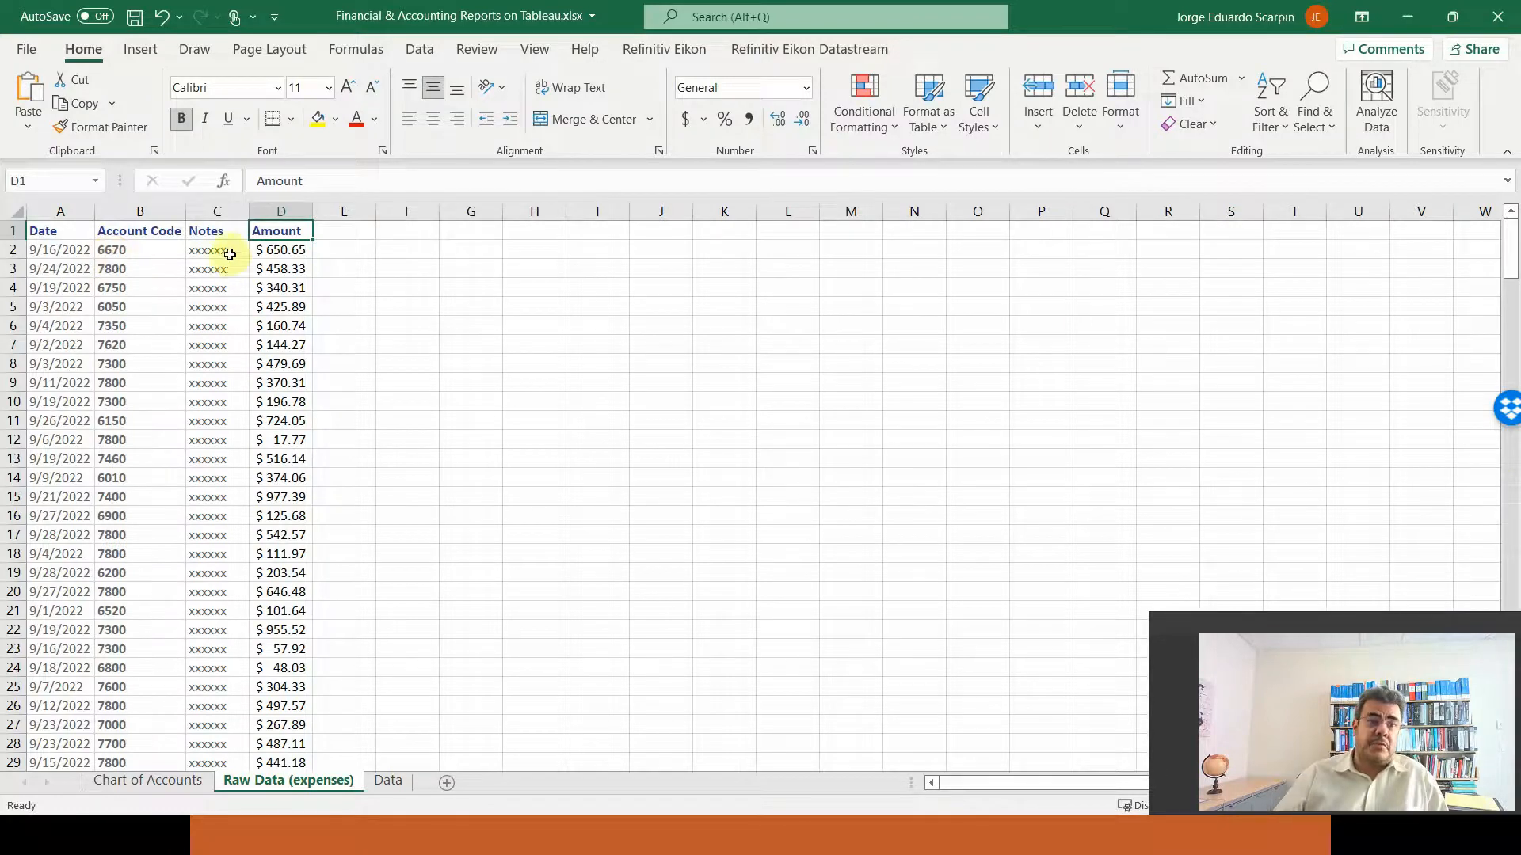
Examine the Notes and Amount columns of the raw expense data
left_click_drag(229, 252, 218, 437)
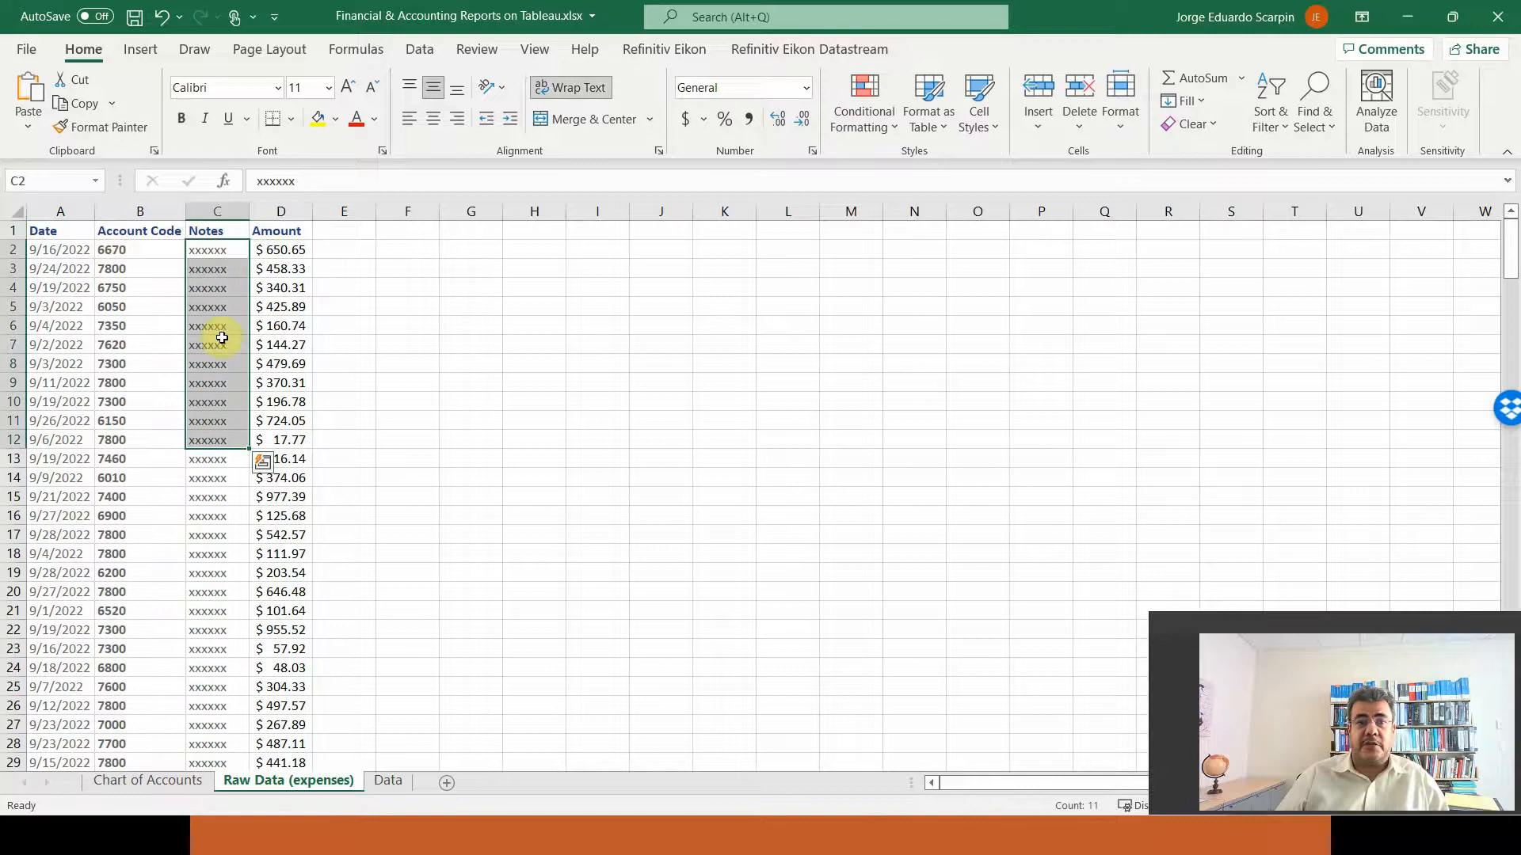
left_click(213, 257)
left_click(263, 255)
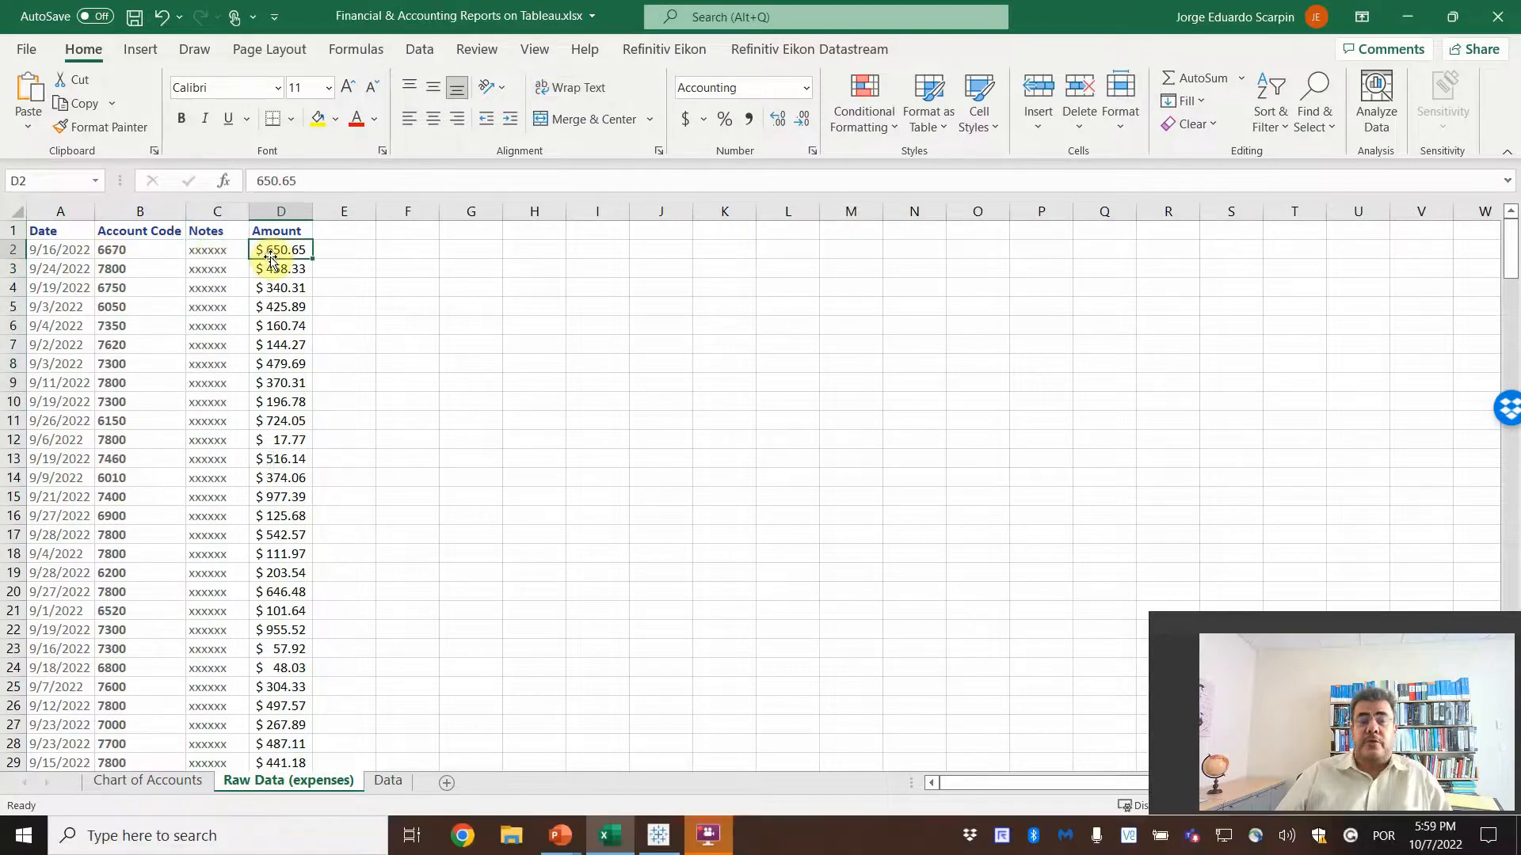
left_click(709, 833)
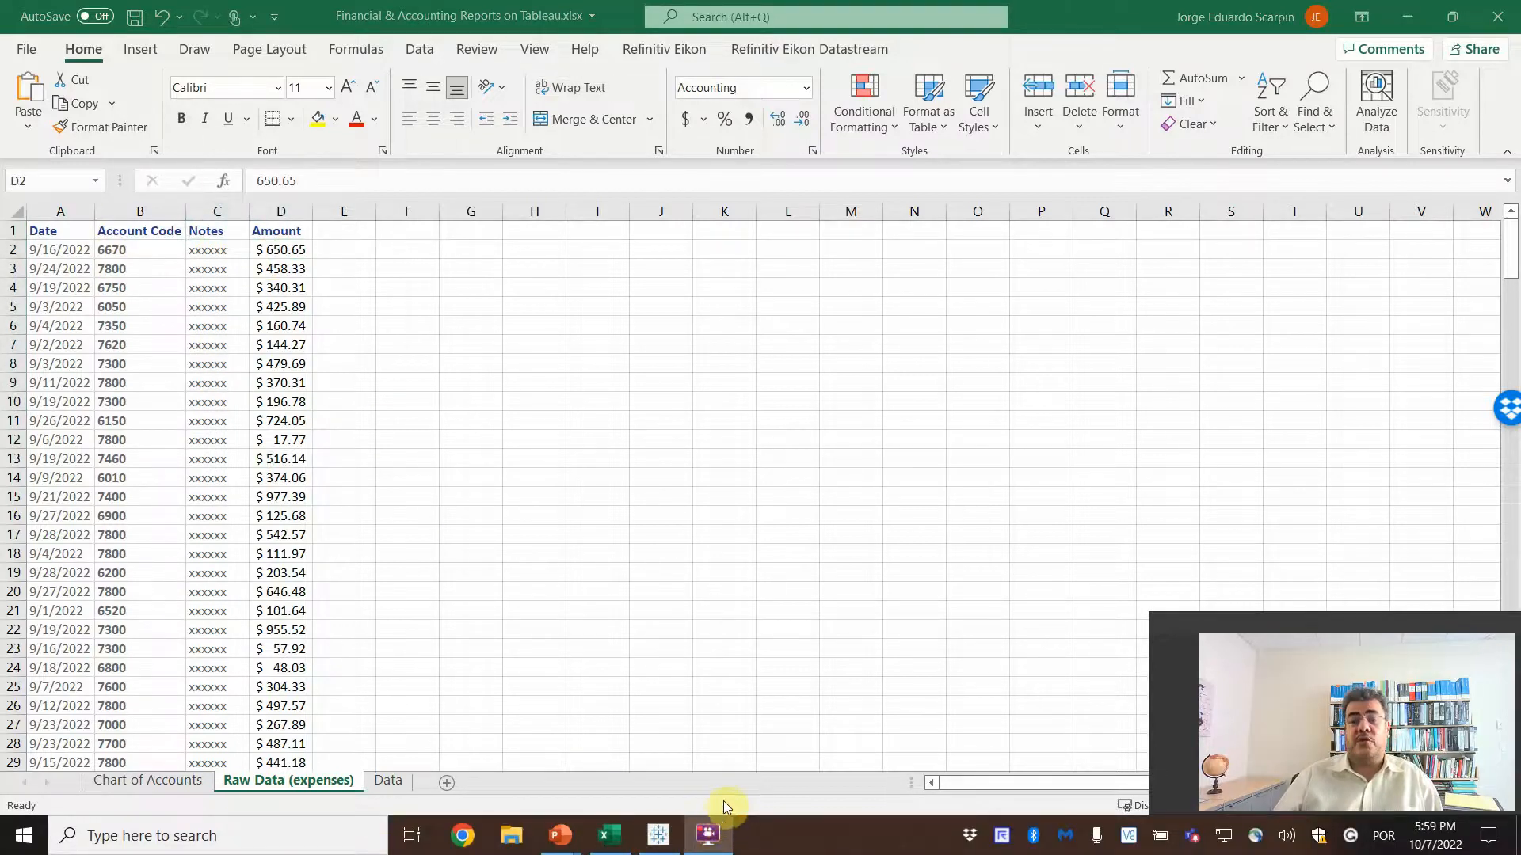
Freeze the top row of the Chart of Accounts sheet so its headers stay in view
left_click(165, 780)
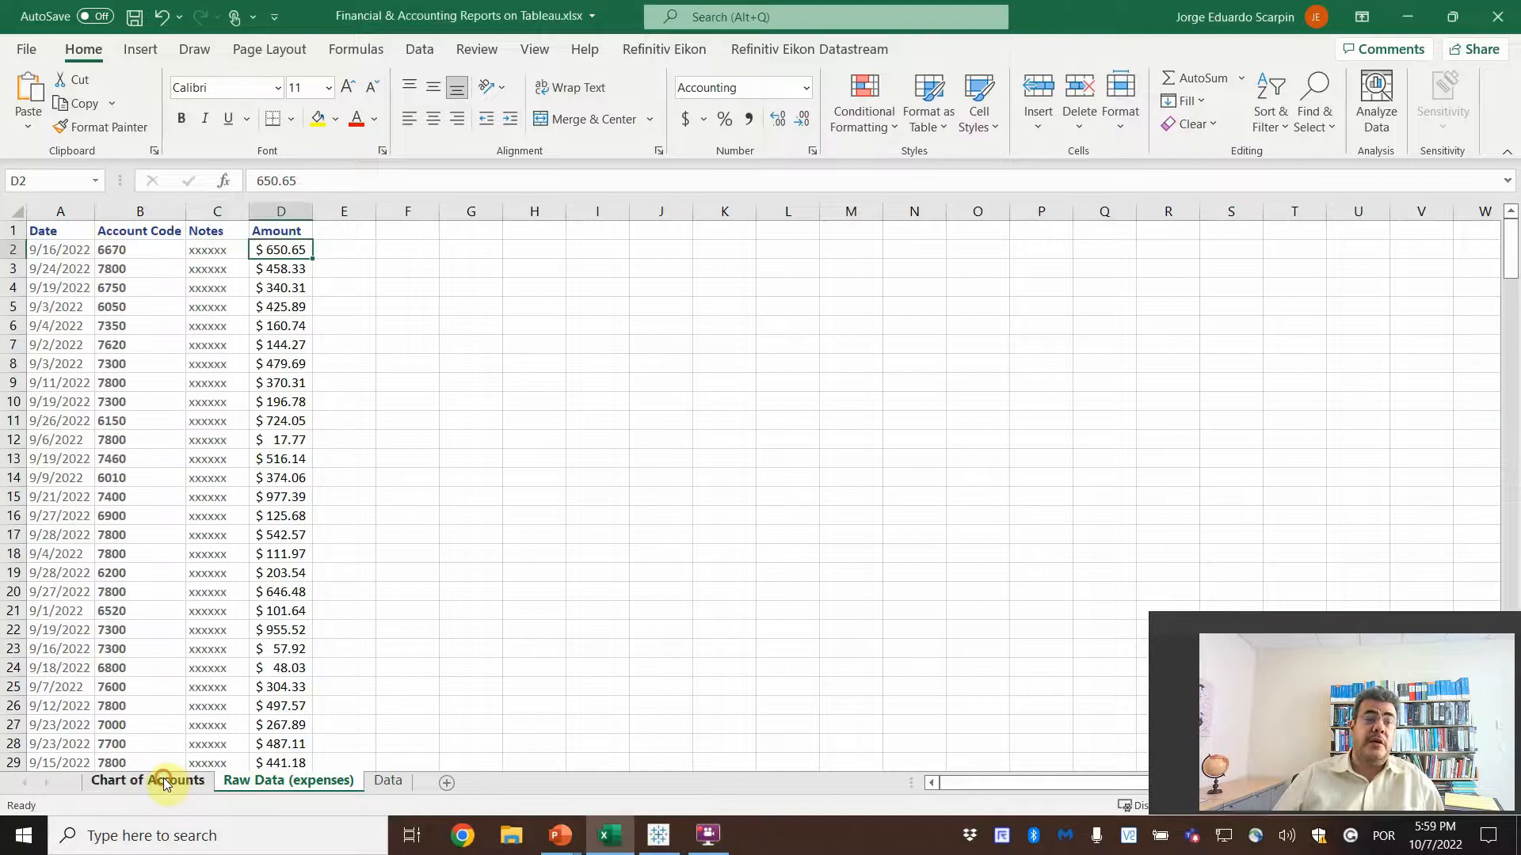
left_click(166, 780)
scroll(306, 590, "up", 20)
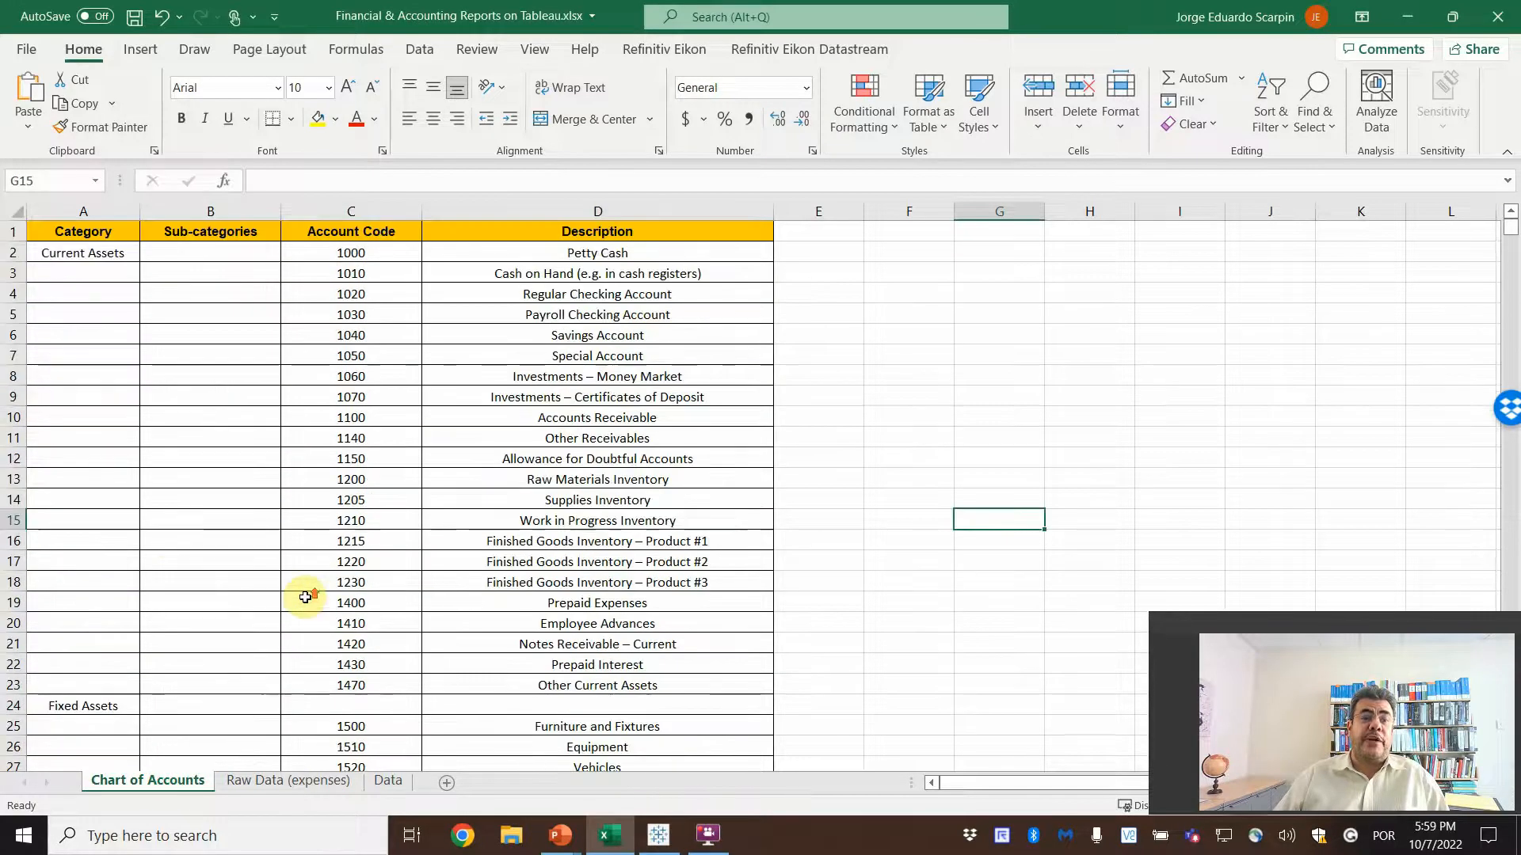
left_click(85, 253)
left_click(537, 50)
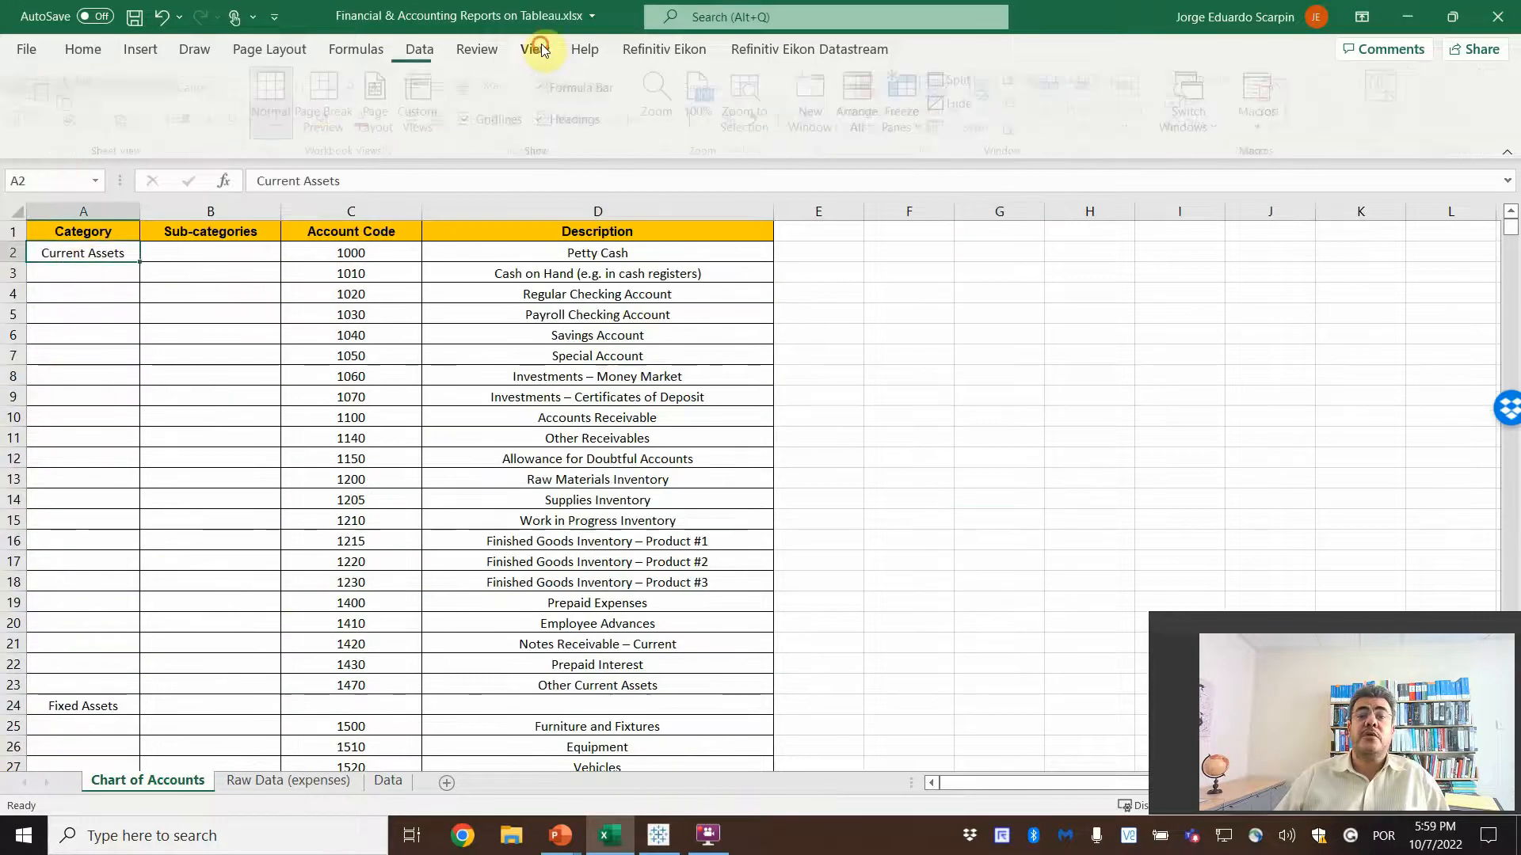
left_click(918, 125)
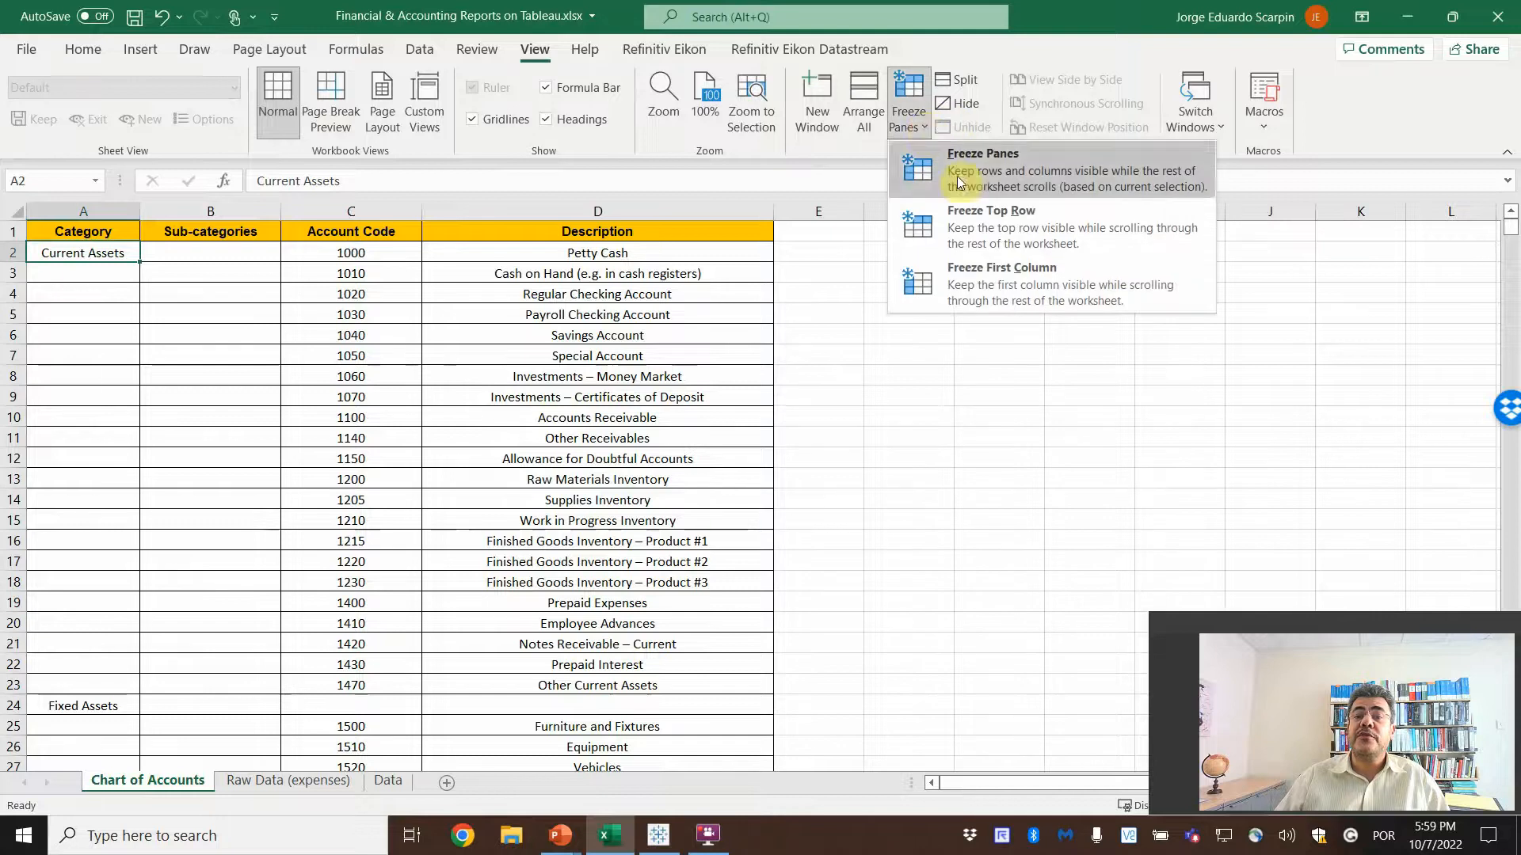
left_click(982, 221)
Review the Chart of Accounts down to the Expenses section, including its sub-categories, account codes and descriptions
scroll(293, 364, "down", 8)
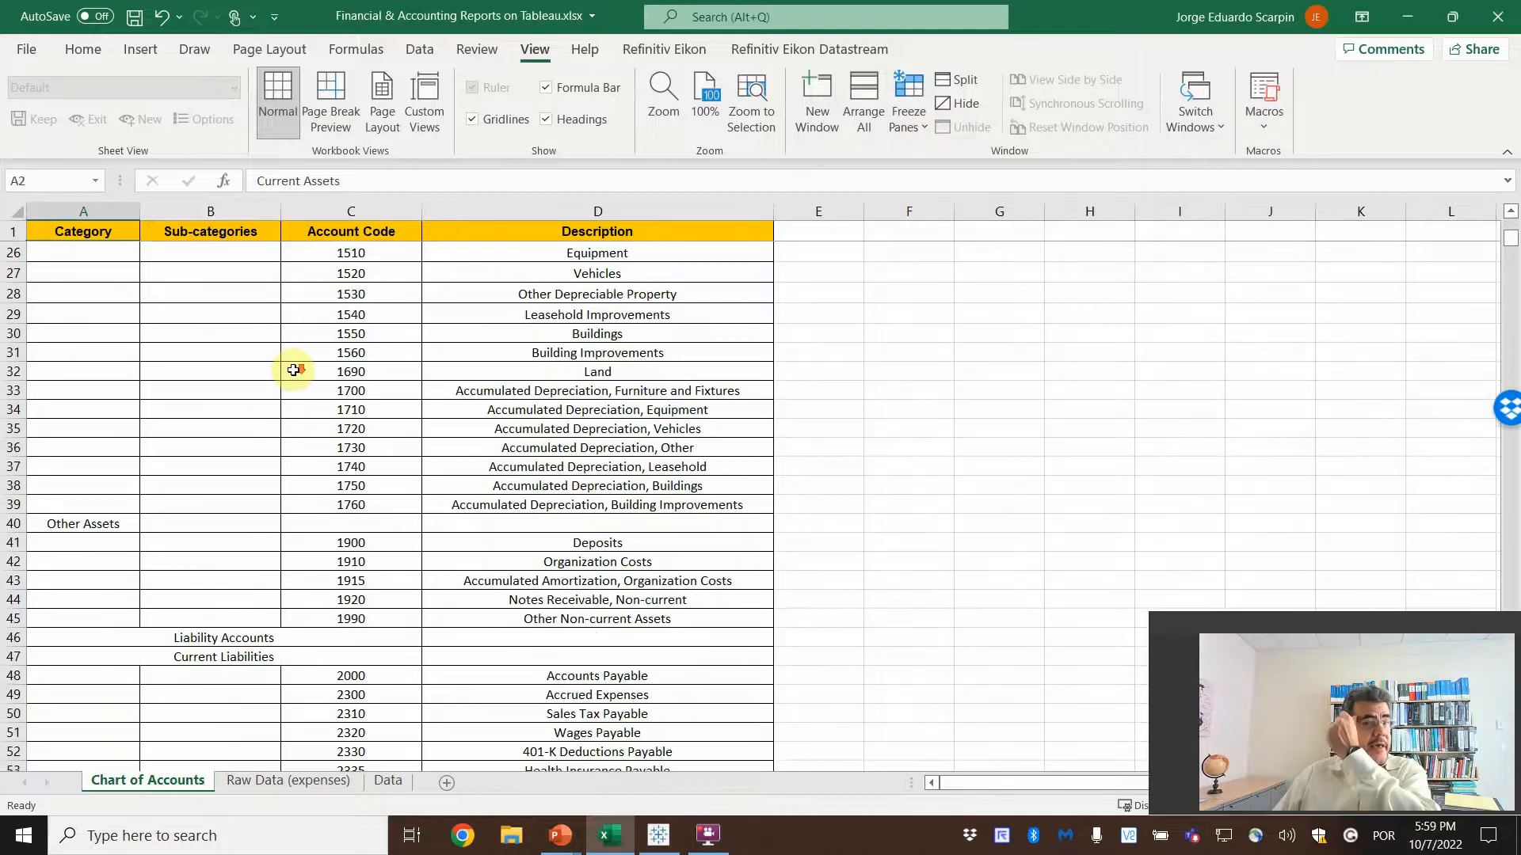
scroll(293, 370, "down", 11)
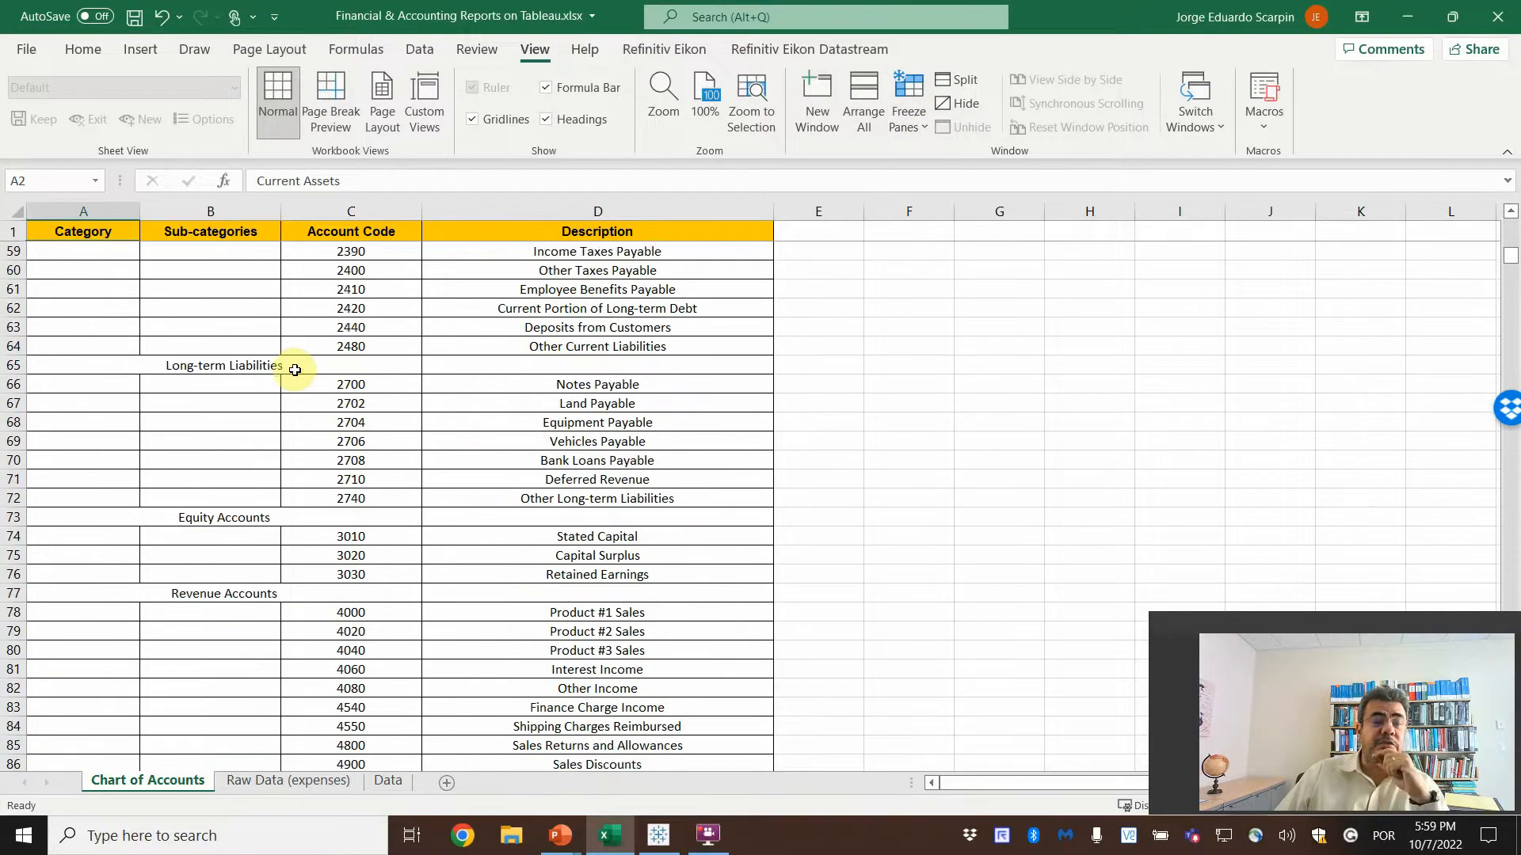
scroll(295, 370, "down", 10)
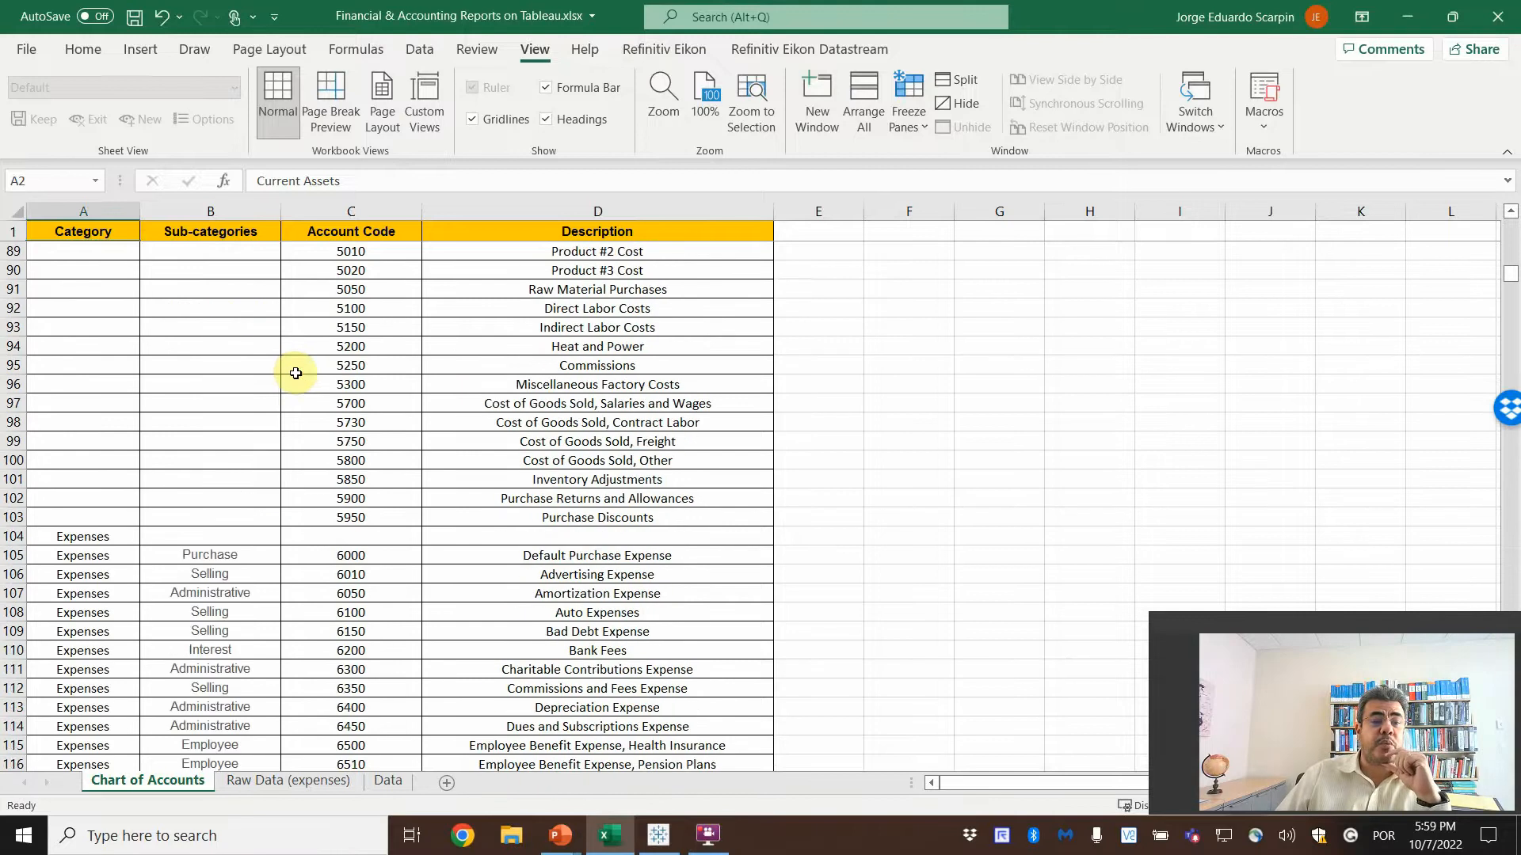
scroll(295, 373, "down", 3)
left_click_drag(89, 365, 552, 762)
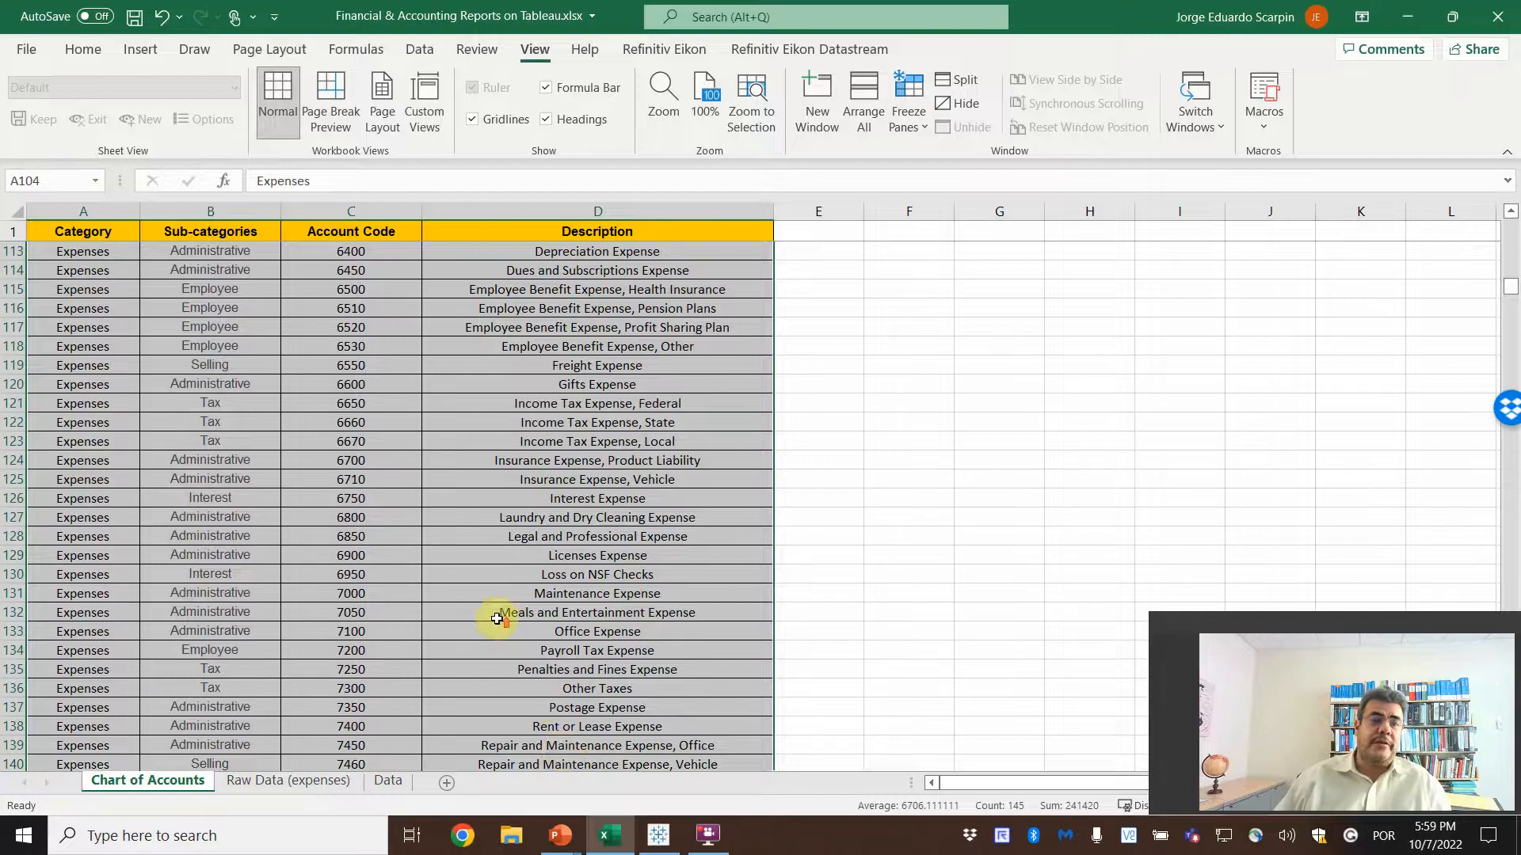
scroll(496, 618, "up", 5)
left_click(99, 365)
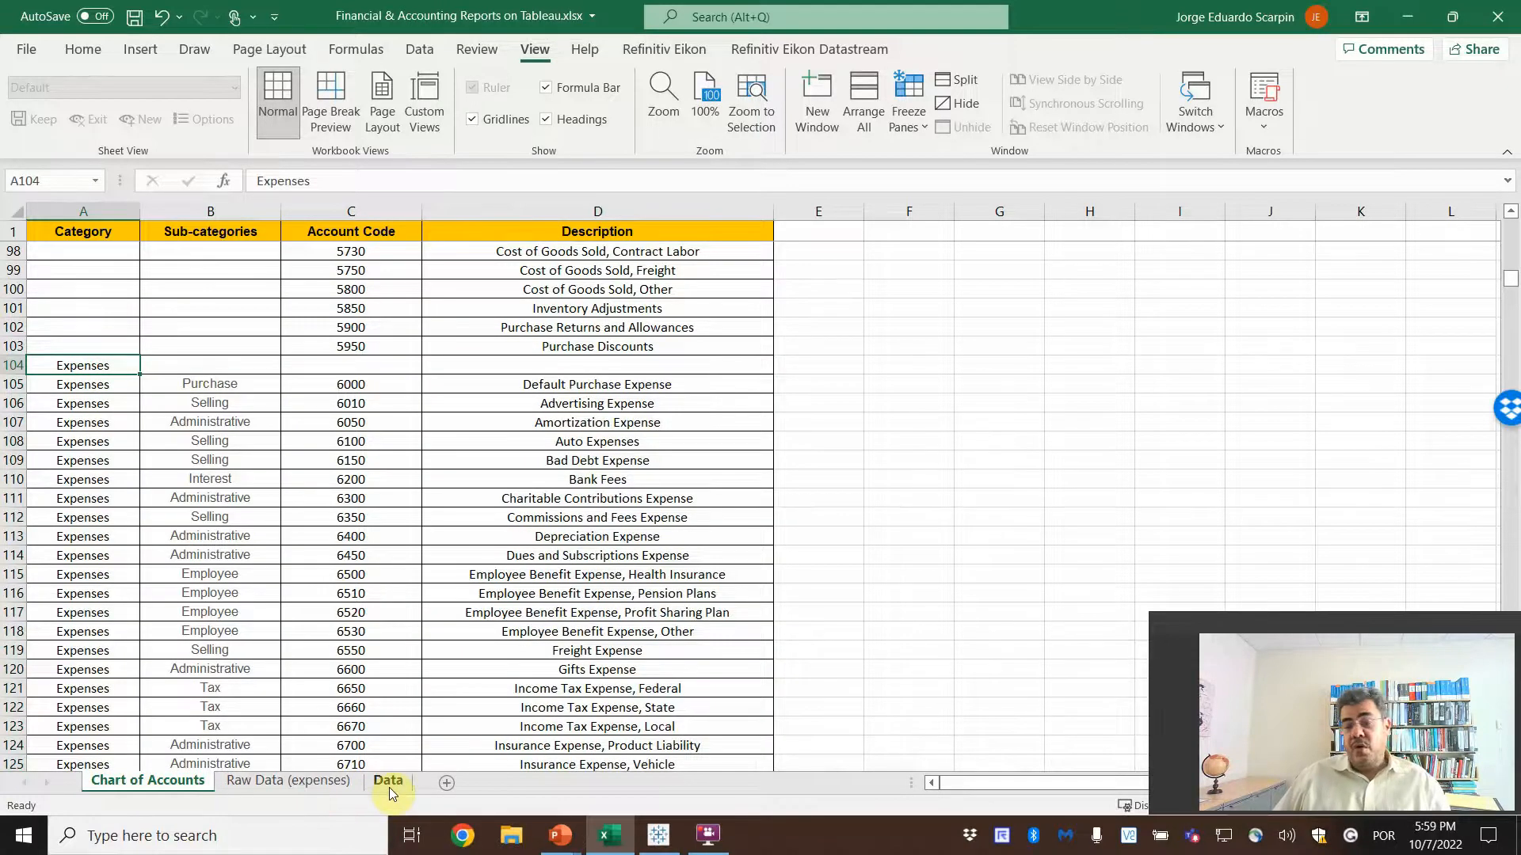
Freeze the top row of the Raw Data (expenses) sheet
left_click(300, 781)
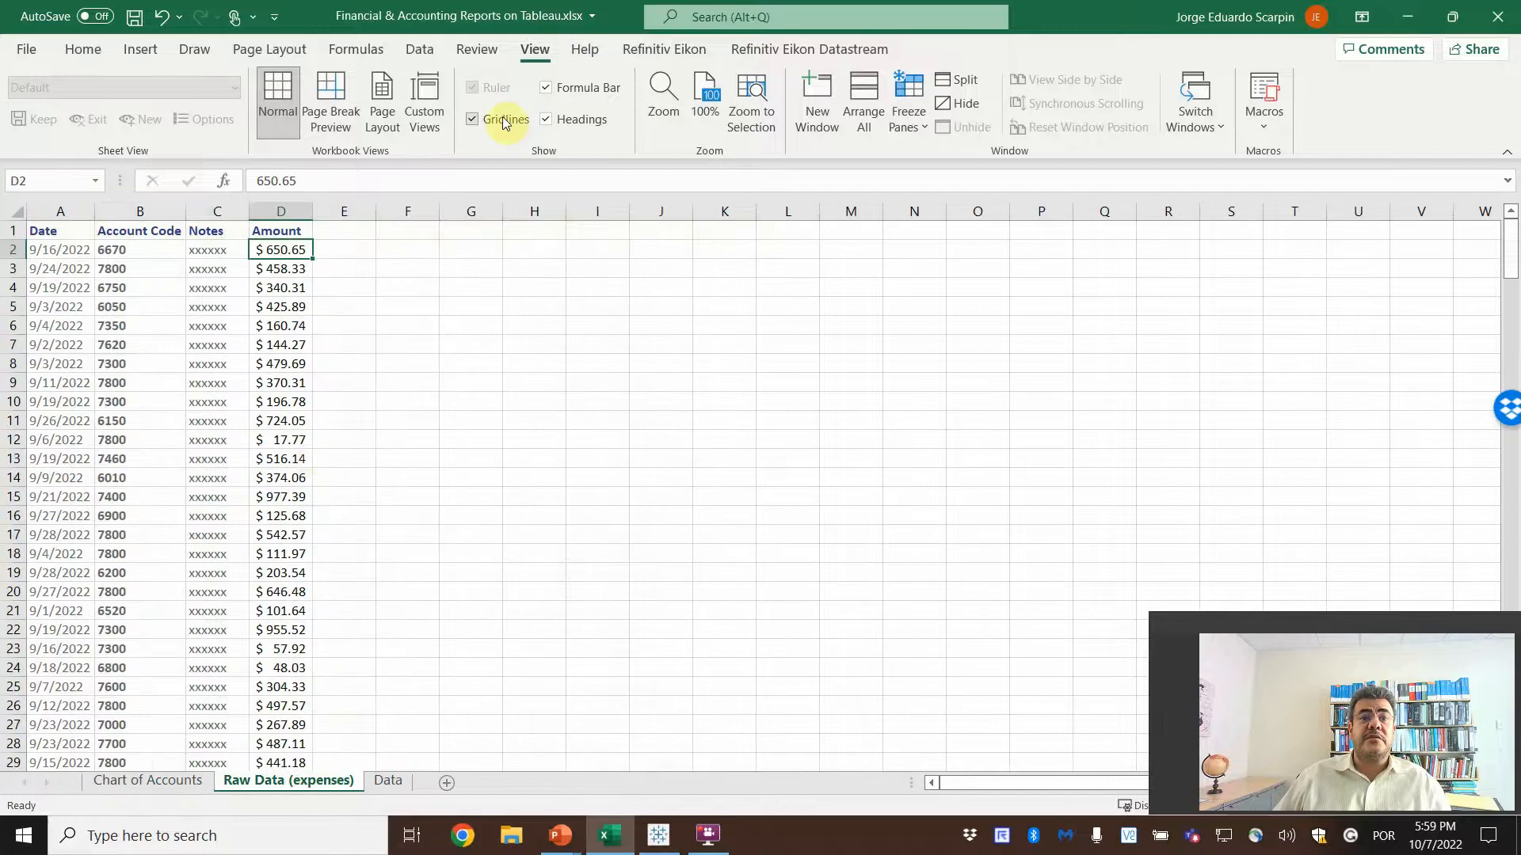
left_click(909, 115)
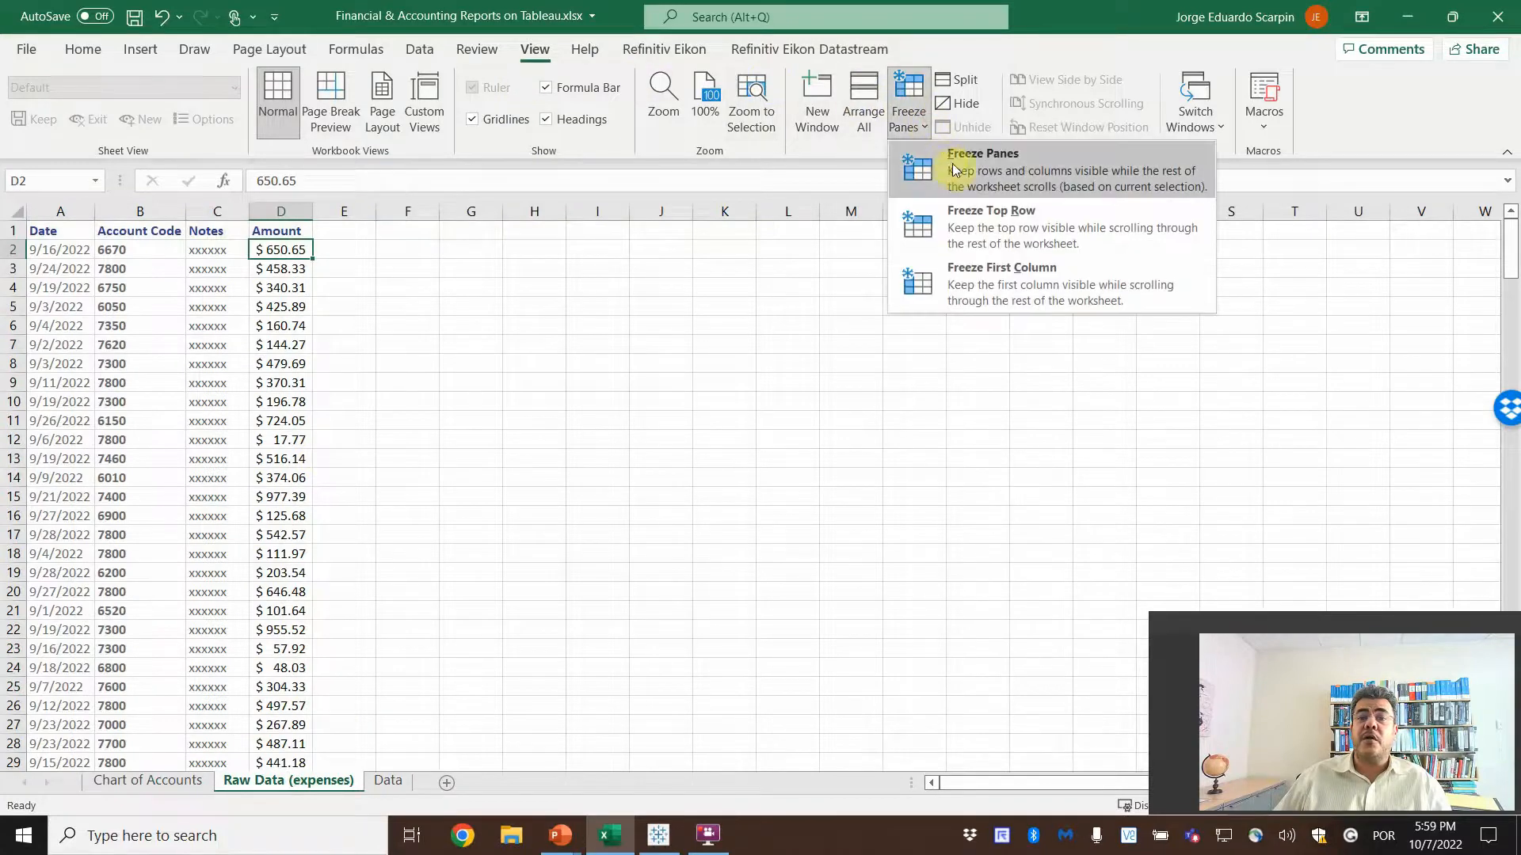
left_click(976, 233)
Look through the raw expense records to the last row and count the entries in the Date column
scroll(208, 393, "down", 5)
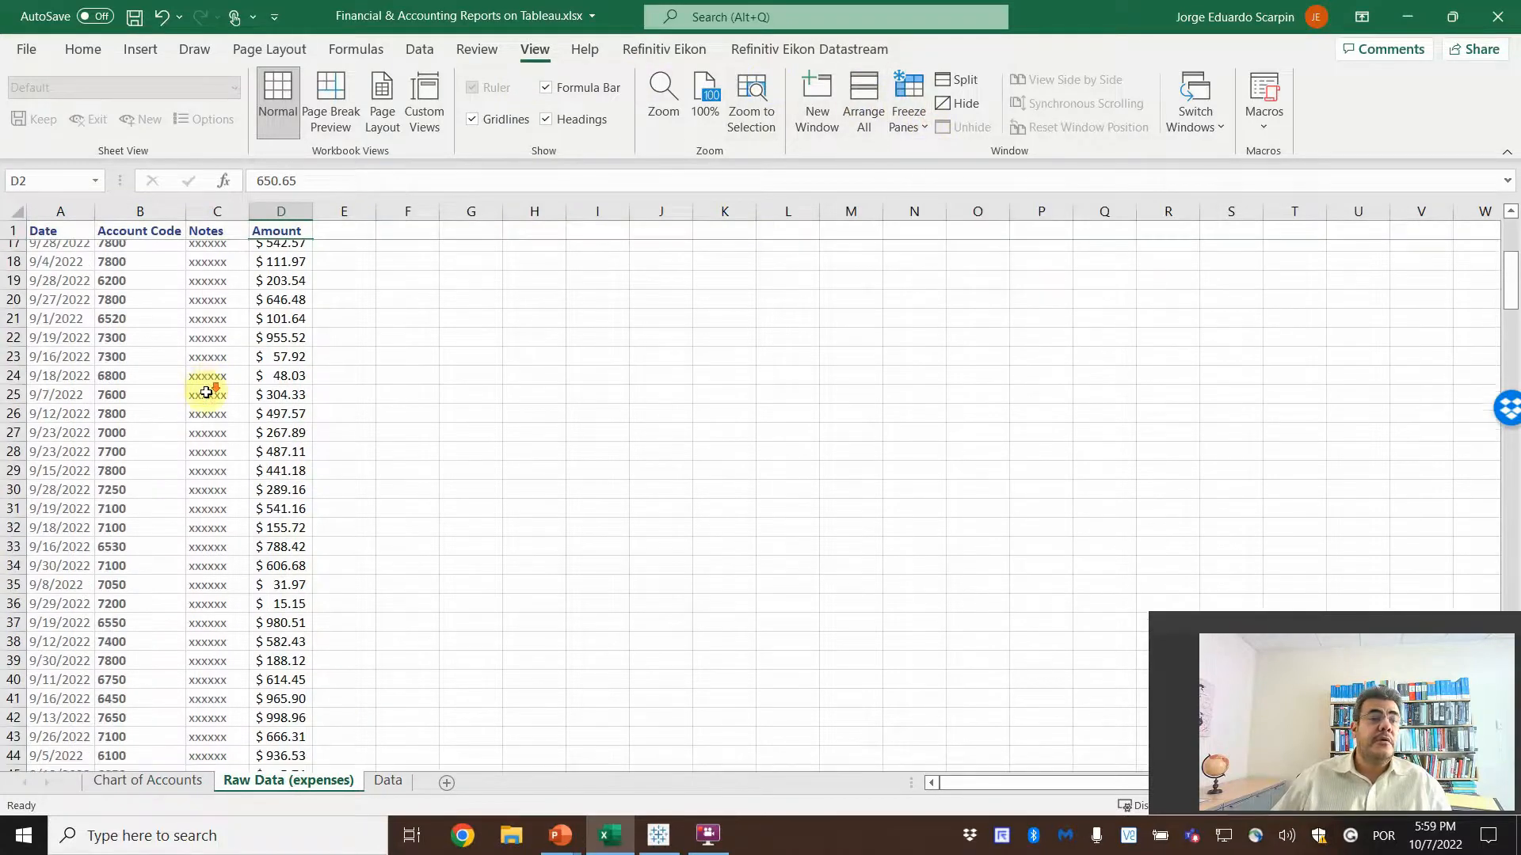
scroll(206, 392, "down", 20)
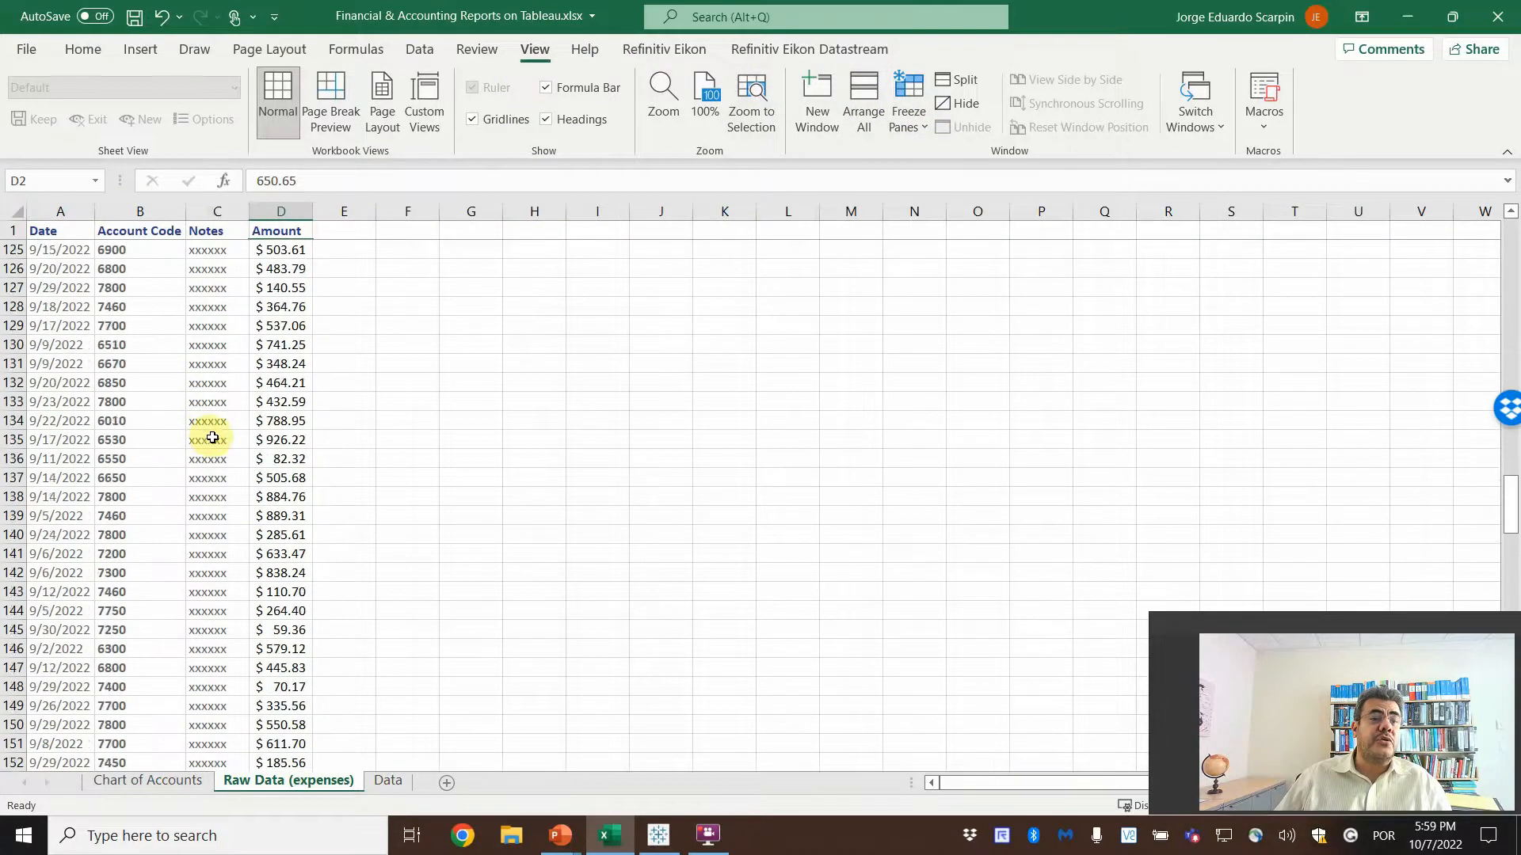
scroll(214, 442, "down", 20)
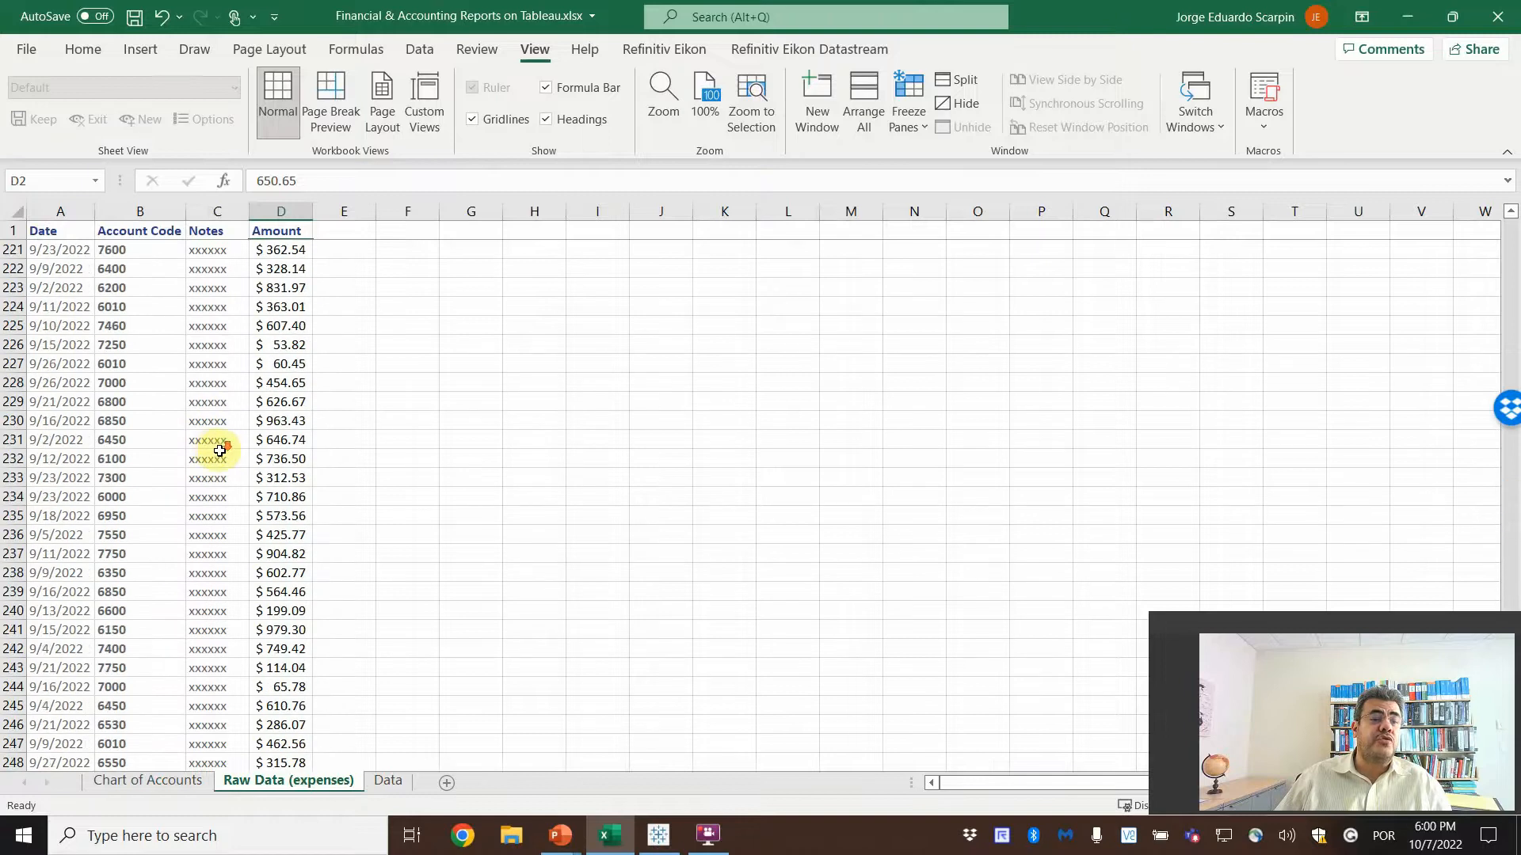
scroll(219, 450, "down", 7)
left_click_drag(54, 535, 65, 244)
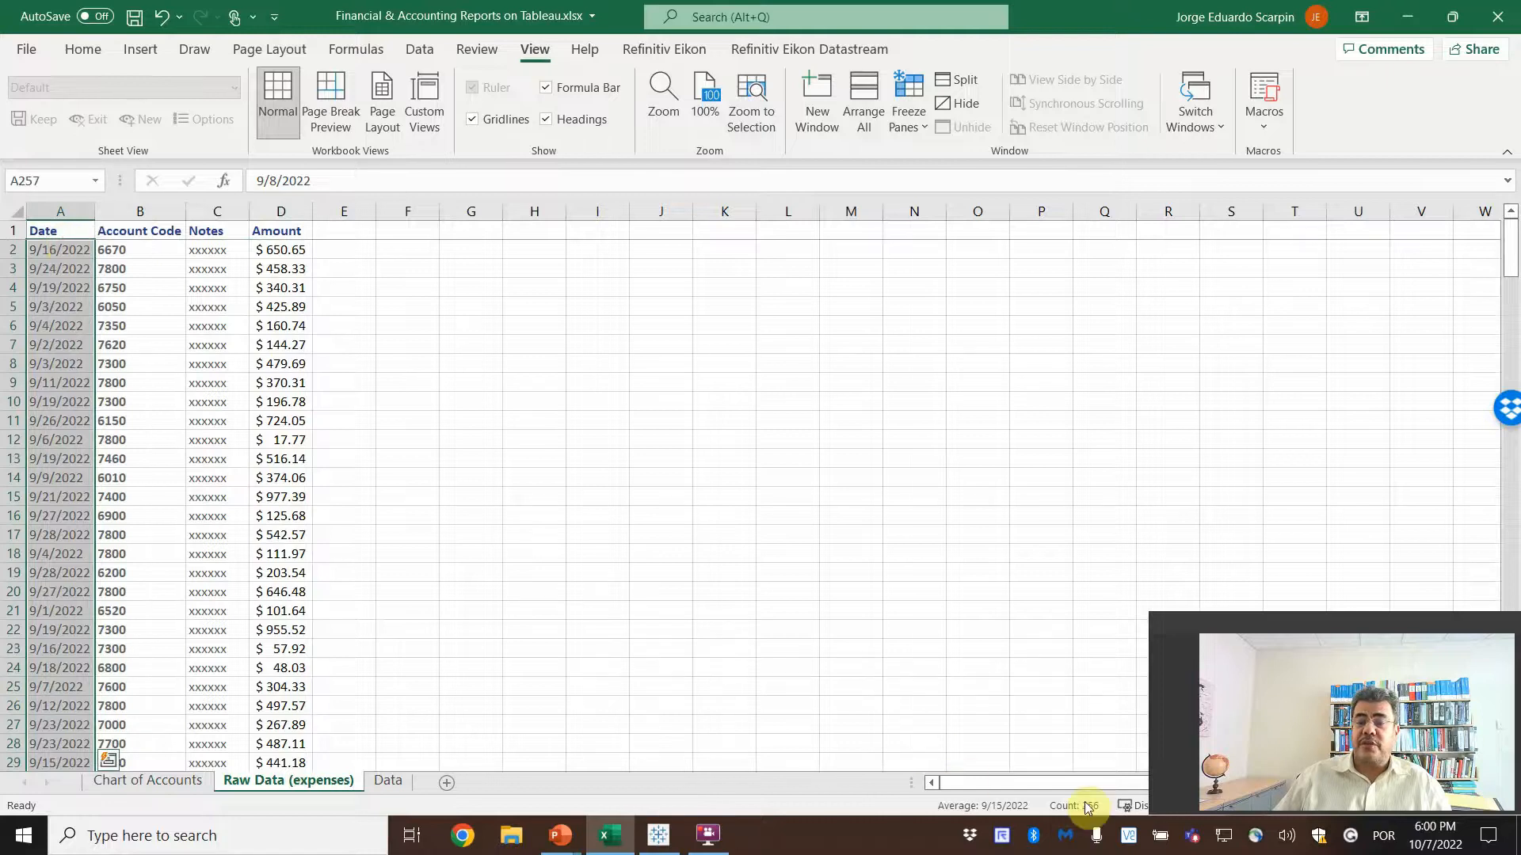
left_click(148, 250)
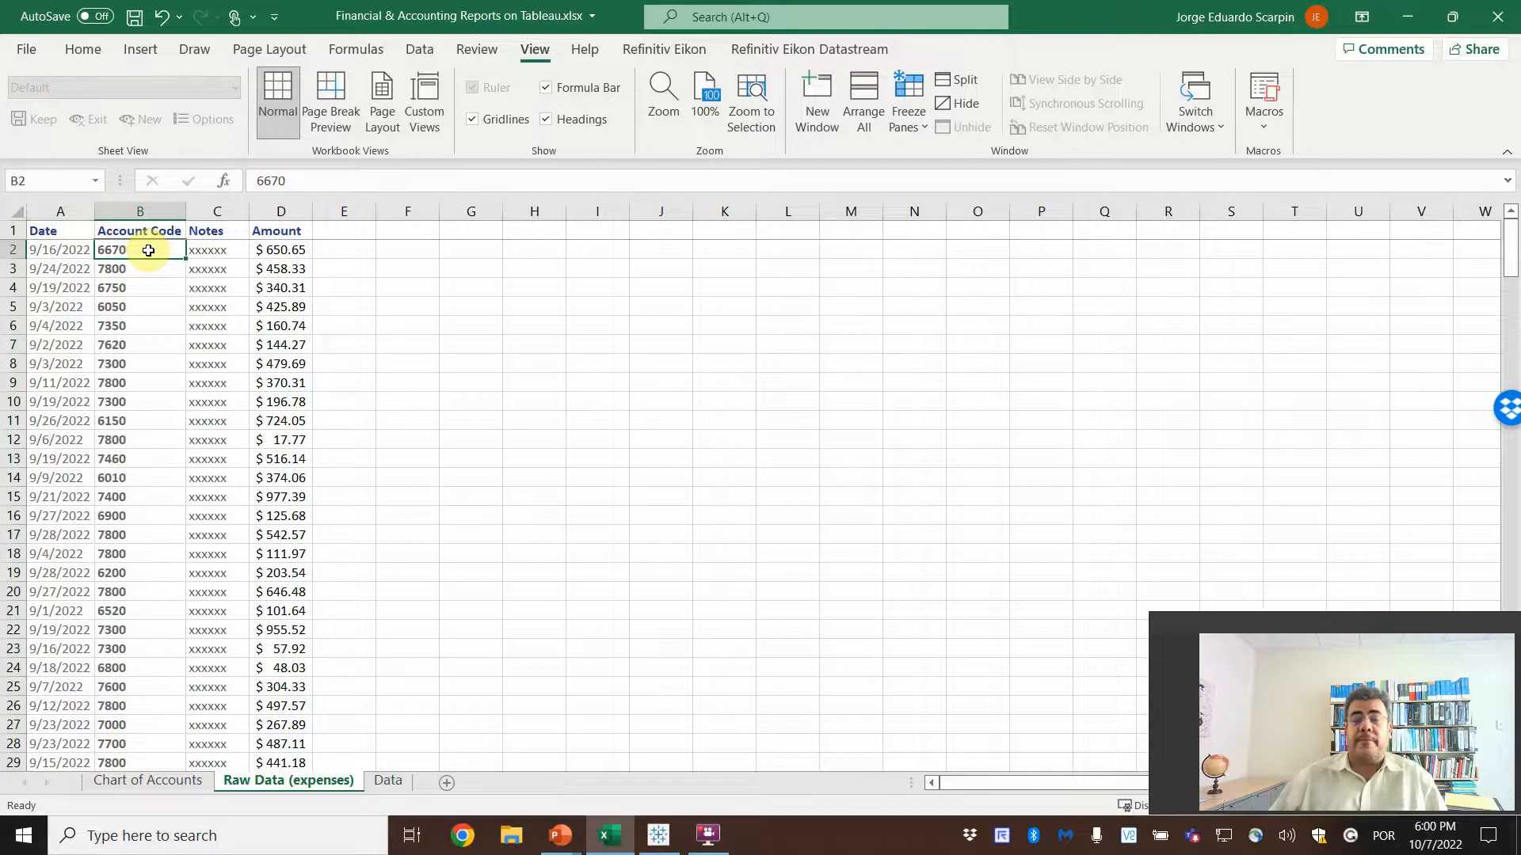
Inspect the VLOOKUP formula behind the first Description on the Data sheet and its source table in Chart of Accounts
left_click(388, 784)
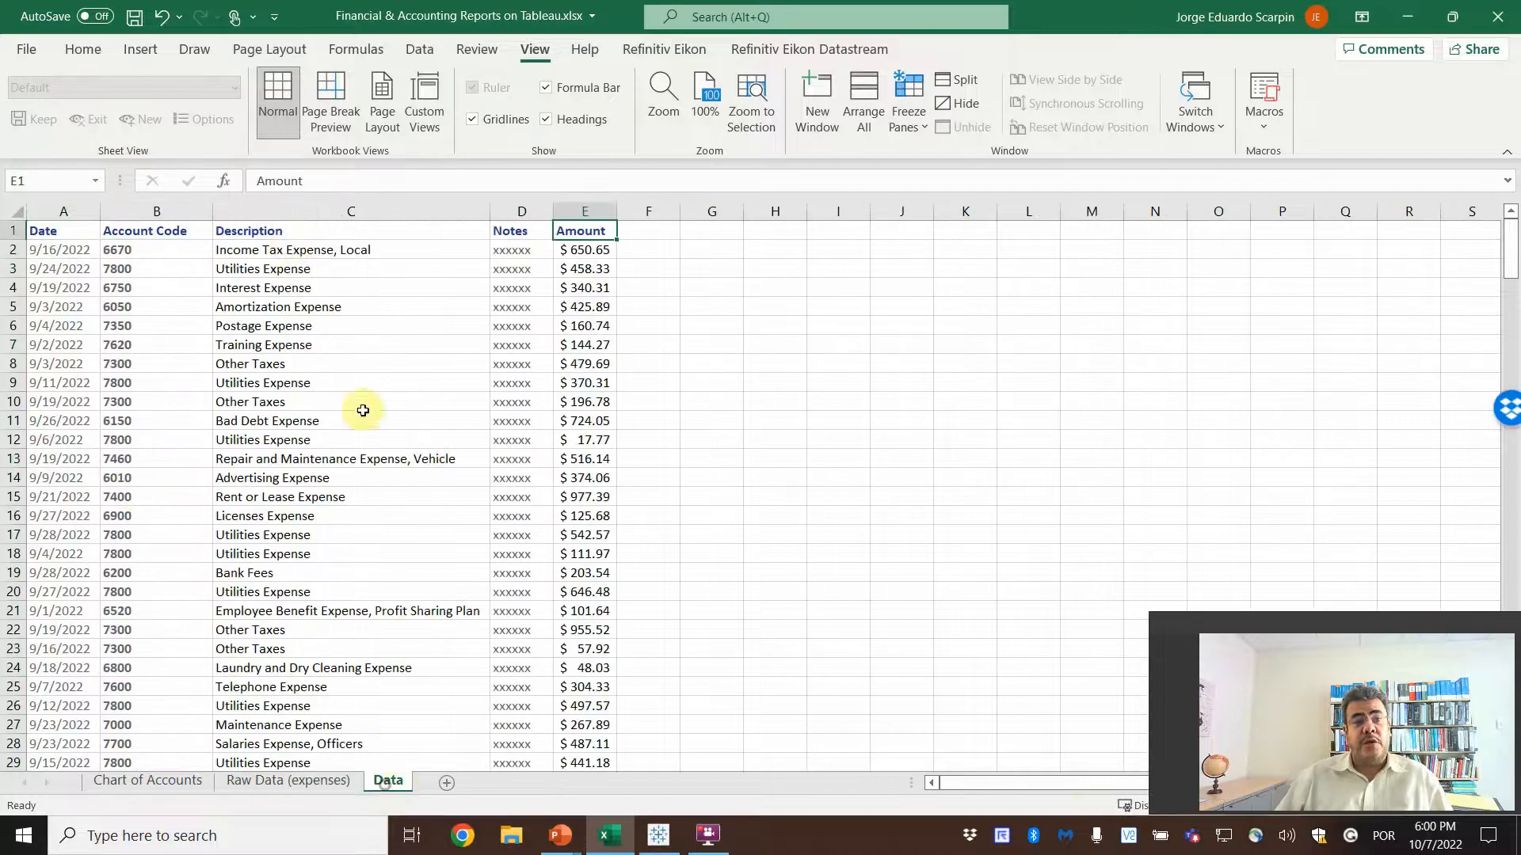
left_click(292, 248)
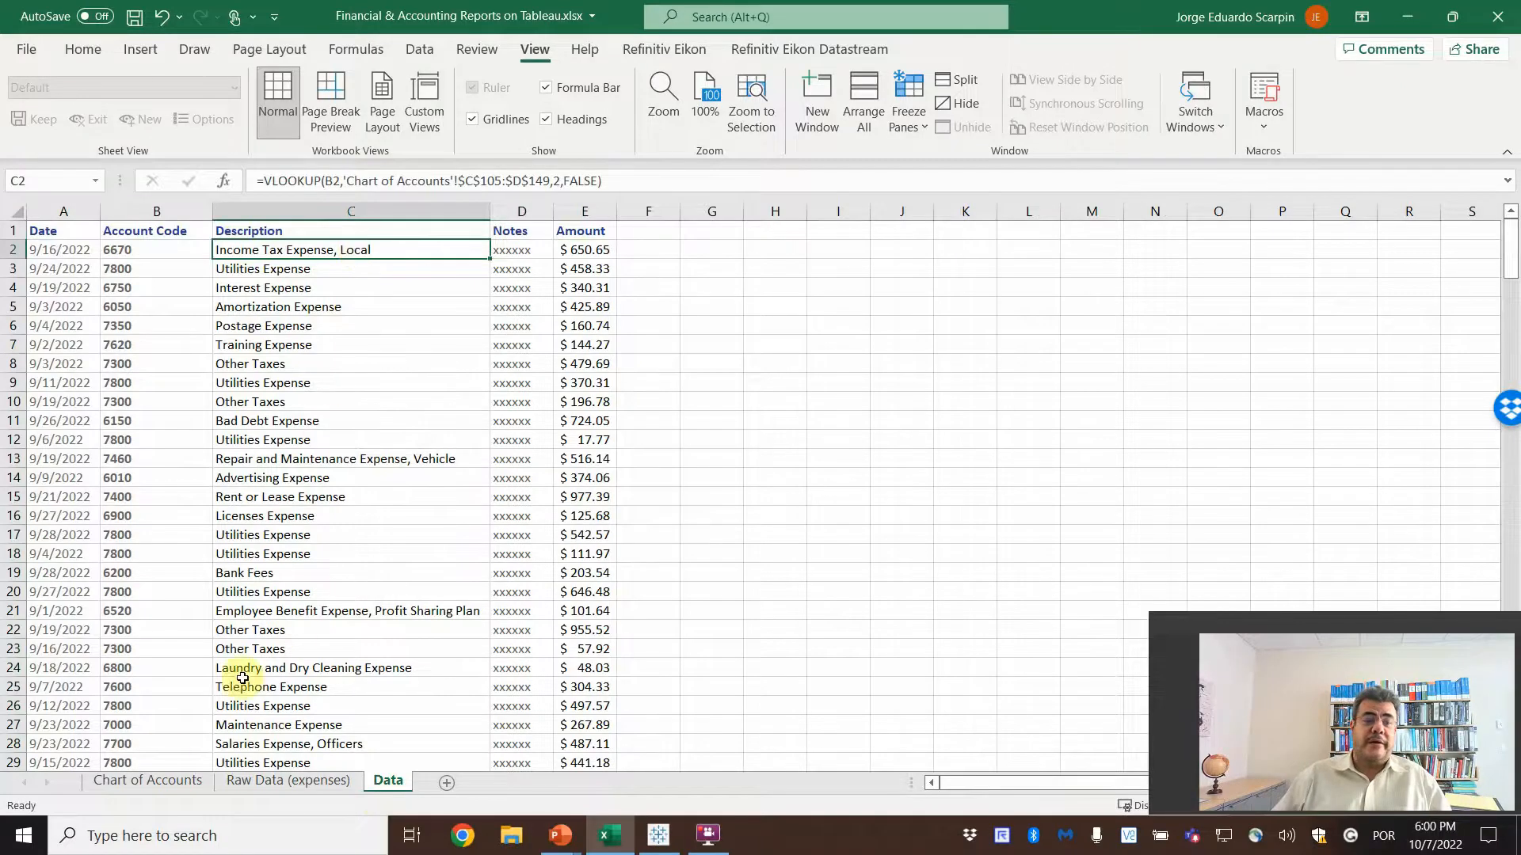
left_click(150, 781)
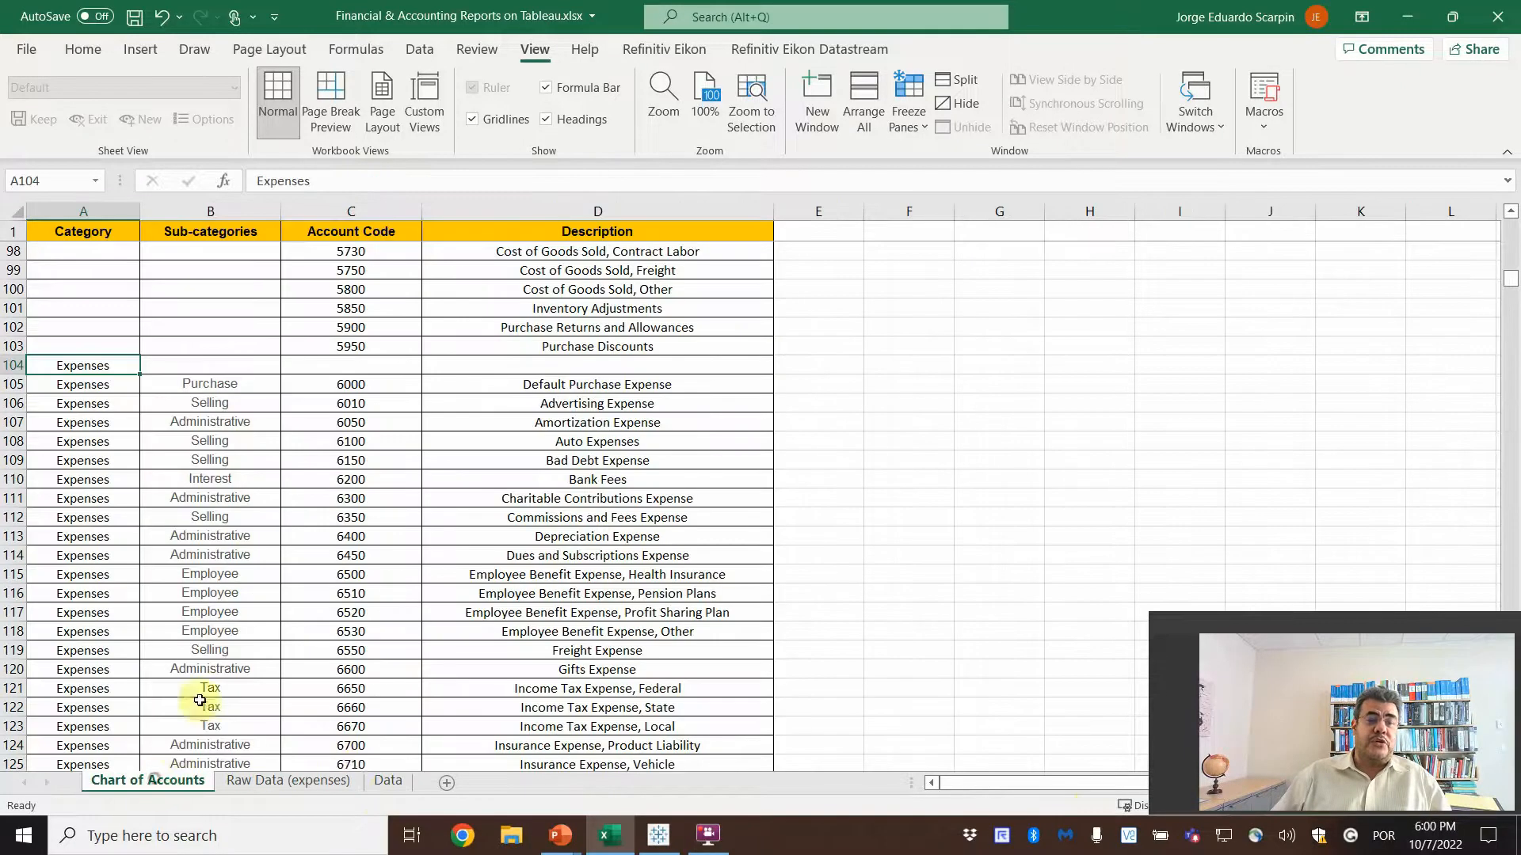
left_click(389, 781)
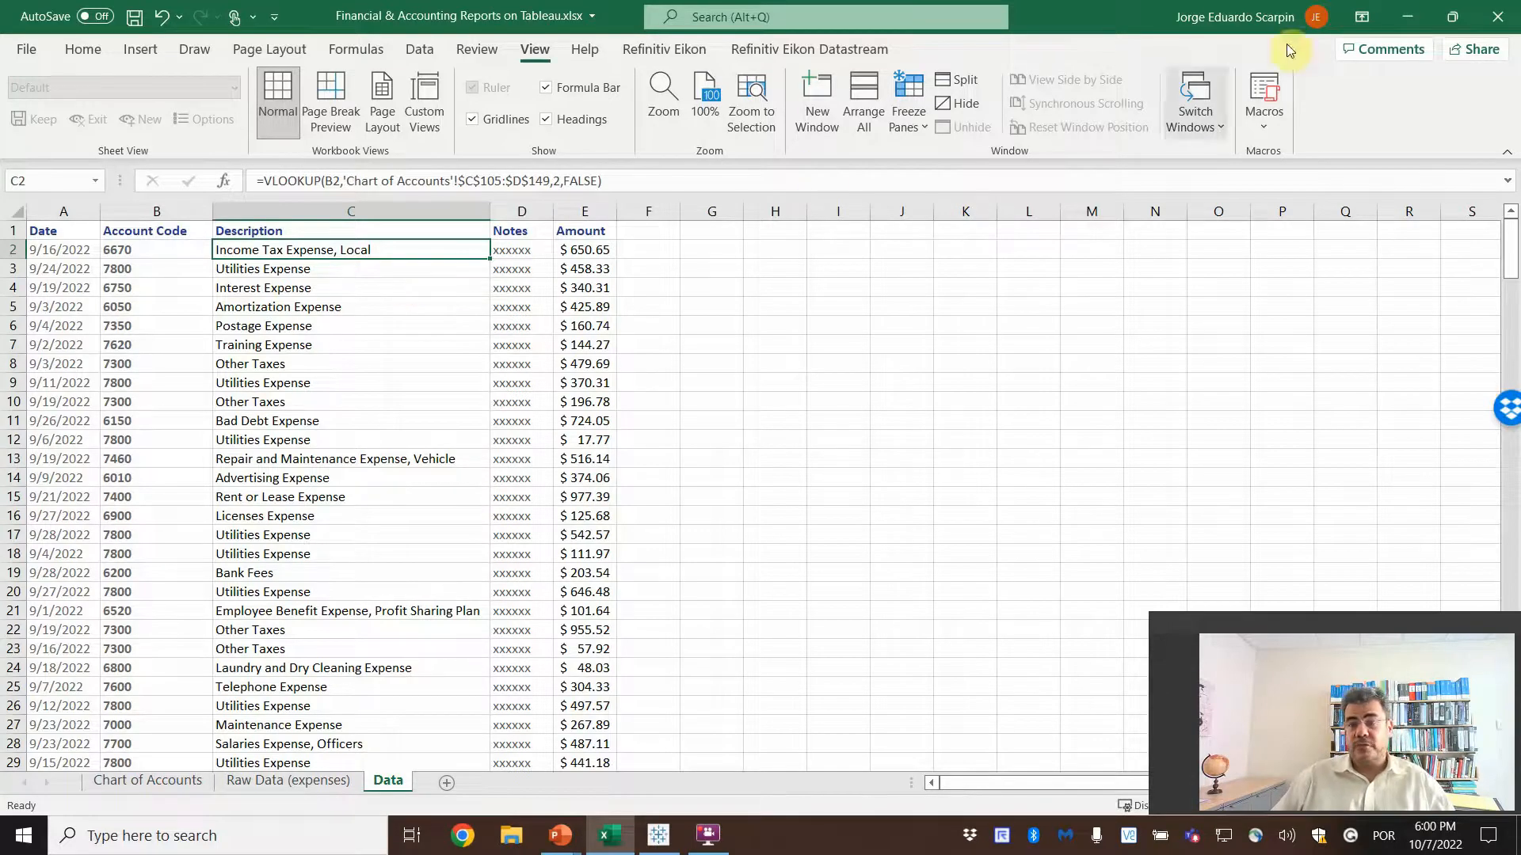
Close the Financial & Accounting Reports on Tableau workbook, saving its changes
left_click(1502, 8)
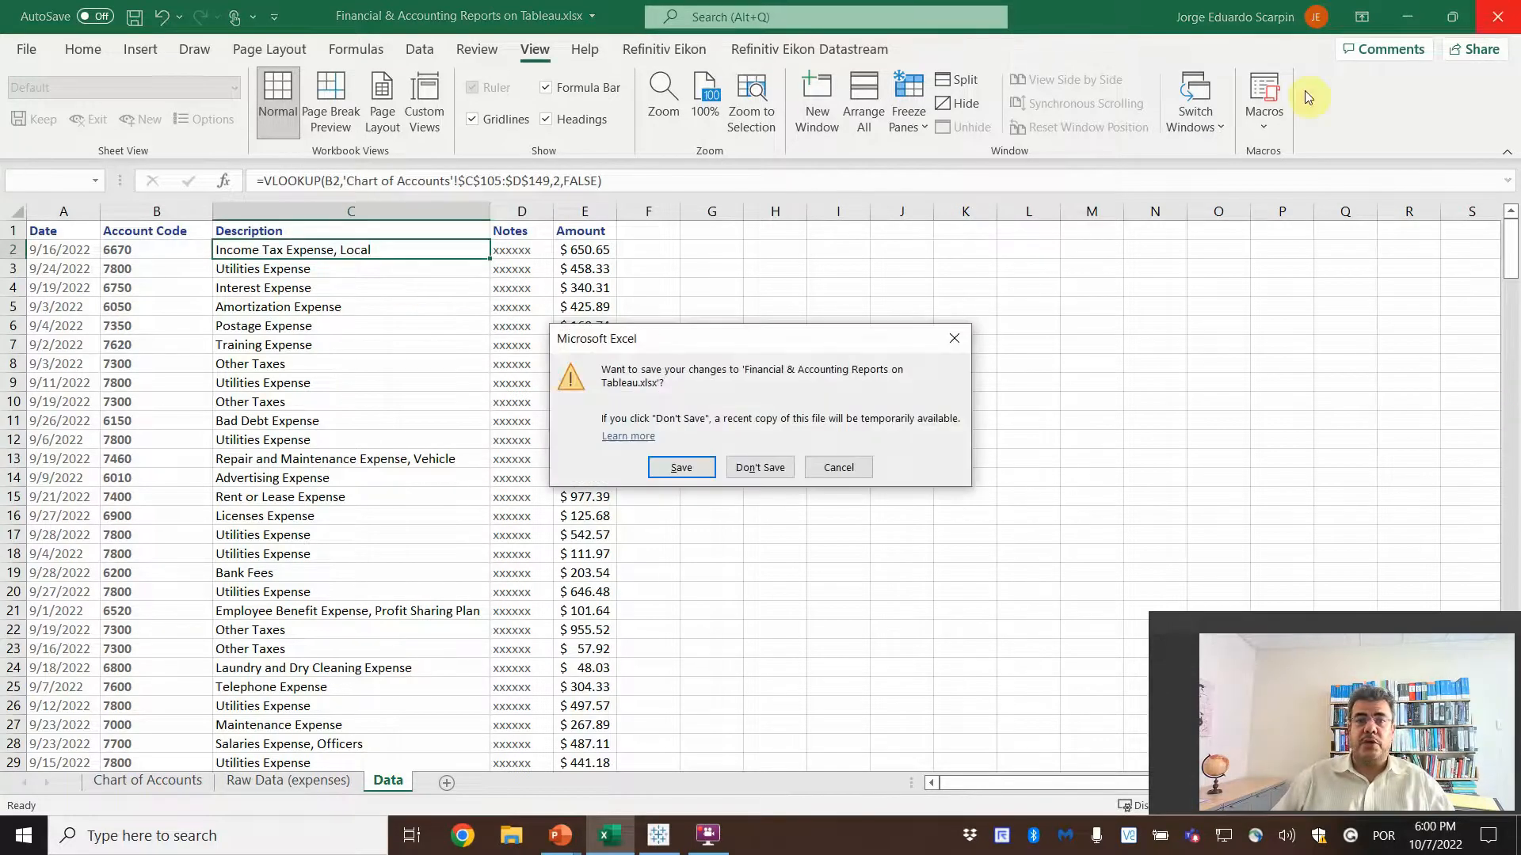
left_click(679, 469)
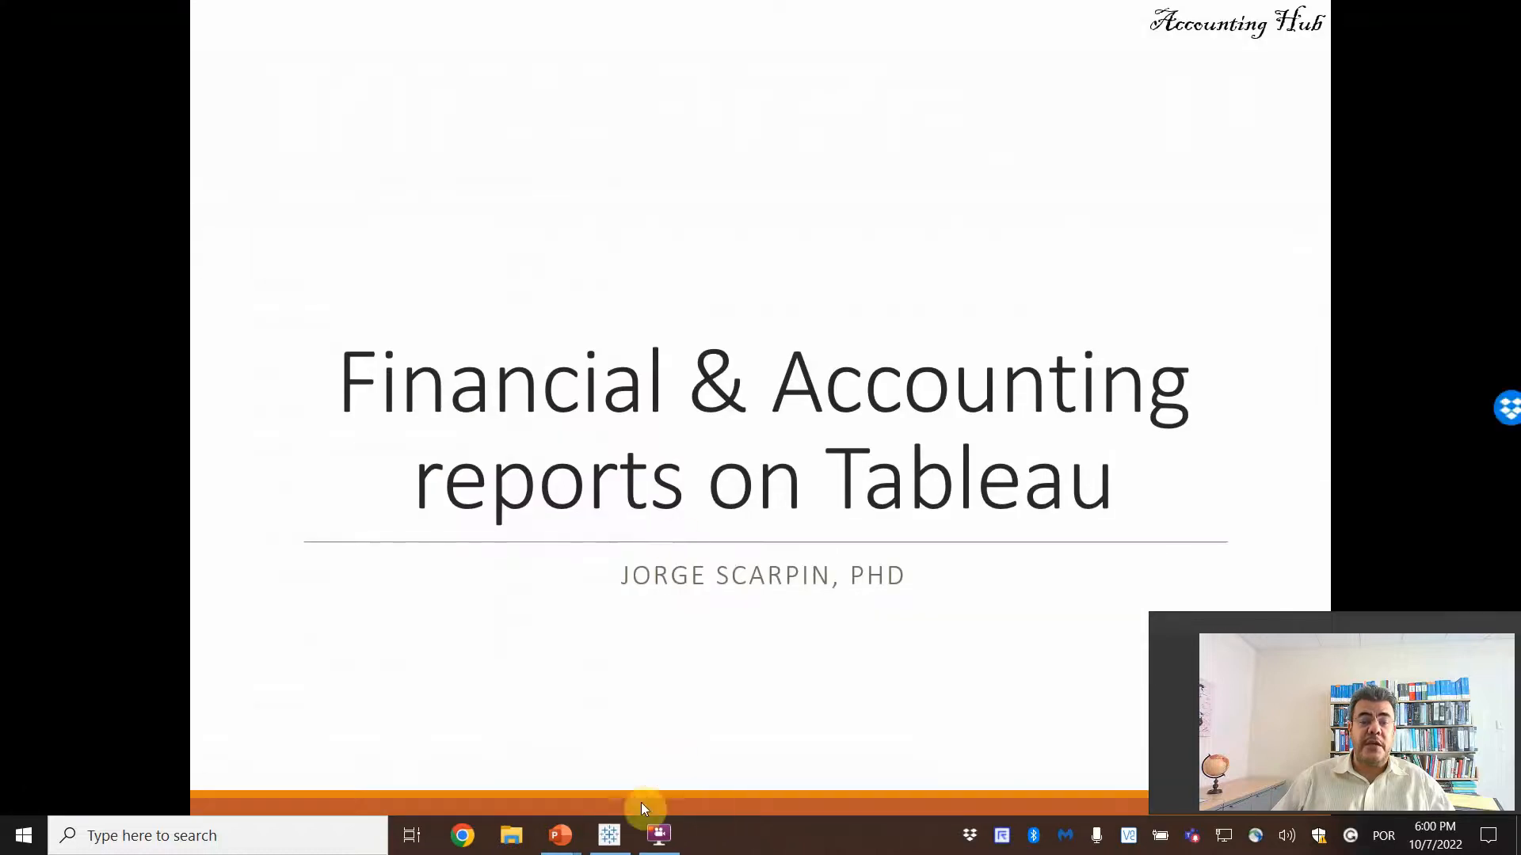
Switch to Tableau and connect to the Excel file Financial & Accounting Reports on Tableau.xlsx
left_click(609, 834)
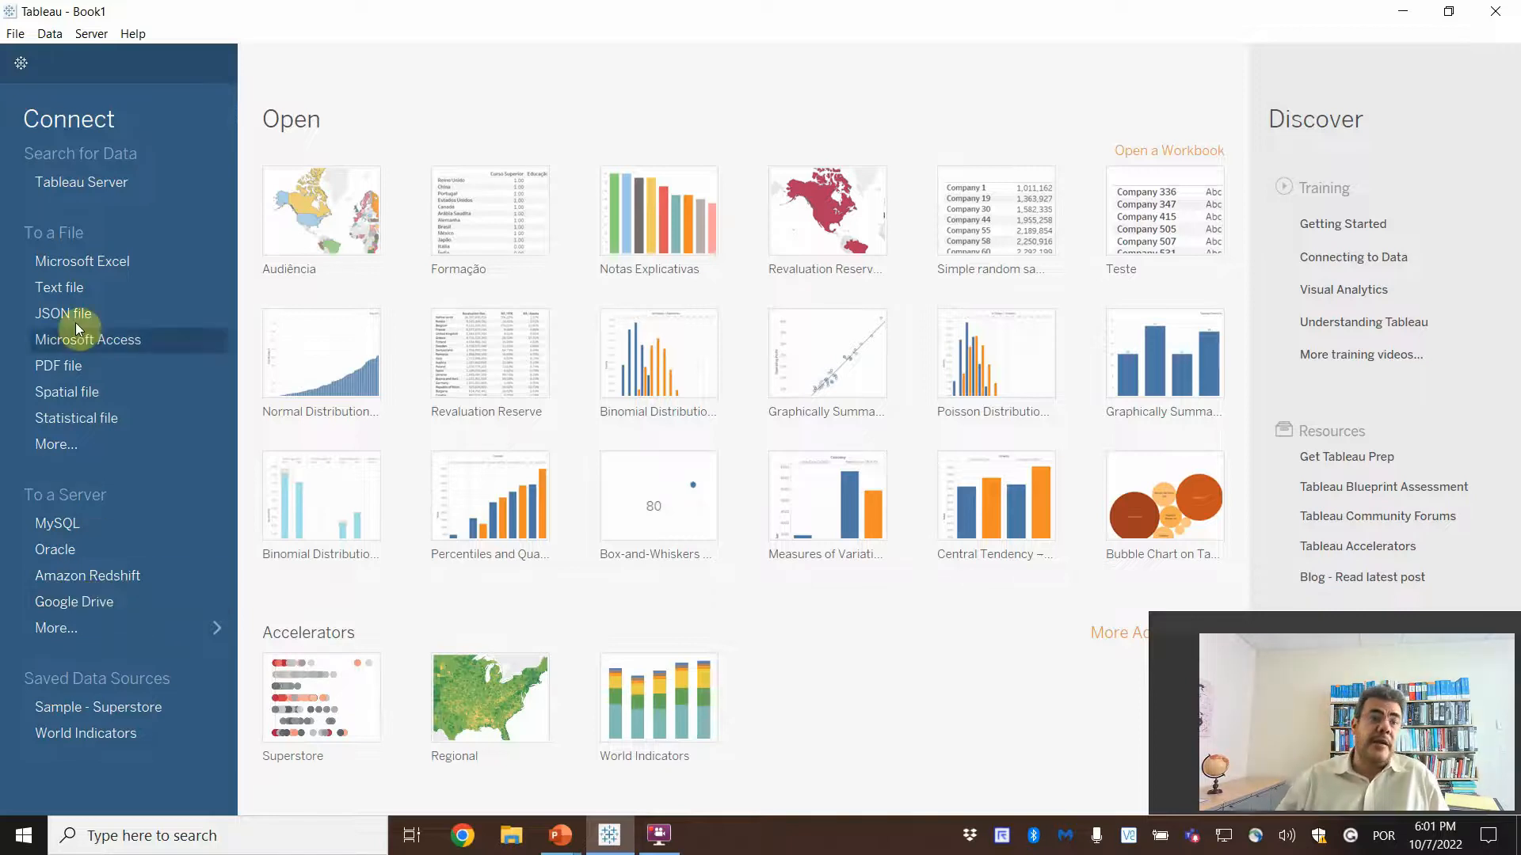
left_click(79, 265)
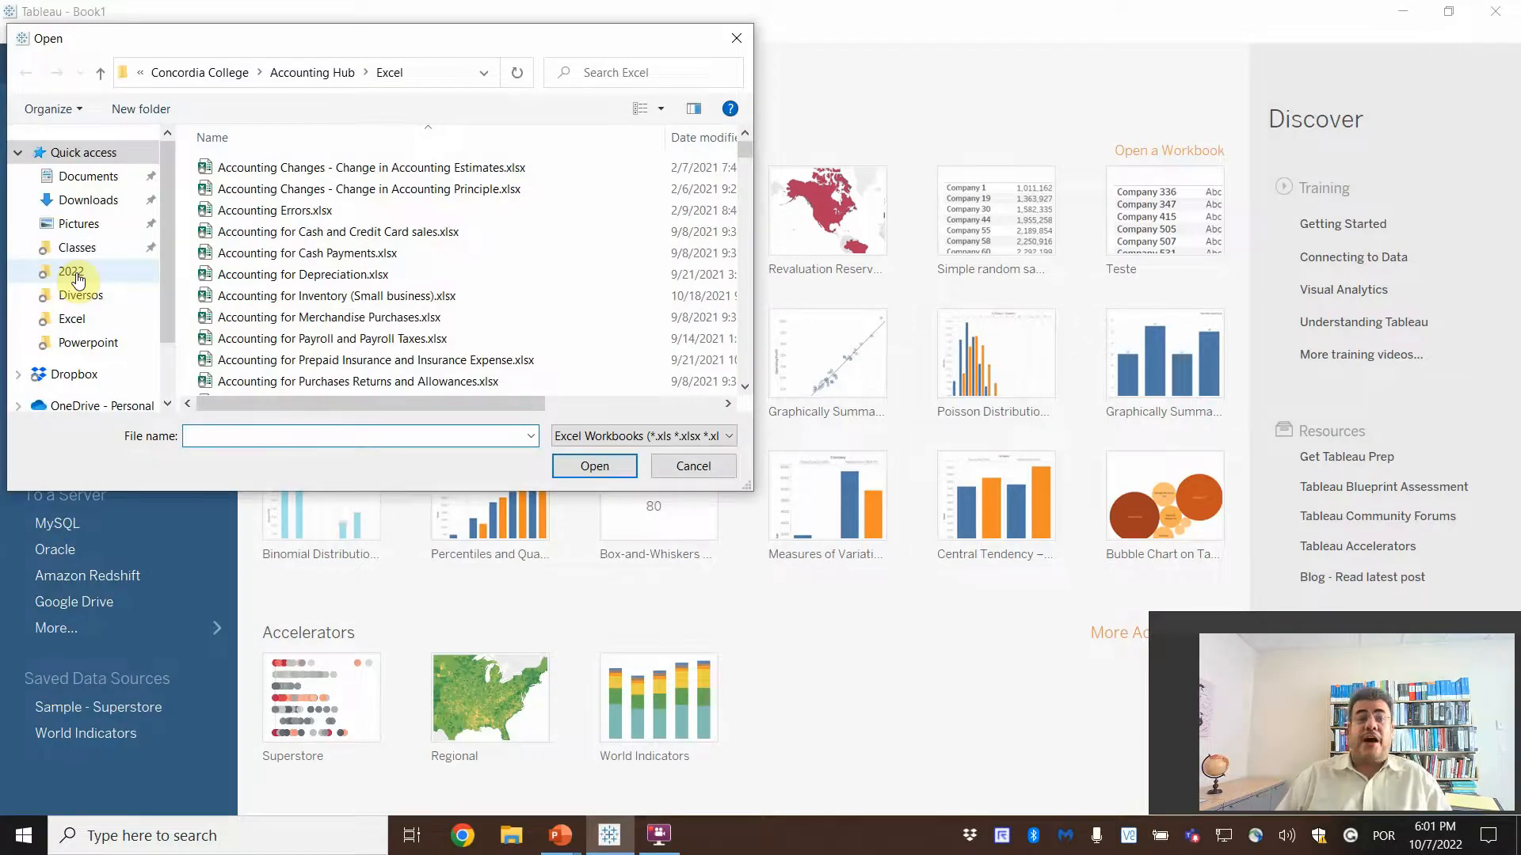
left_click(354, 253)
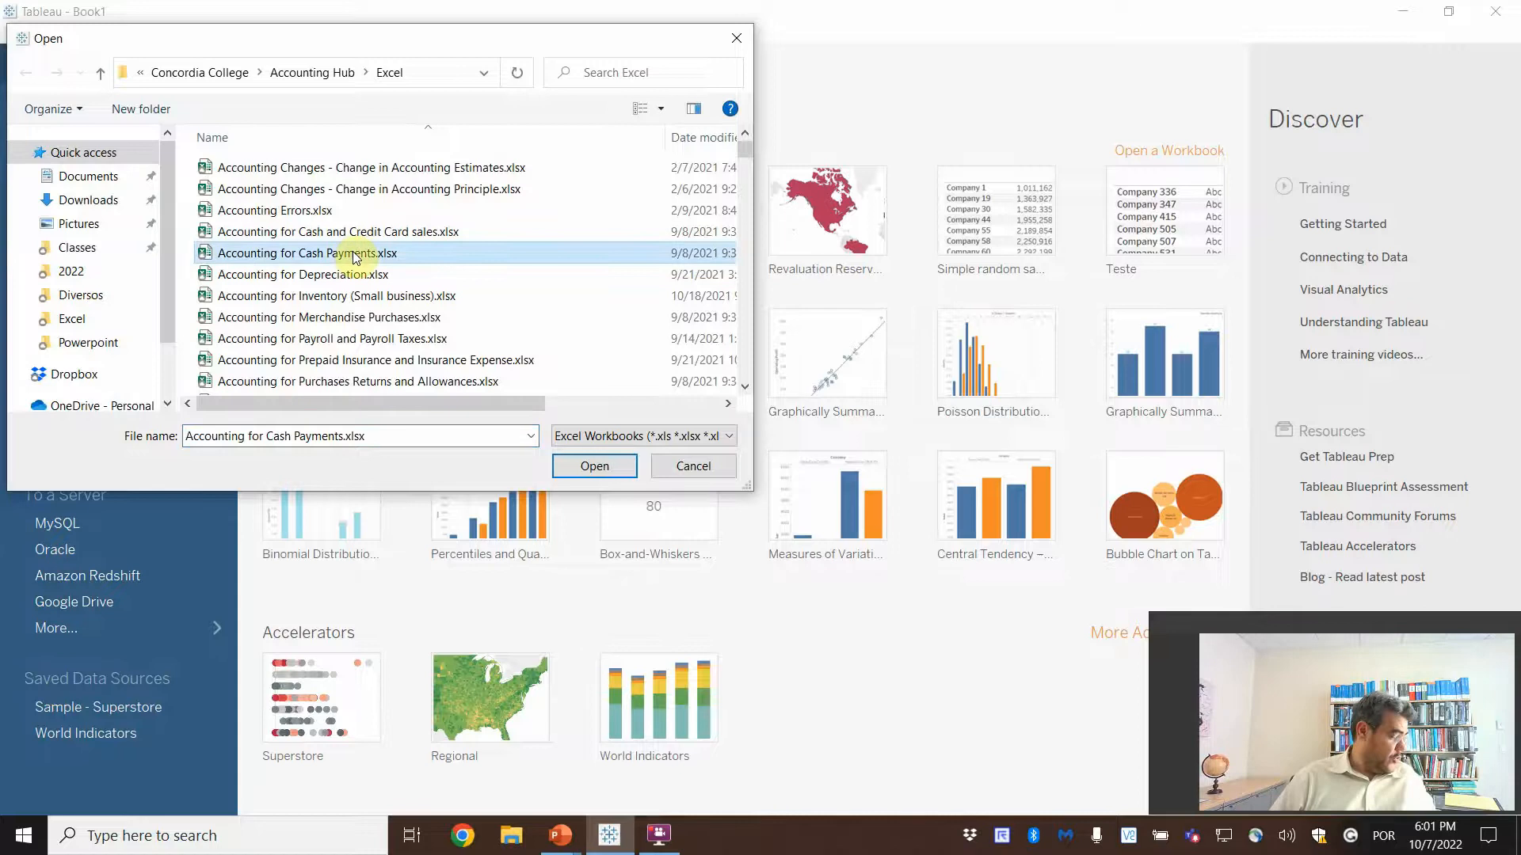
key("f")
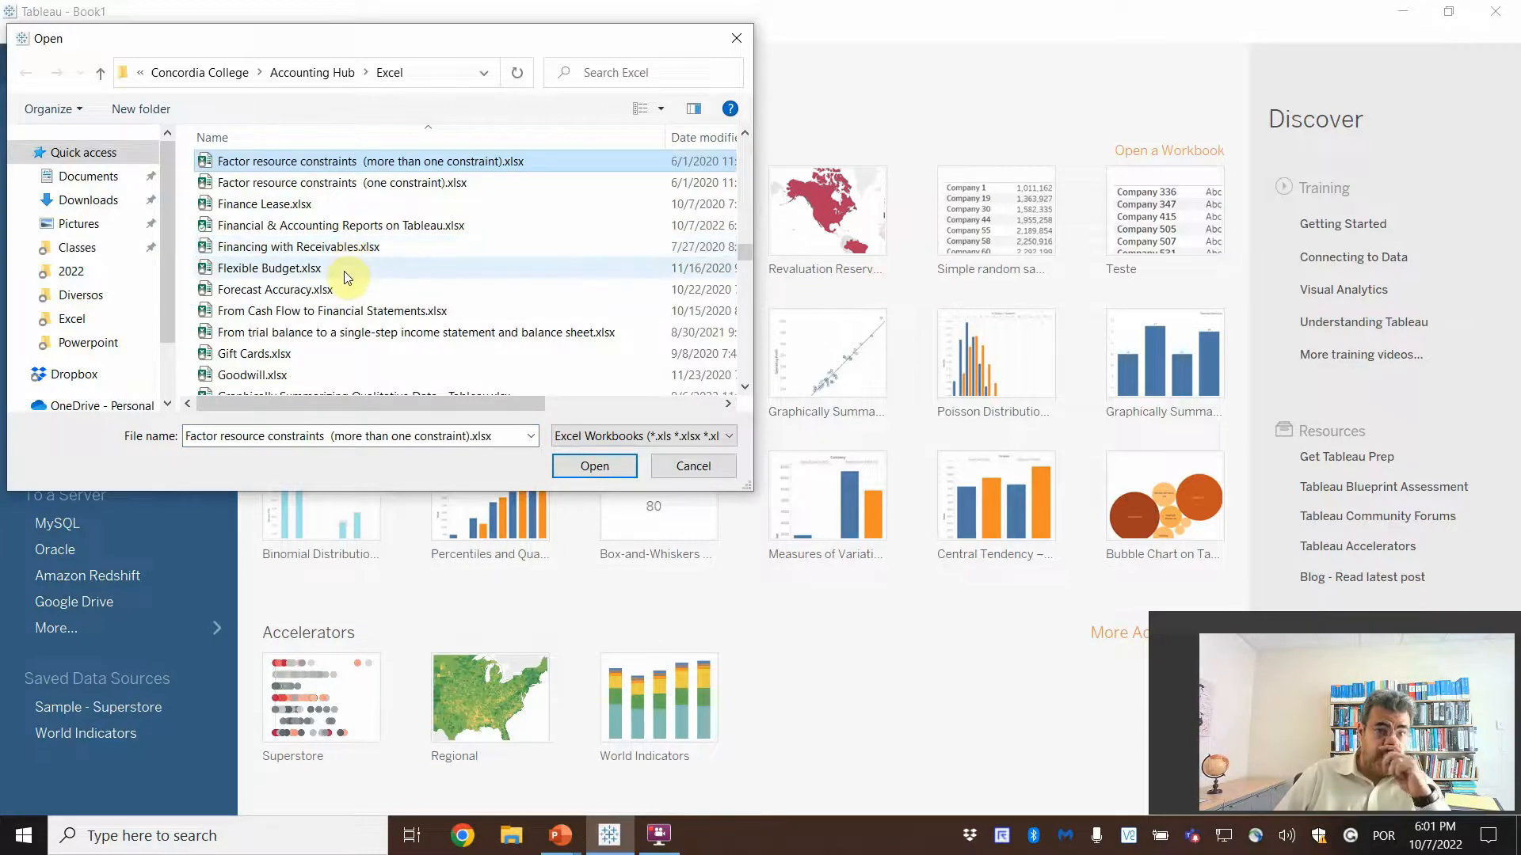
left_click(347, 227)
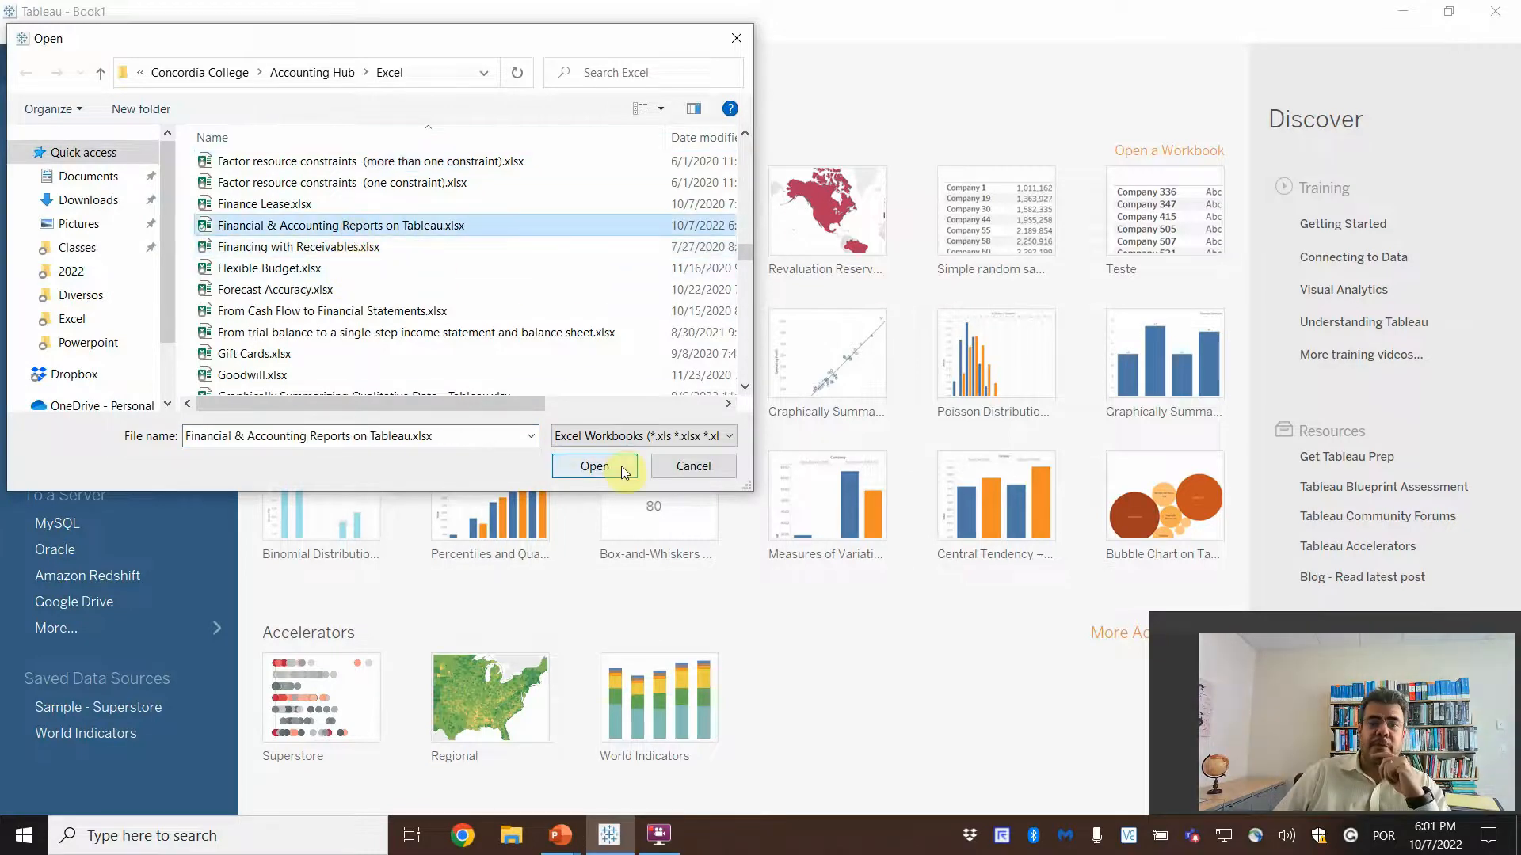
left_click(596, 466)
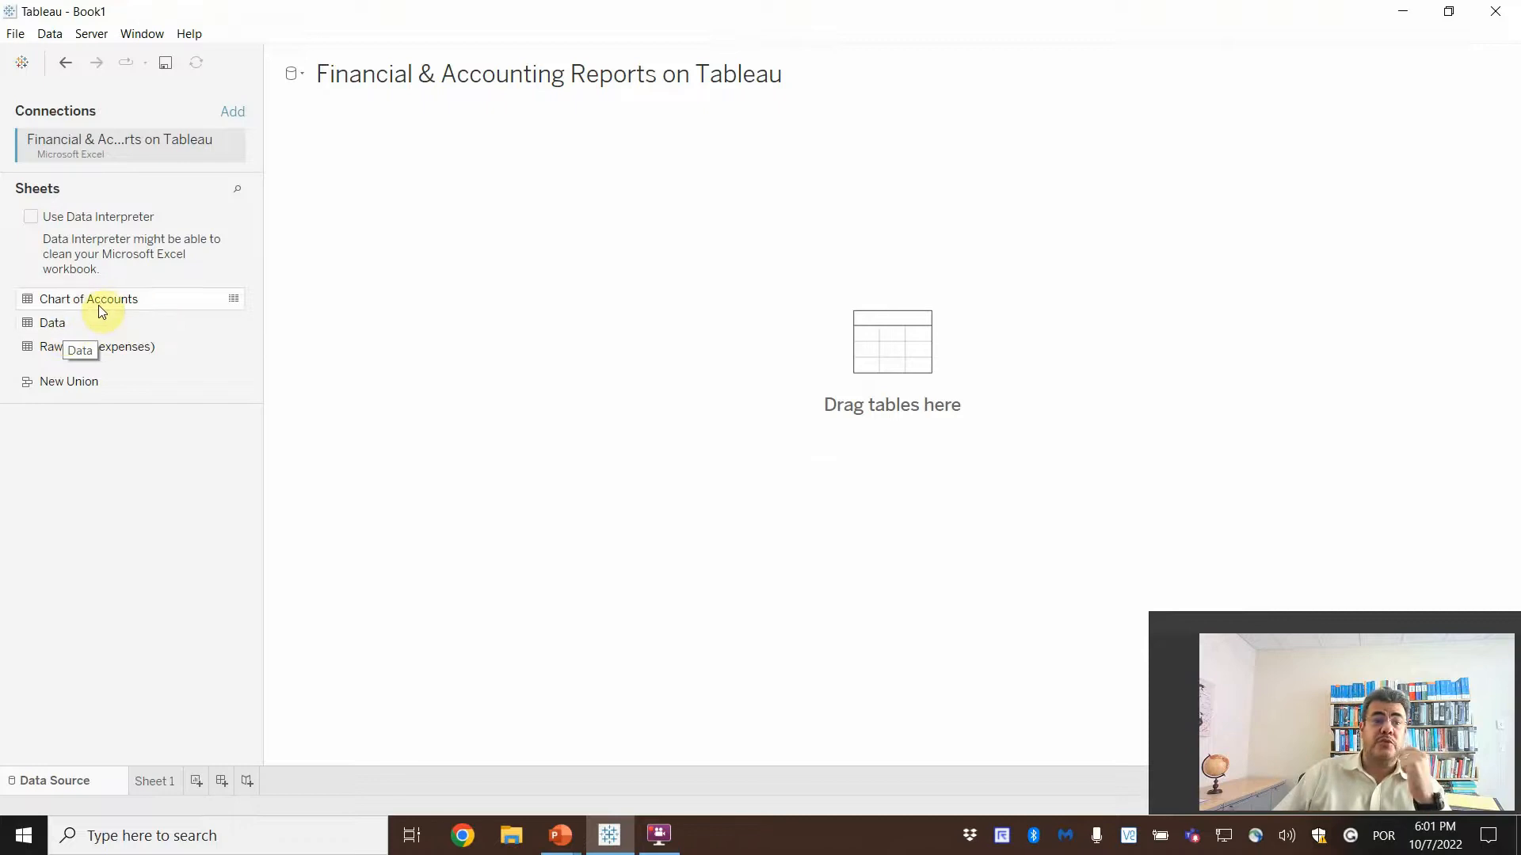
Add the Chart of Accounts sheet to the data source and relate the Raw Data (expenses) sheet to it
left_click_drag(102, 309, 434, 221)
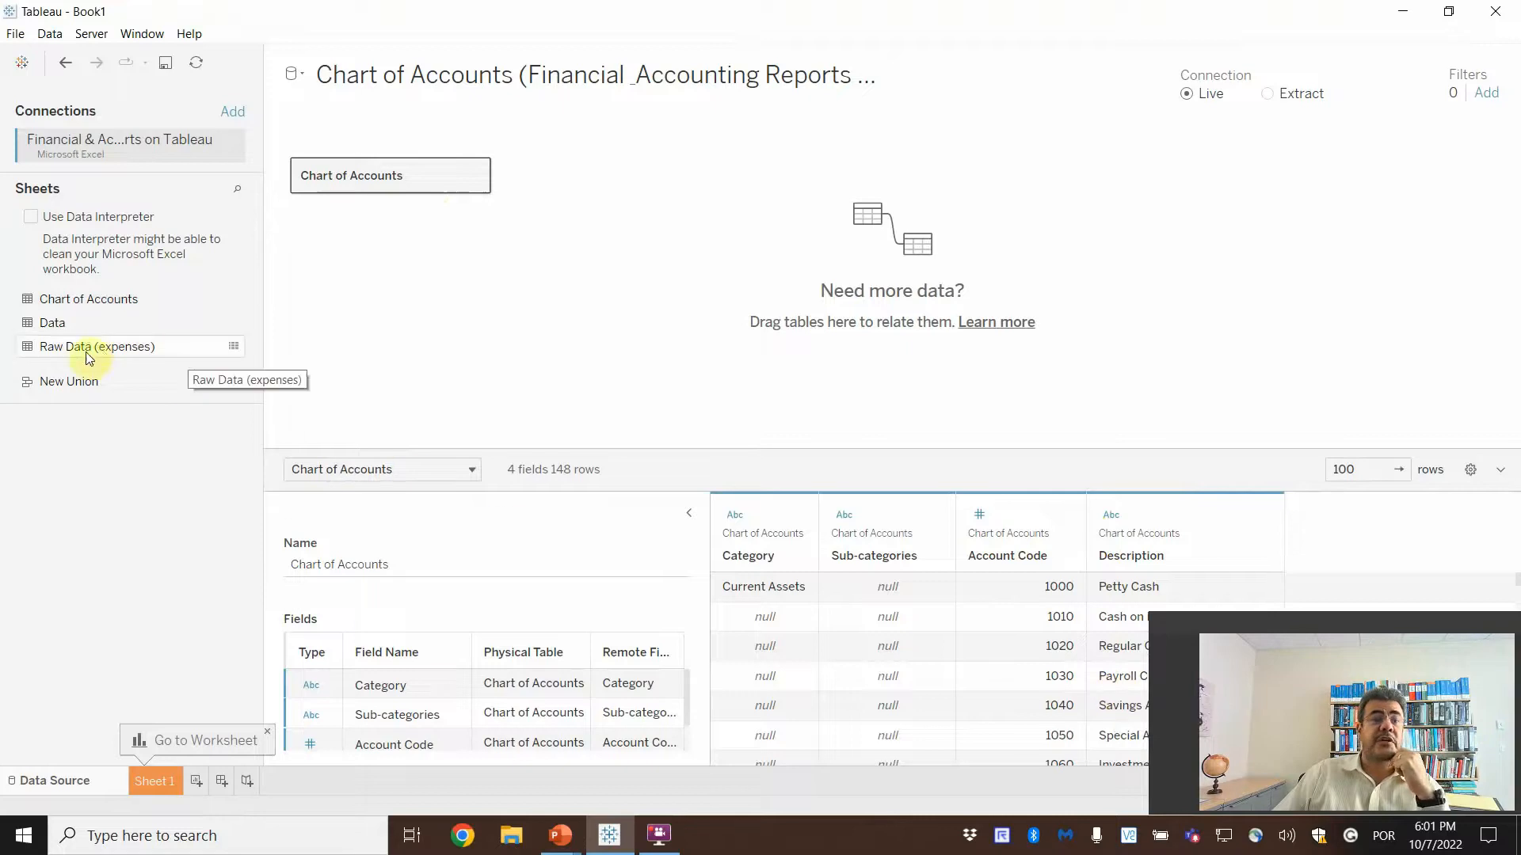
left_click_drag(87, 350, 619, 179)
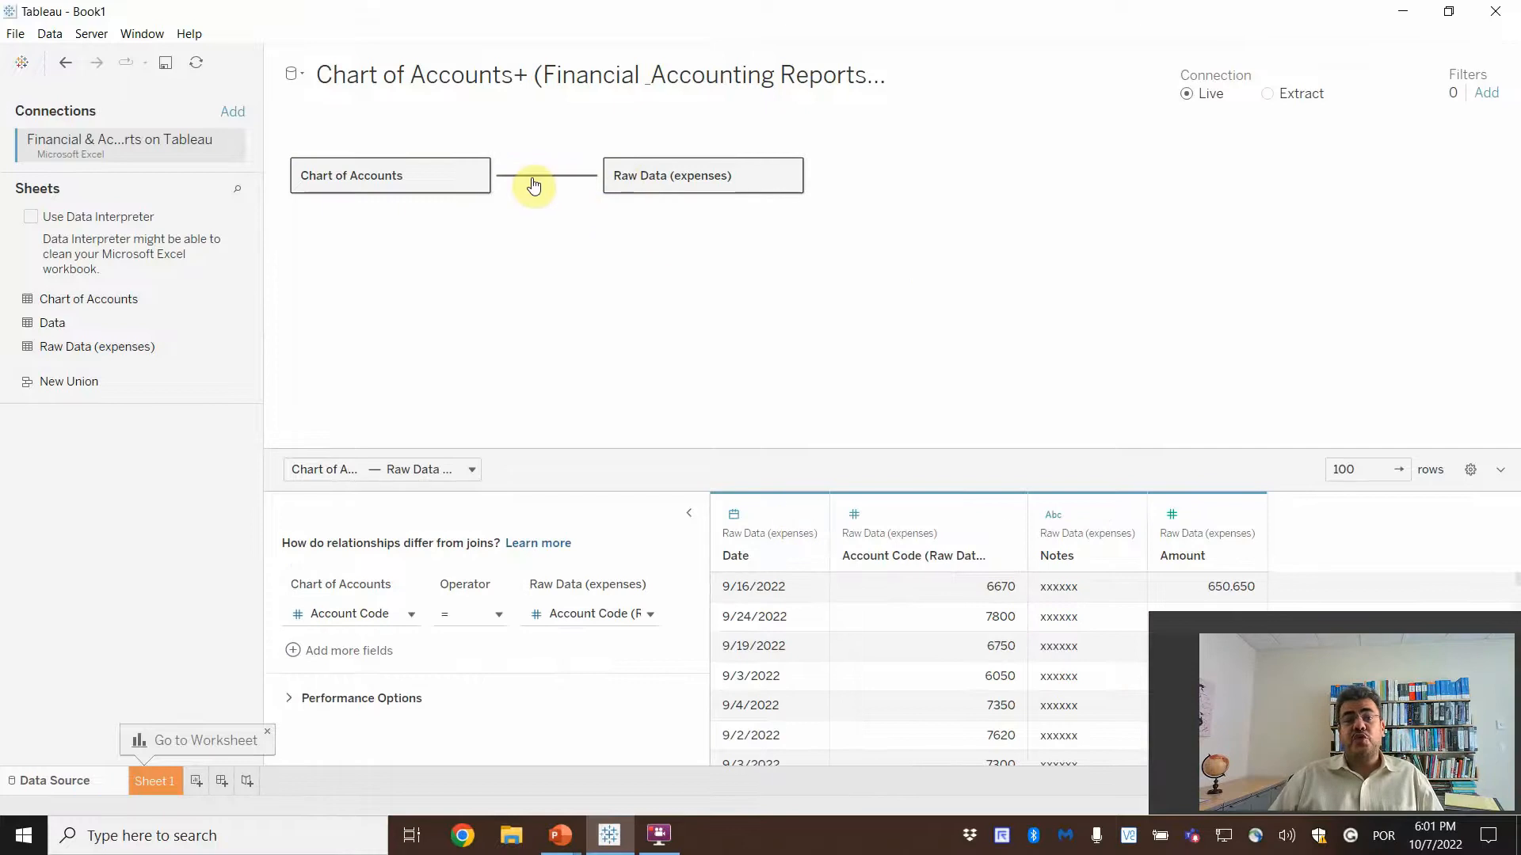
mouse_move(578, 188)
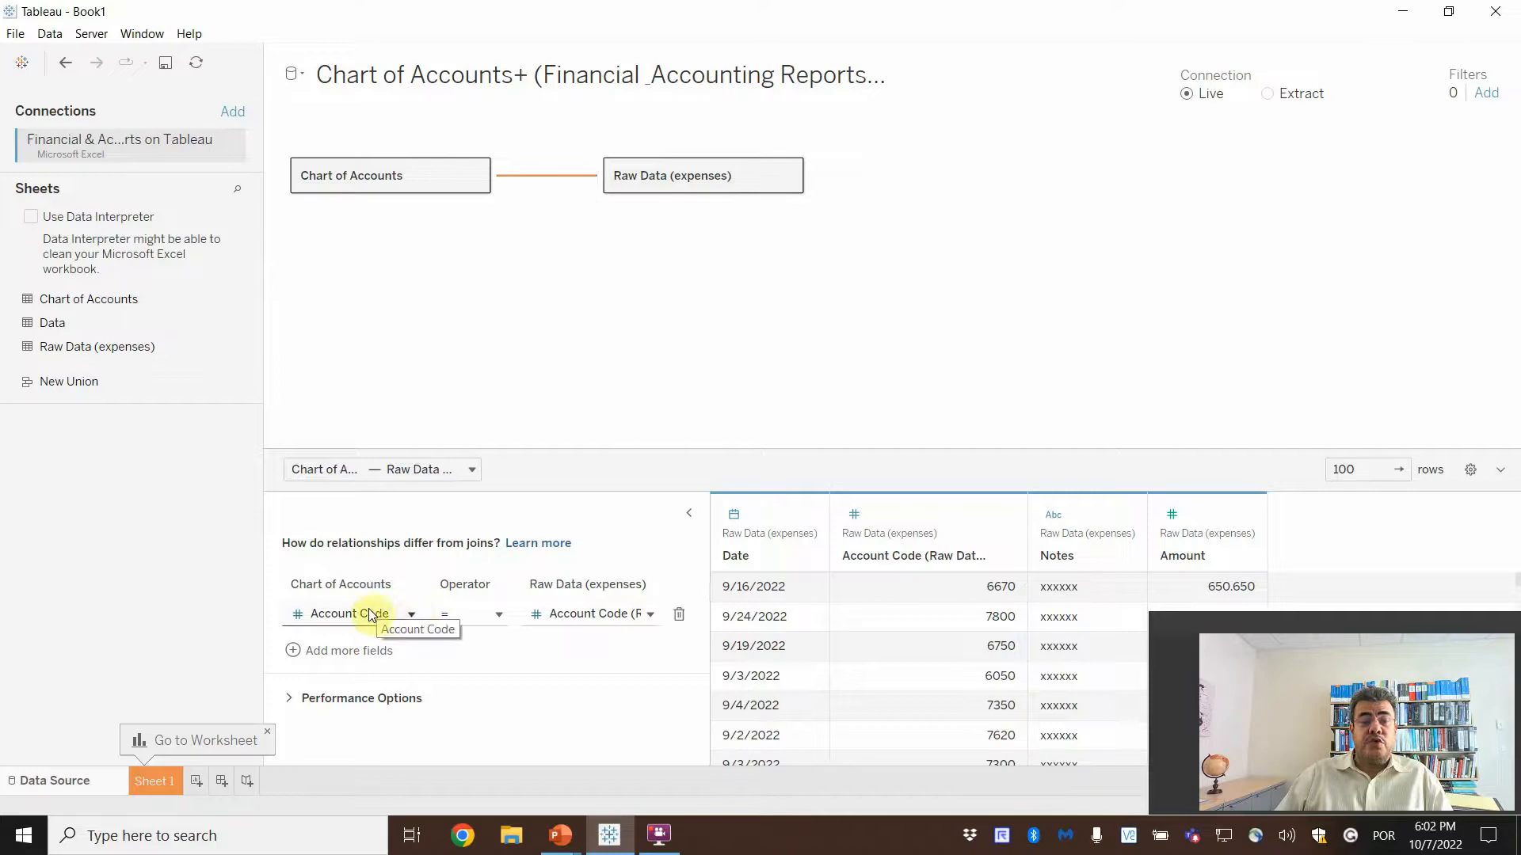
Close the Tableau workbook
left_click(1495, 11)
left_click(795, 445)
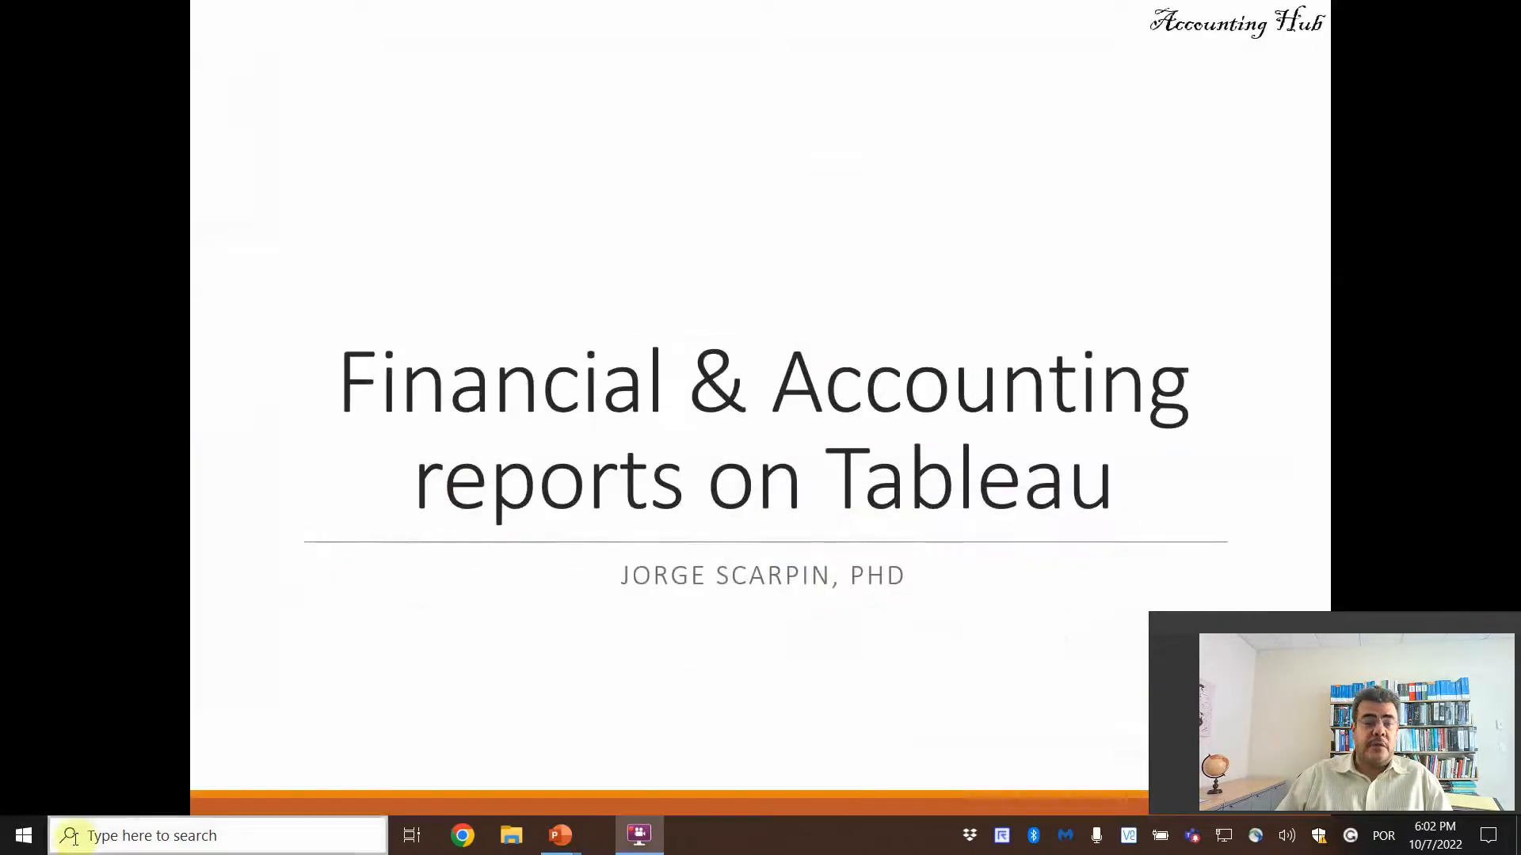
Switch to Excel and open the recent workbook Financial & Accounting Reports on Tableau.xlsx in a maximized window
left_click(19, 833)
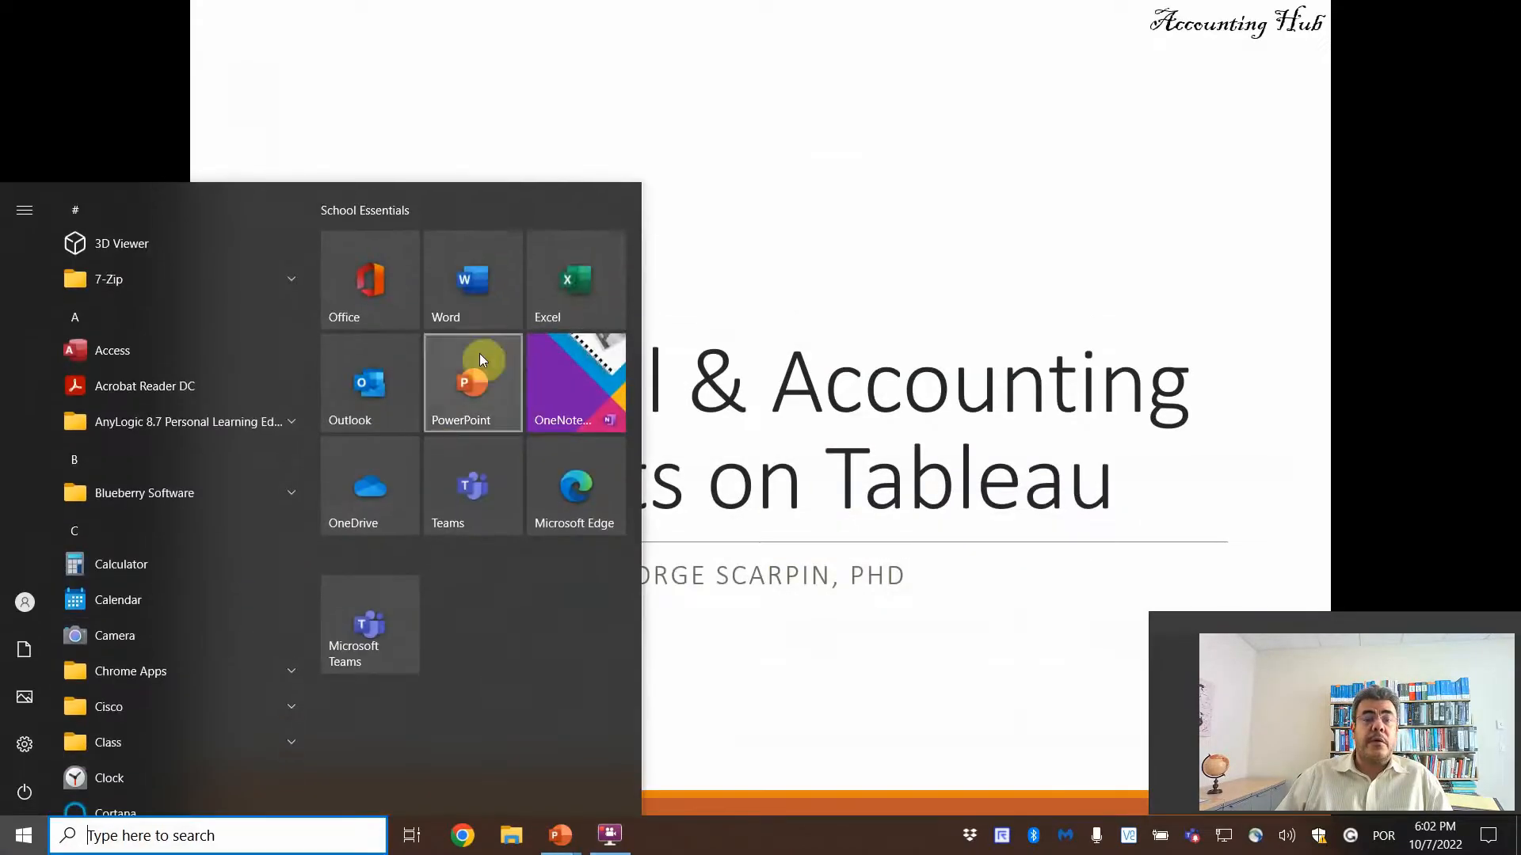
left_click(567, 279)
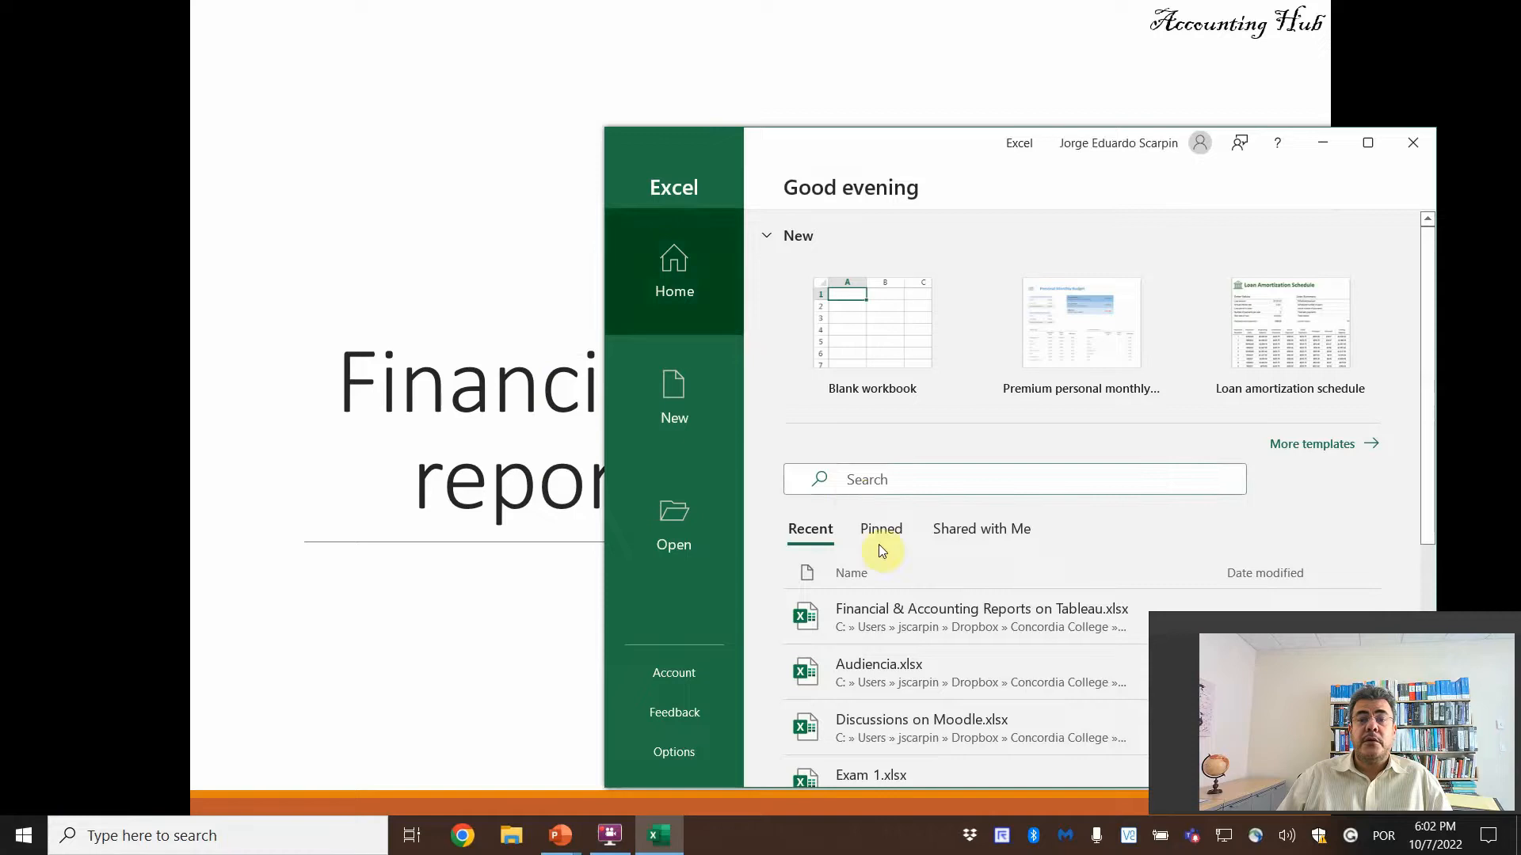
left_click(909, 615)
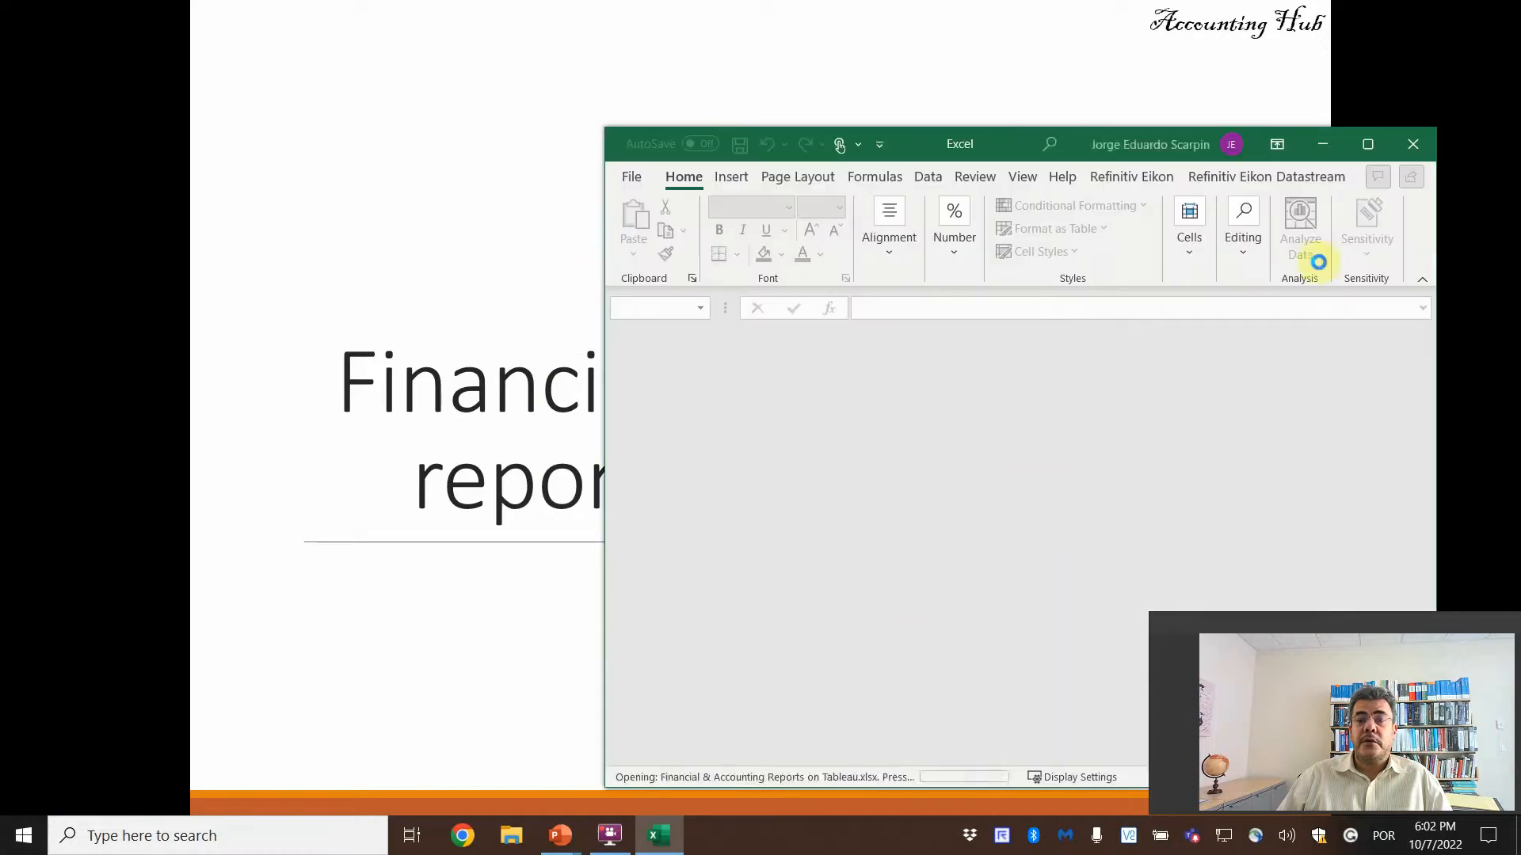
left_click(1375, 149)
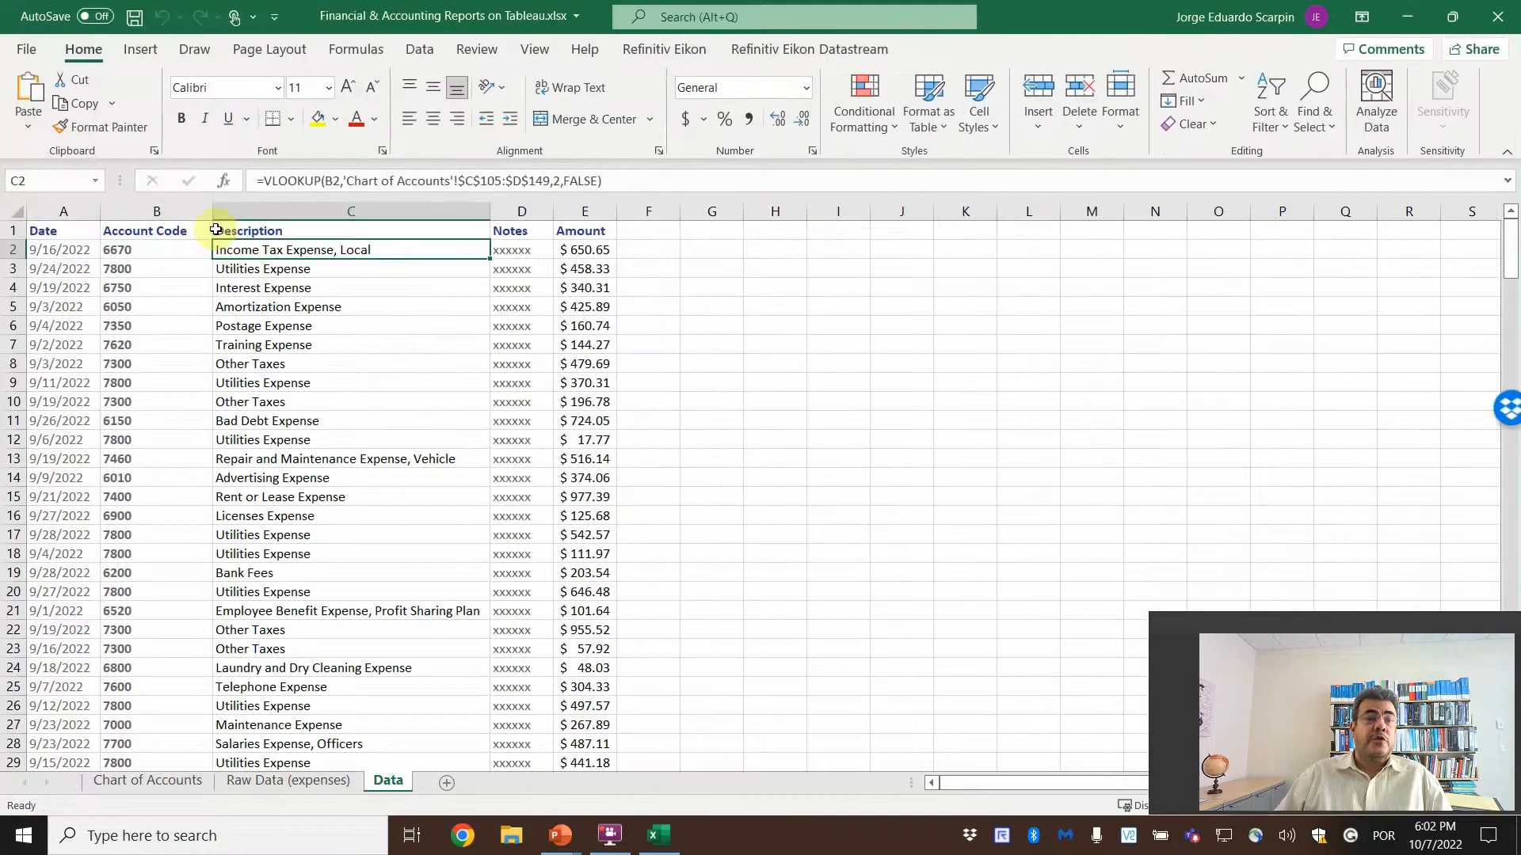
Rename the Account Code header on the Raw Data (expenses) sheet to Account Code Data and fit the column width to it
left_click(147, 233)
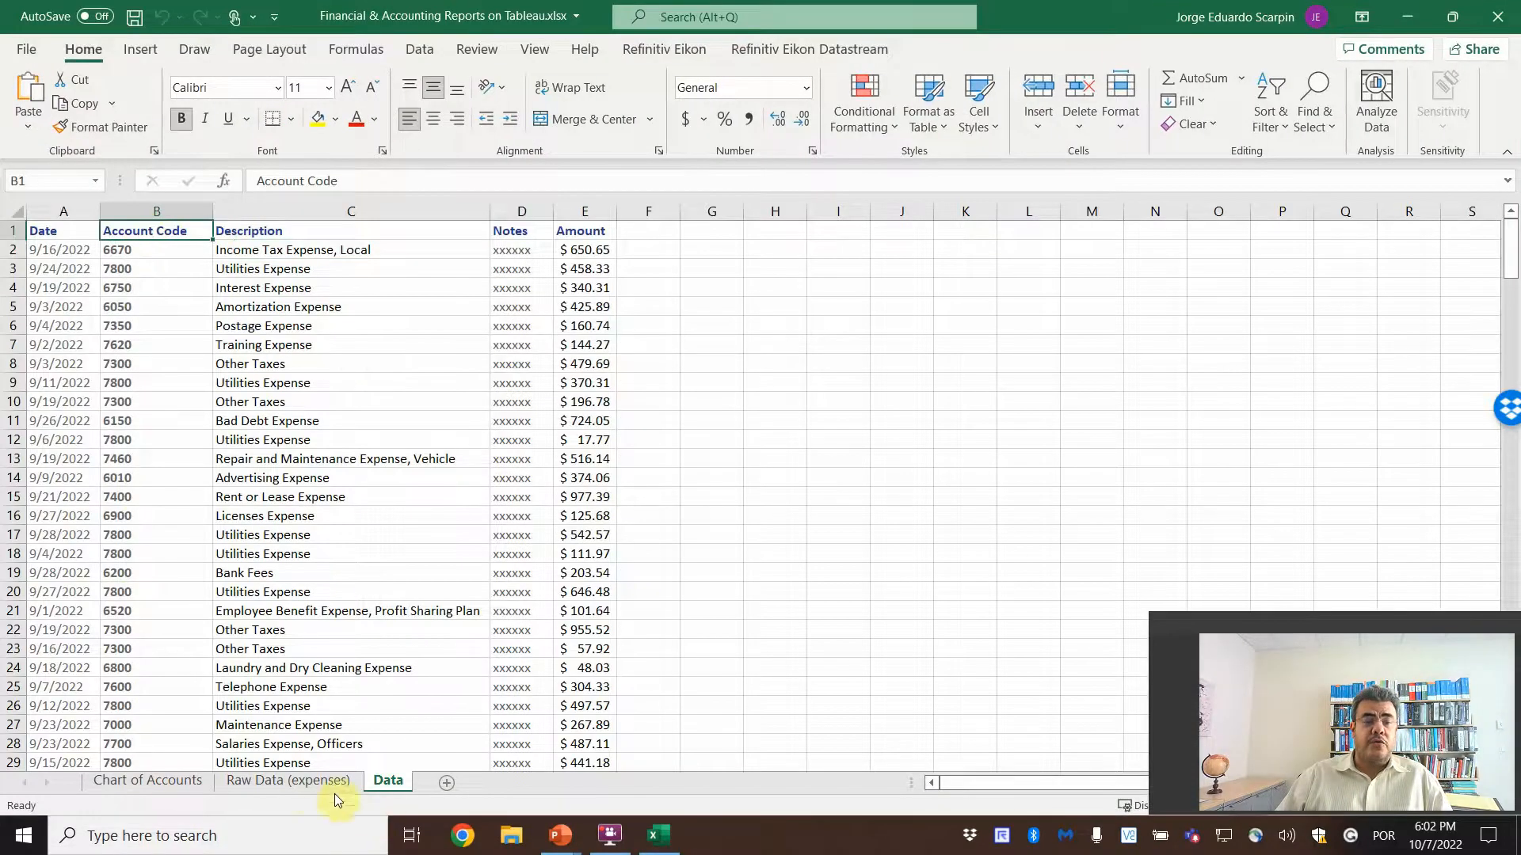
left_click(301, 781)
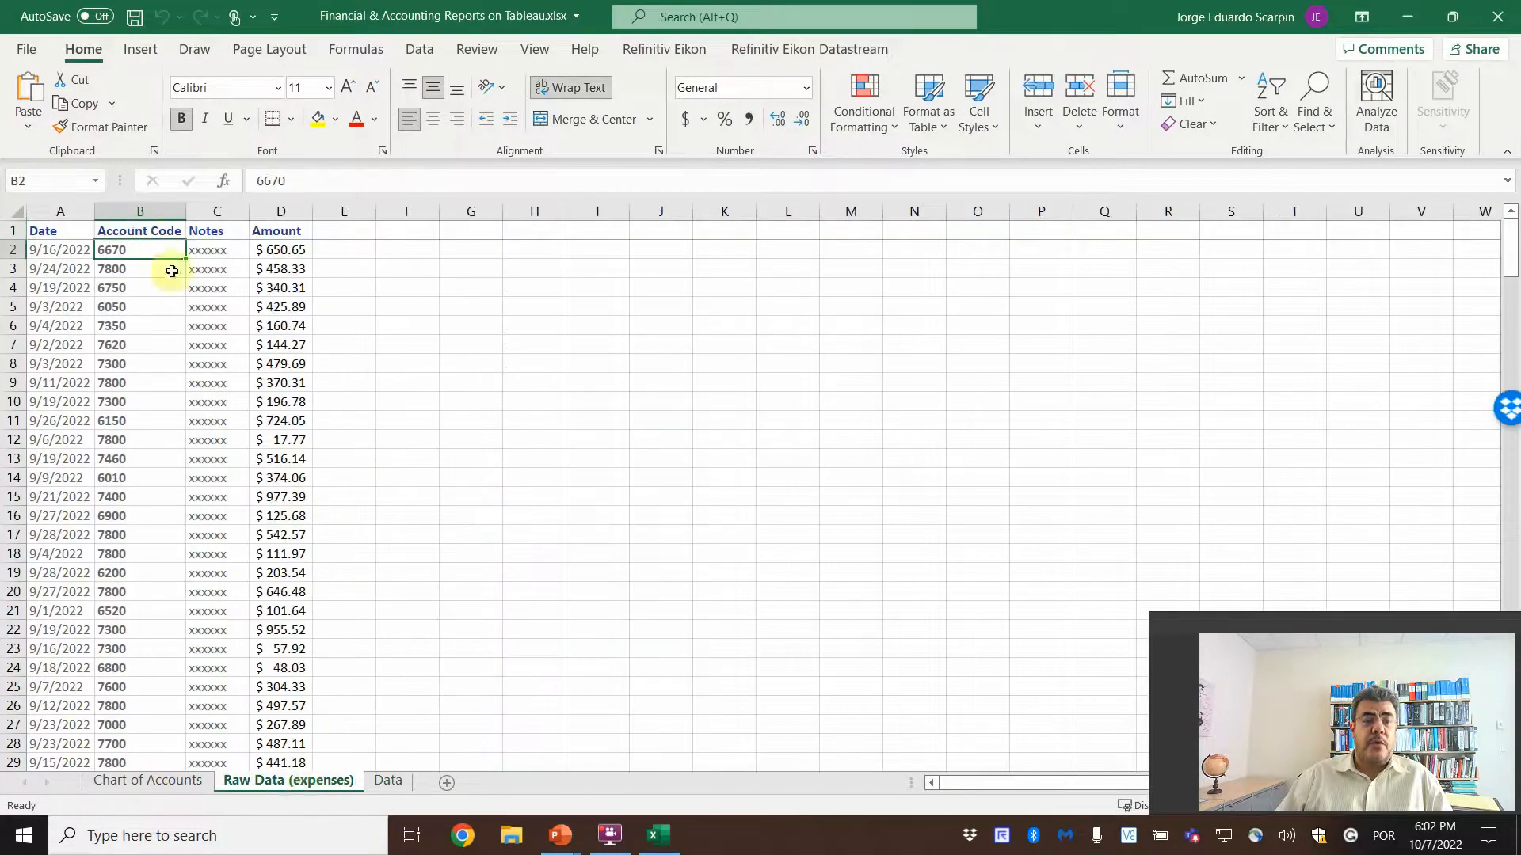
left_click(154, 780)
left_click(326, 238)
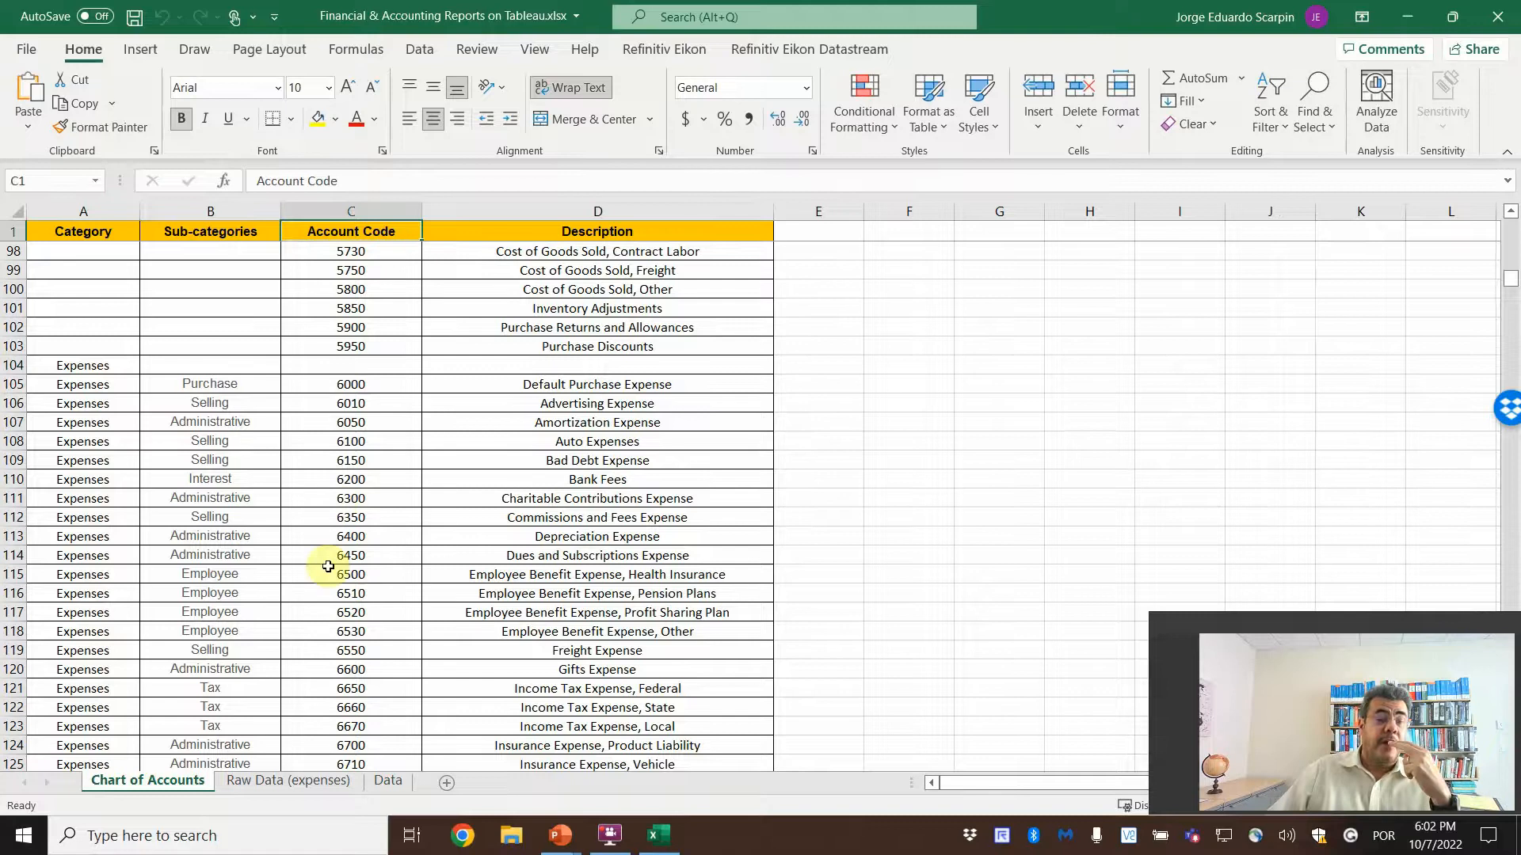
left_click(279, 786)
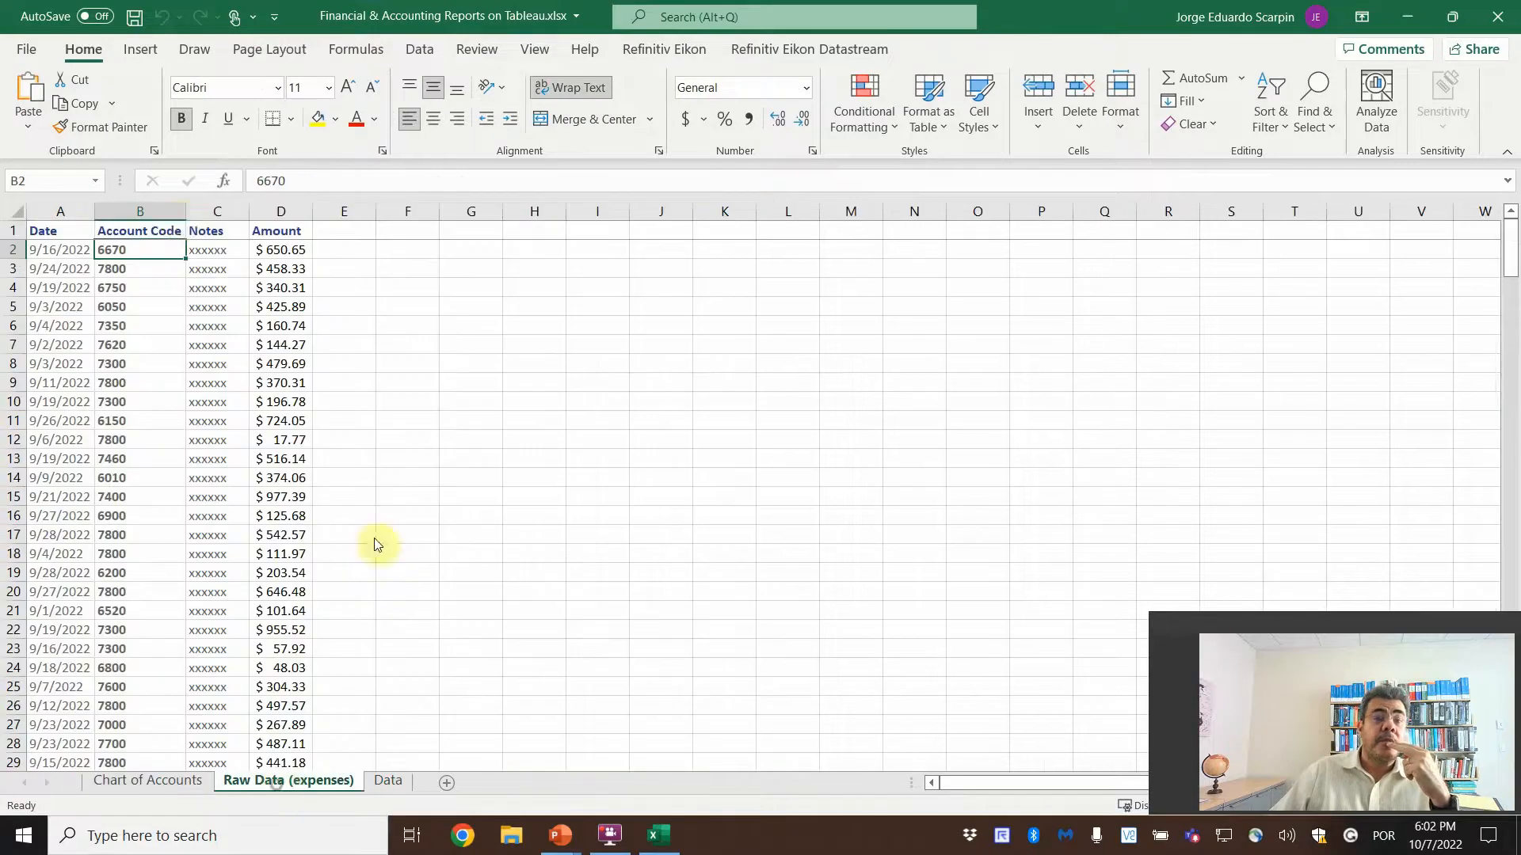
left_click(176, 231)
left_click(374, 180)
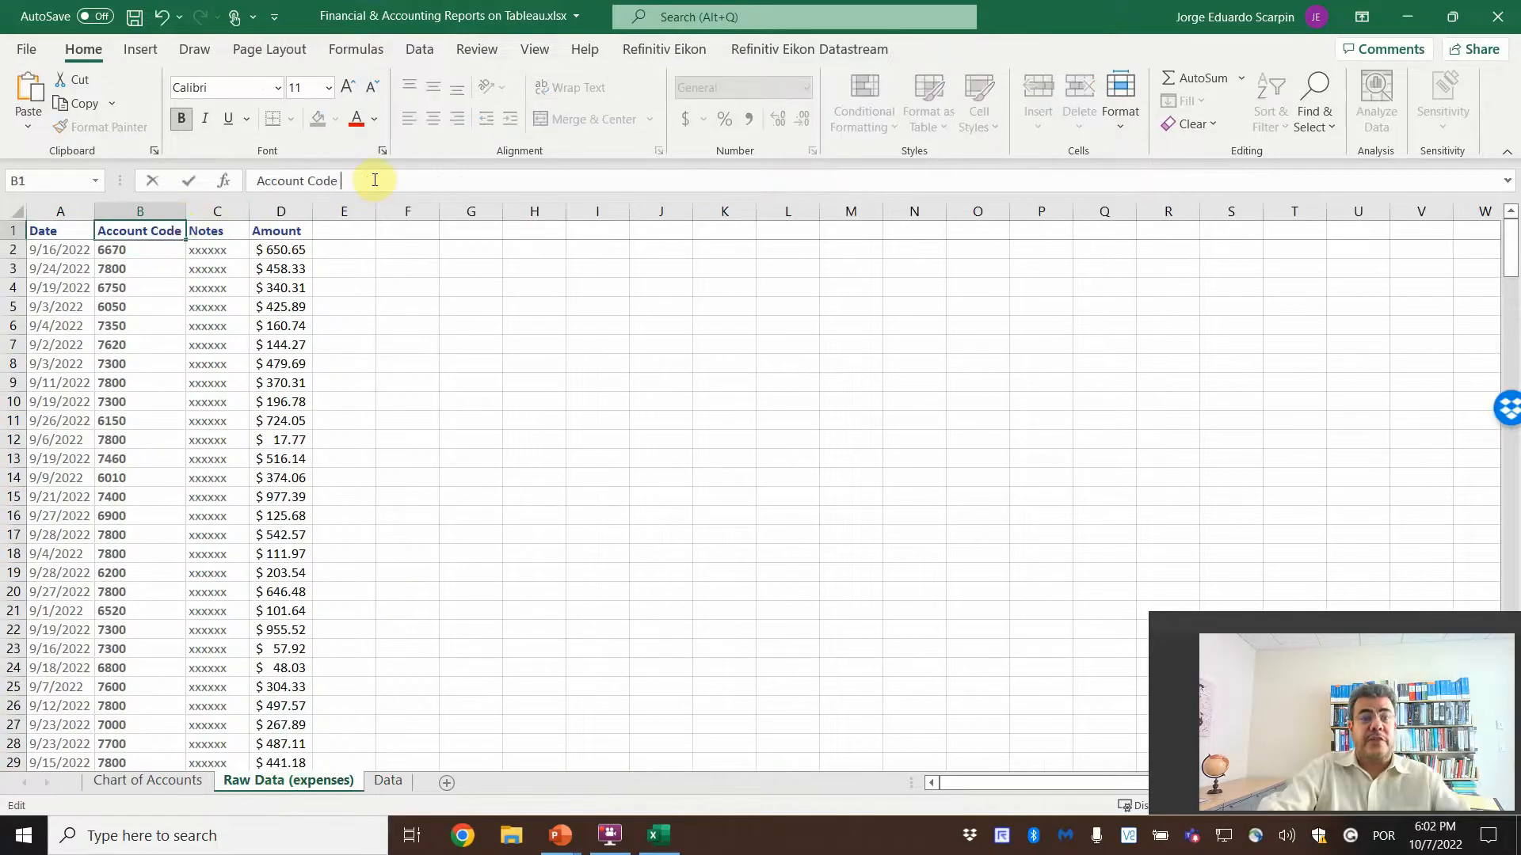
key("Return")
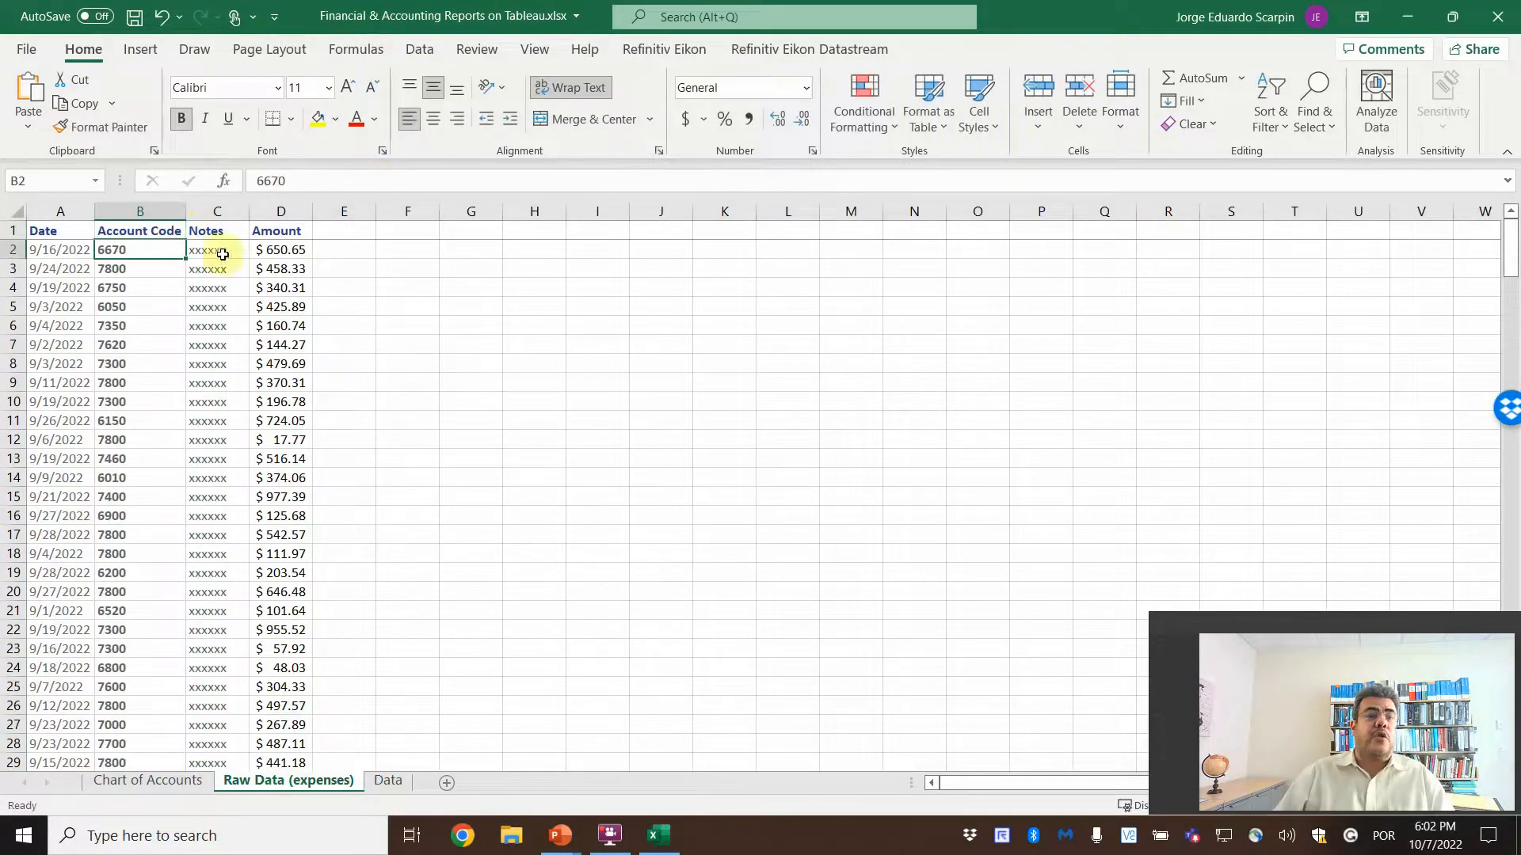
double_click(186, 211)
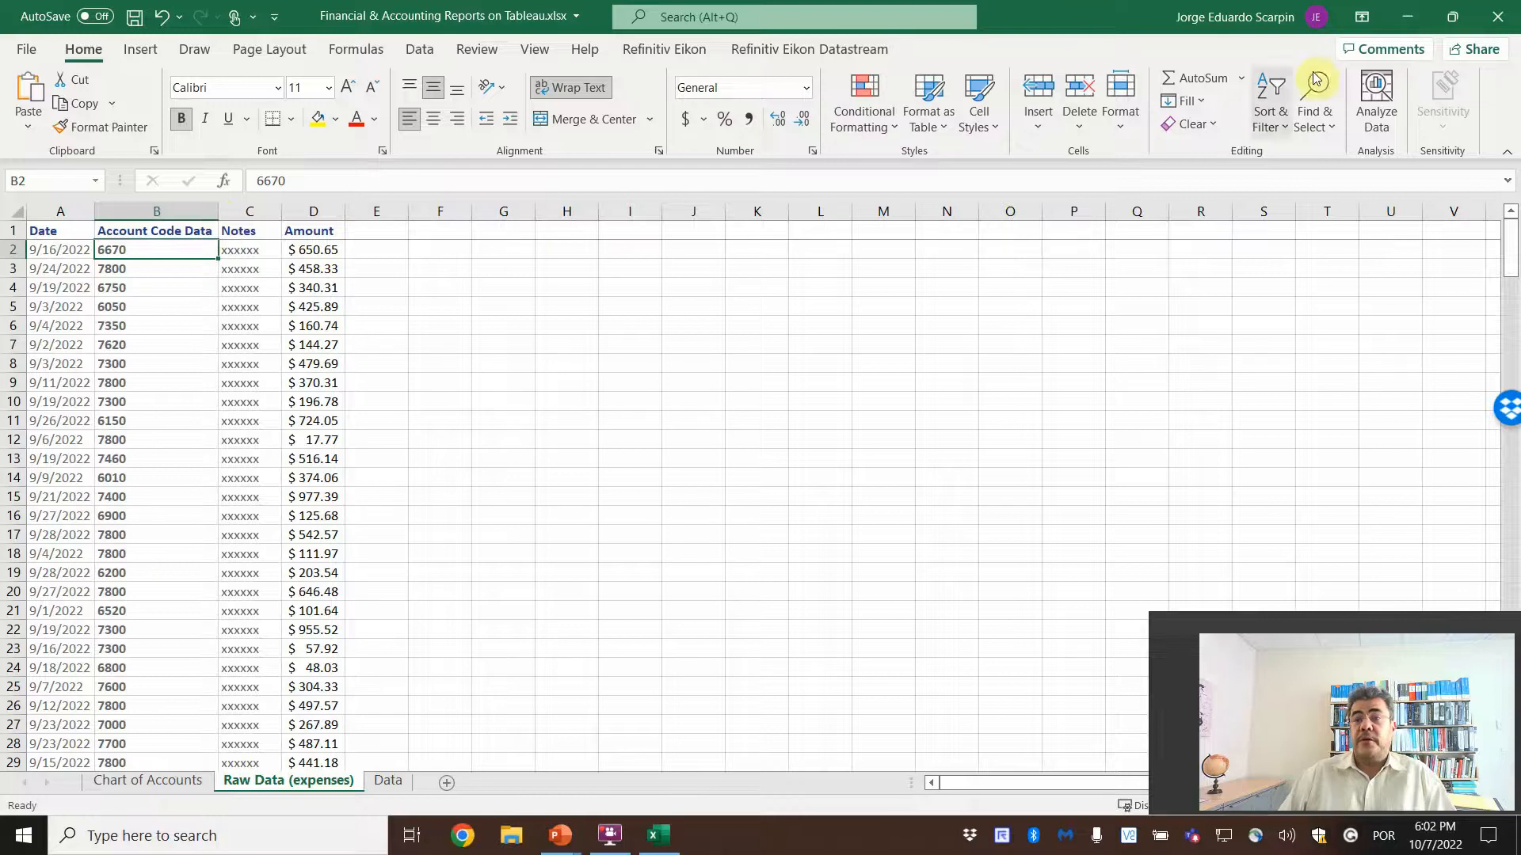
Close the Excel workbook and save the changed header
left_click(1486, 11)
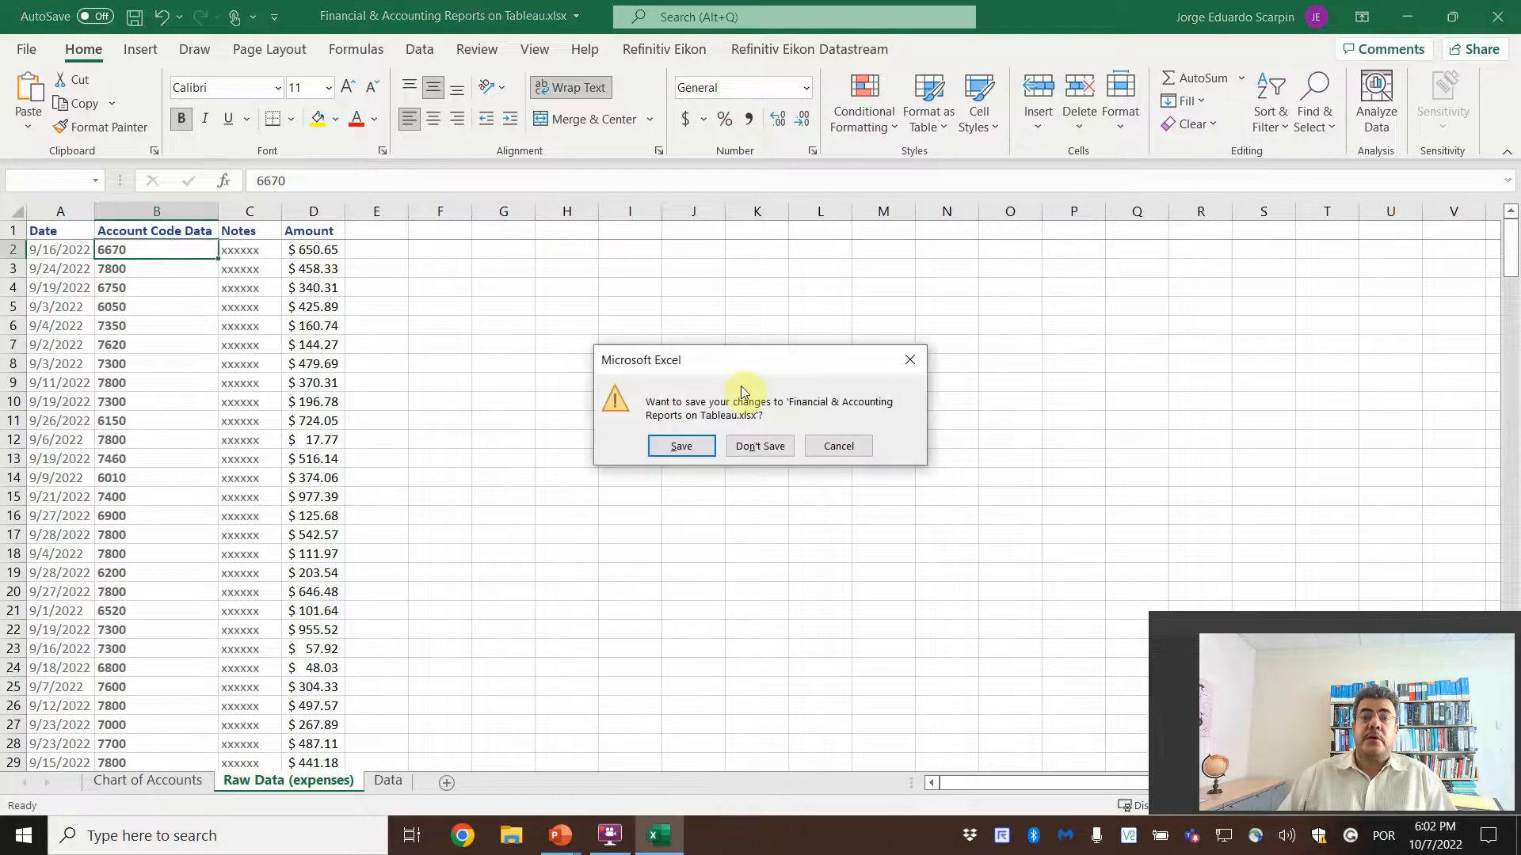
left_click(656, 446)
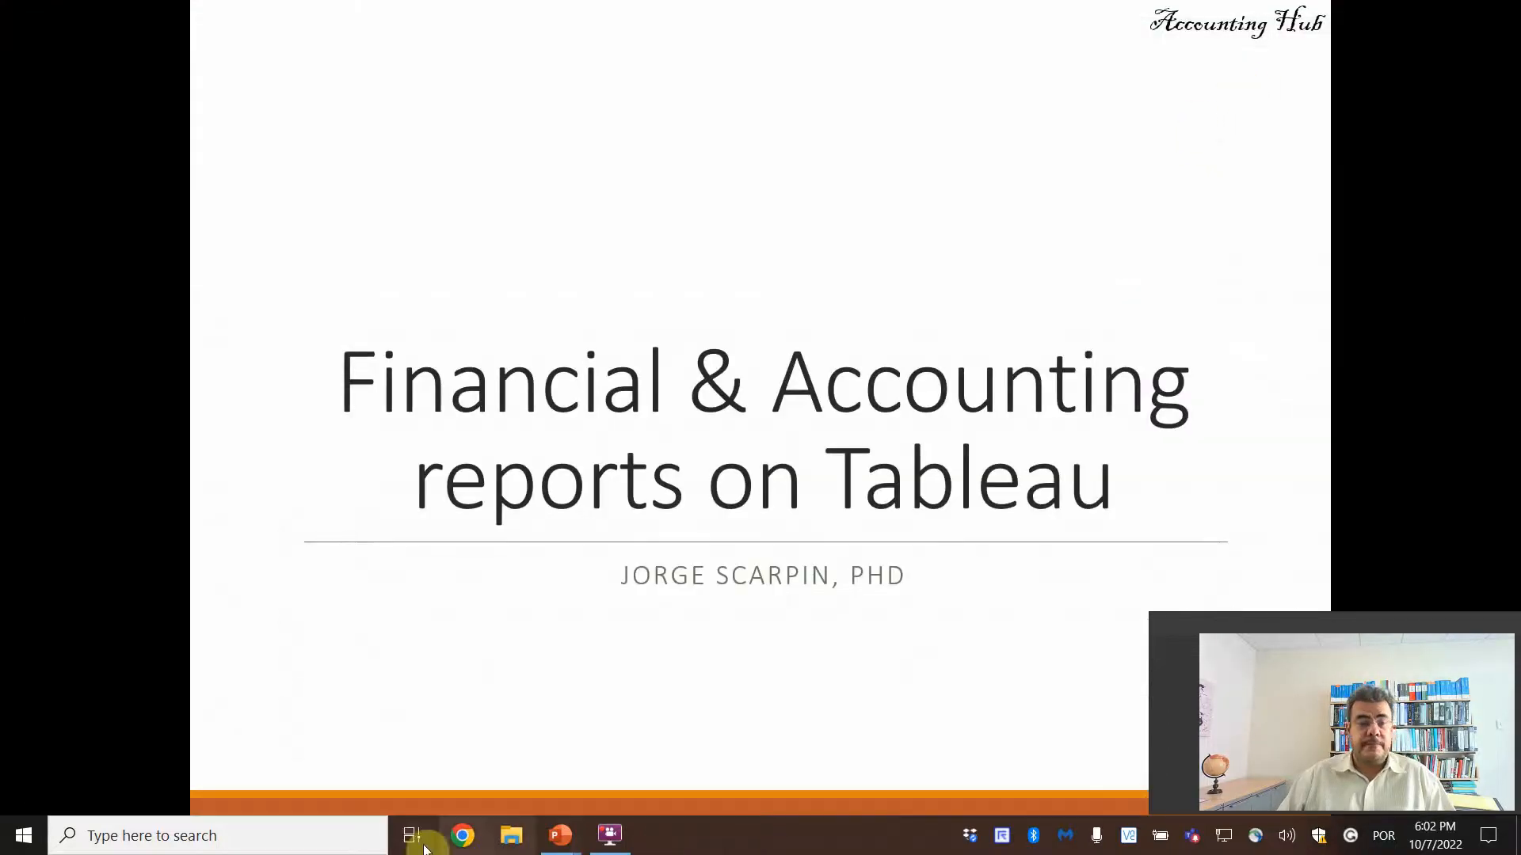
Start Tableau 2022.2 and connect to the Excel file Financial & Accounting Reports on Tableau.xlsx
left_click(24, 836)
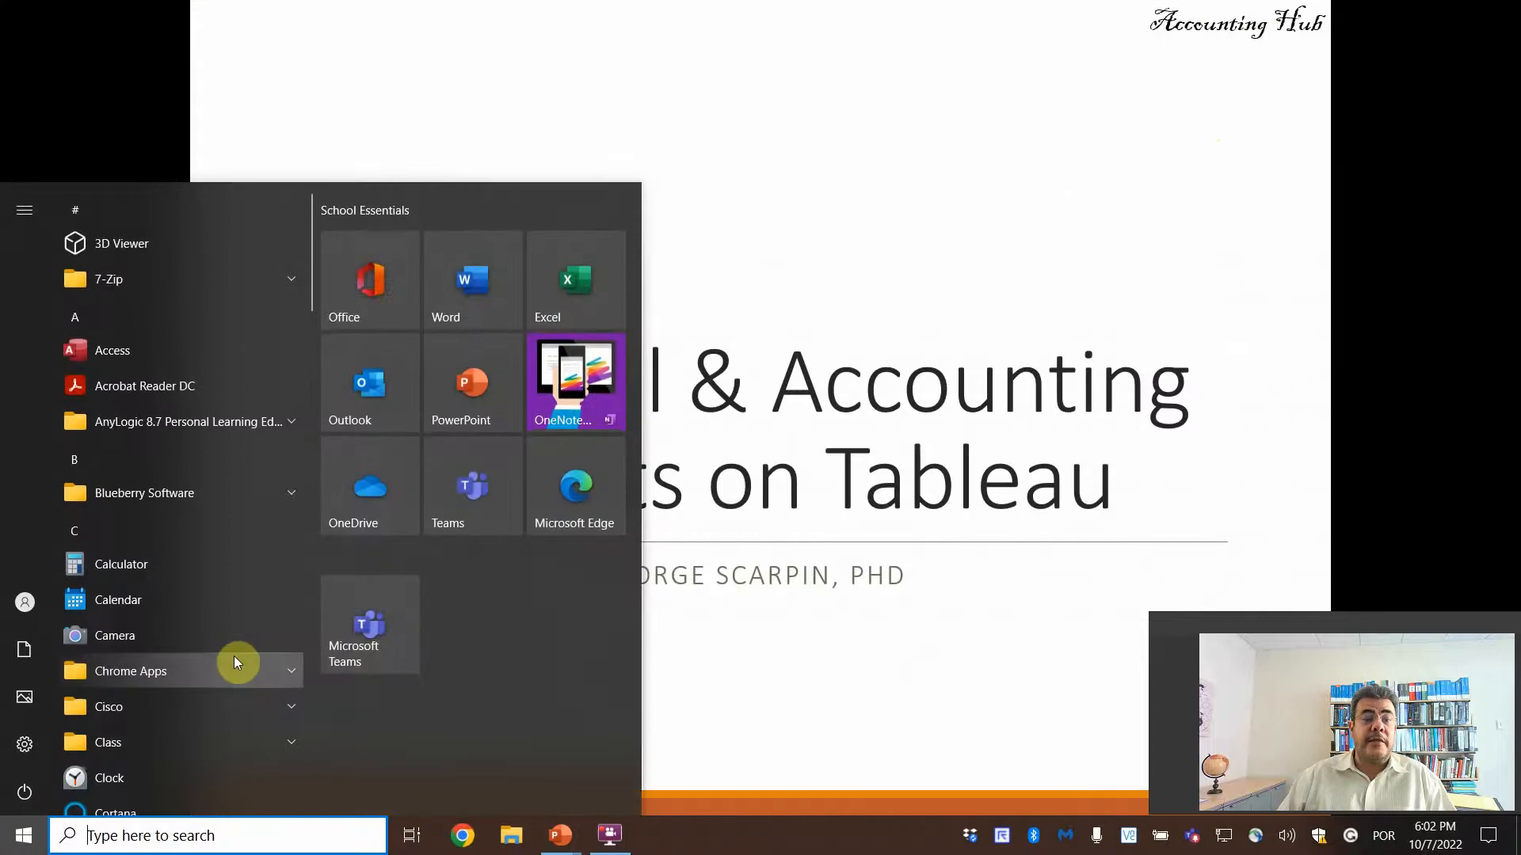
scroll(206, 655, "down", 5)
scroll(198, 648, "down", 10)
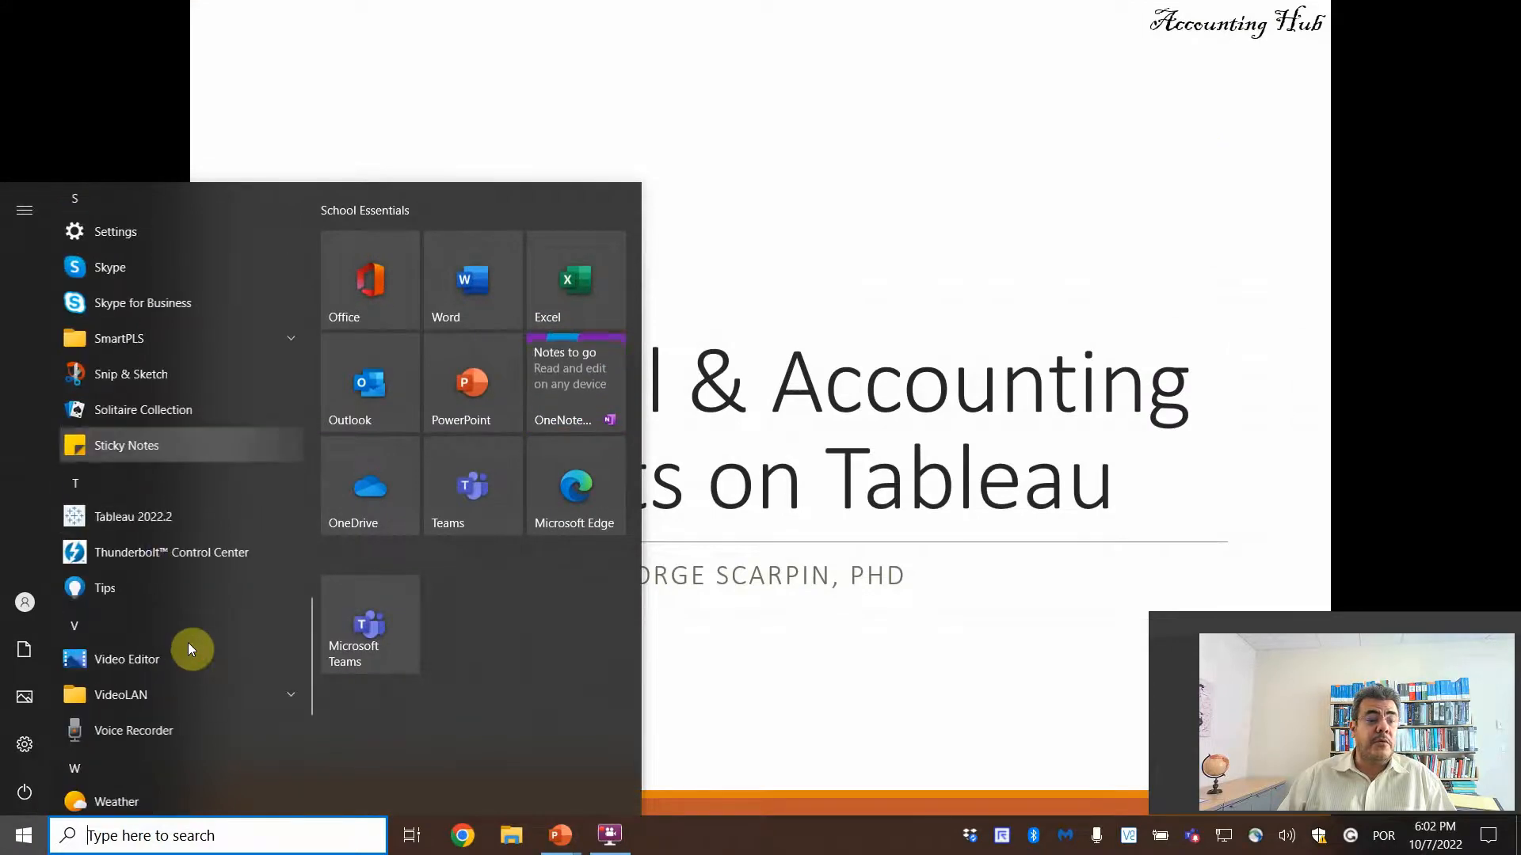
left_click(162, 527)
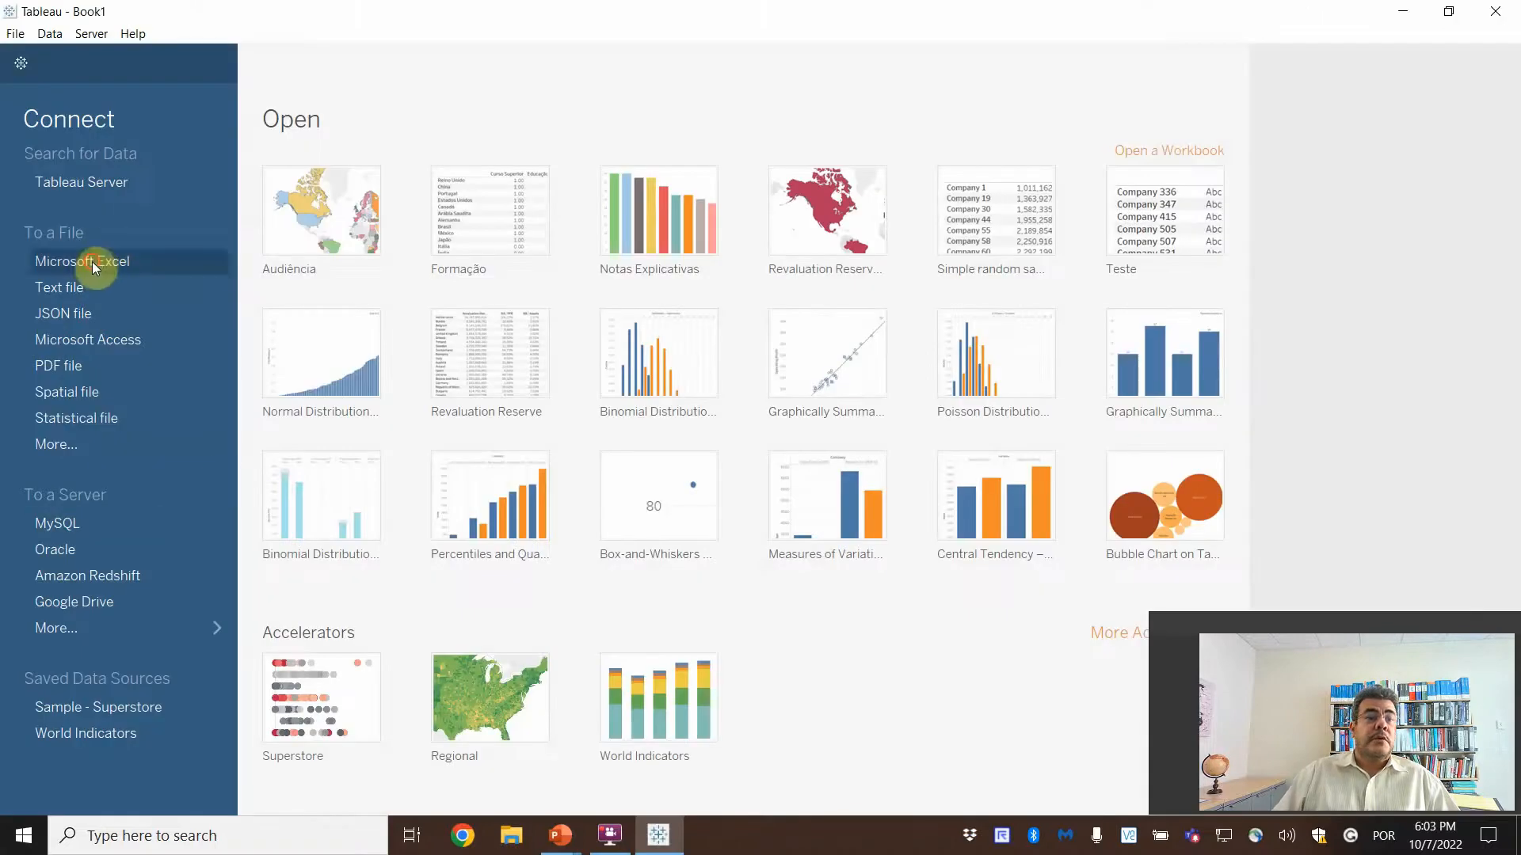
left_click(93, 268)
left_click(411, 279)
key("f")
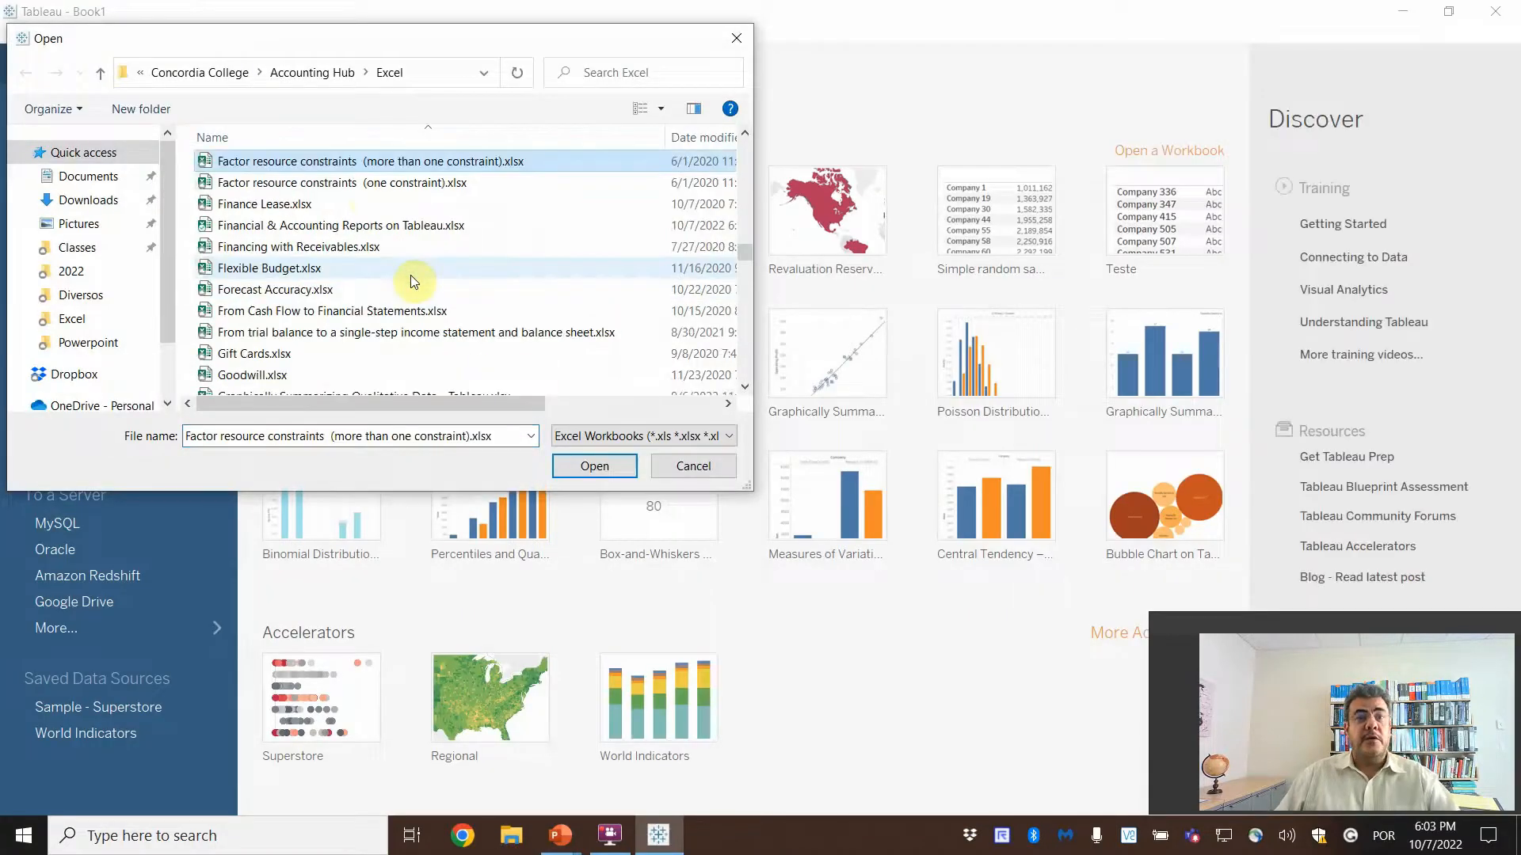
double_click(344, 226)
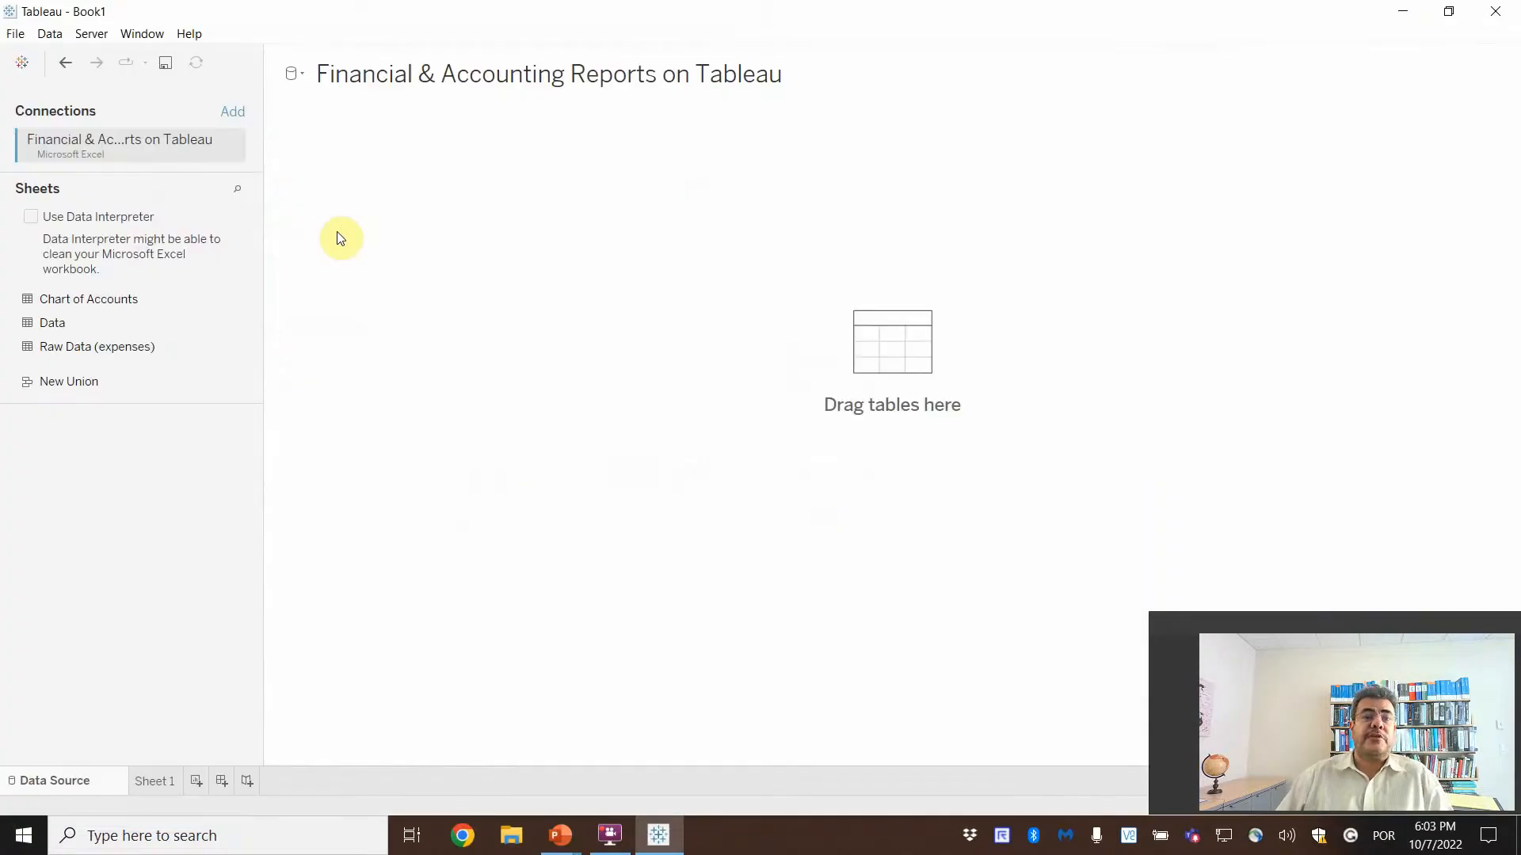
Place the Chart of Accounts sheet in the data source and add Raw Data (expenses) beside it as a related table
left_click_drag(78, 298, 509, 194)
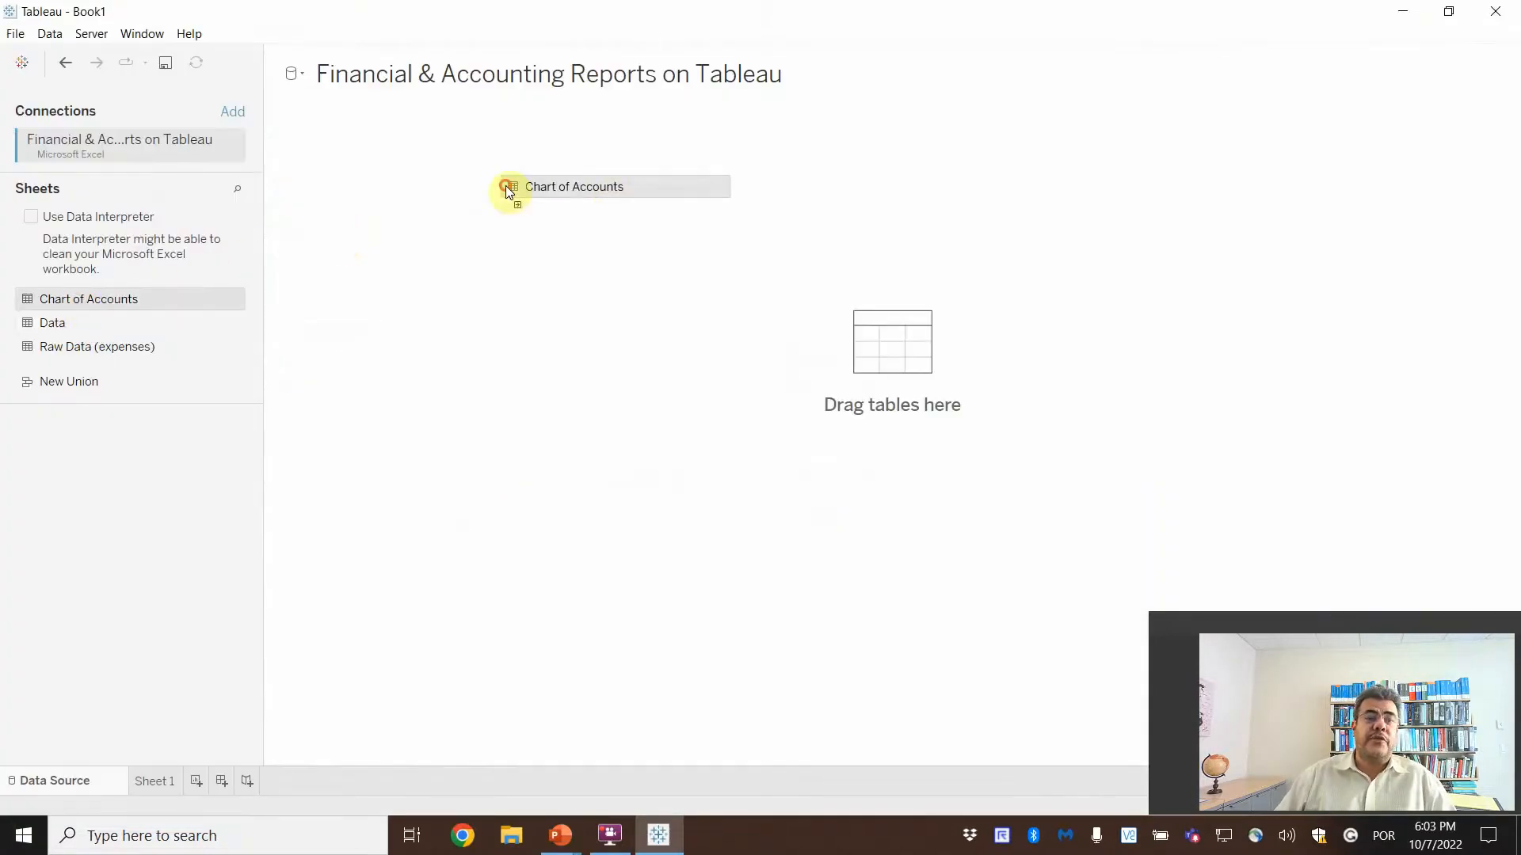
left_click_drag(62, 346, 713, 186)
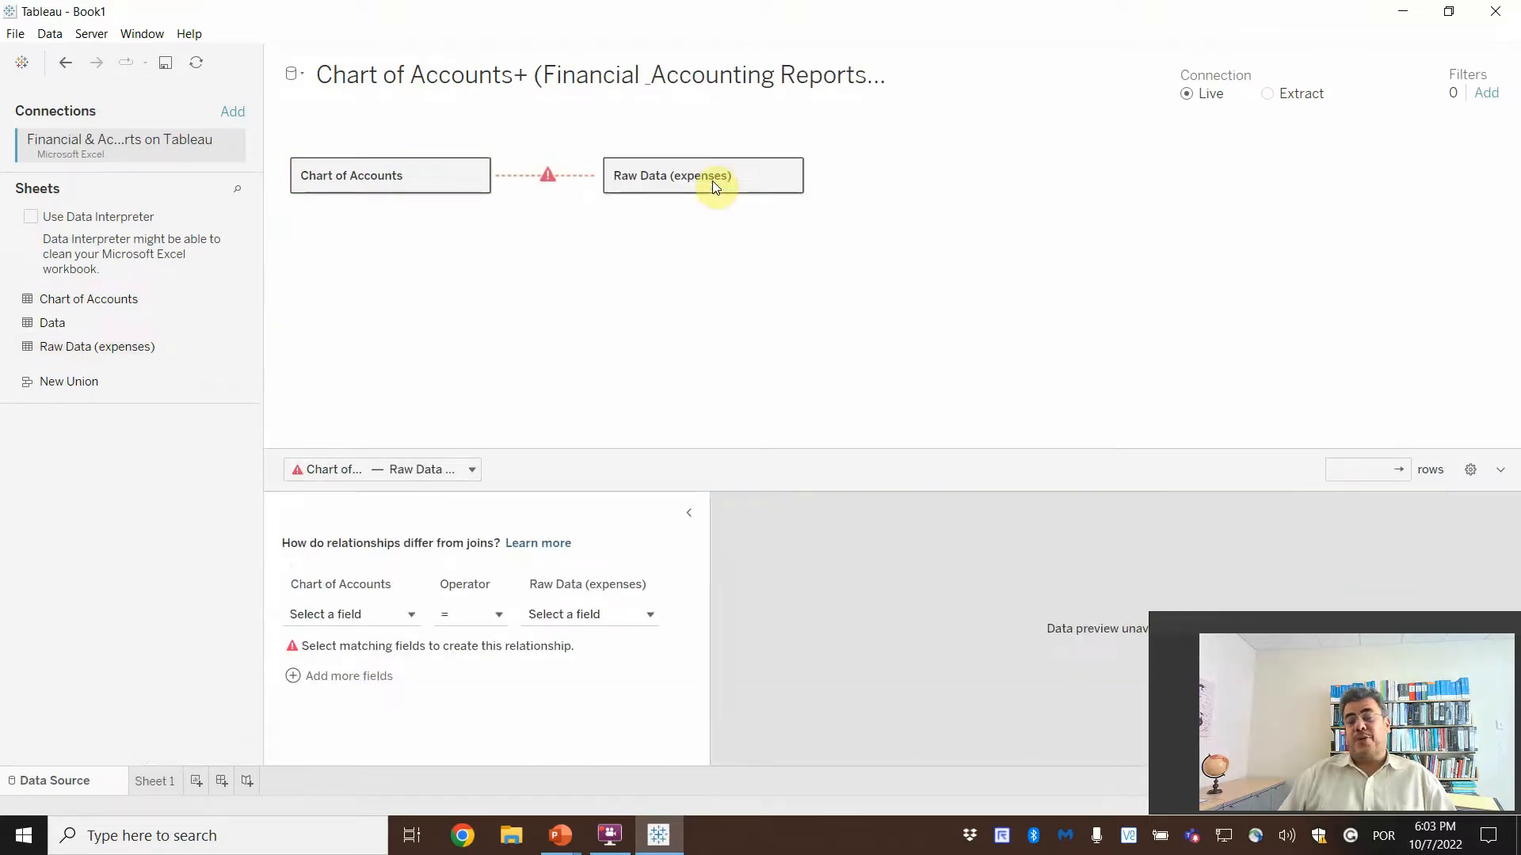
mouse_move(547, 190)
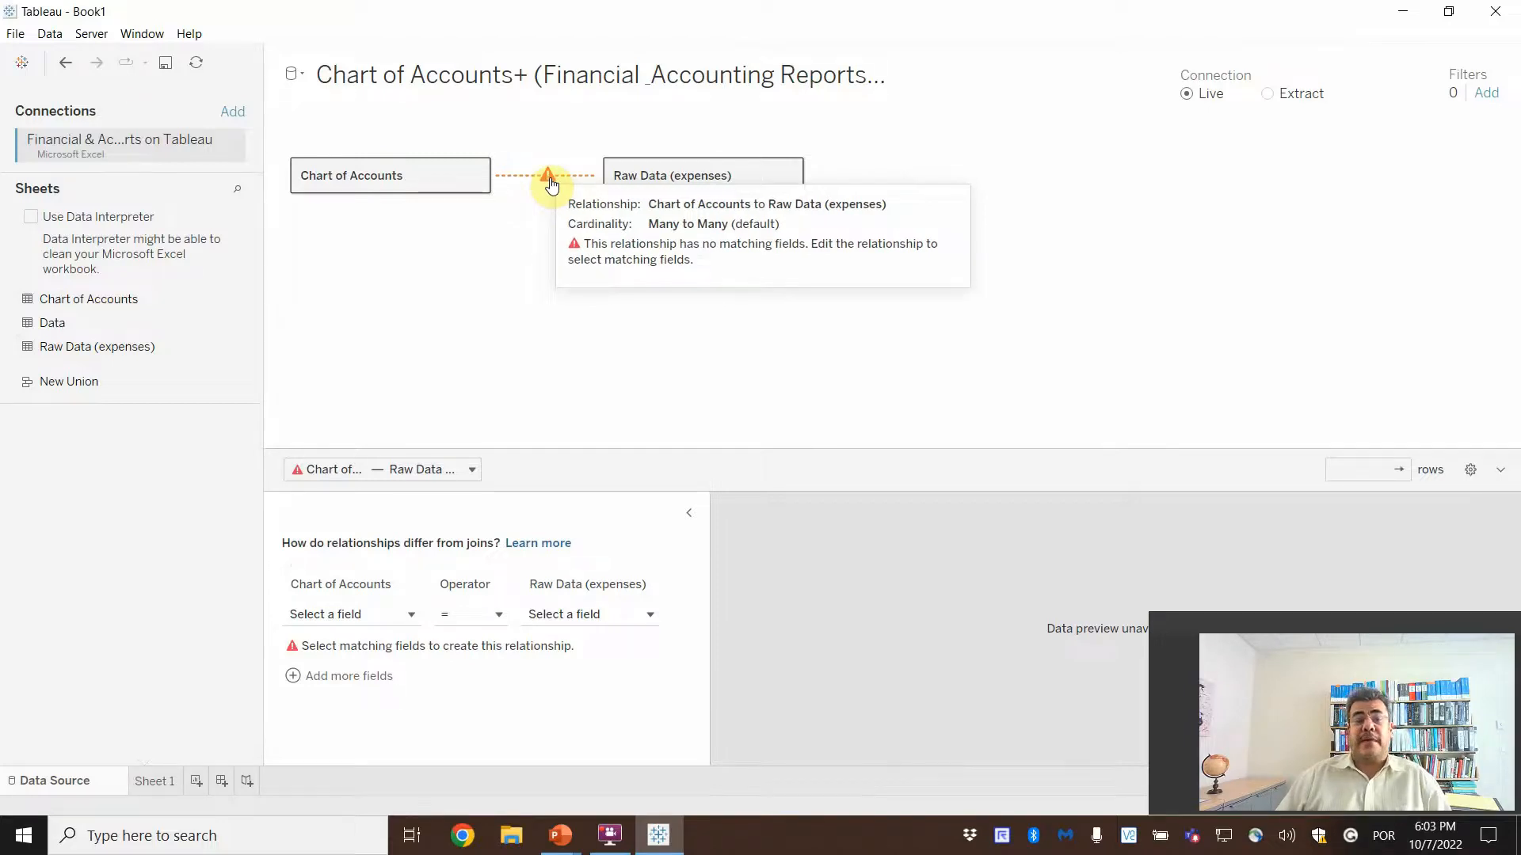
Define the relationship by matching Account Code in Chart of Accounts to Account Code Data in Raw Data (expenses) with the = operator
left_click(321, 615)
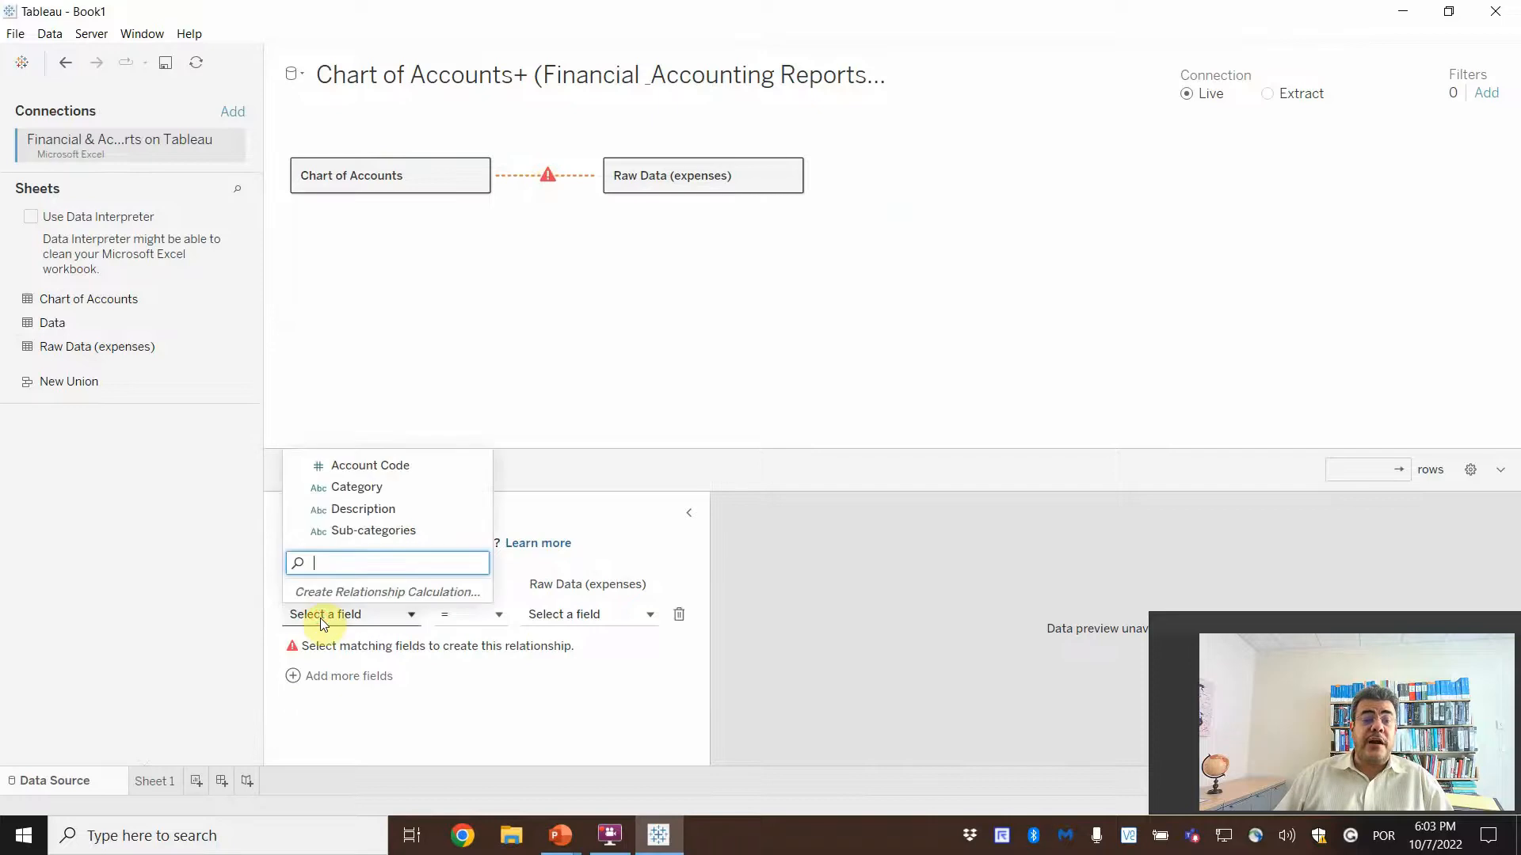
left_click(374, 469)
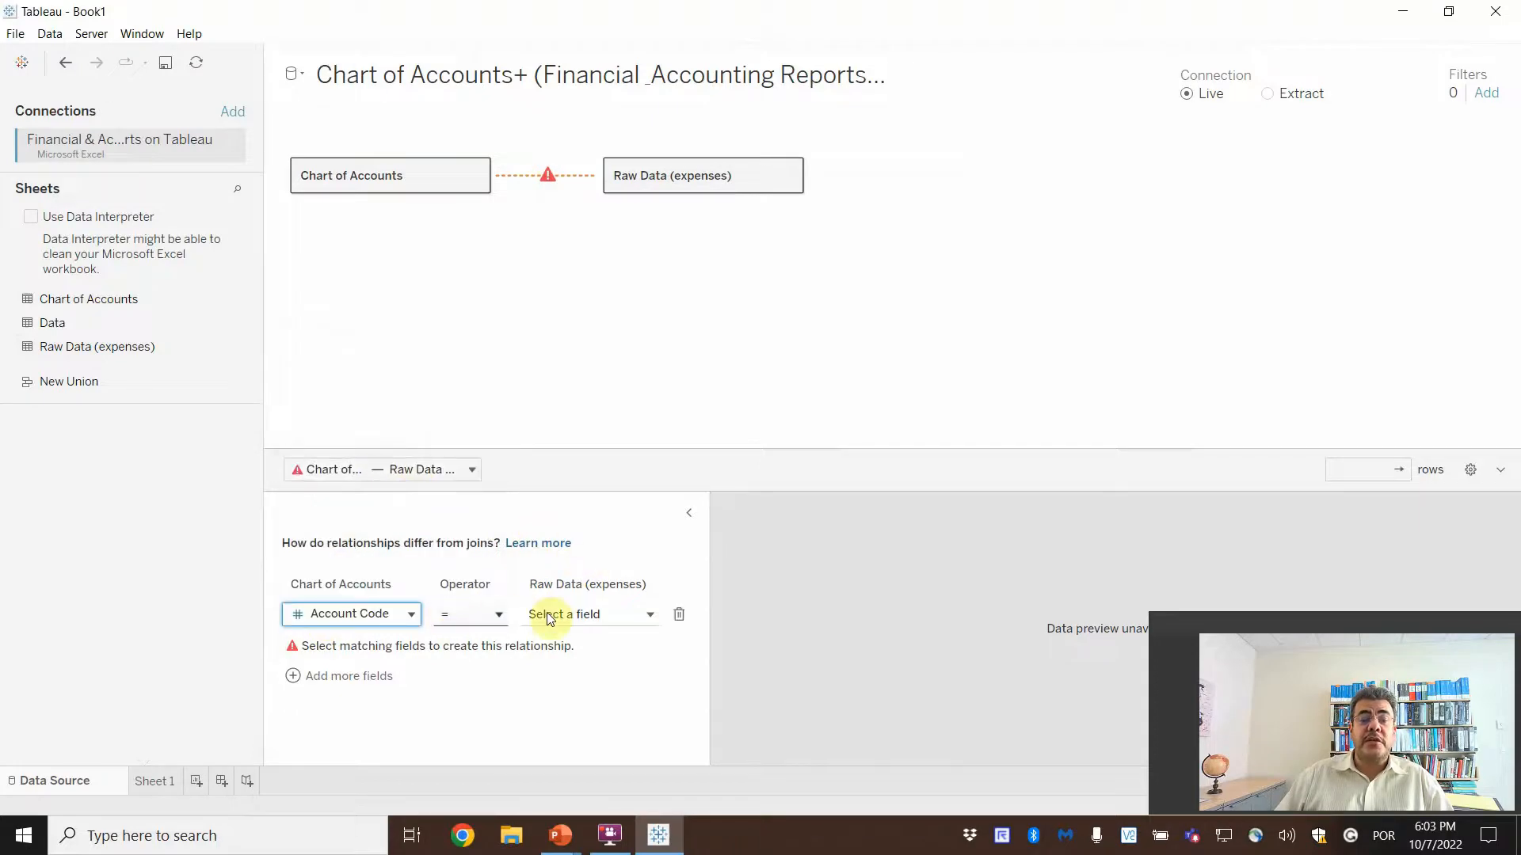
left_click(586, 620)
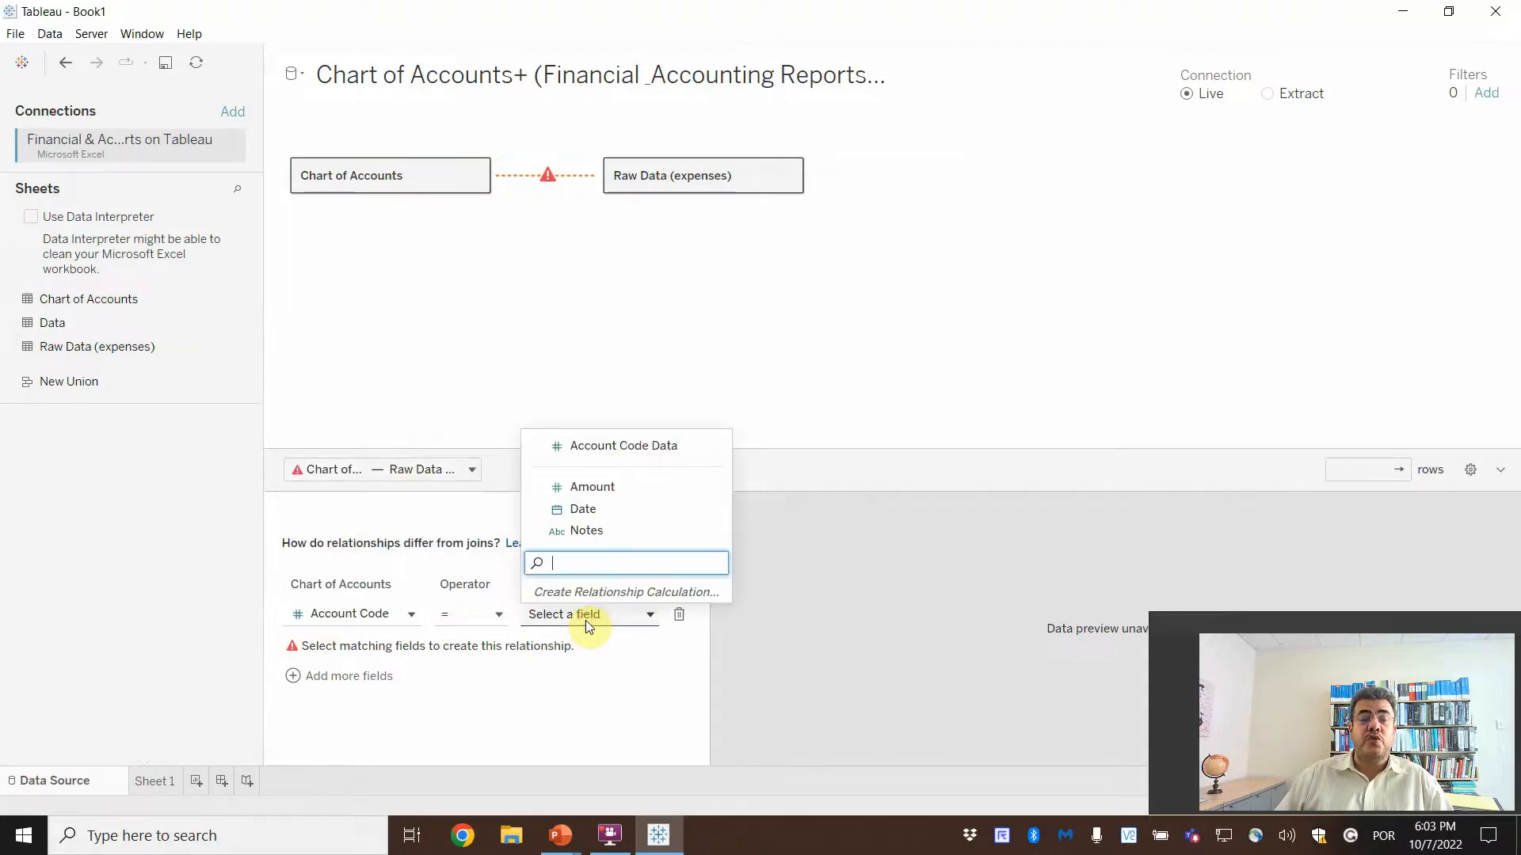
left_click(638, 447)
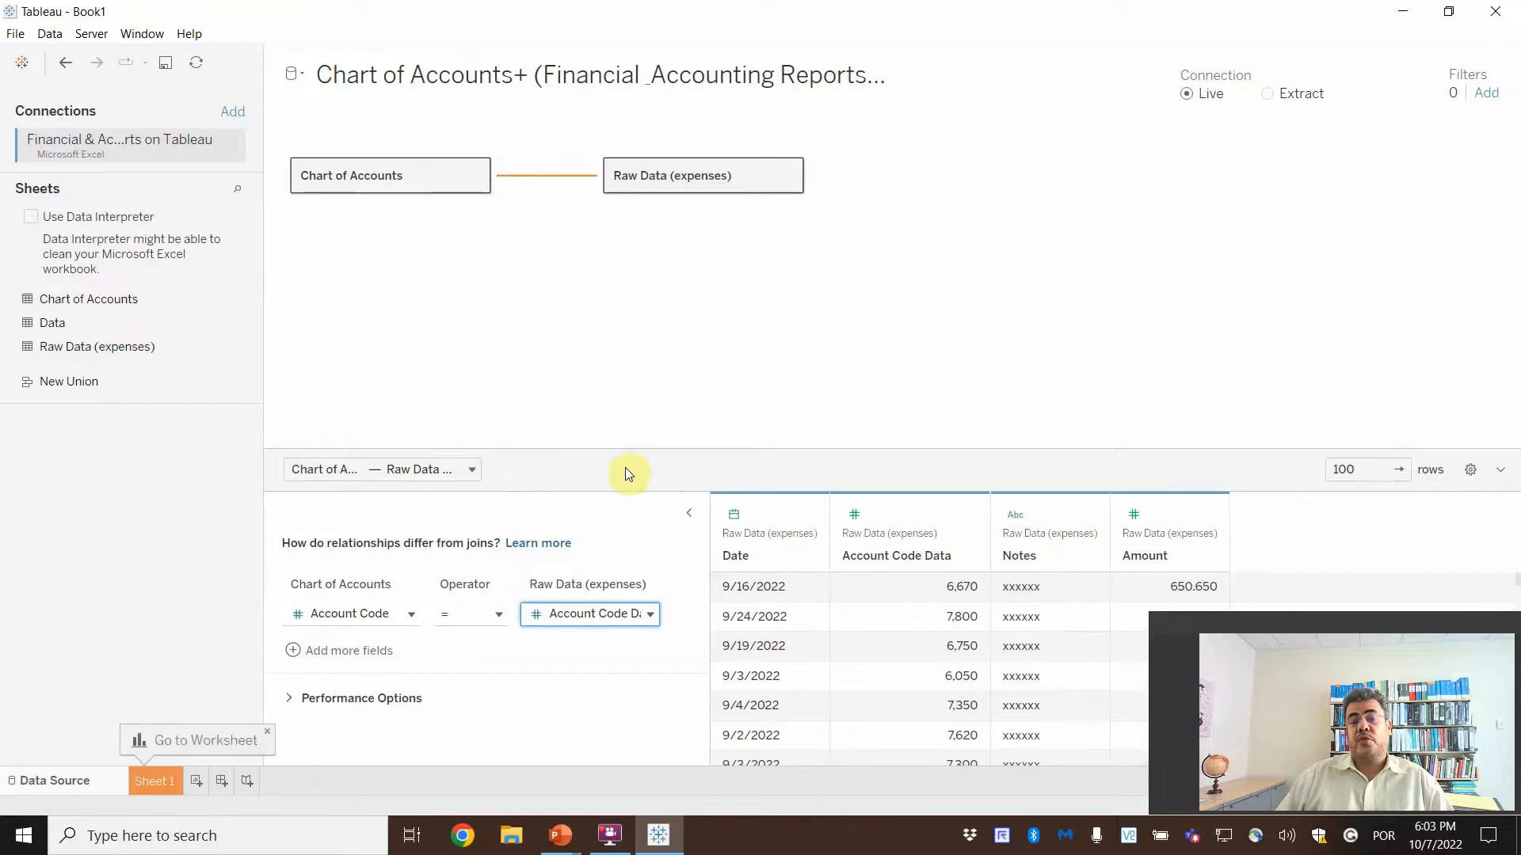
left_click(454, 623)
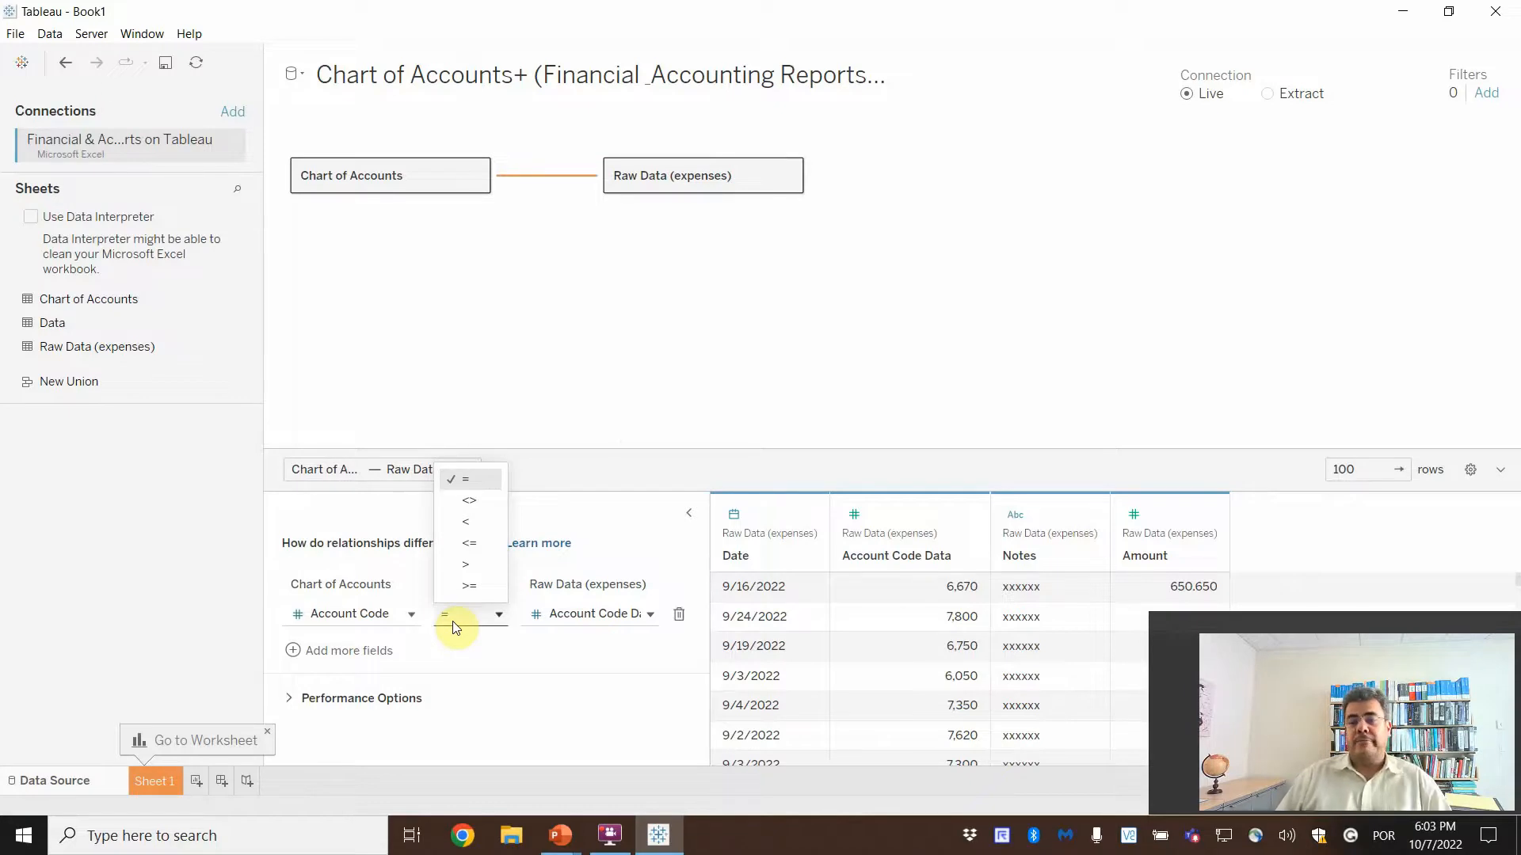
left_click(454, 628)
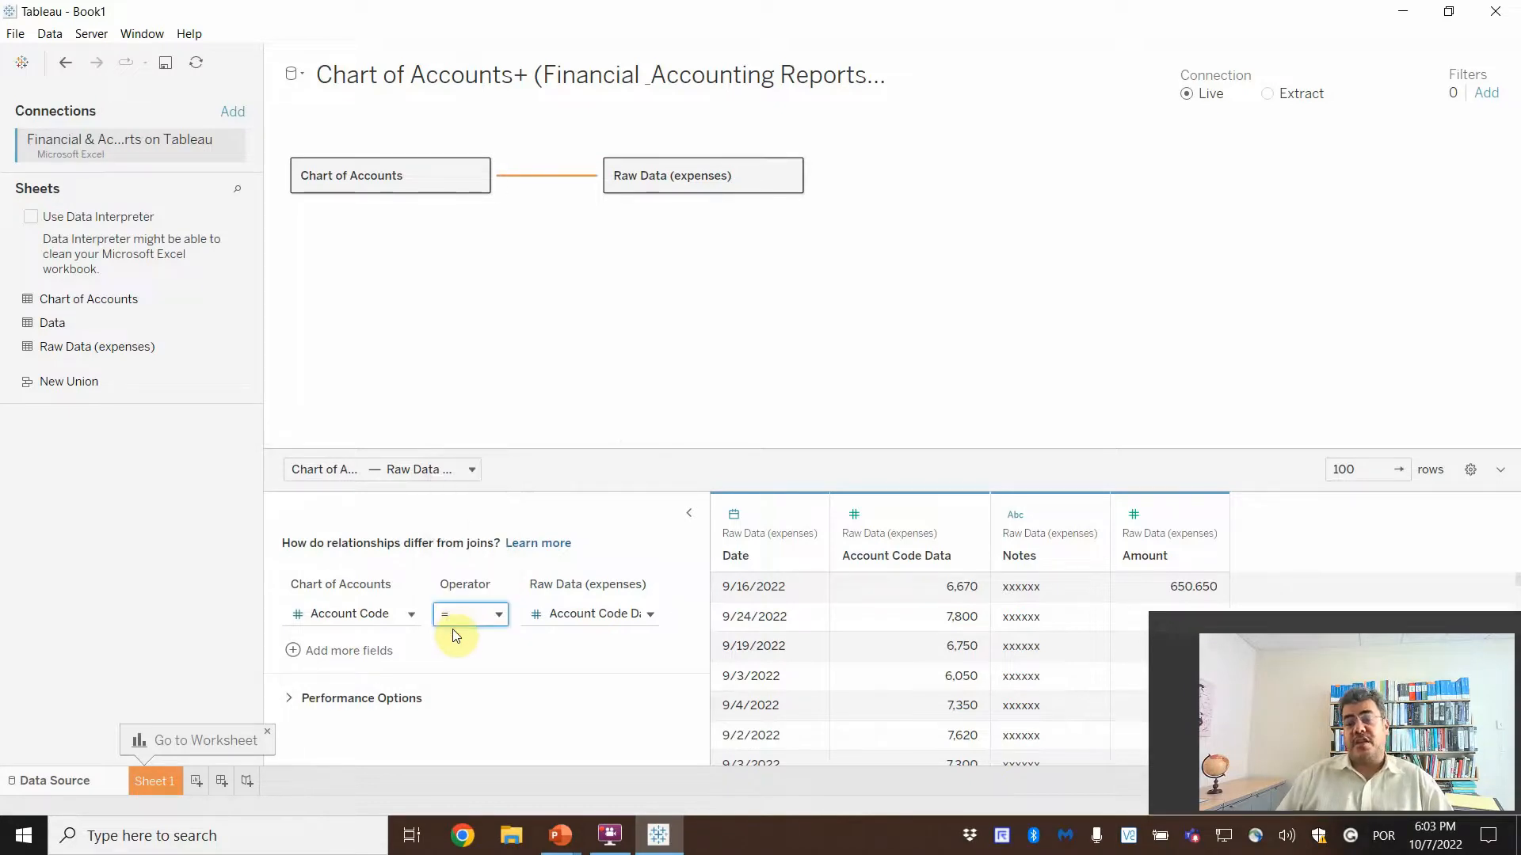
Check the available fields in Sheet 1, then return to the data source and examine the Chart of Accounts rows for null categories
left_click(156, 779)
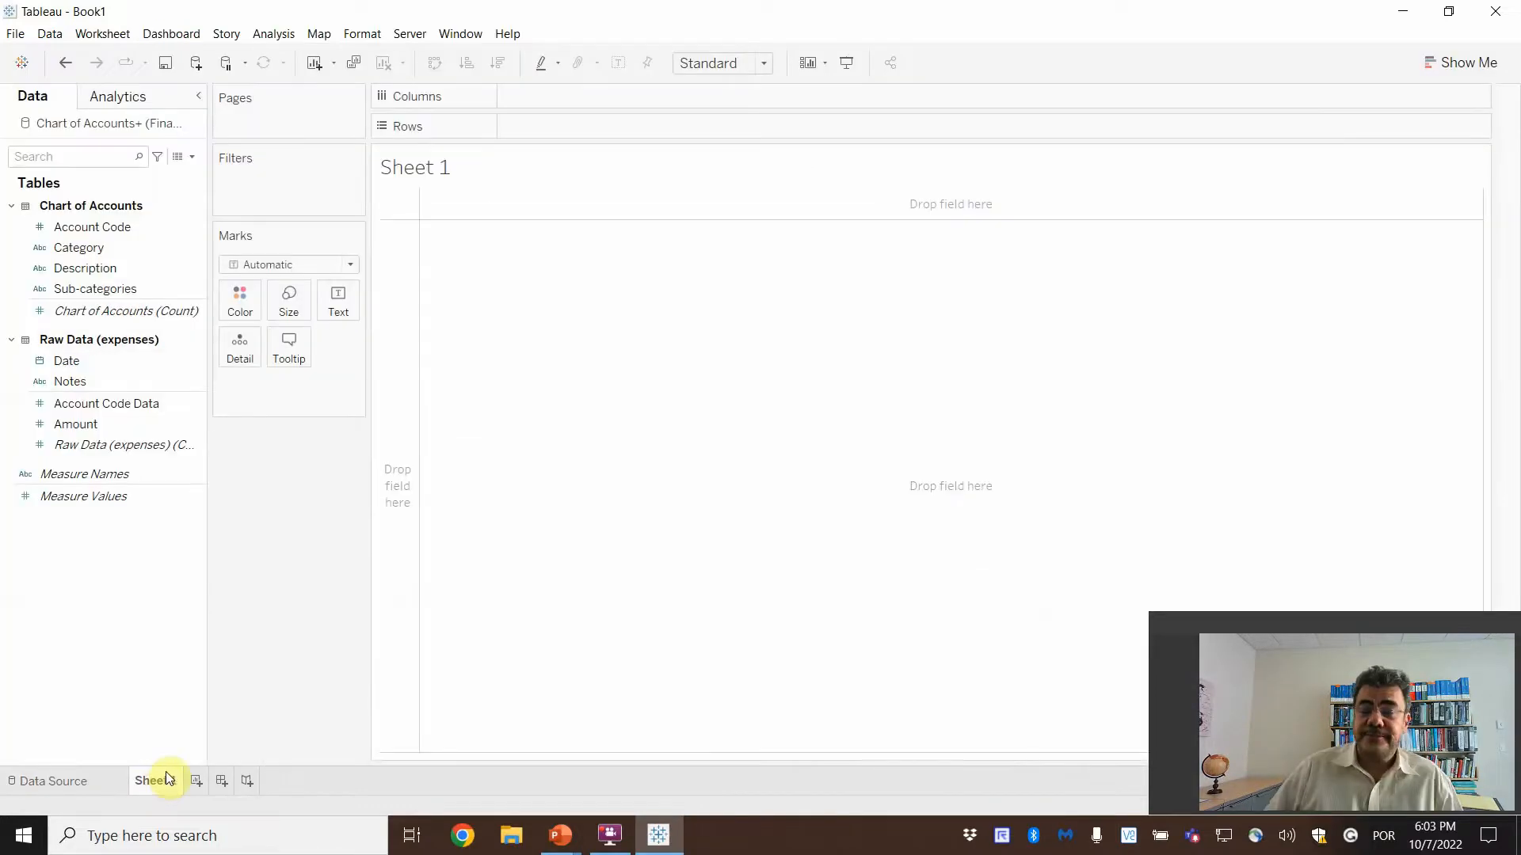
mouse_move(169, 779)
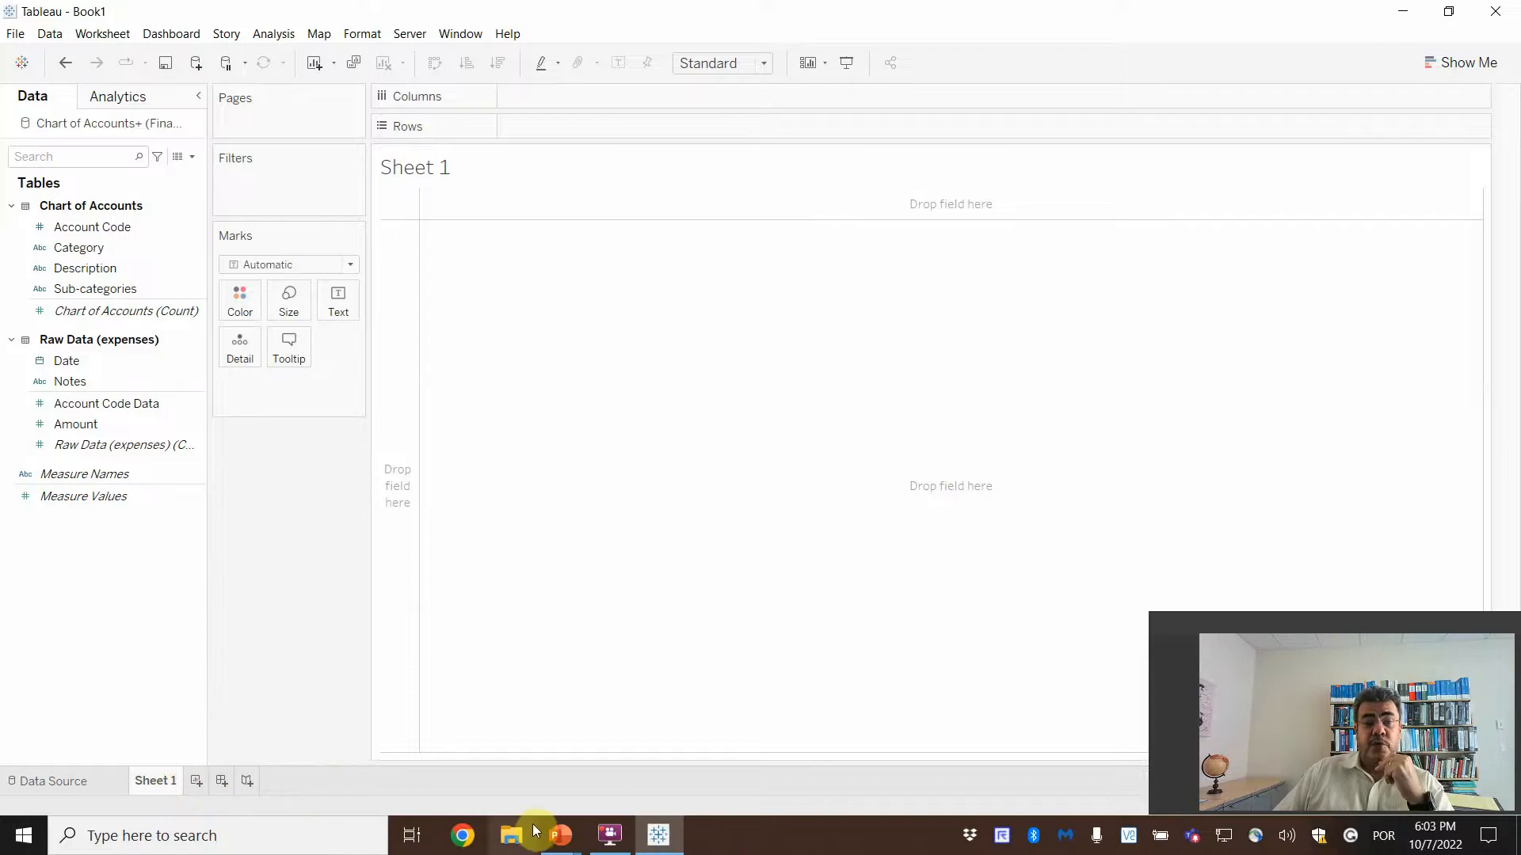
left_click(84, 783)
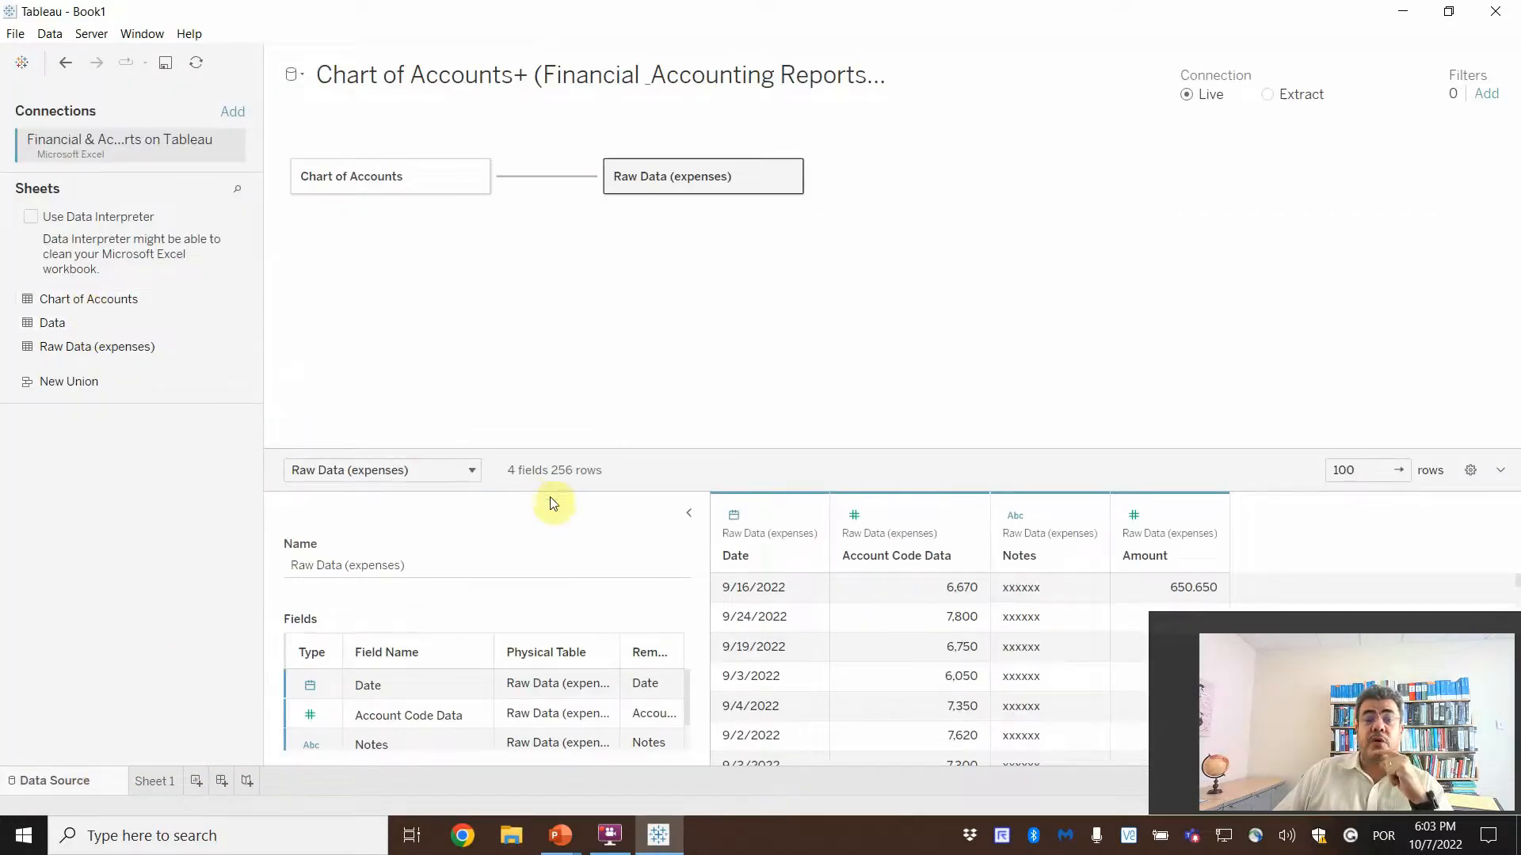
left_click(463, 470)
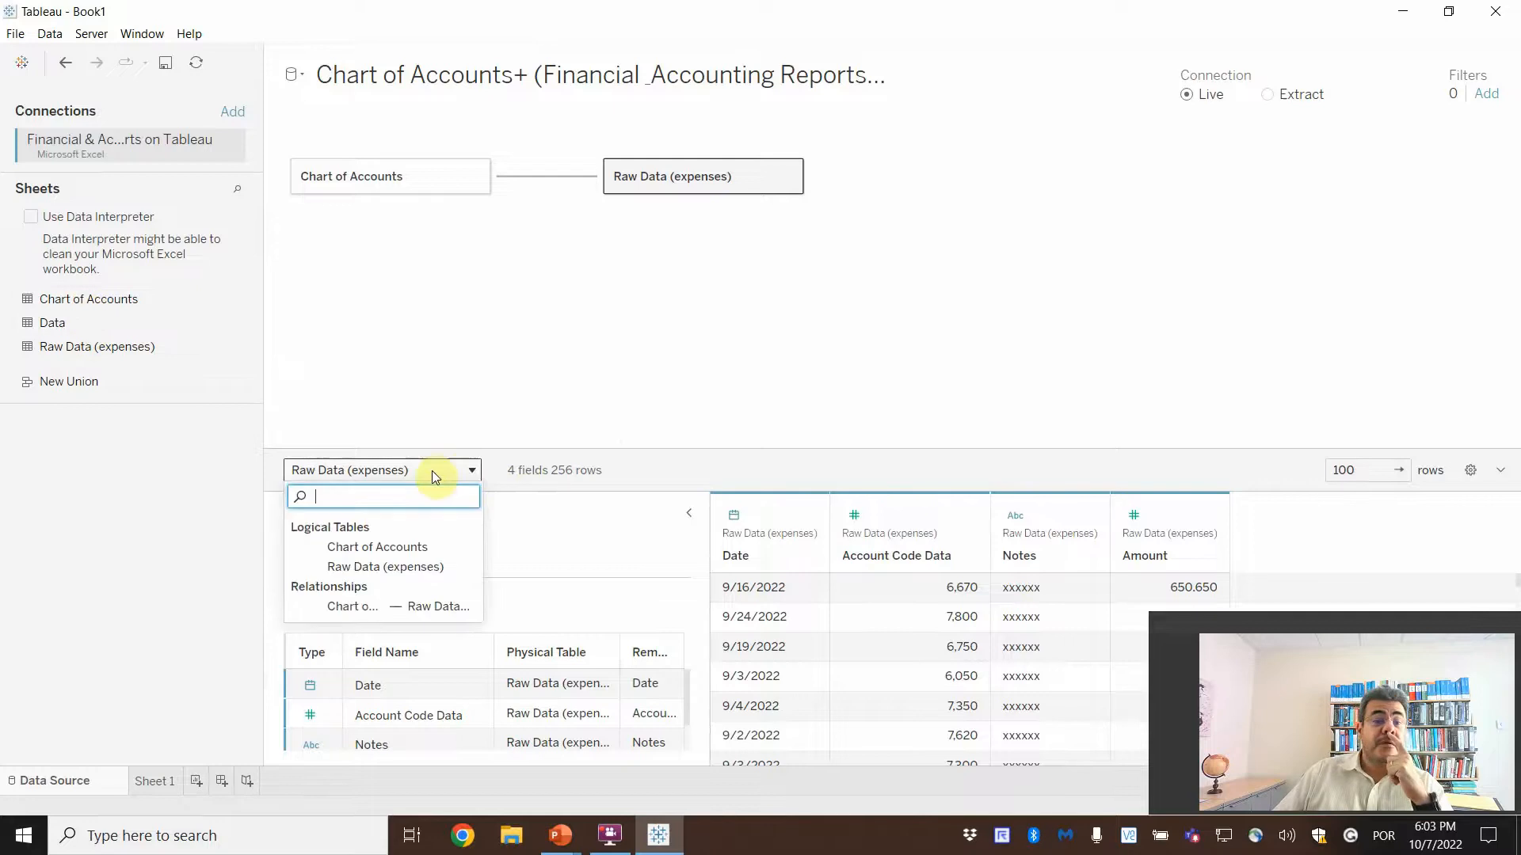
left_click(380, 548)
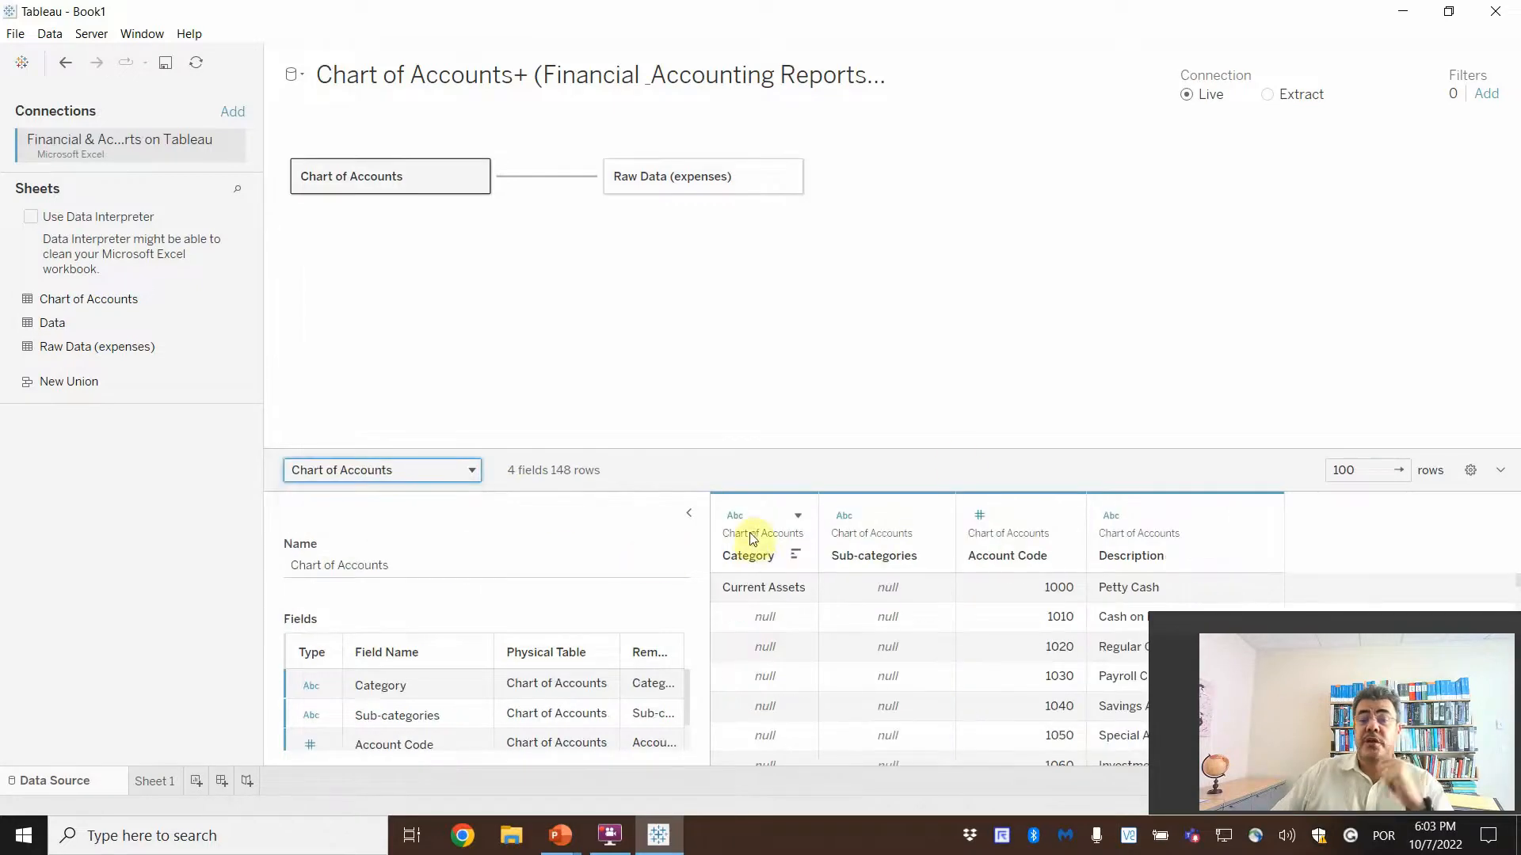
scroll(903, 618, "down", 10)
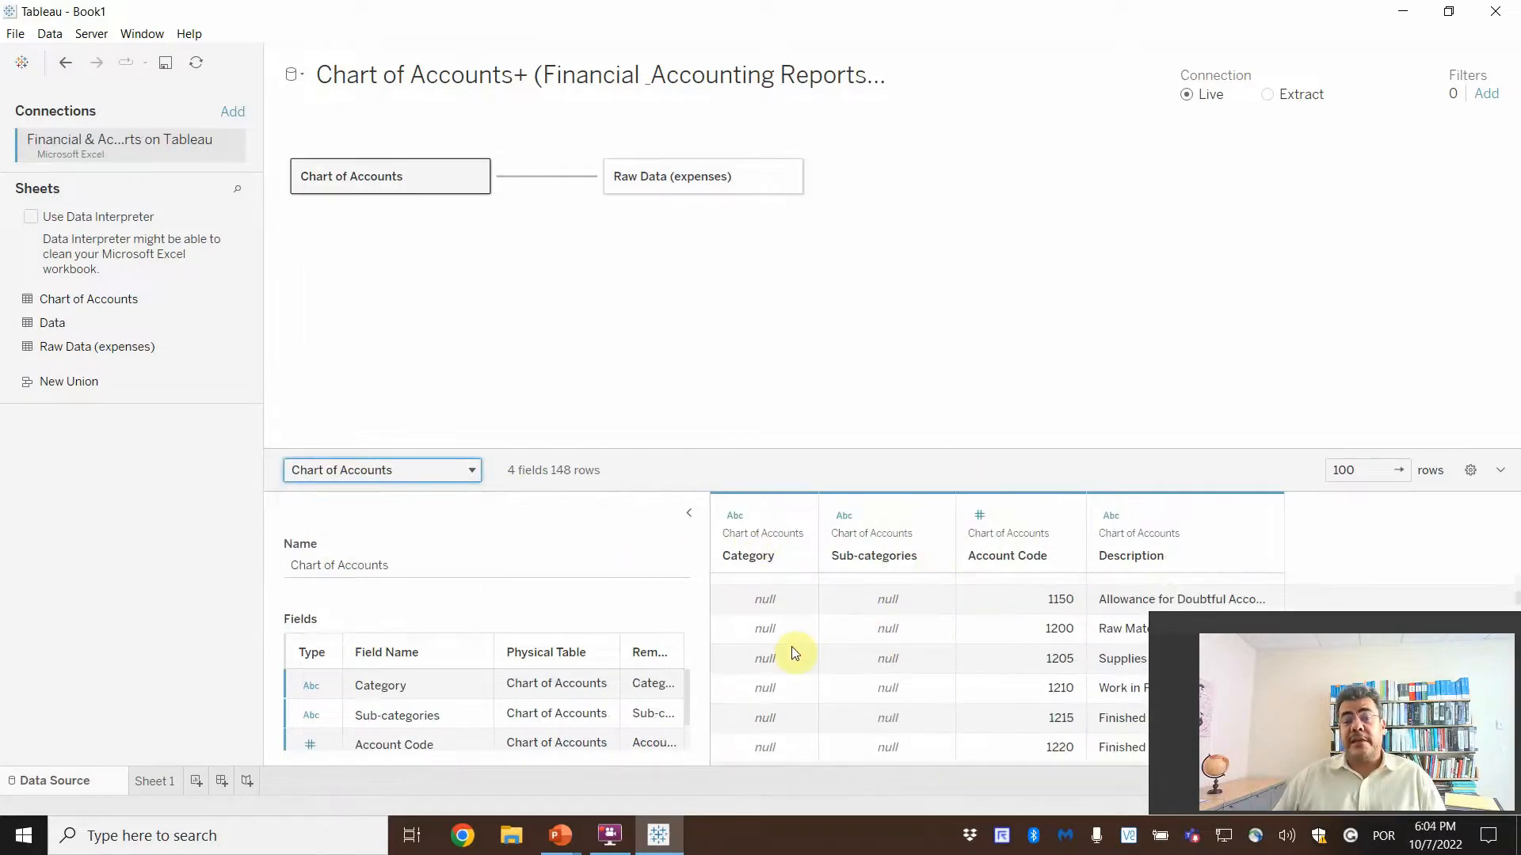
scroll(797, 654, "down", 8)
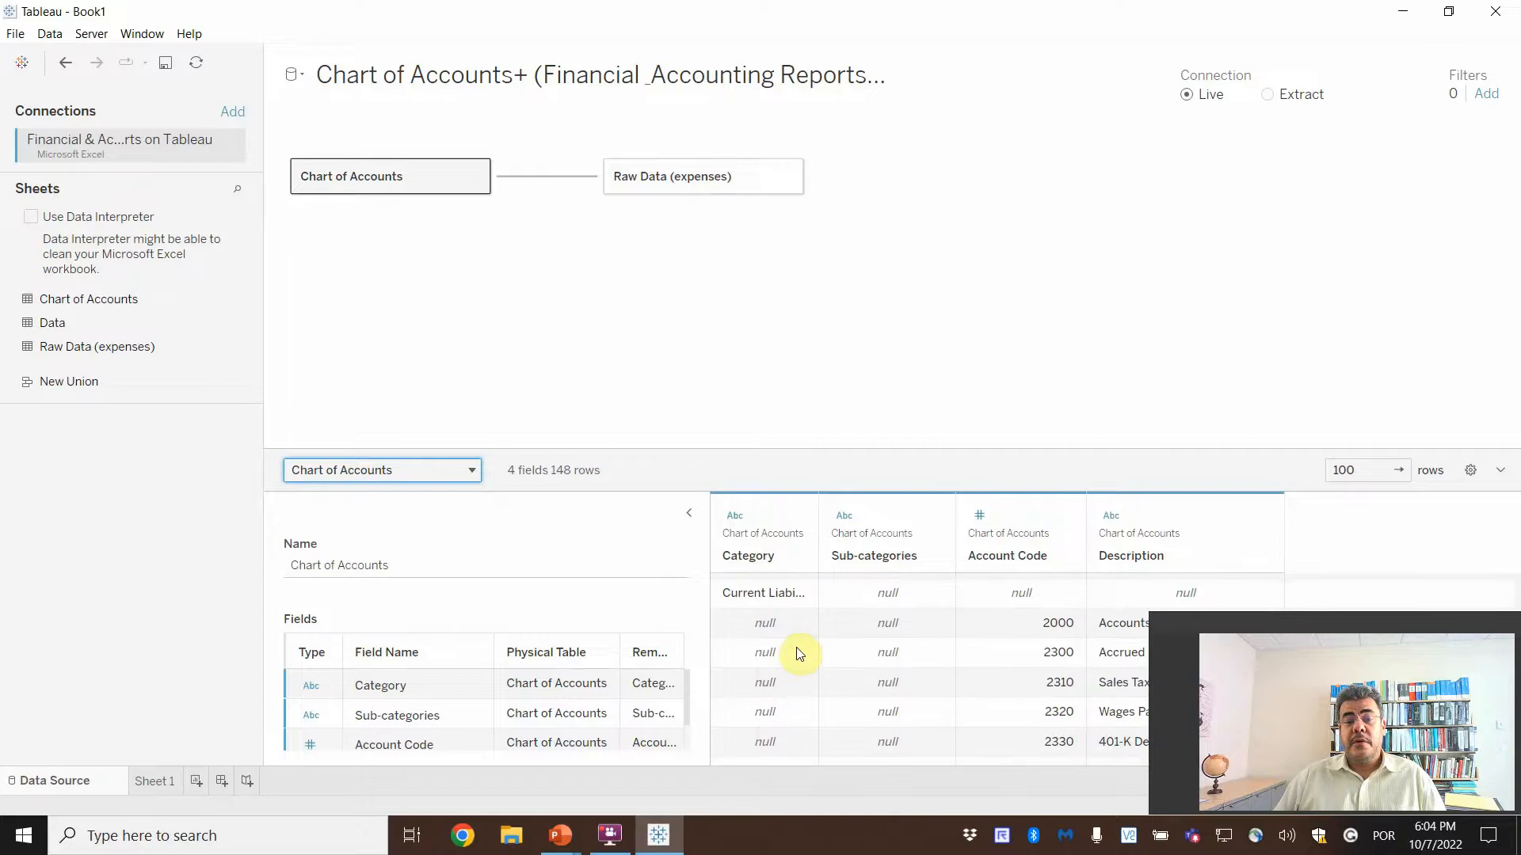
scroll(799, 653, "down", 12)
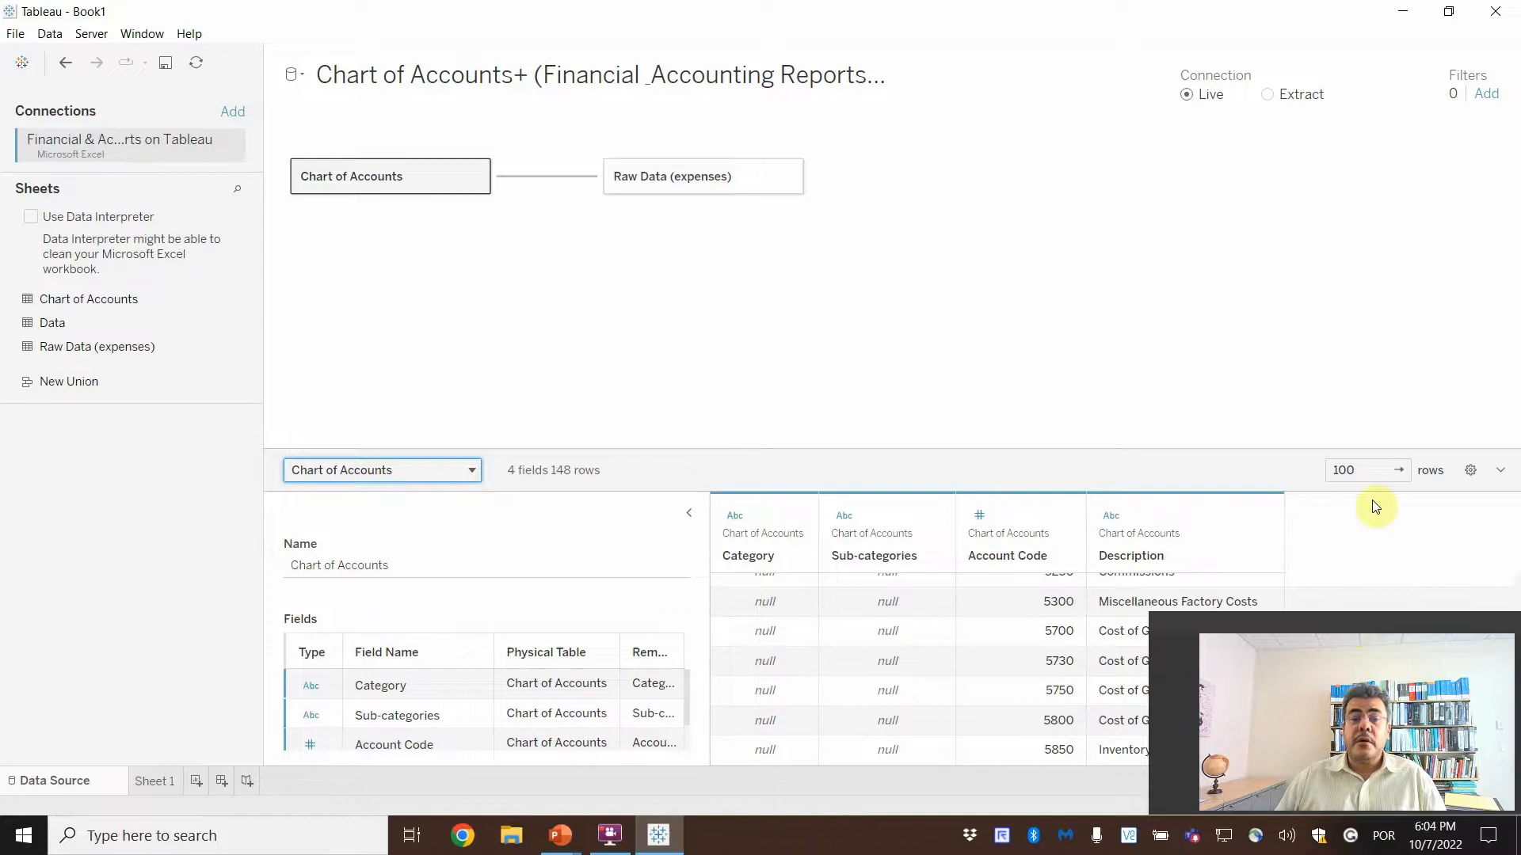
Extend the Chart of Accounts data preview to all 148 rows and examine the Expenses rows with their sub-categories and account codes
left_click(1387, 475)
left_click(1399, 472)
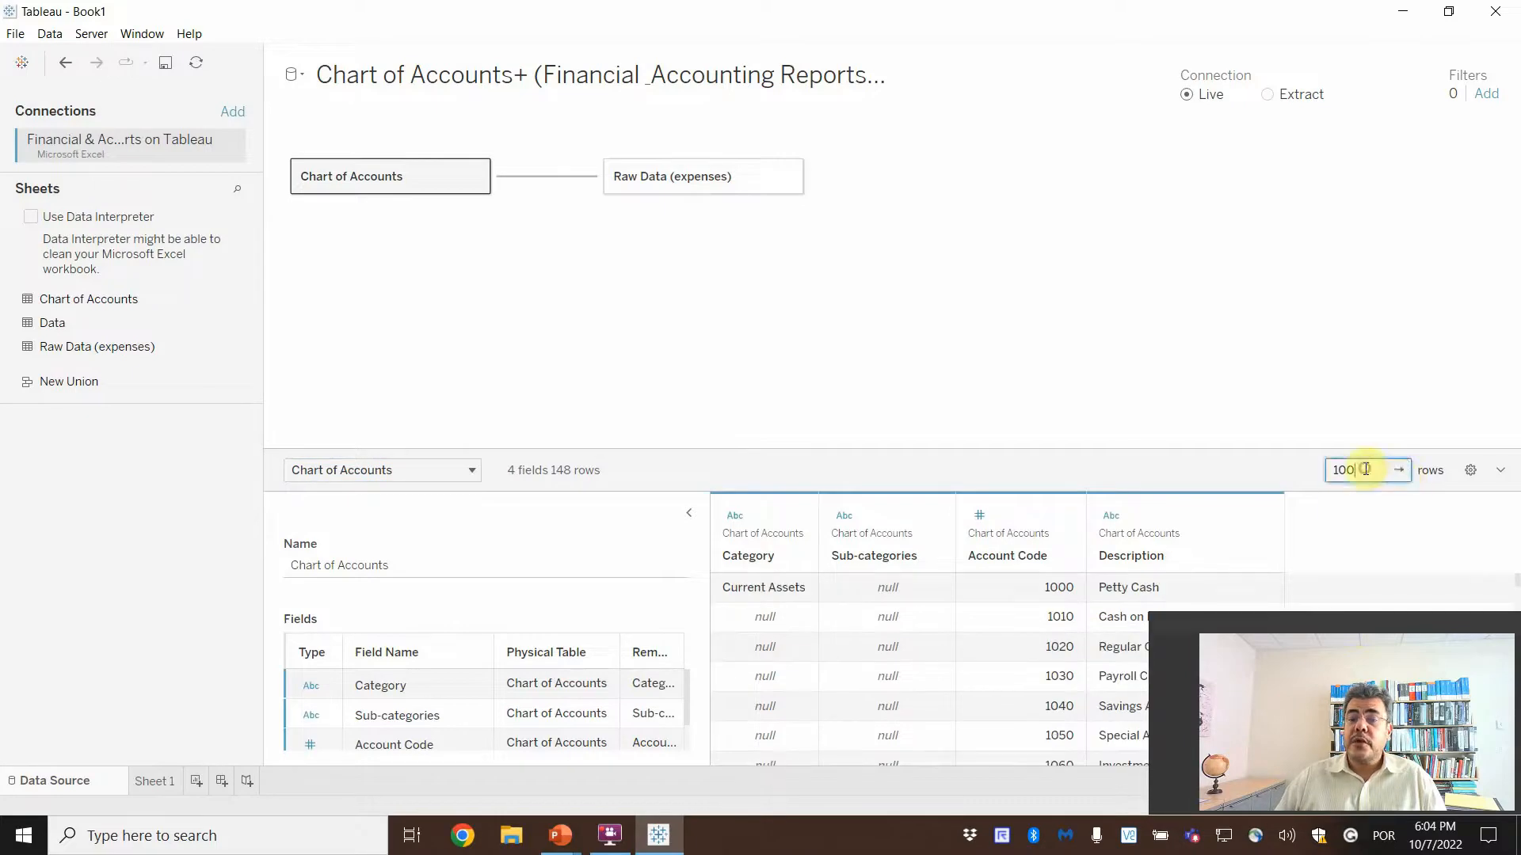
type("0")
key("Return")
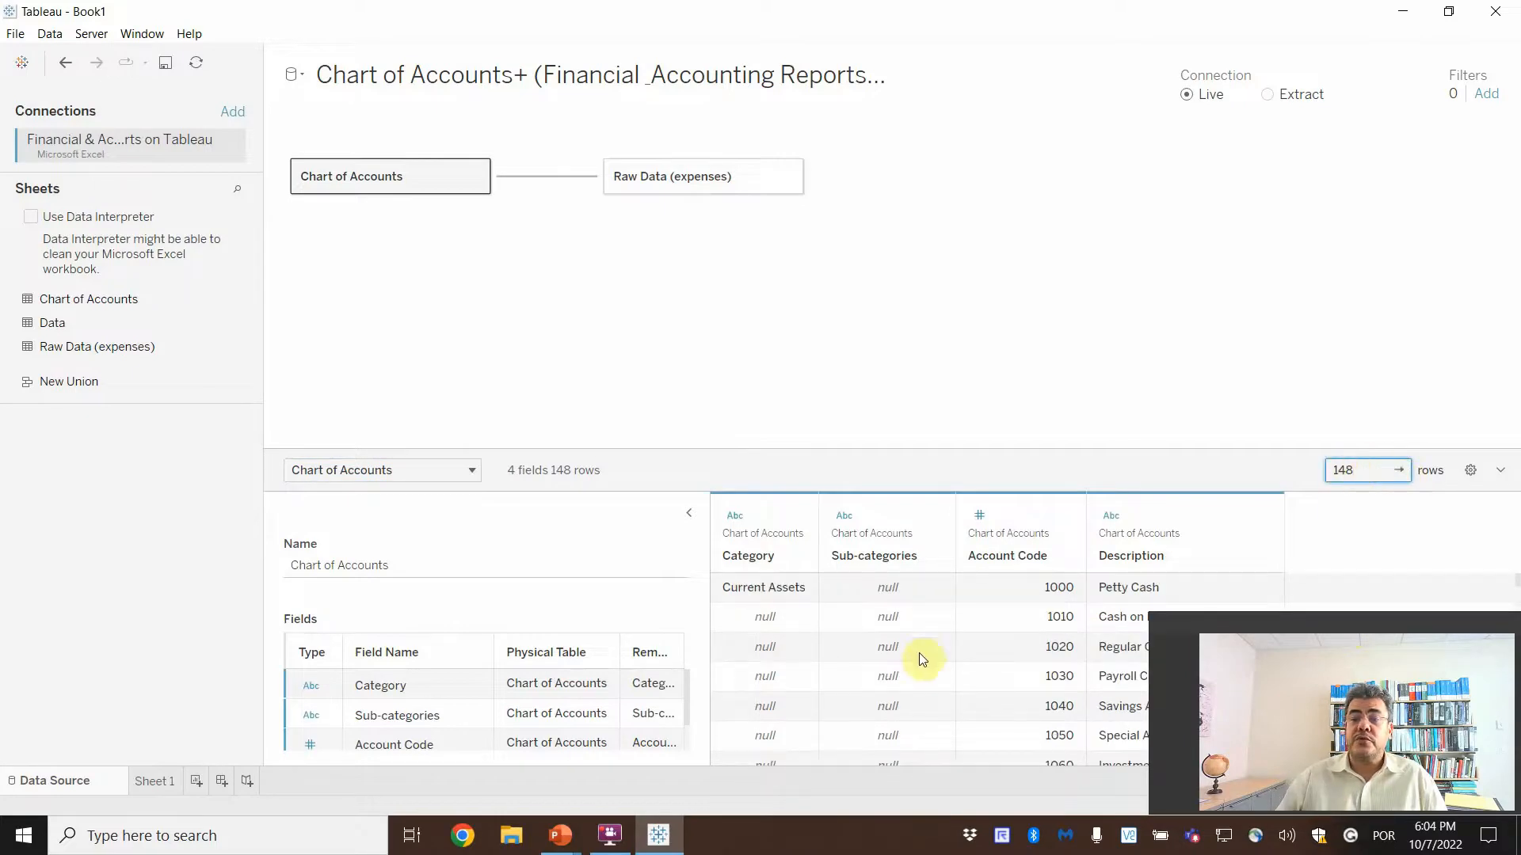
scroll(921, 659, "down", 20)
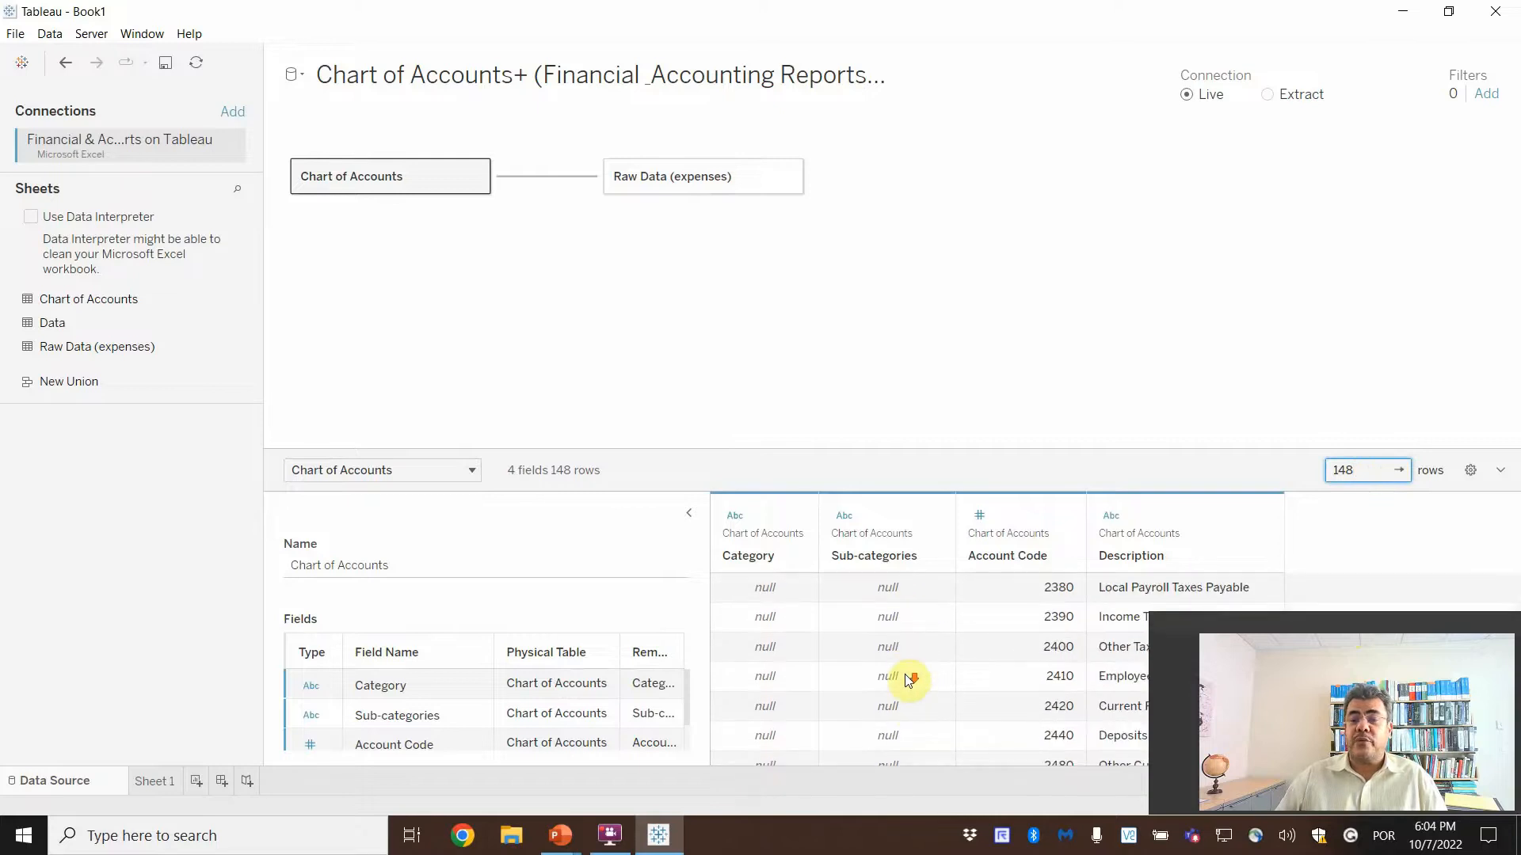
scroll(909, 679, "down", 20)
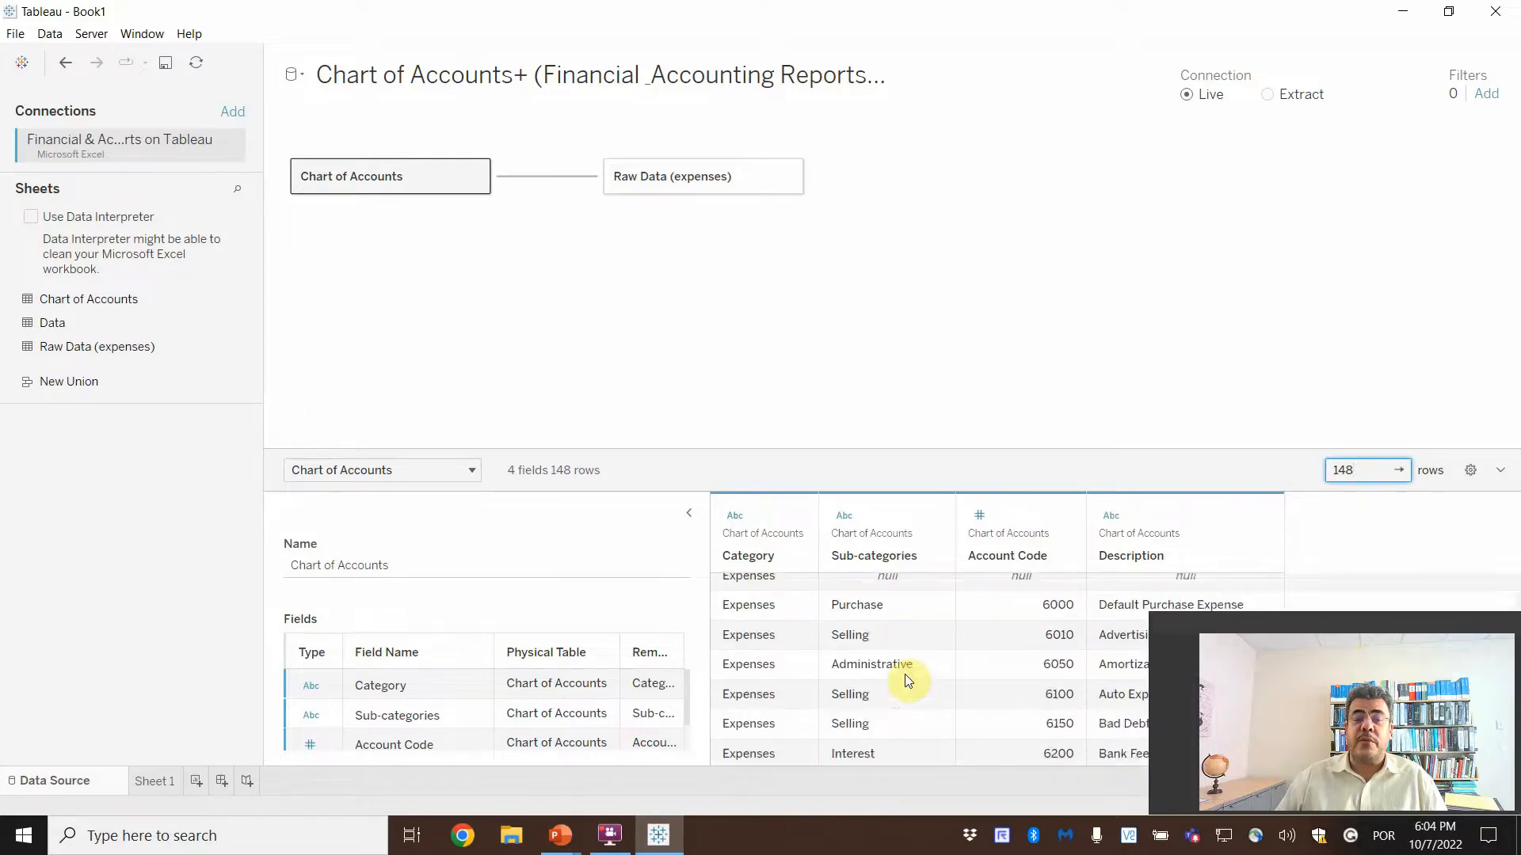
scroll(908, 680, "up", 2)
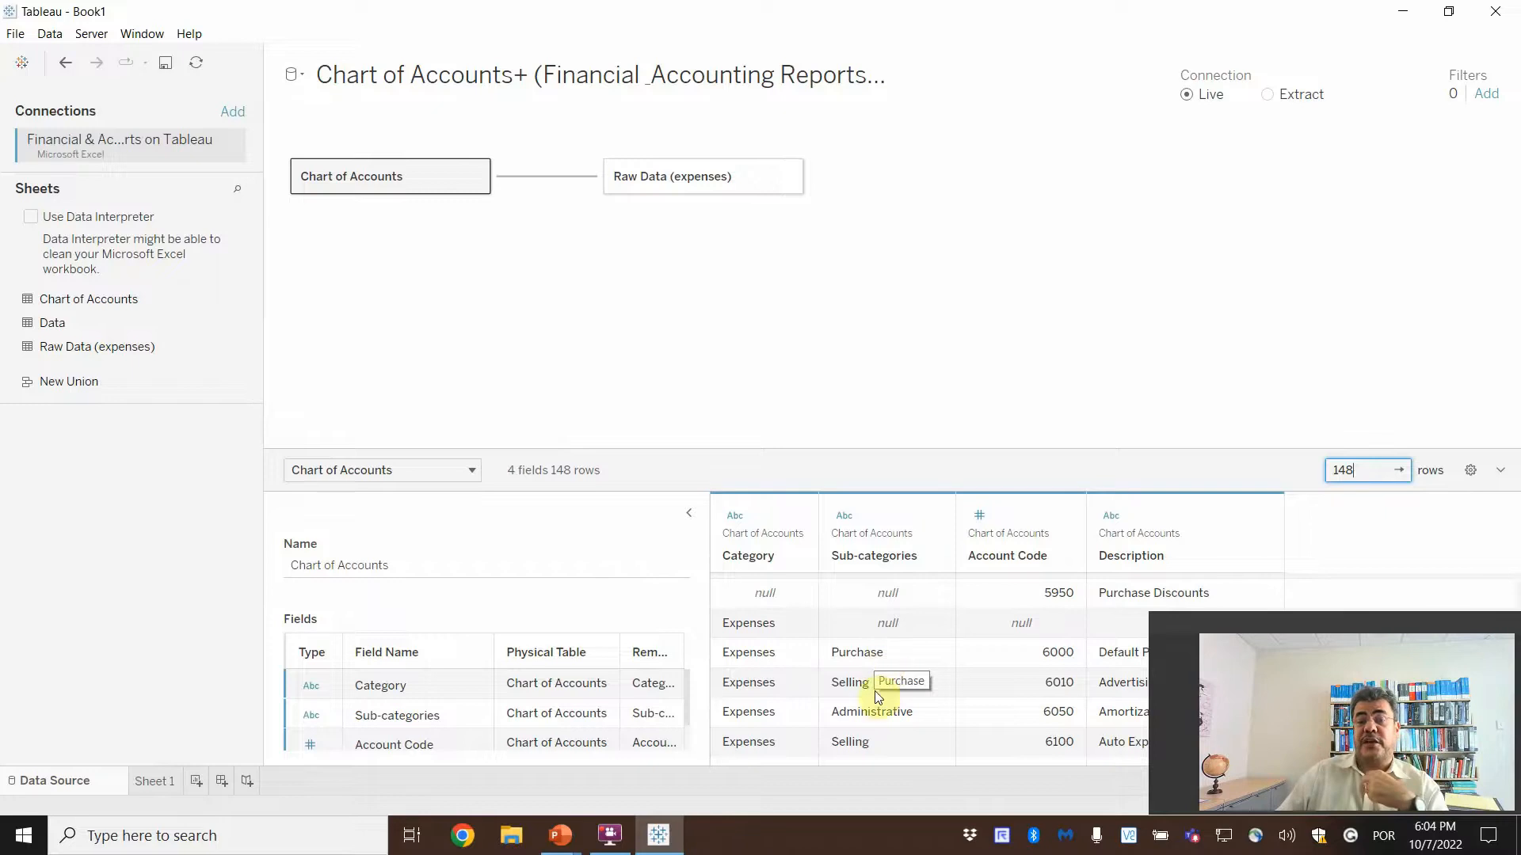
scroll(887, 717, "down", 1)
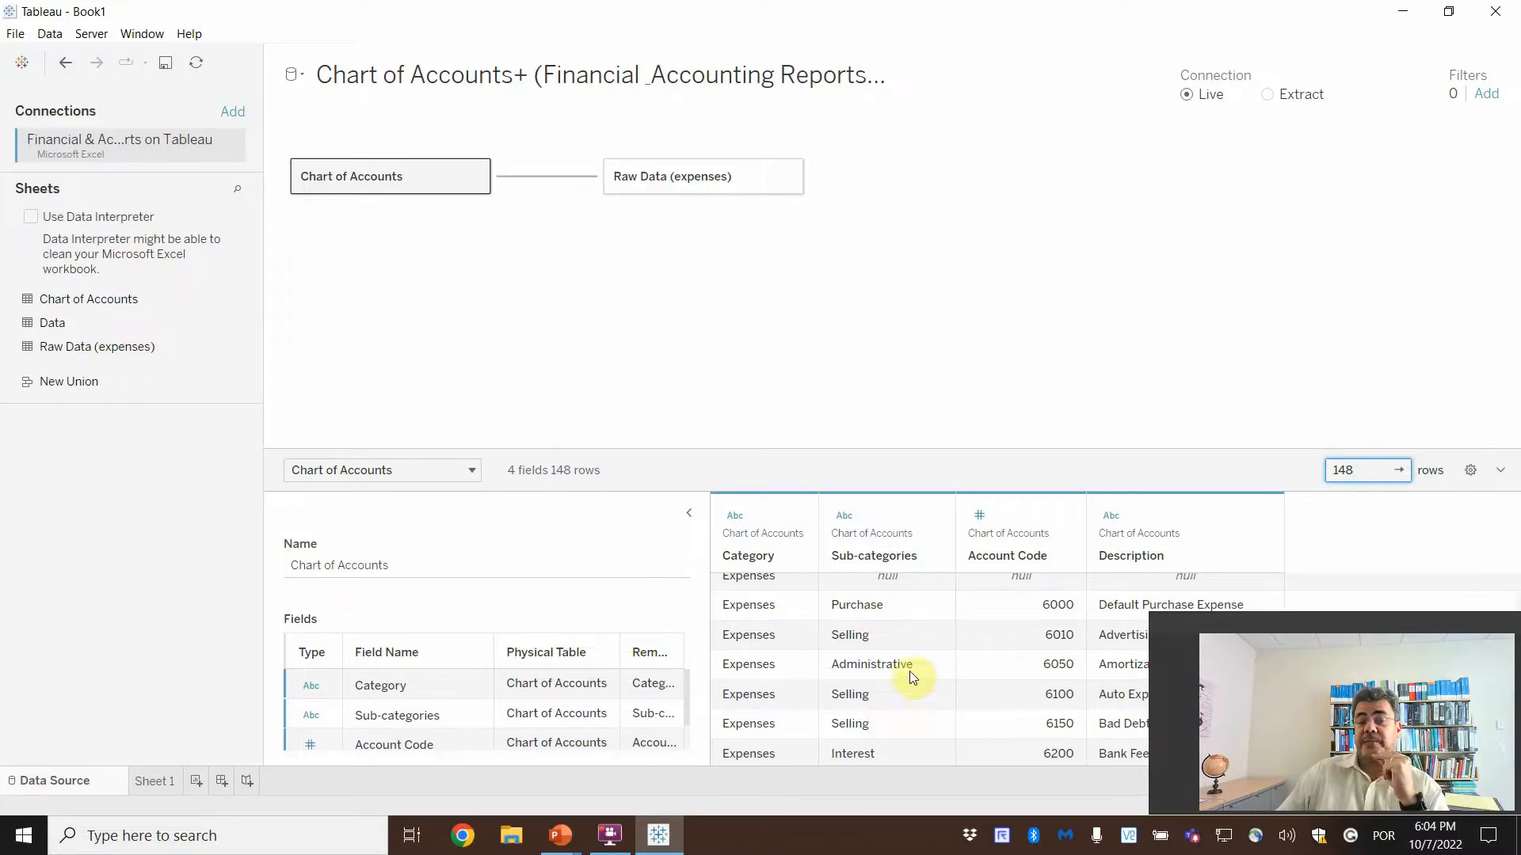
scroll(915, 669, "down", 1)
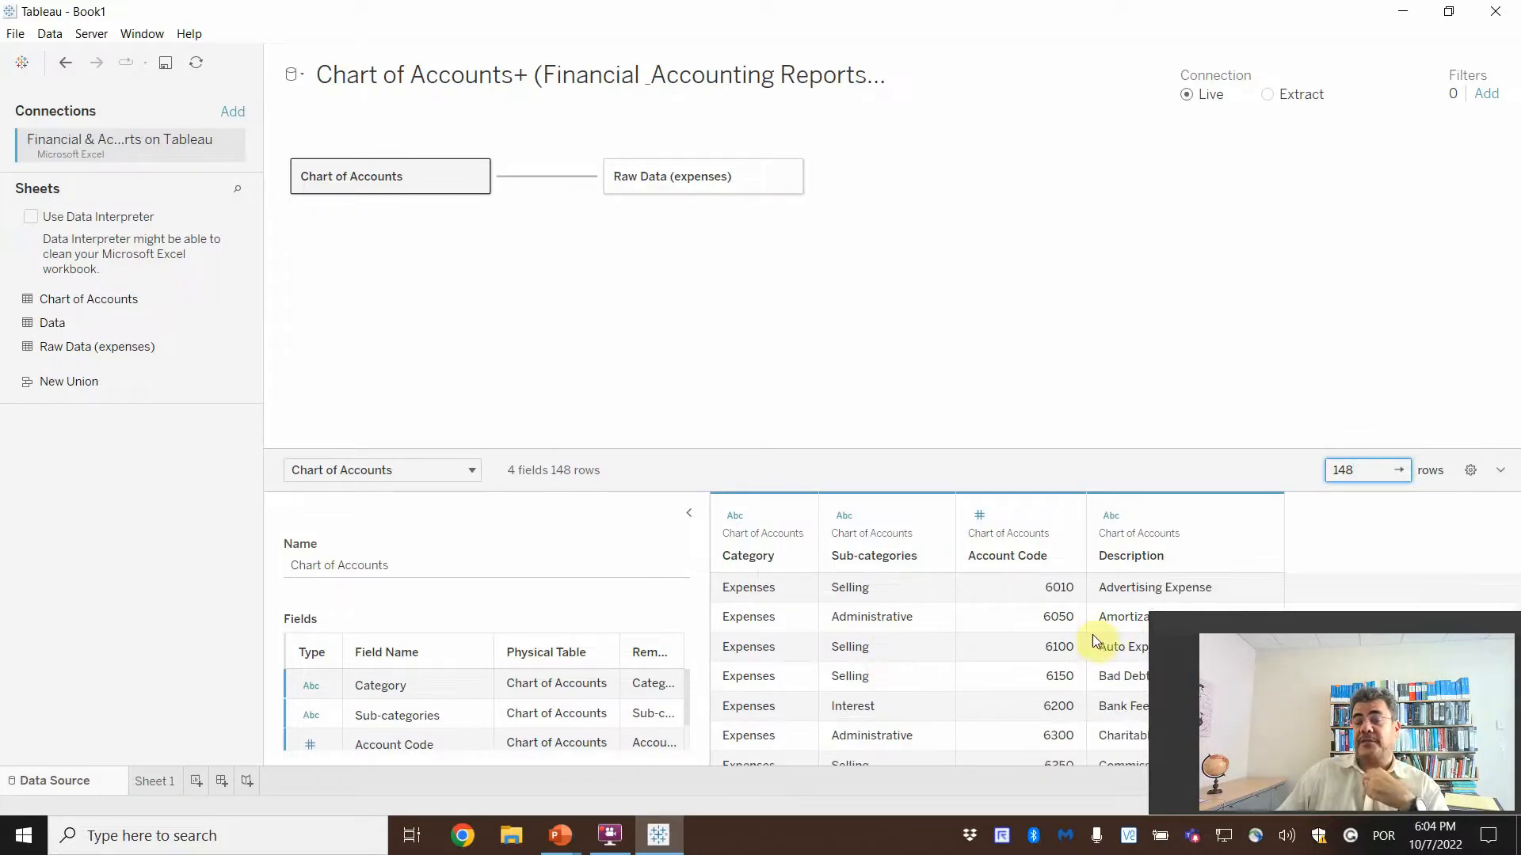
Build a text table in Sheet 1 with Sub-categories as rows and the sum of Amount as values
left_click(153, 783)
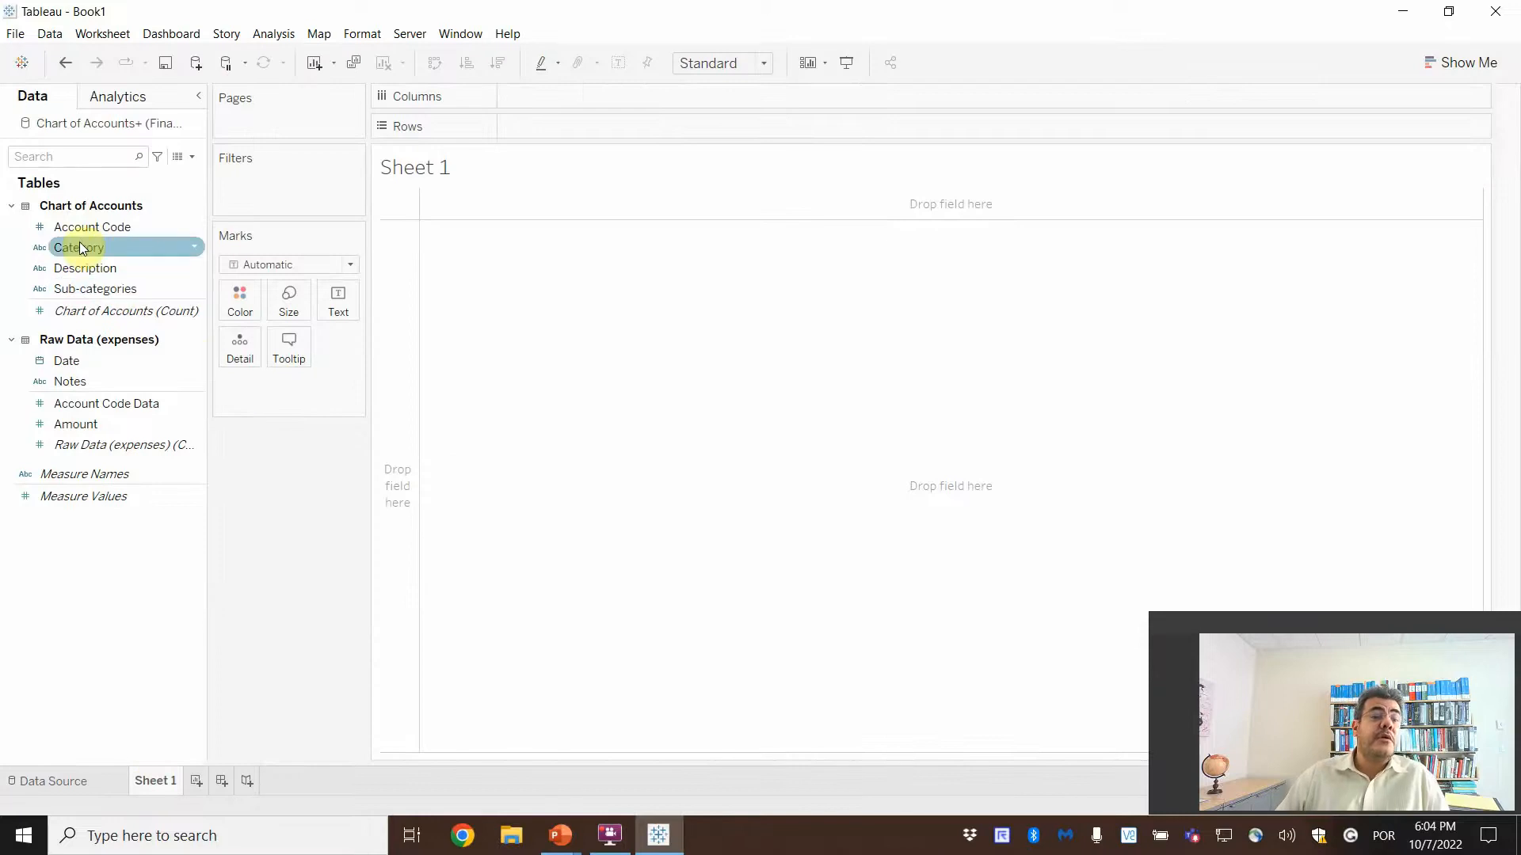
left_click_drag(89, 290, 559, 126)
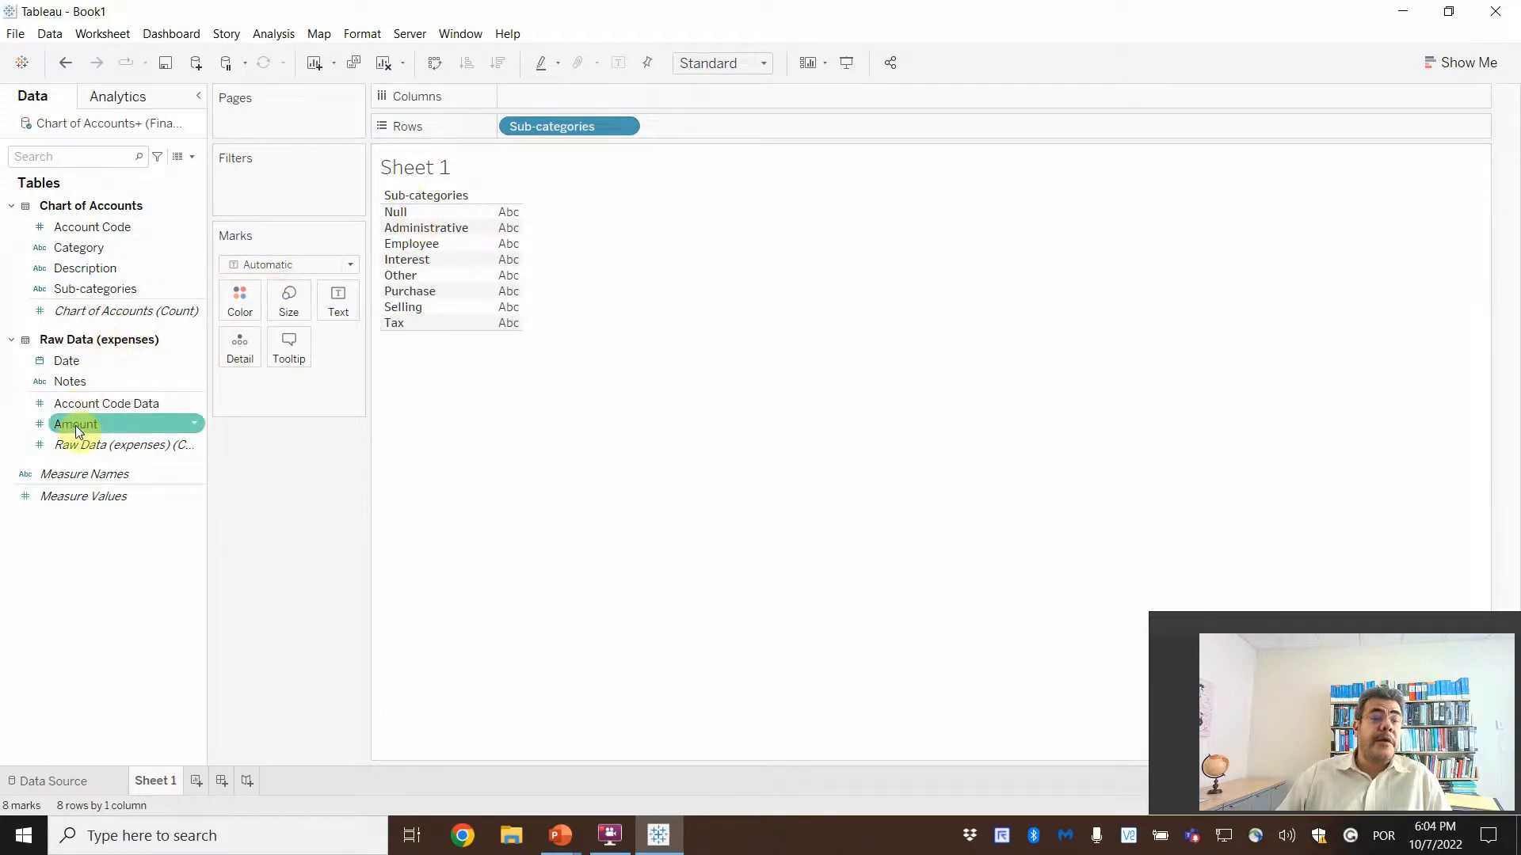
left_click_drag(99, 423, 507, 242)
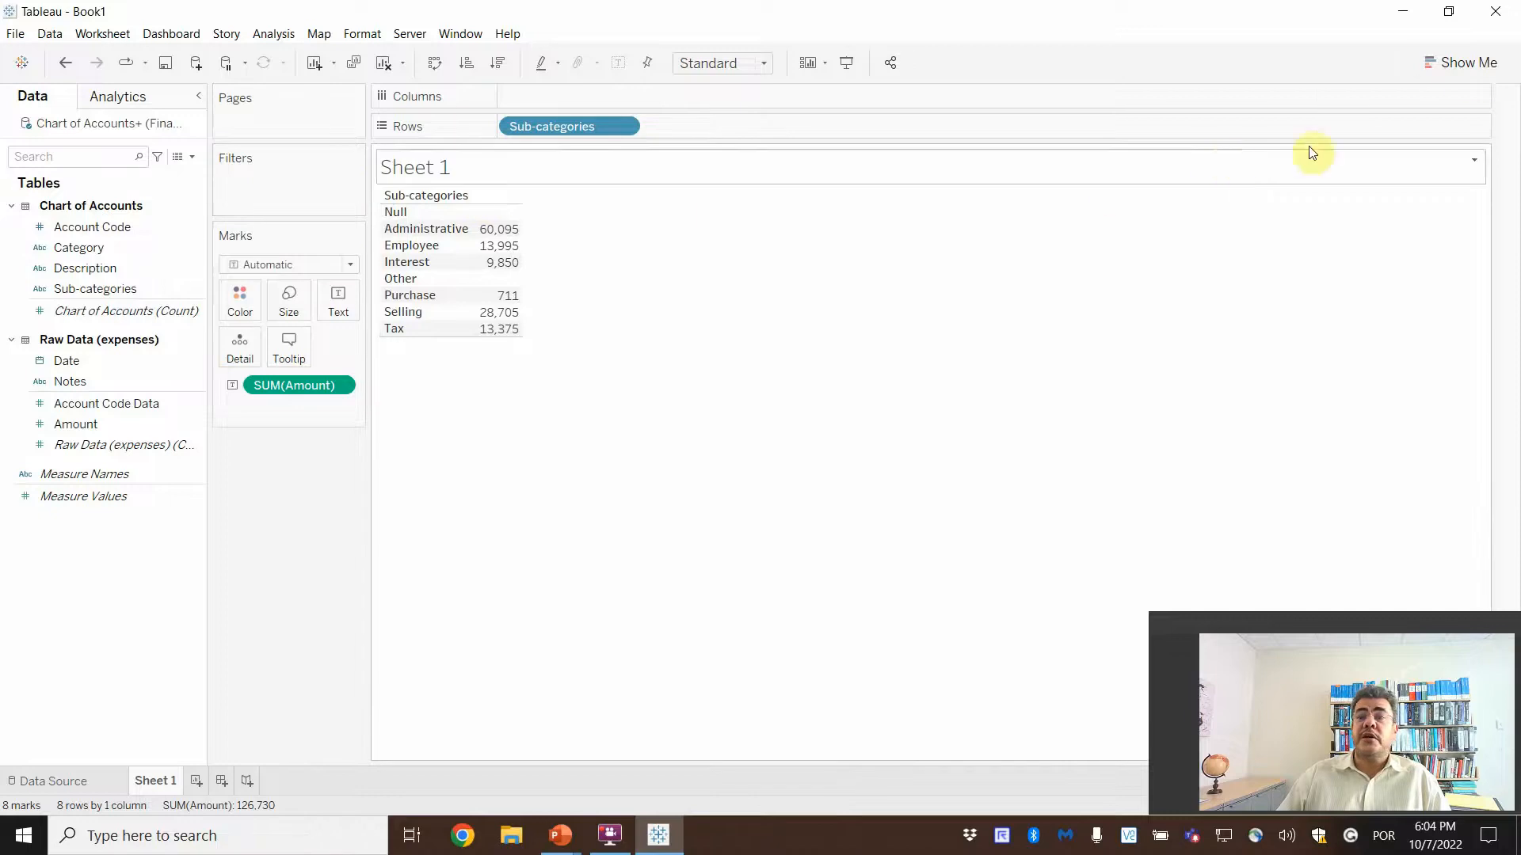
Display the expense amounts by sub-category as horizontal bars
left_click(1475, 62)
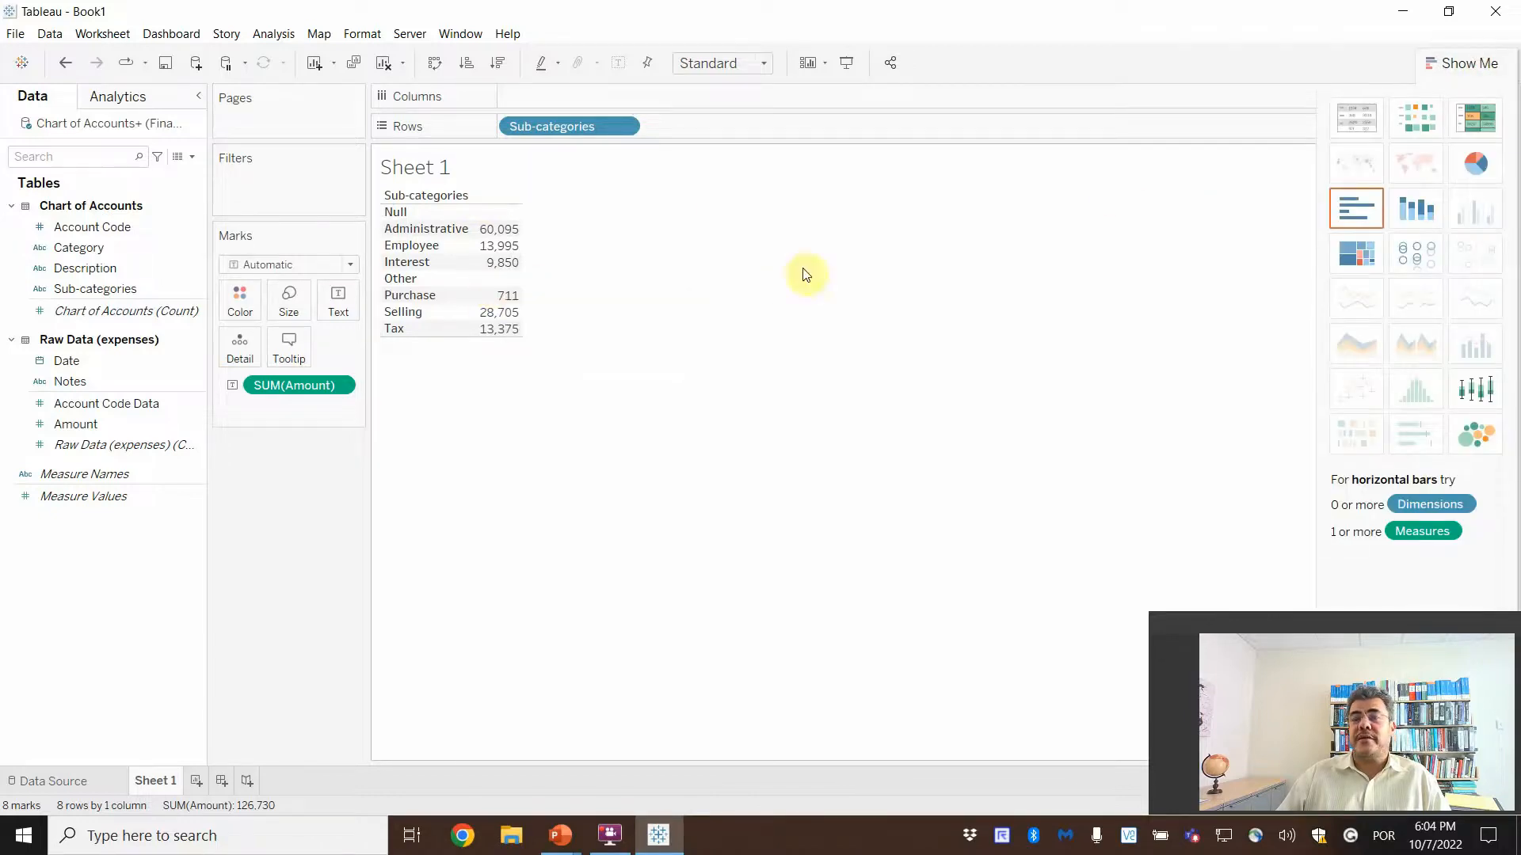
left_click(1375, 215)
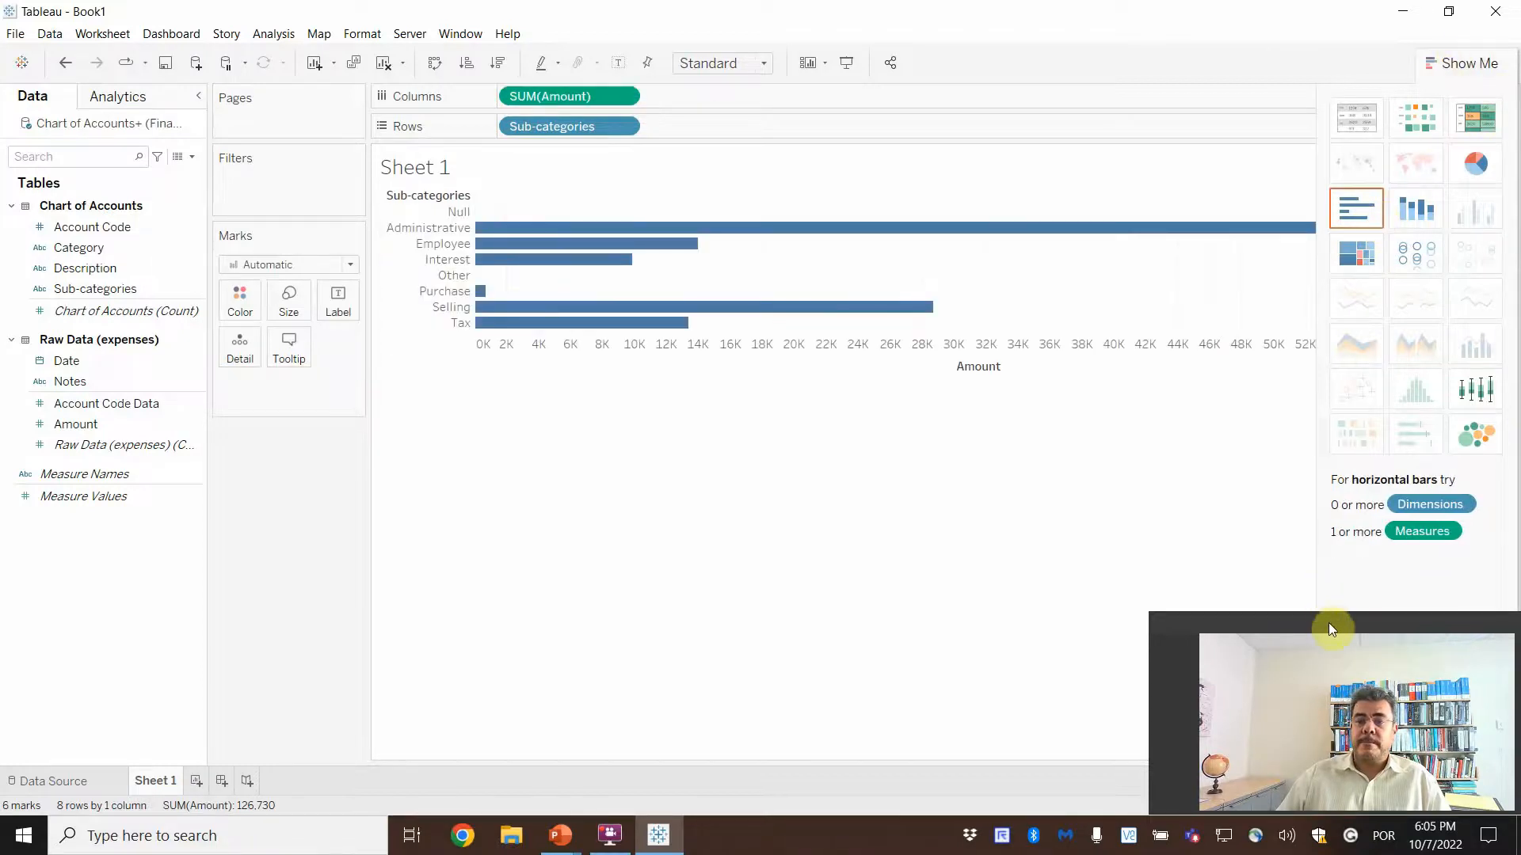
left_click_drag(1328, 623, 1070, 14)
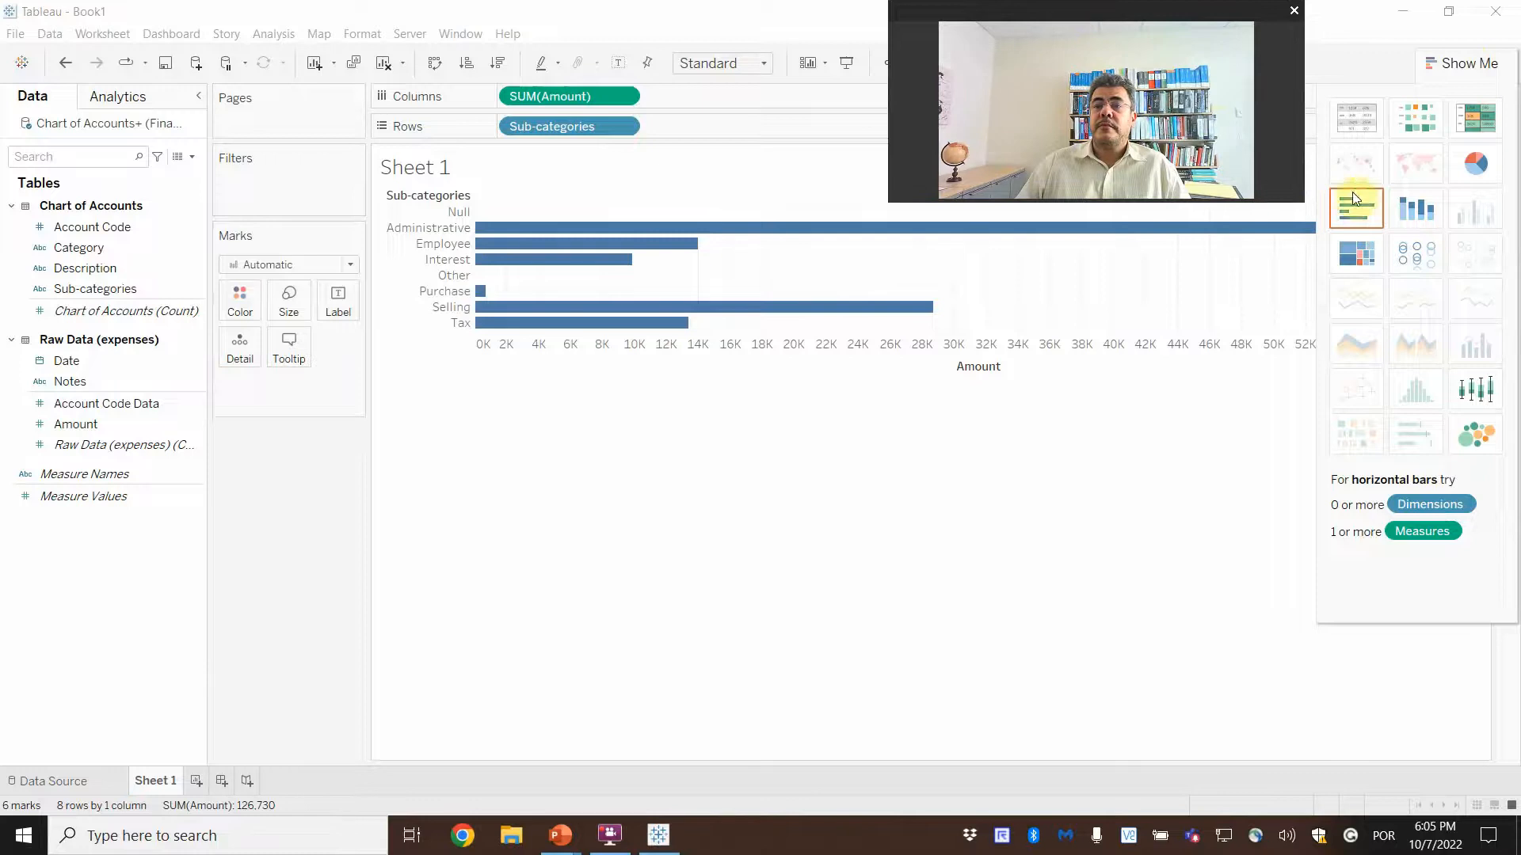
Change the chart to stacked bars and show the null Amount values at the default position
left_click(1414, 222)
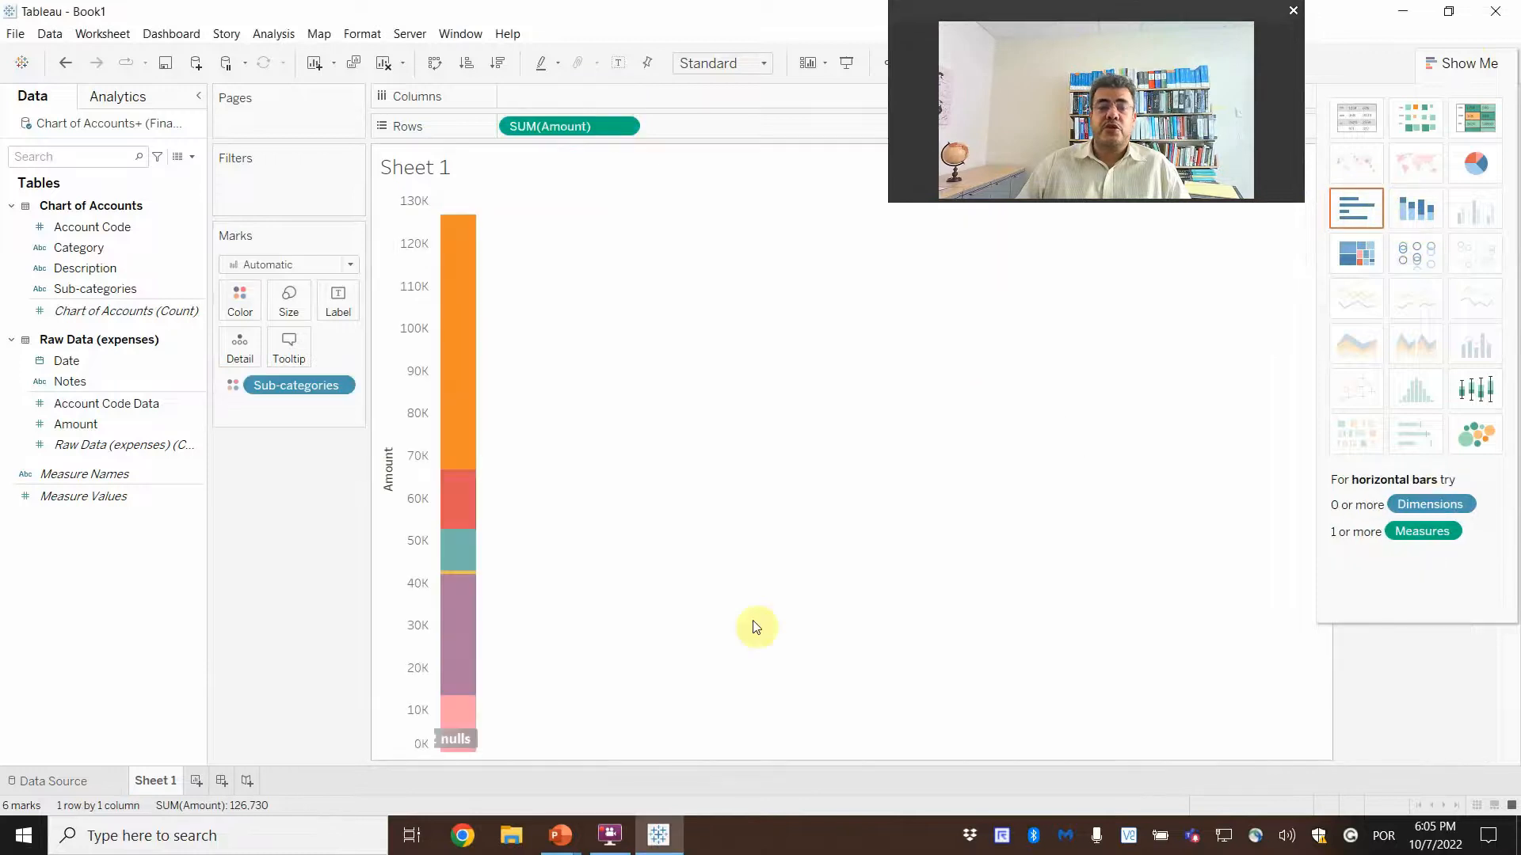
left_click(458, 739)
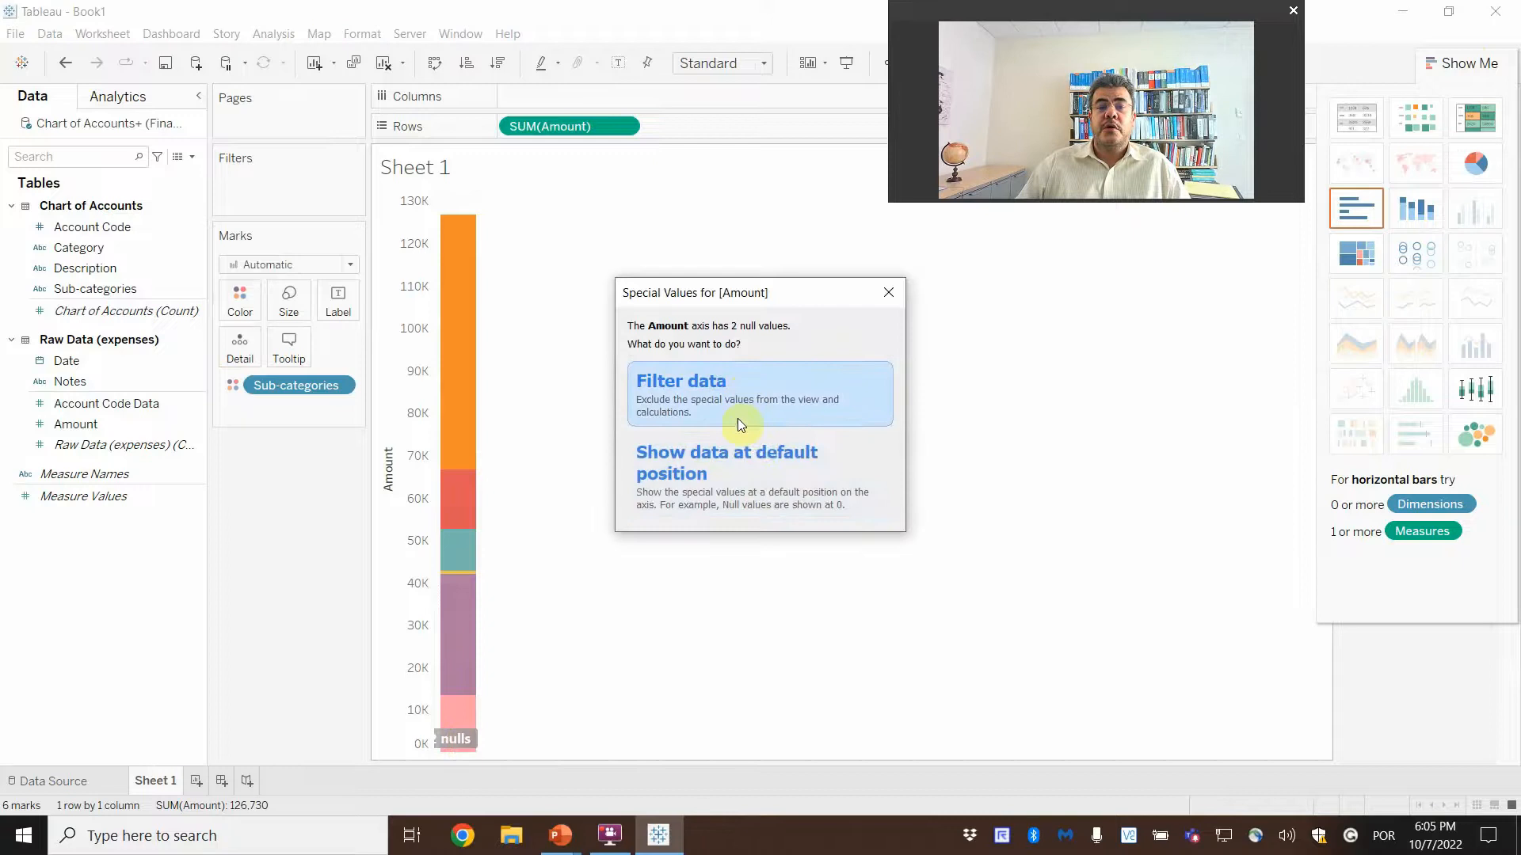
left_click(694, 465)
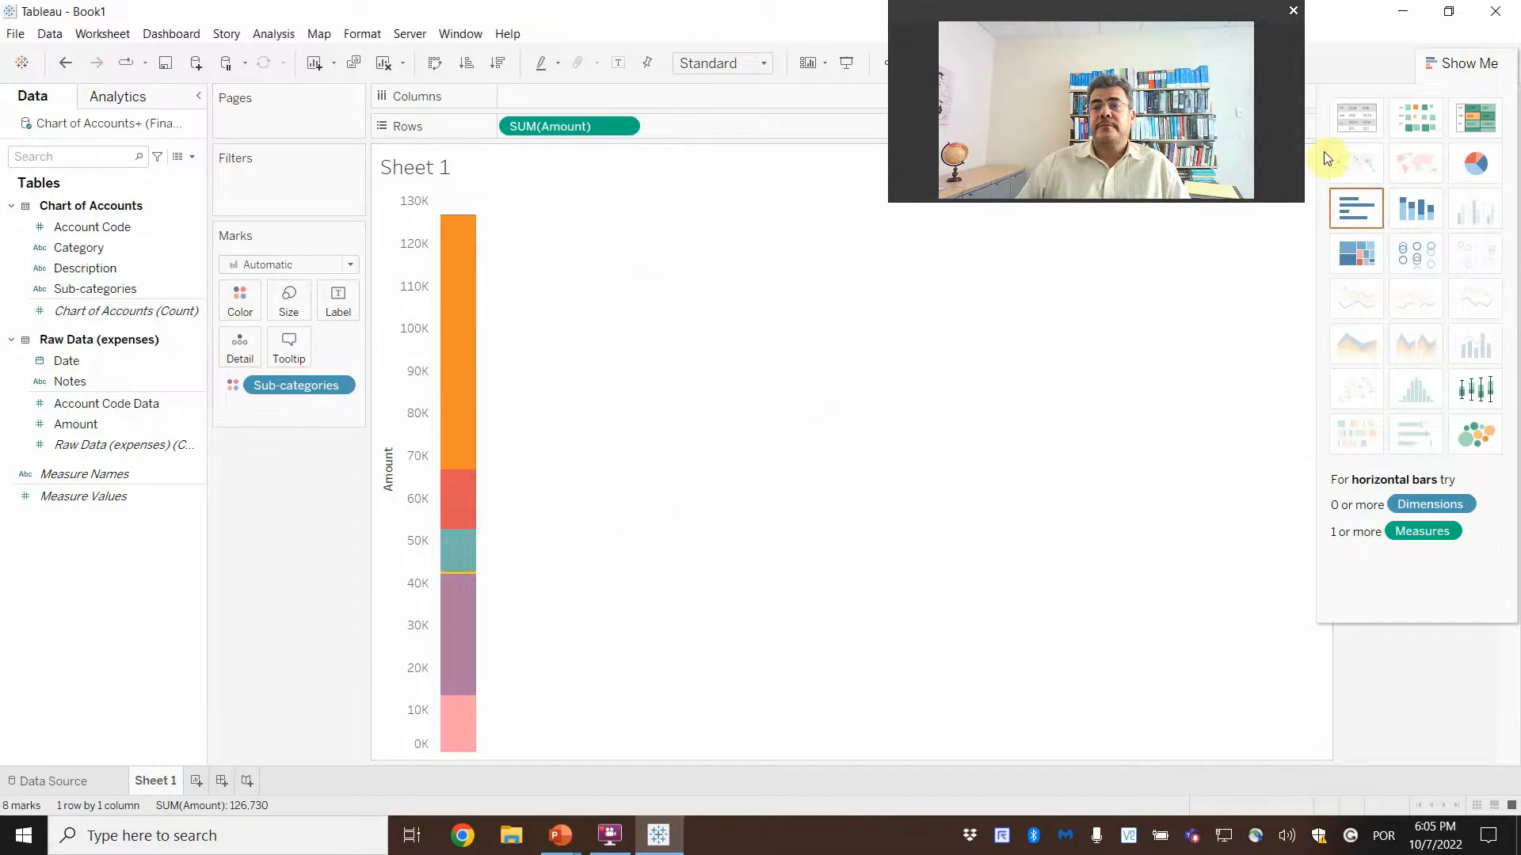
Return the view to a text table of amounts by sub-category, trying horizontal bars once more in between
left_click(1354, 117)
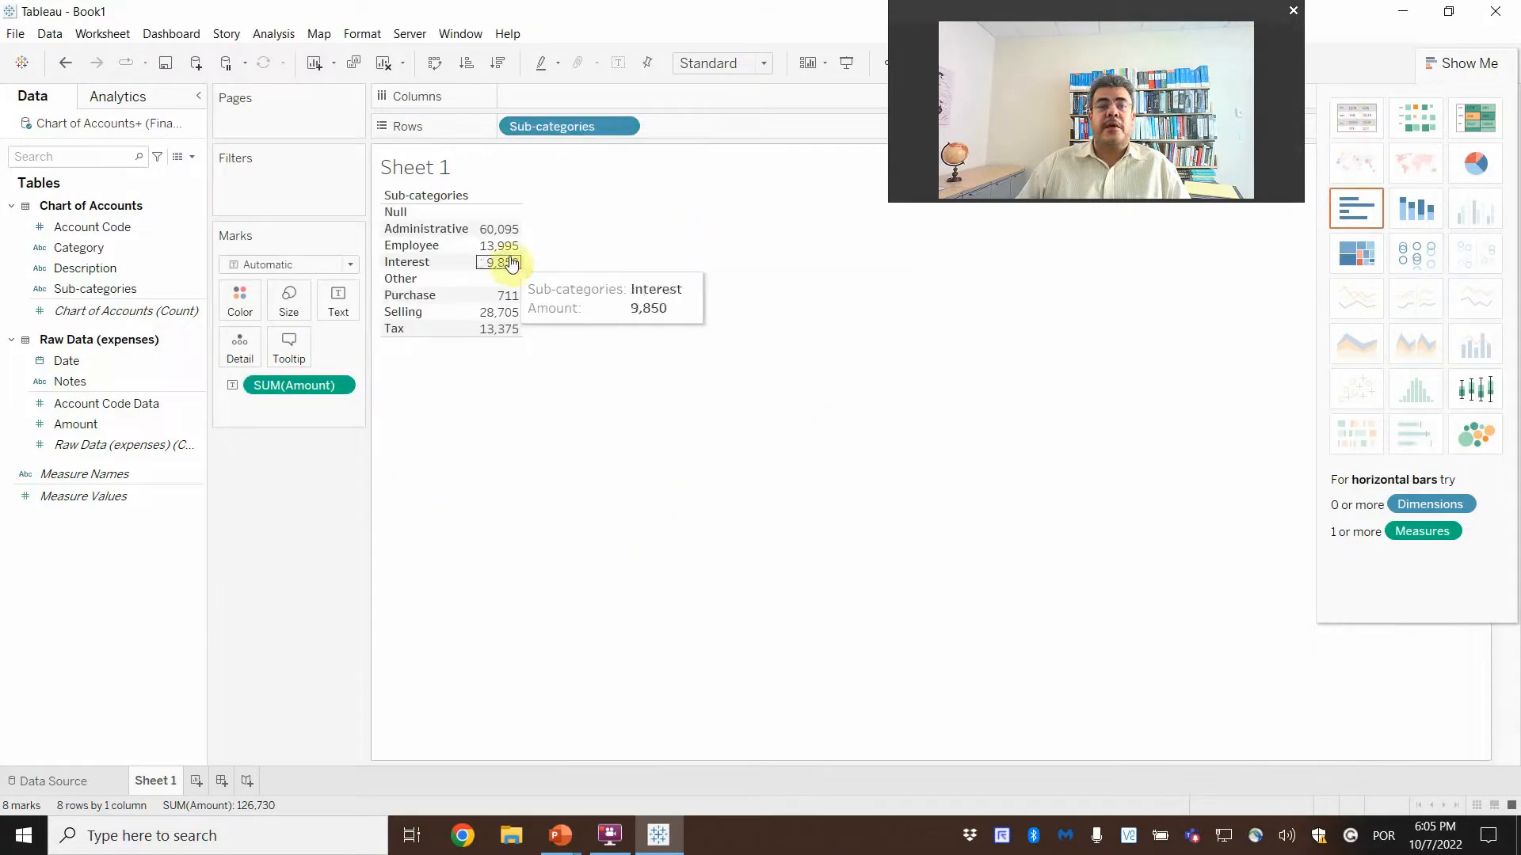
left_click(1395, 214)
left_click(1356, 117)
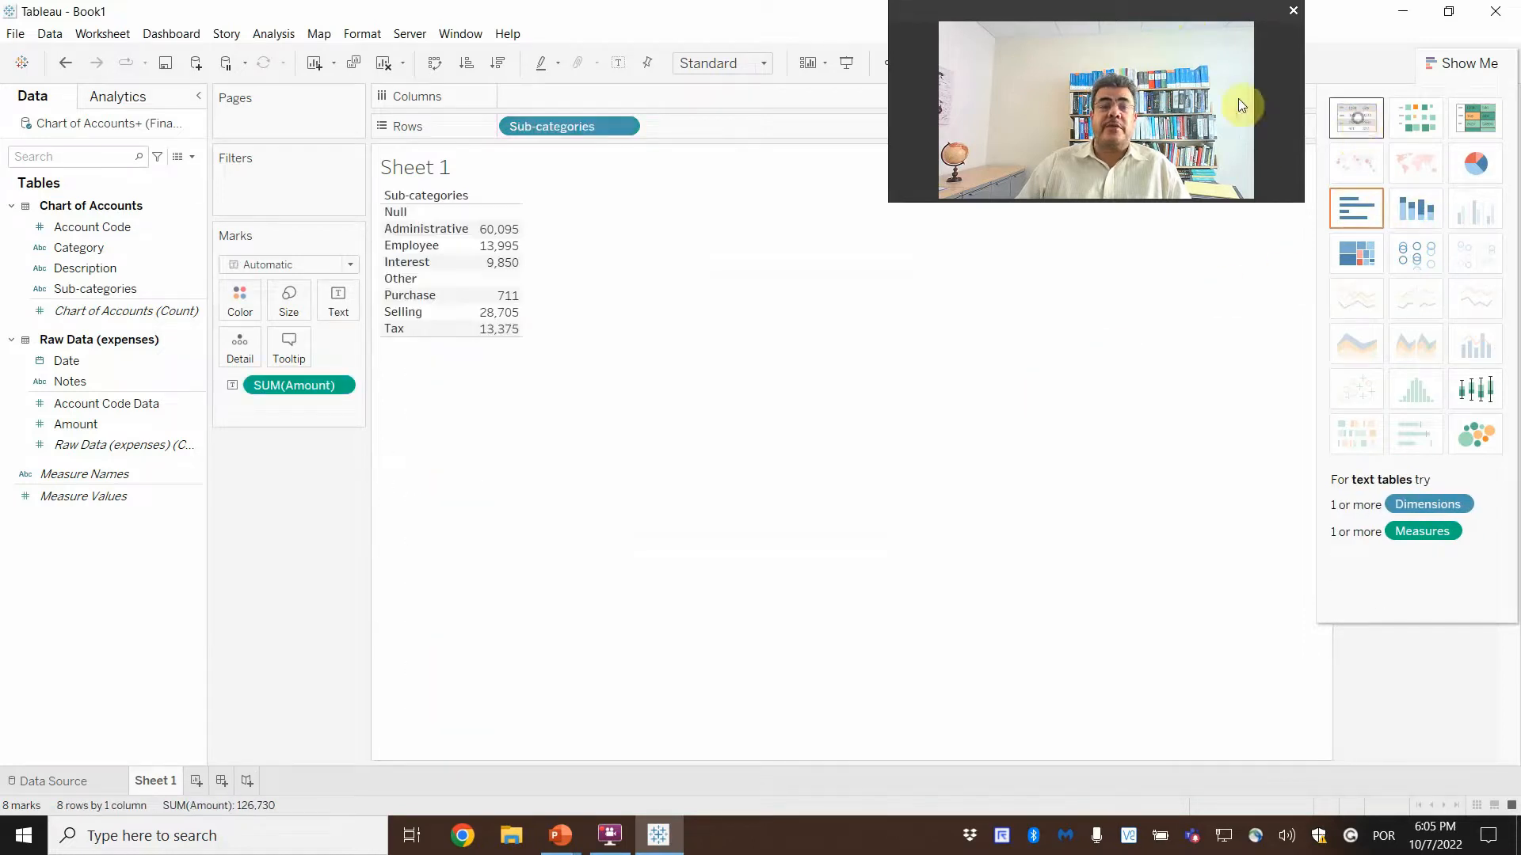
left_click_drag(1143, 10, 1372, 616)
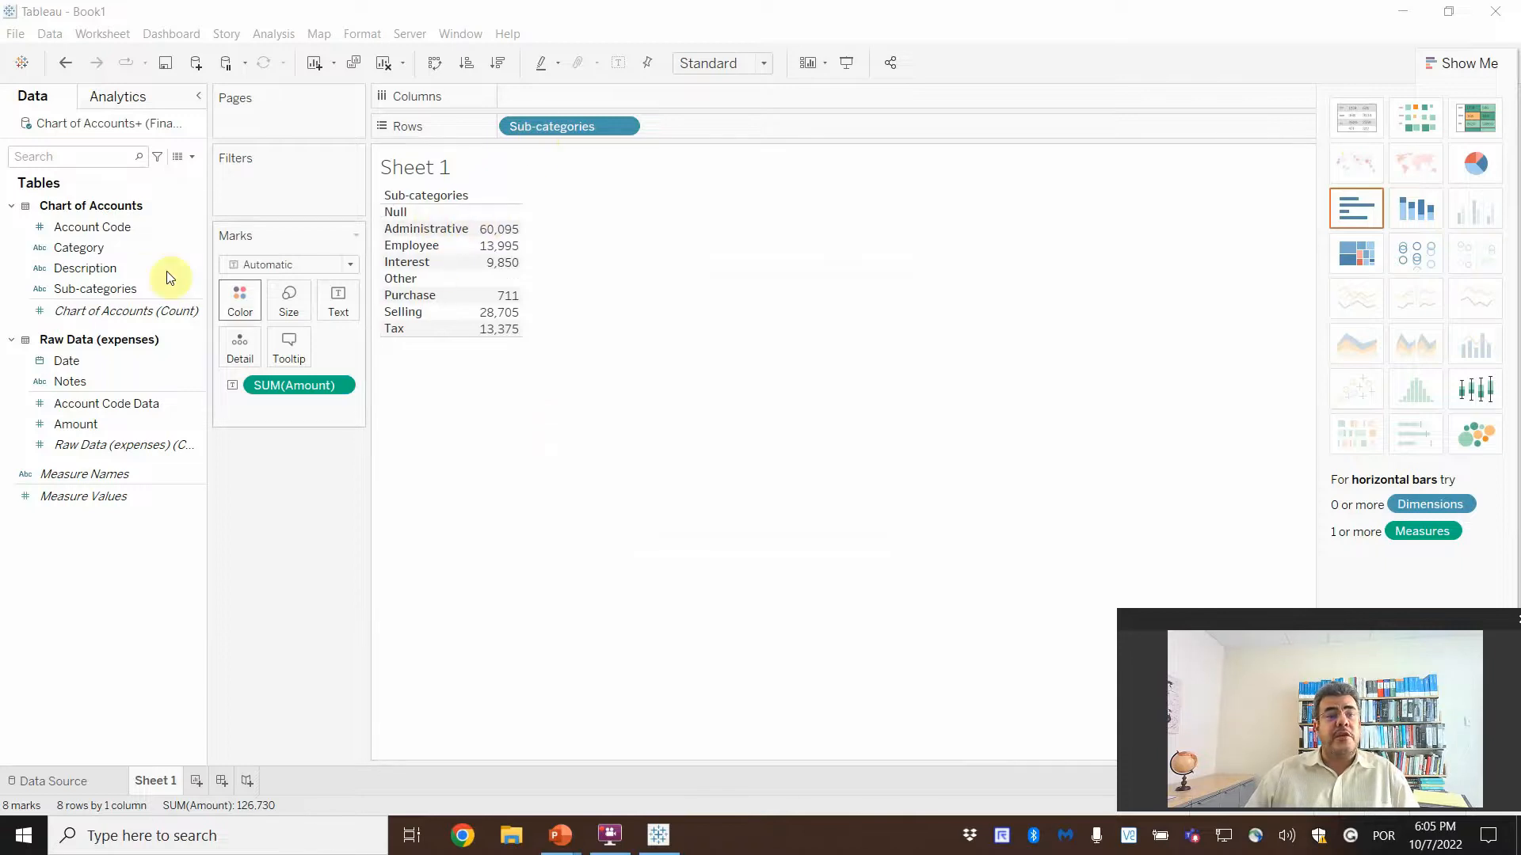
Filter the sheet by Sub-categories, leaving out Null and keeping Administrative, Employee, Interest, Other, Purchase, Selling and Tax
left_click(95, 289)
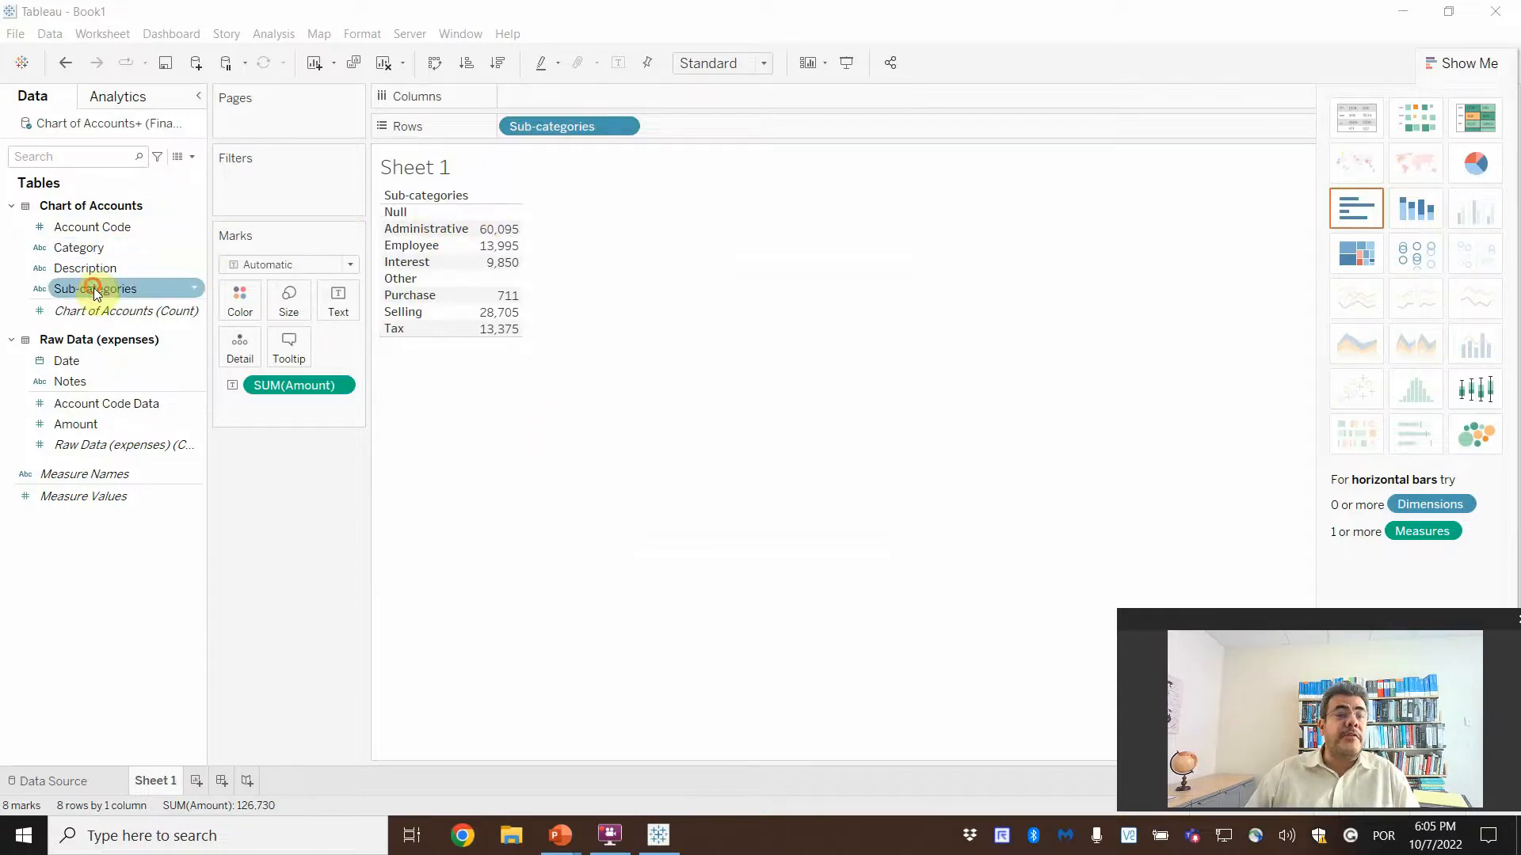
left_click_drag(95, 290, 264, 189)
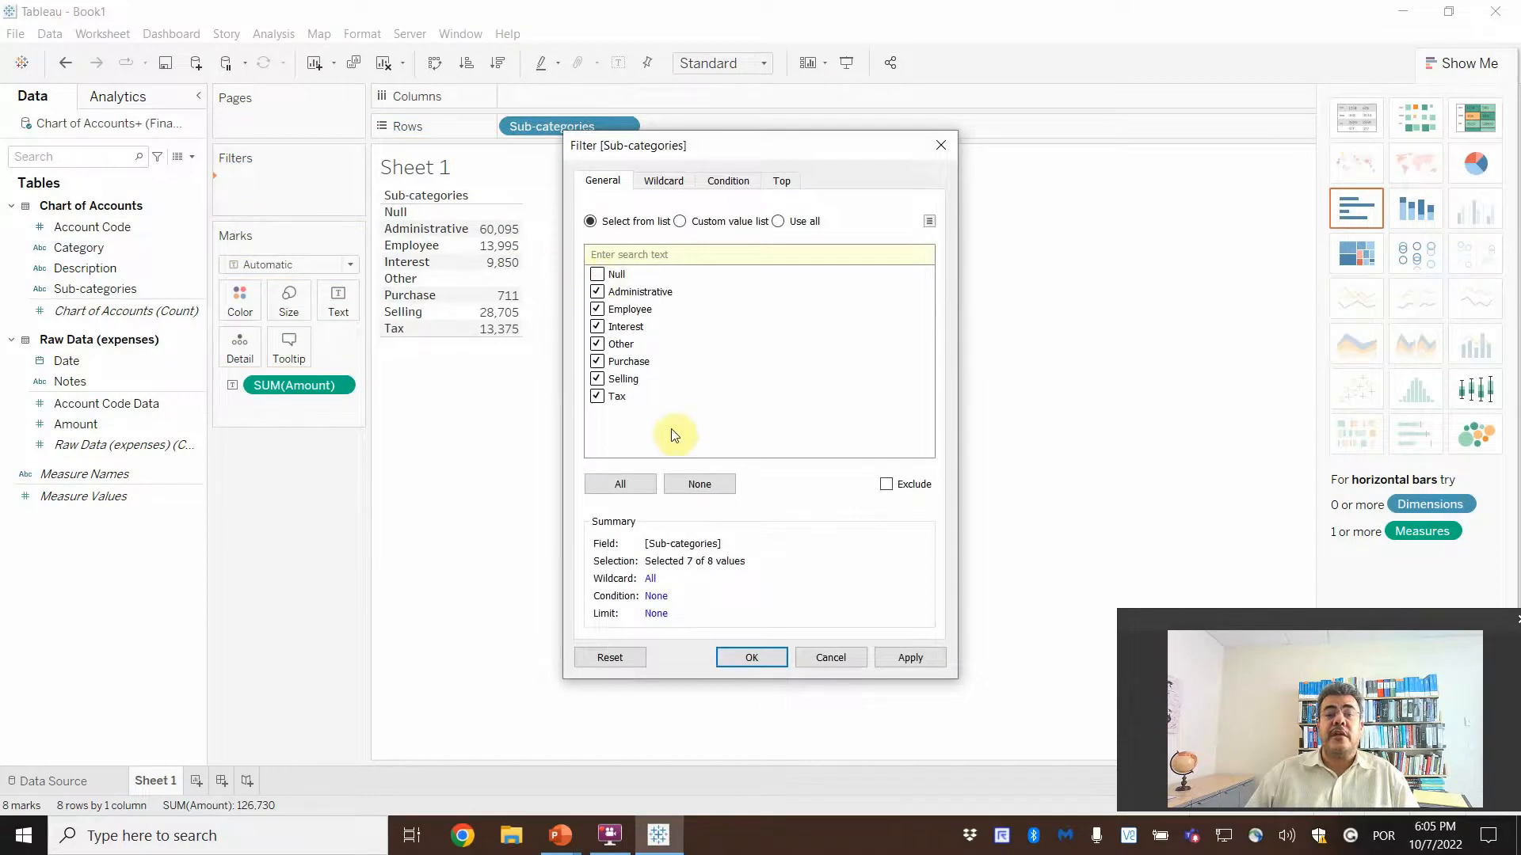
left_click(909, 658)
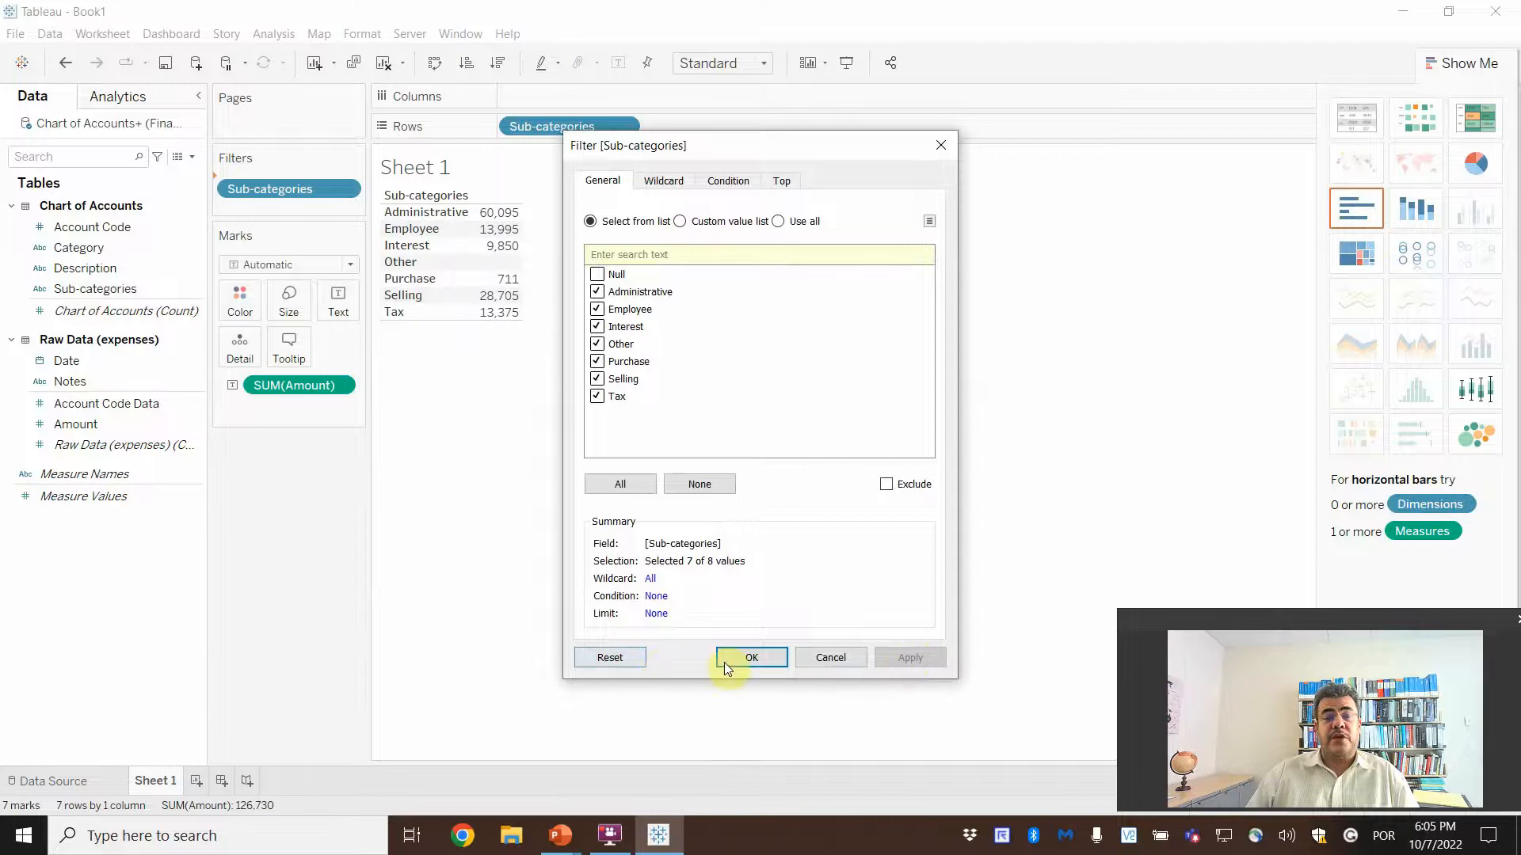
left_click(749, 658)
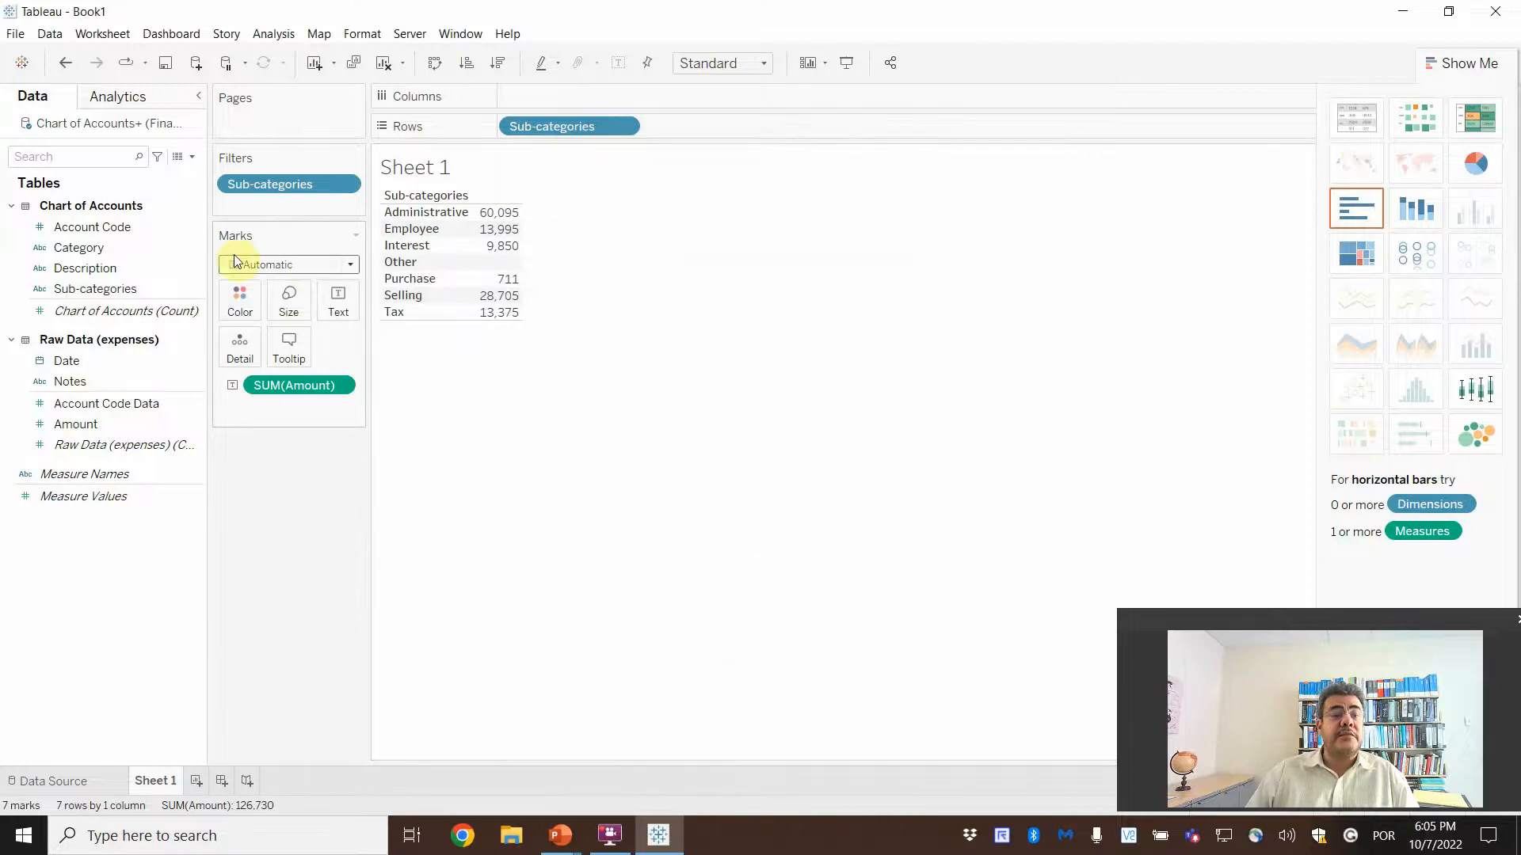
Filter the sheet by all values of Amount with a minimum of at least 0, without including null values
left_click_drag(94, 425, 263, 204)
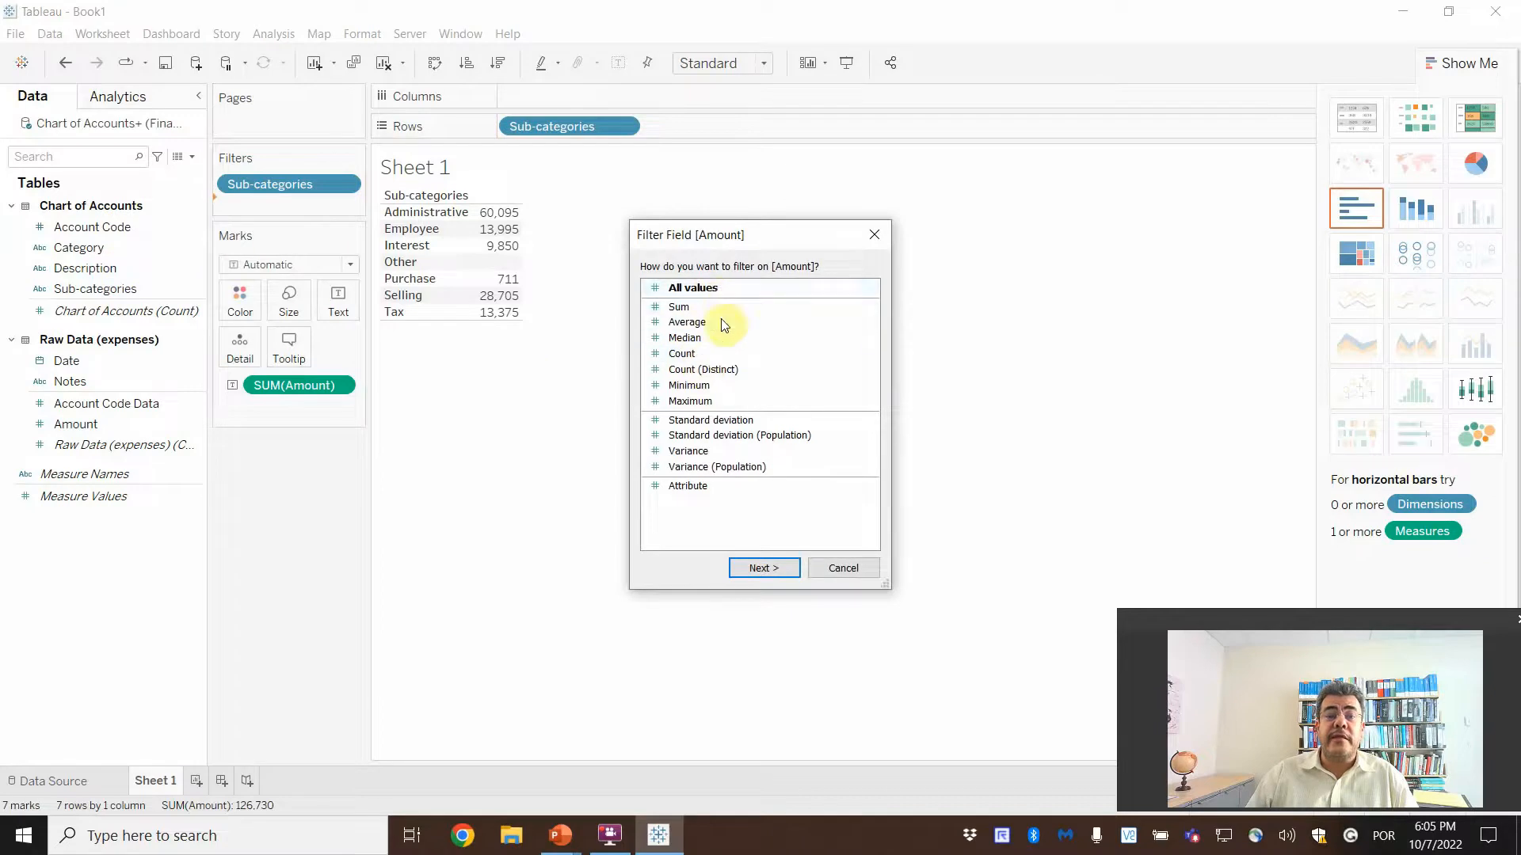
left_click(764, 568)
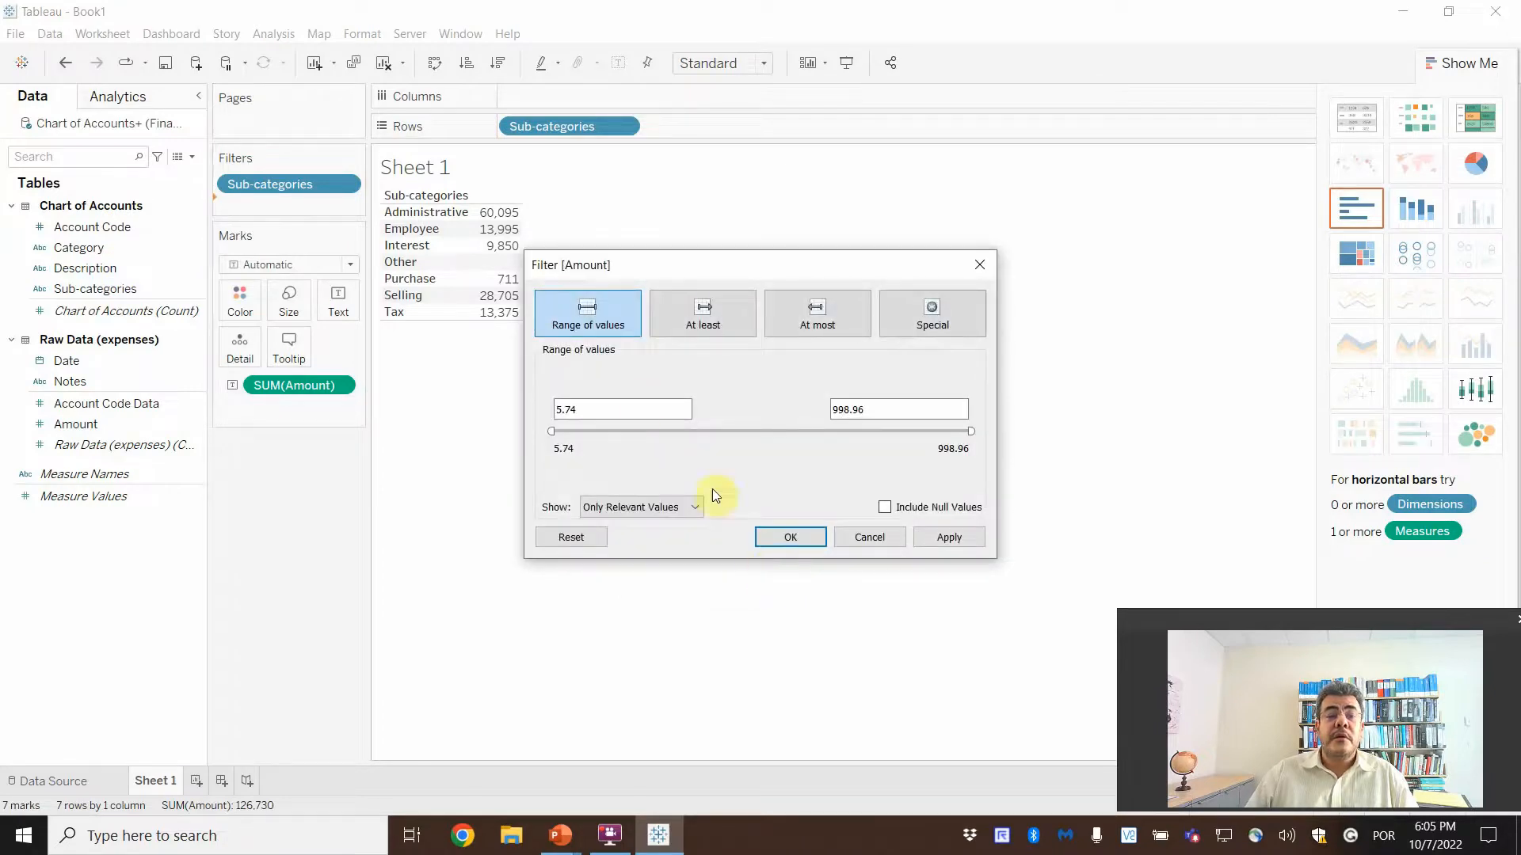
left_click(702, 317)
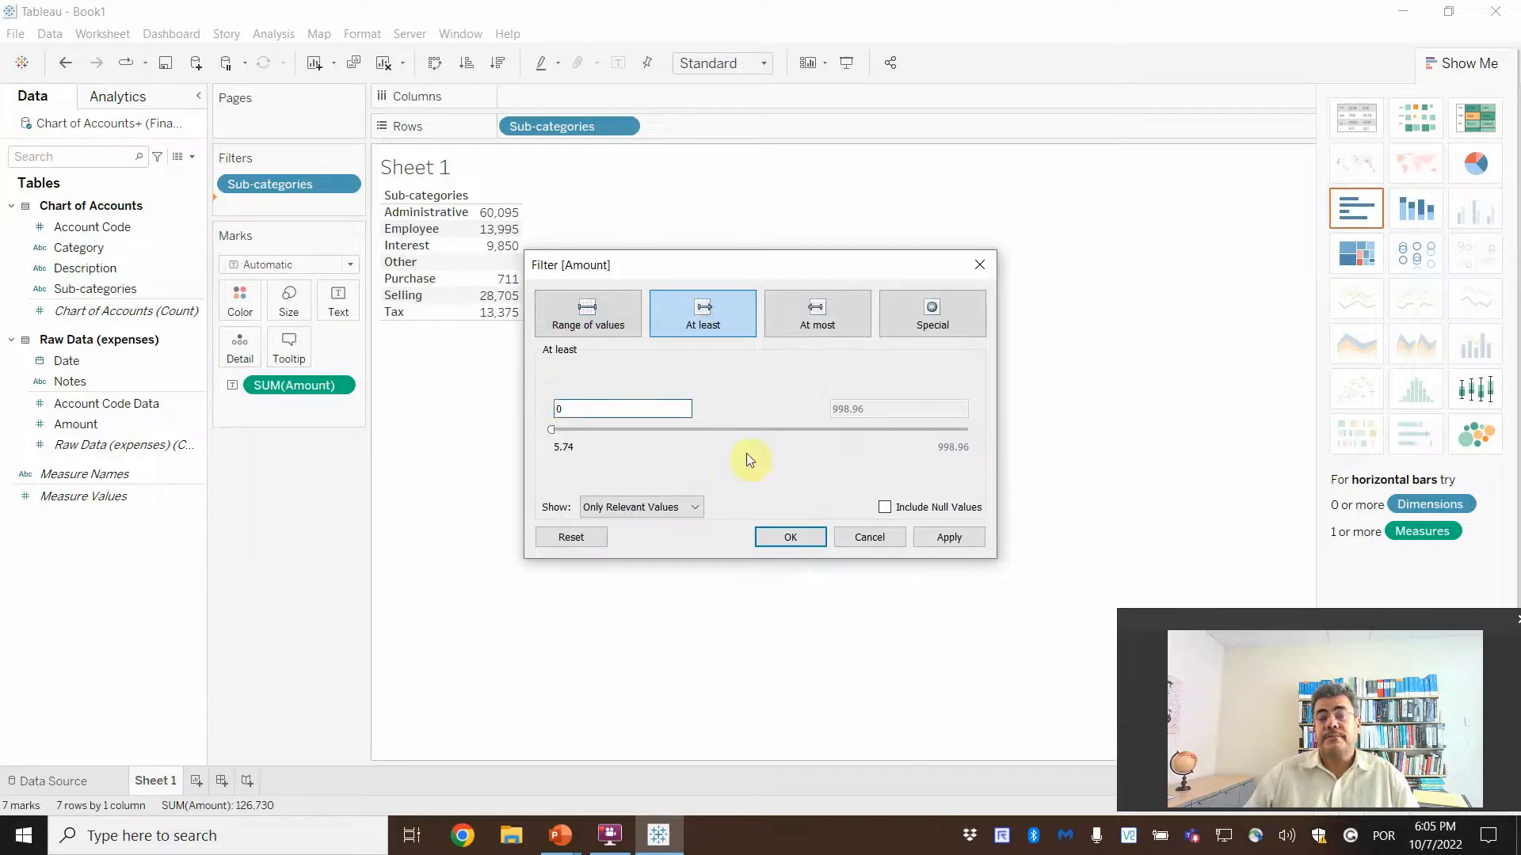
left_click(943, 536)
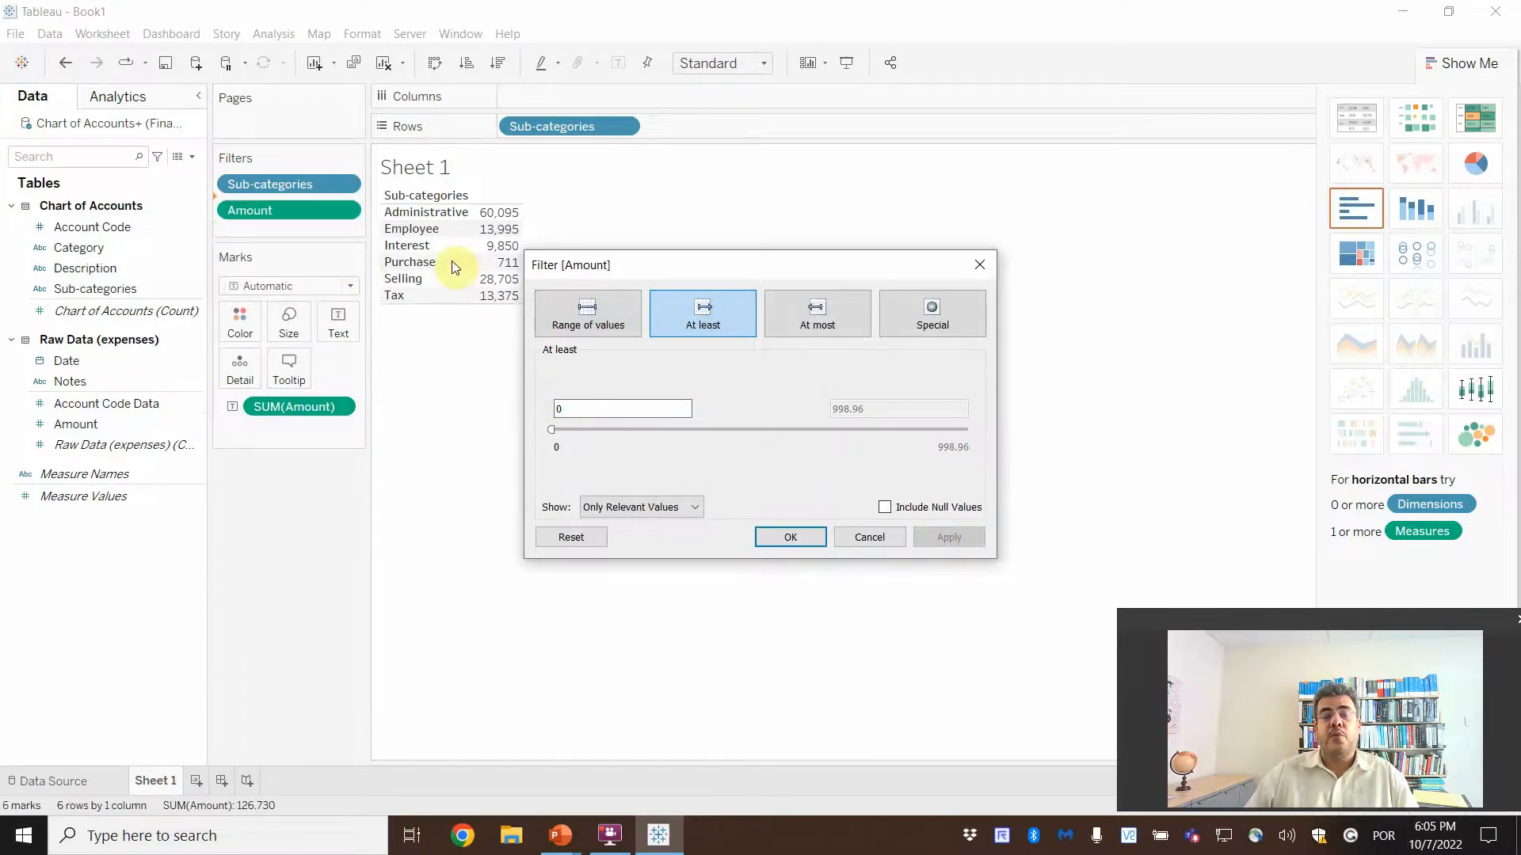
left_click(791, 537)
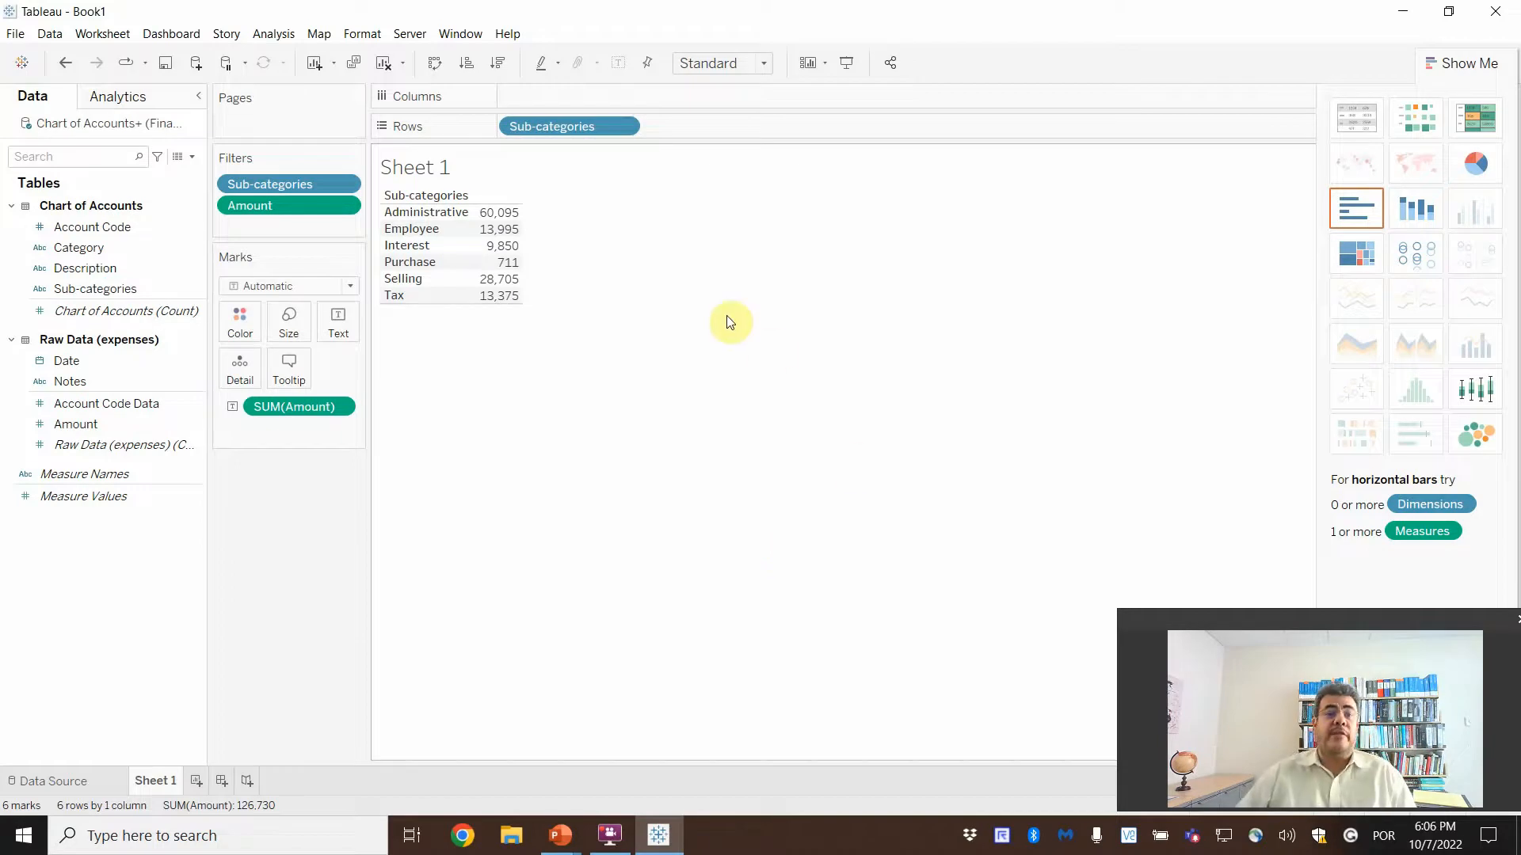
Start a filter on Date by Month / Day / Year and look over its General, Condition and Top options
mouse_move(493, 218)
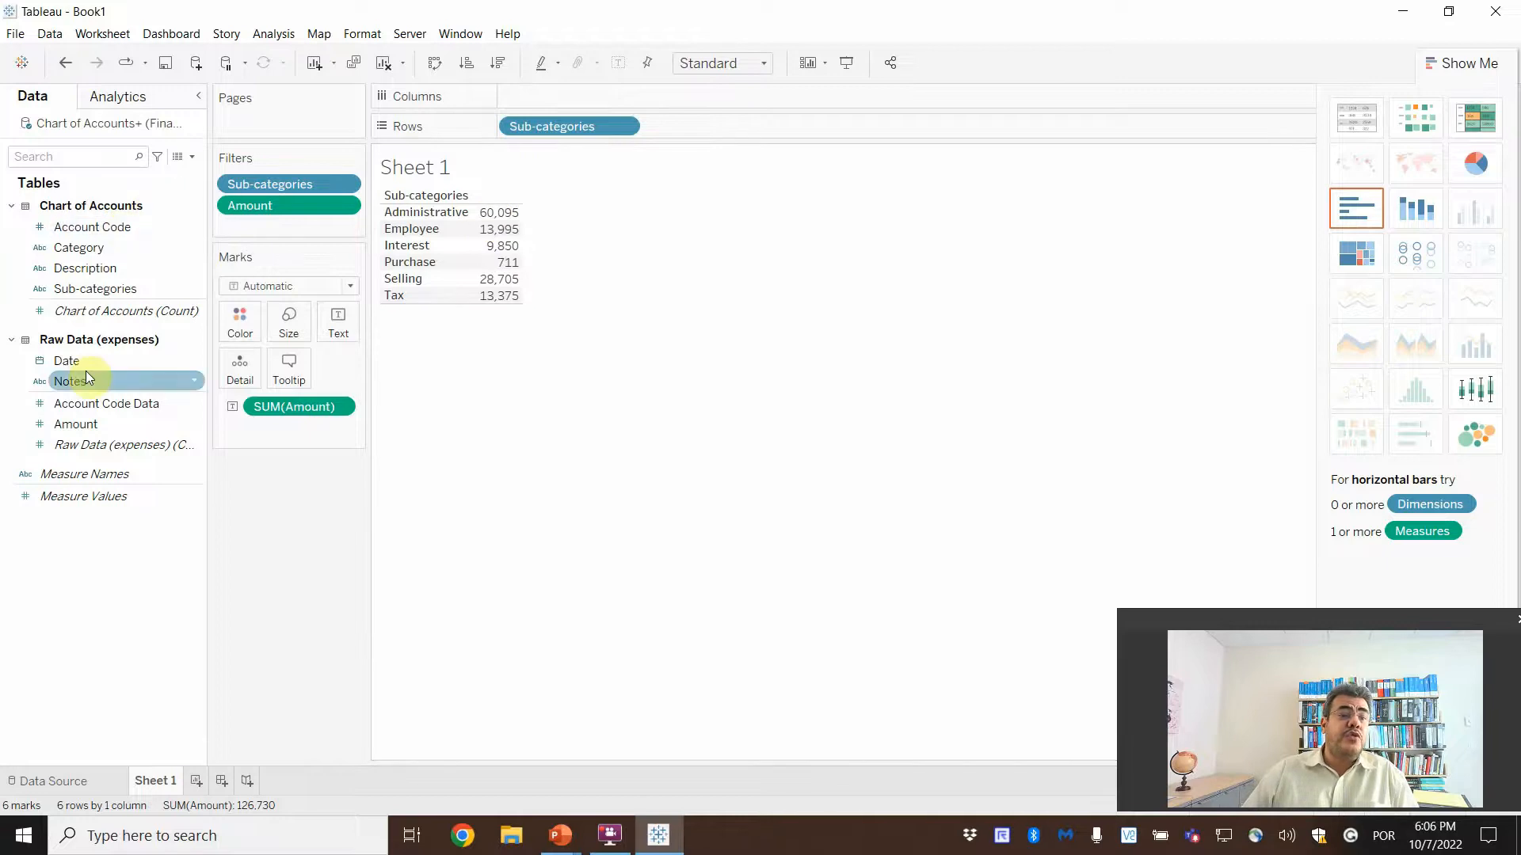
left_click_drag(76, 361, 252, 176)
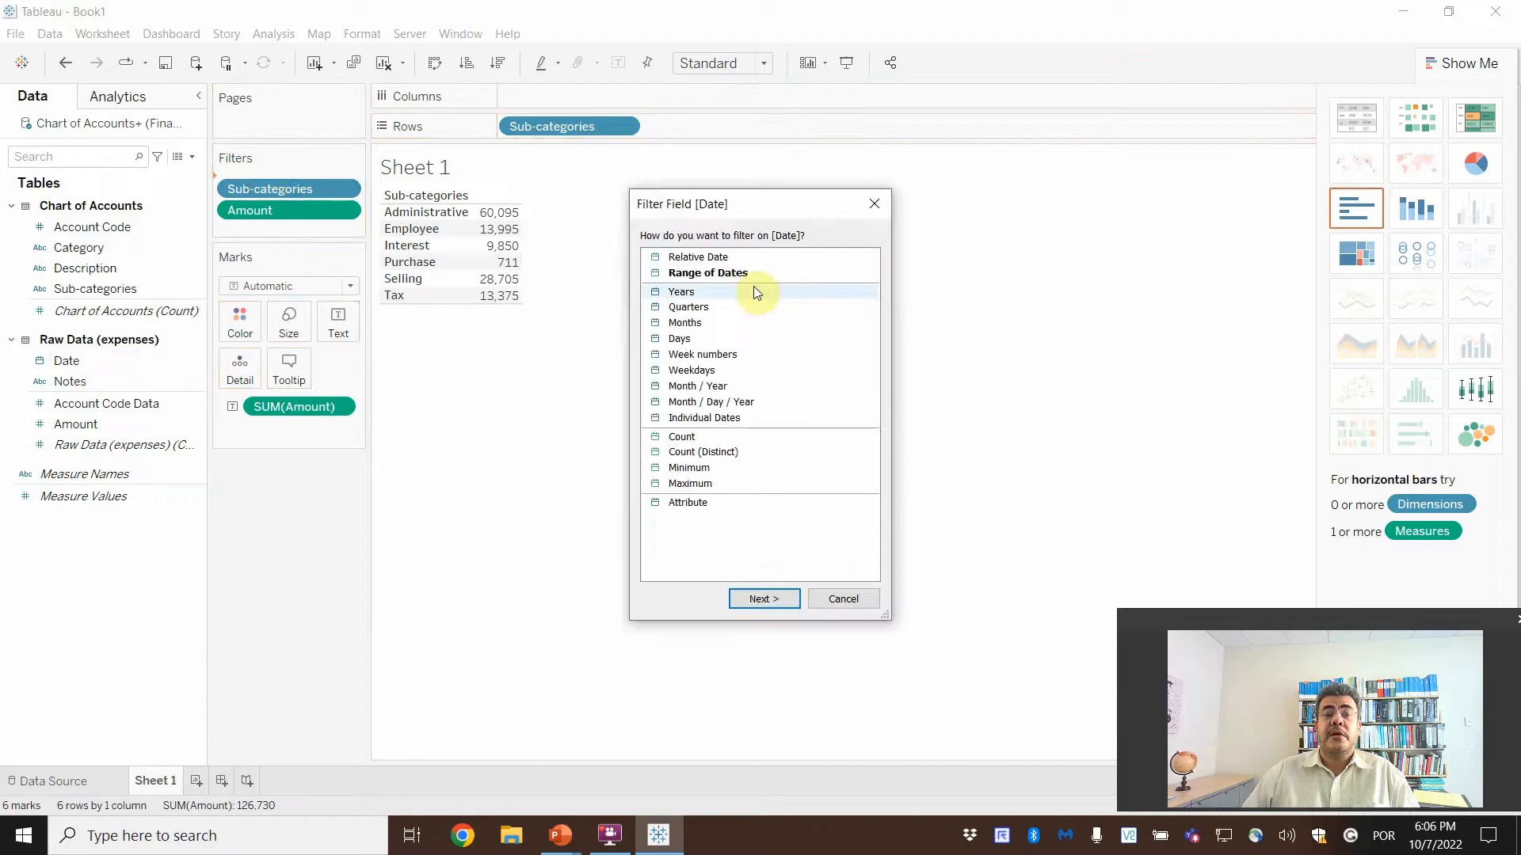
left_click(717, 402)
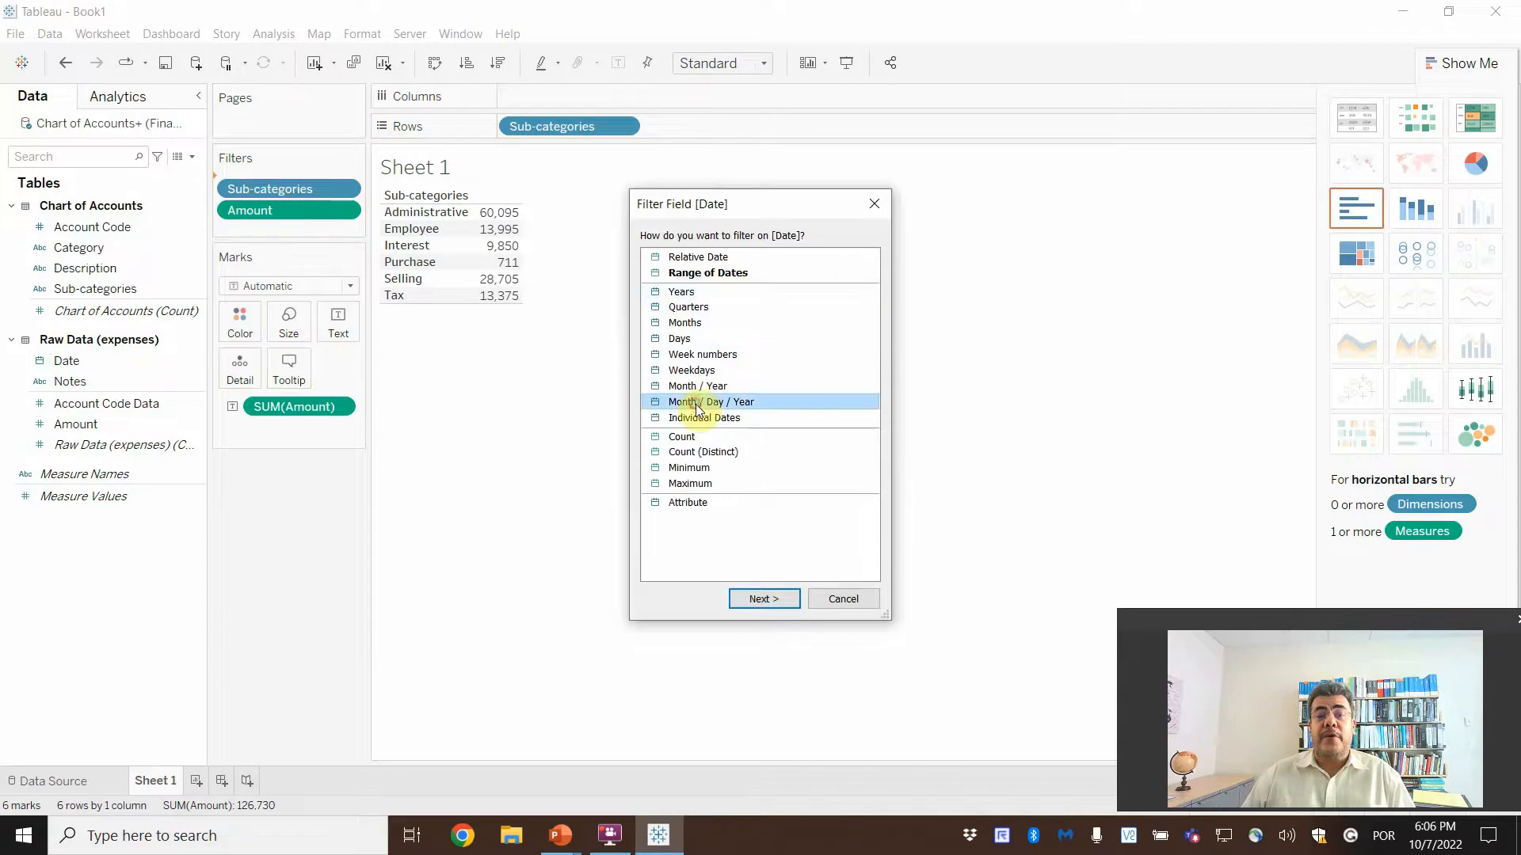
left_click(773, 604)
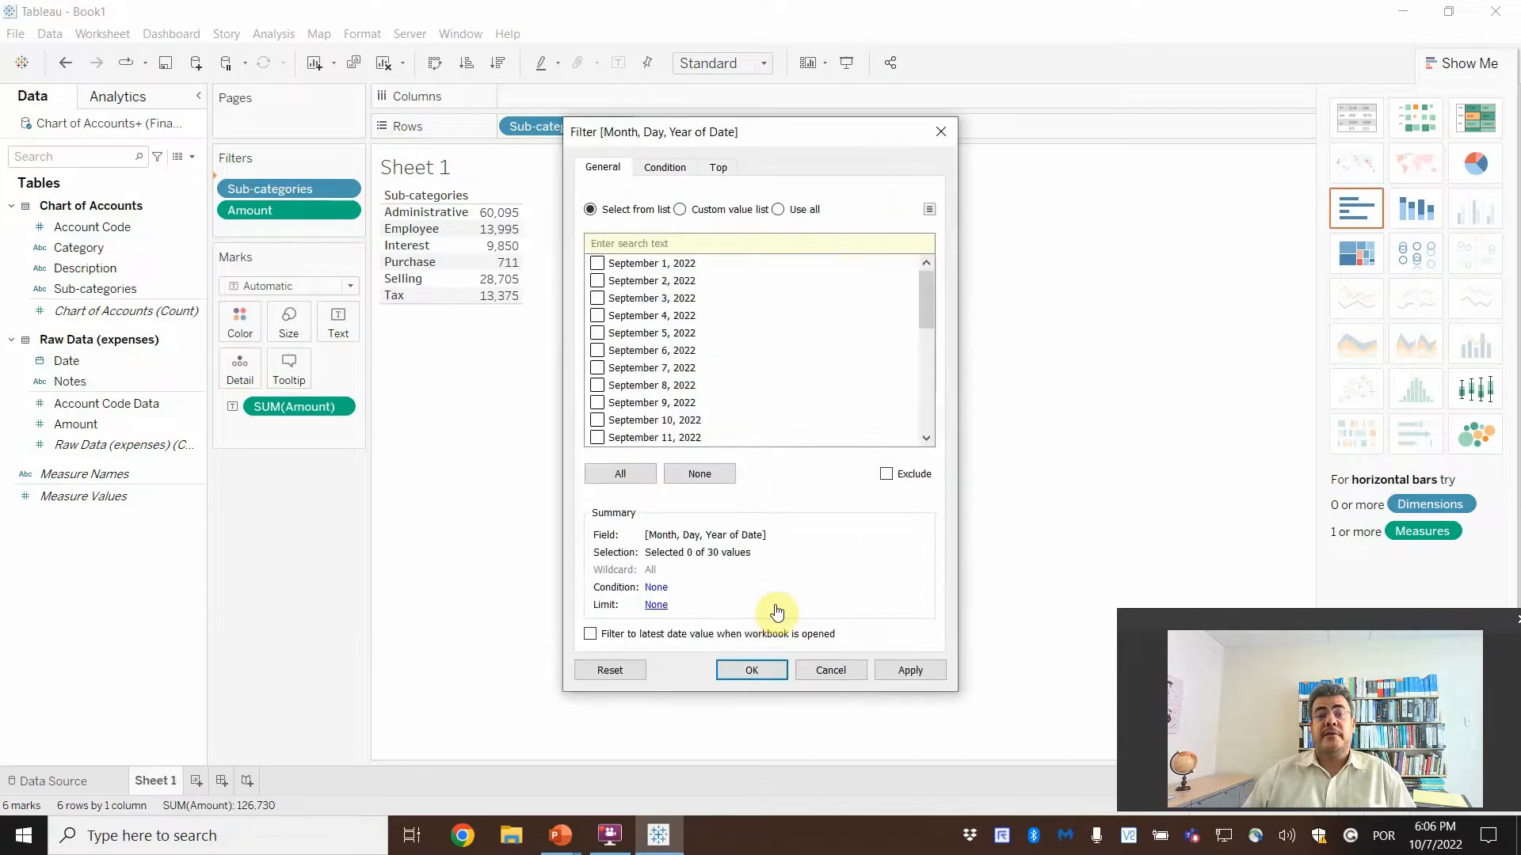
left_click(666, 168)
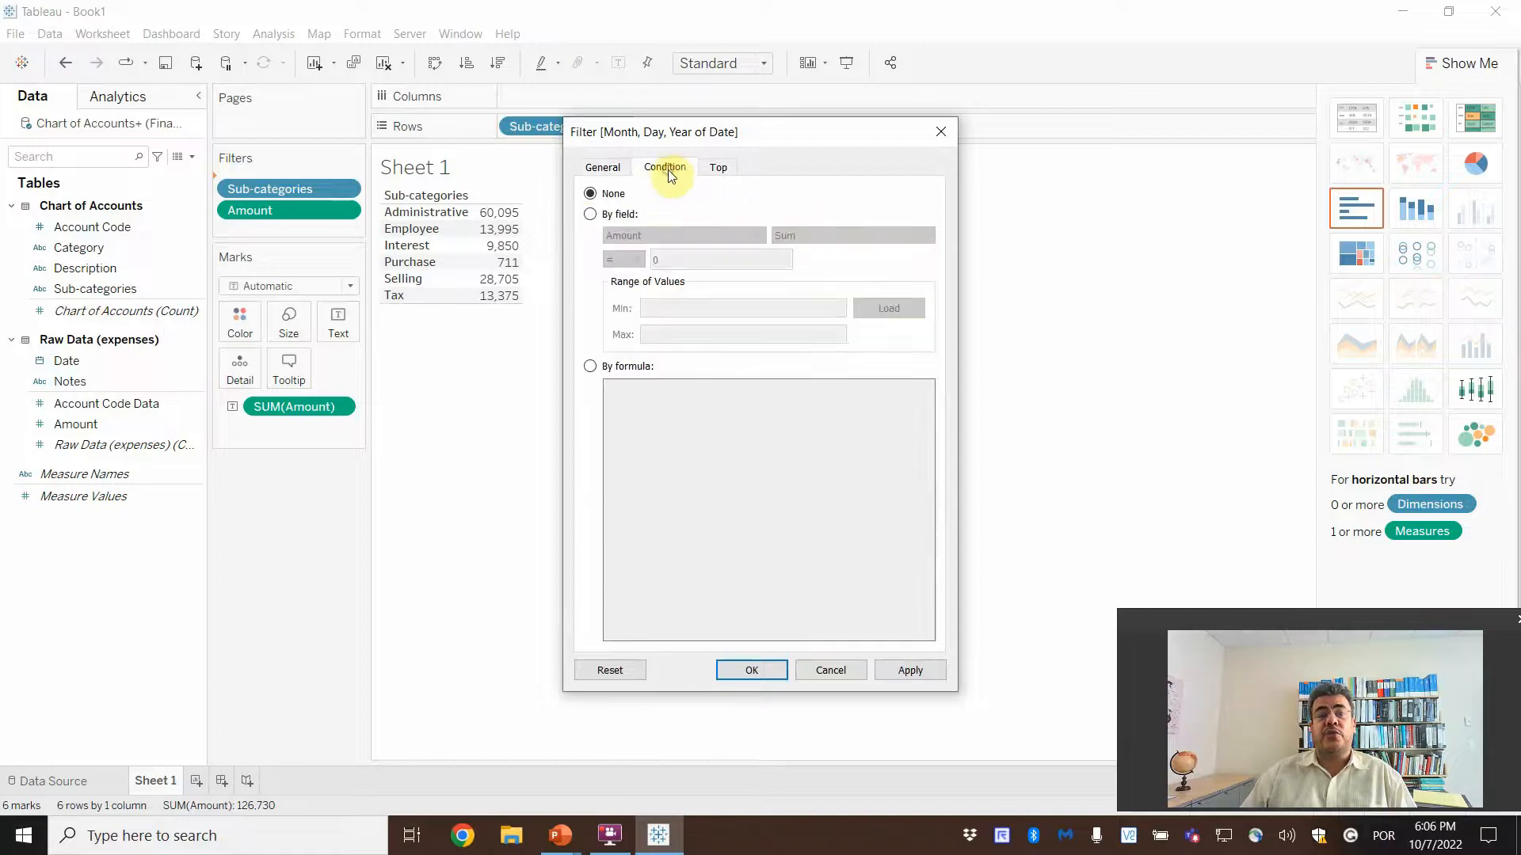
left_click(601, 167)
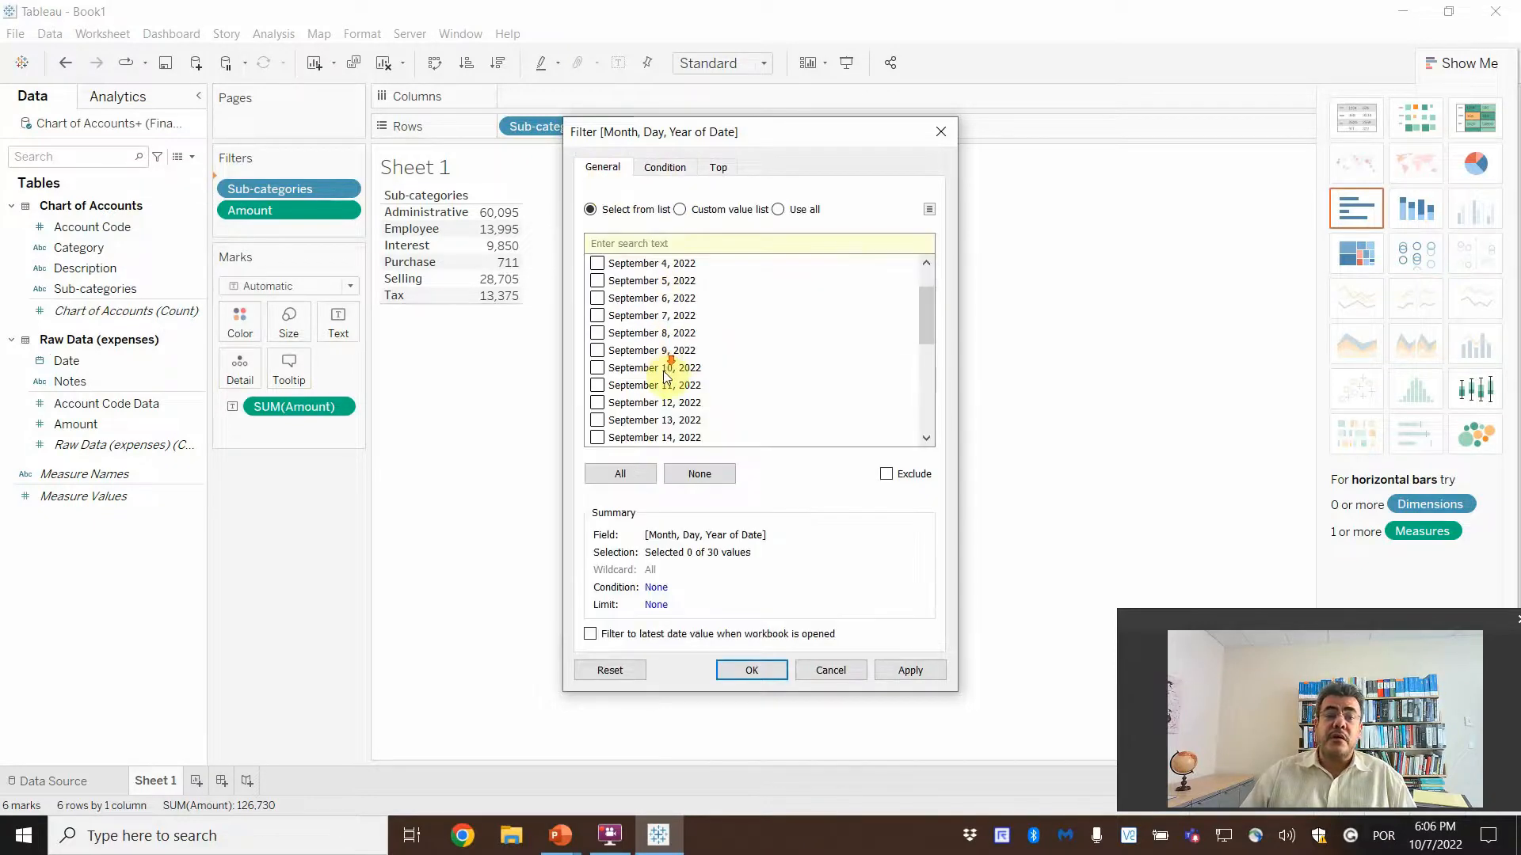
left_click(718, 167)
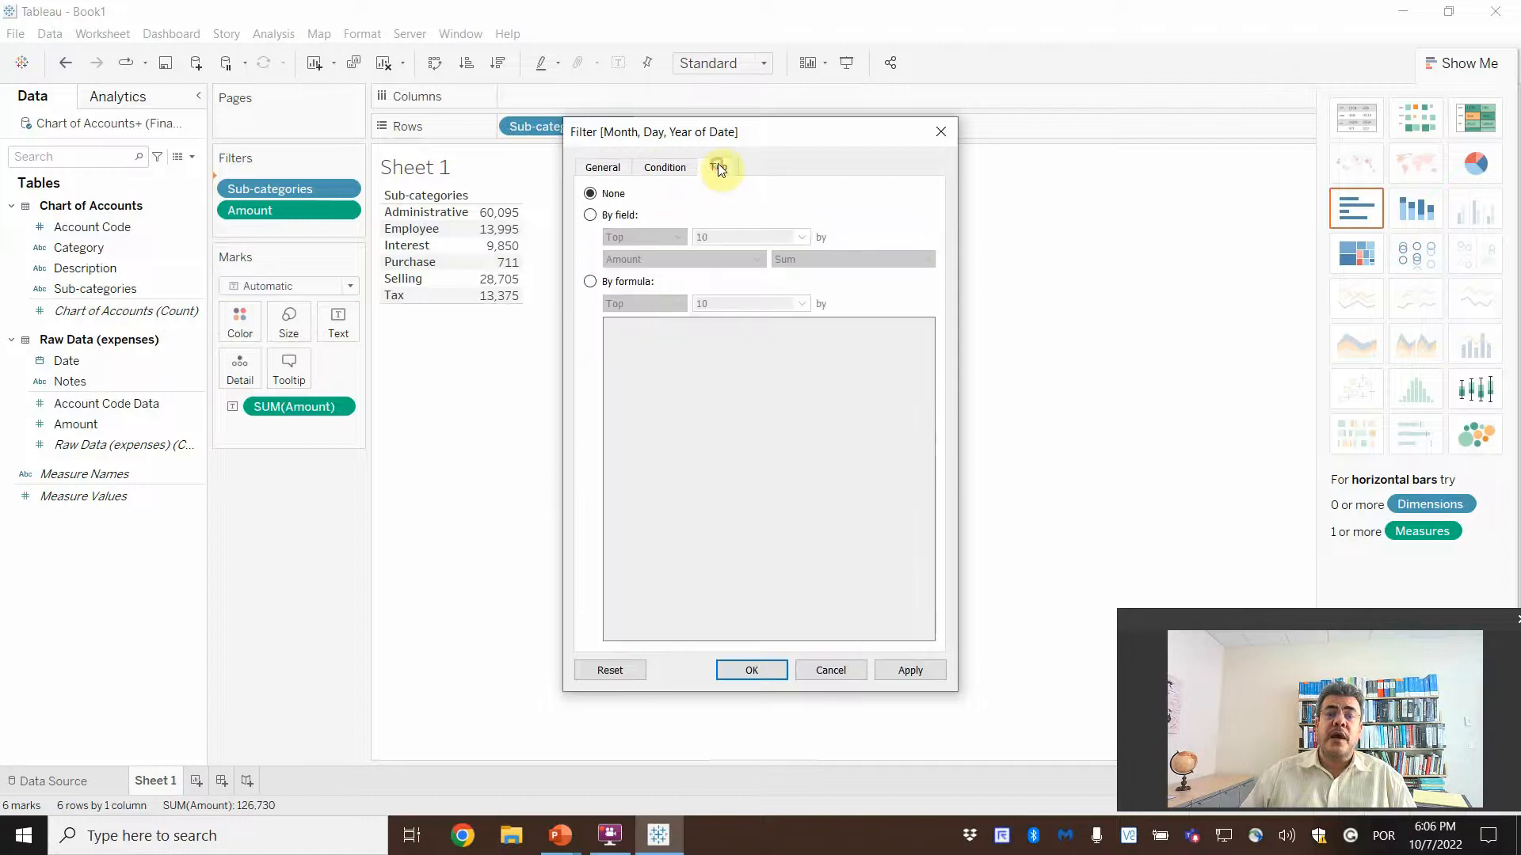
left_click(656, 168)
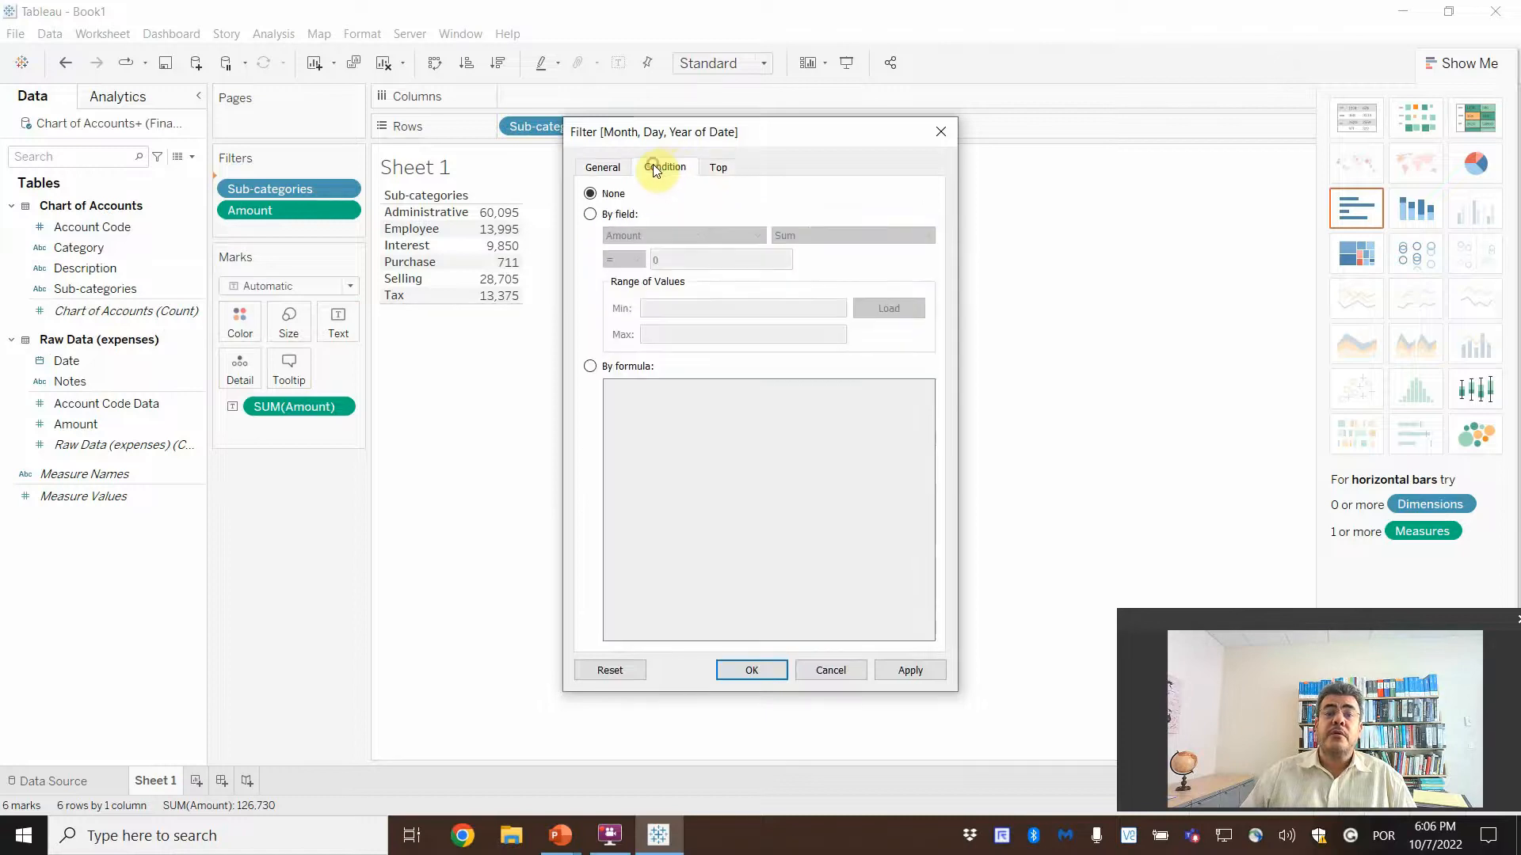
Filter by all dates with the condition that the Sum of Amount equals 0
left_click(590, 215)
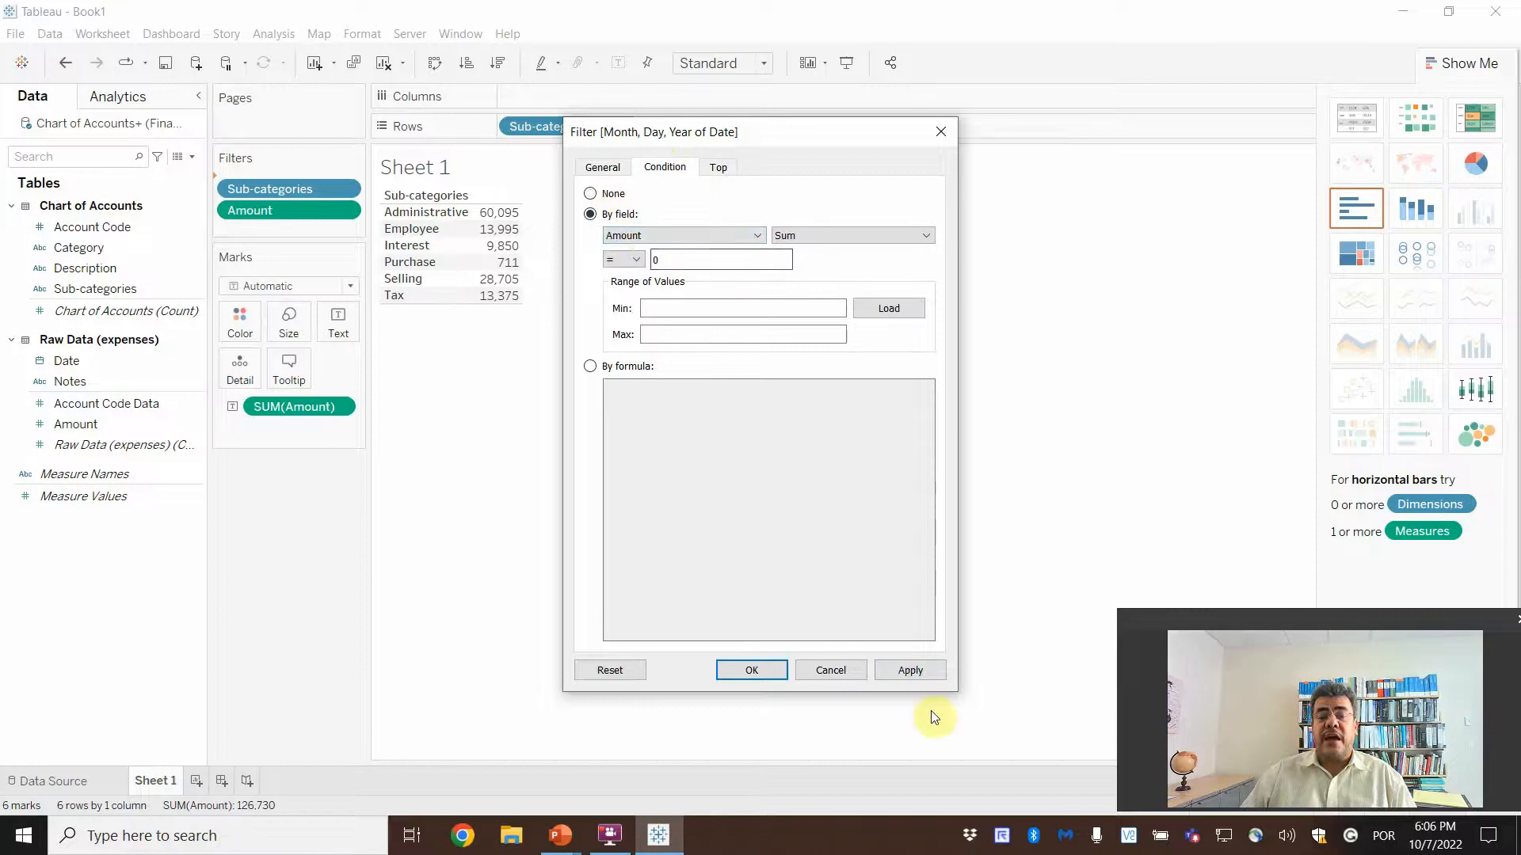
left_click(607, 169)
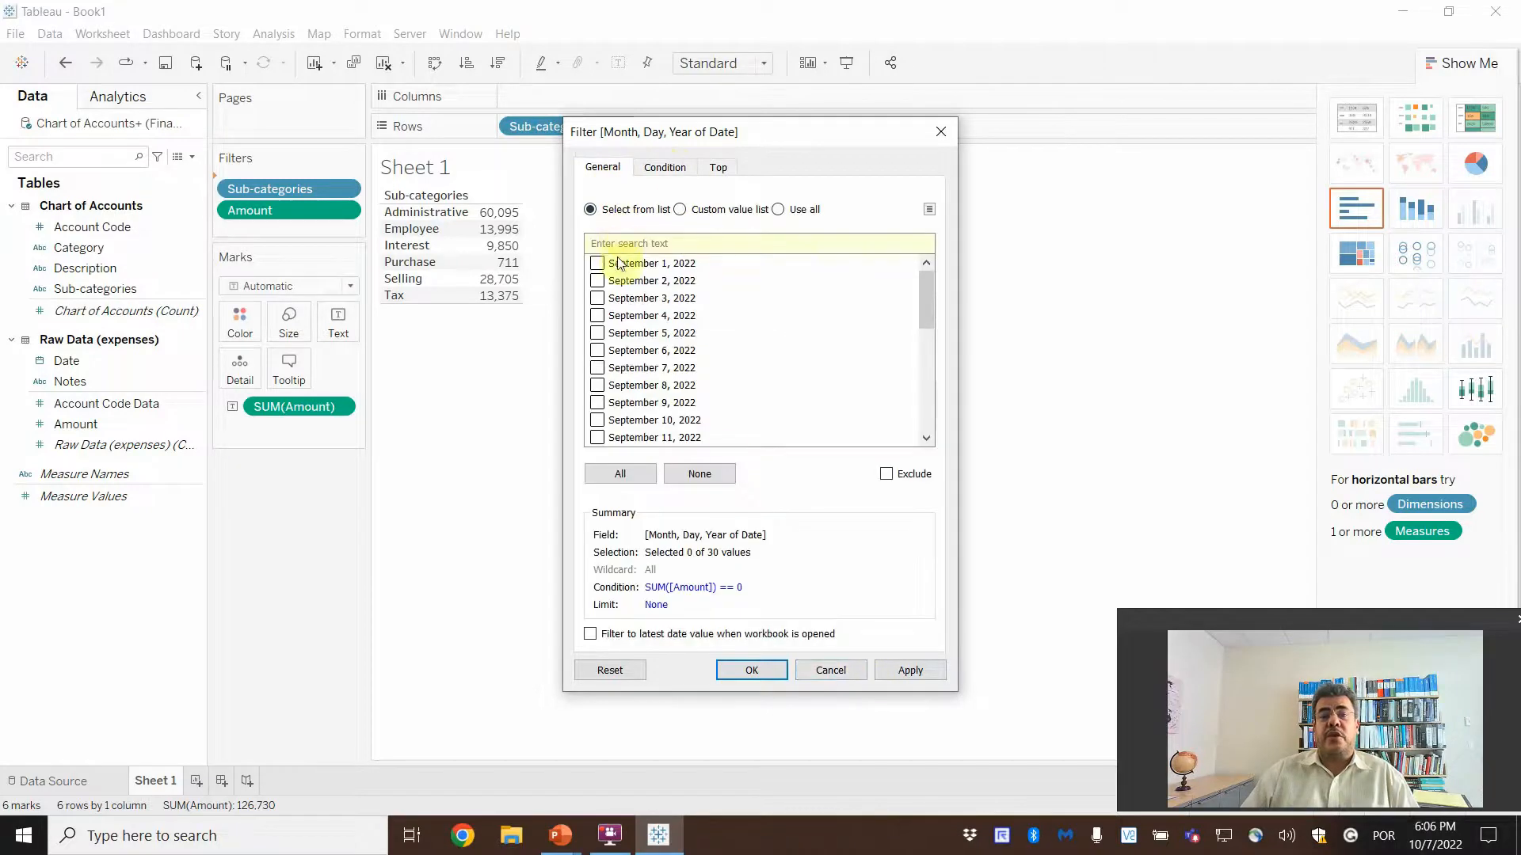
left_click(619, 474)
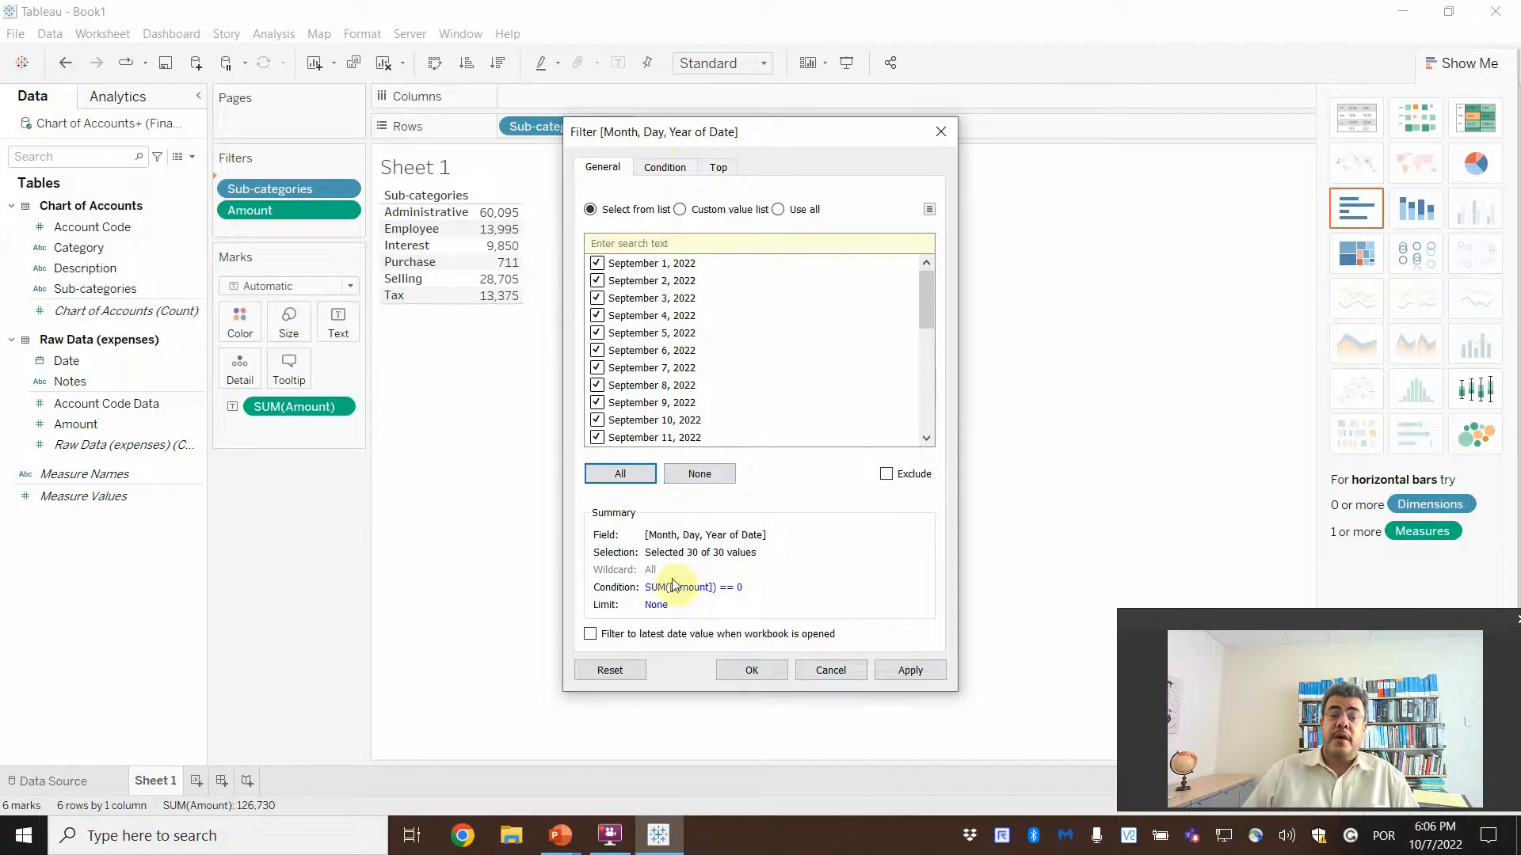
left_click(908, 673)
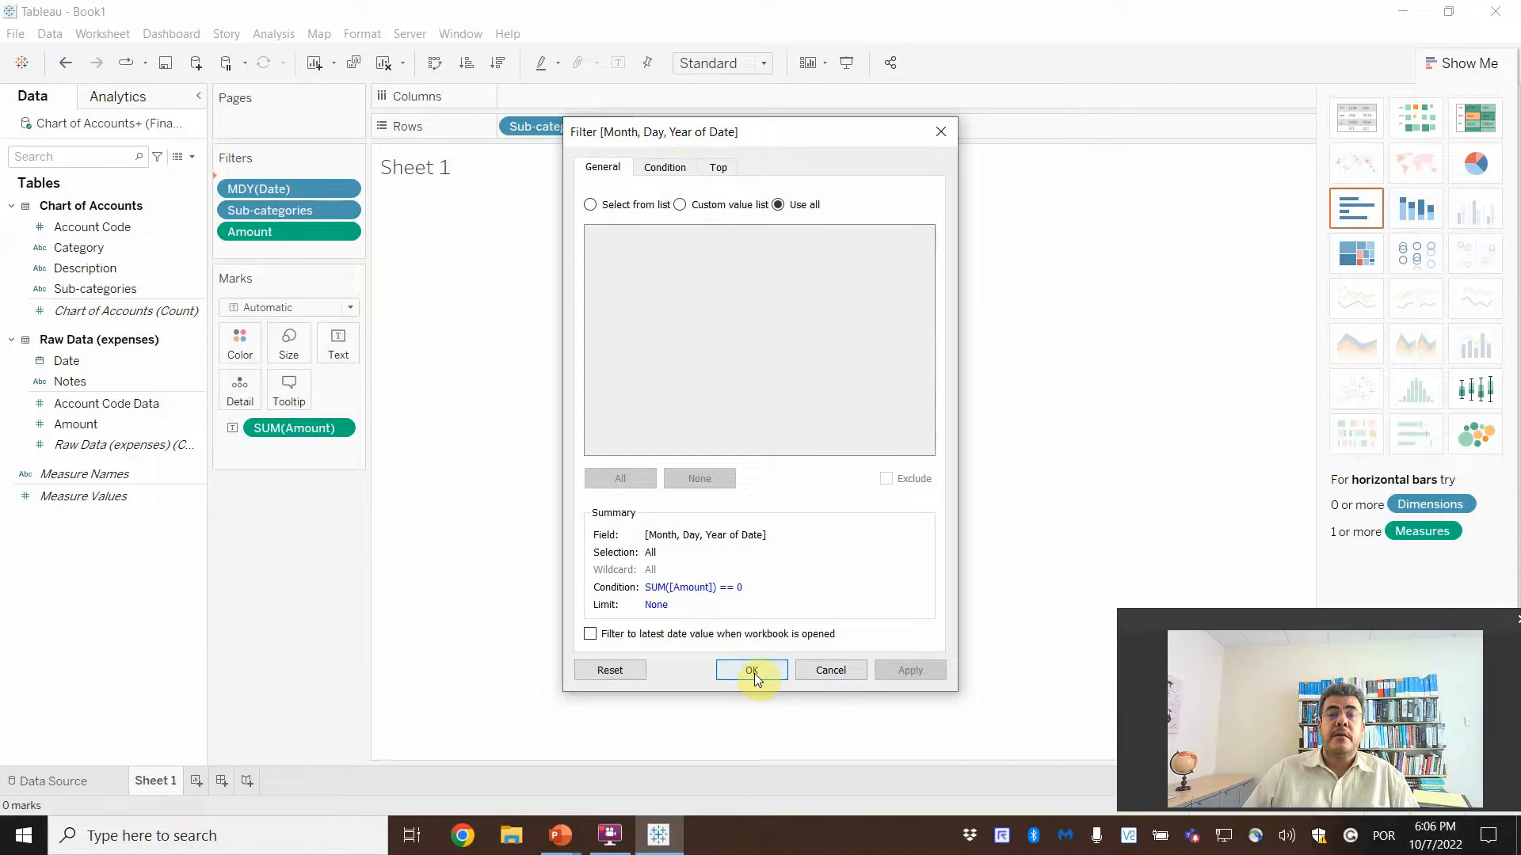
left_click(751, 671)
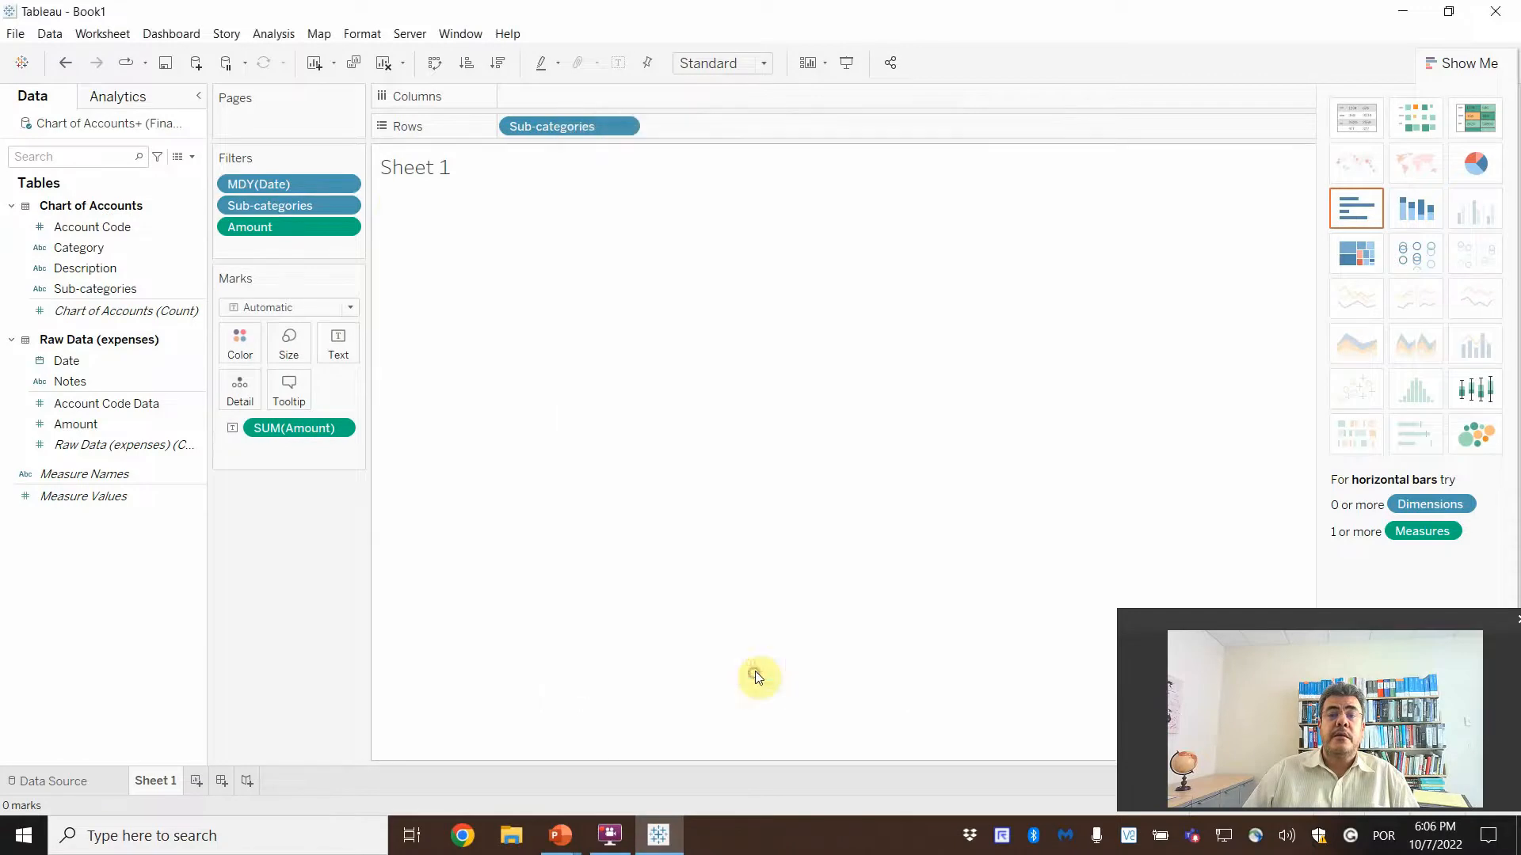
Edit the Date filter to select all dates from the list, leaving the latest date value option off
left_click(343, 185)
left_click(289, 205)
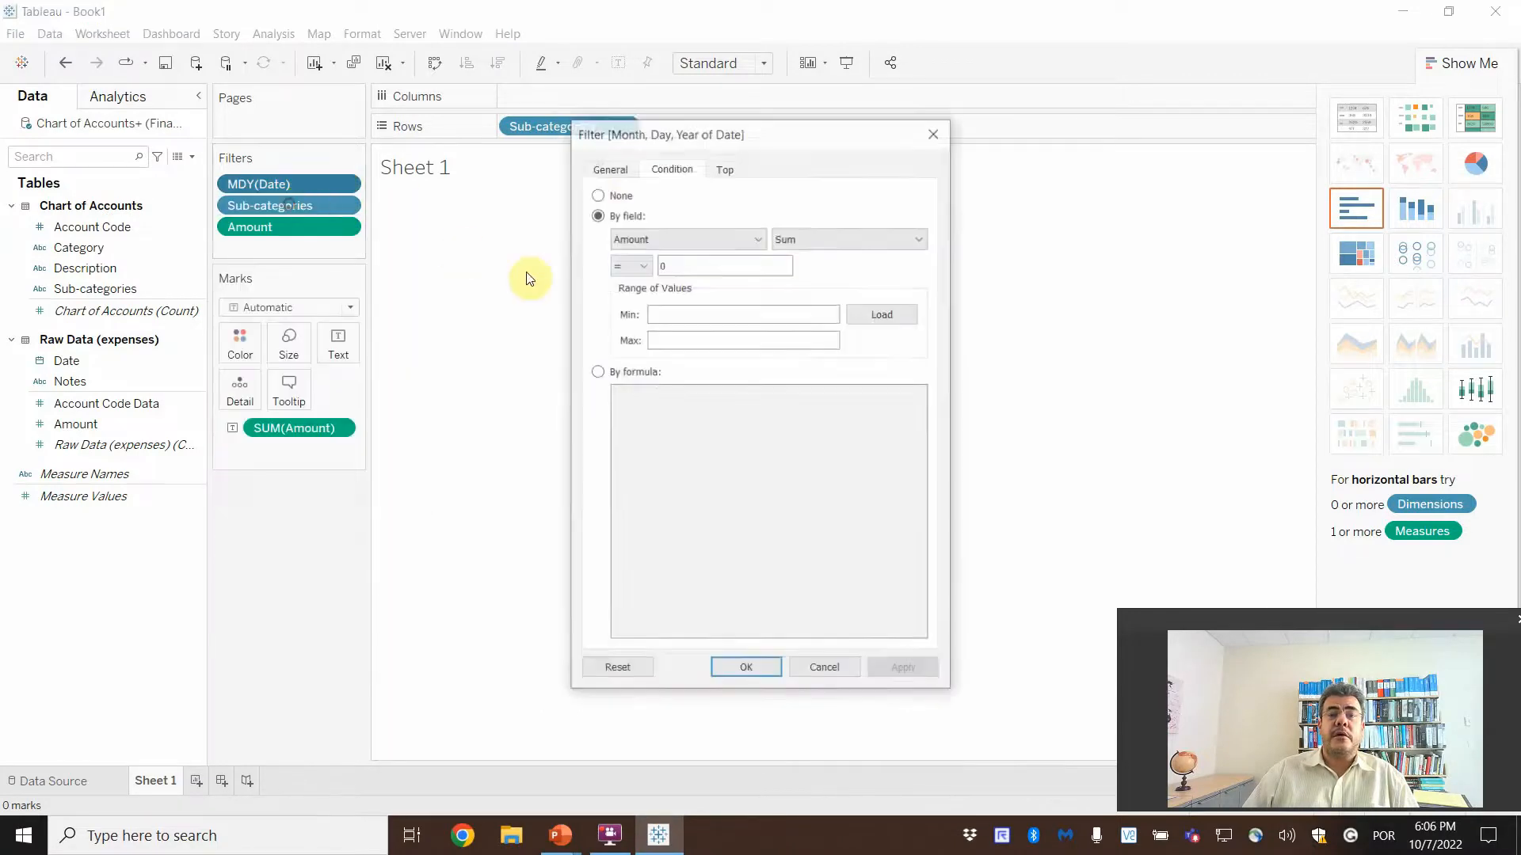
left_click(617, 169)
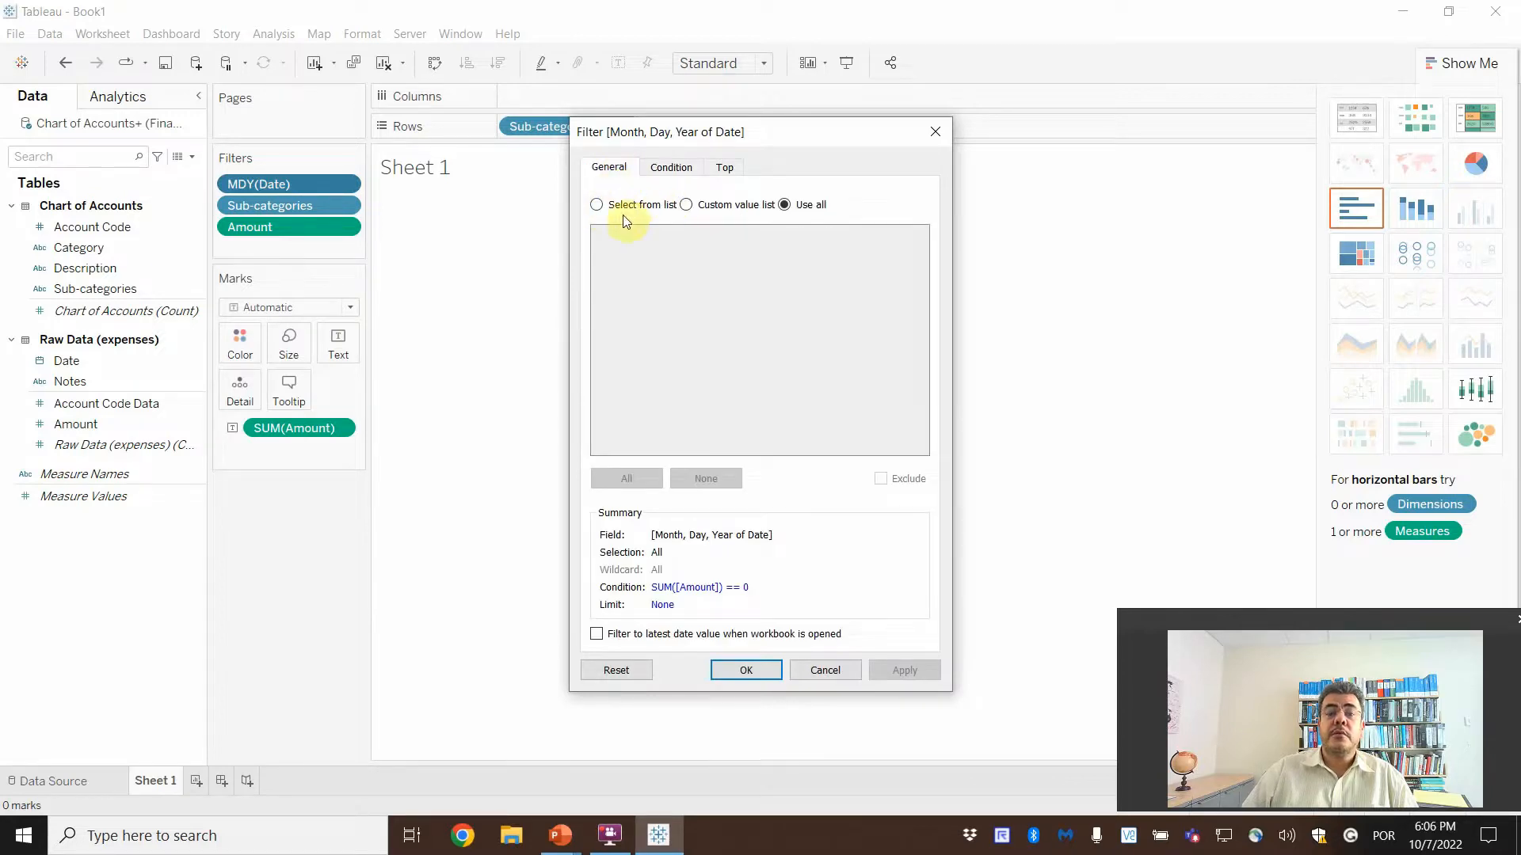
left_click(597, 634)
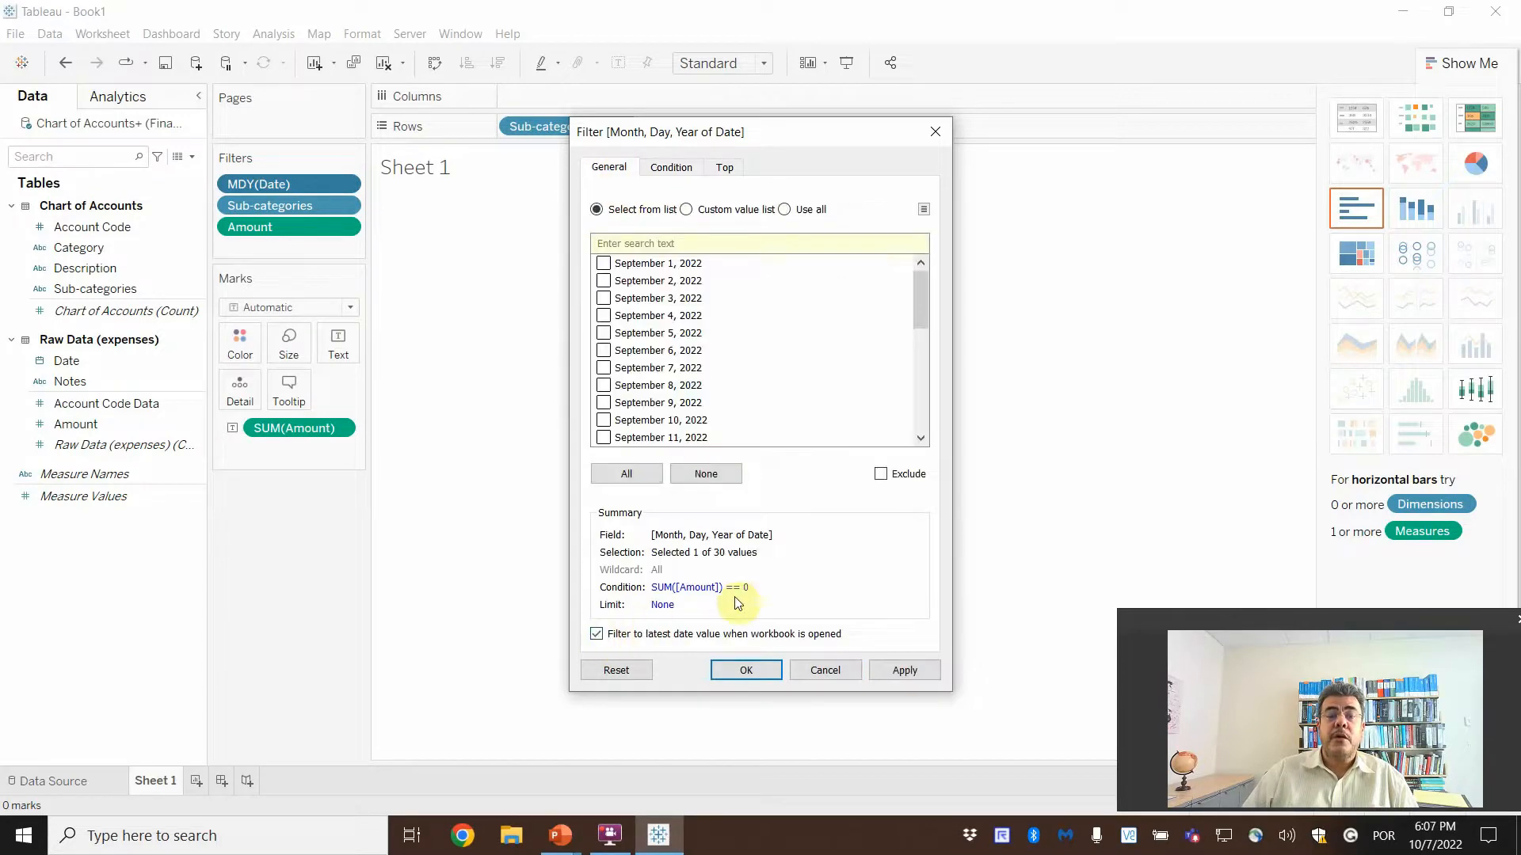
left_click(626, 474)
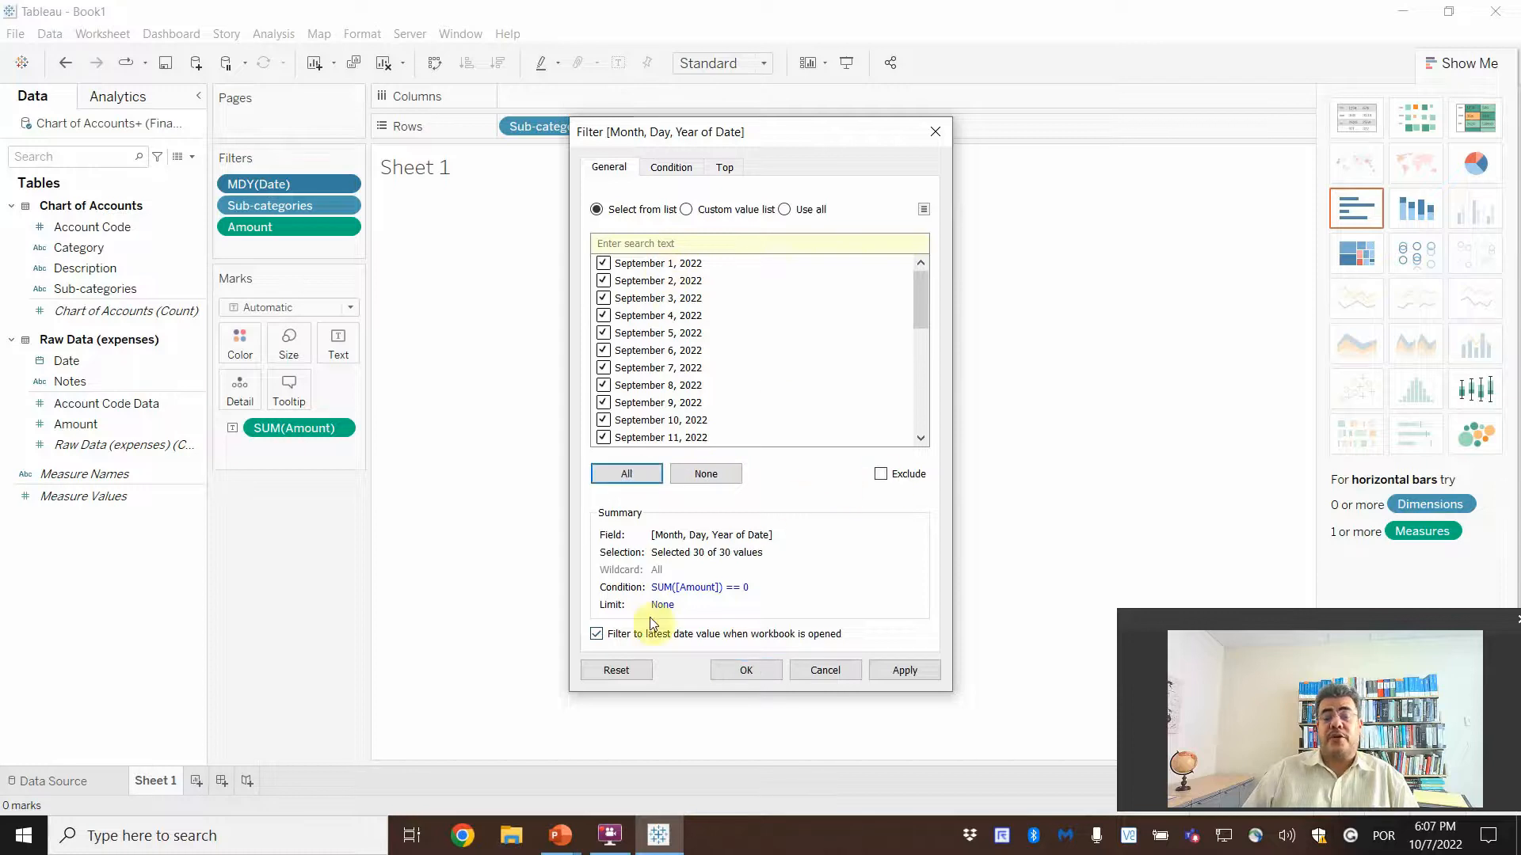
left_click(596, 634)
left_click(904, 670)
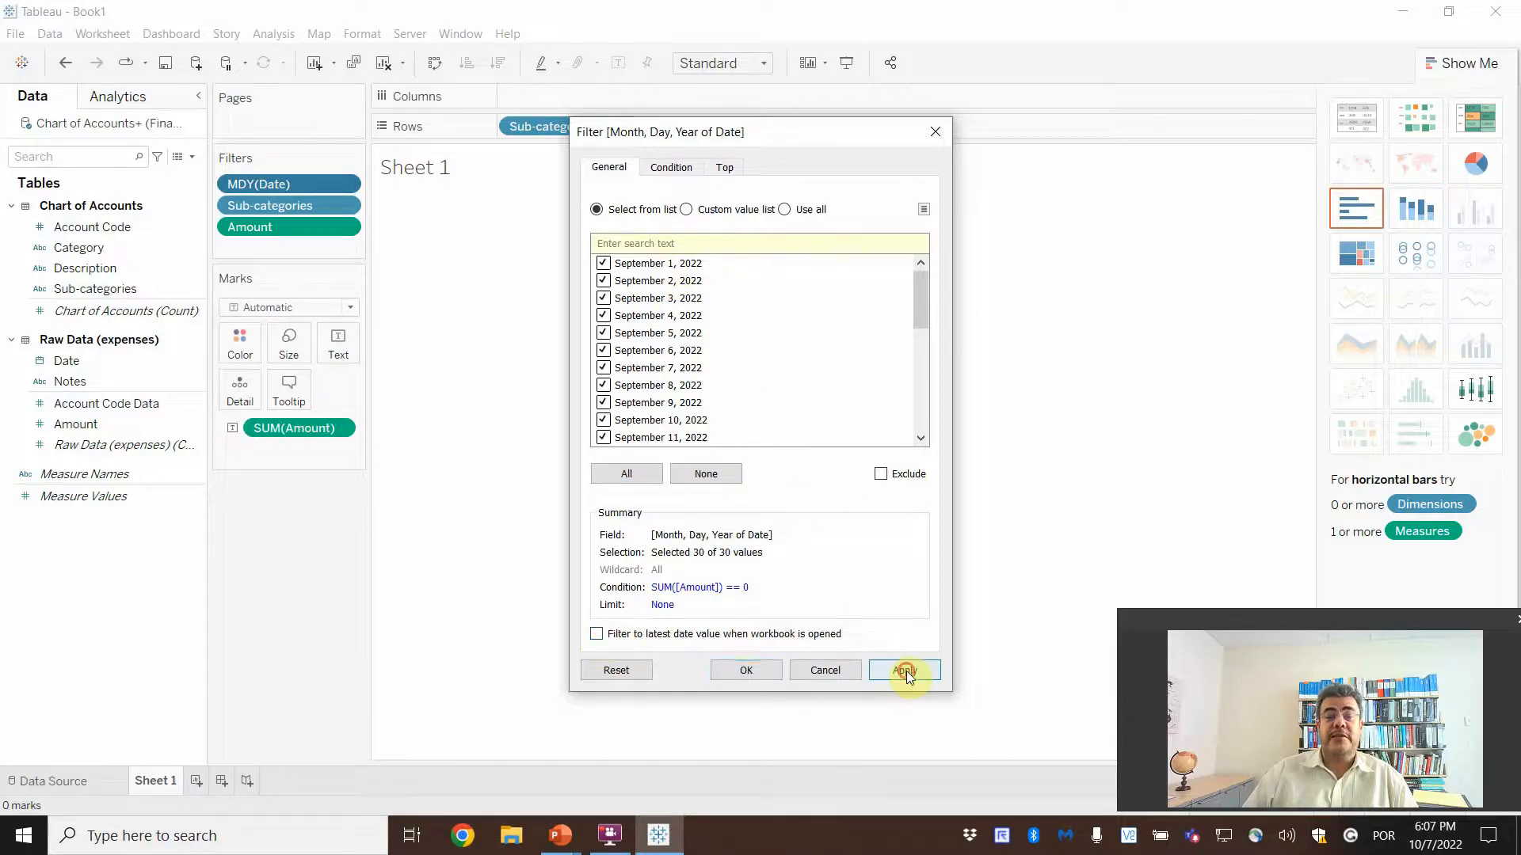
left_click(744, 670)
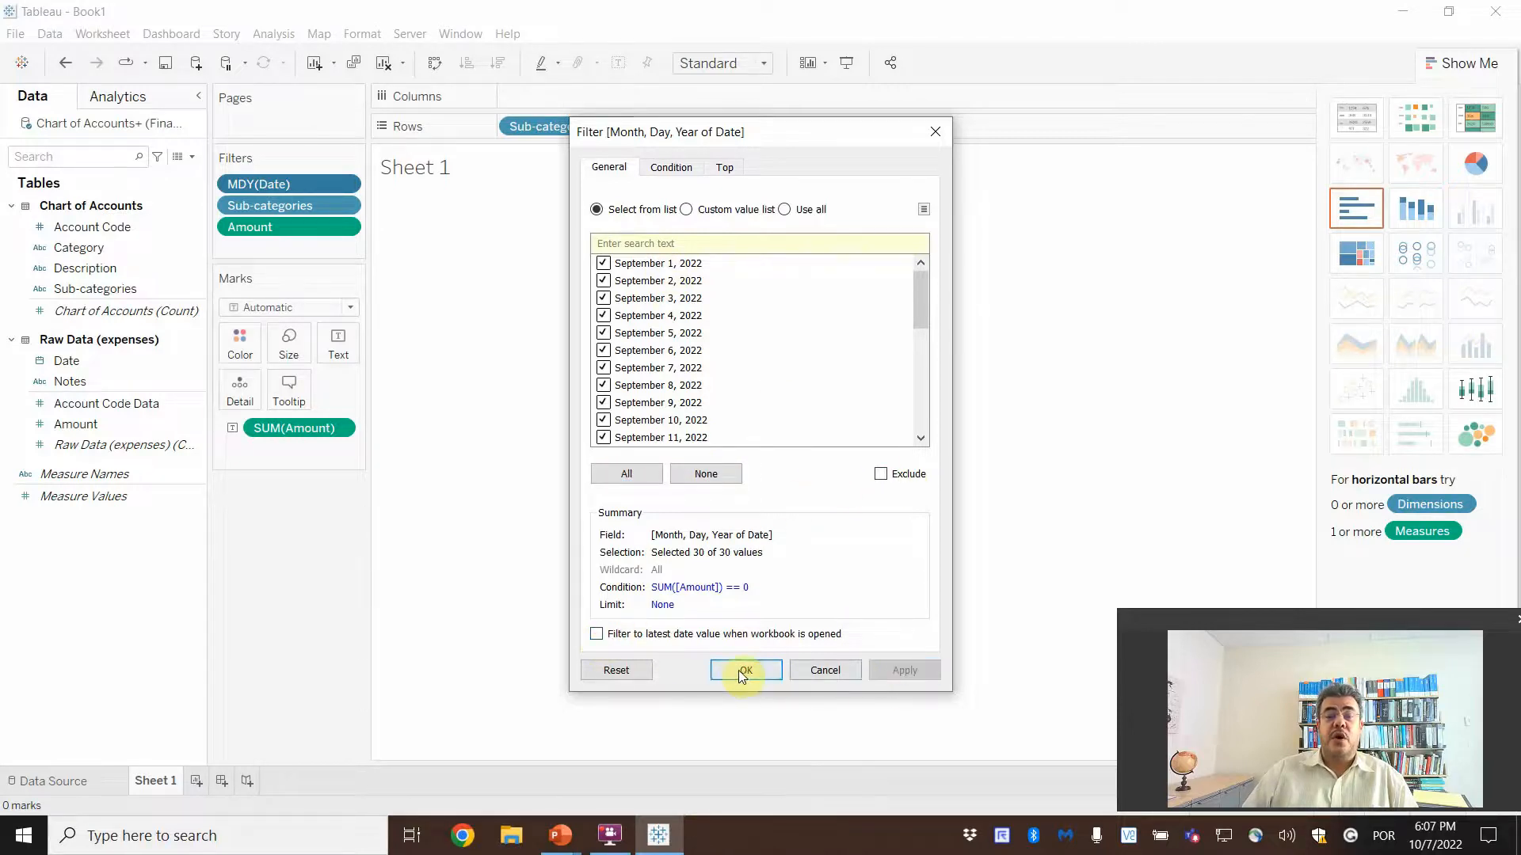
Remove the Date filter from the sheet and take SUM(Amount) off the marks, with the chart suggestions hidden
left_click(1459, 65)
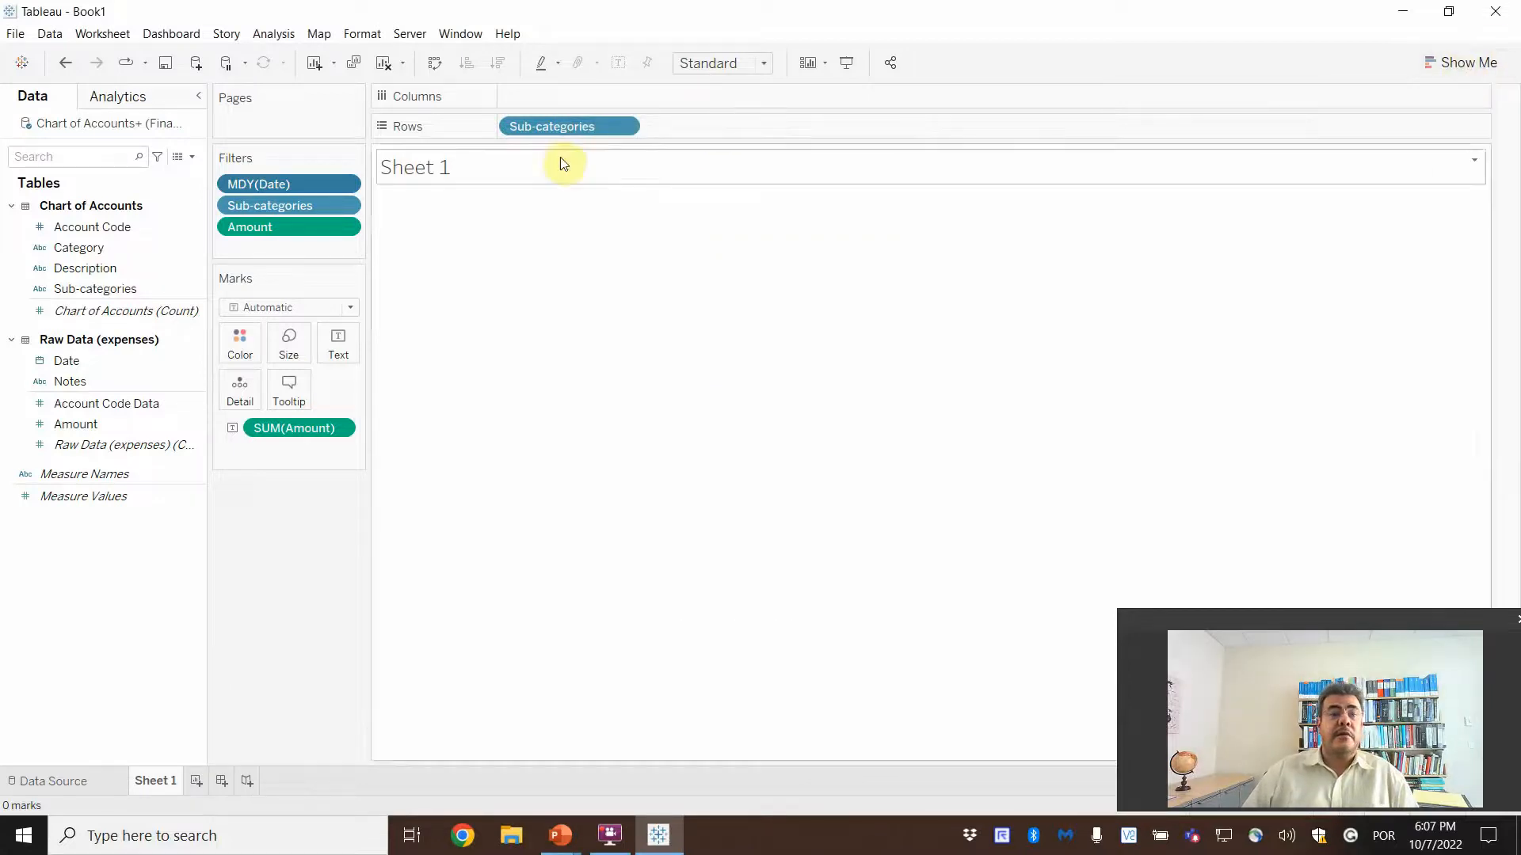
mouse_move(301, 431)
left_mouse_down()
mouse_move(583, 102)
mouse_move(337, 363)
mouse_move(301, 428)
left_mouse_up()
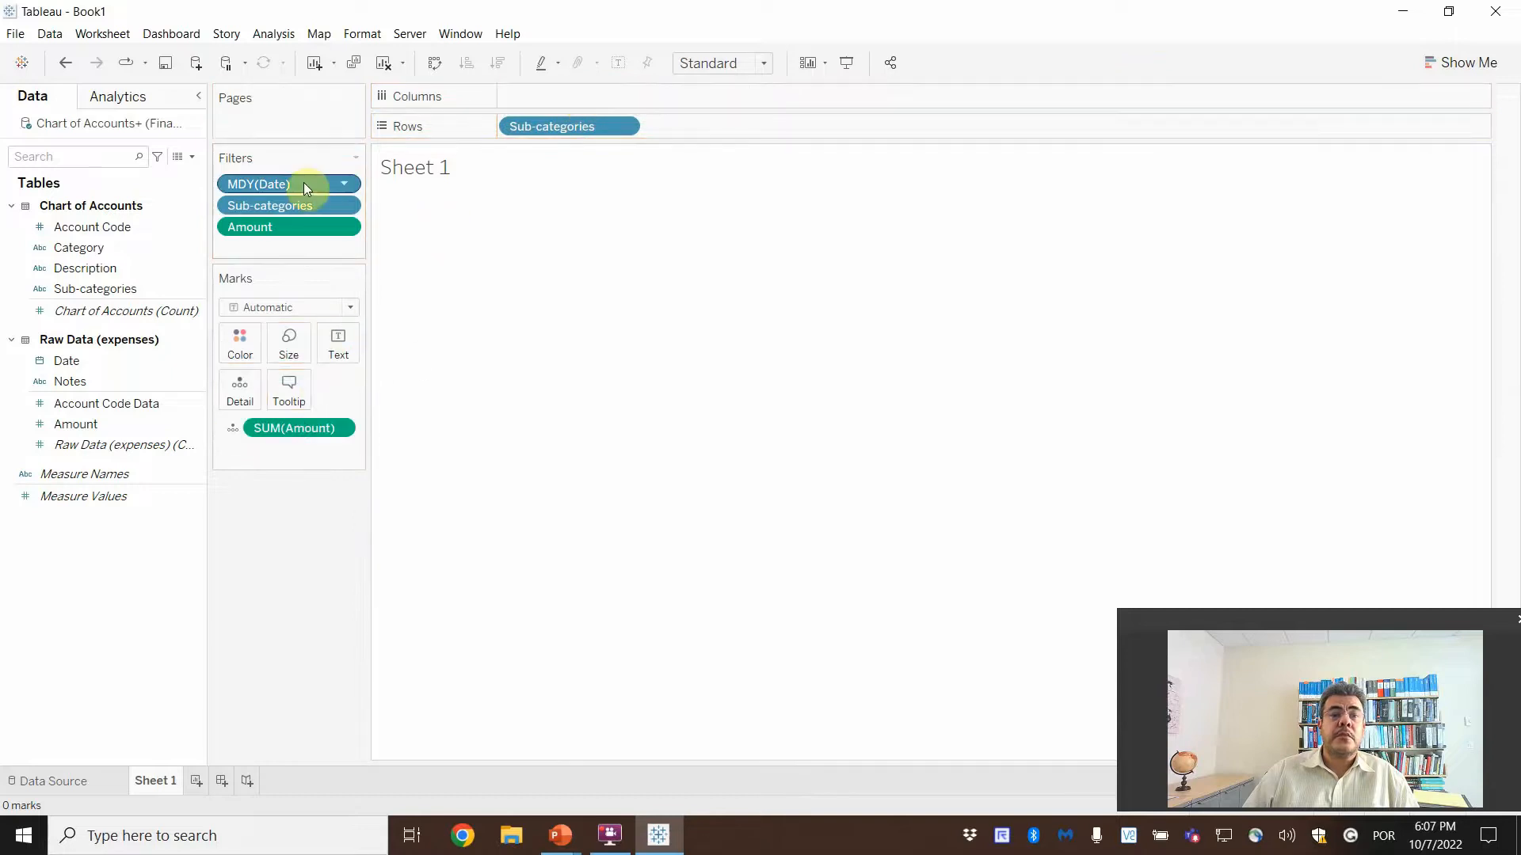
left_click_drag(302, 183, 131, 616)
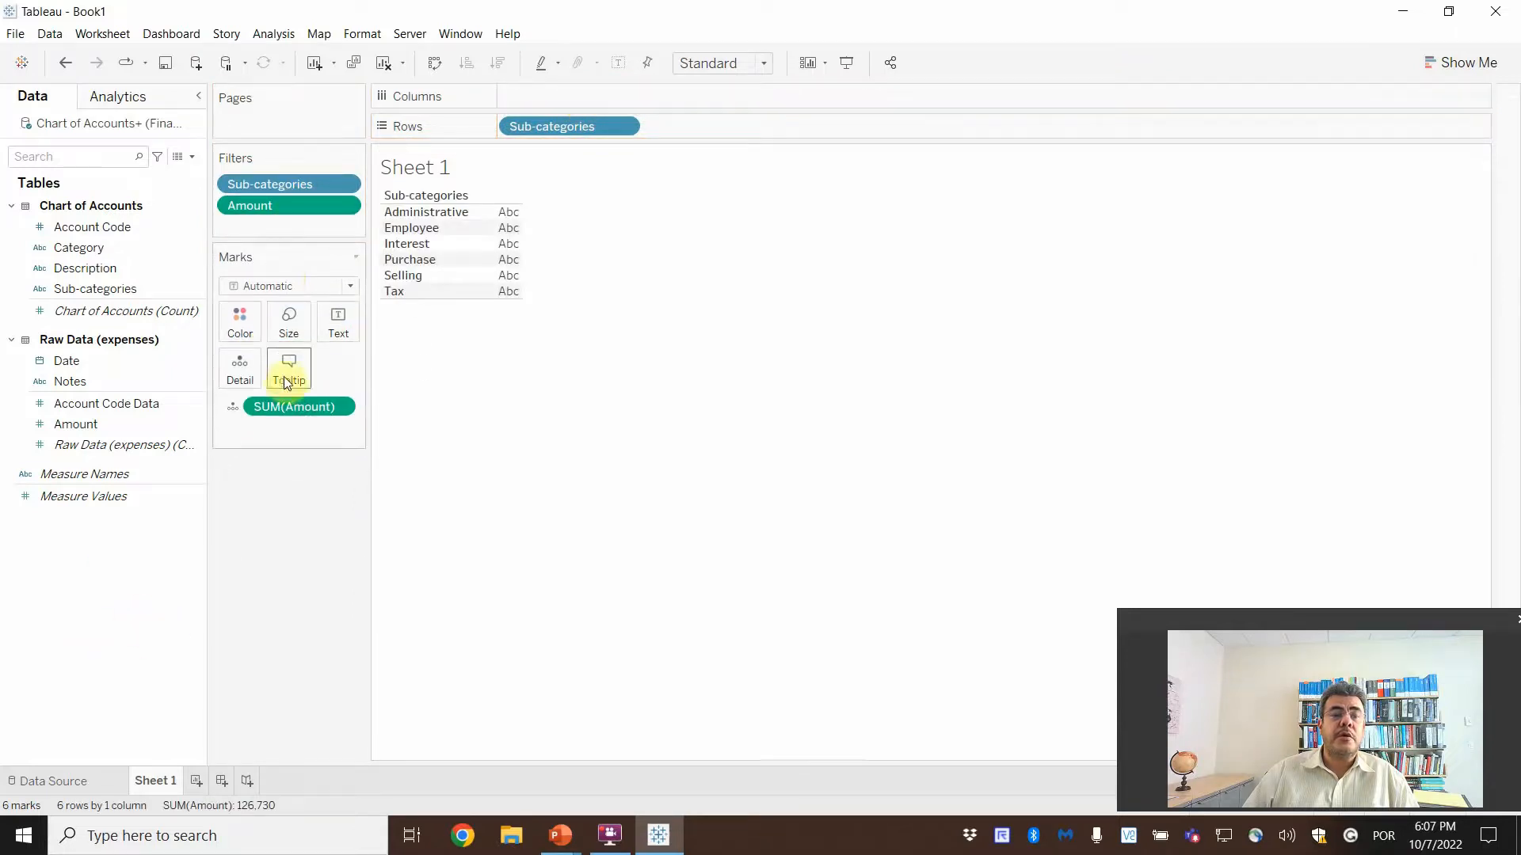
left_click_drag(298, 406, 213, 468)
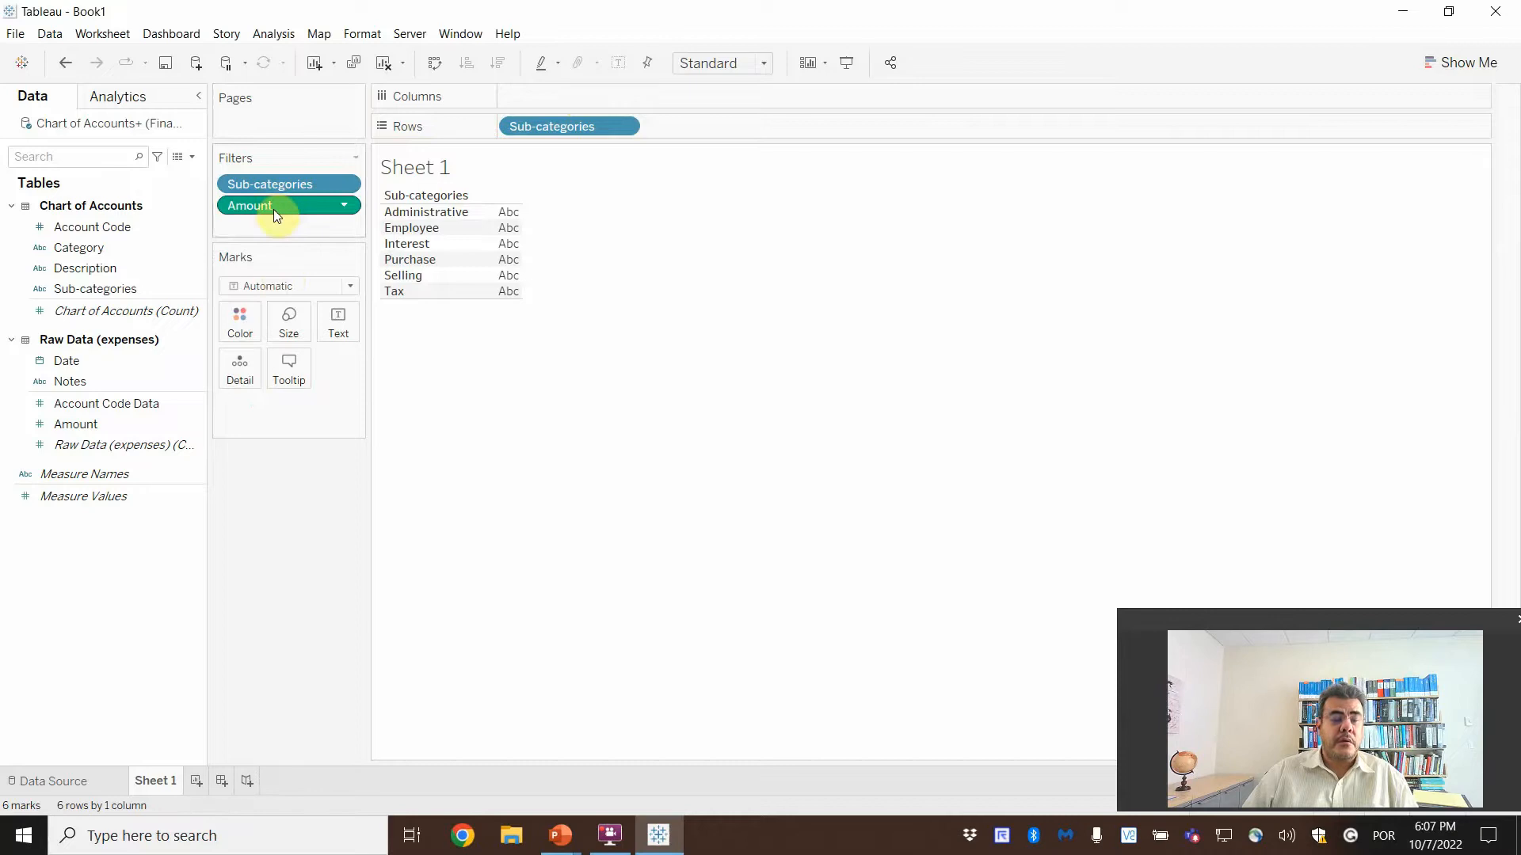
Undo the recent sheet changes back to the unfiltered horizontal bar chart of Amount by Sub-categories
key("ctrl+z")
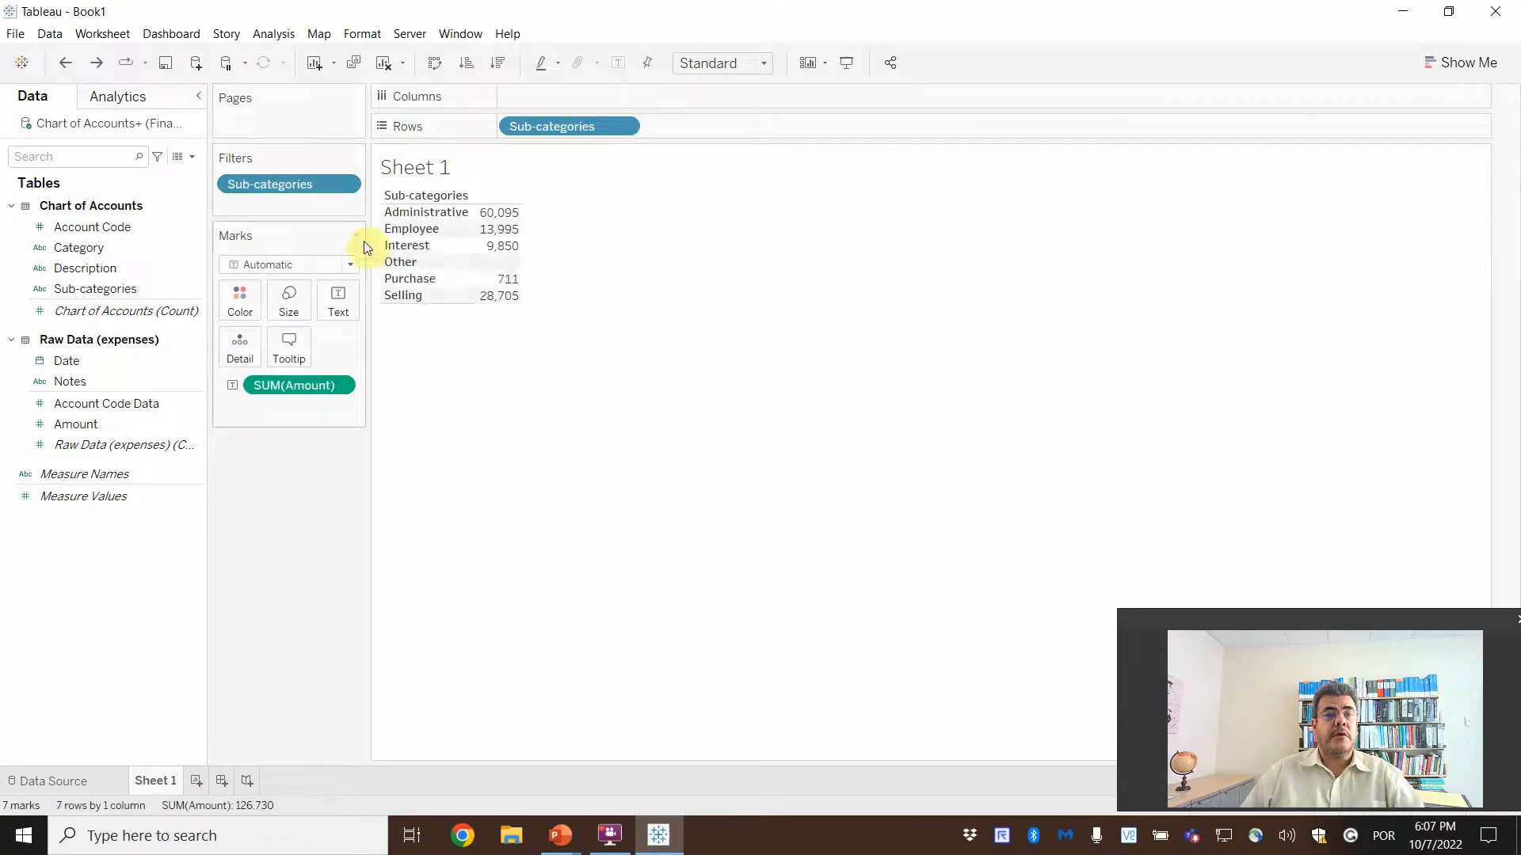
key("ctrl+y")
key("ctrl+z")
key("ctrl+y")
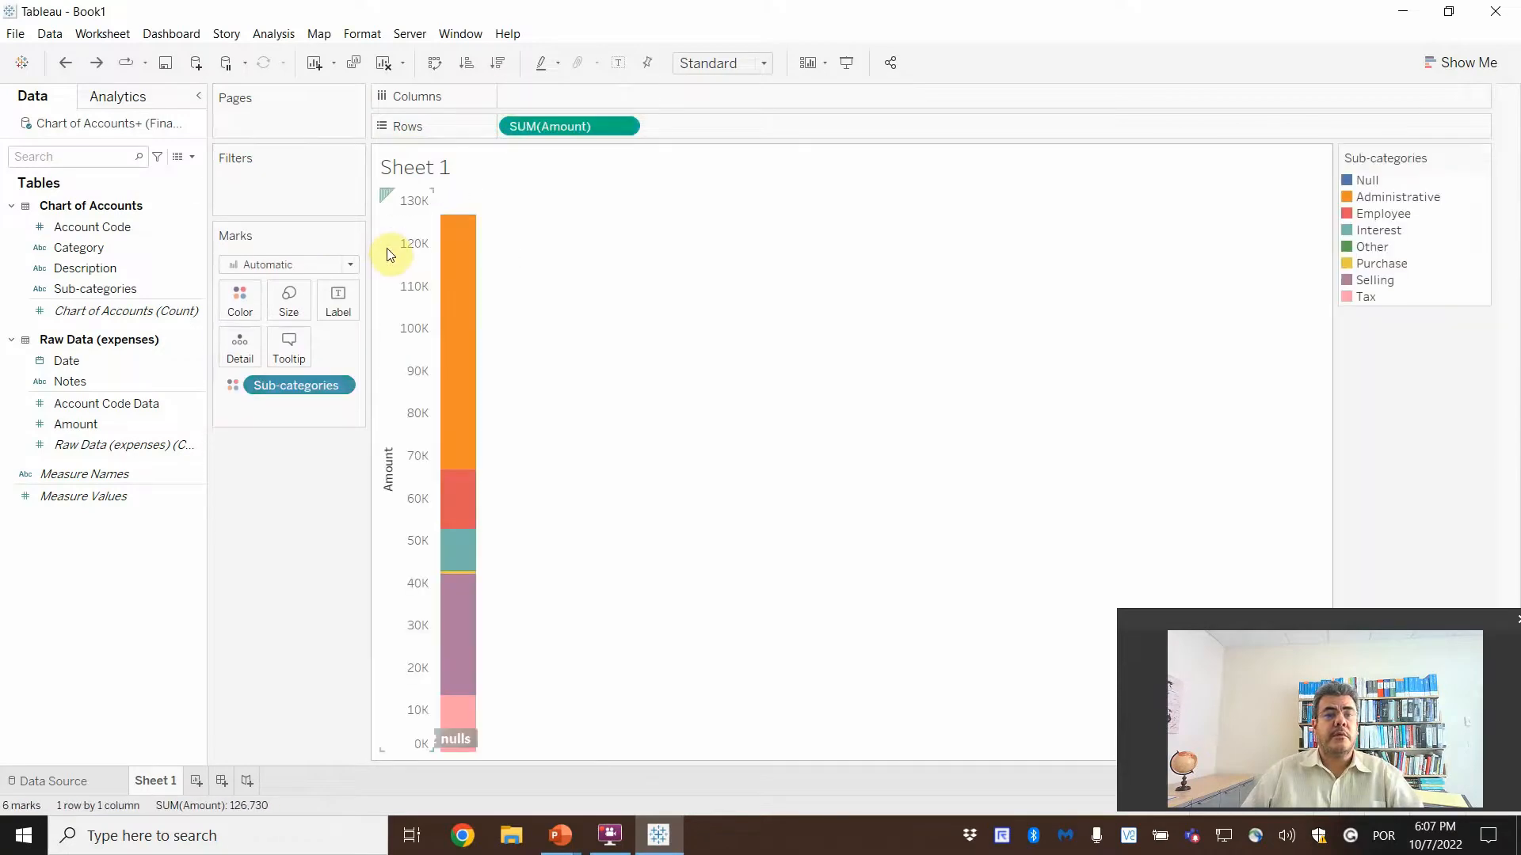
key("ctrl+y")
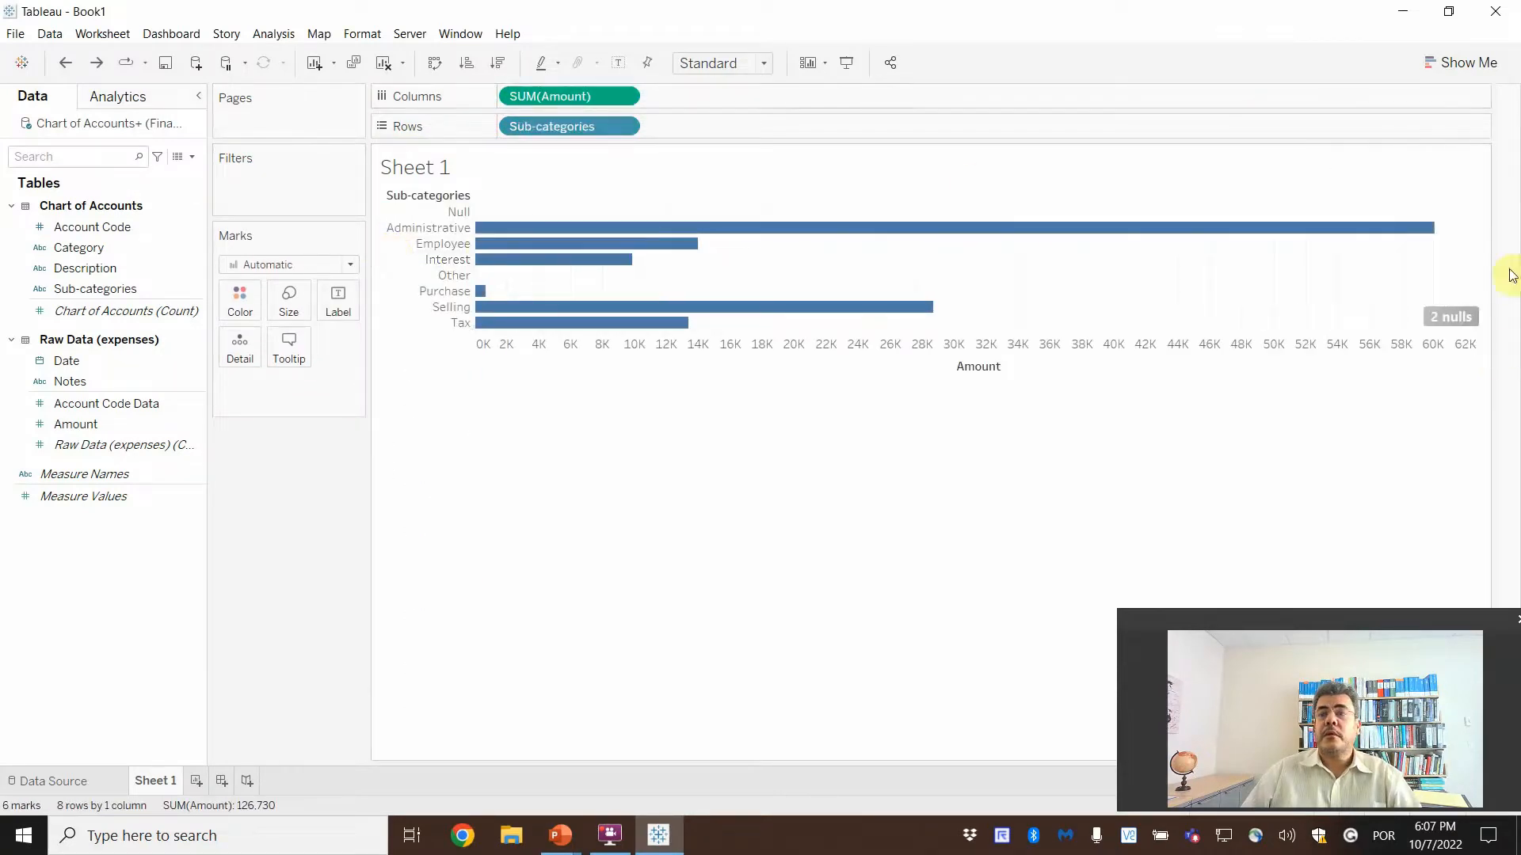
Filter the null Amount values out of the bar chart and change the view to a text table
left_click(1461, 317)
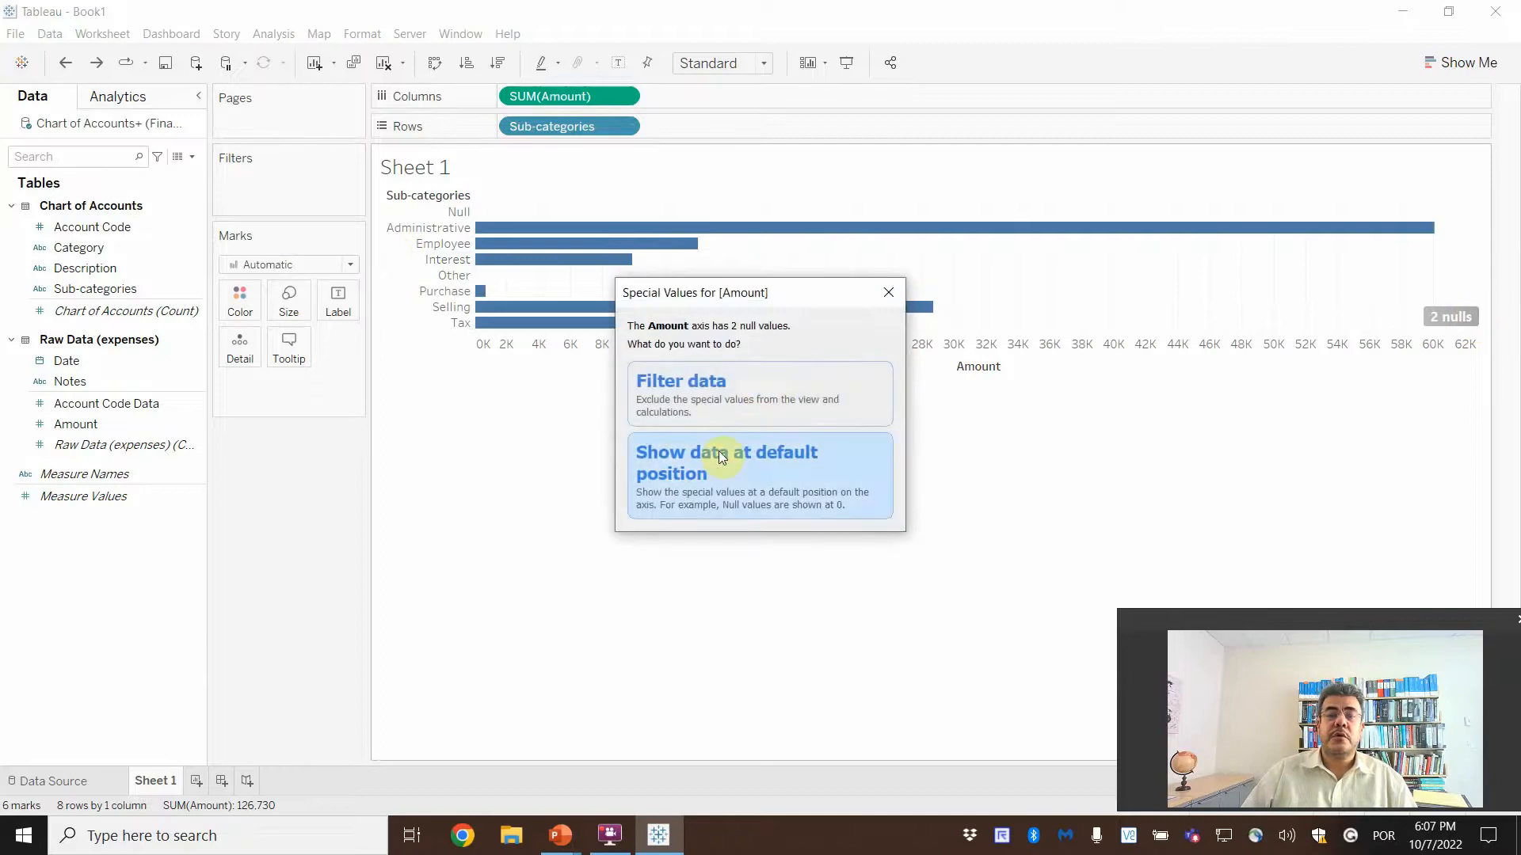
left_click(702, 382)
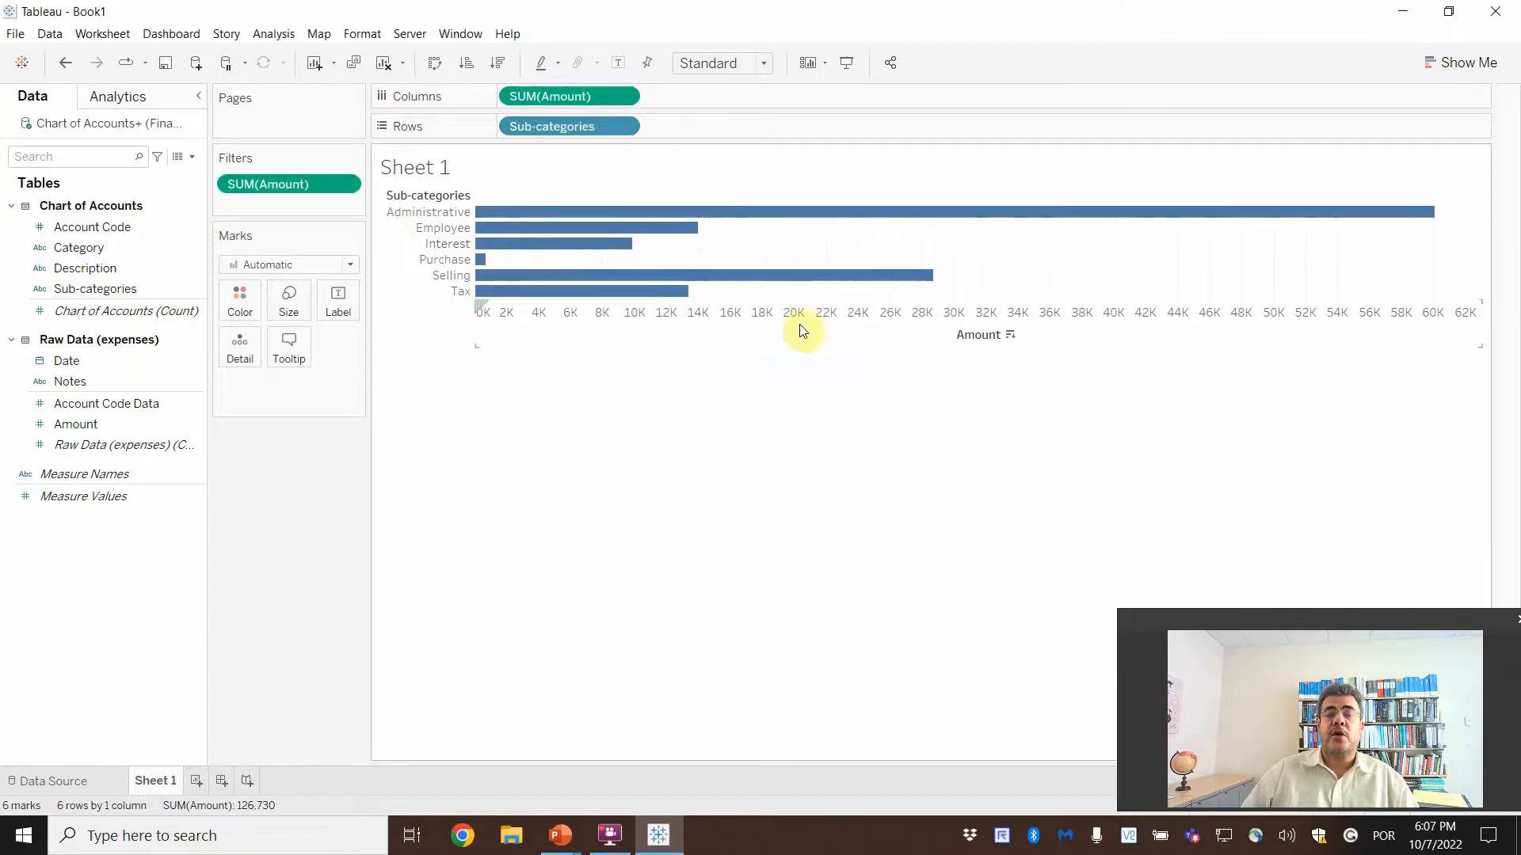
left_click(1492, 64)
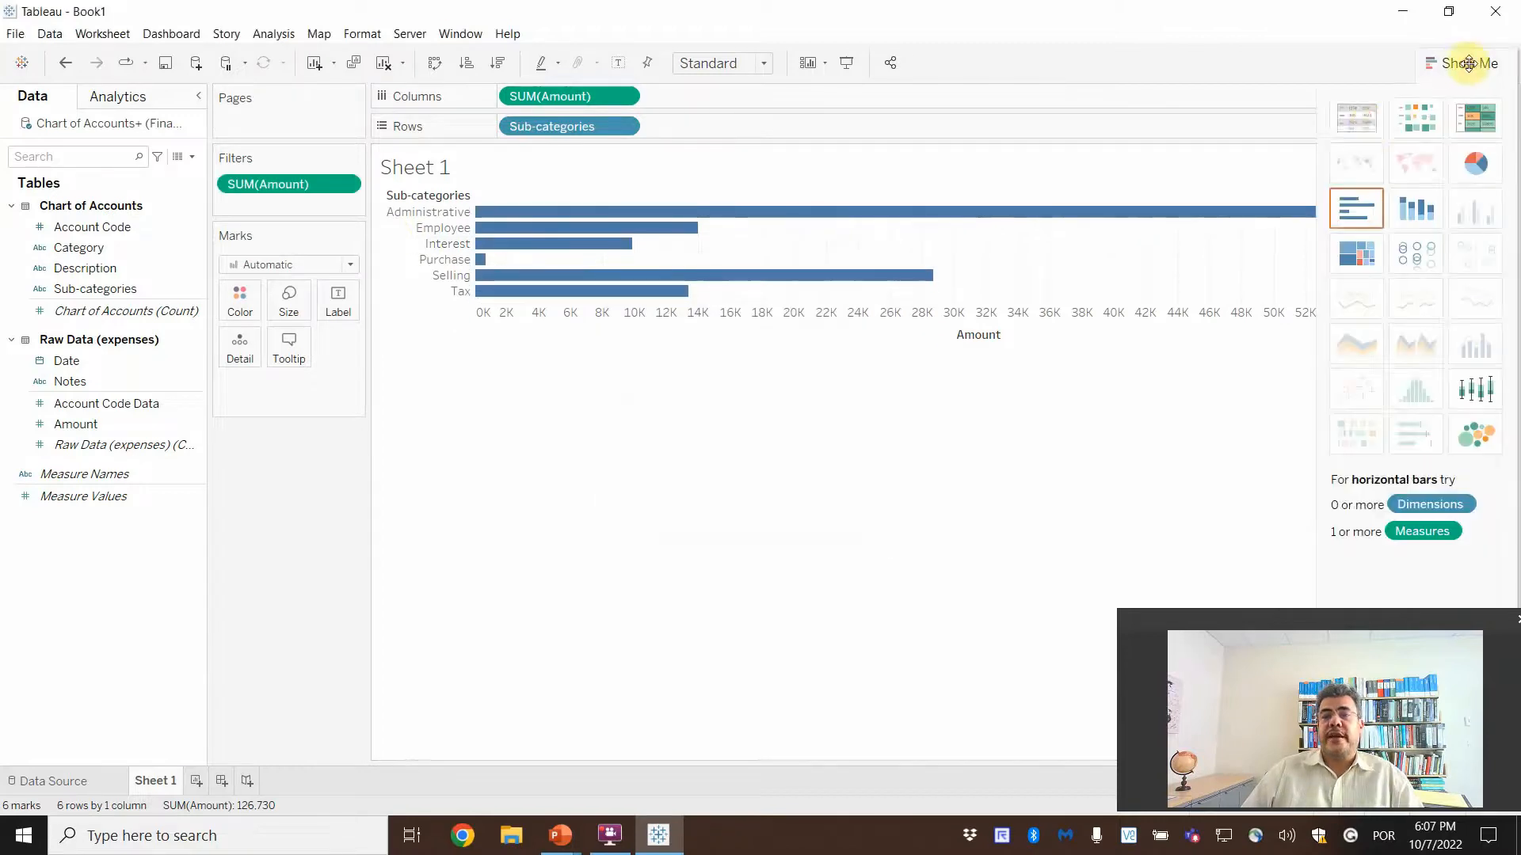
left_click(1357, 119)
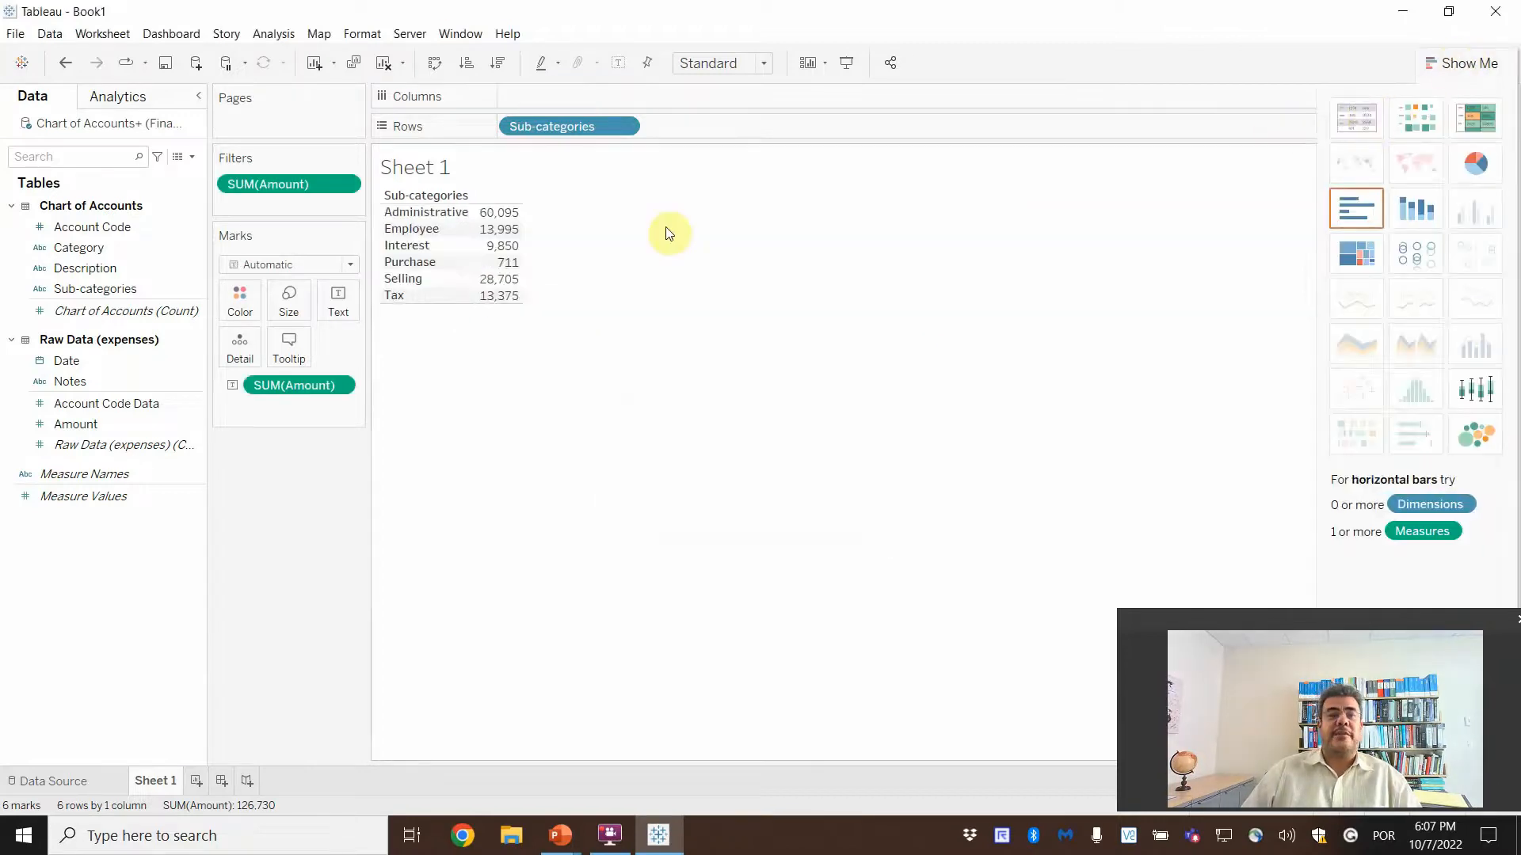
Edit the SUM(Amount) filter and apply it with the Special option Non-null values
left_click(343, 184)
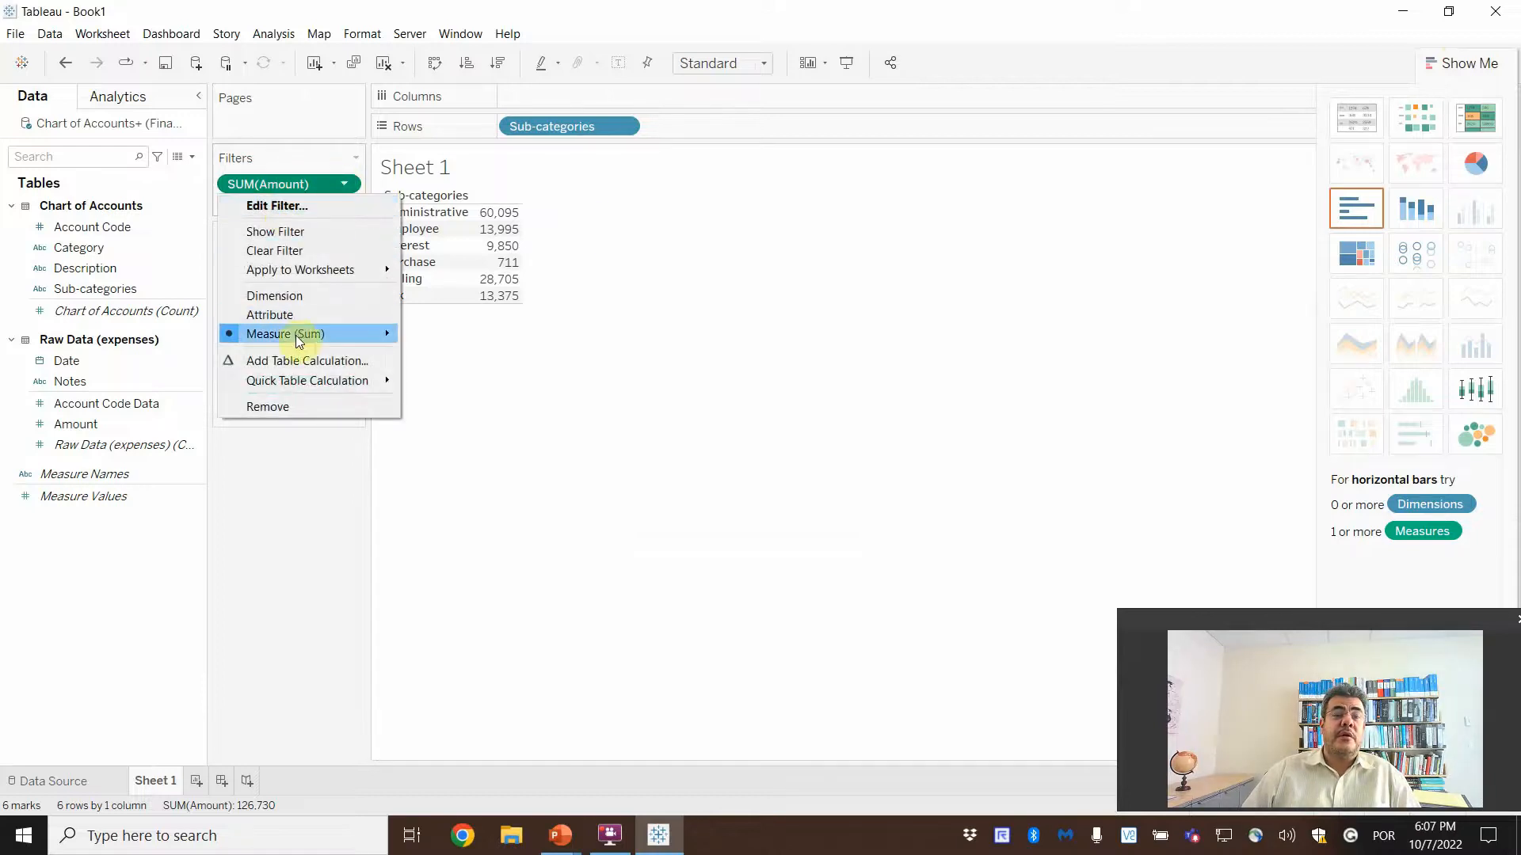
mouse_move(301, 332)
left_click(293, 206)
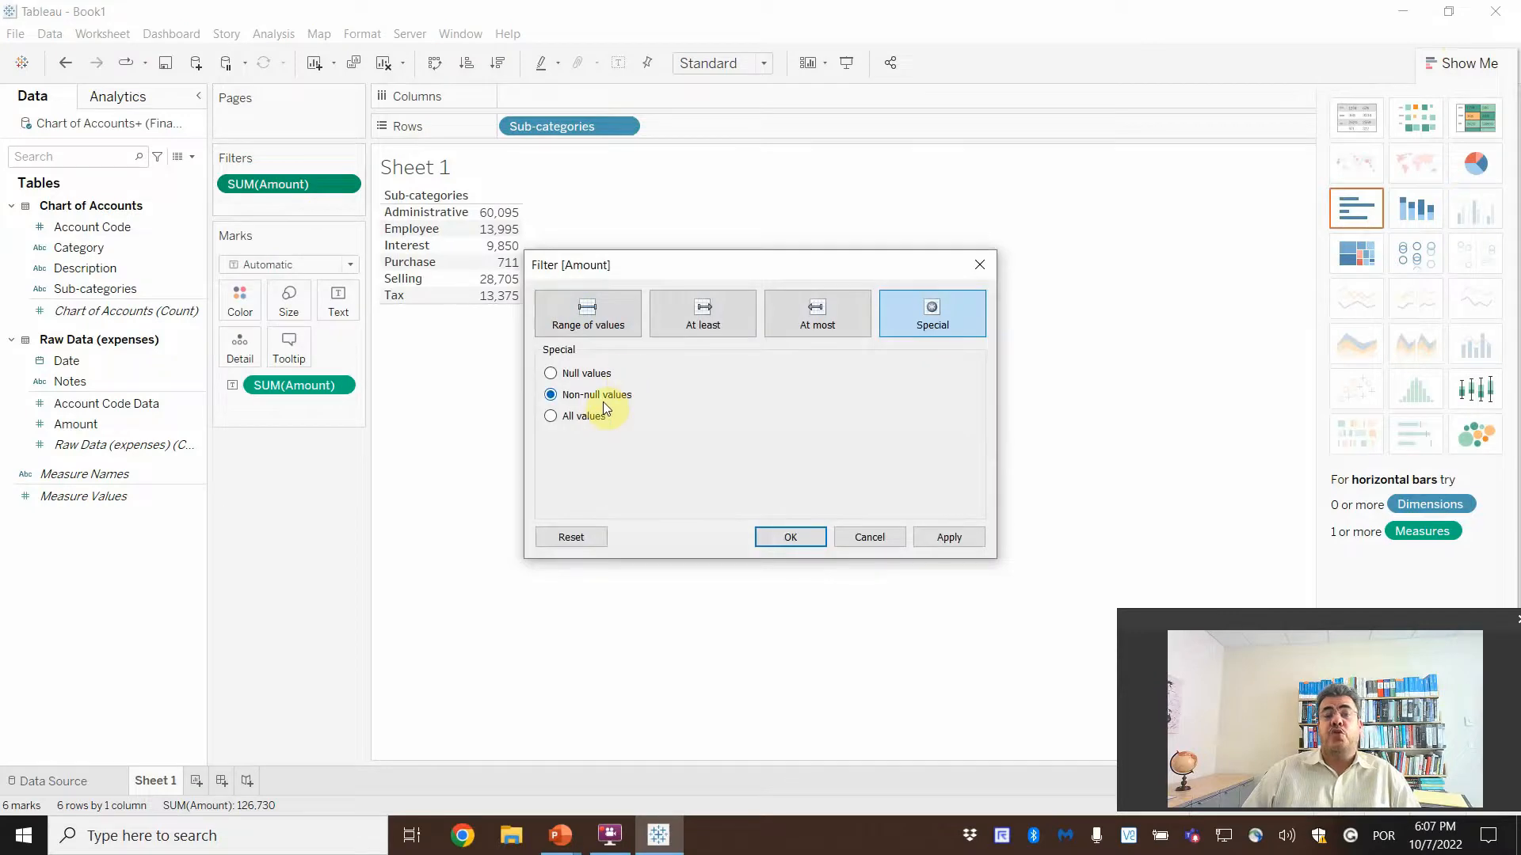
left_click(951, 537)
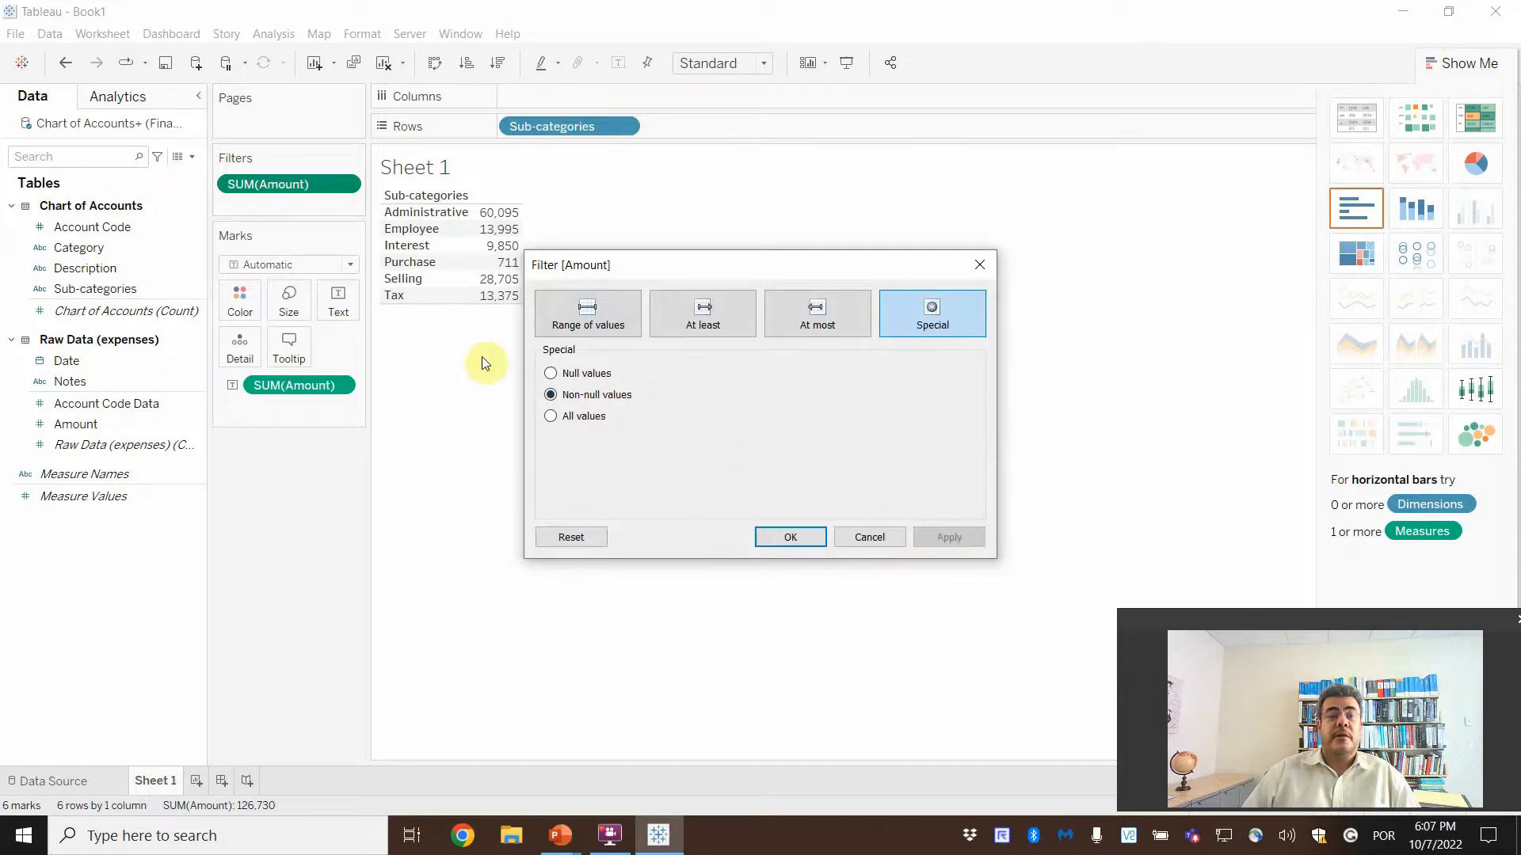
left_click(790, 537)
Add a Category filter that keeps only Expenses, apply it, and hide the chart suggestions
left_click(92, 252)
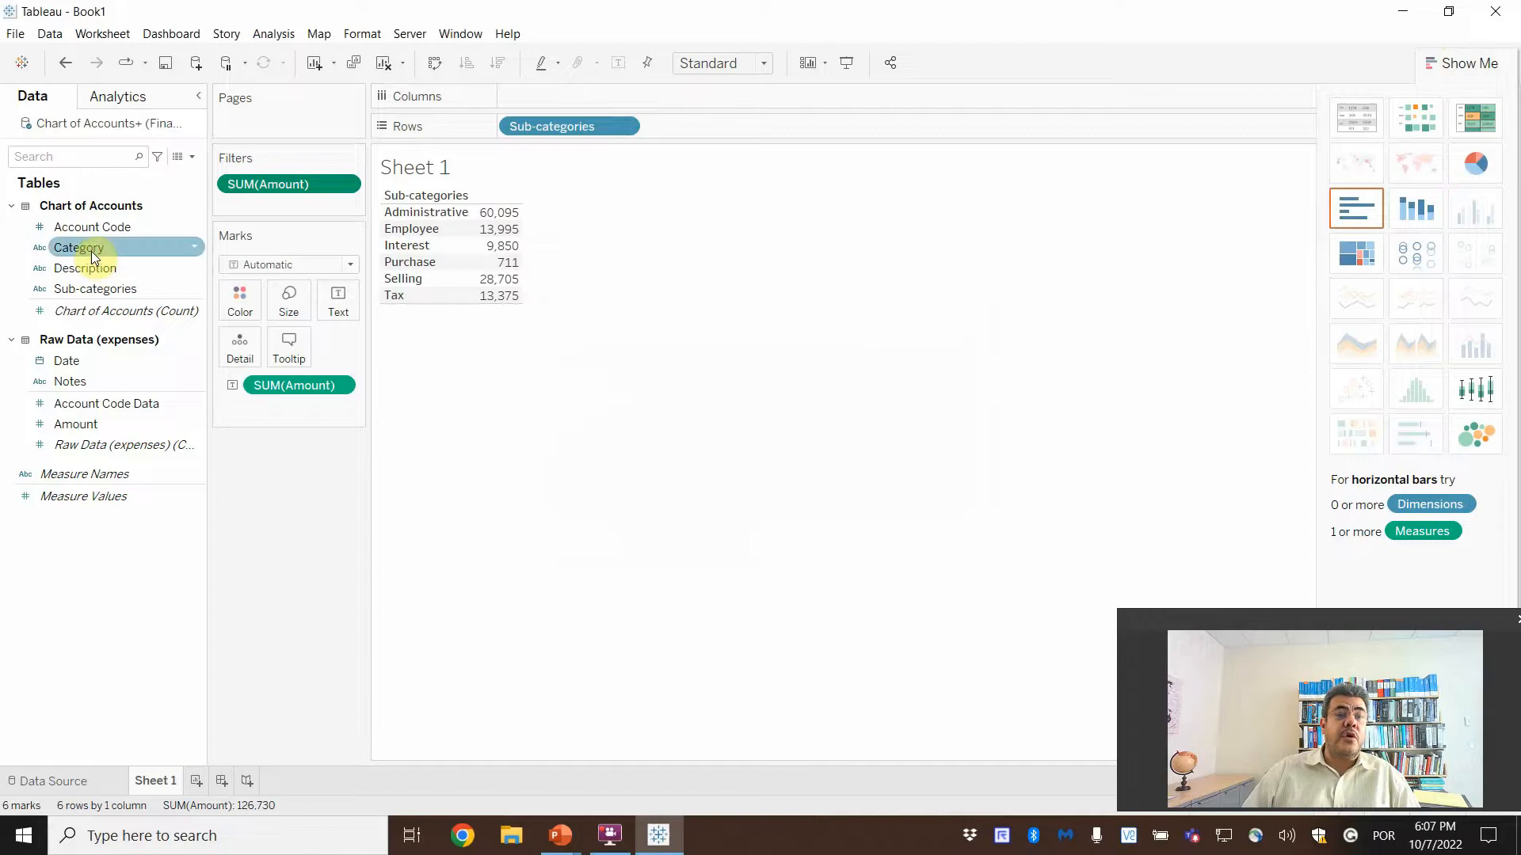
left_click_drag(92, 253, 250, 209)
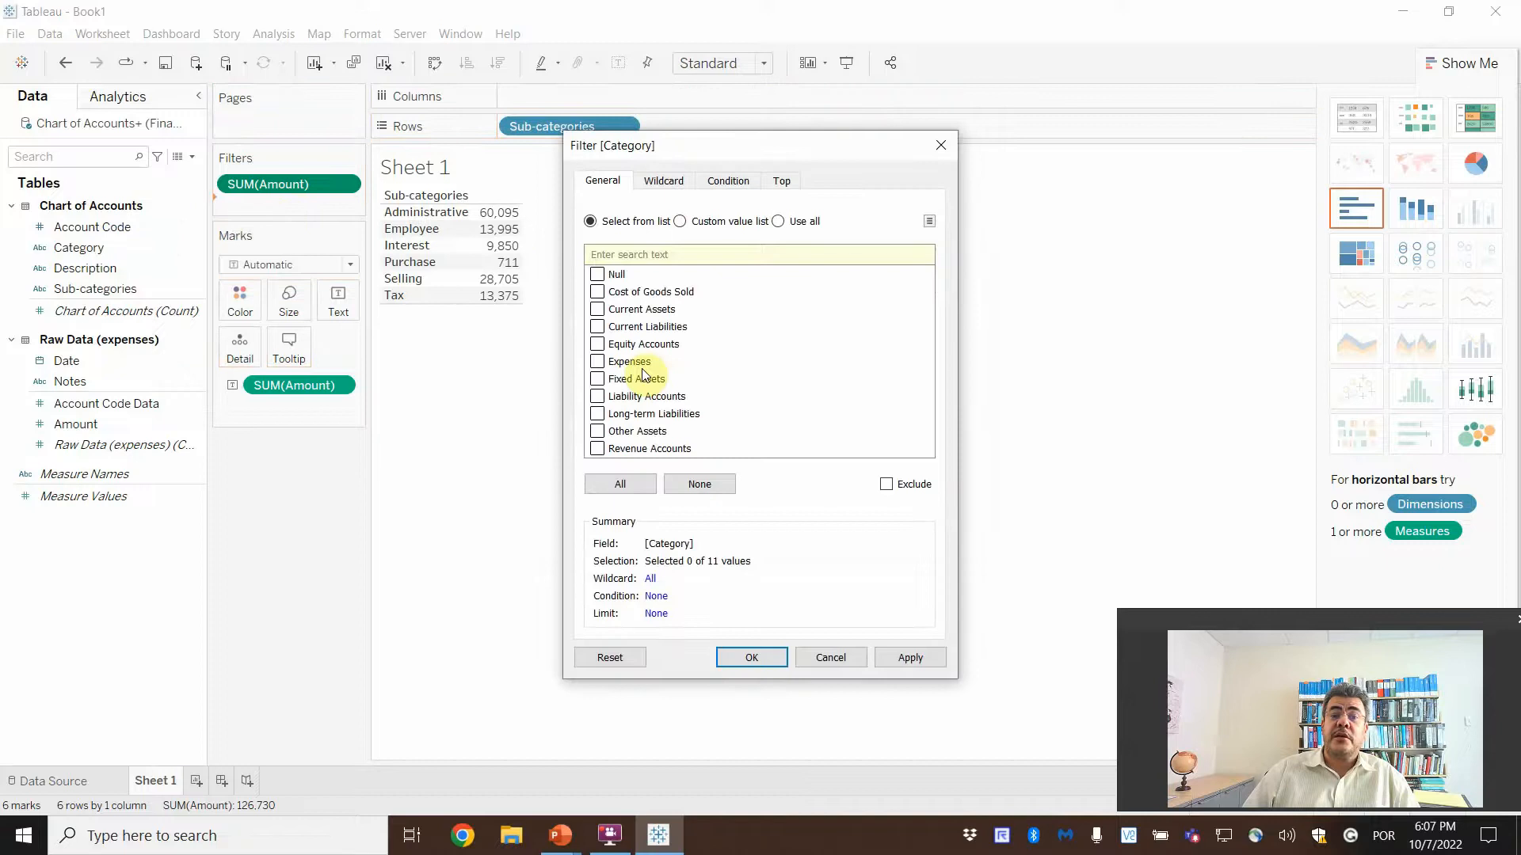
left_click(598, 364)
left_click(597, 362)
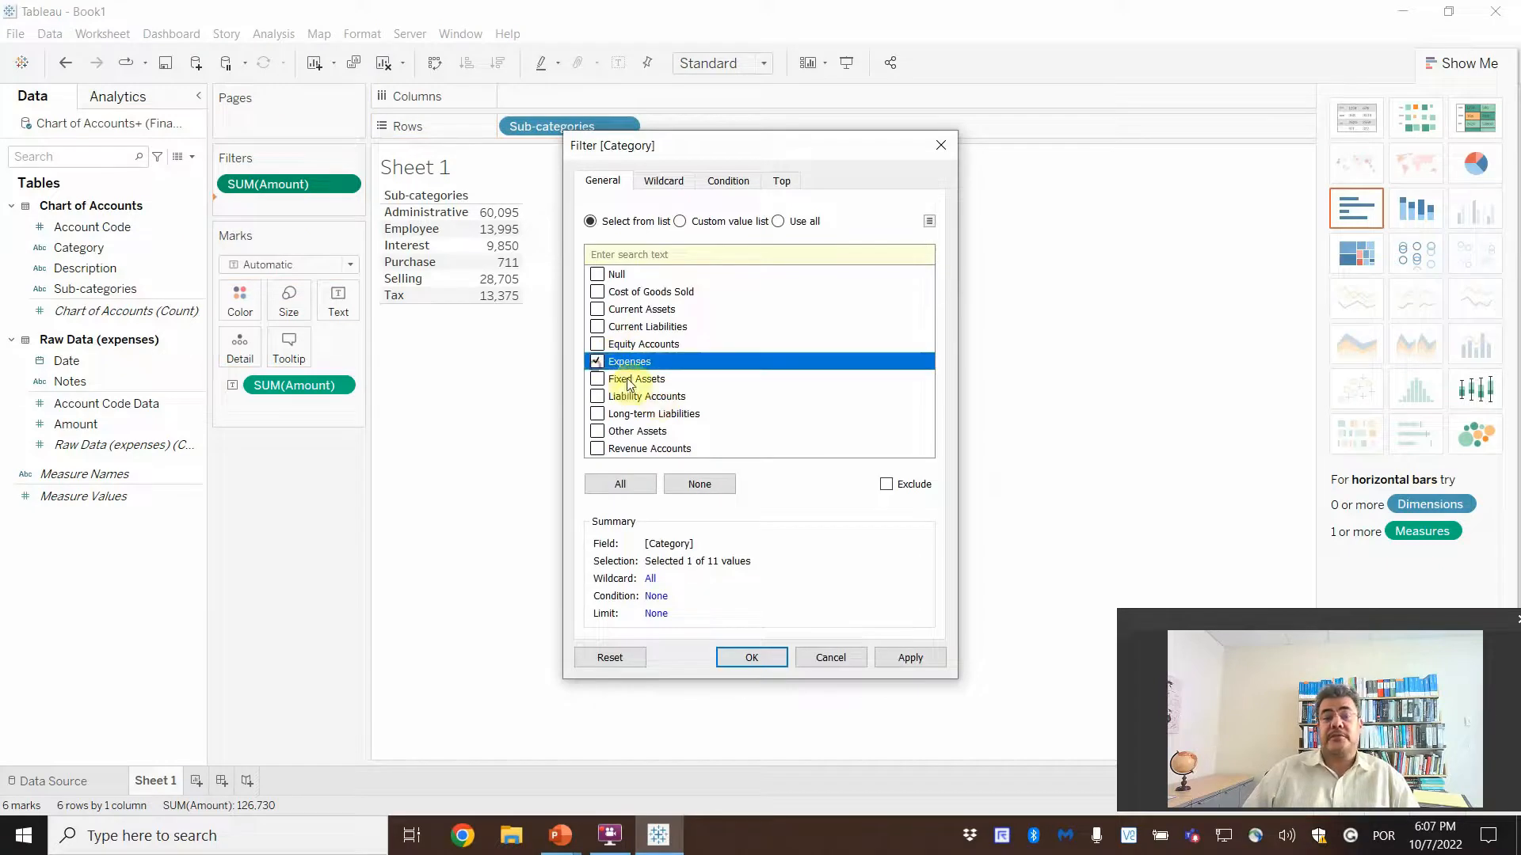
left_click(905, 656)
left_click(752, 657)
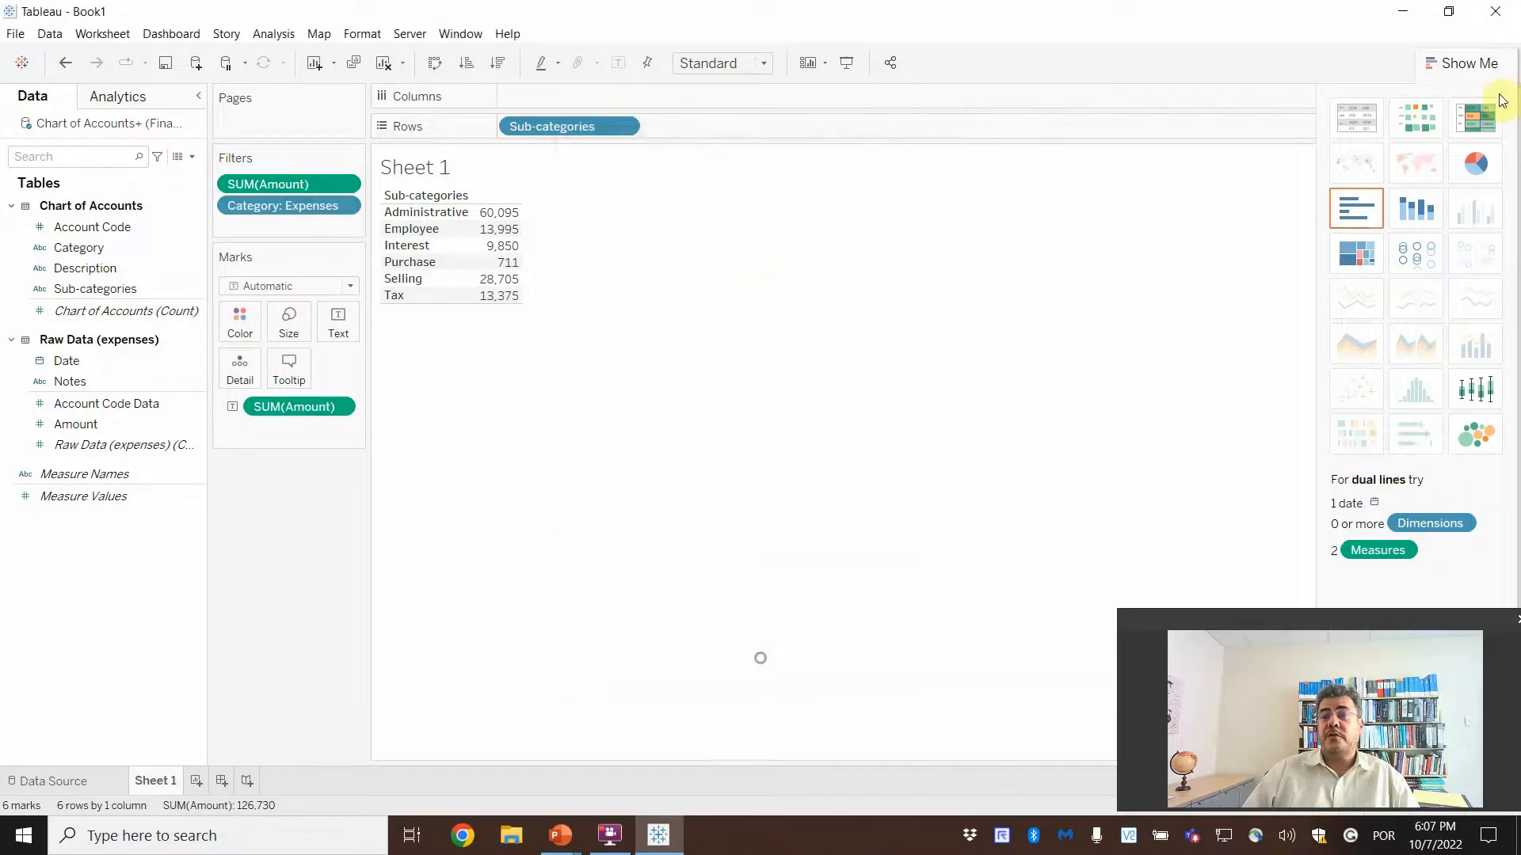
left_click(1477, 62)
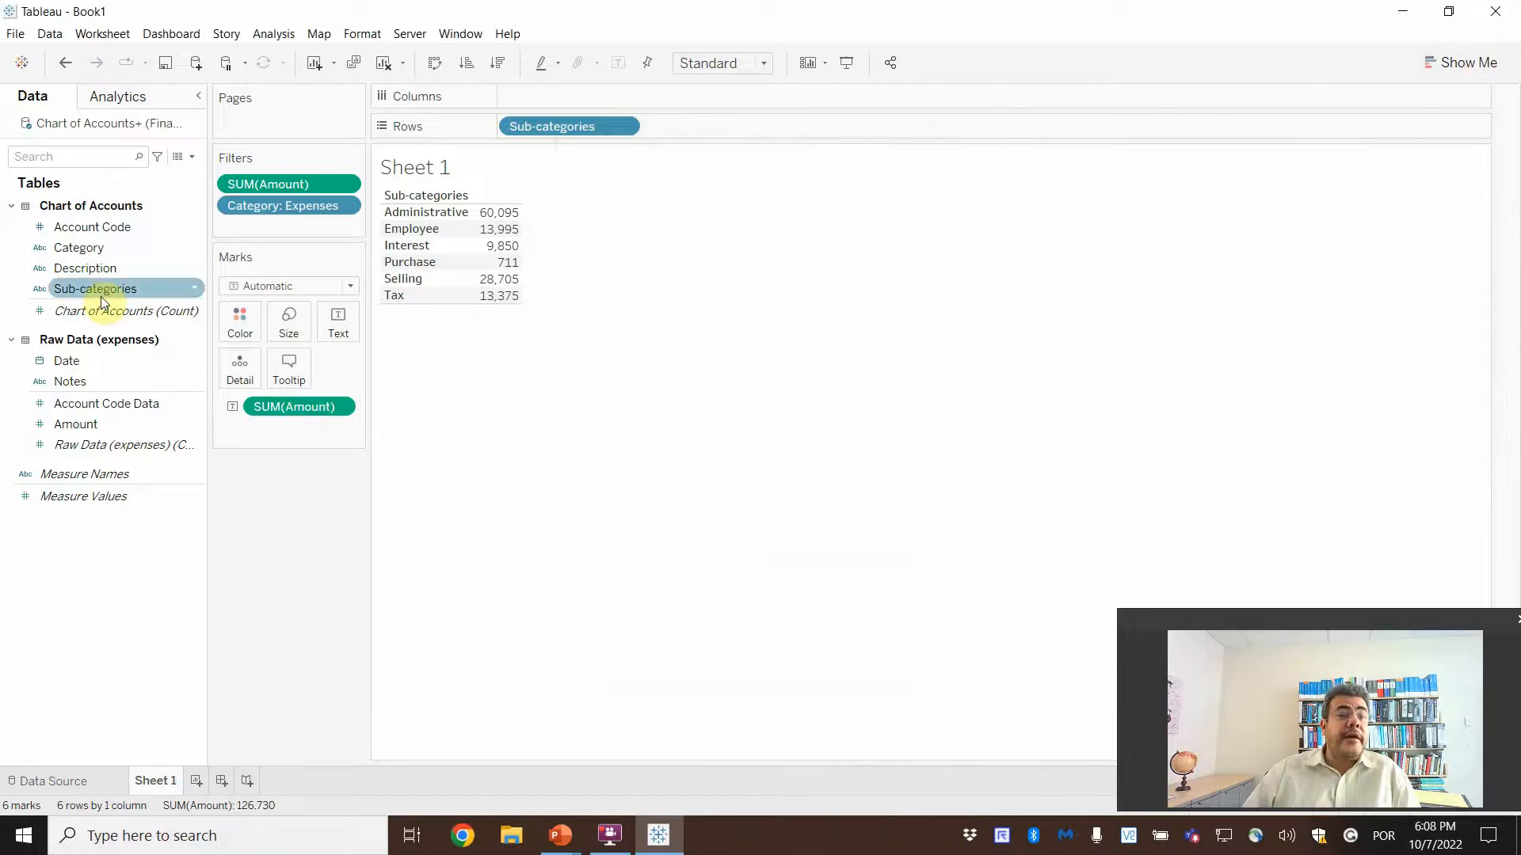
Add a Sub-categories filter that includes Other along with every other value except Null
left_click_drag(103, 292, 275, 234)
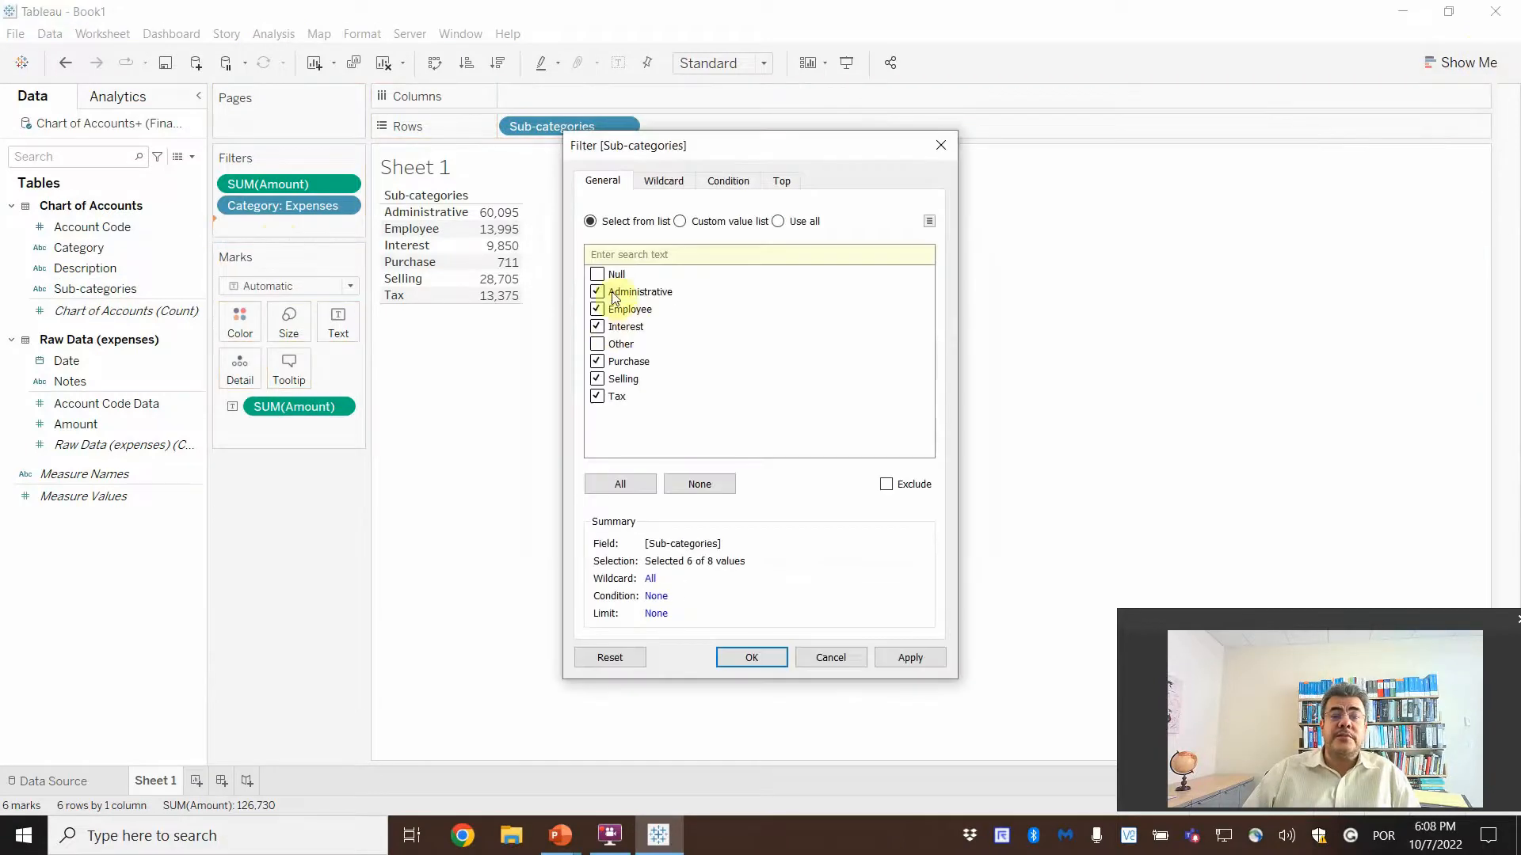
left_click(604, 345)
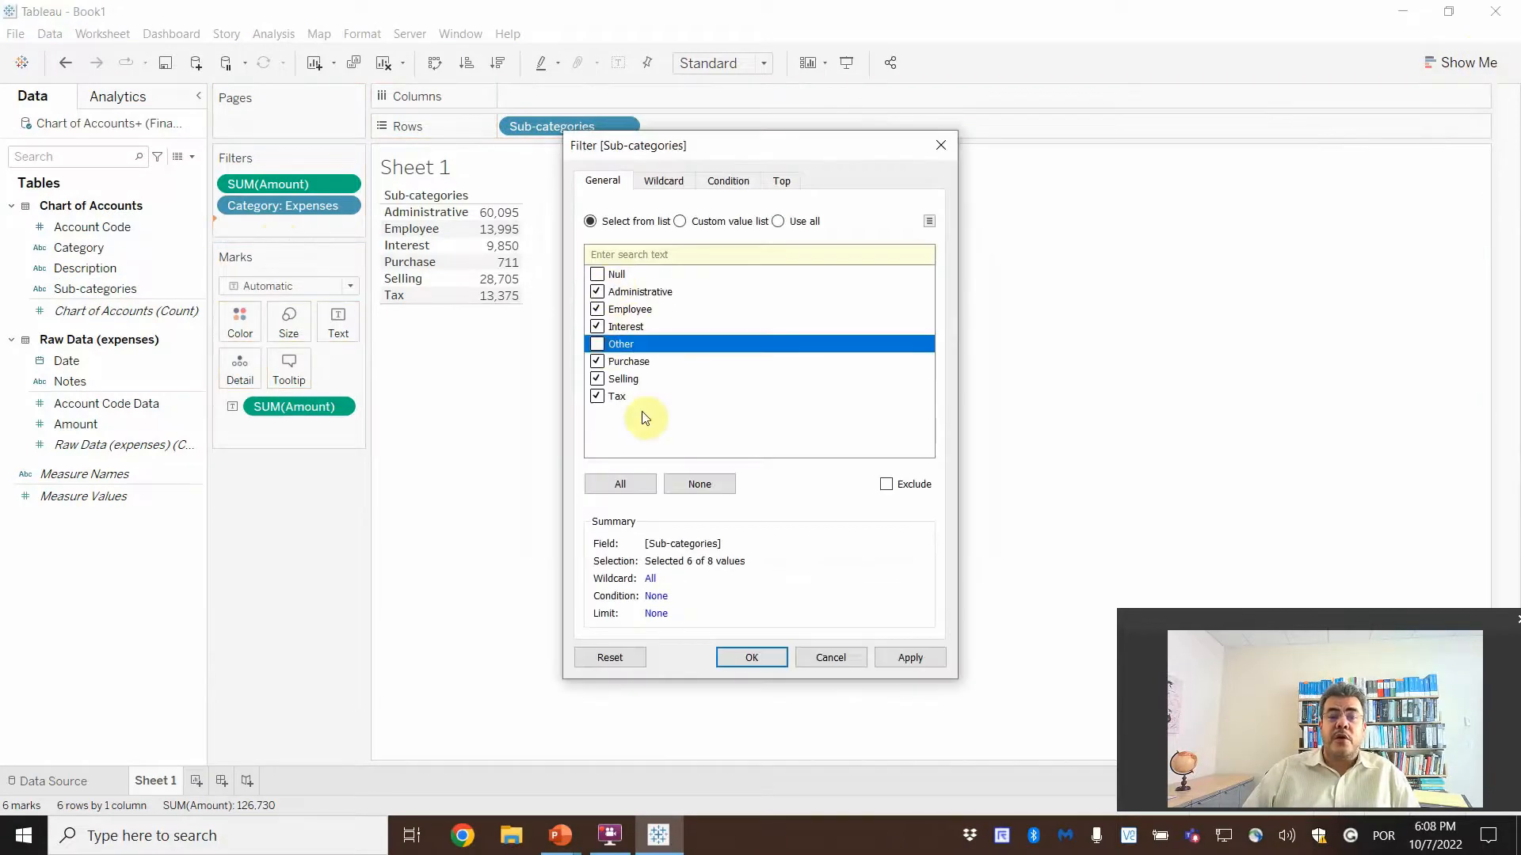
left_click(904, 662)
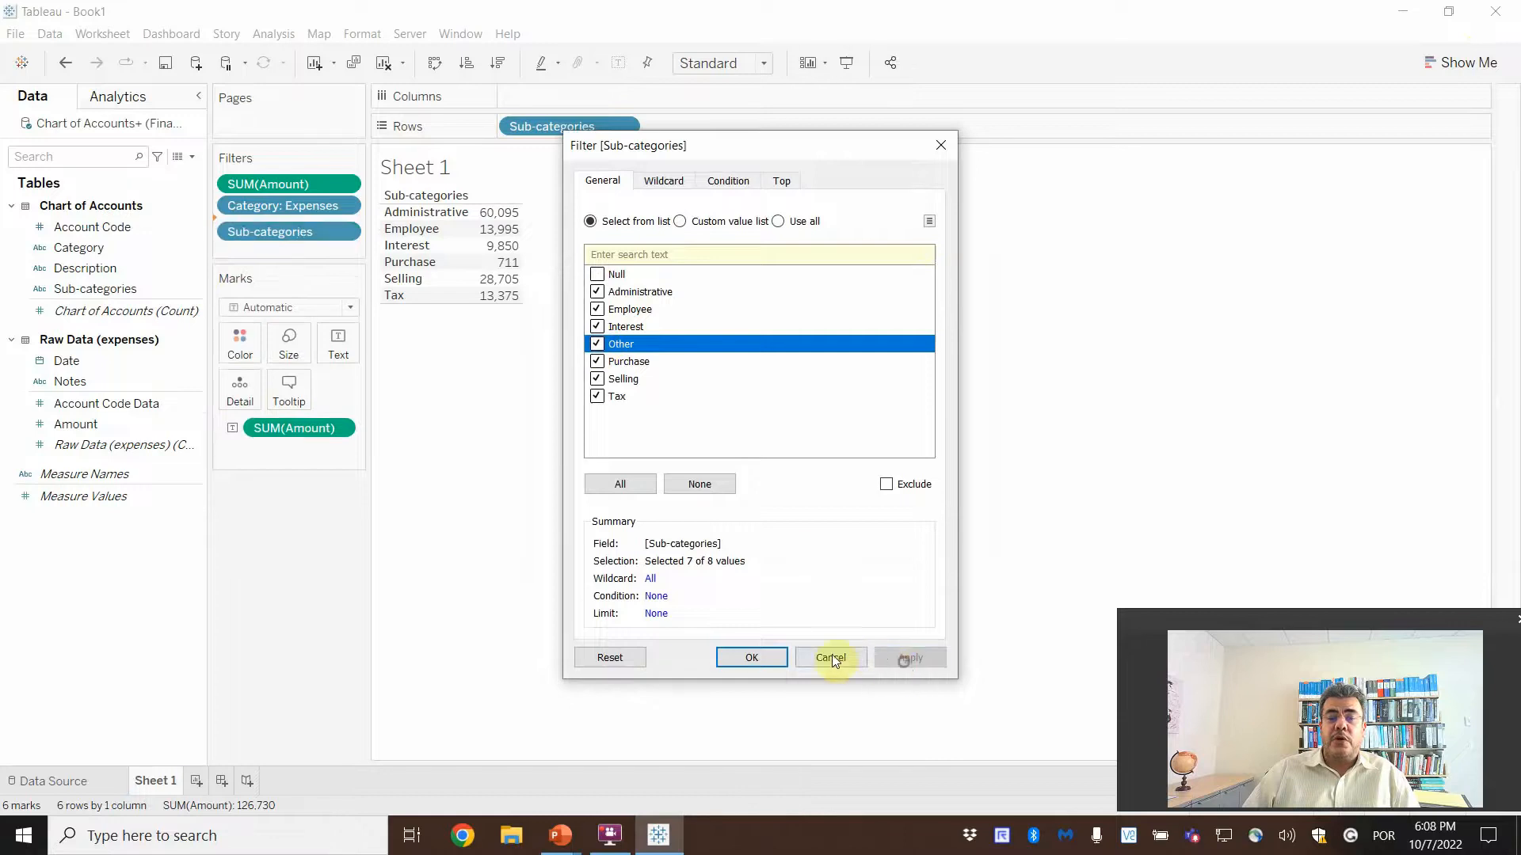
left_click(769, 657)
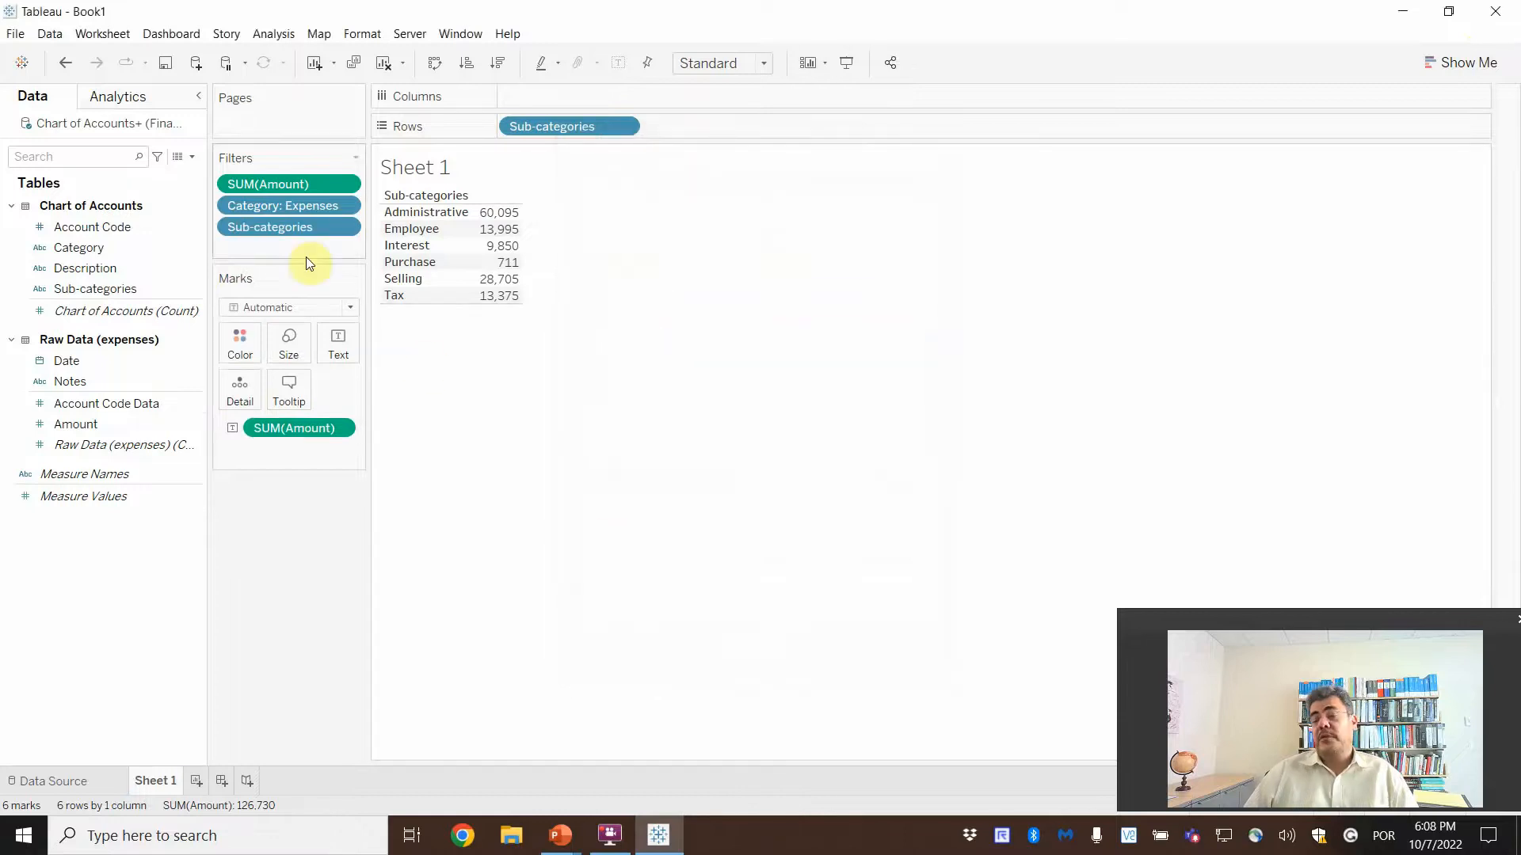
Remove the Sub-categories filter from the sheet
left_click(345, 207)
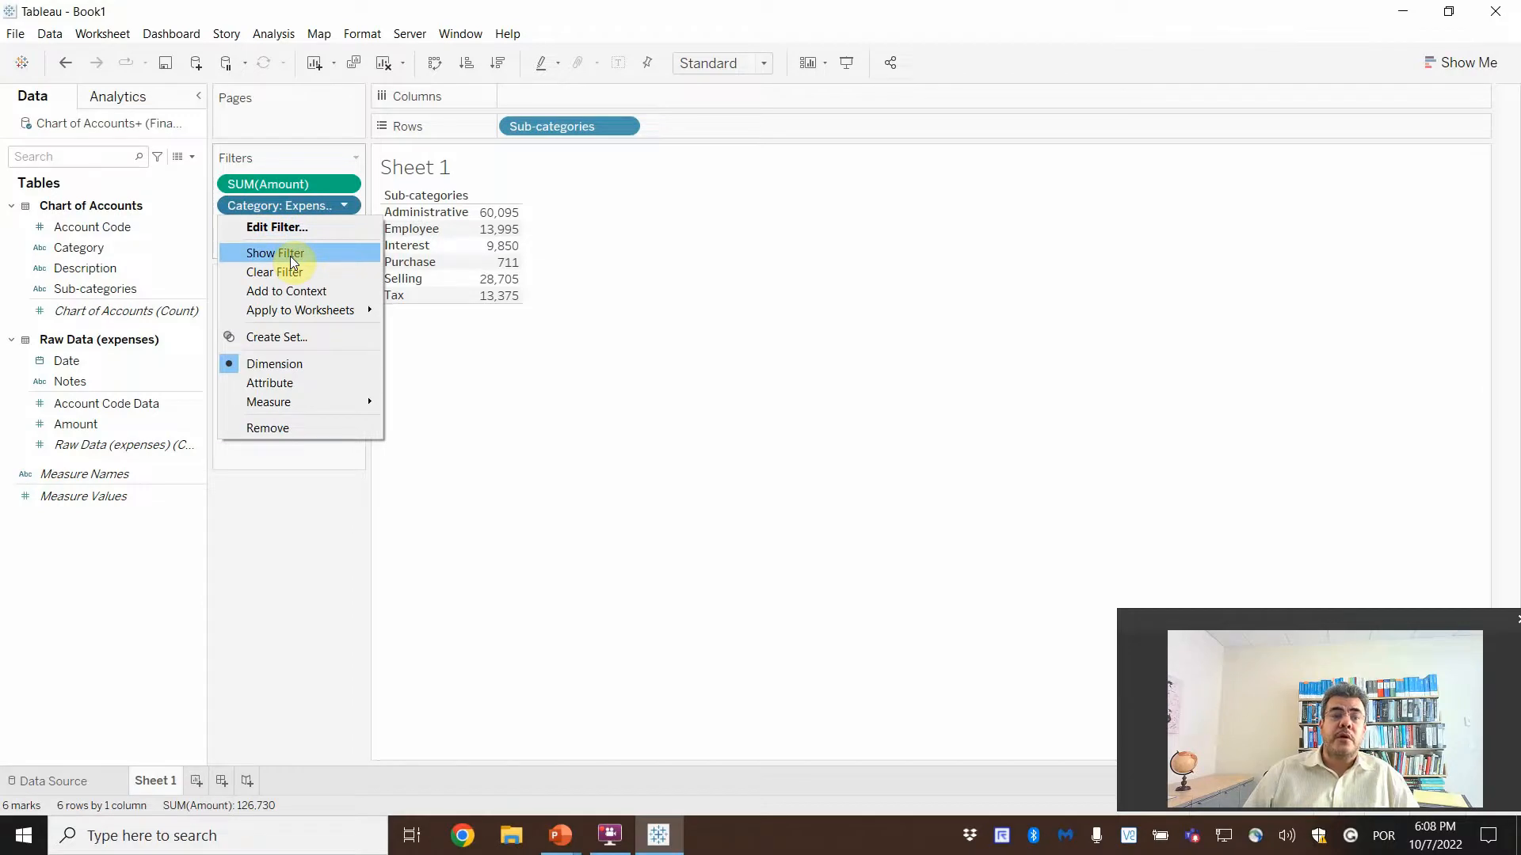
left_click(329, 255)
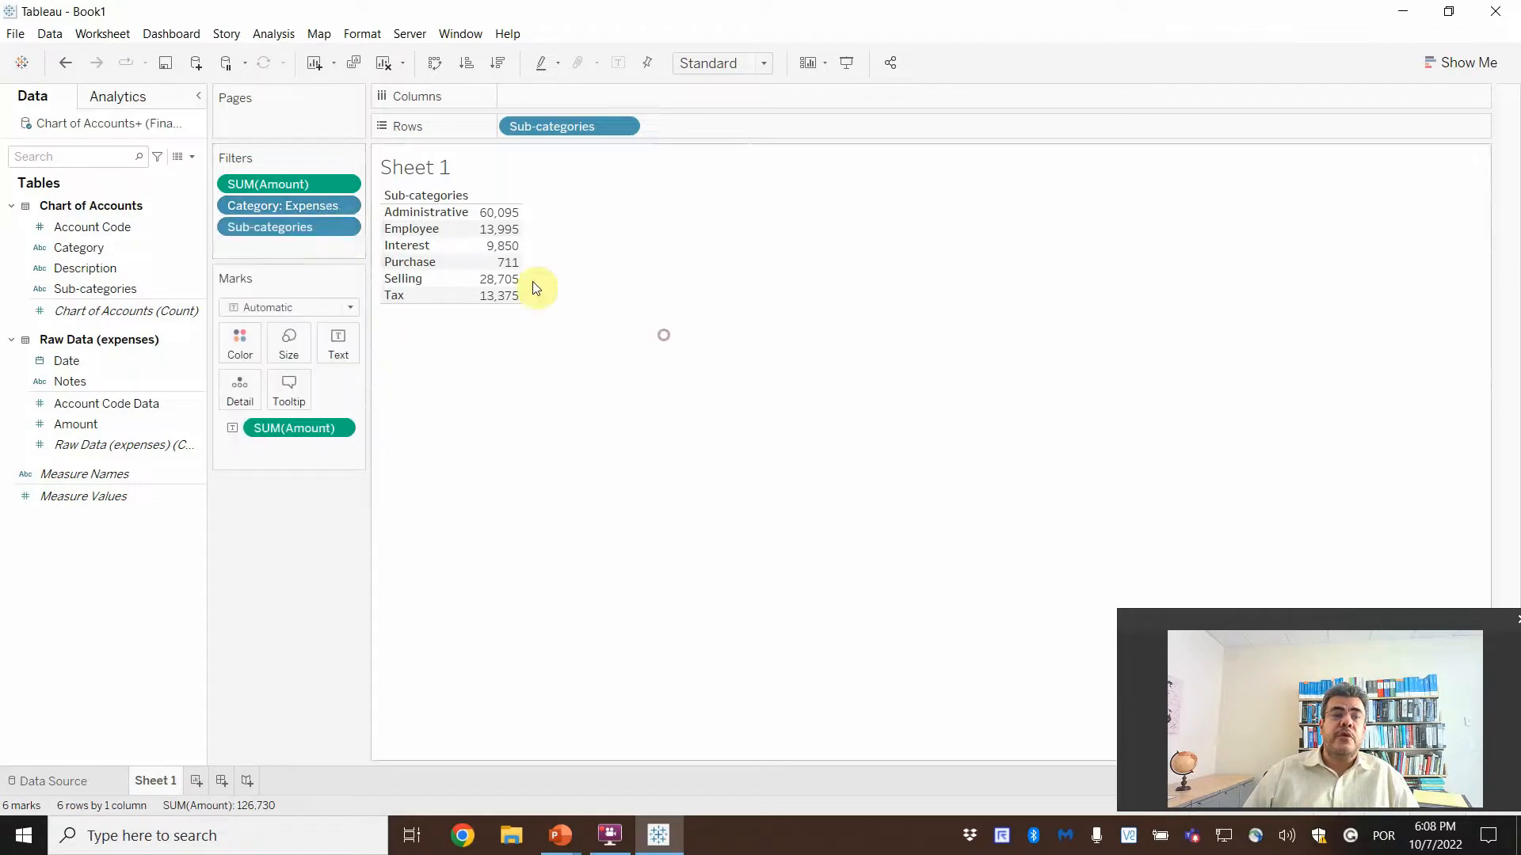
left_click(344, 228)
left_click(285, 226)
left_click_drag(278, 225, 62, 614)
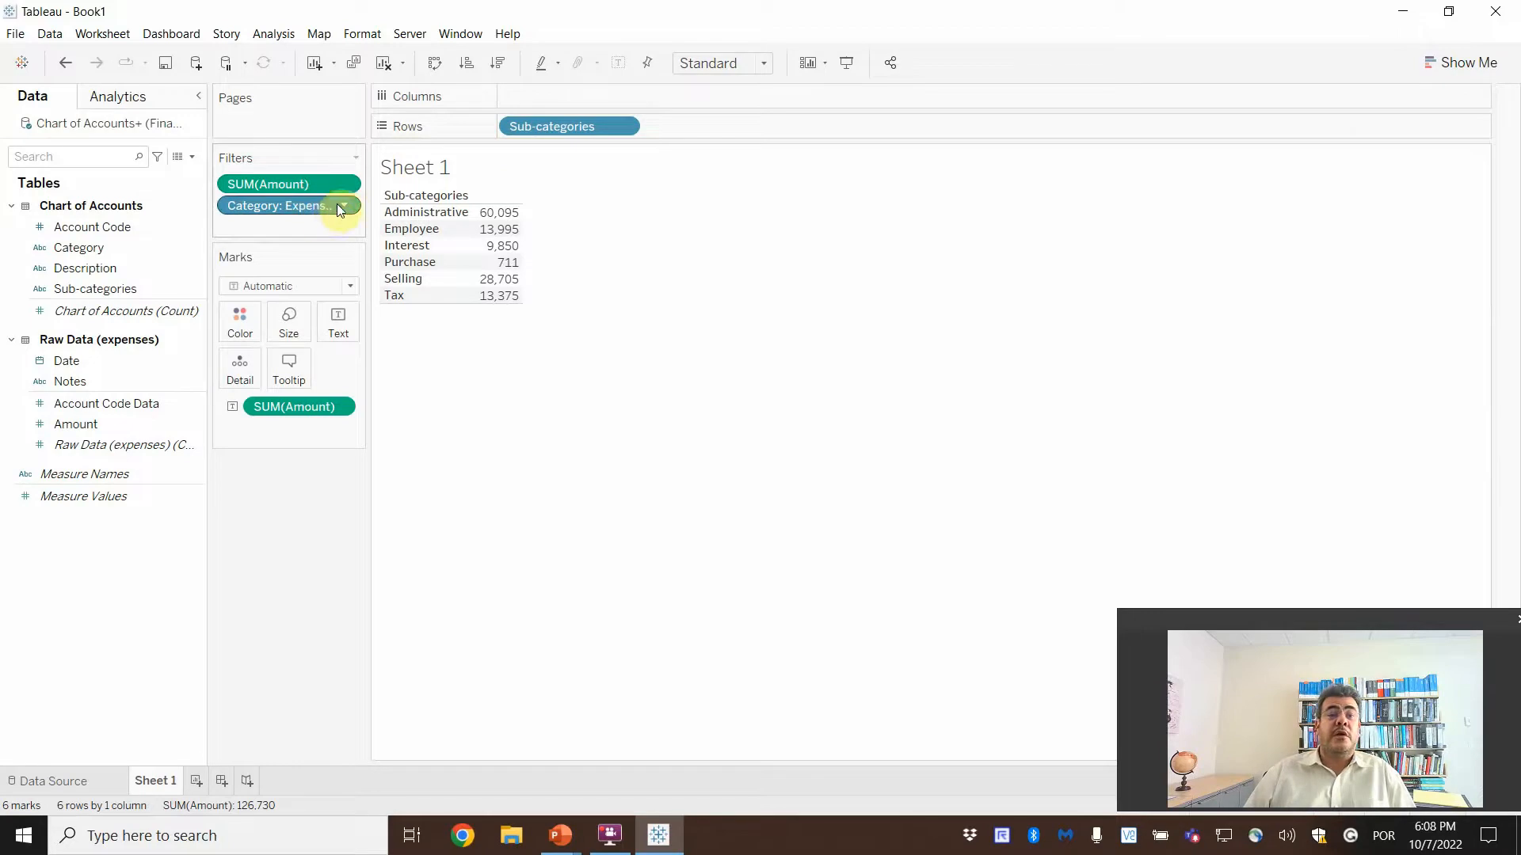
Show the Category filter card and apply the filter to all worksheets using related data sources
left_click(347, 207)
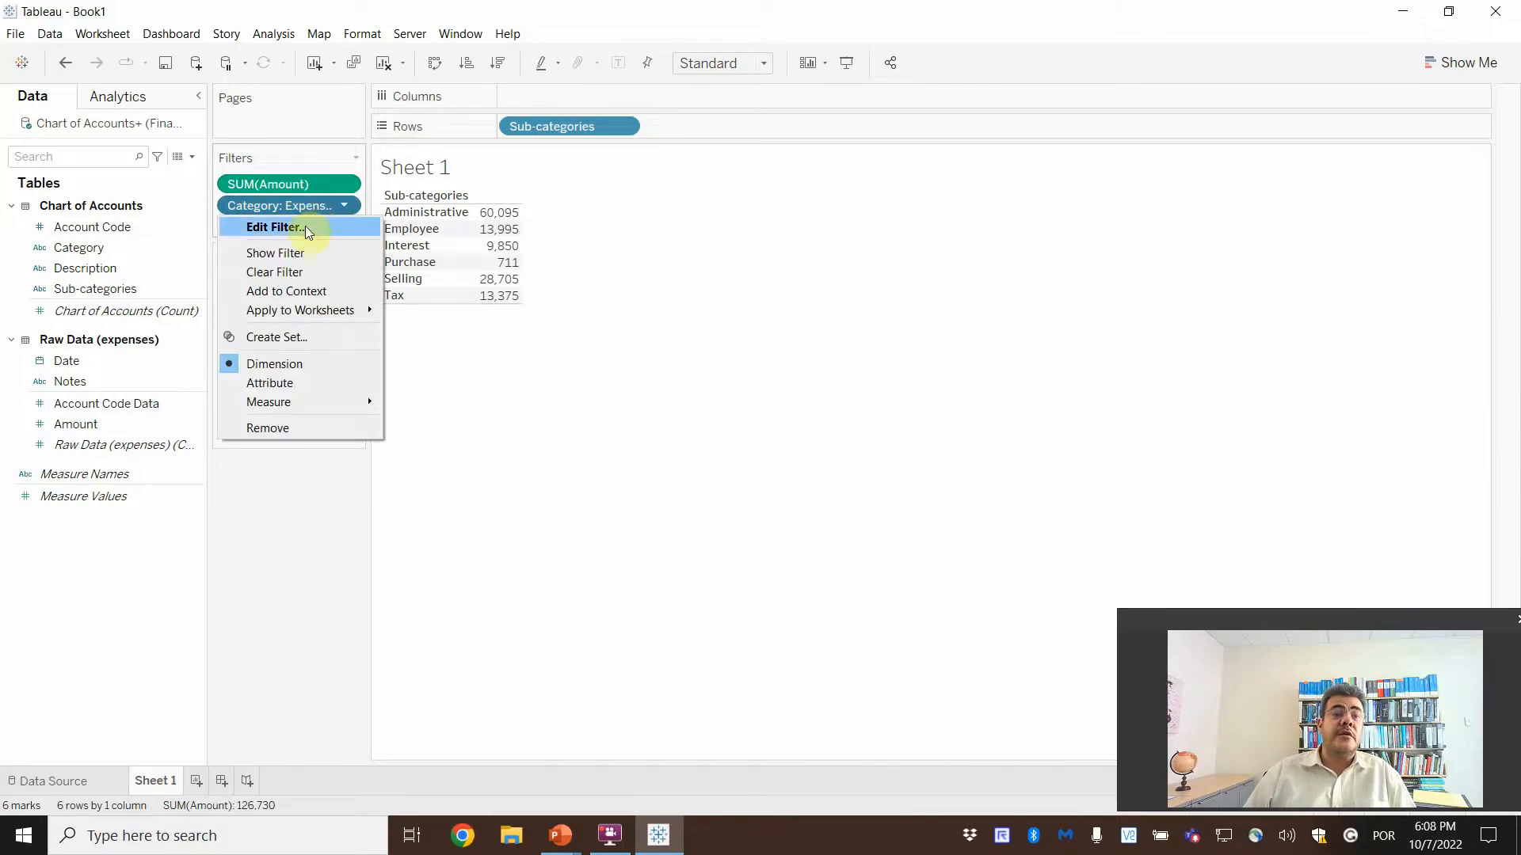
left_click(295, 253)
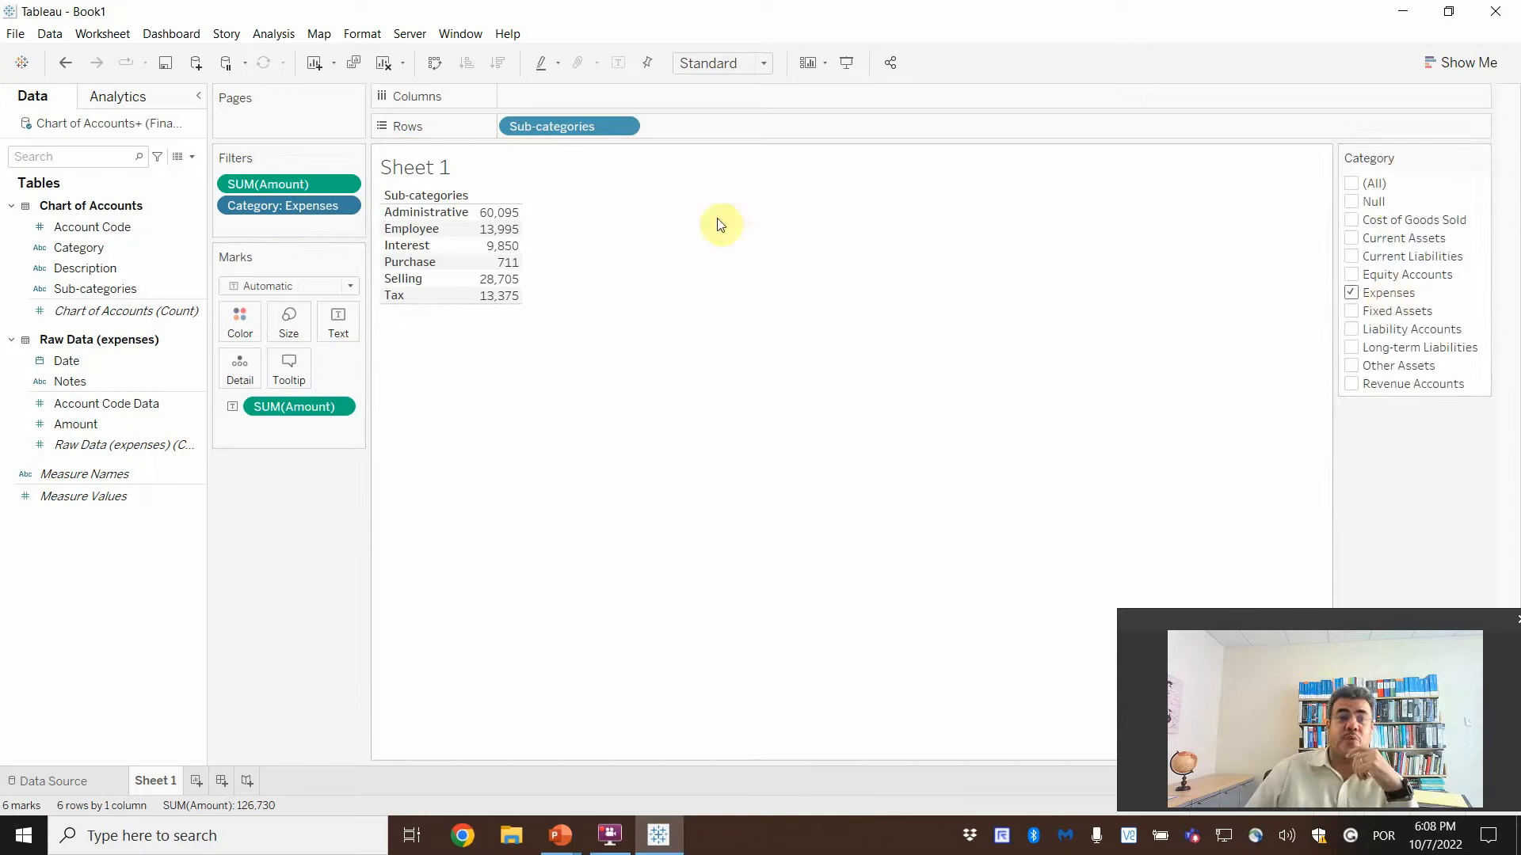
left_click(344, 208)
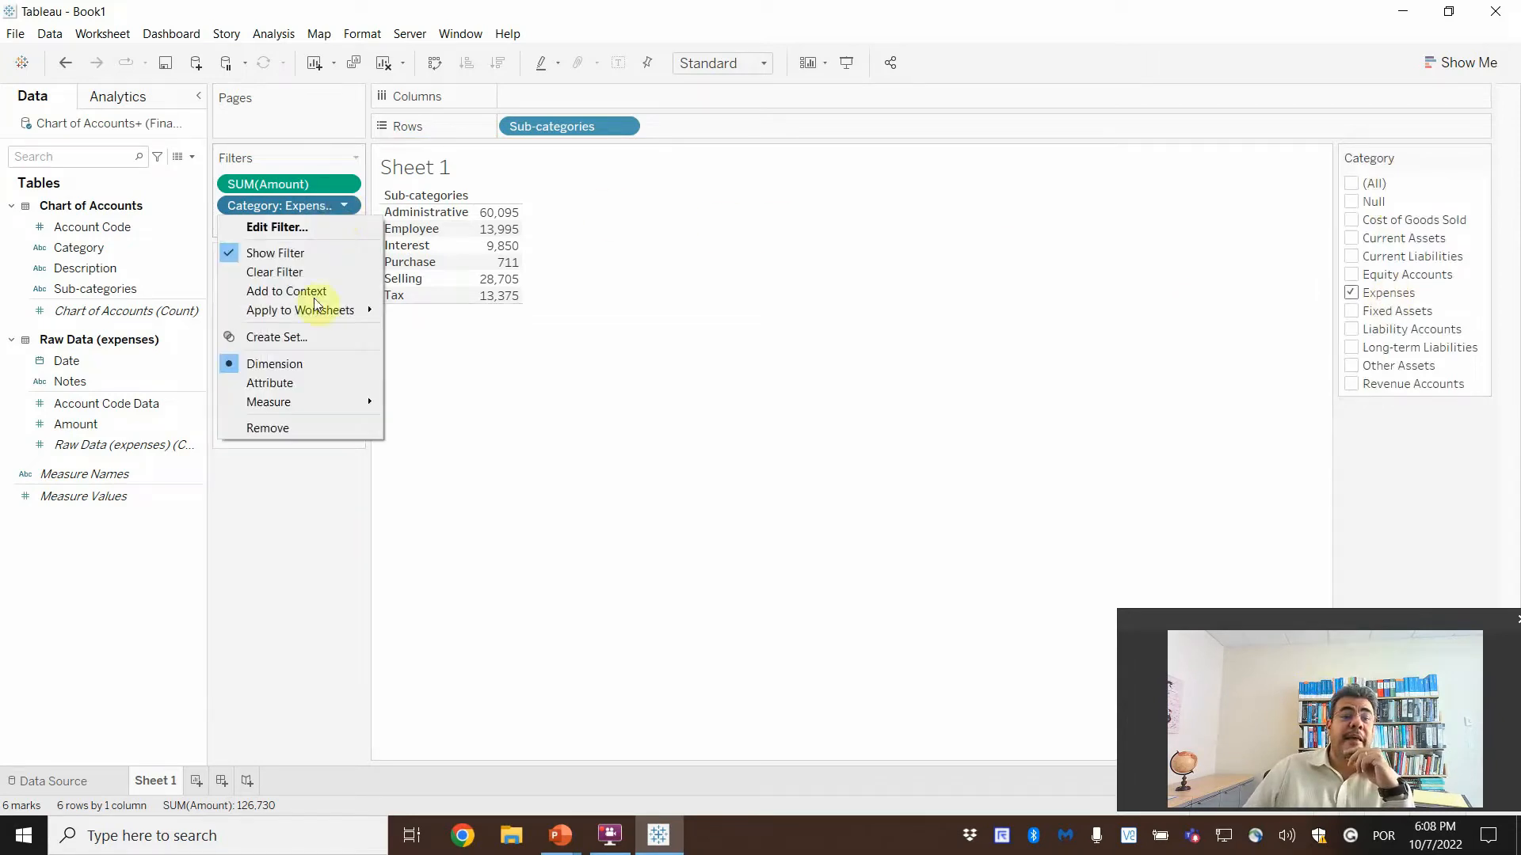
mouse_move(312, 317)
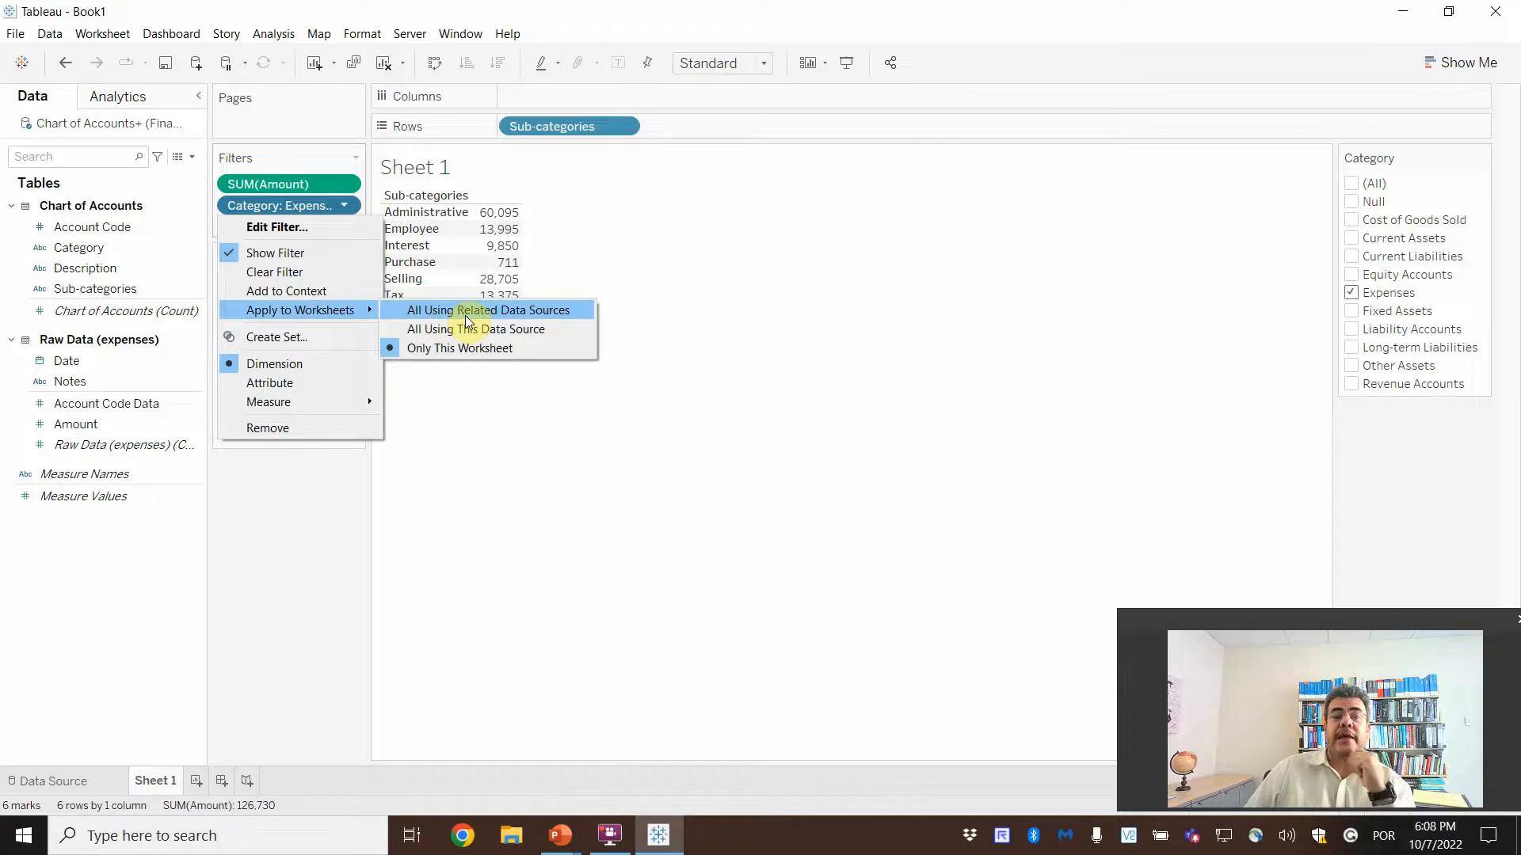
left_click(465, 316)
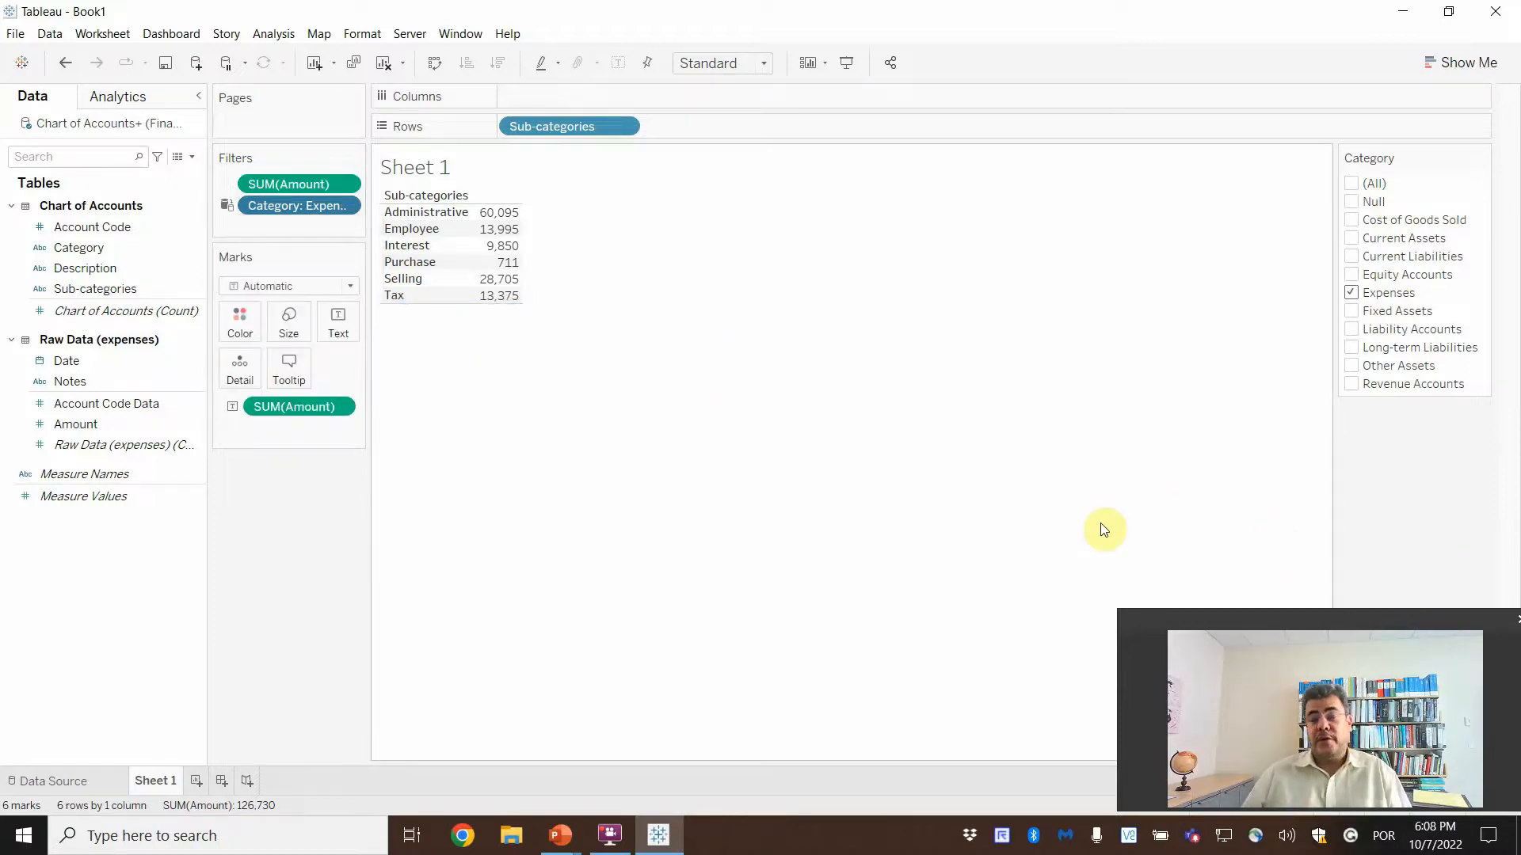
Rename Sheet 1 as Expenses Table
double_click(152, 781)
type("Expens")
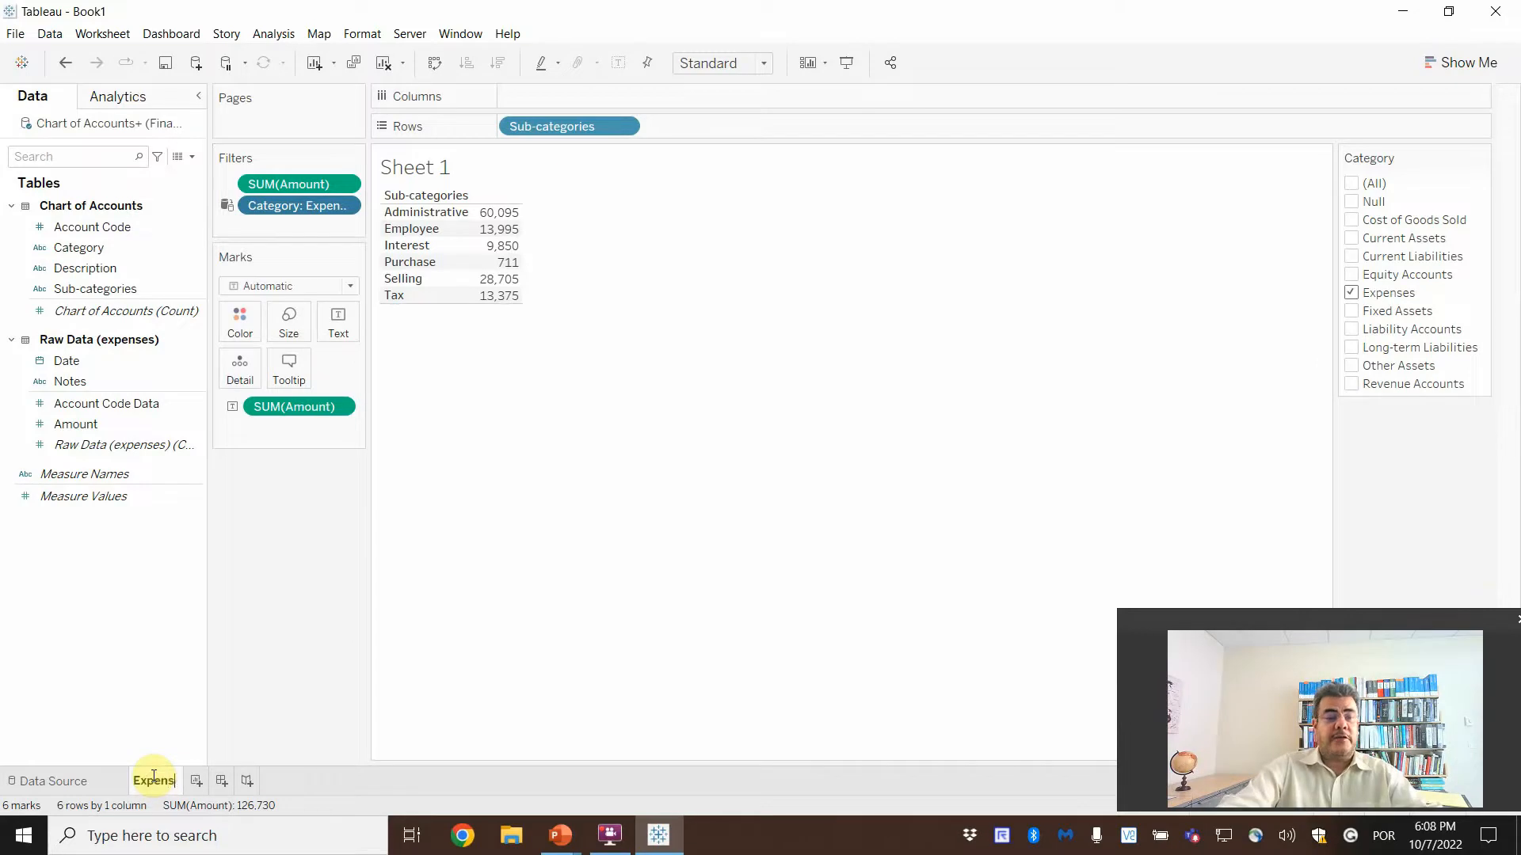
type("es Table")
key("Return")
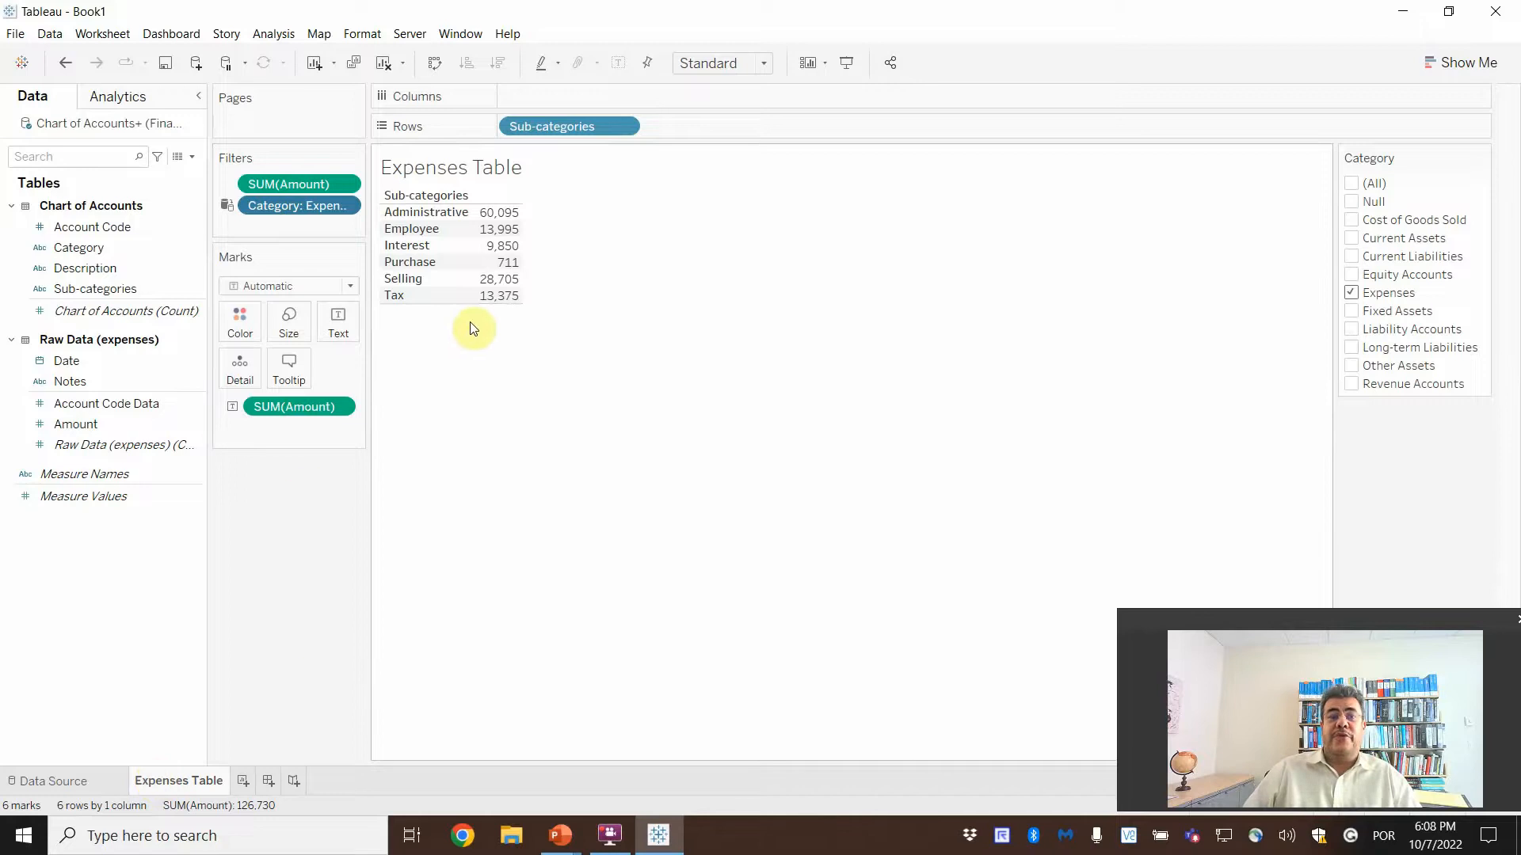
Duplicate the Expenses Table sheet and hide the Category filter card on the copy, with the chart suggestions open
mouse_move(489, 206)
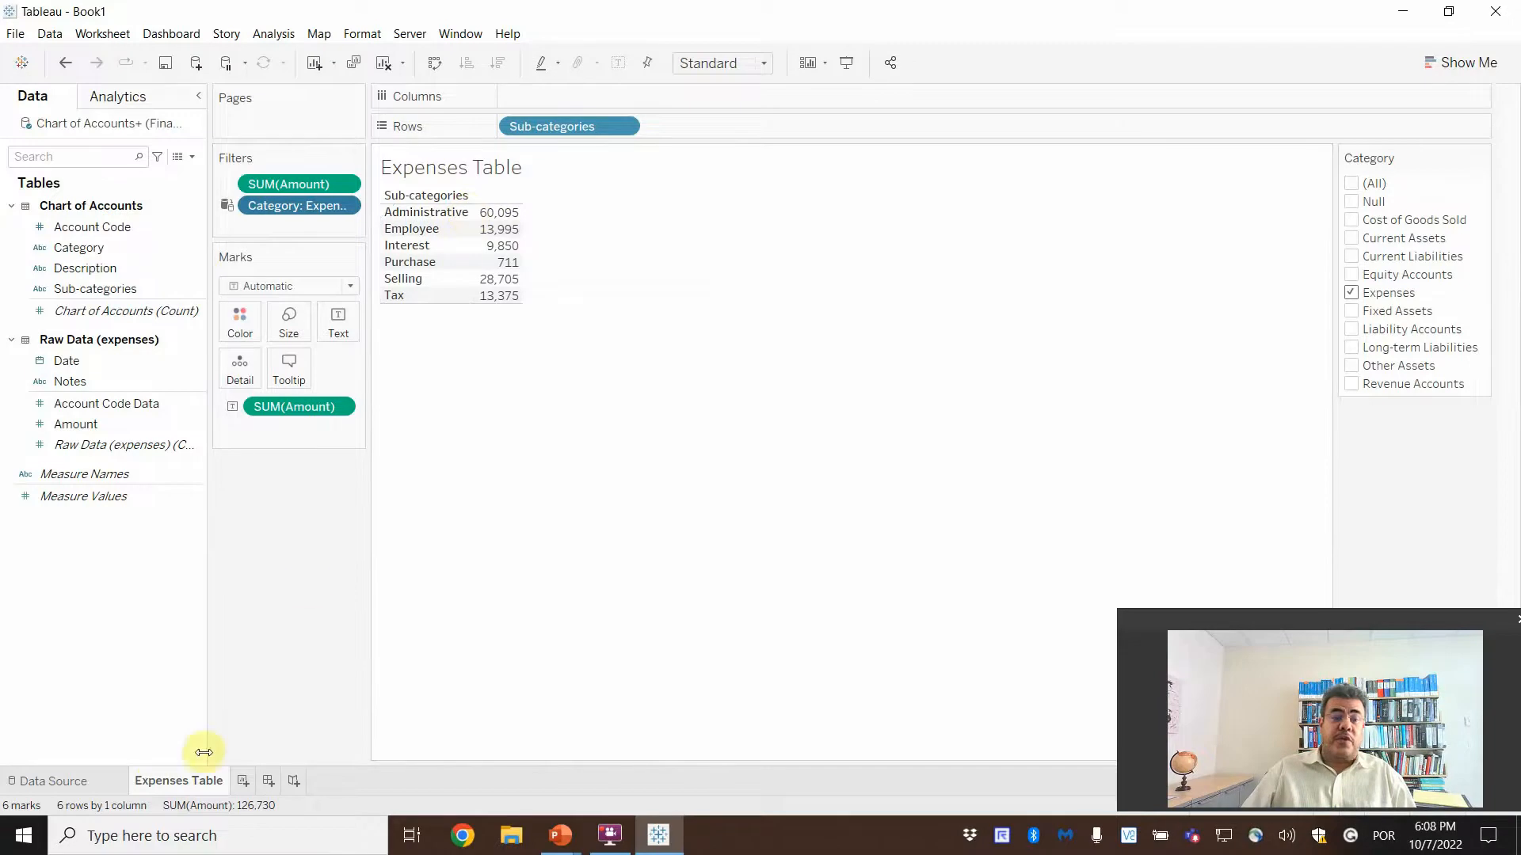
right_click(198, 781)
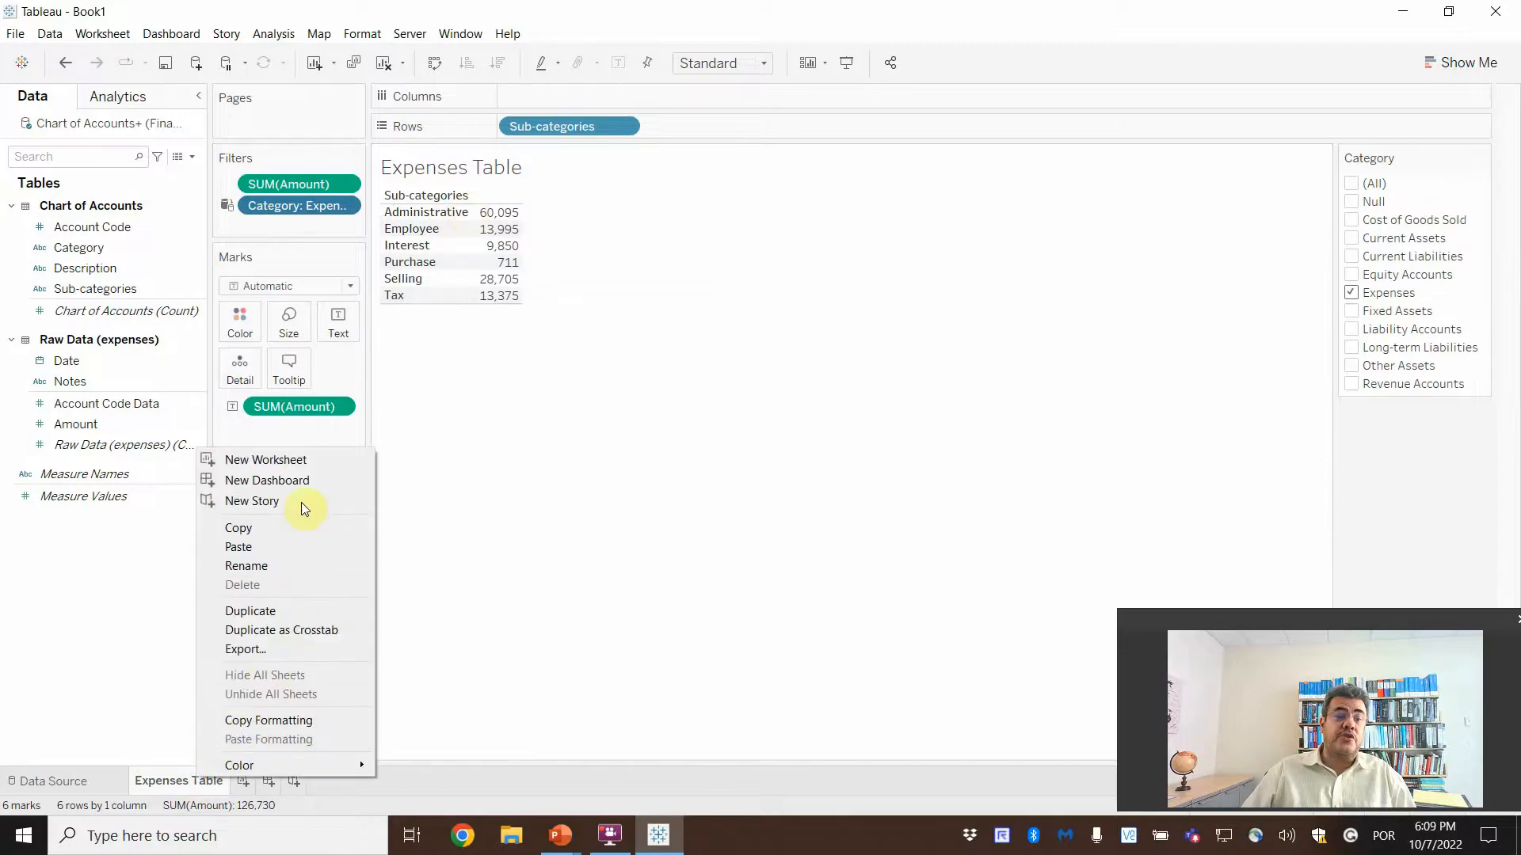
left_click(276, 610)
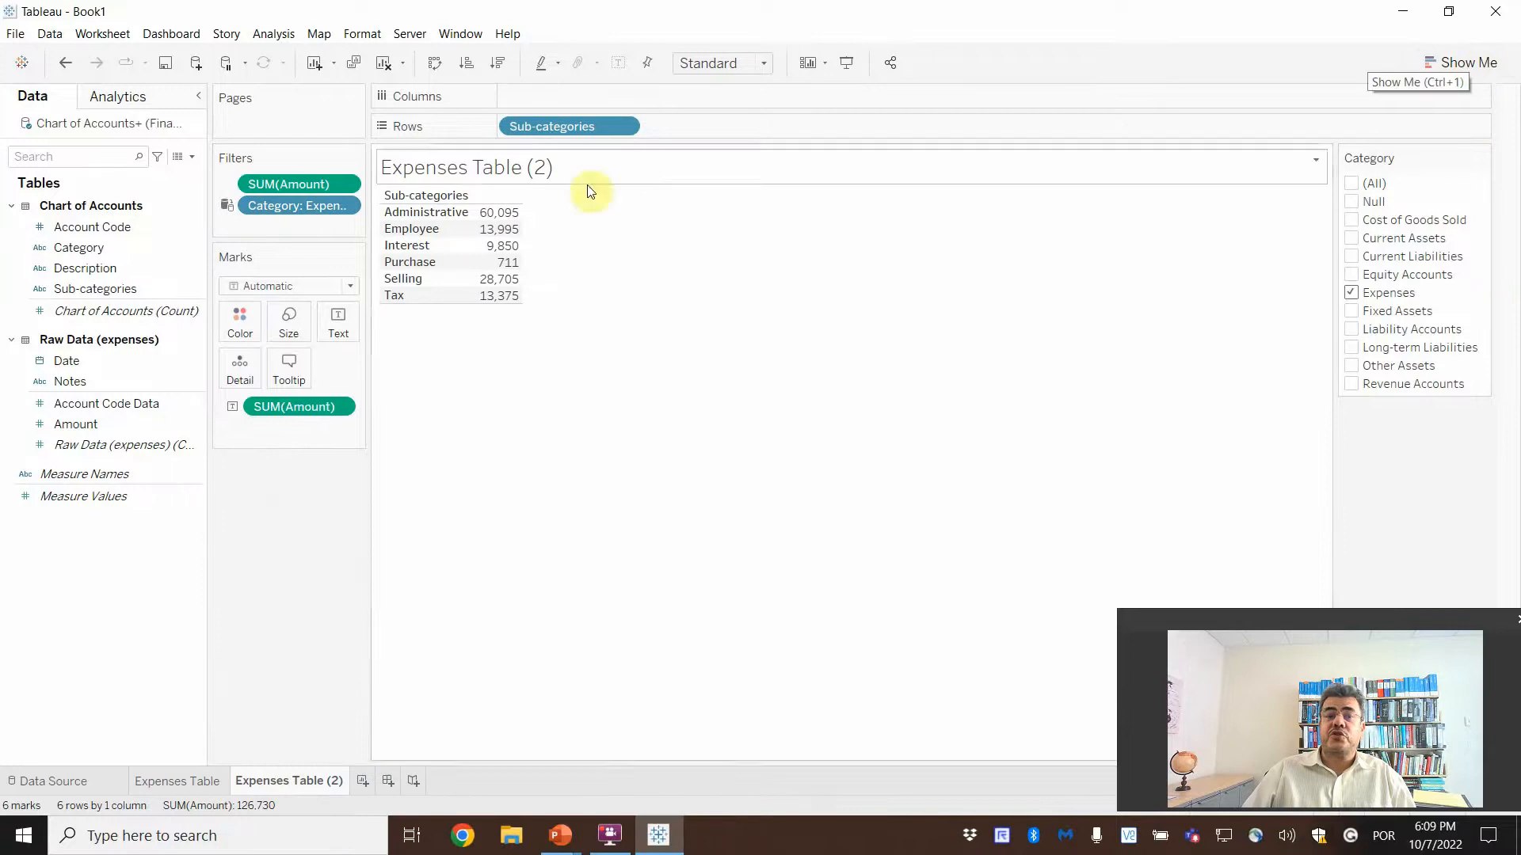
left_click(344, 205)
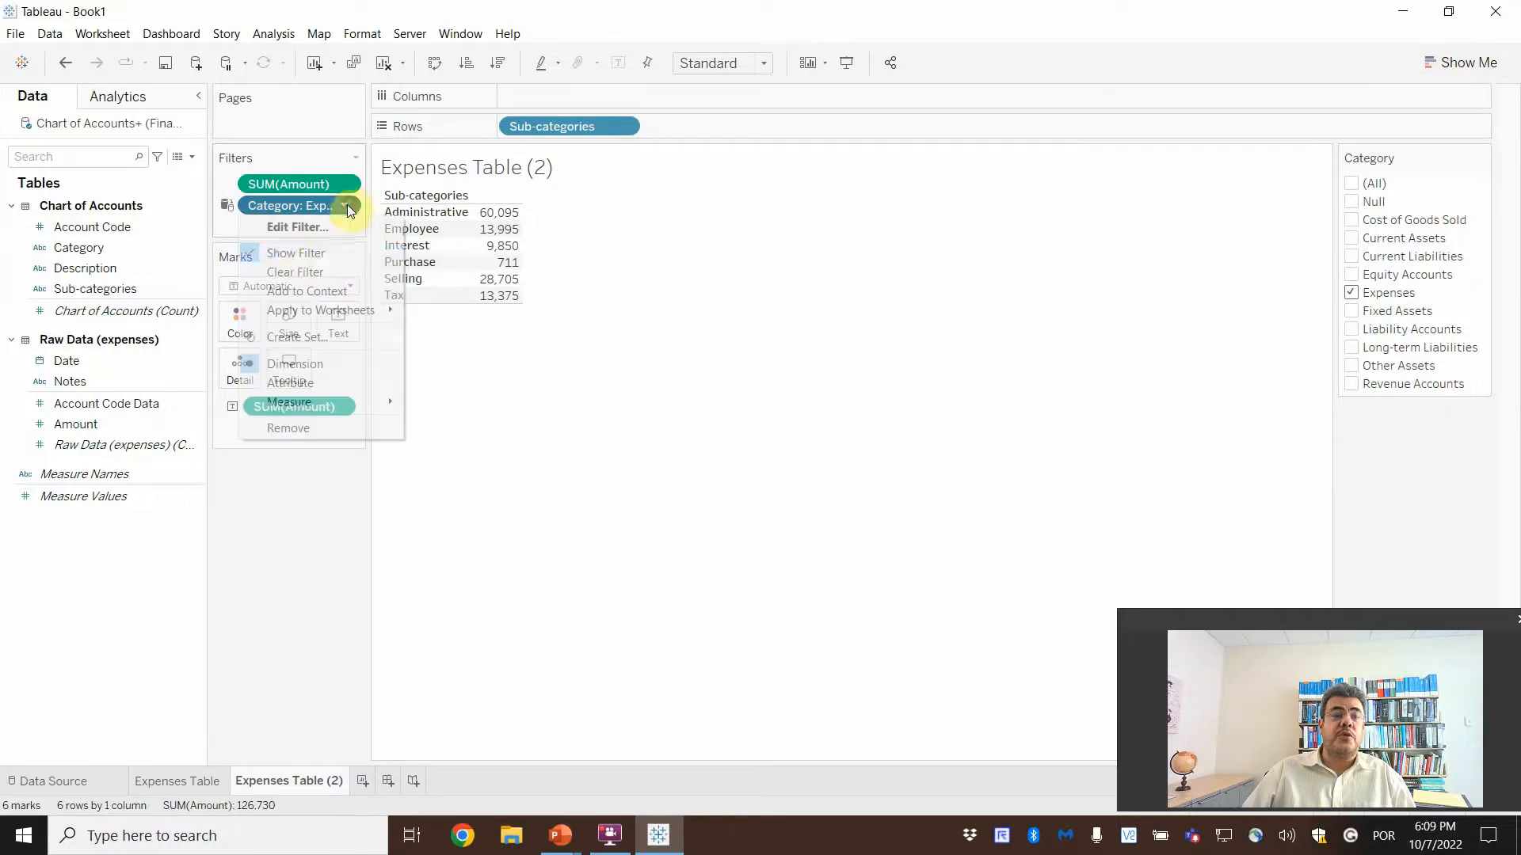
left_click(298, 251)
left_click(1473, 62)
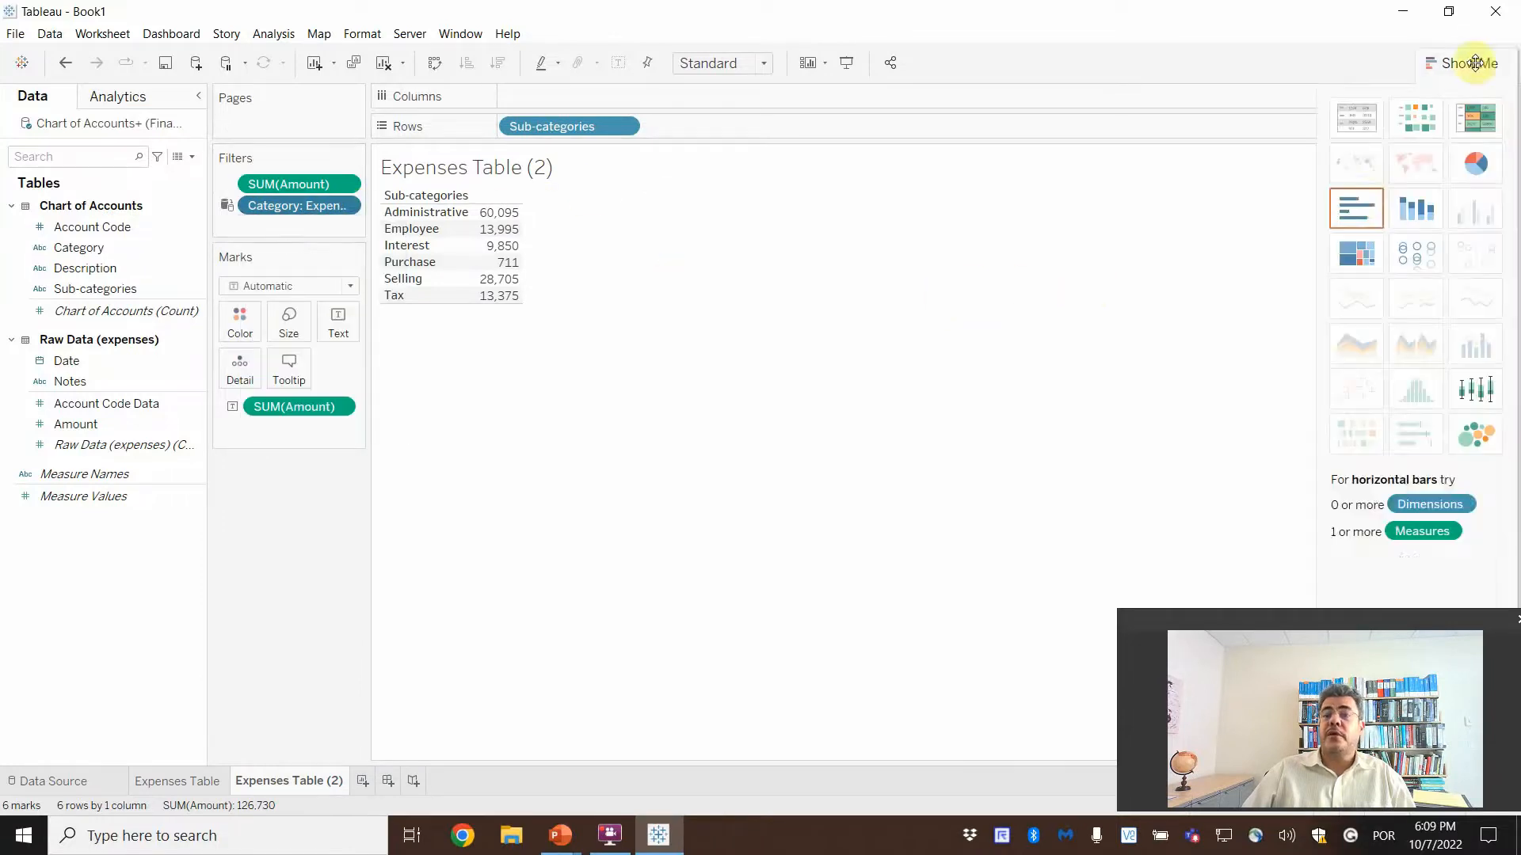
Try the duplicated sheet's data as horizontal bars, stacked bars and a treemap
left_click(1358, 208)
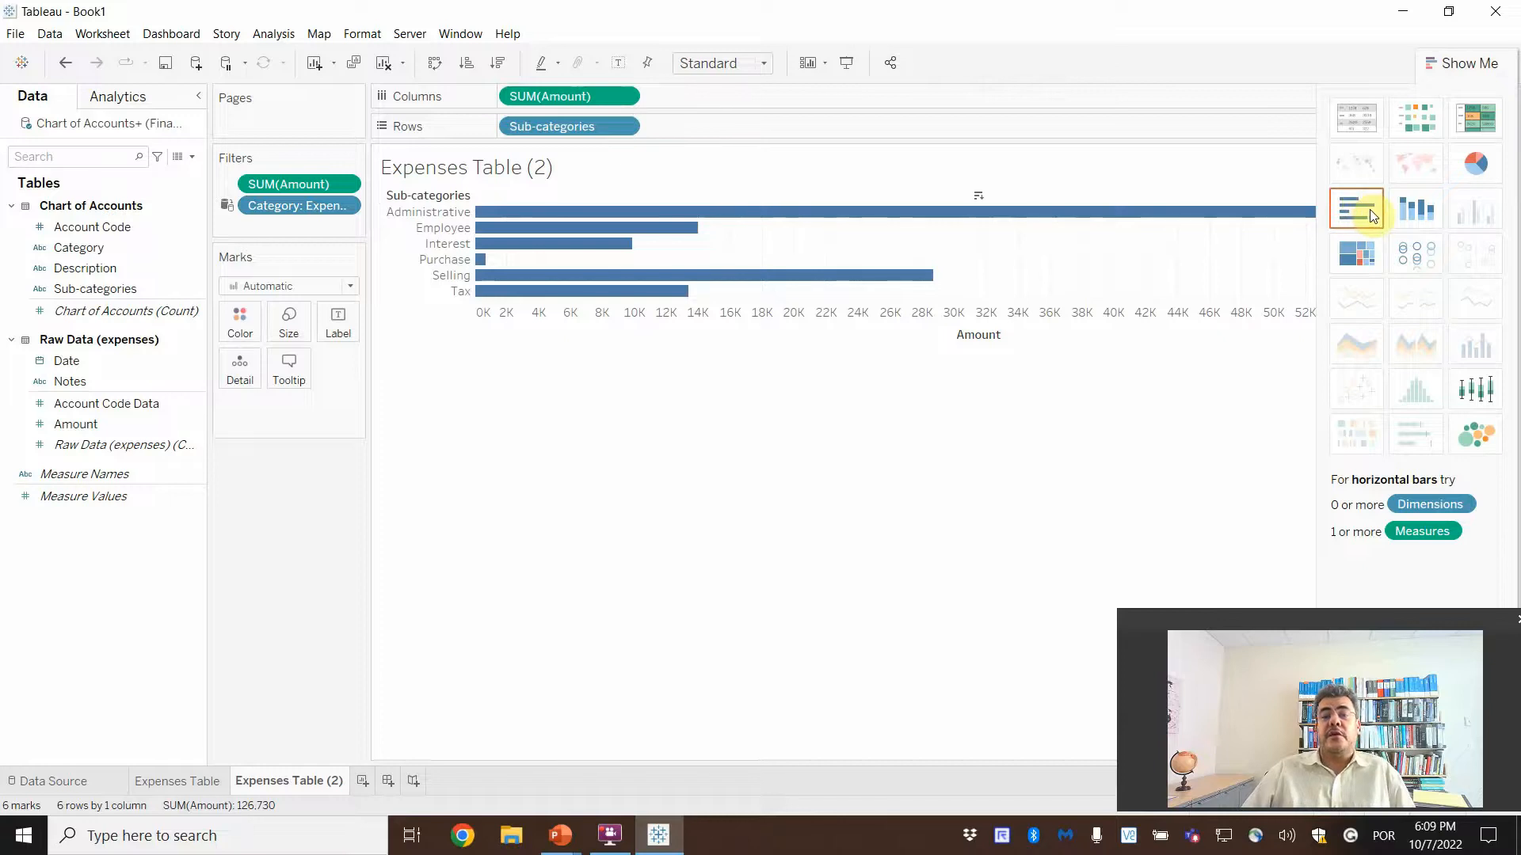
left_click(1428, 211)
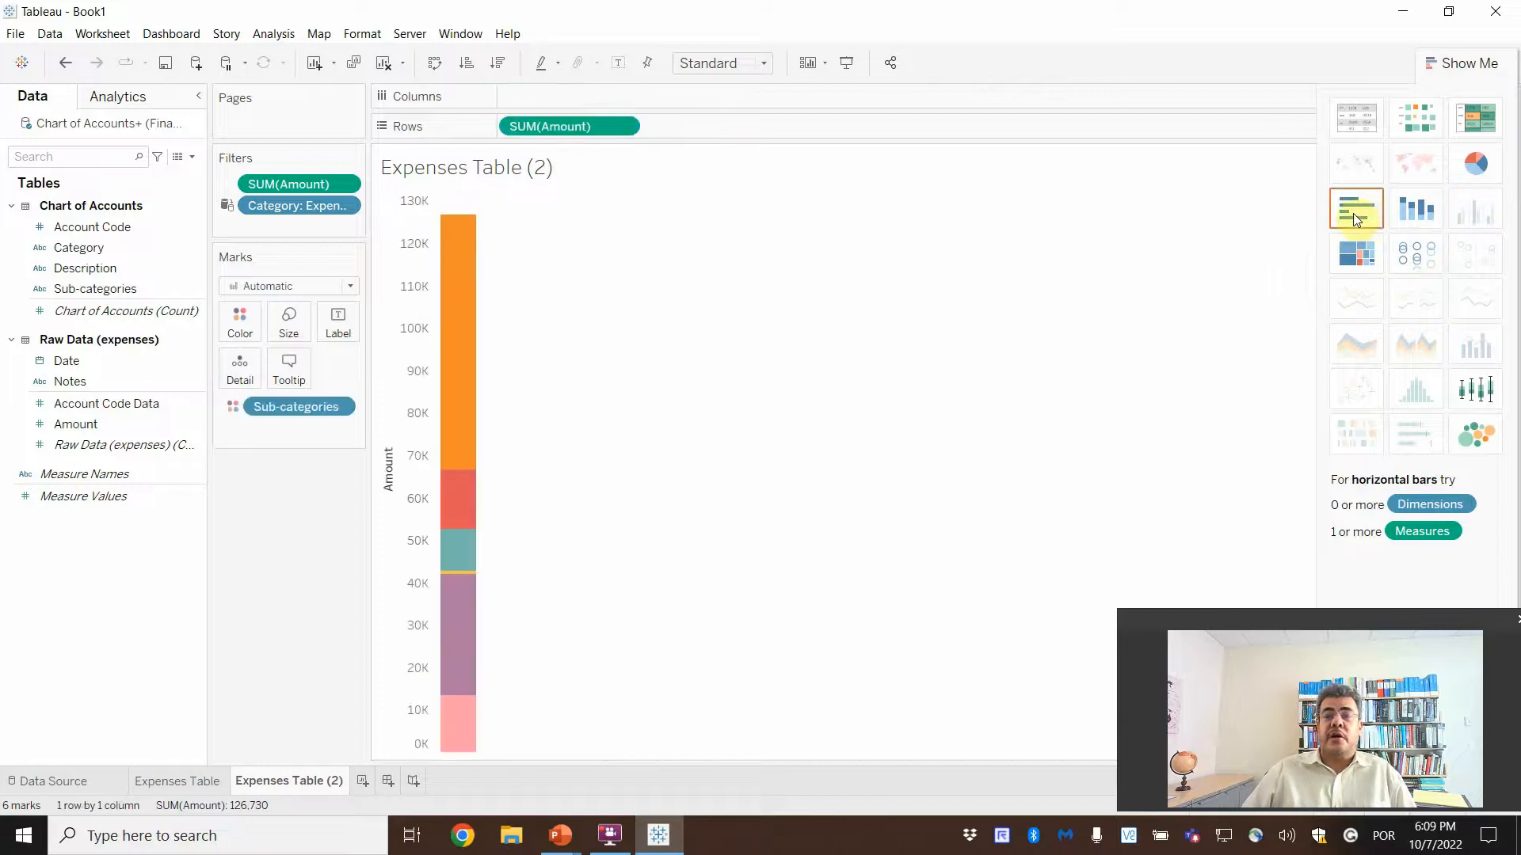
left_click(1354, 210)
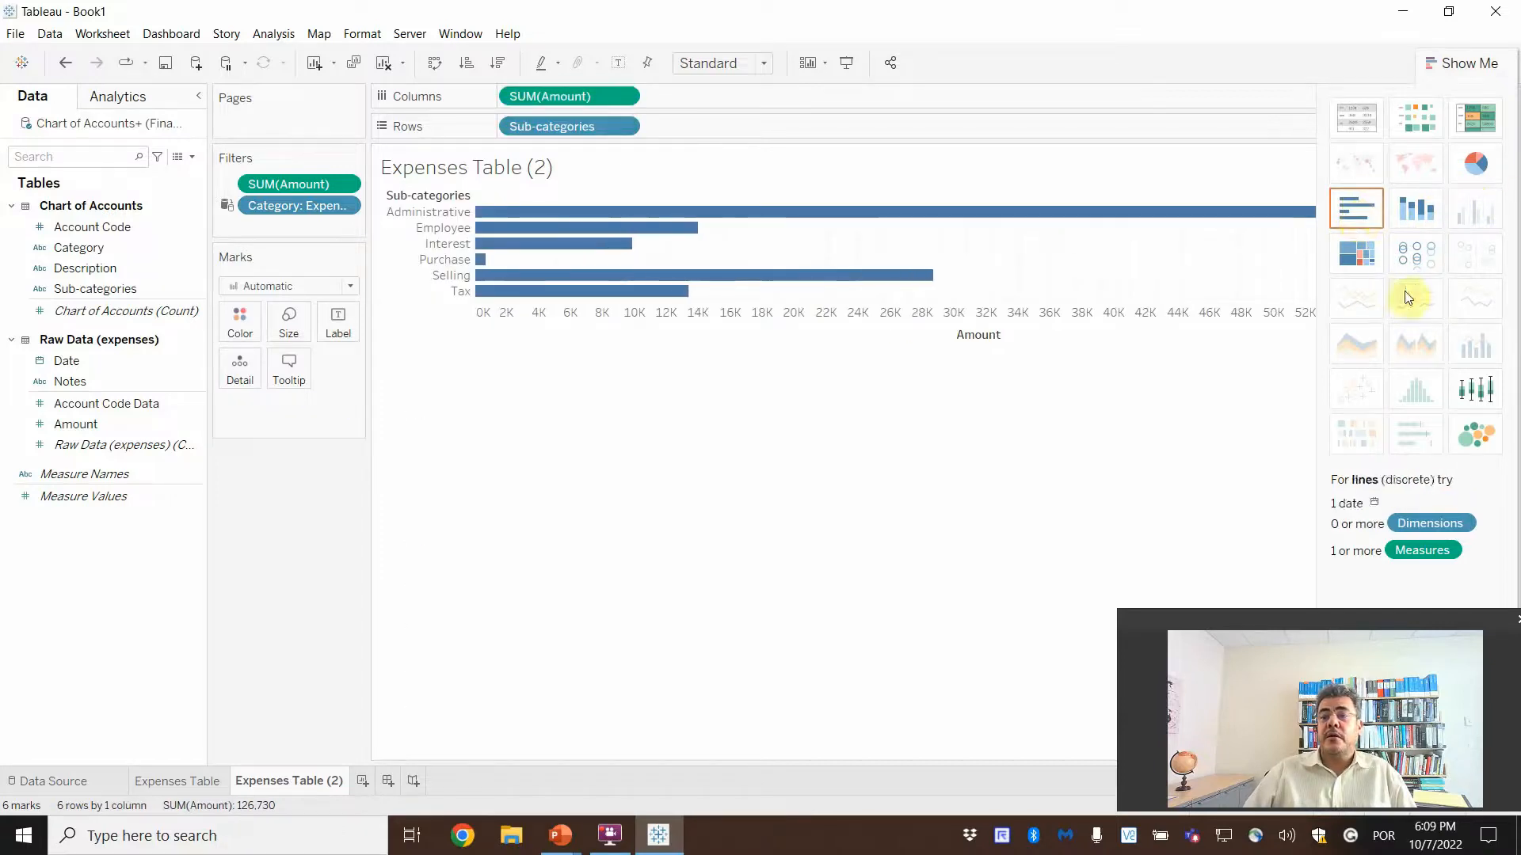
left_click(1348, 261)
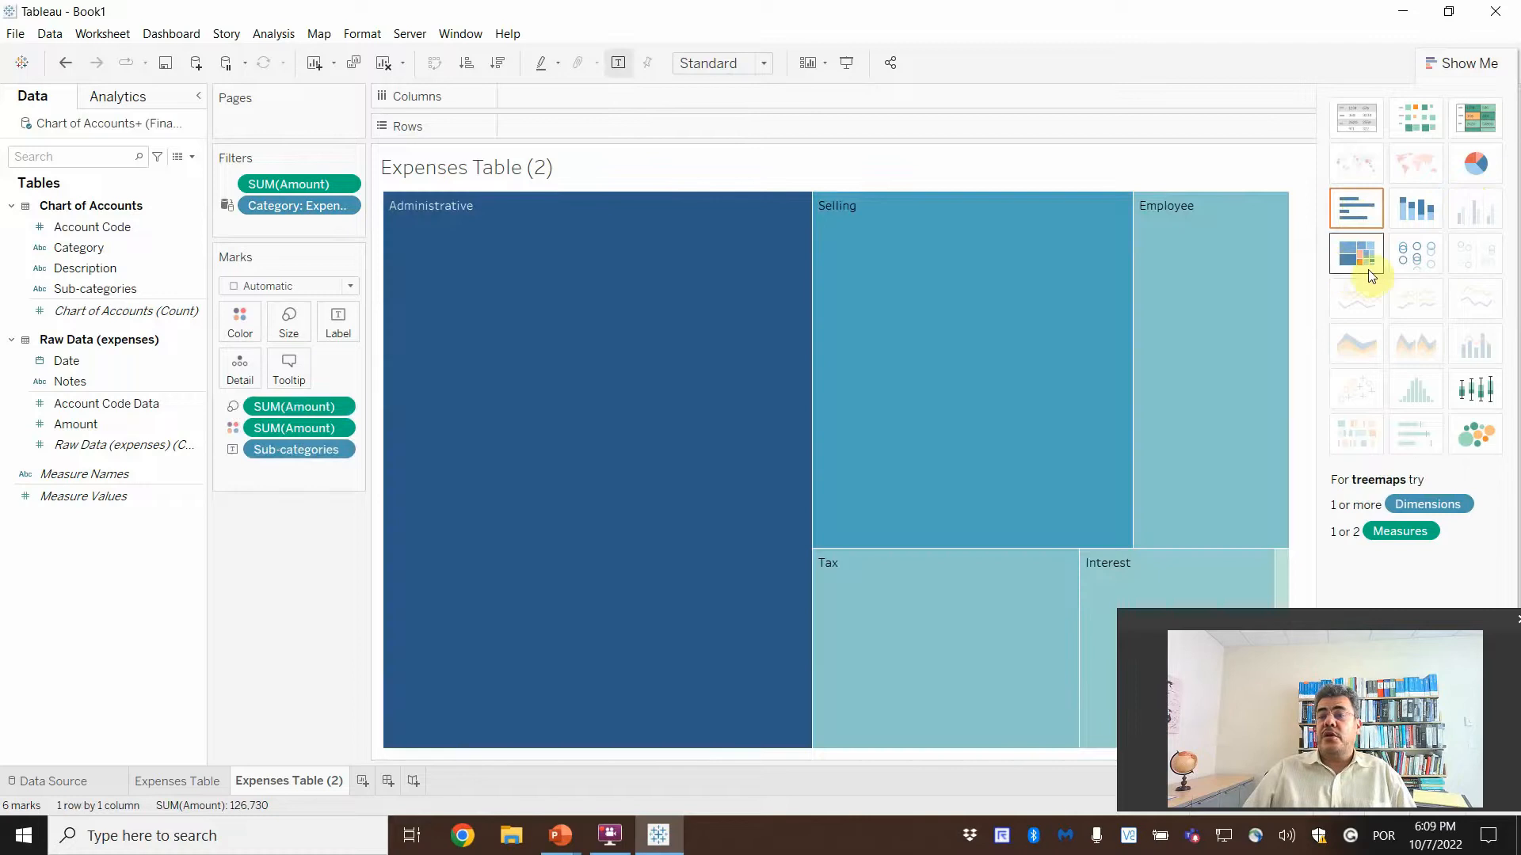
Change the duplicated sheet to packed bubbles and add Amount to the bubble labels, with the chart suggestions hidden
left_click(1476, 437)
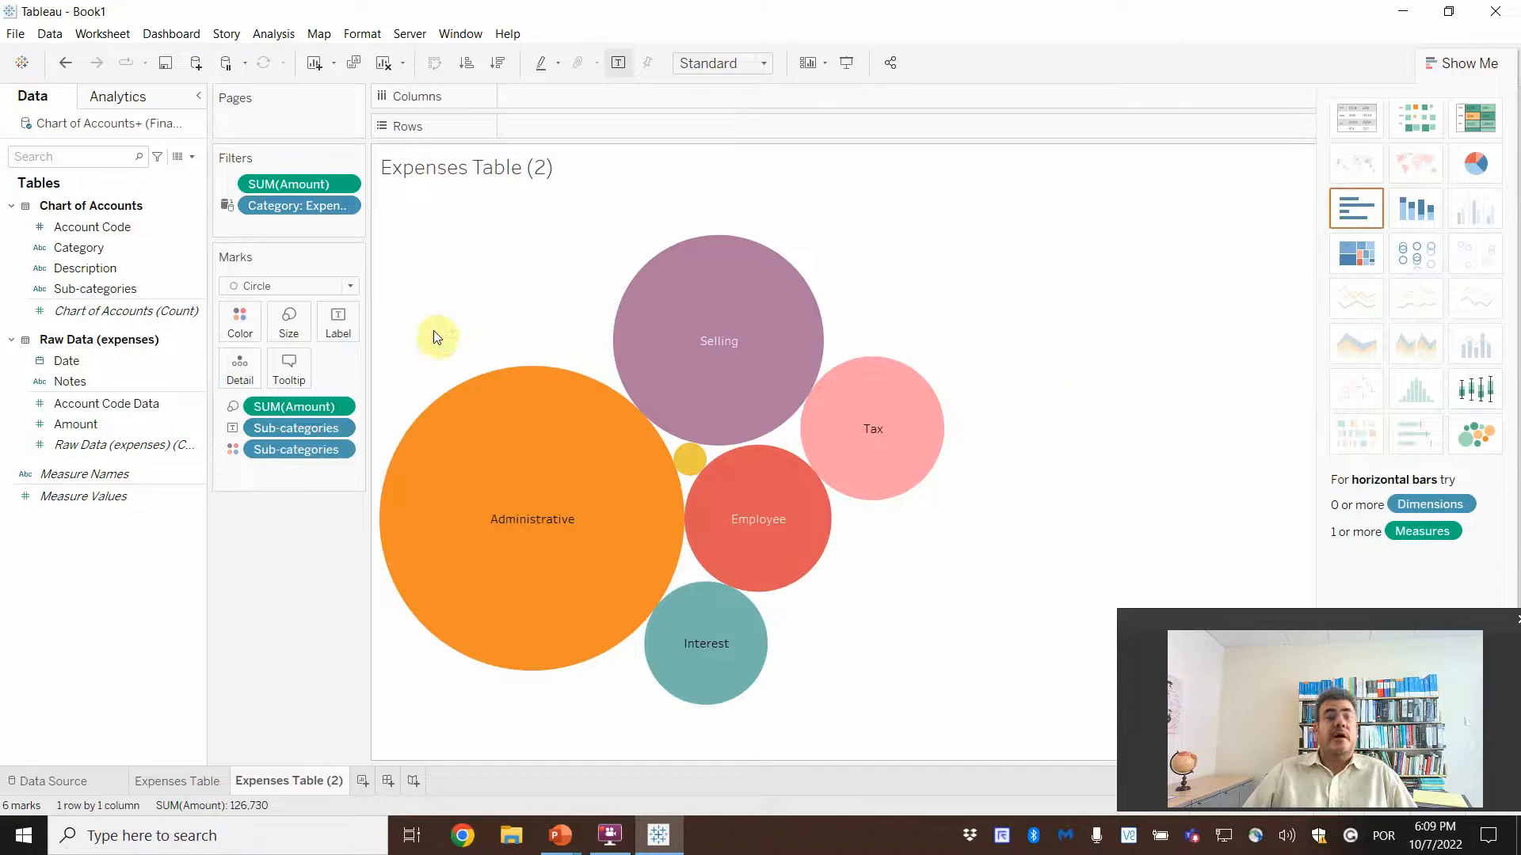
mouse_move(491, 496)
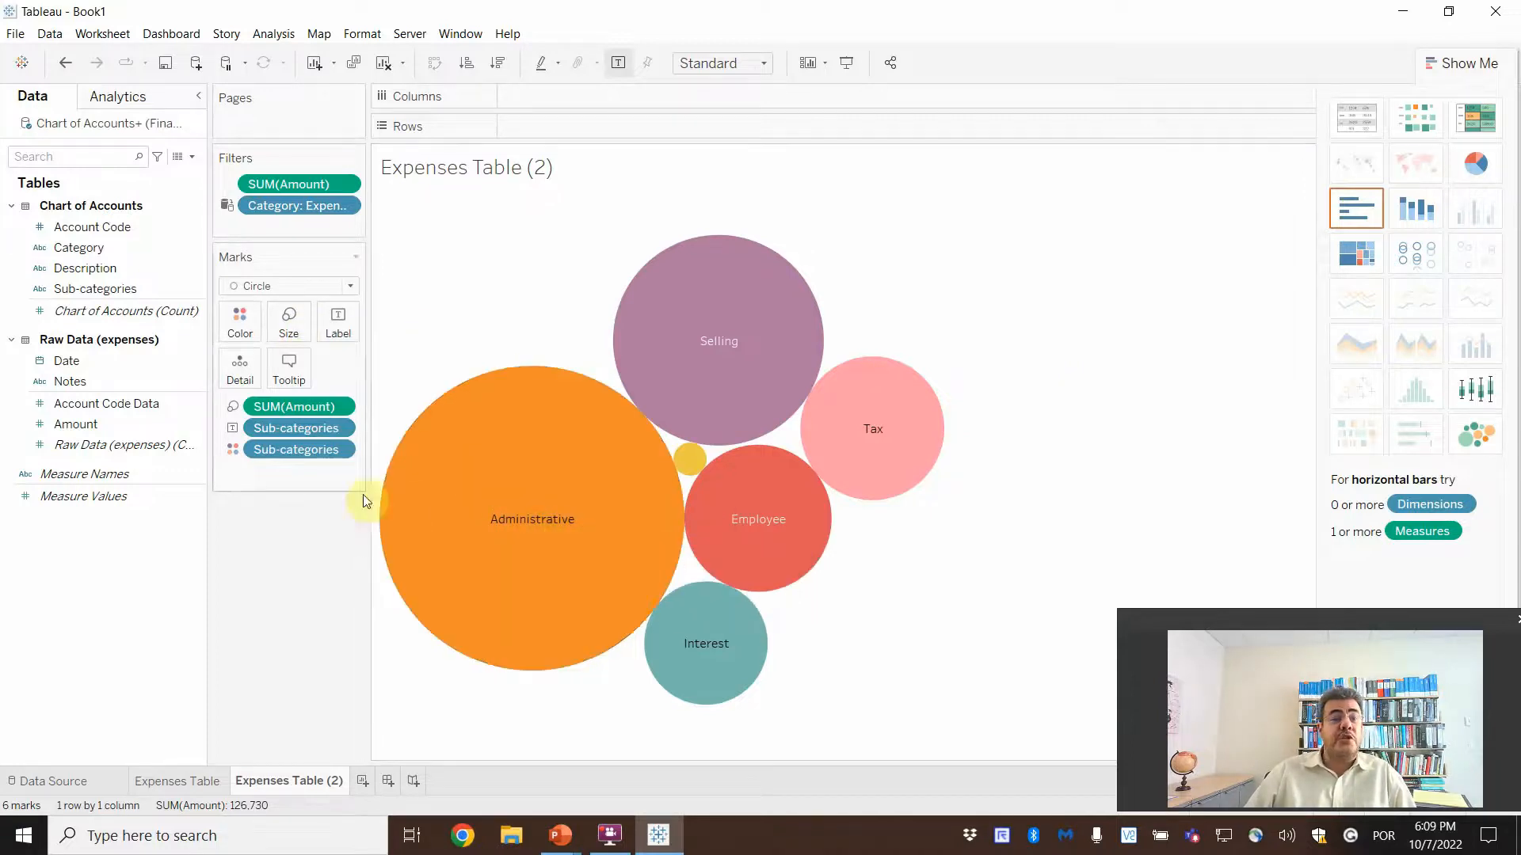
left_click_drag(95, 424, 340, 318)
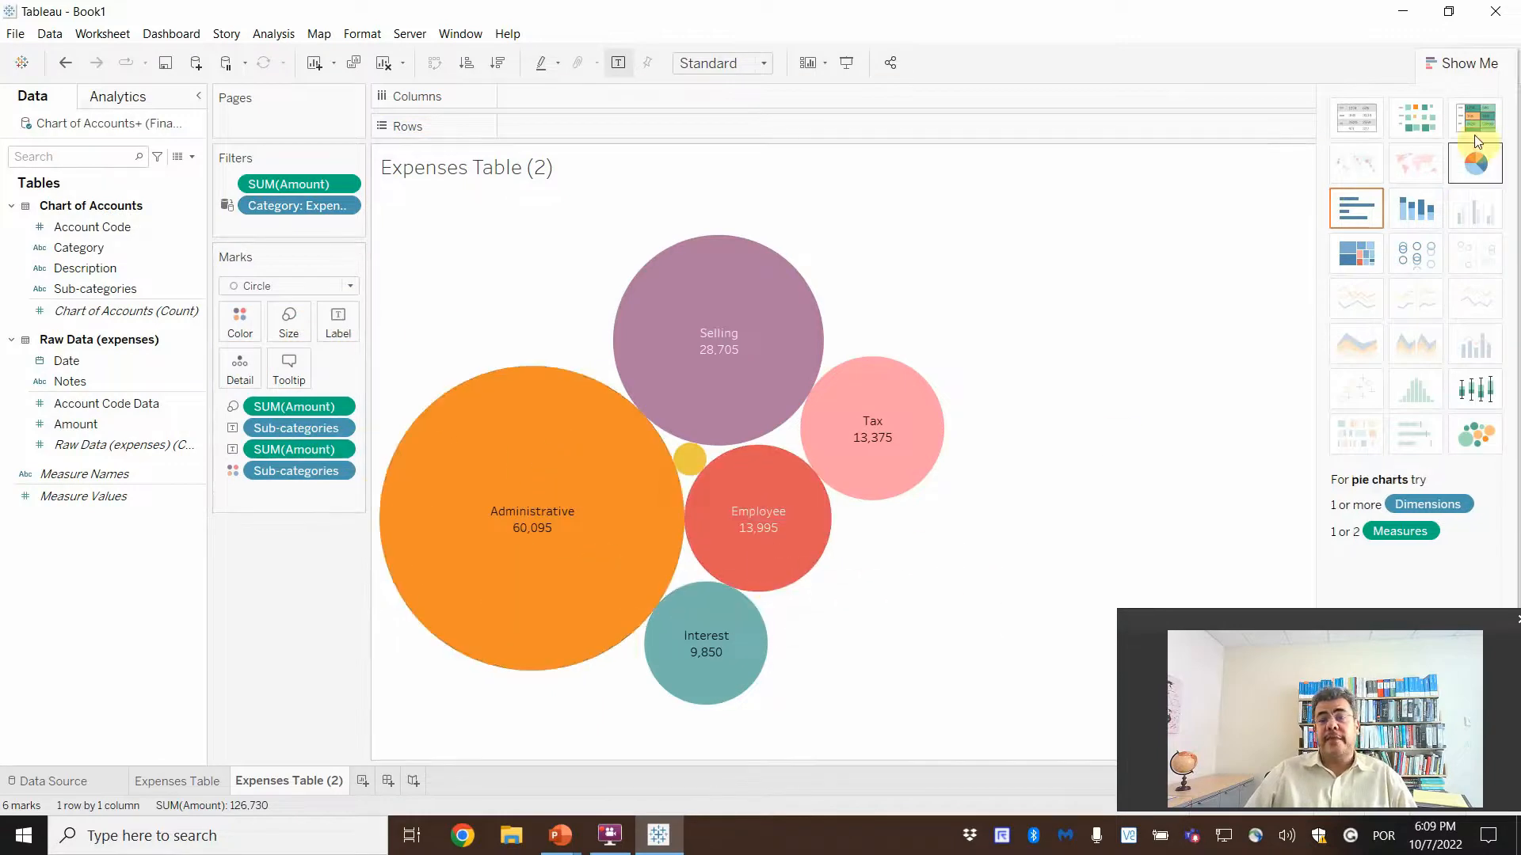
left_click(1495, 66)
mouse_move(688, 465)
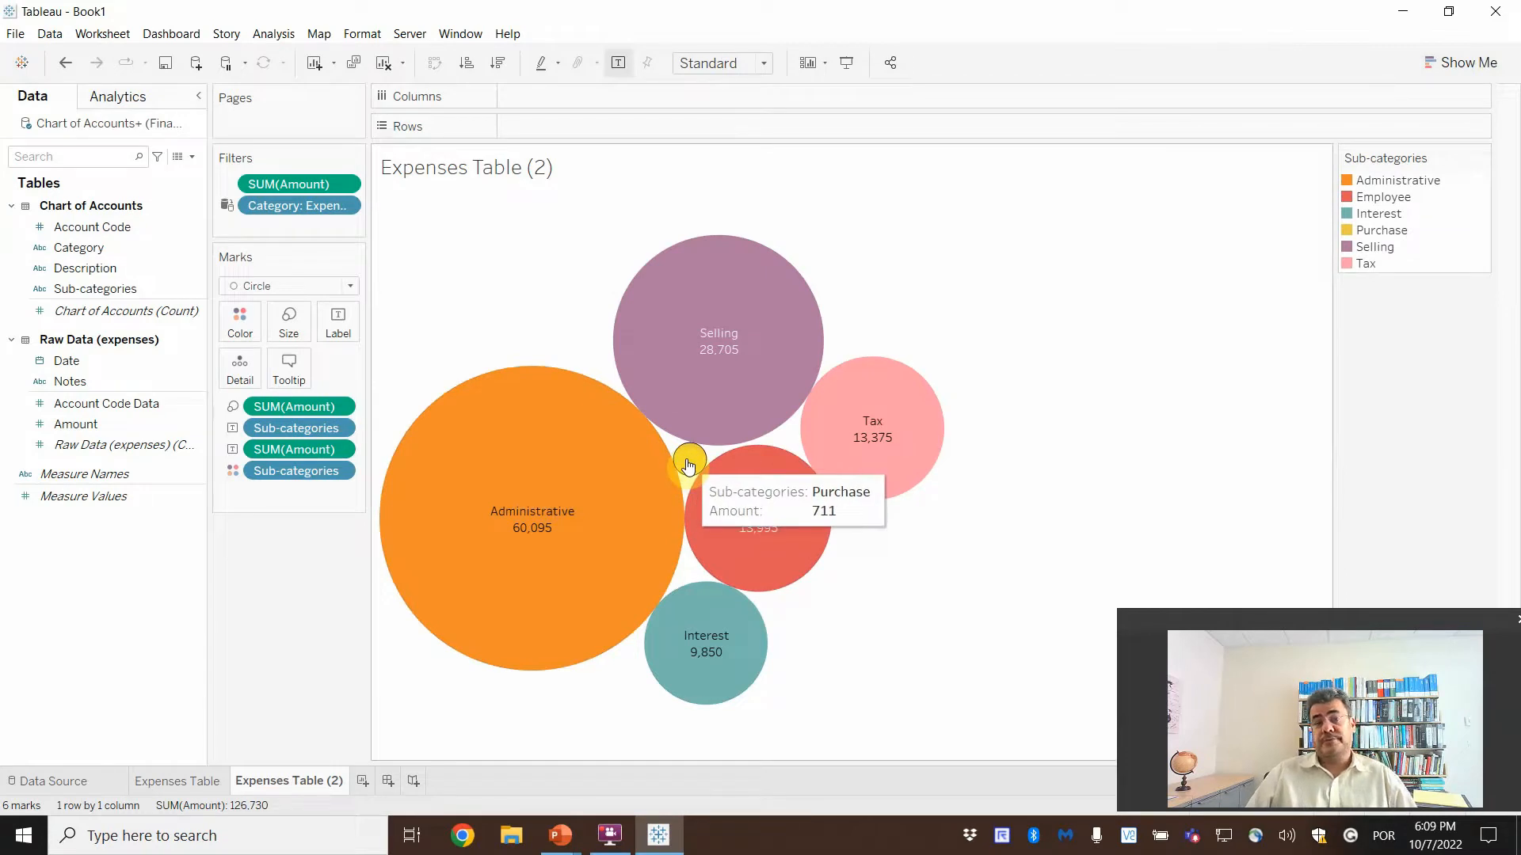
Add a Date range filter to the Expenses Table sheet covering 9/1/2022 to 9/30/2022, without null values
left_click(157, 780)
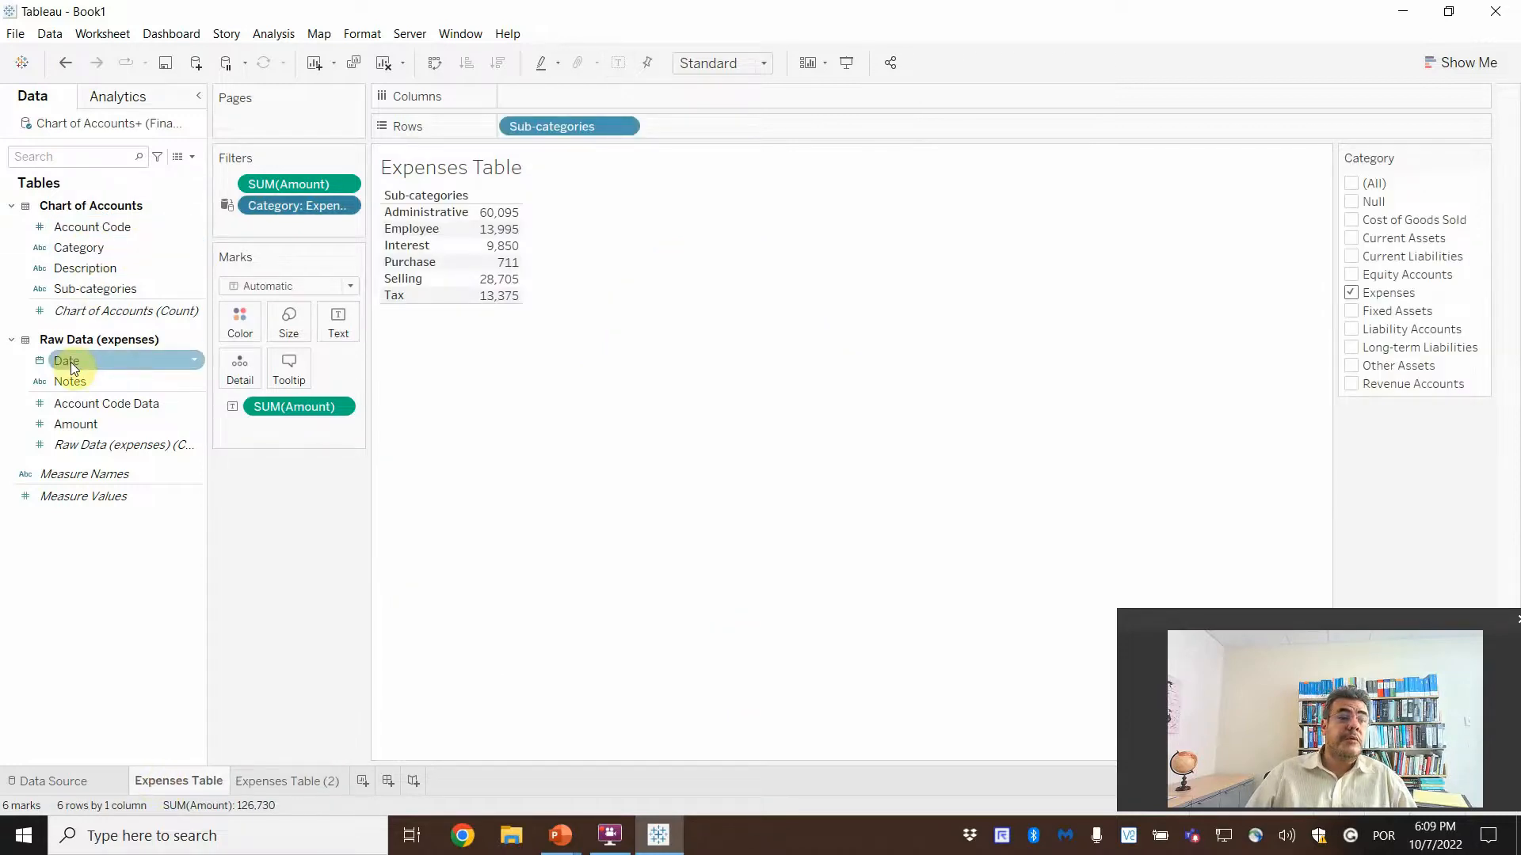
left_click_drag(69, 363, 256, 181)
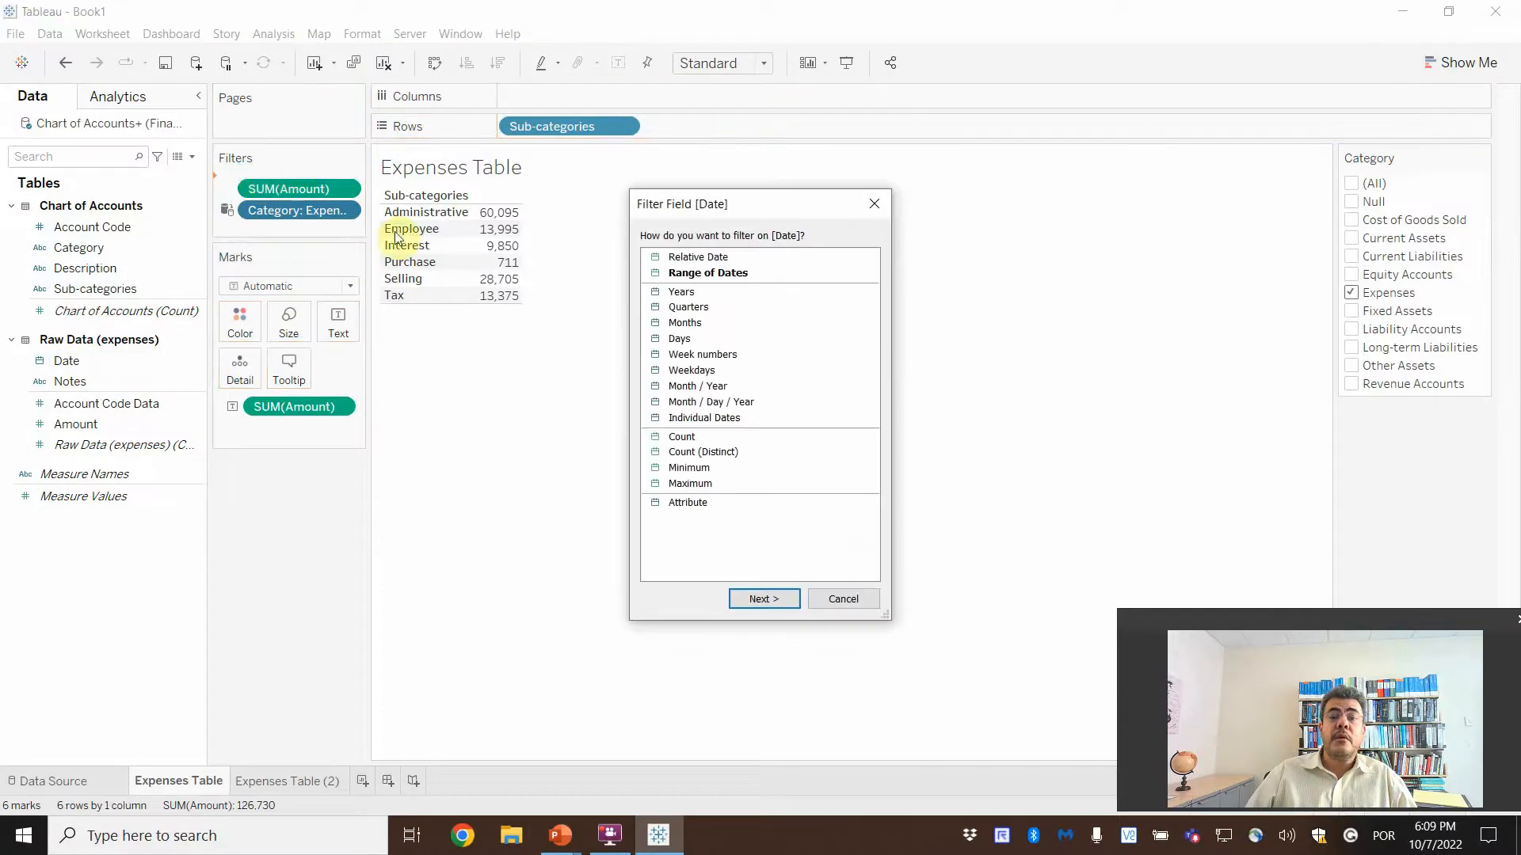
left_click(710, 272)
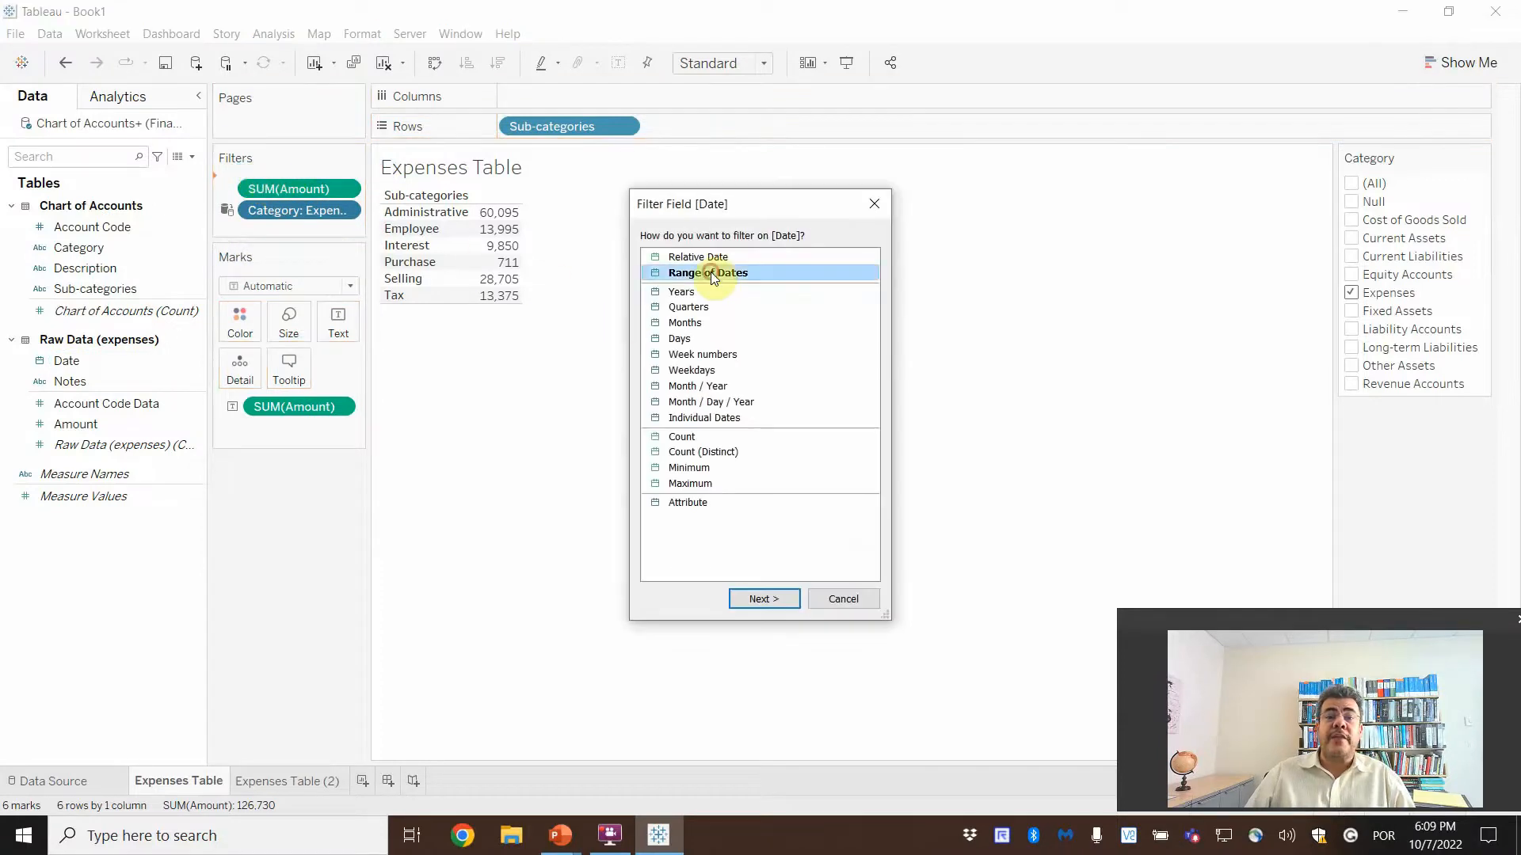
left_click(775, 604)
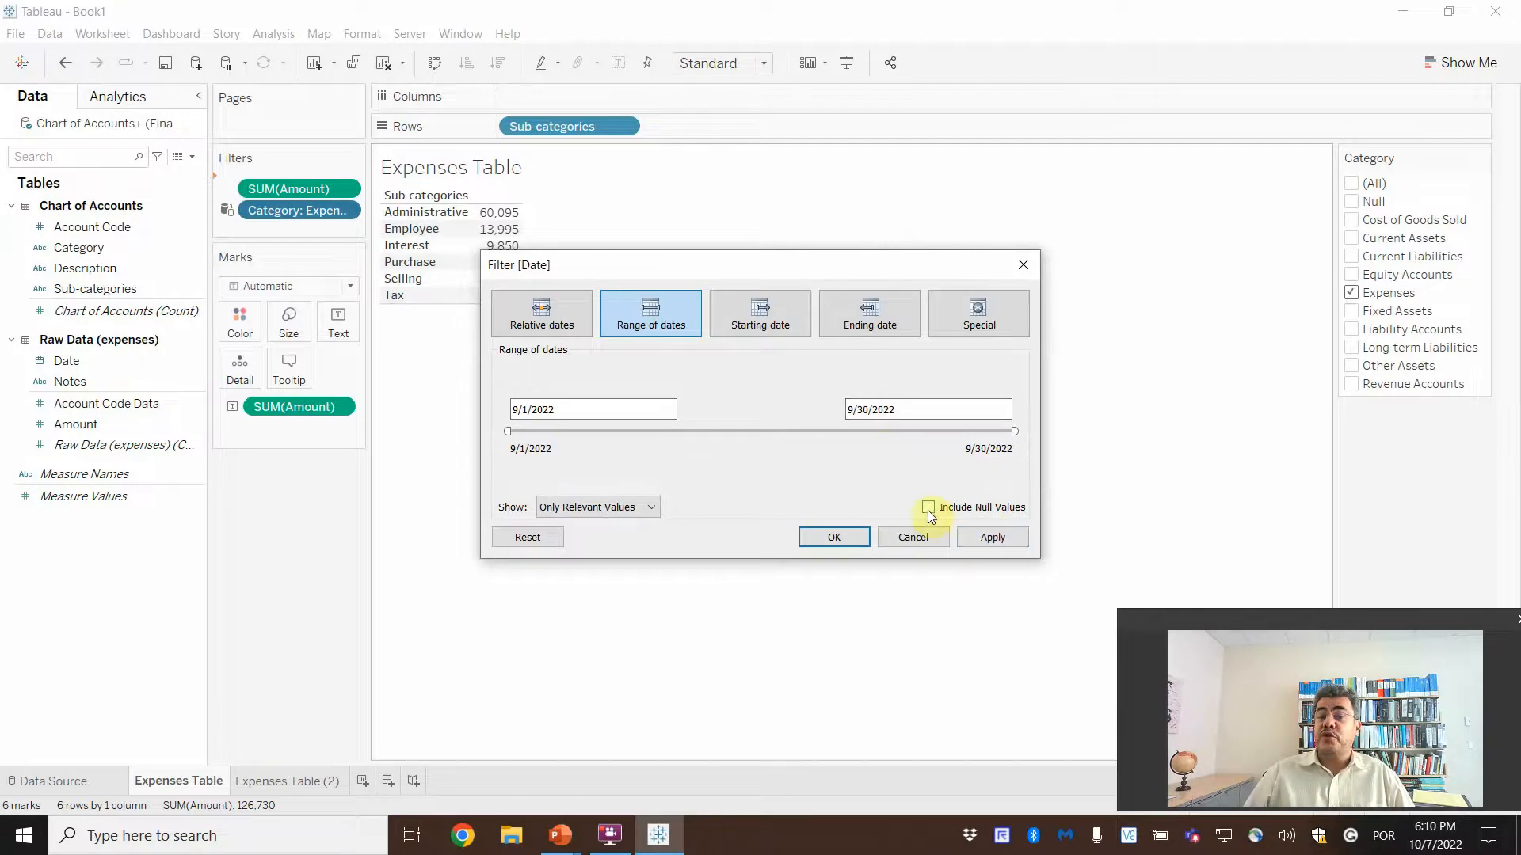
left_click(1005, 540)
left_click(828, 544)
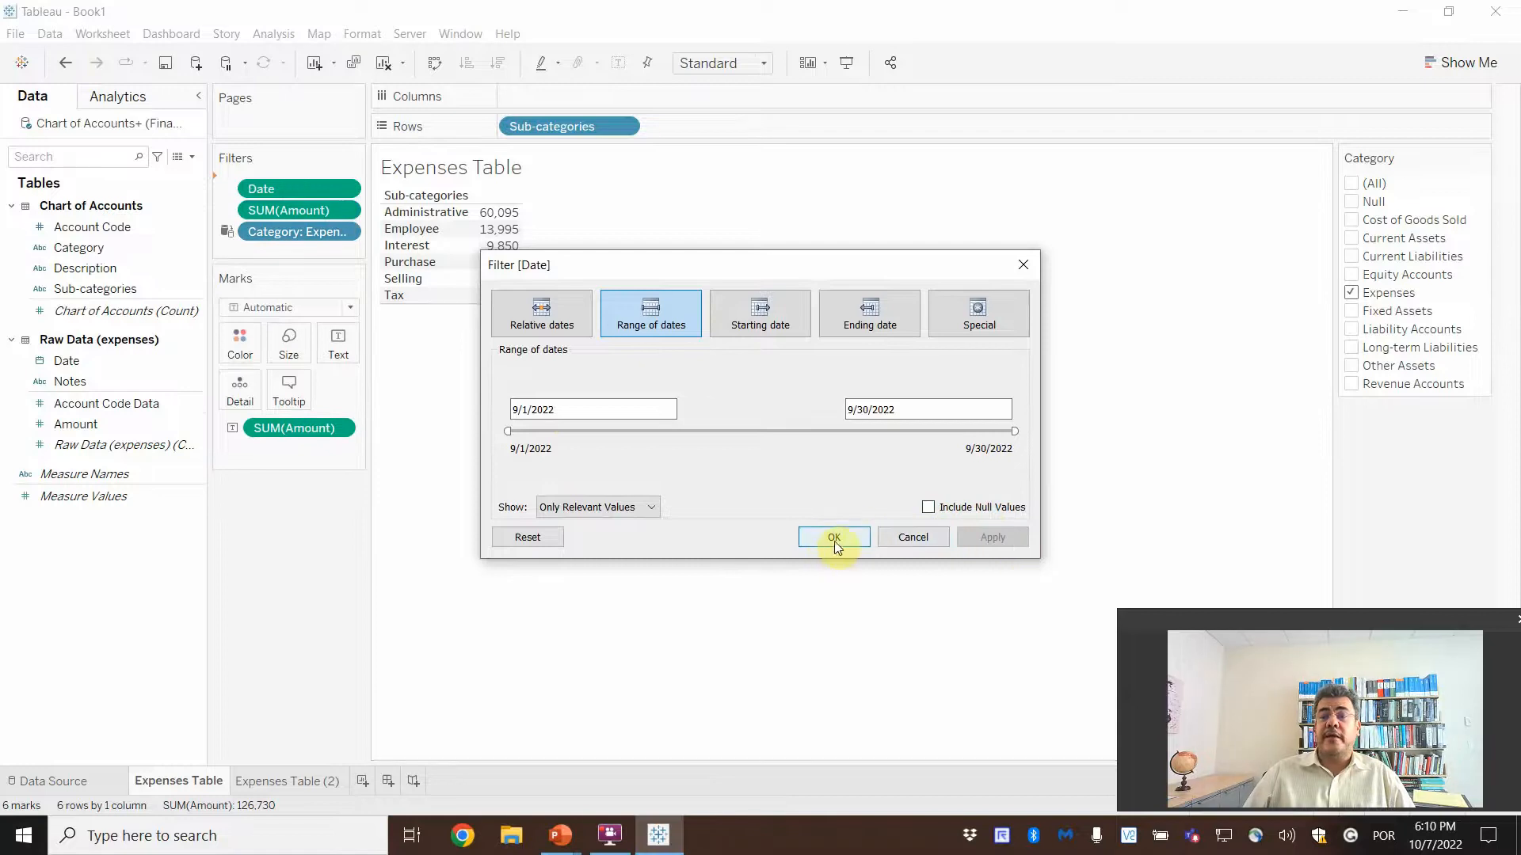
Show the Date filter card and apply the Date filter to all worksheets using related data sources
left_click(344, 184)
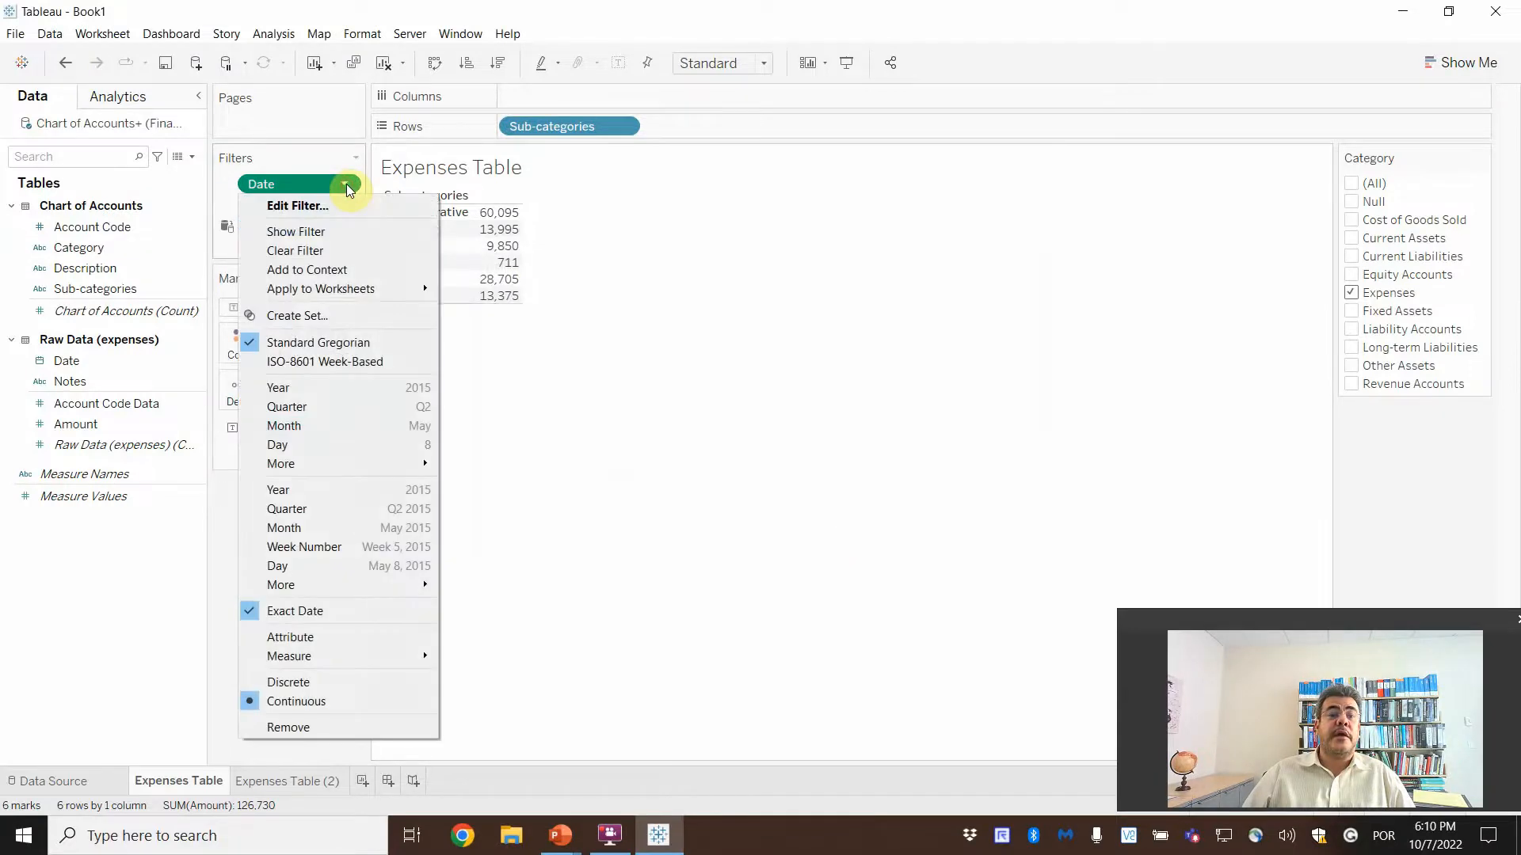
mouse_move(339, 288)
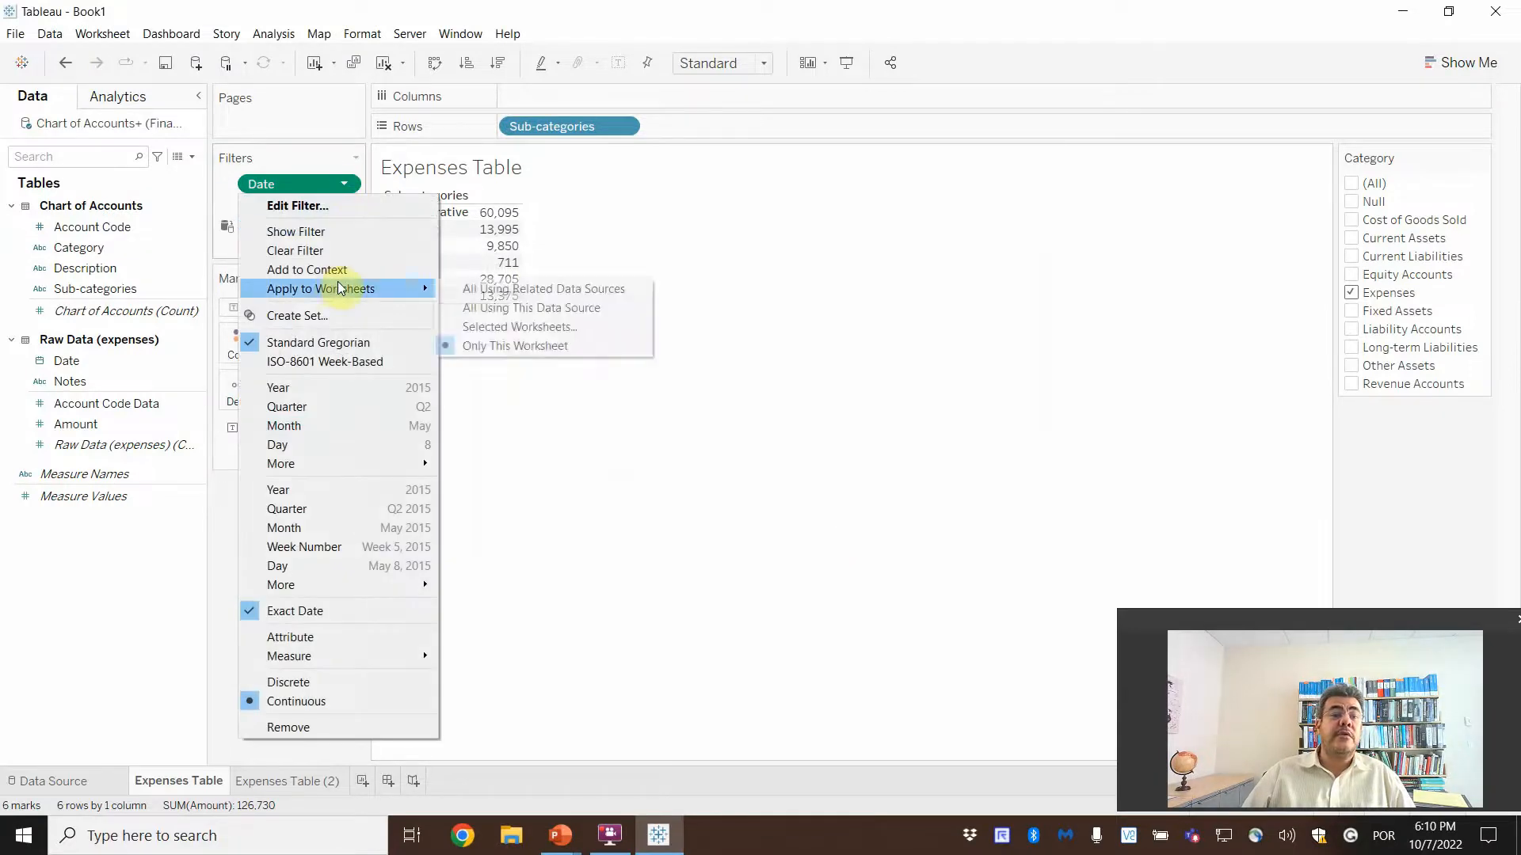
left_click(326, 230)
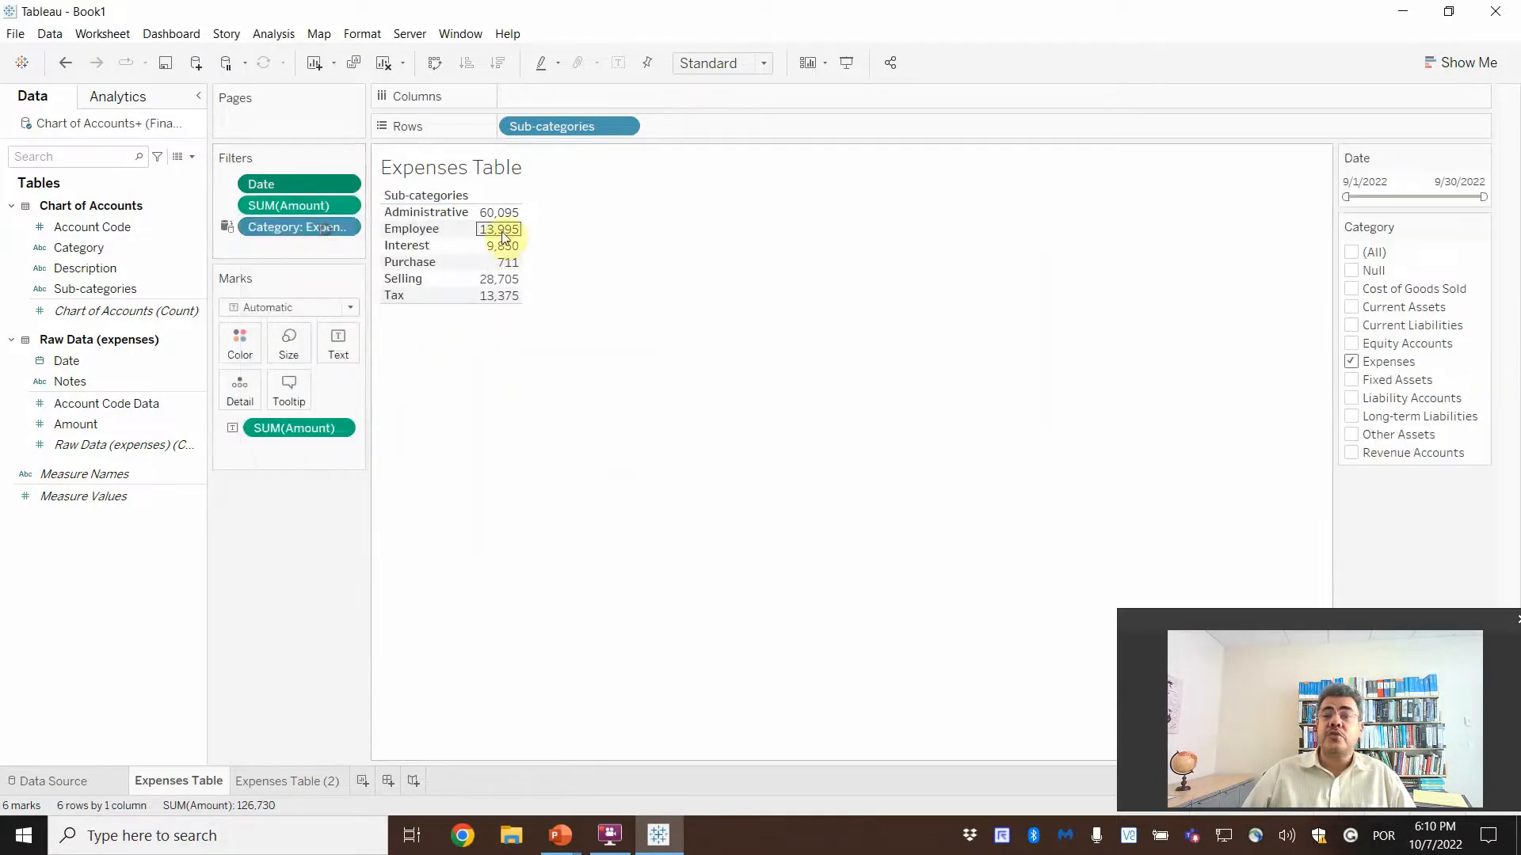
left_click(343, 184)
mouse_move(351, 290)
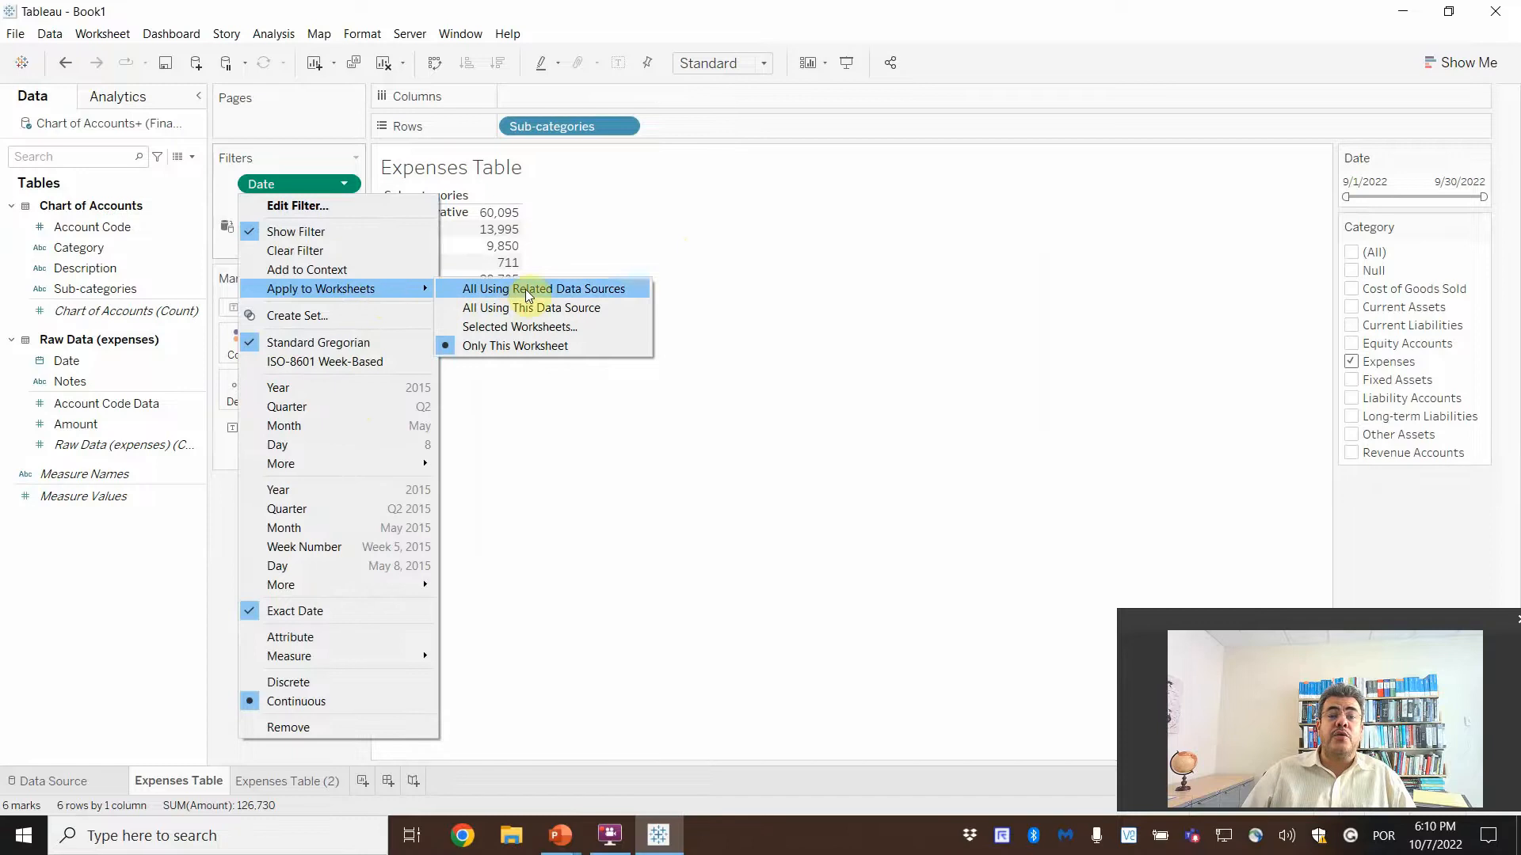
left_click(525, 288)
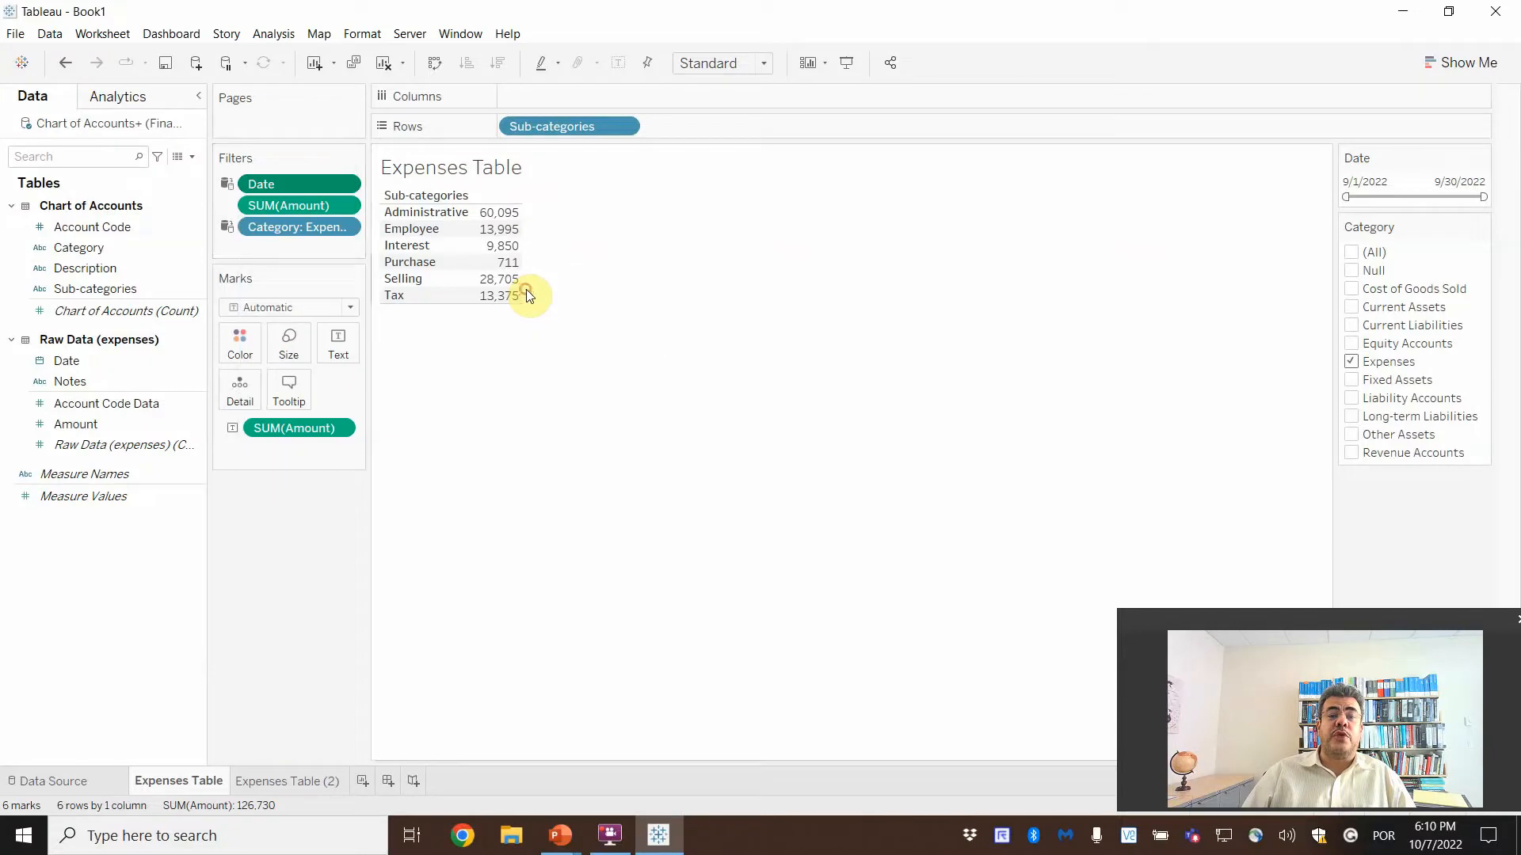
Rename the packed bubbles sheet as Expenses Chart
left_click(284, 782)
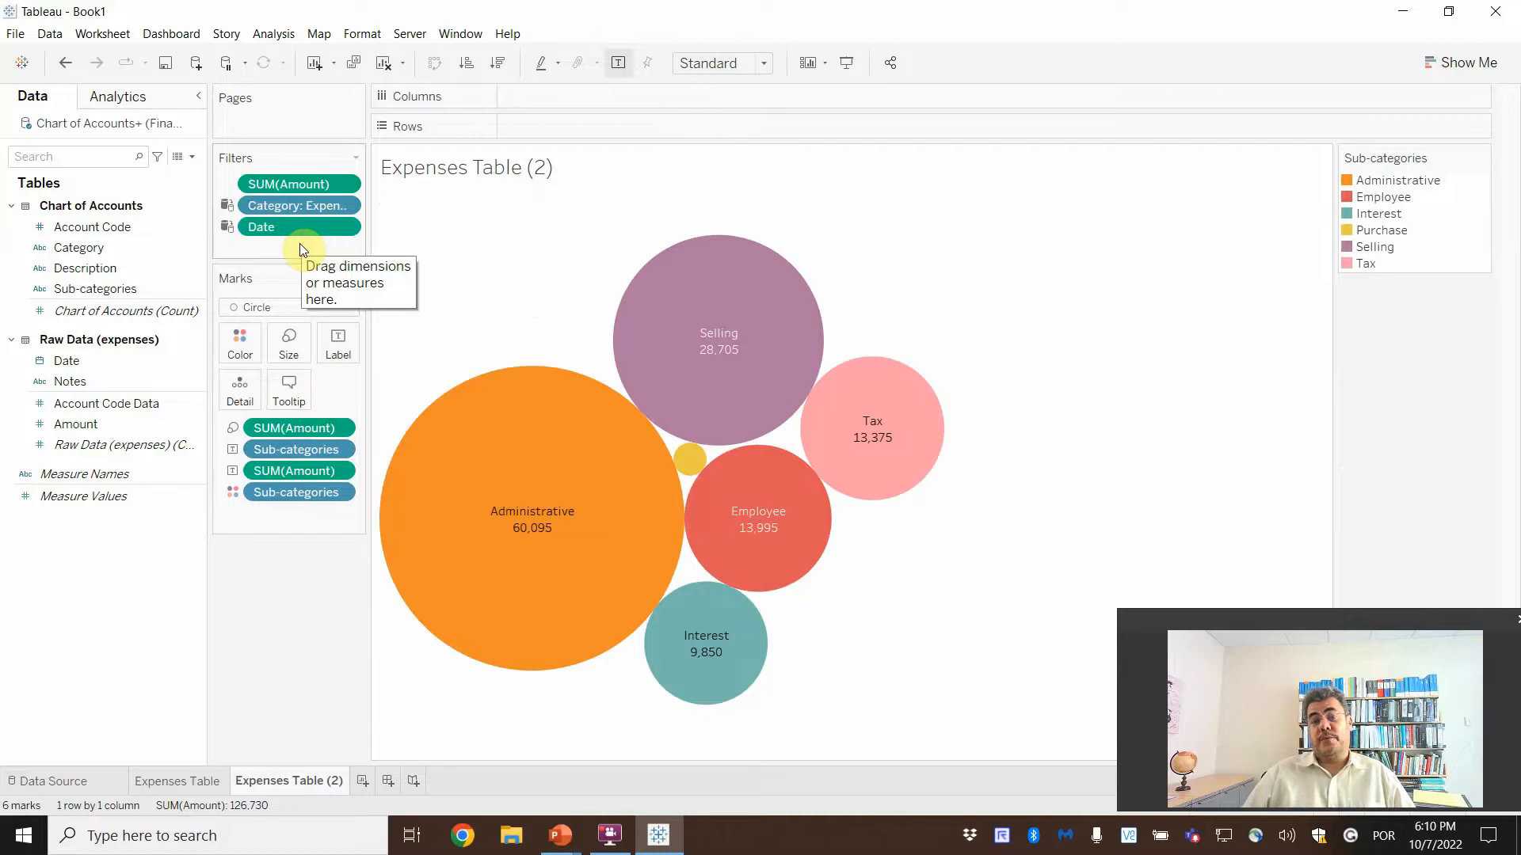
double_click(305, 781)
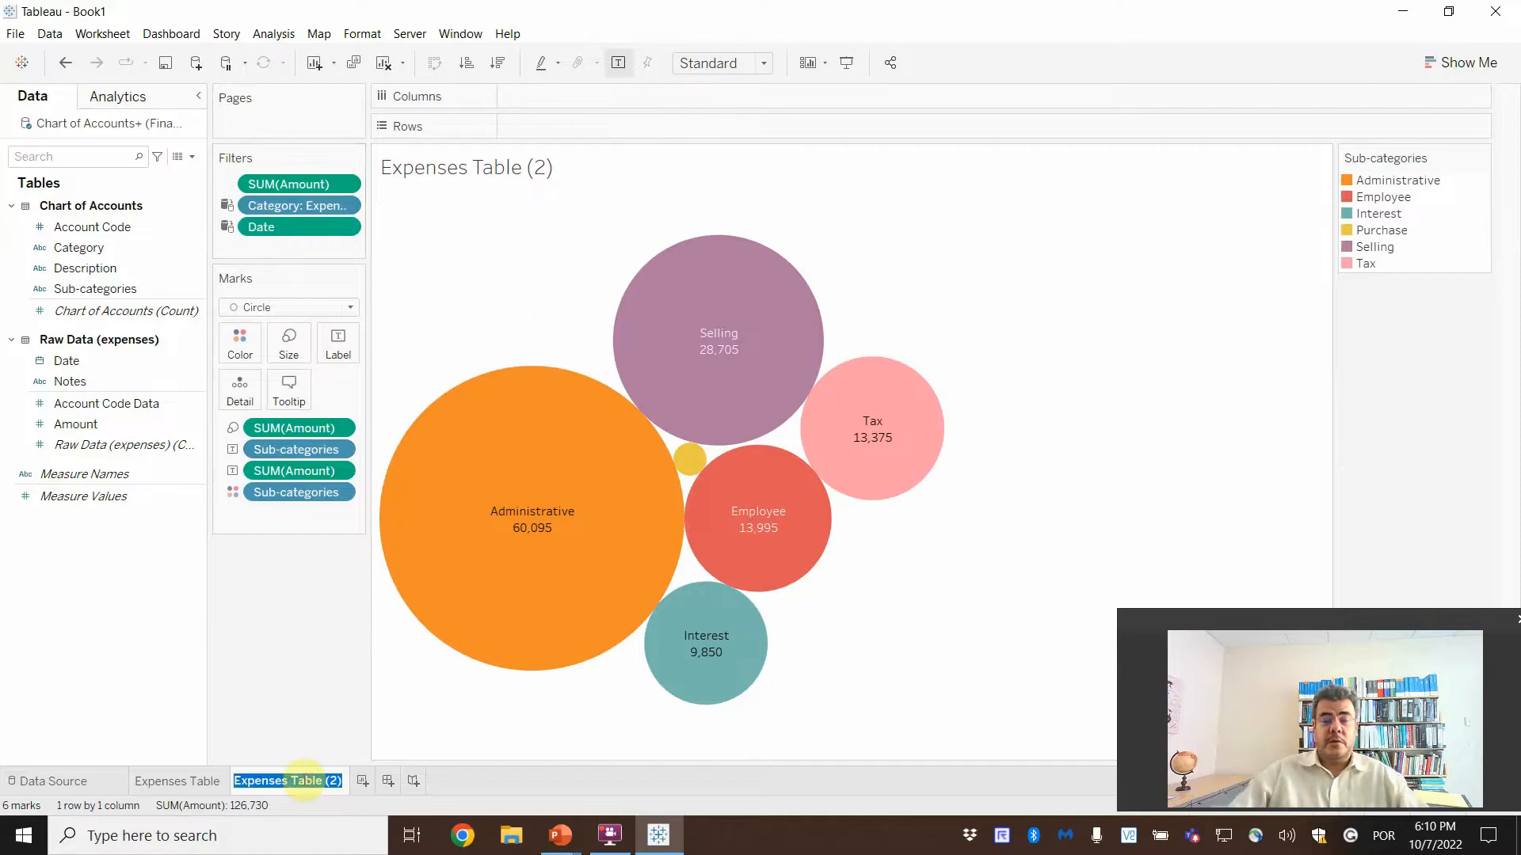
type("B")
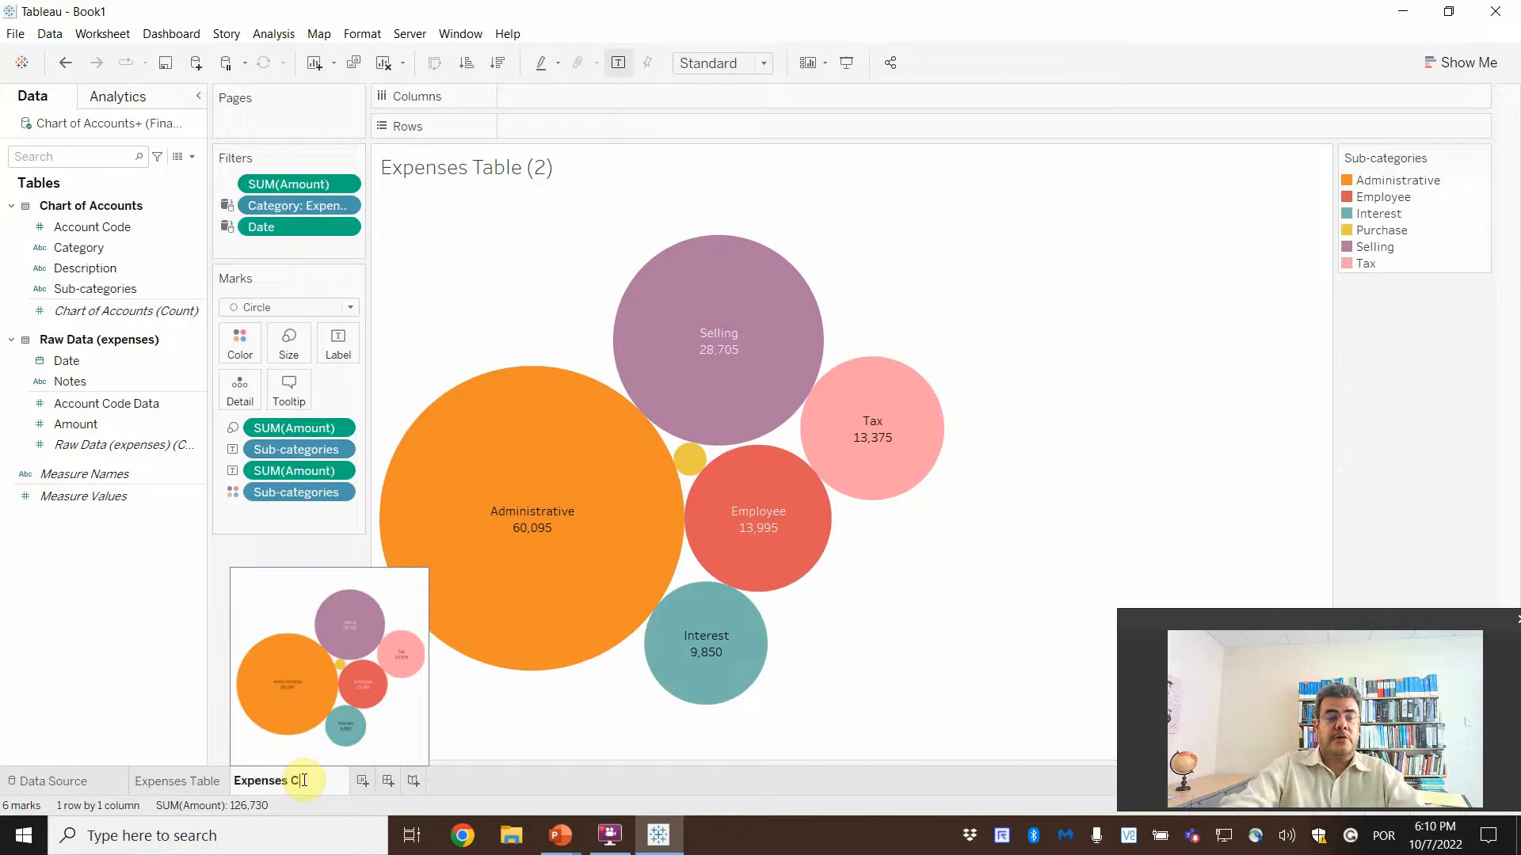
key("Return")
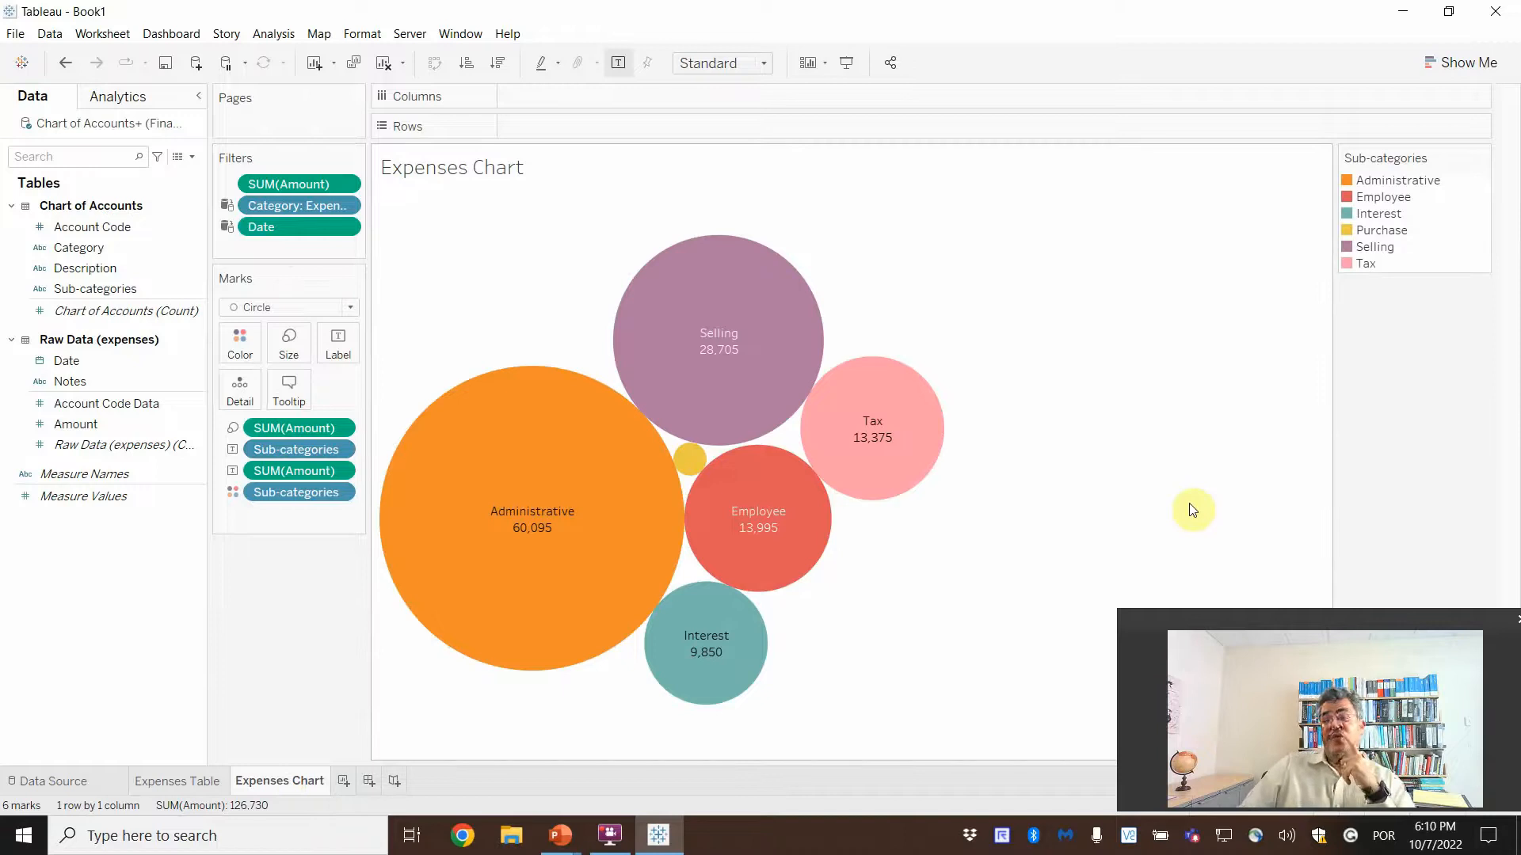
Duplicate the Expenses Table sheet and move the copy after Expenses Chart
mouse_move(681, 654)
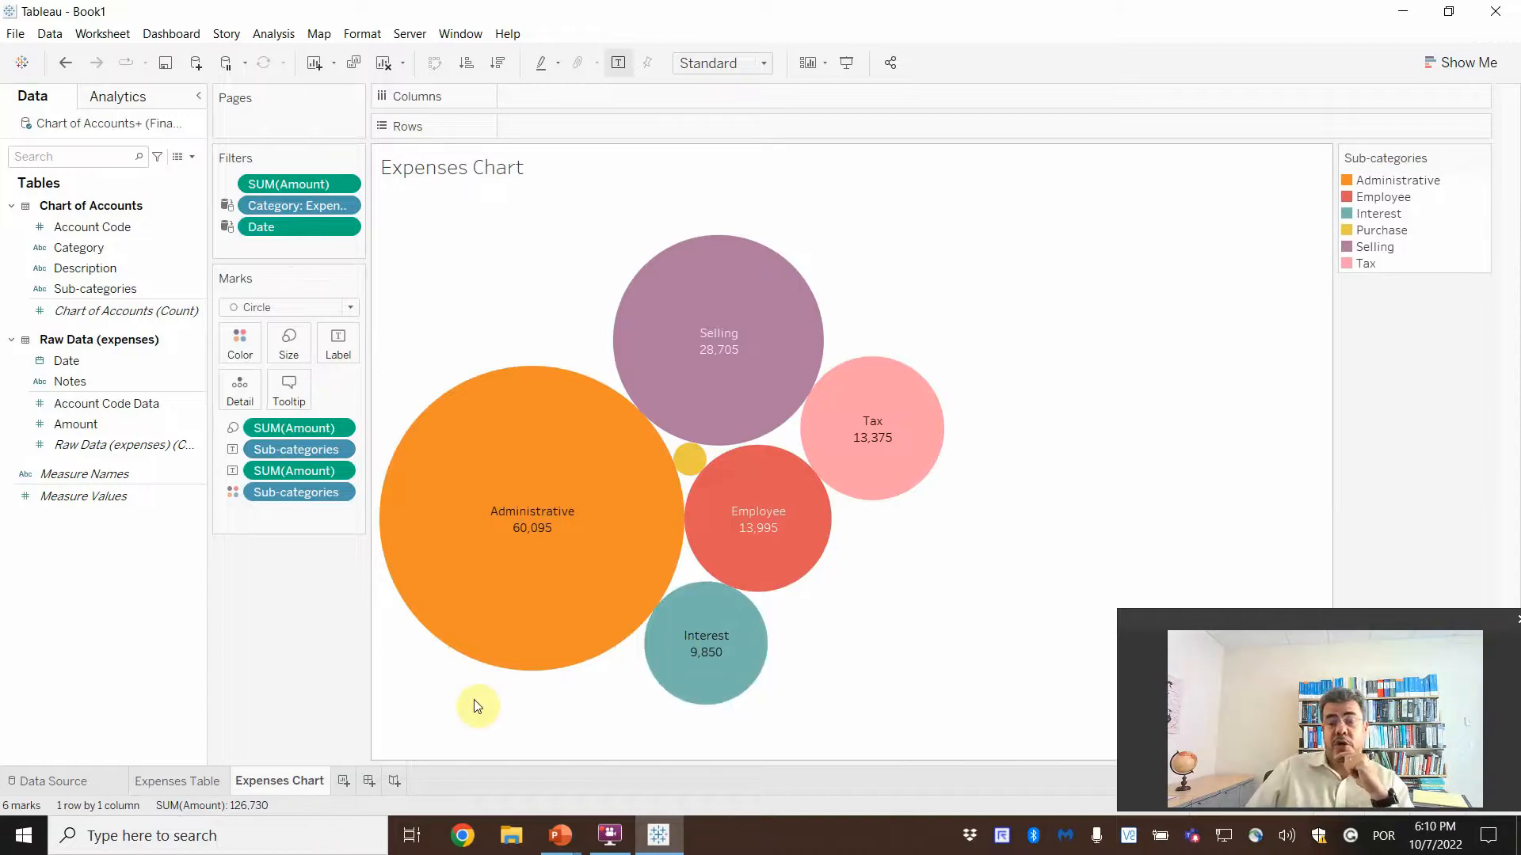
left_click(175, 780)
right_click(176, 781)
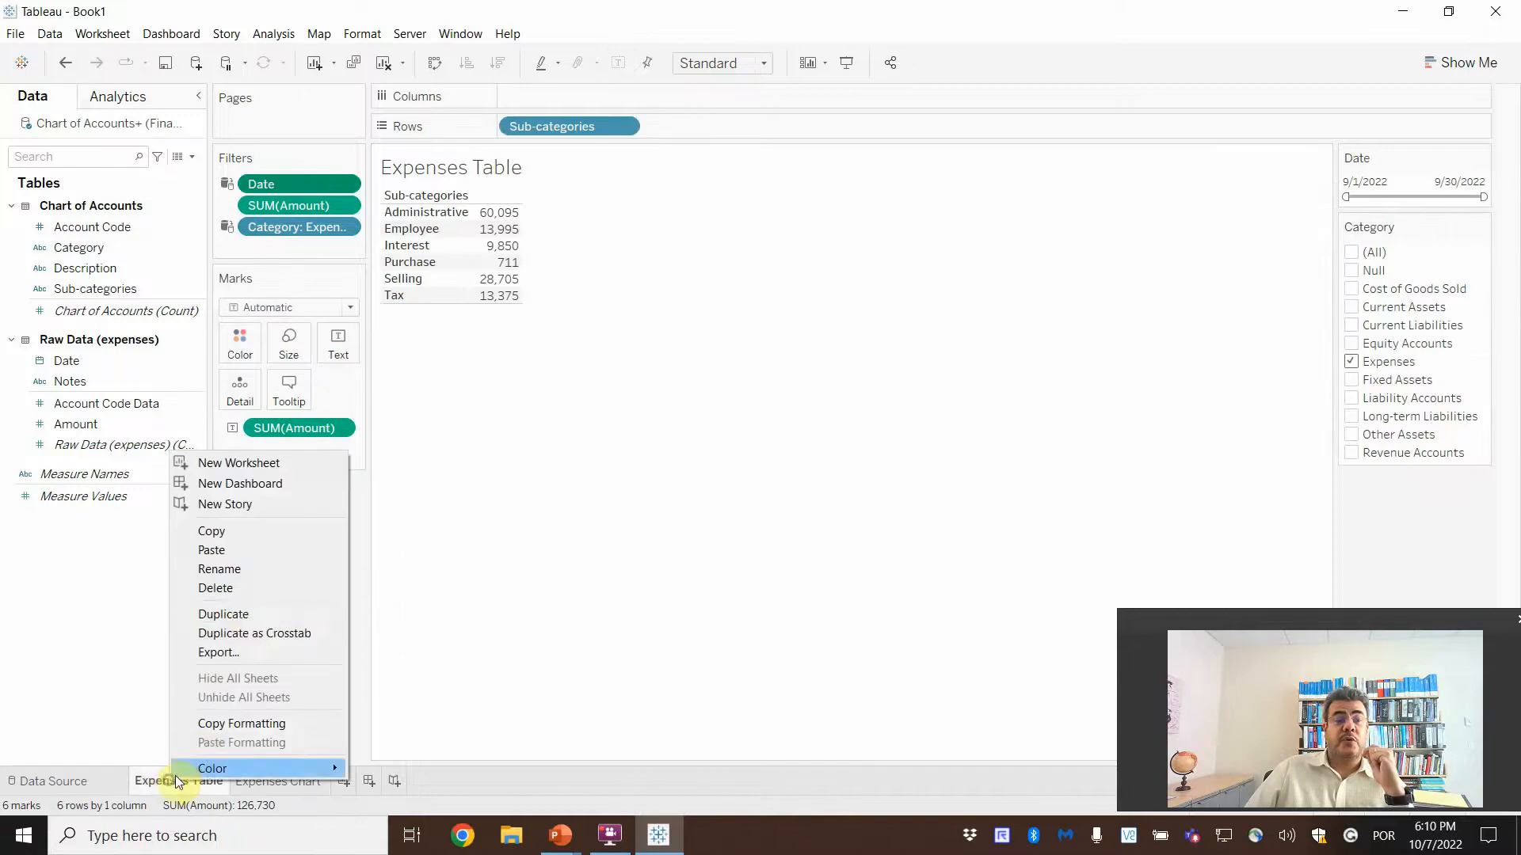
left_click(247, 616)
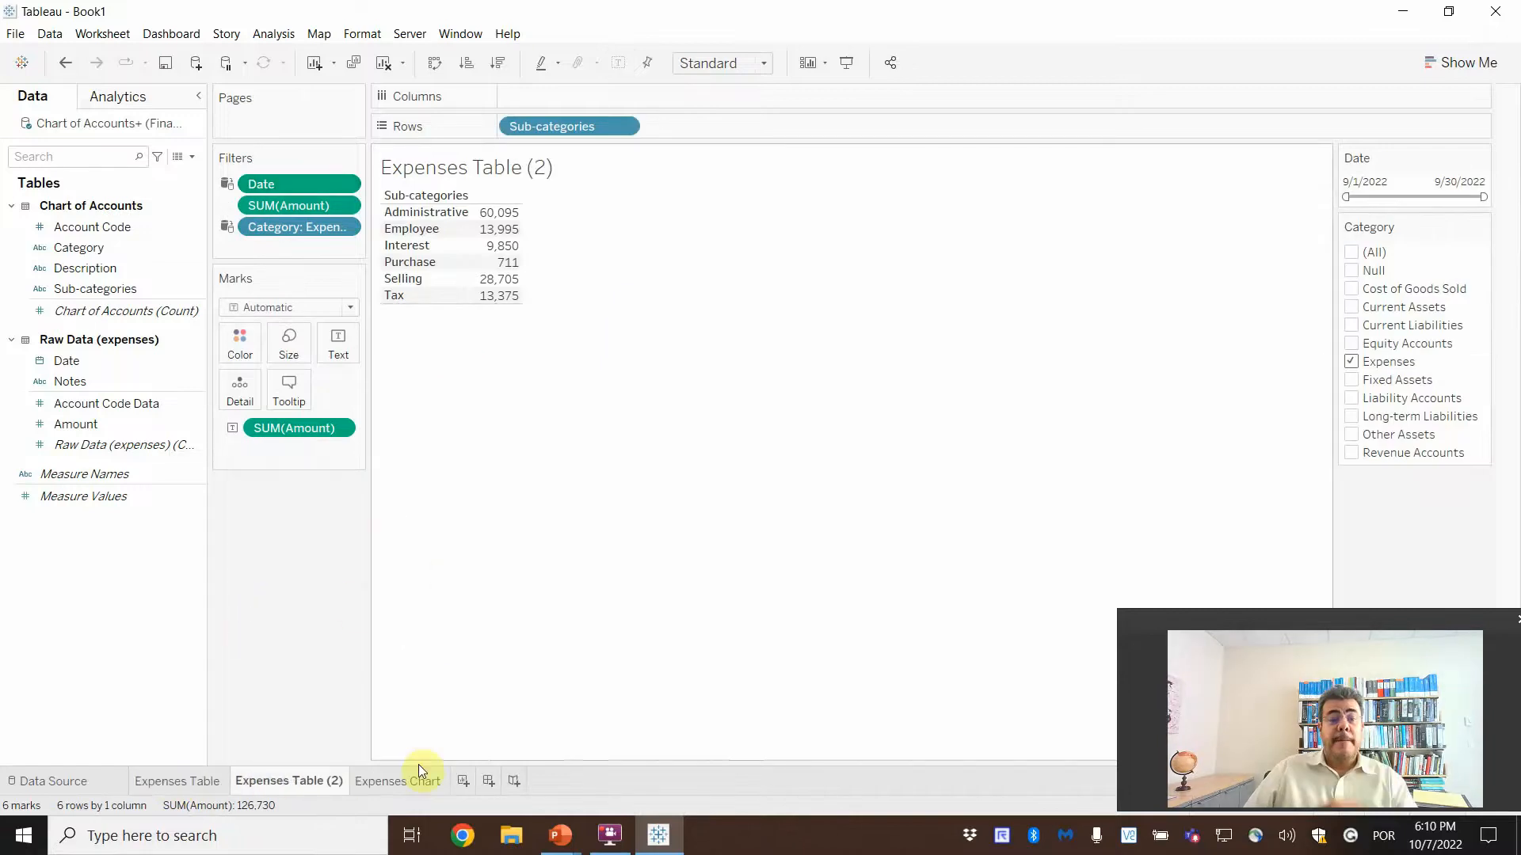
left_click_drag(304, 781, 443, 778)
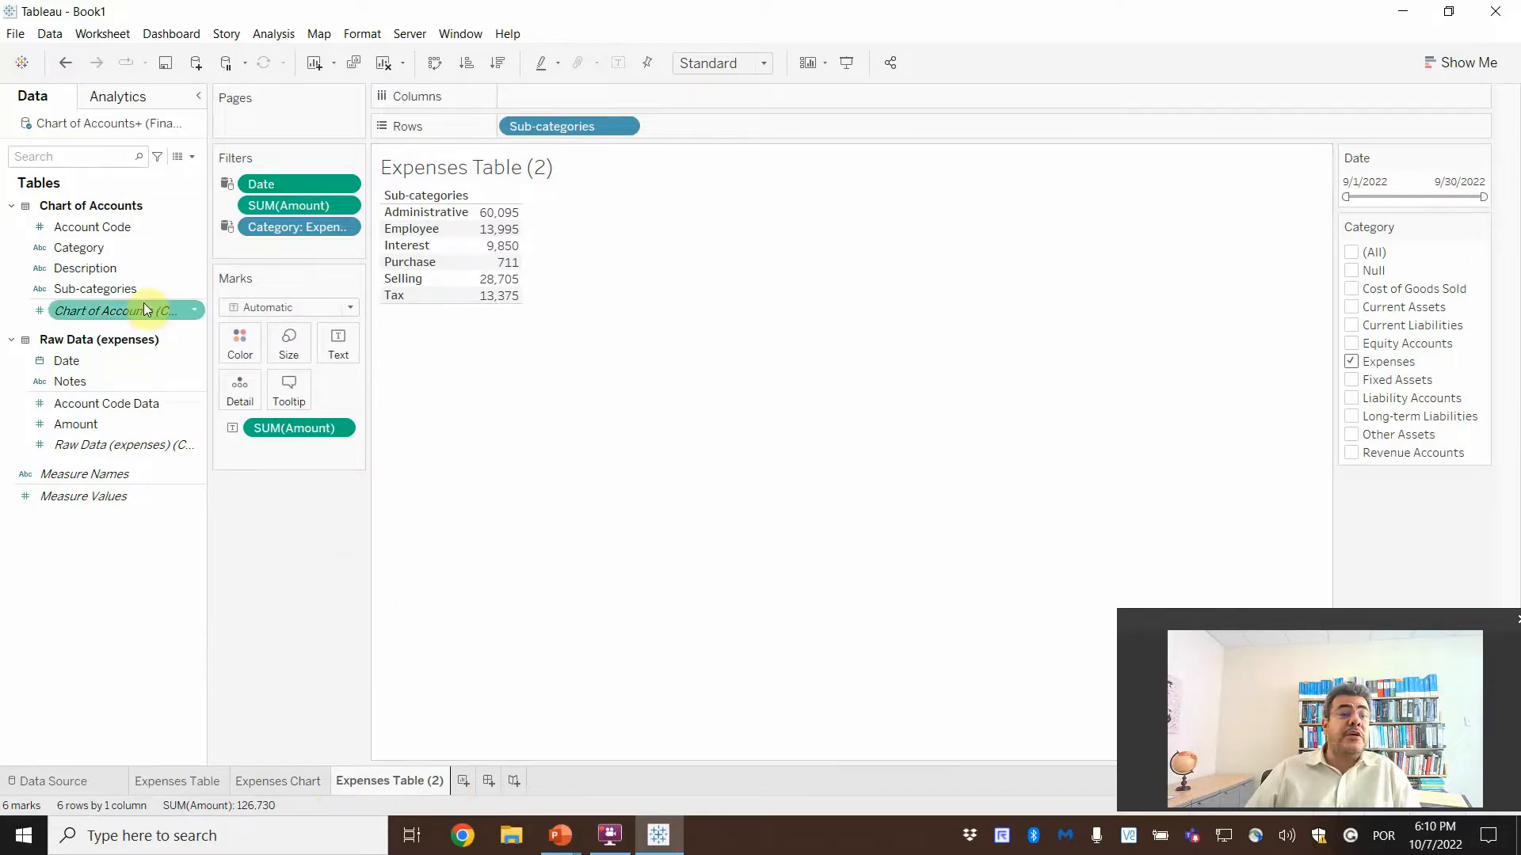
Add Description to the rows after Sub-categories and widen its column until the full account names fit
left_click(107, 269)
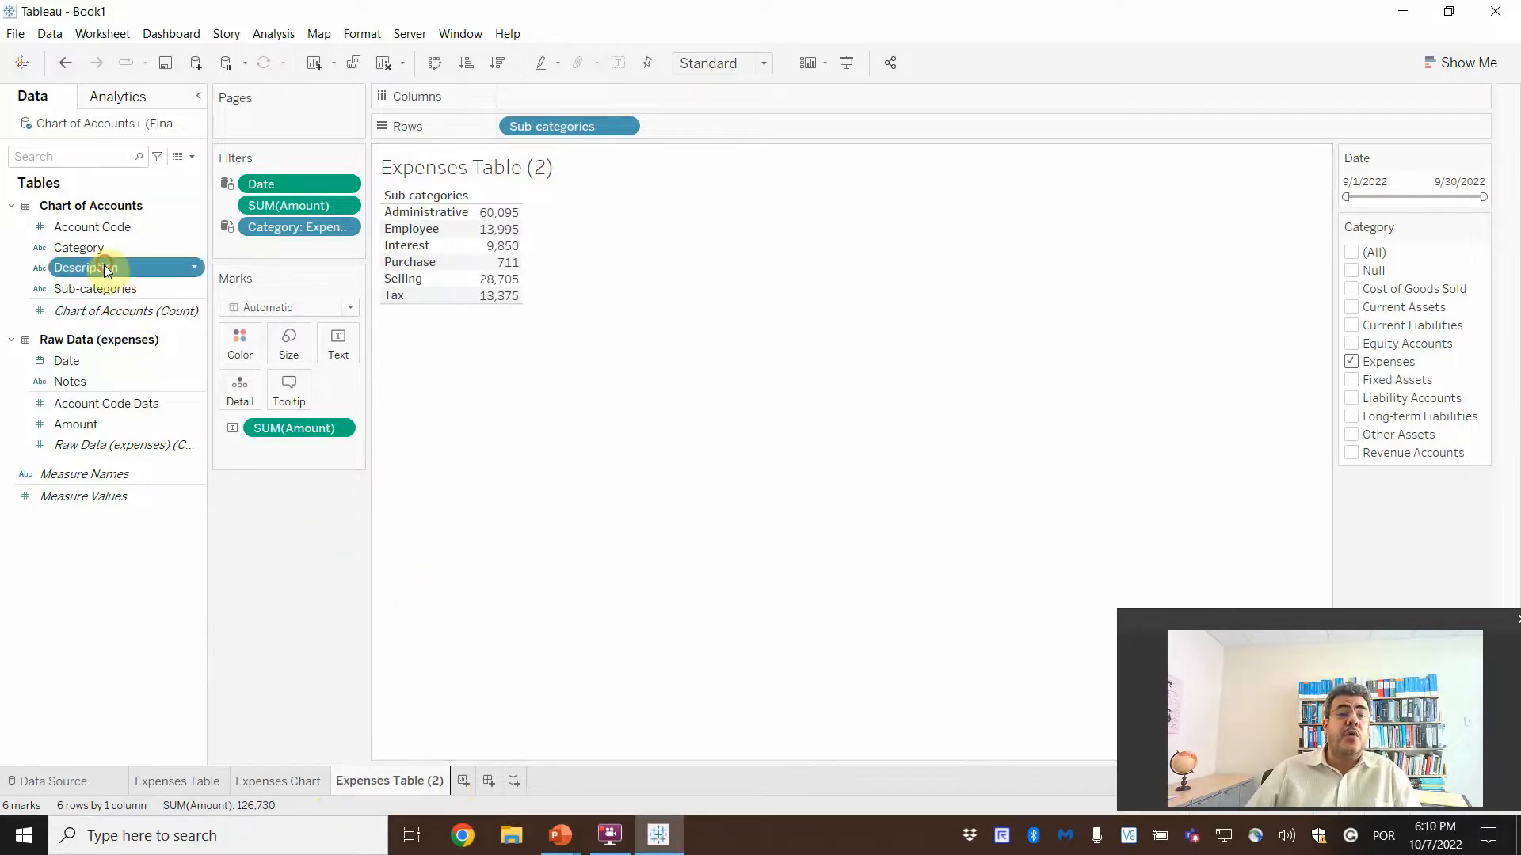
left_click_drag(108, 270, 716, 126)
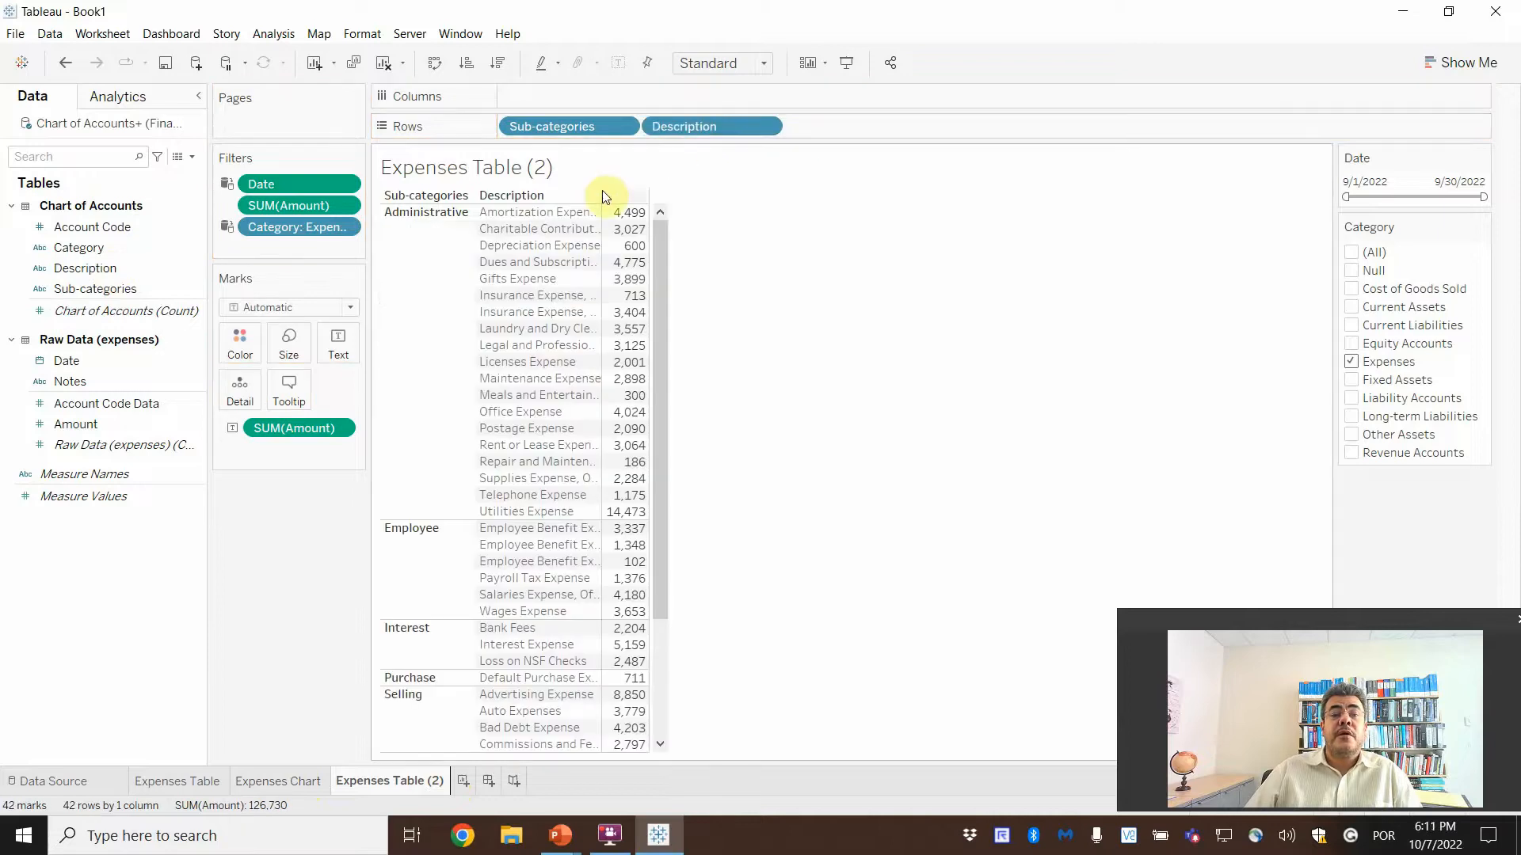
left_click_drag(602, 228, 664, 225)
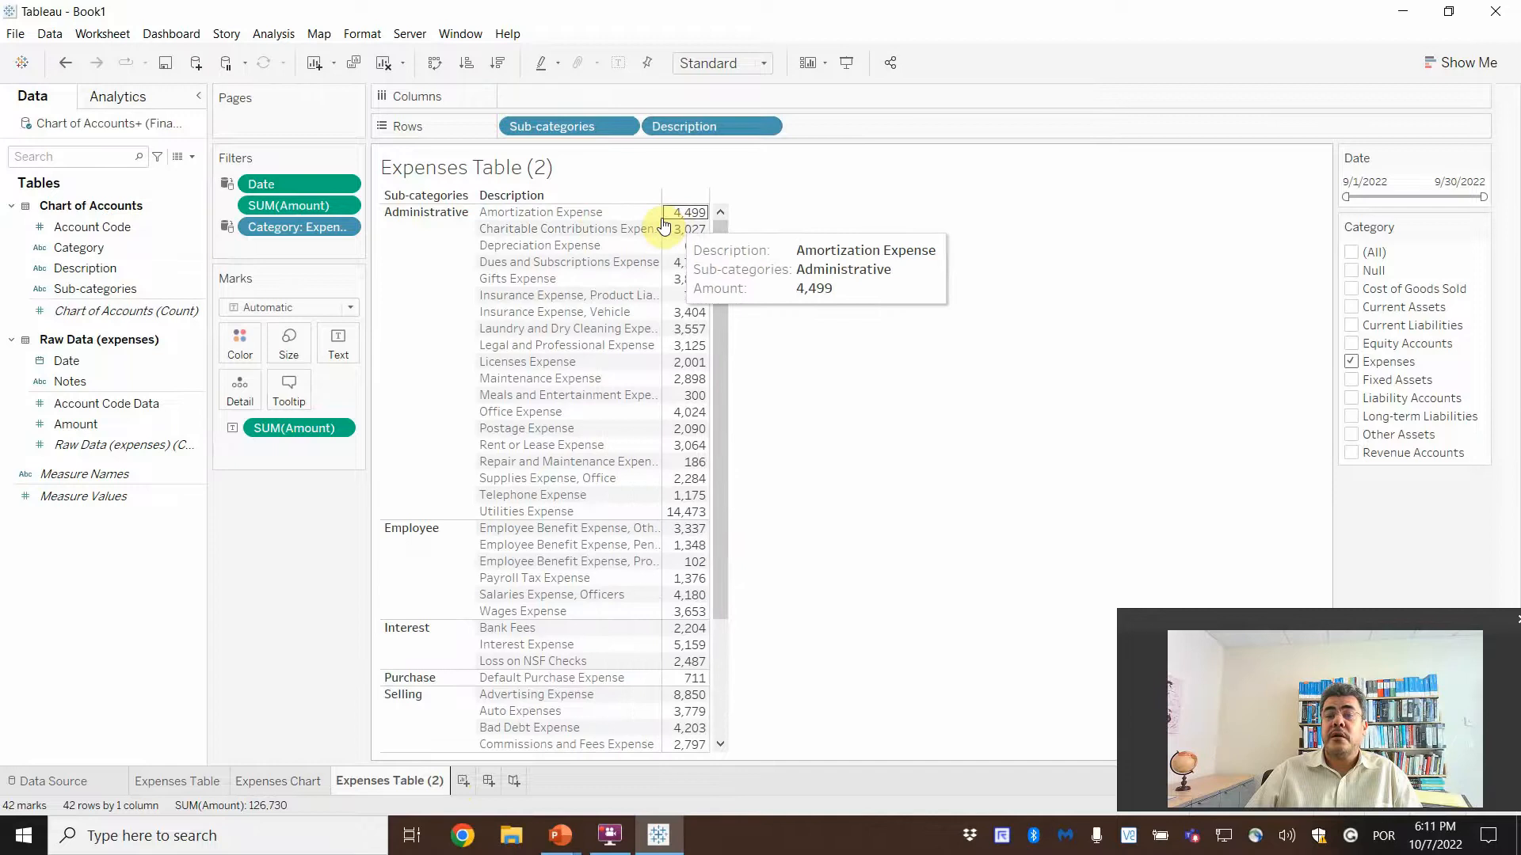
left_click_drag(664, 229, 753, 228)
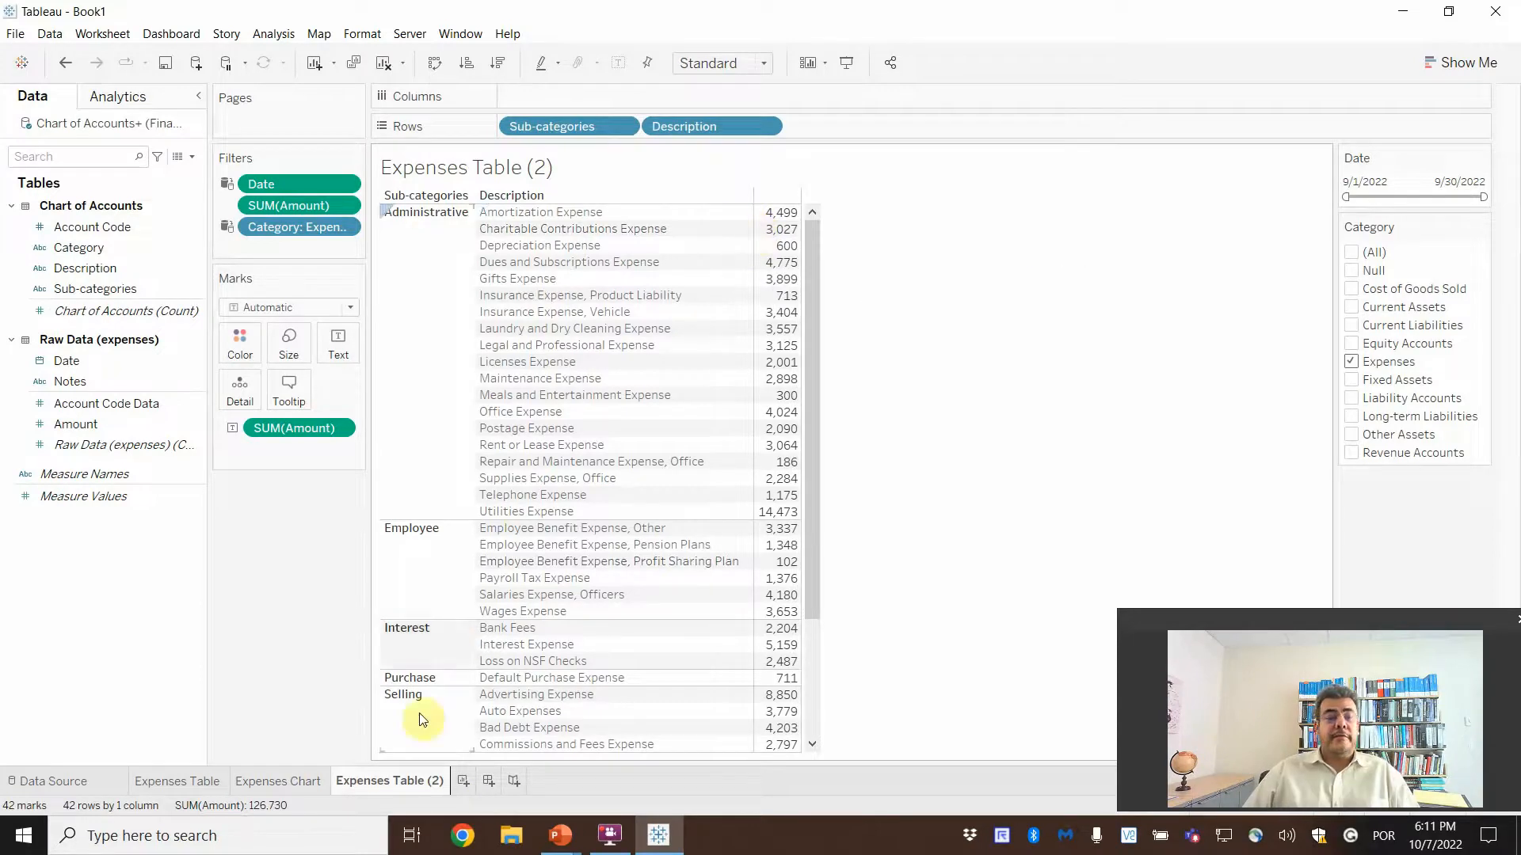
Rename the Expenses Table (2) sheet as Specific Account
double_click(395, 782)
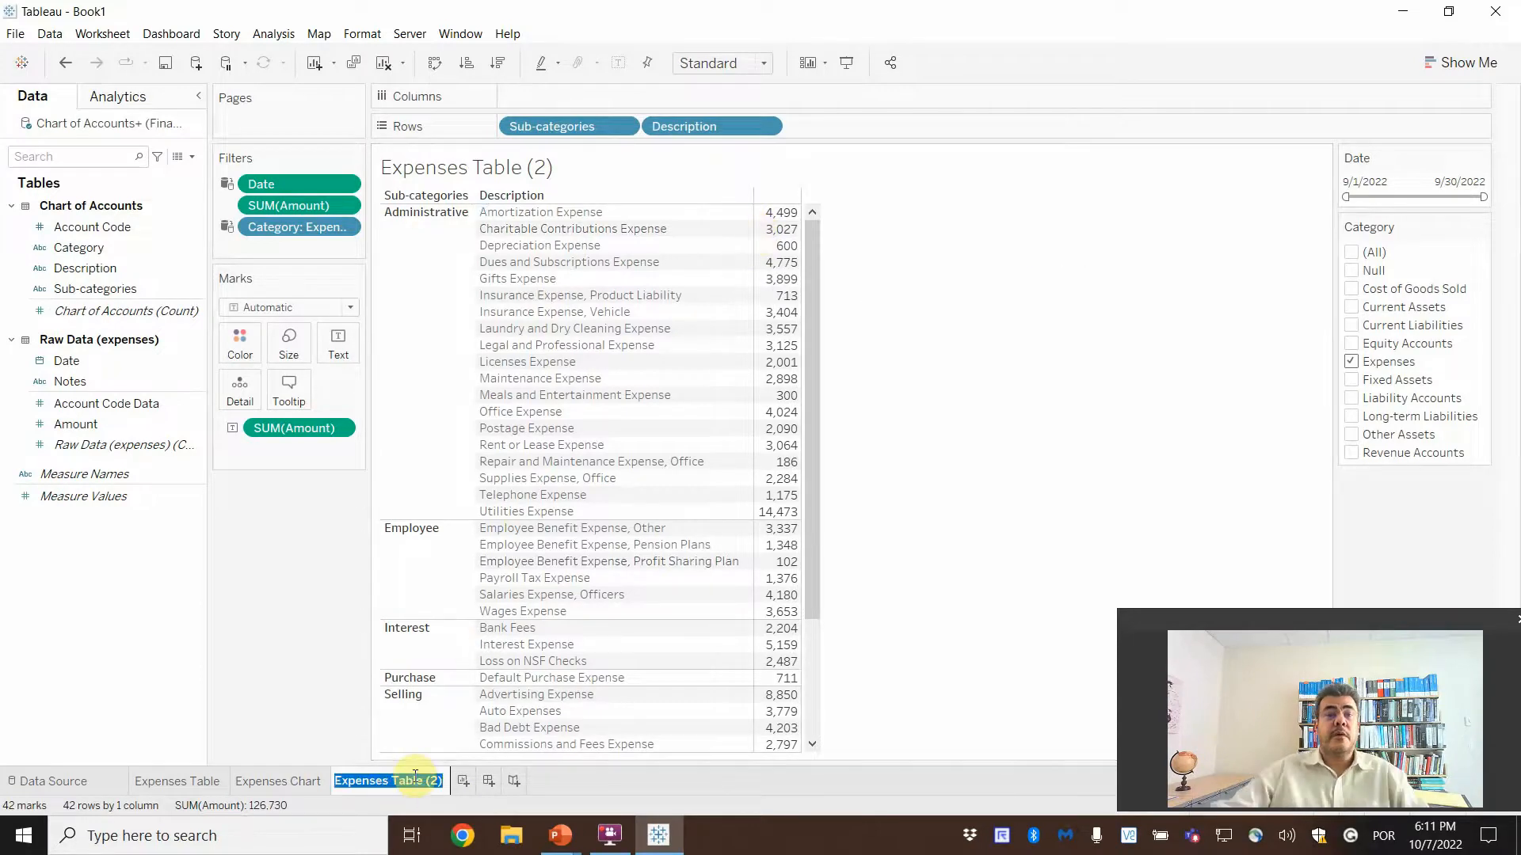
type("A")
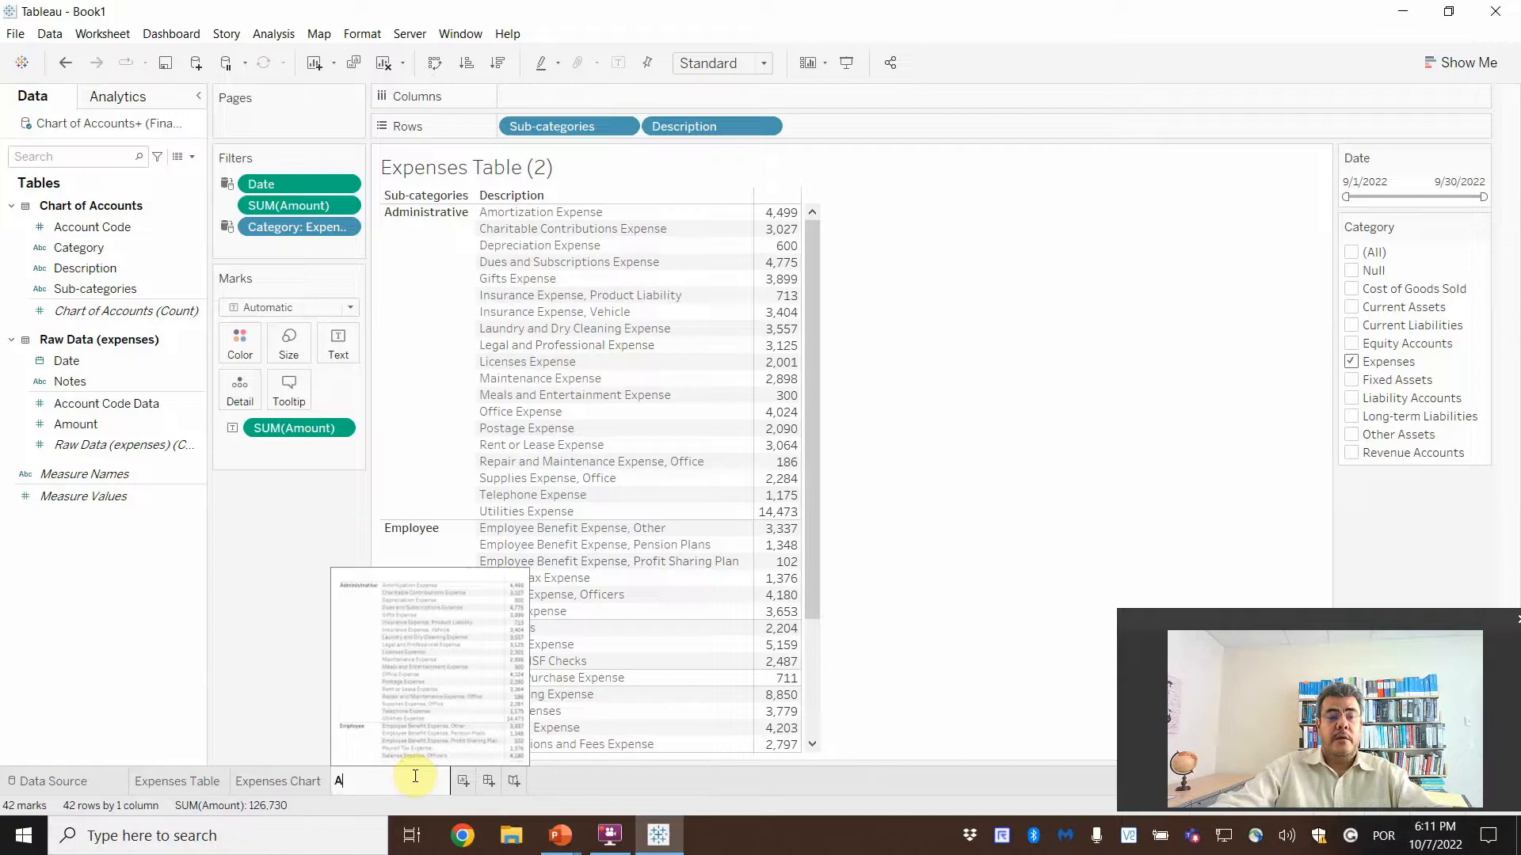
type("S[ec")
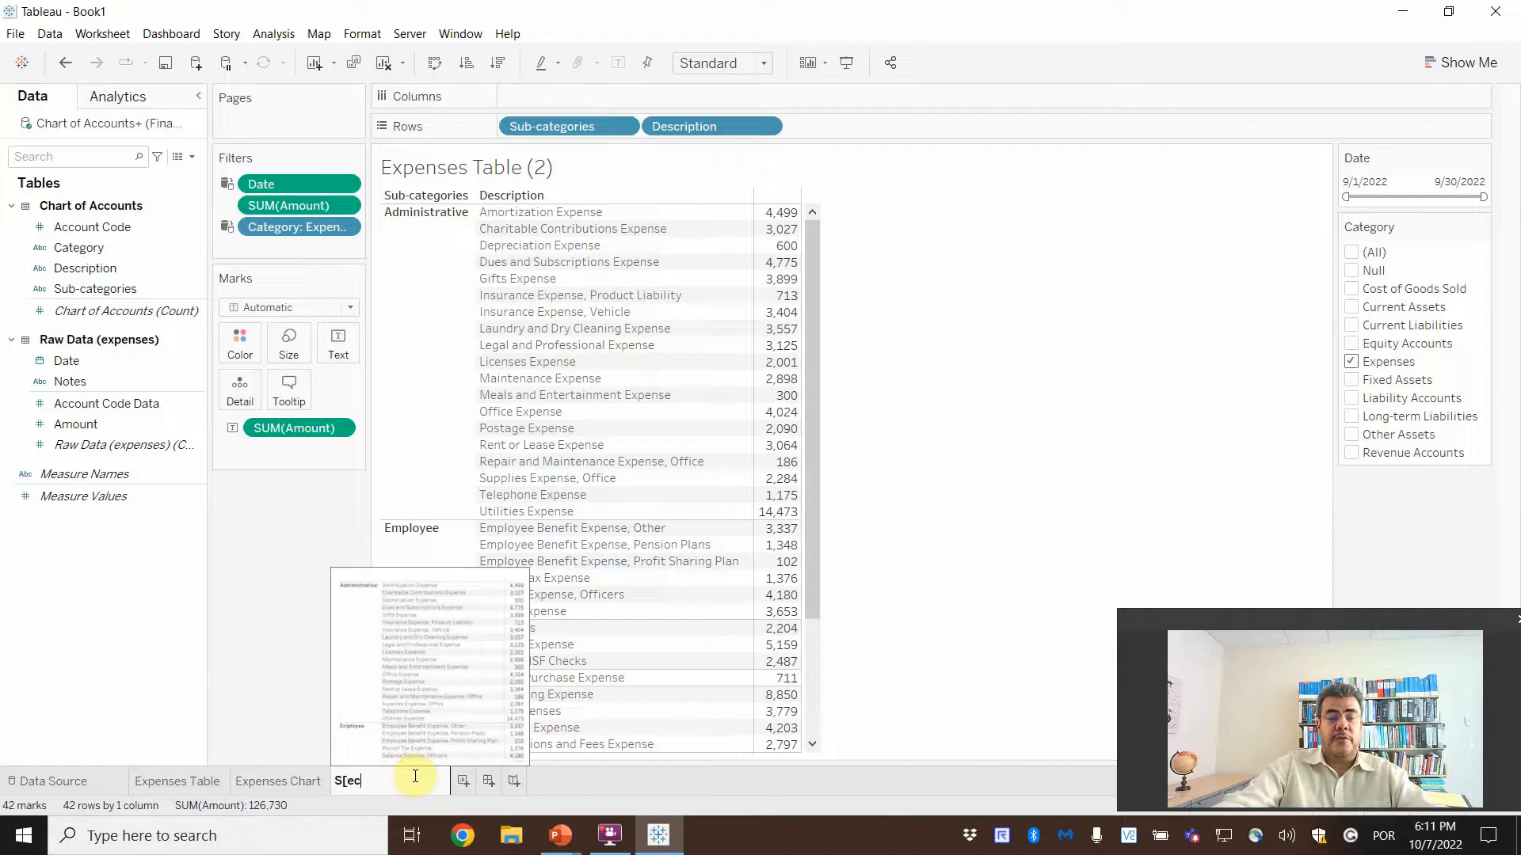
key("BackSpace")
key("BackSpace")
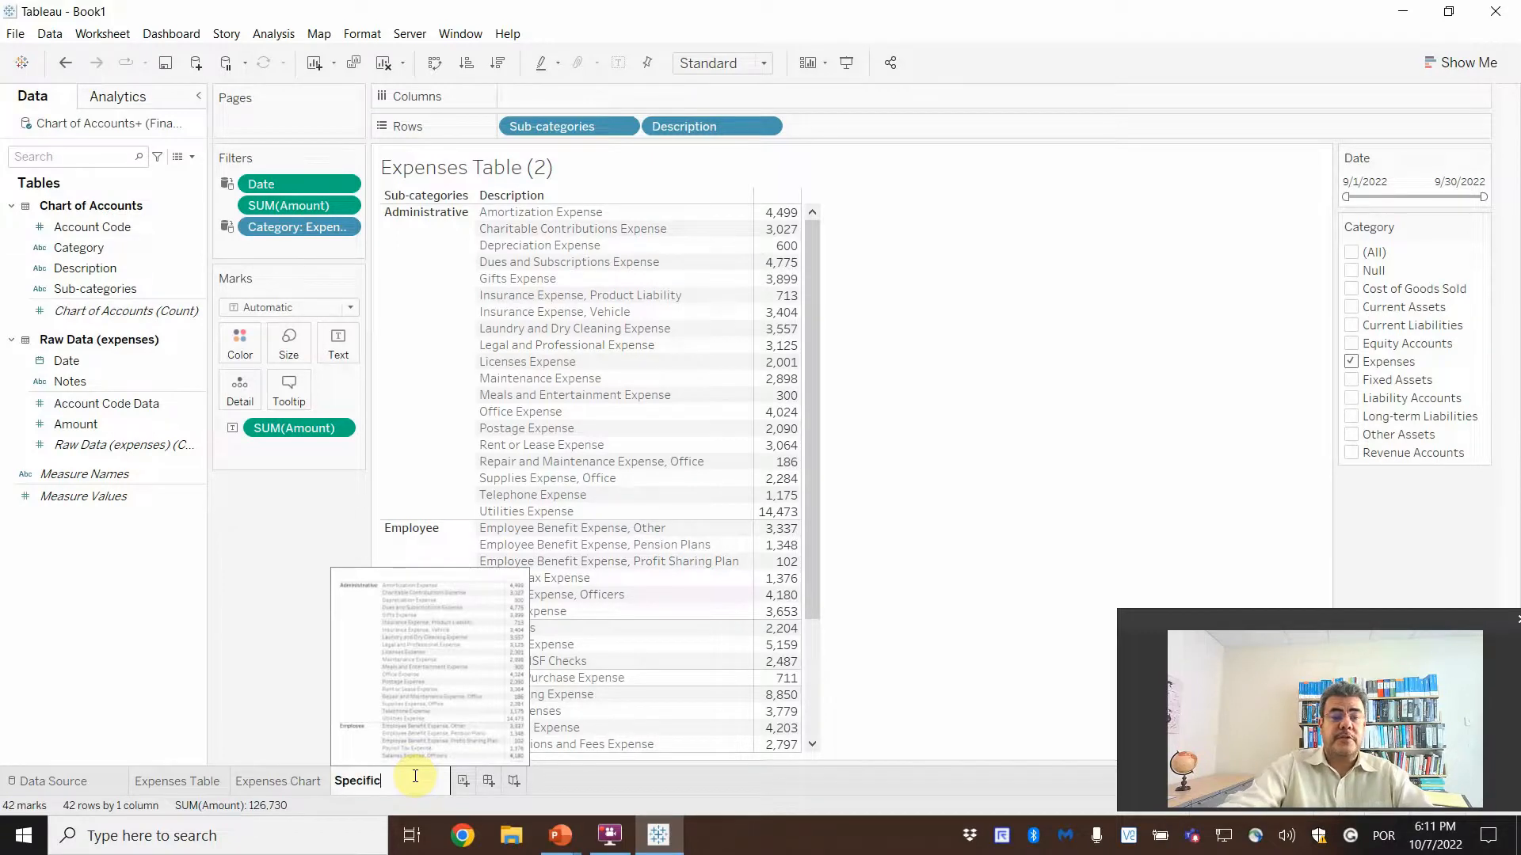
type("ecific Account")
key("Return")
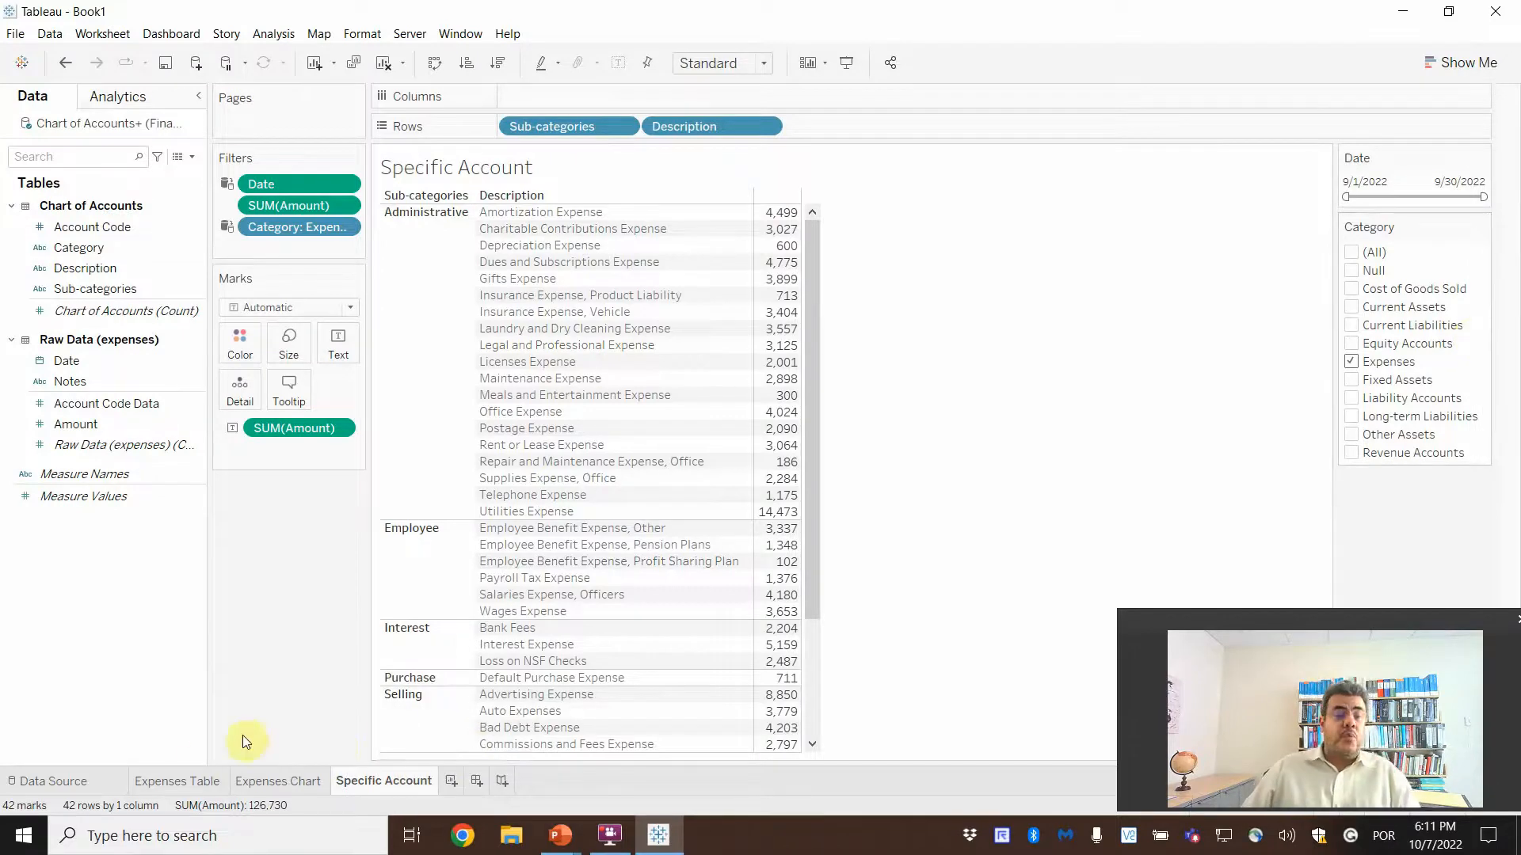
Hide the Date and Category filter cards on the Specific Account sheet
left_click(187, 780)
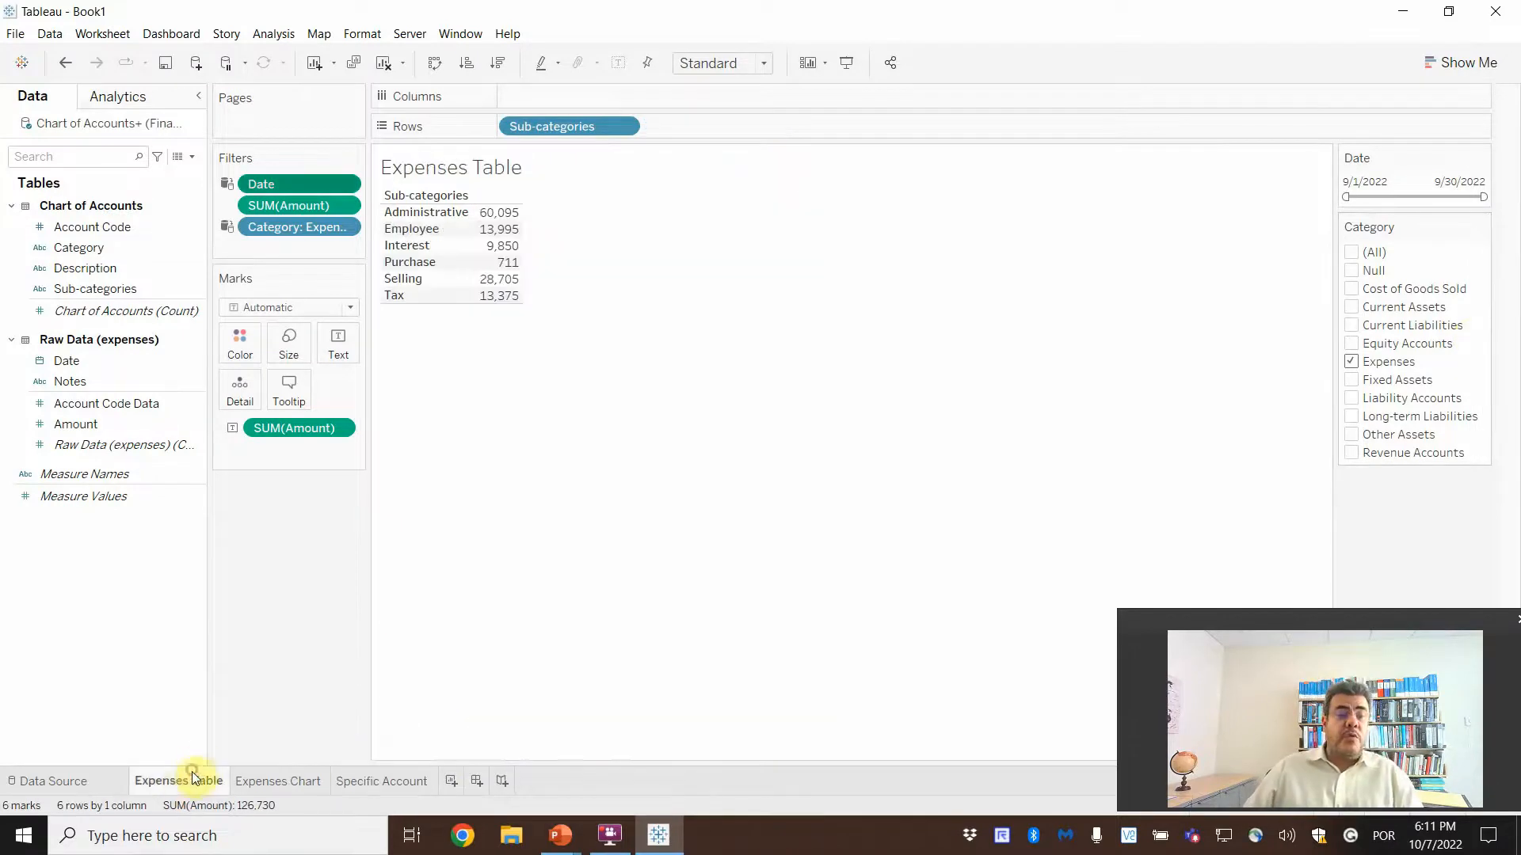
left_click(274, 781)
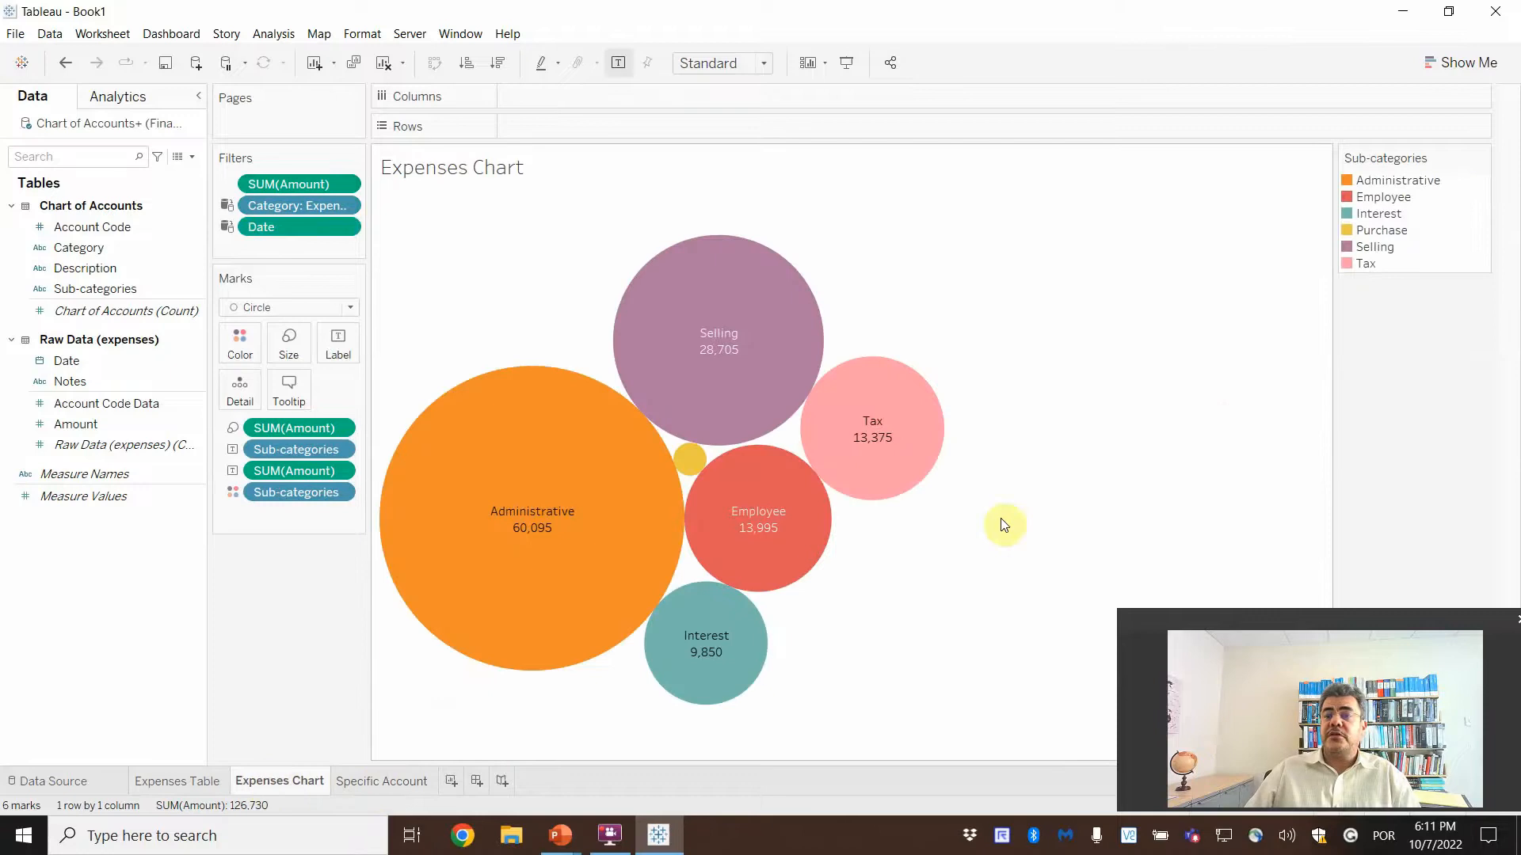
left_click(404, 781)
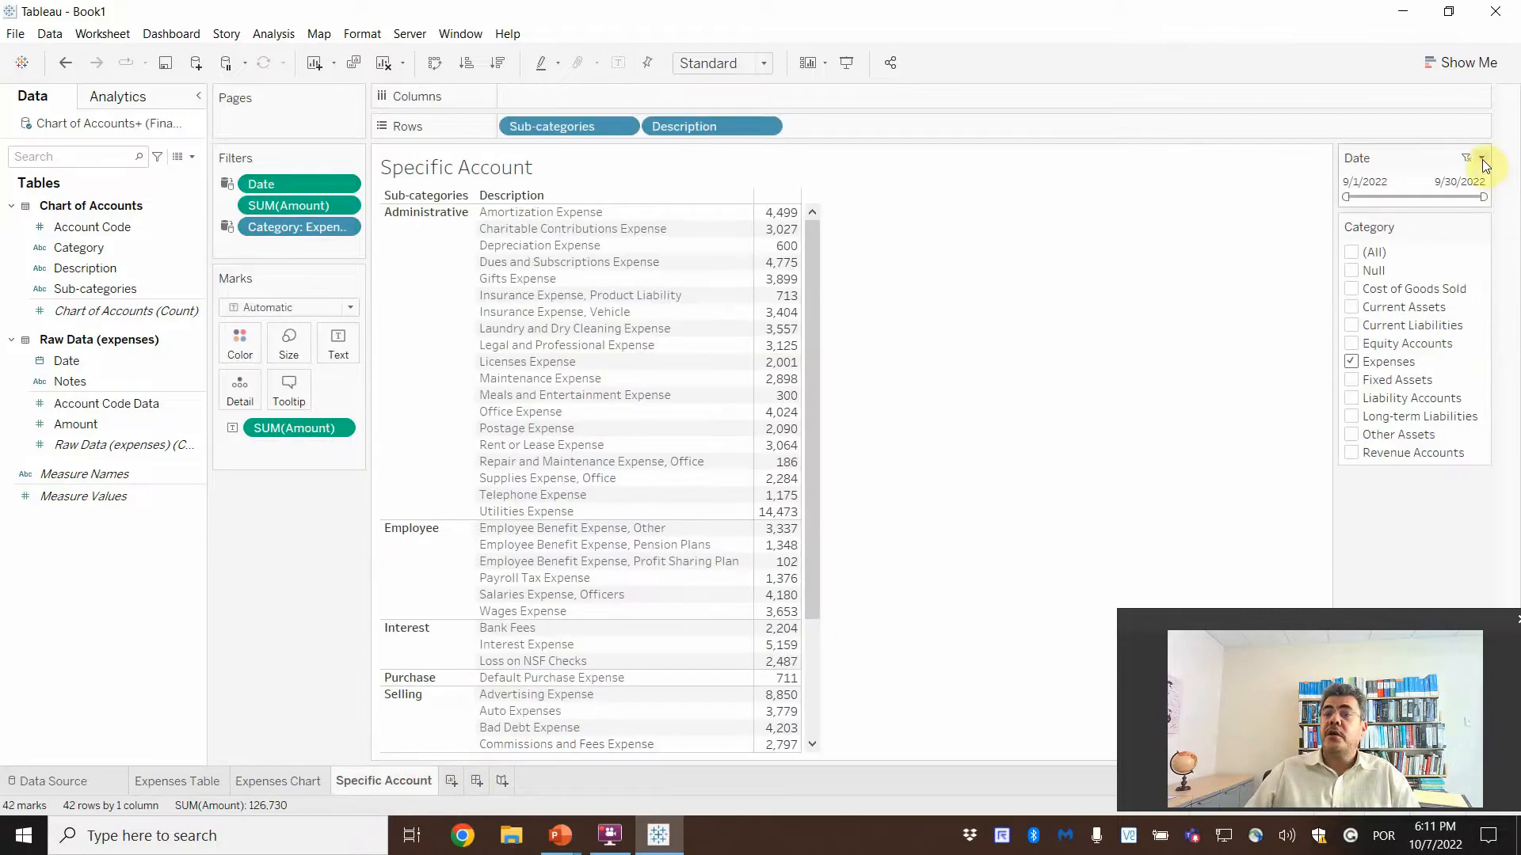
left_click(1481, 159)
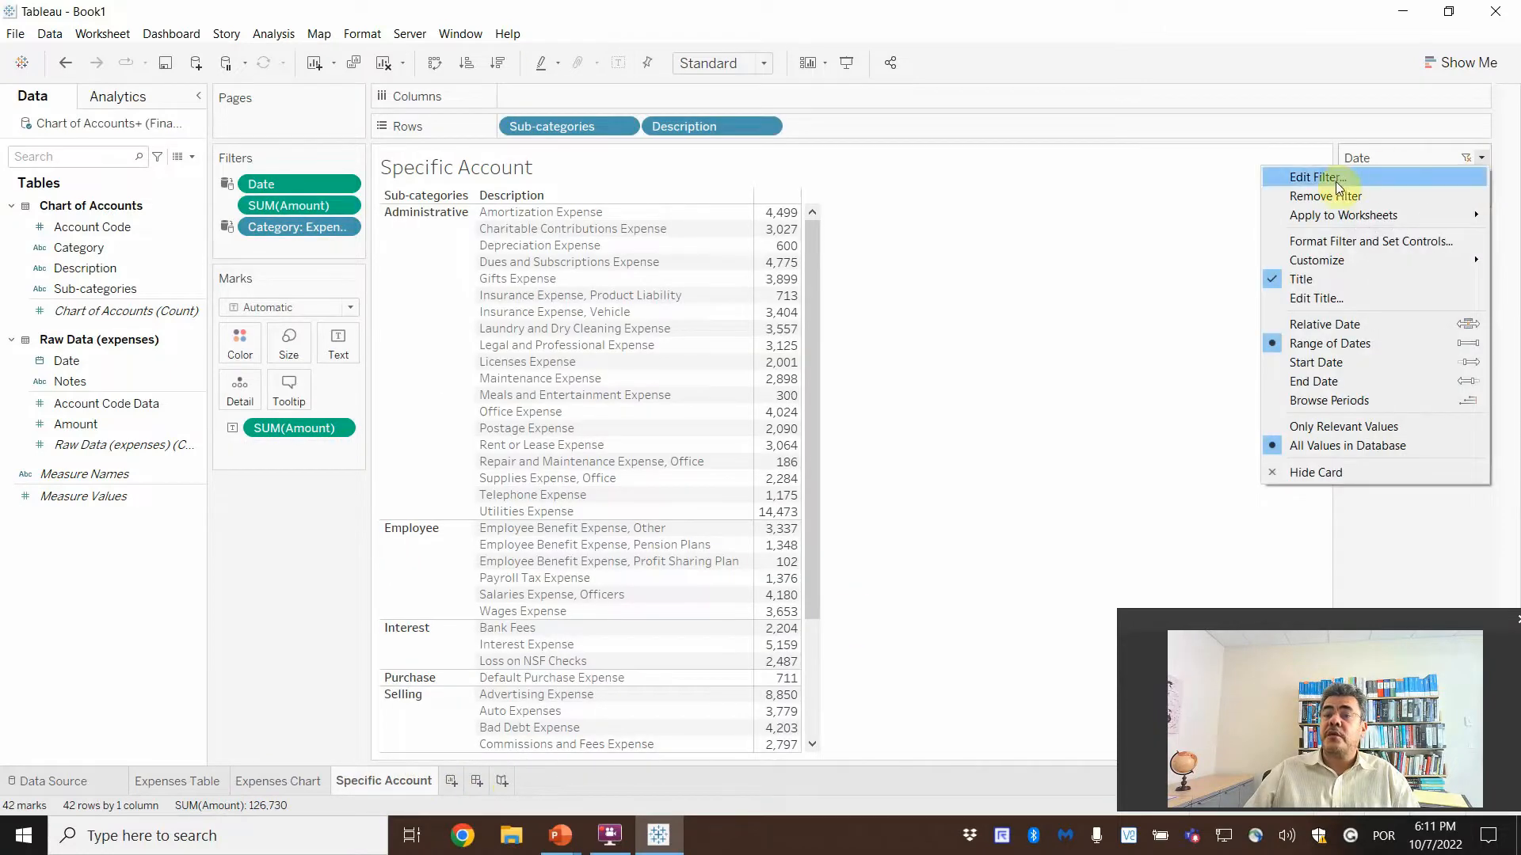
left_click(1315, 474)
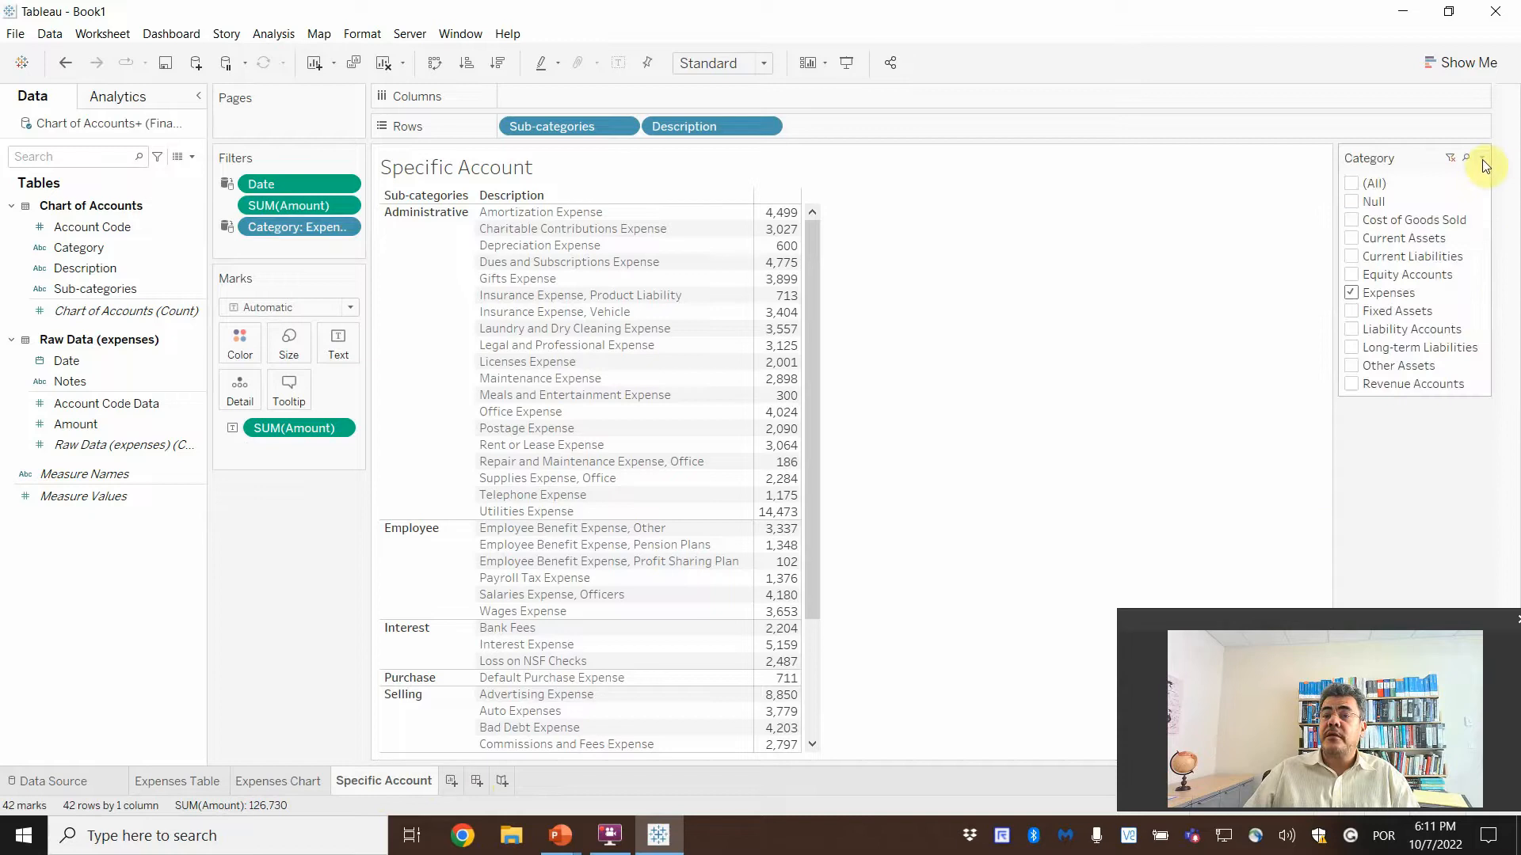
left_click(1482, 161)
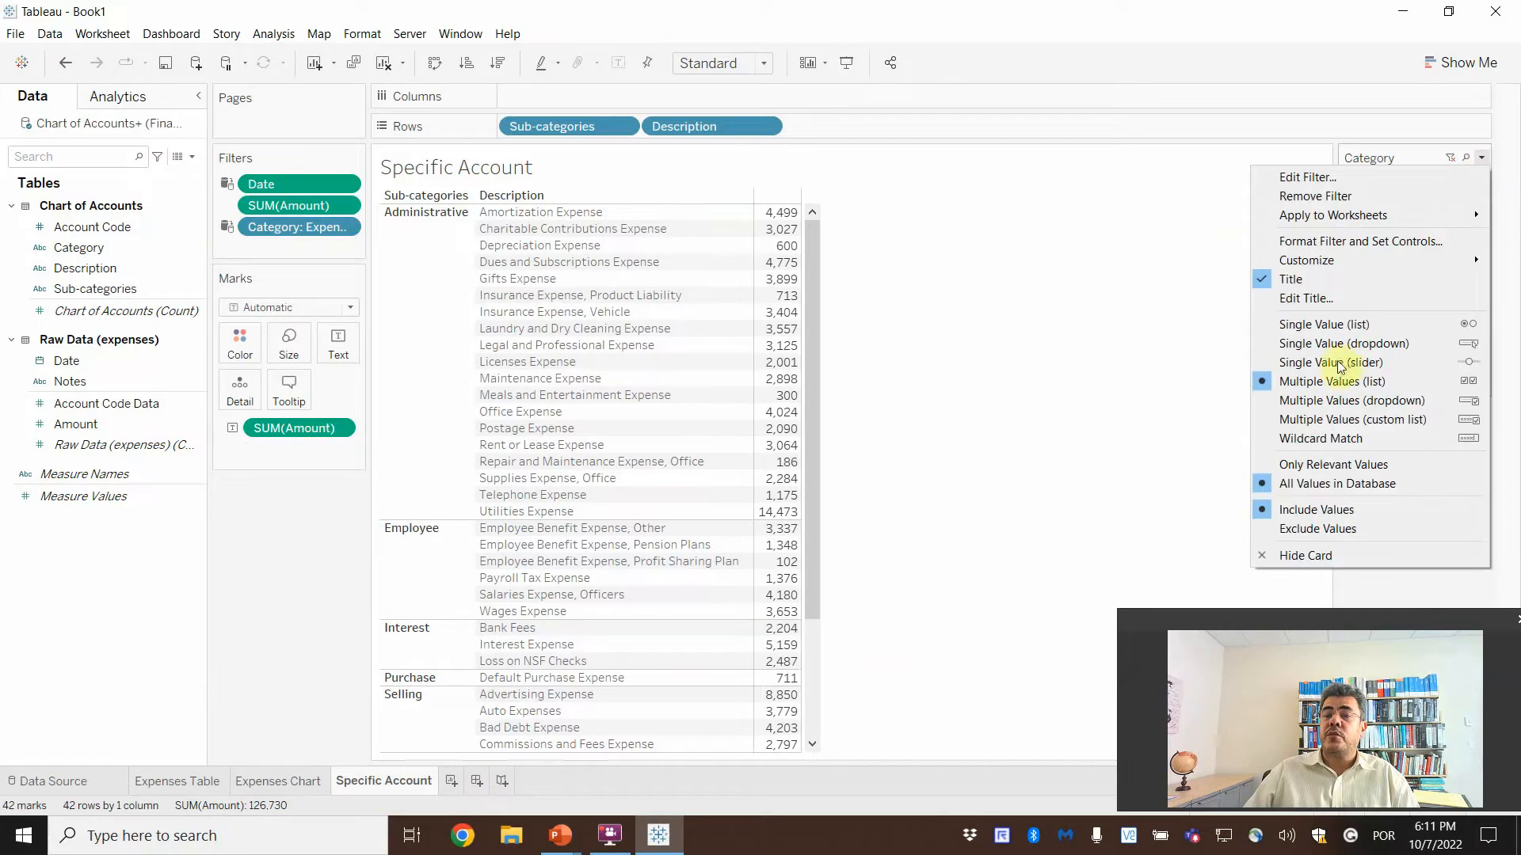
left_click(1315, 554)
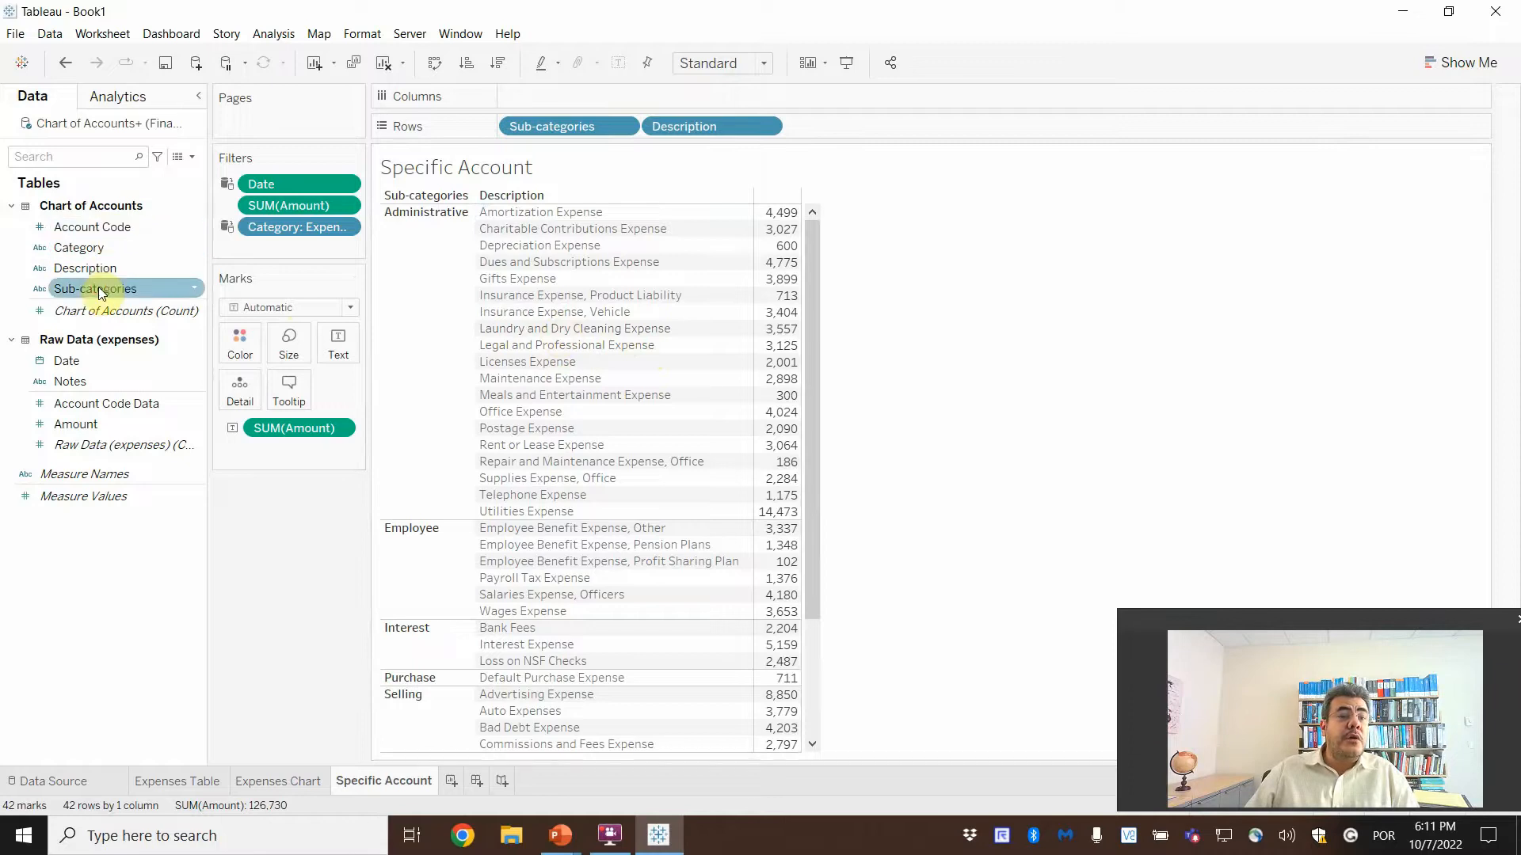
Add a Sub-categories filter to the Specific Account sheet with Null and Other excluded, and show its filter card
left_click_drag(99, 288, 277, 247)
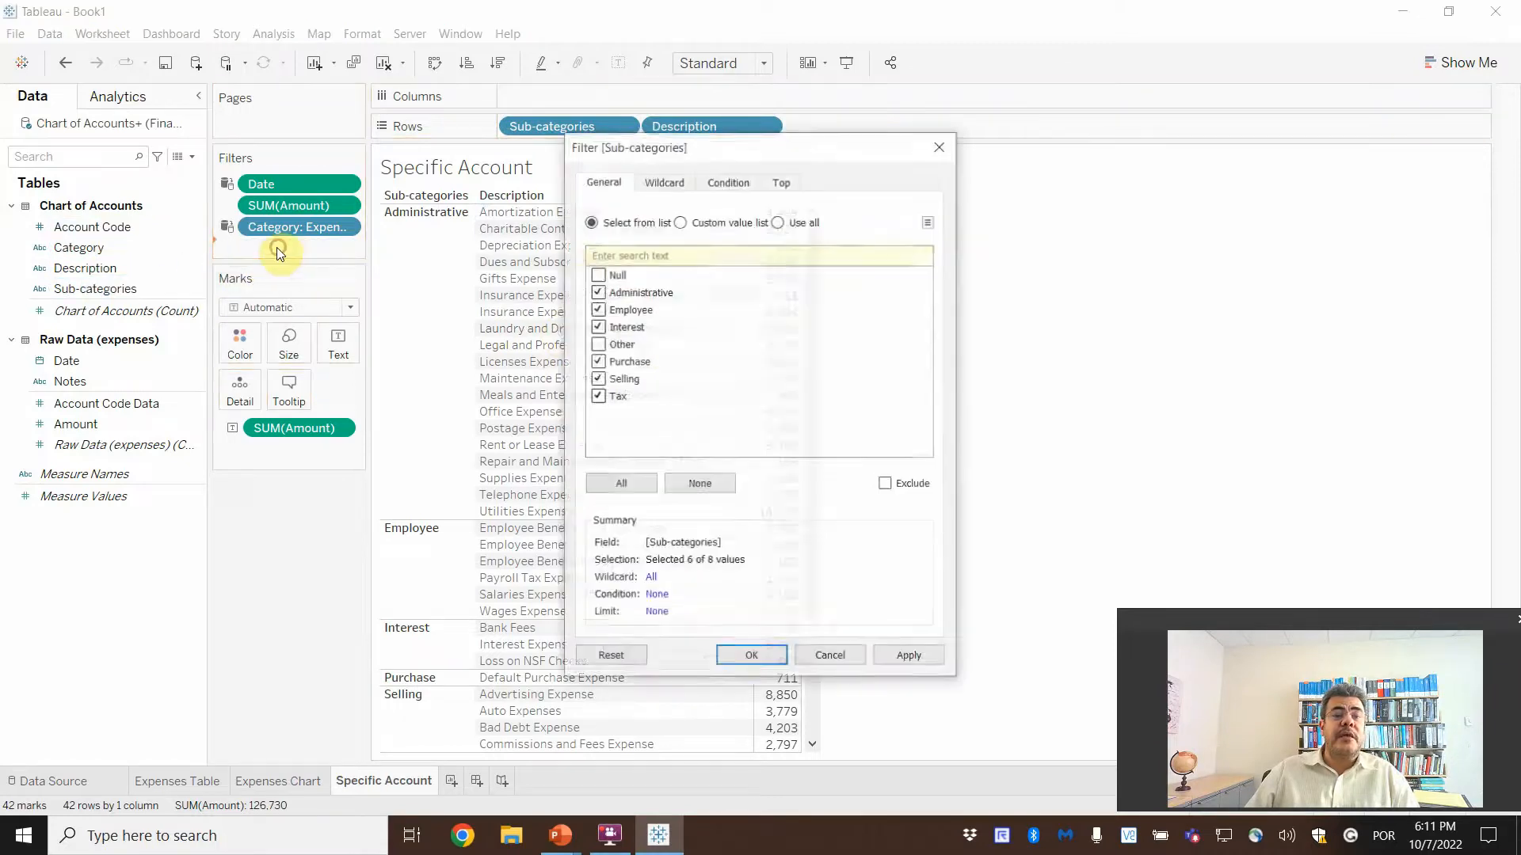
left_click(911, 659)
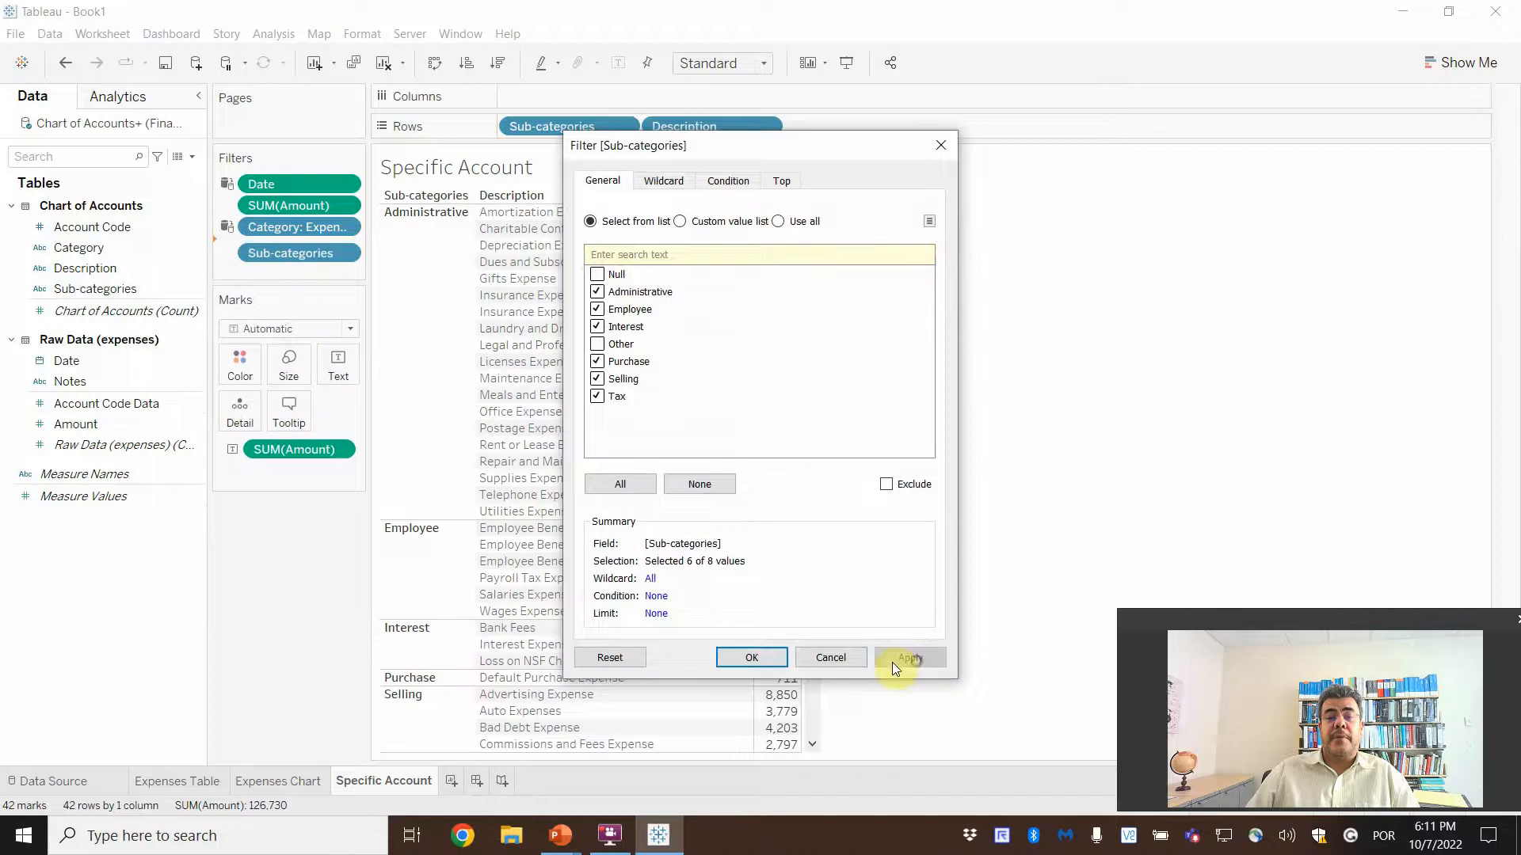
left_click(752, 659)
left_click(344, 247)
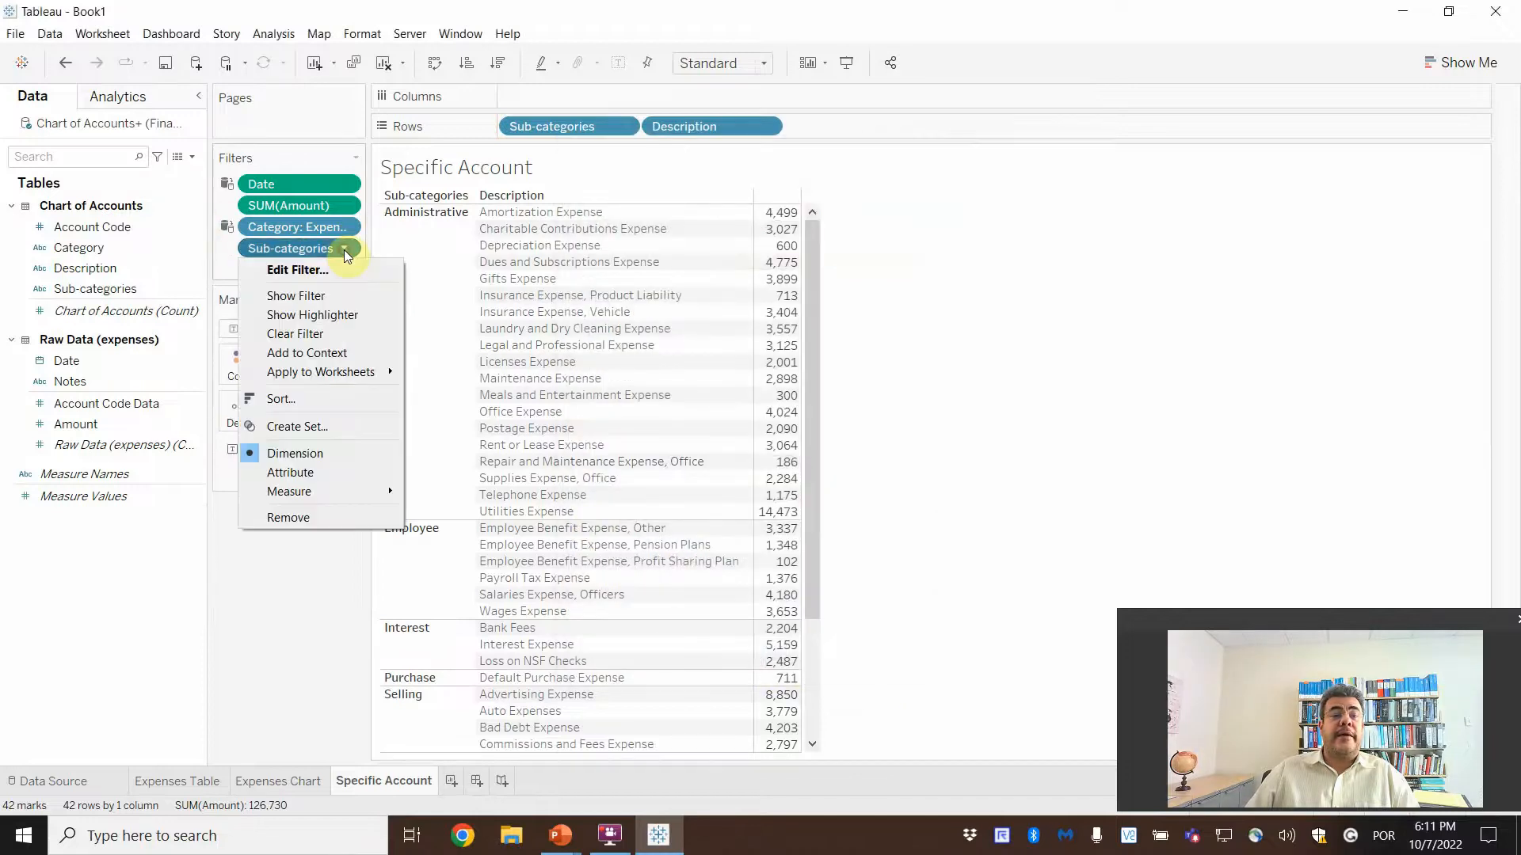
left_click(310, 296)
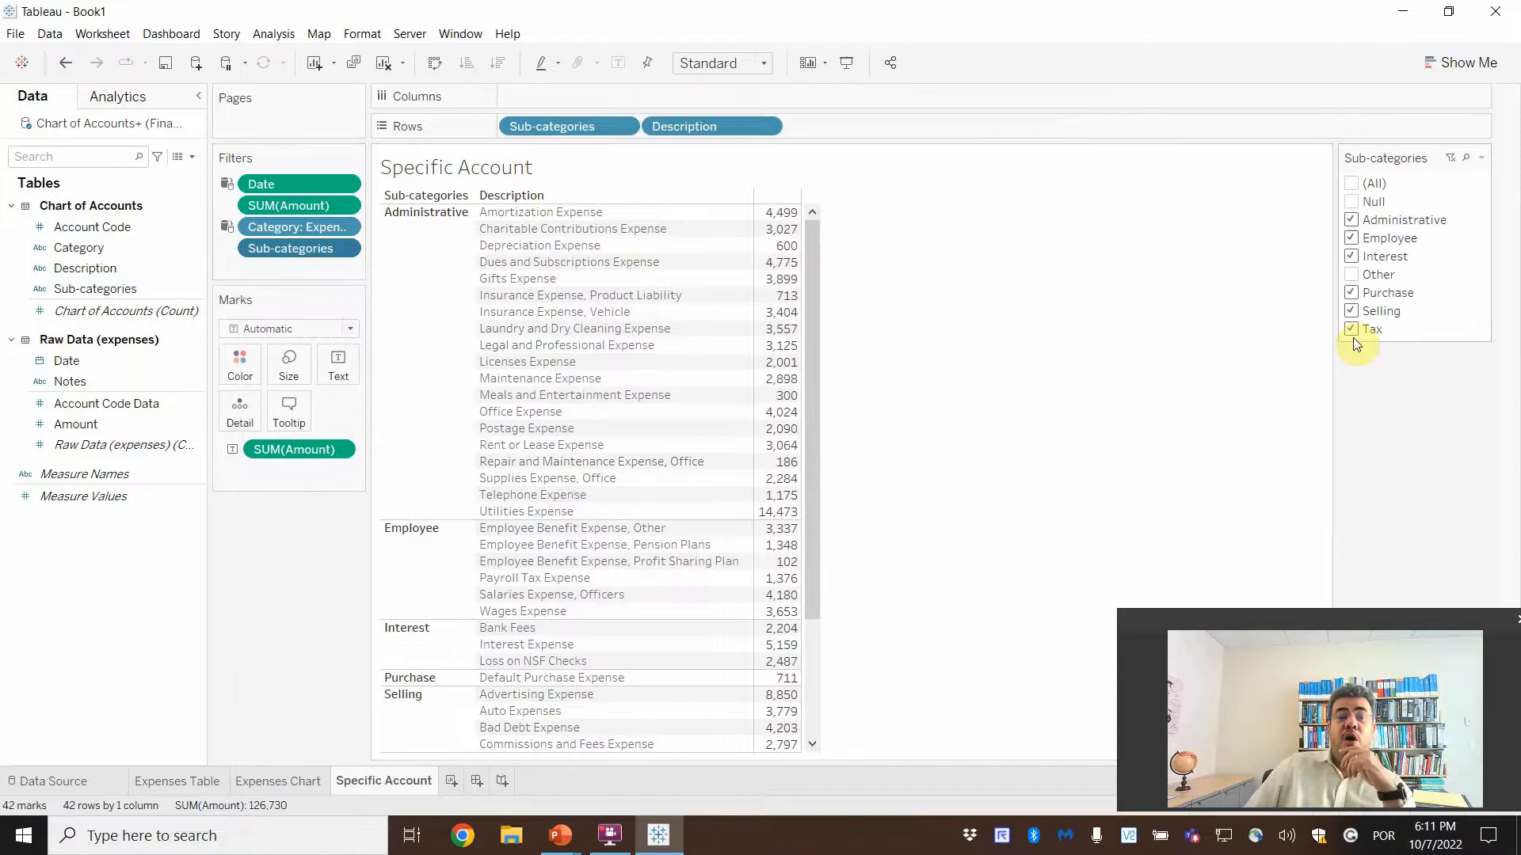
Keep only Employee in the Sub-categories filter and widen the Sub-categories column until its header fits
left_click(1351, 221)
left_click(1352, 256)
left_click(1352, 293)
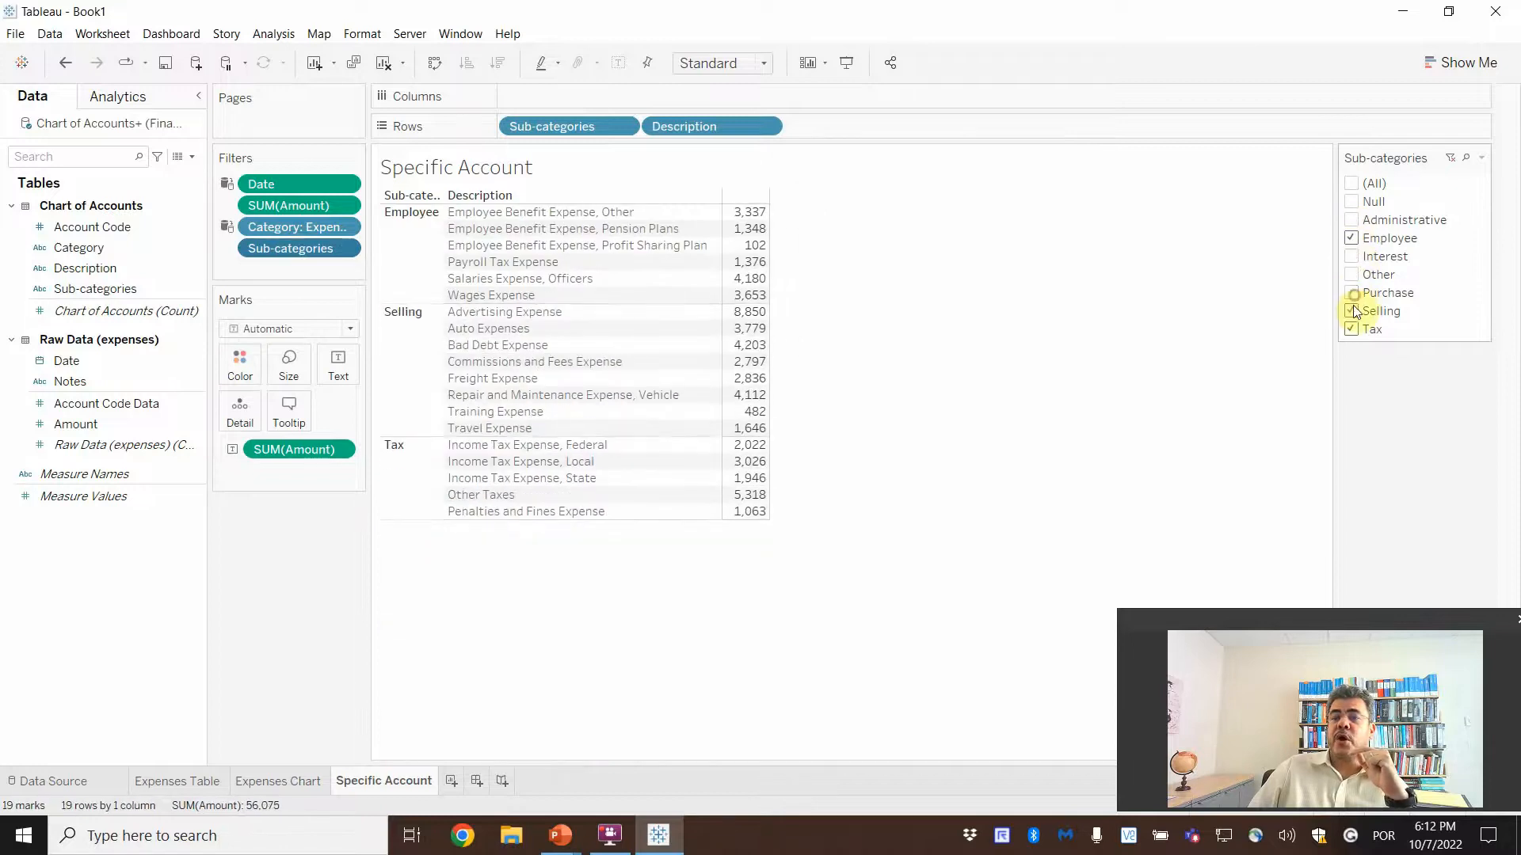
left_click(1352, 310)
left_click(1351, 329)
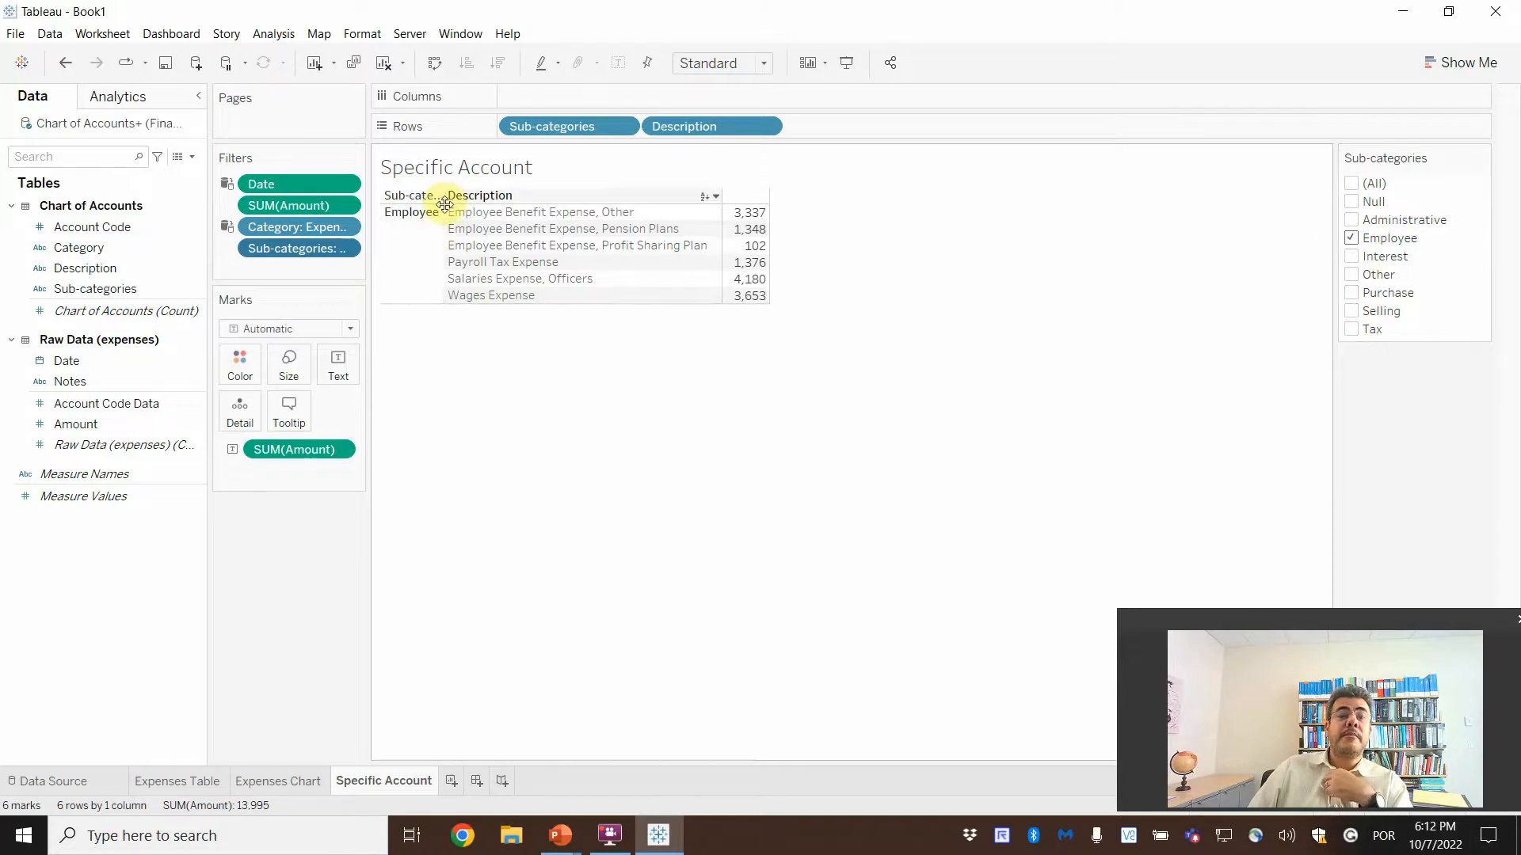
left_click_drag(444, 205, 473, 217)
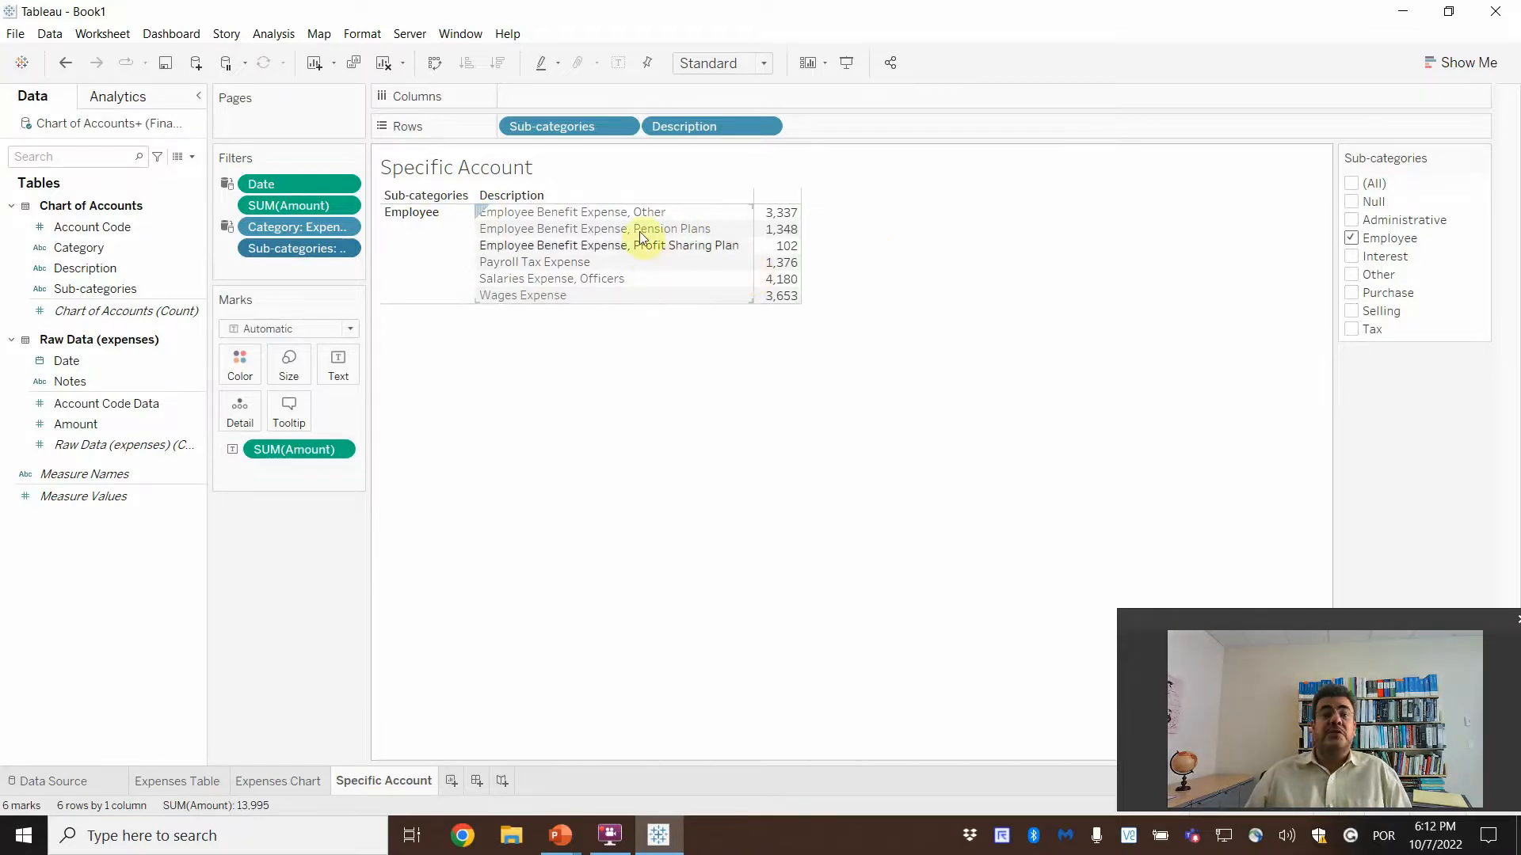
Sort the account descriptions by descending amount with all sub-categories included, and restrict the filter to Employee again
mouse_move(780, 213)
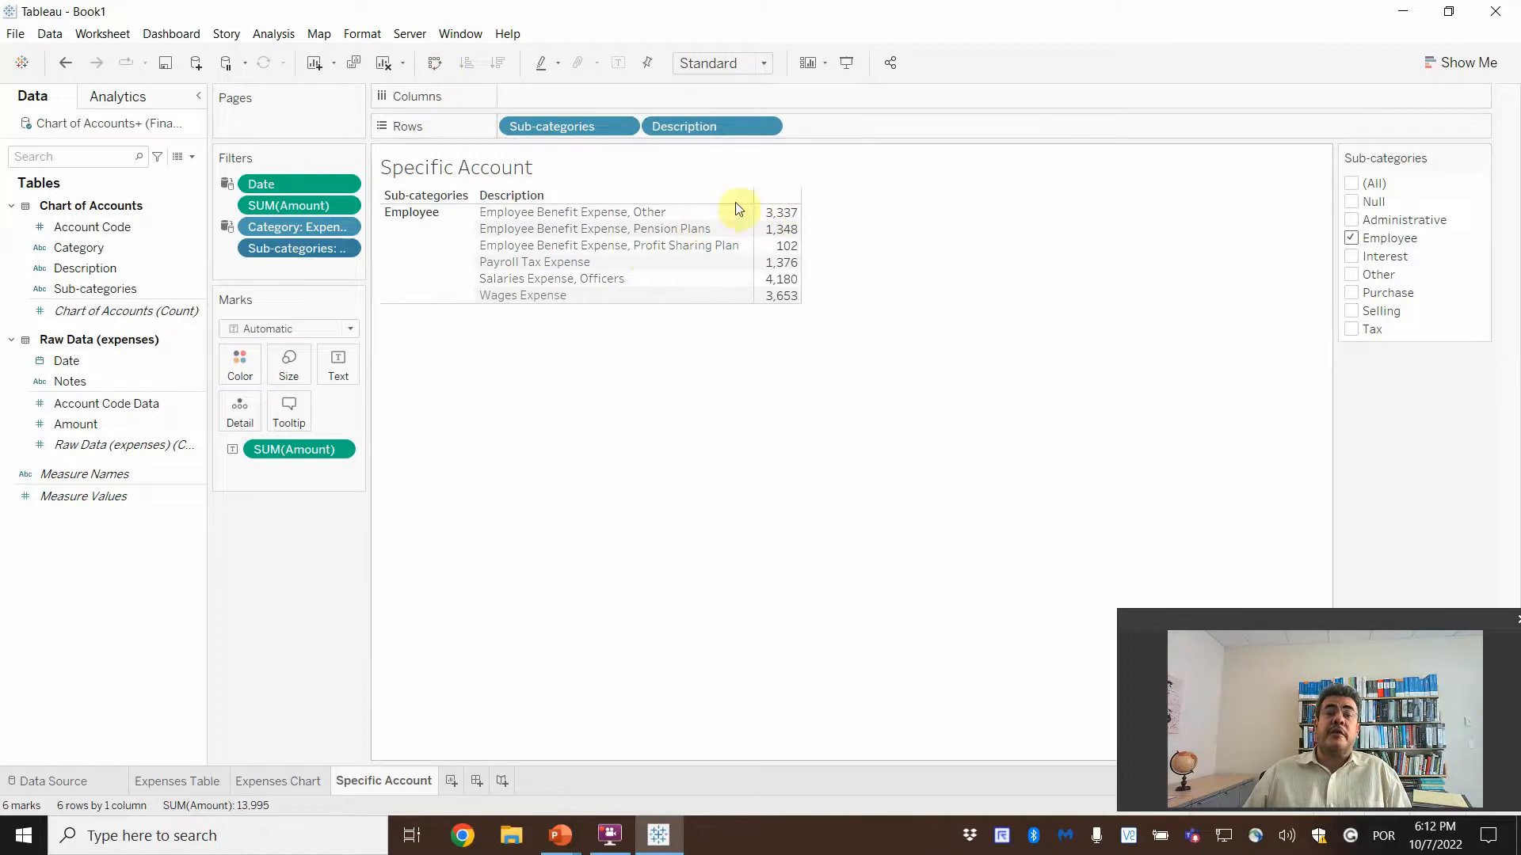
left_click(781, 212)
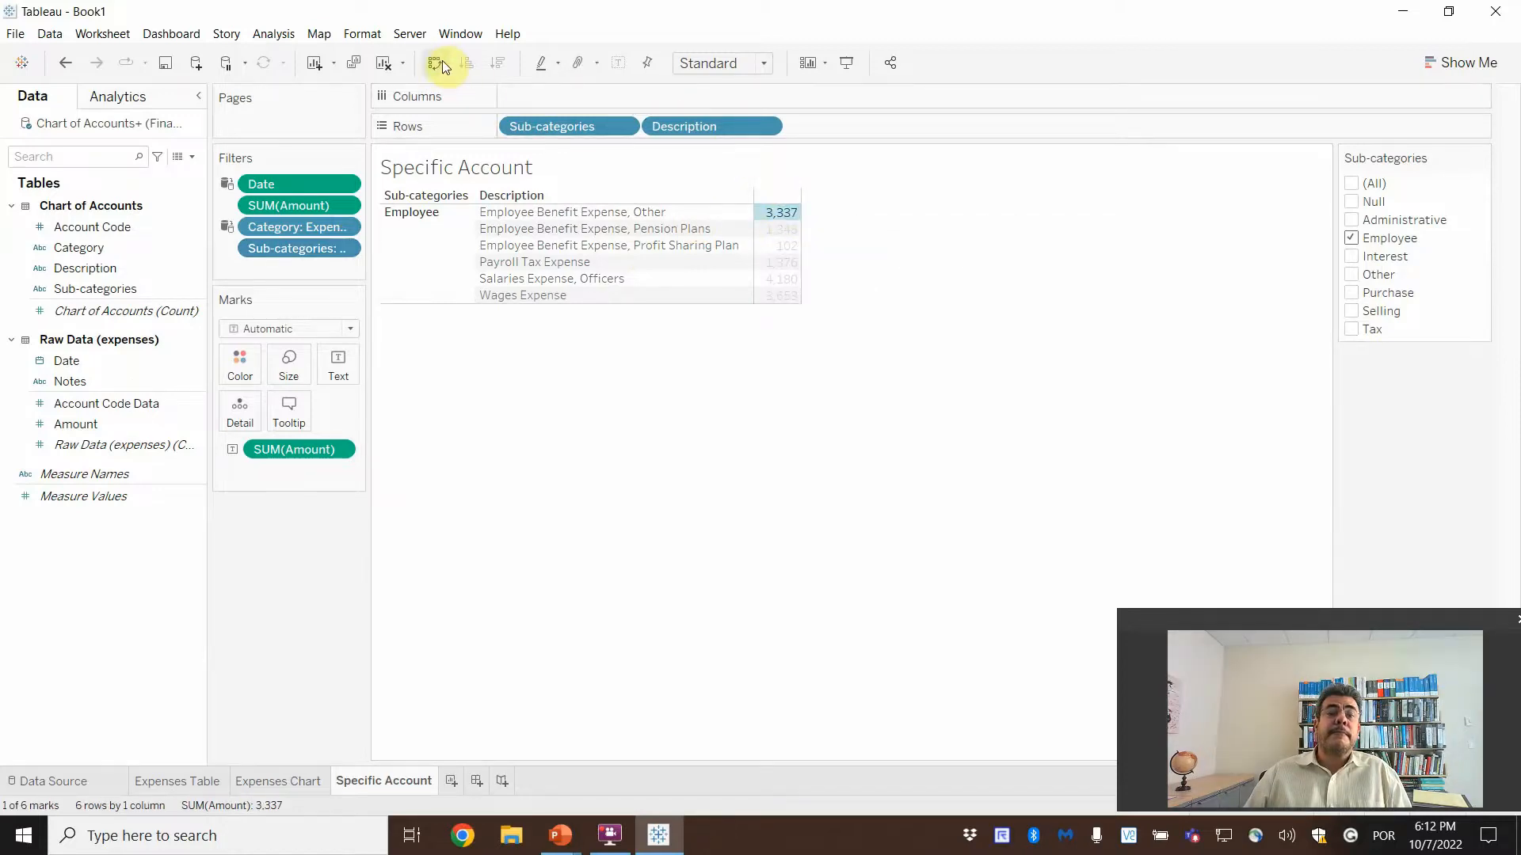
left_click(1351, 185)
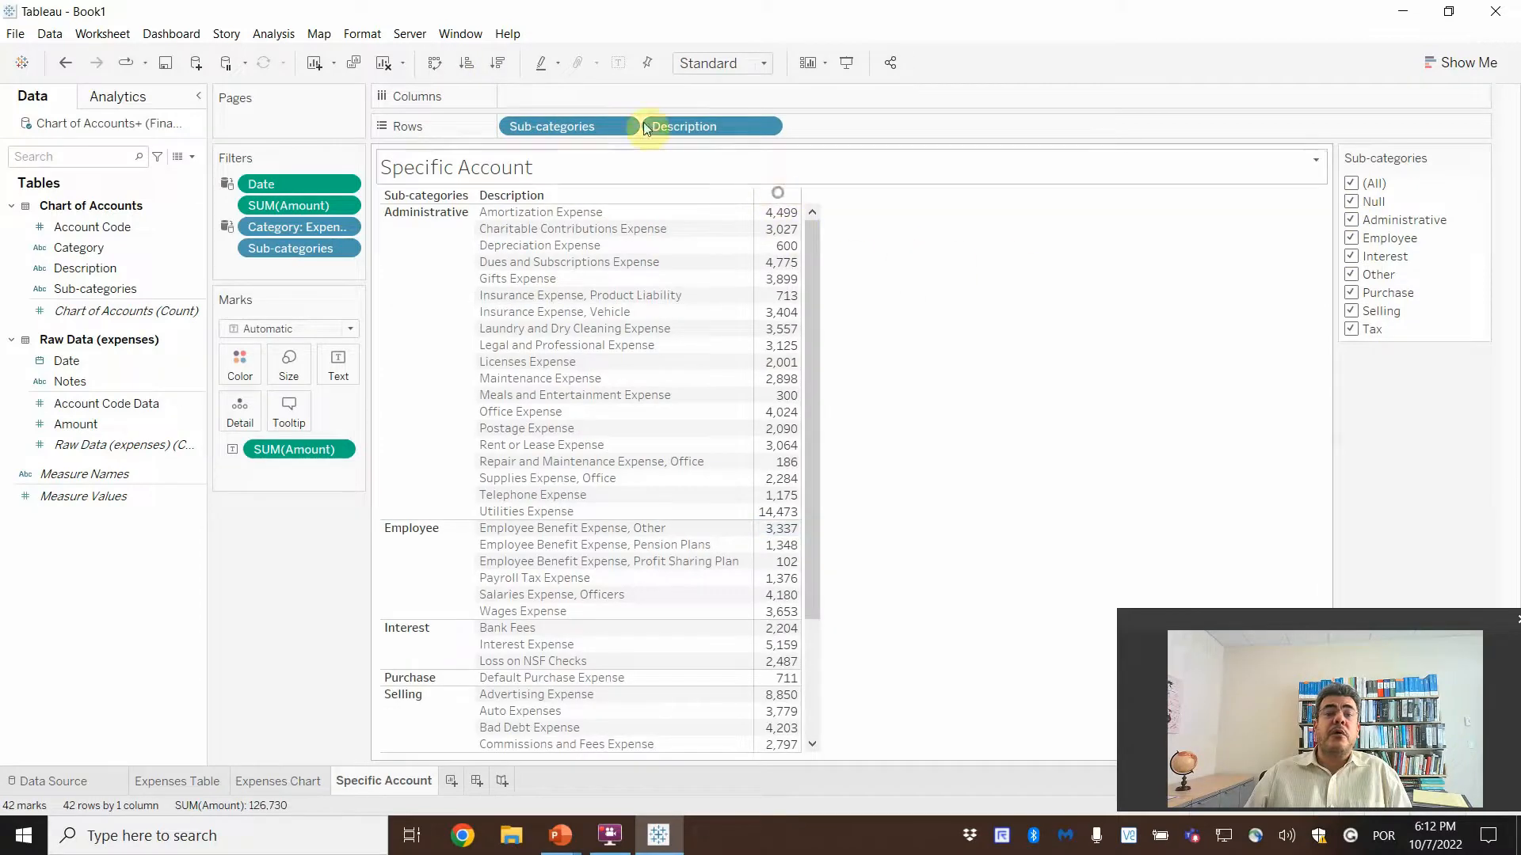
left_click(497, 63)
mouse_move(796, 225)
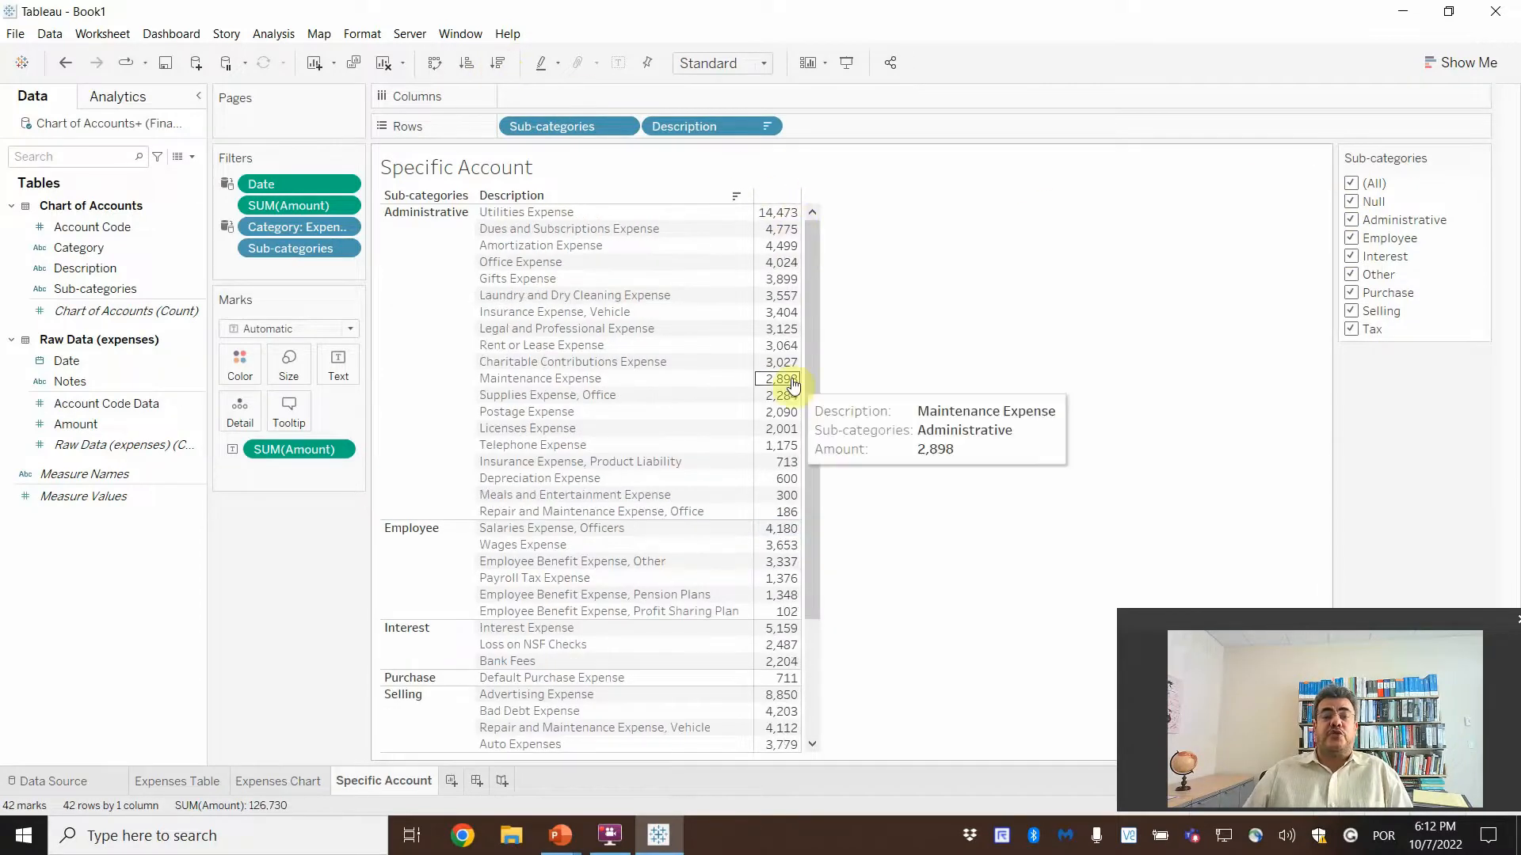
left_click(1353, 184)
left_click(1352, 238)
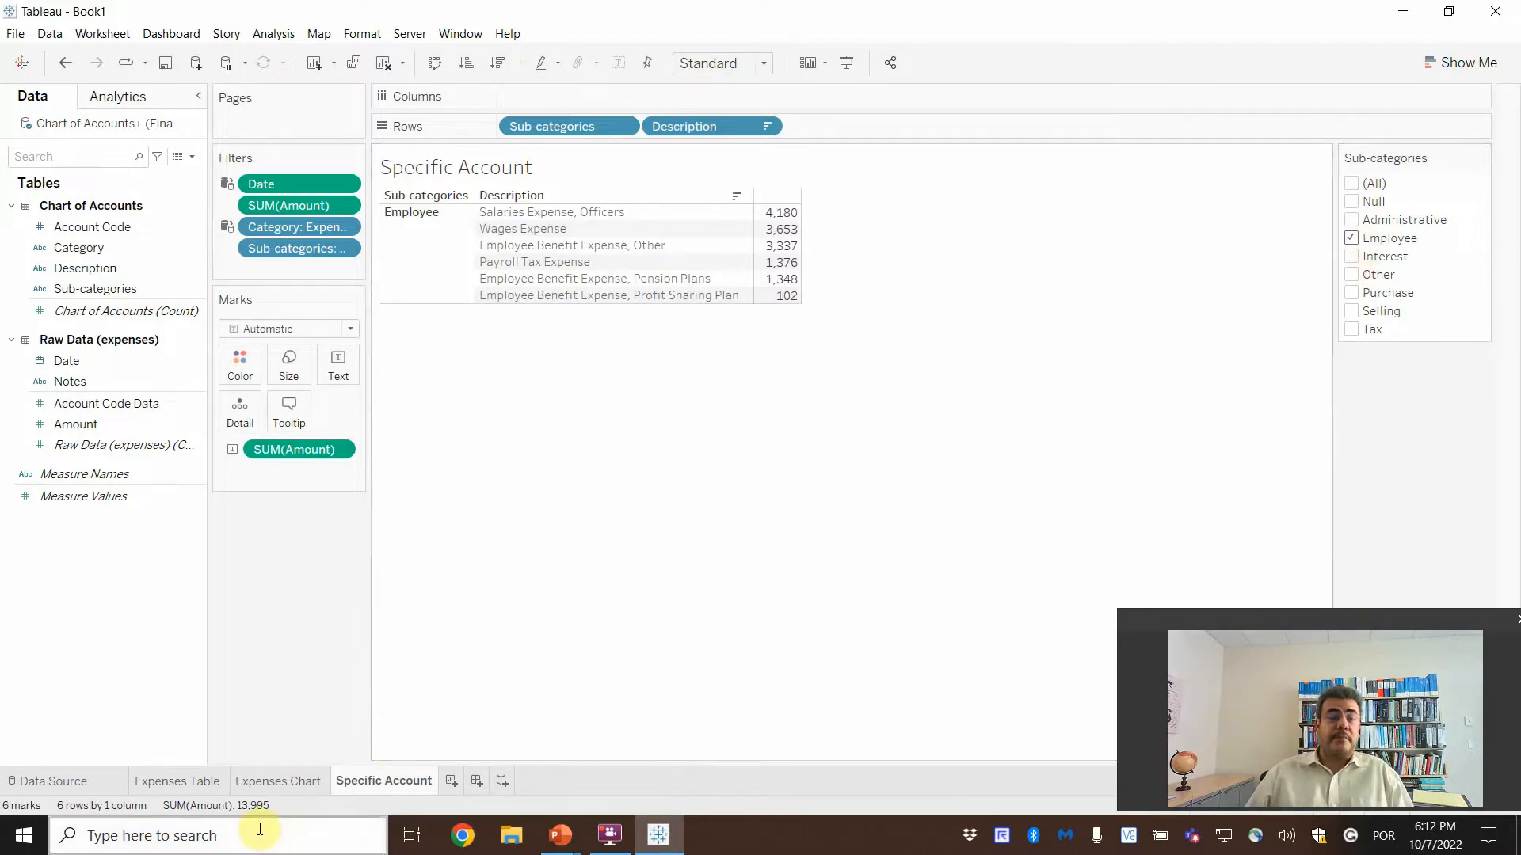
On the Expenses Table sheet, sort the sub-categories by descending amount and widen their column until the header fits
left_click(174, 782)
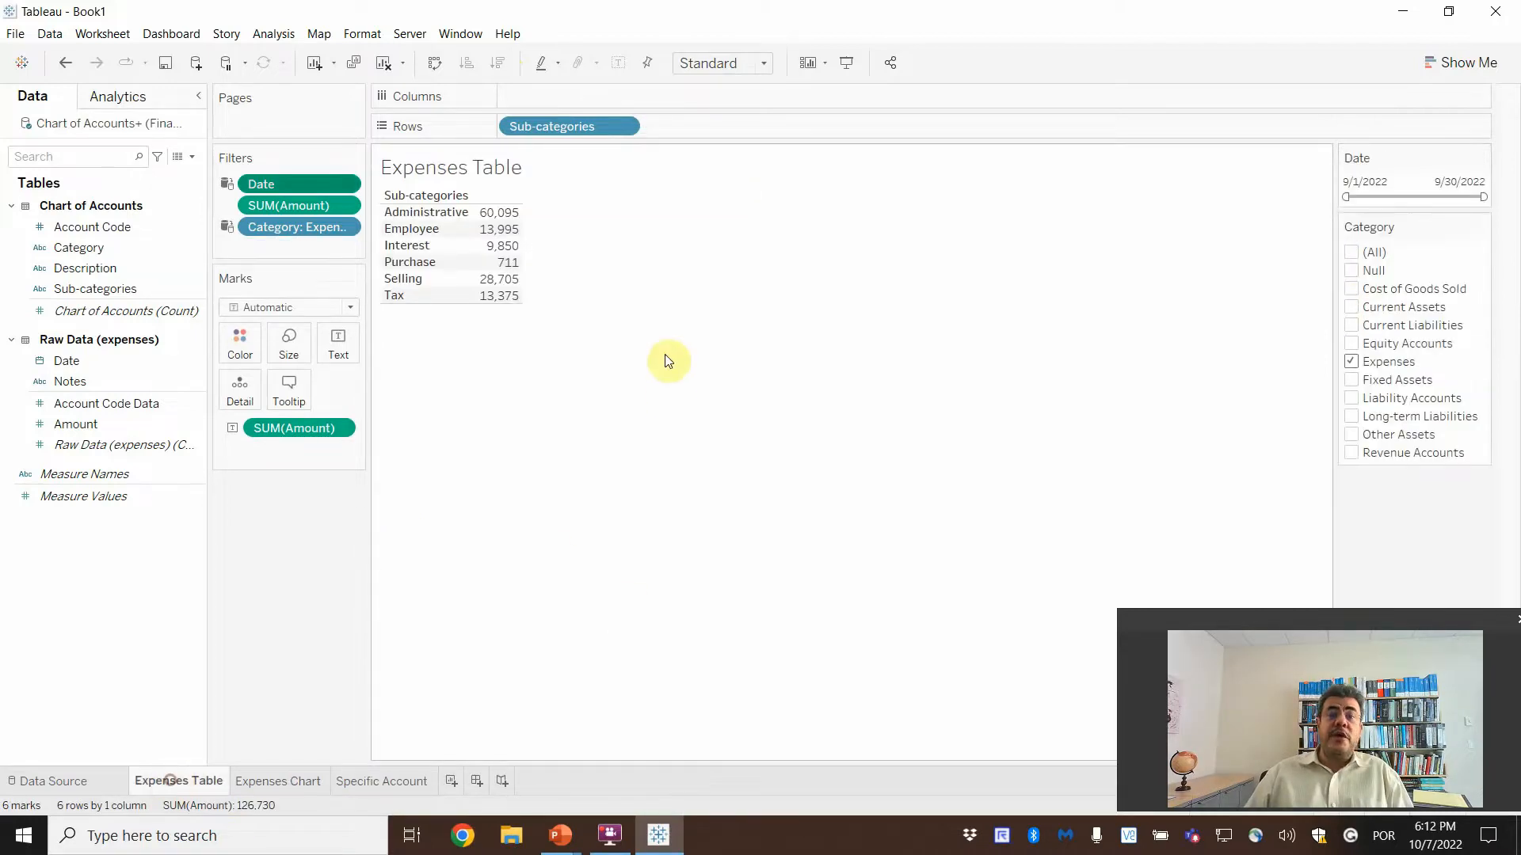
left_click(503, 211)
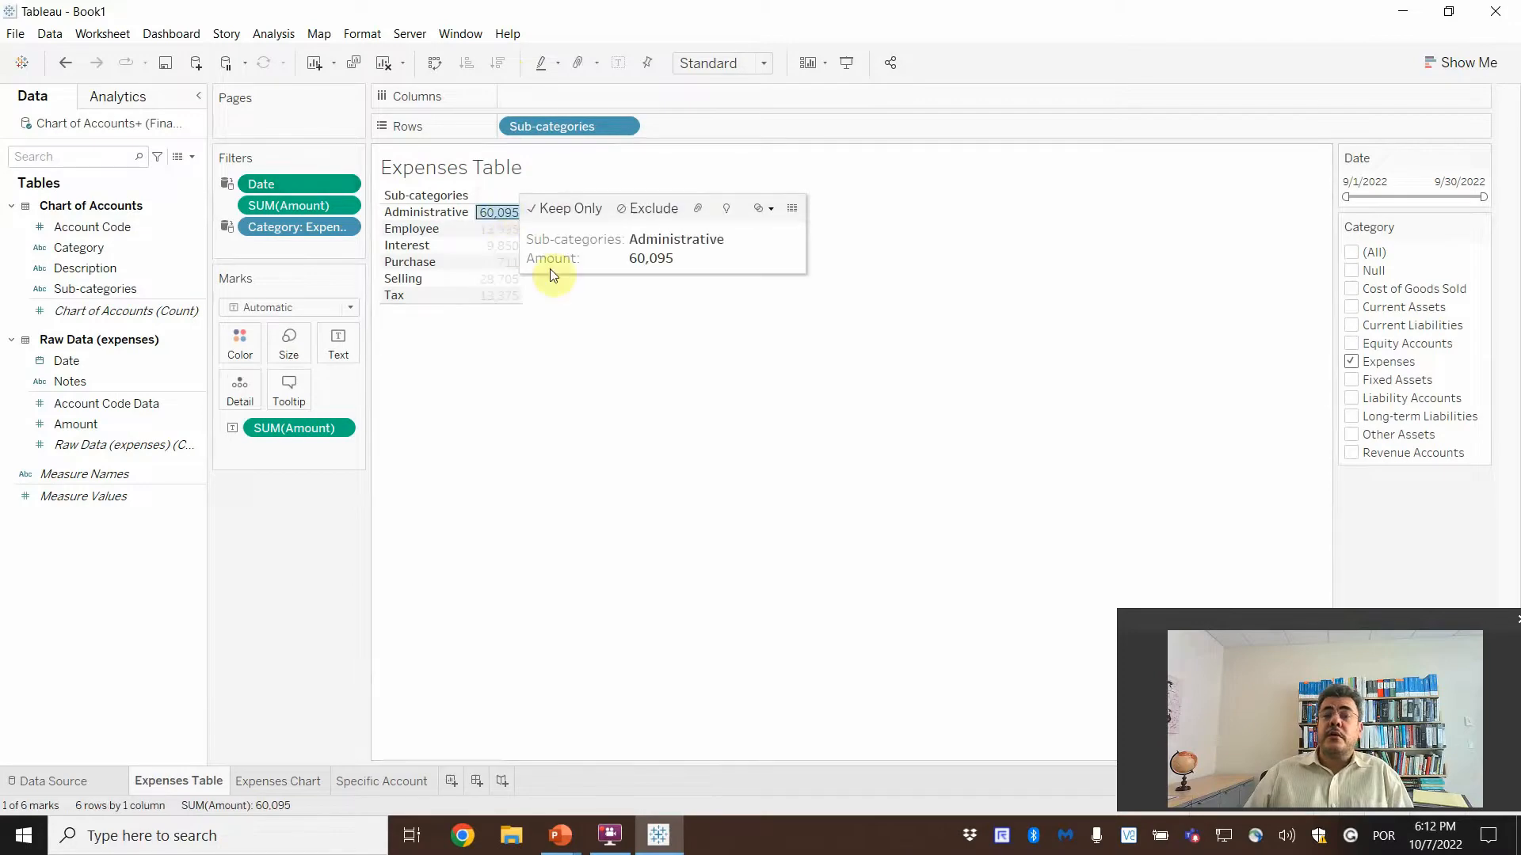
left_click(660, 358)
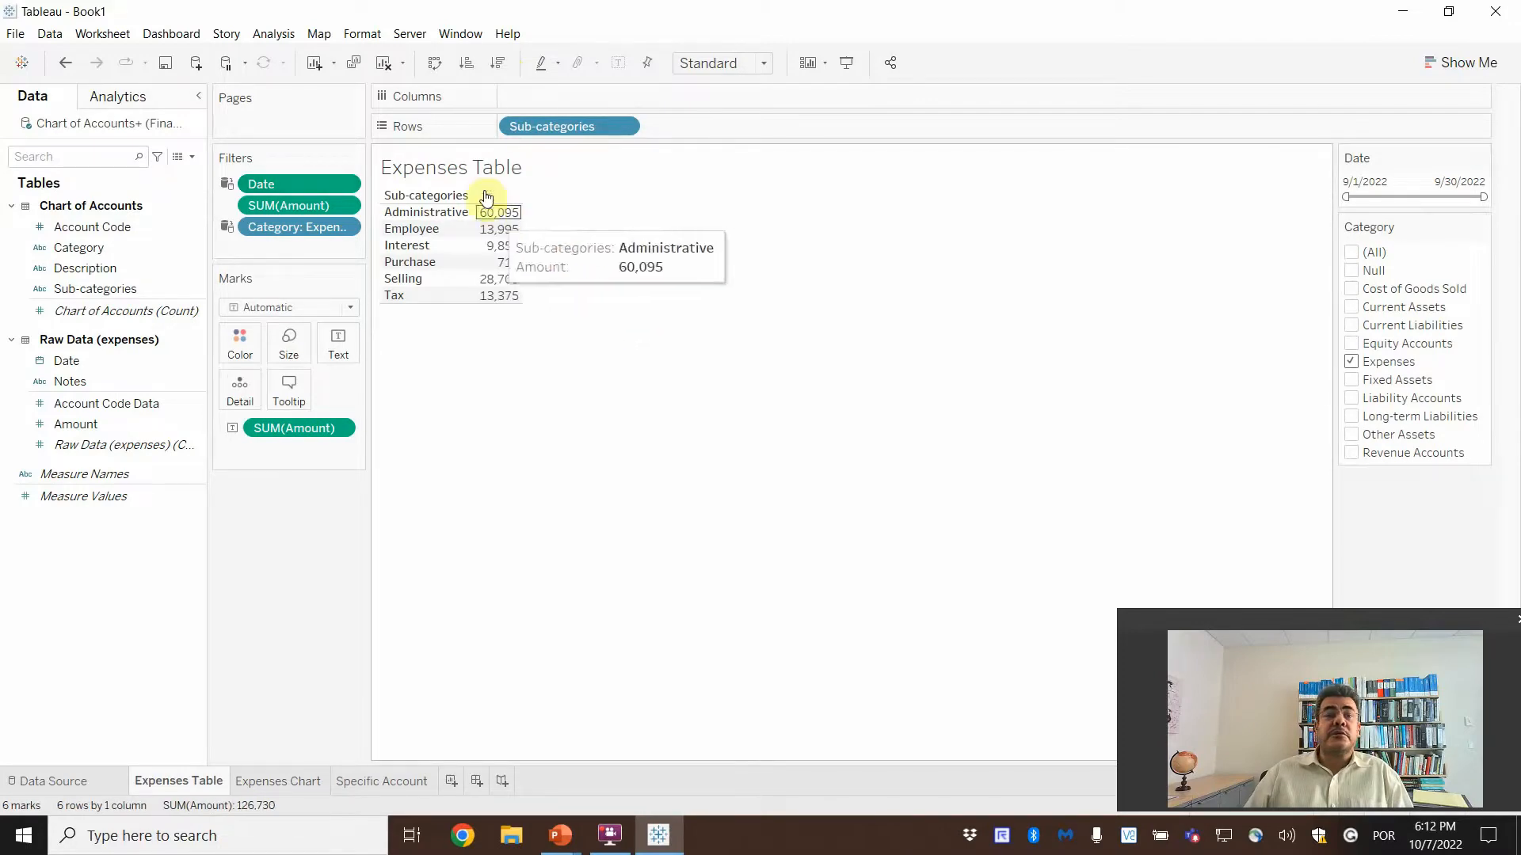
left_click(499, 64)
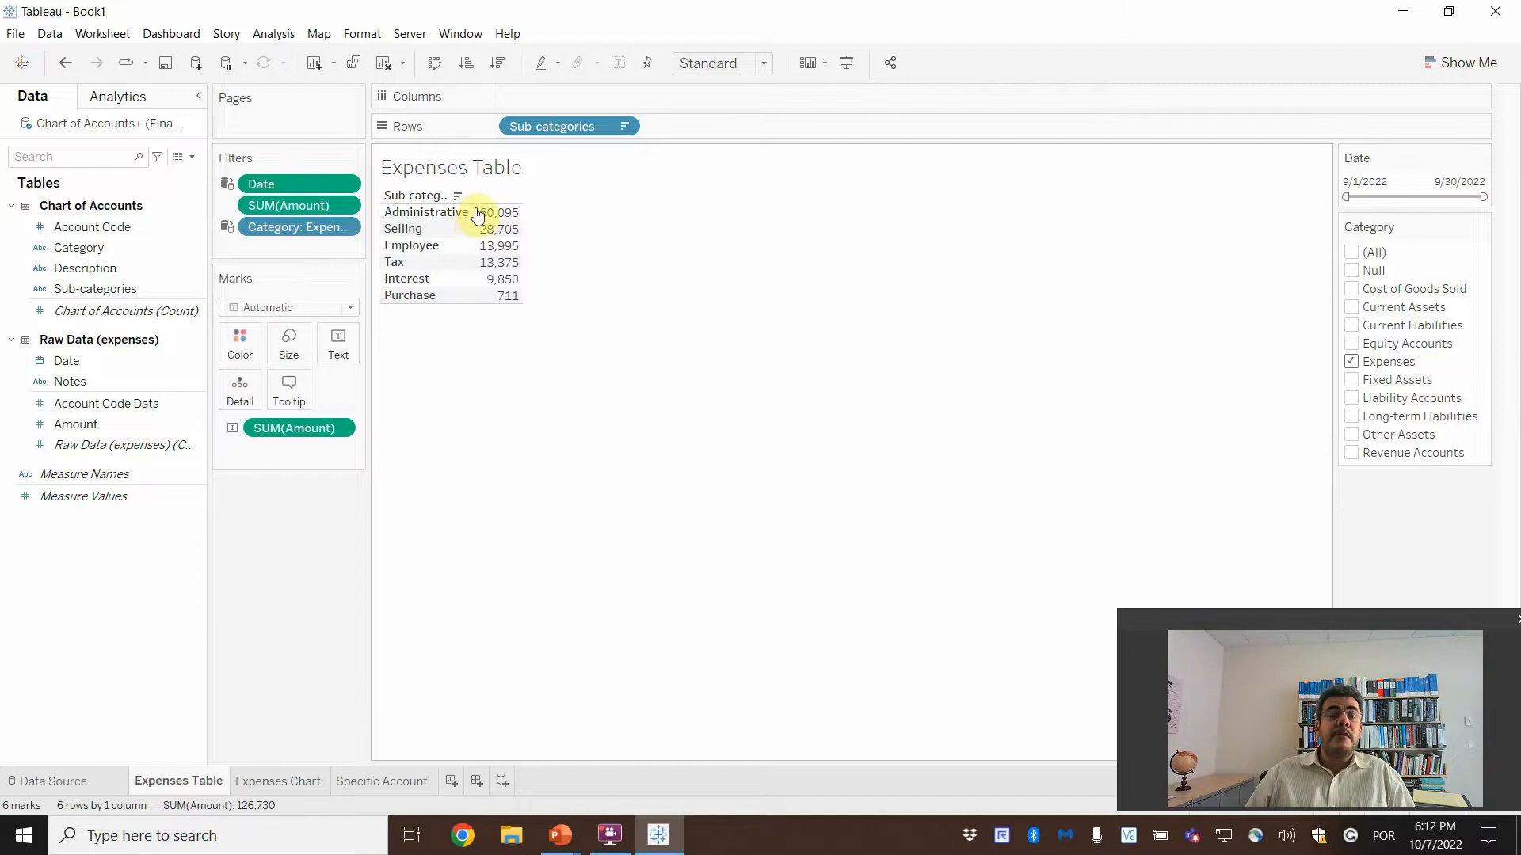
left_click_drag(469, 211, 516, 210)
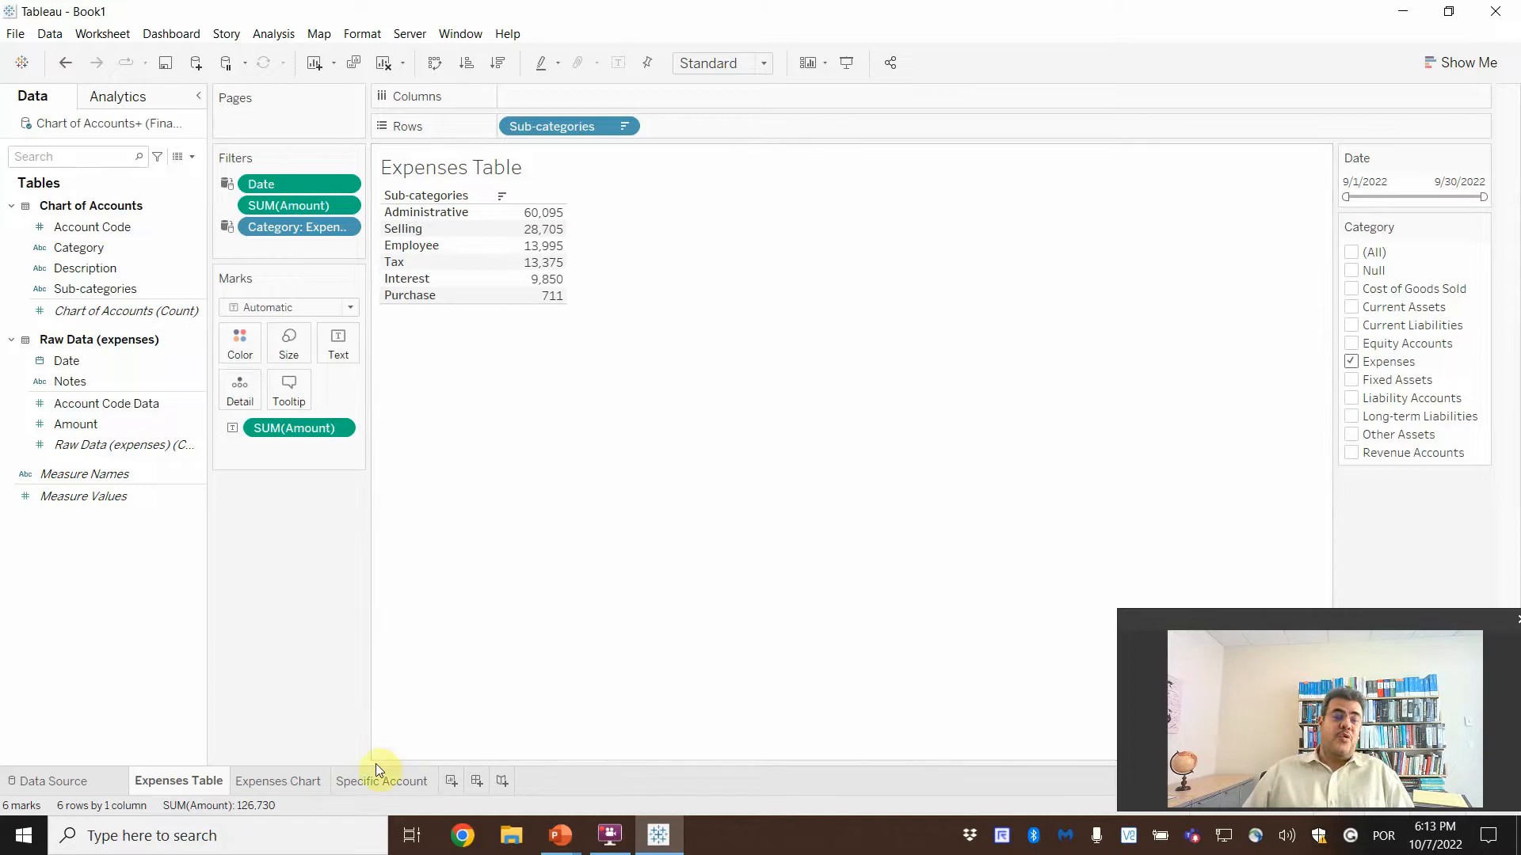
Duplicate the Specific Account sheet
left_click(362, 784)
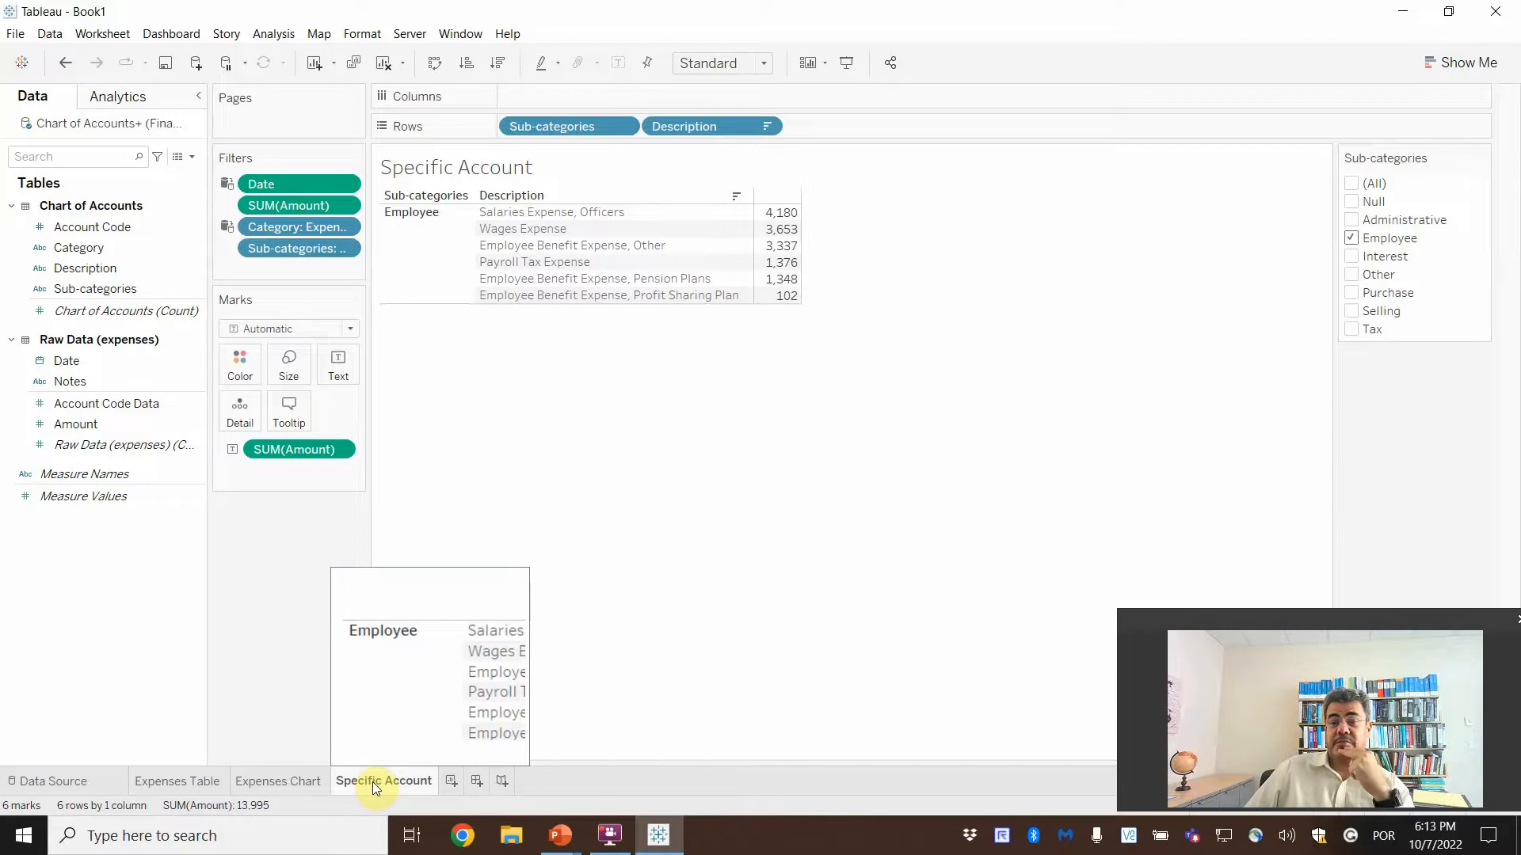
left_click(297, 781)
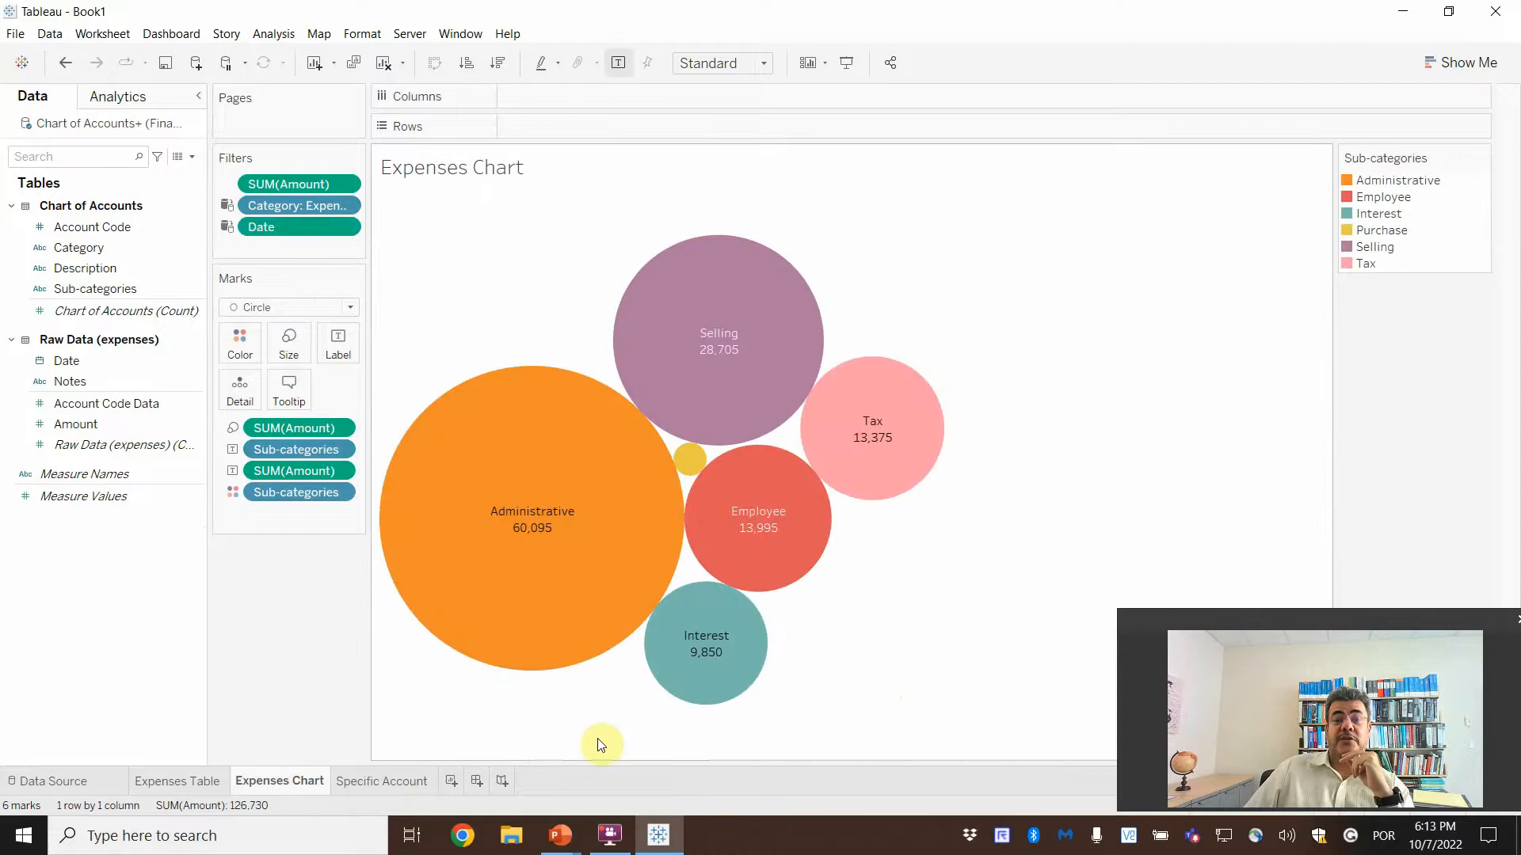
left_click(391, 781)
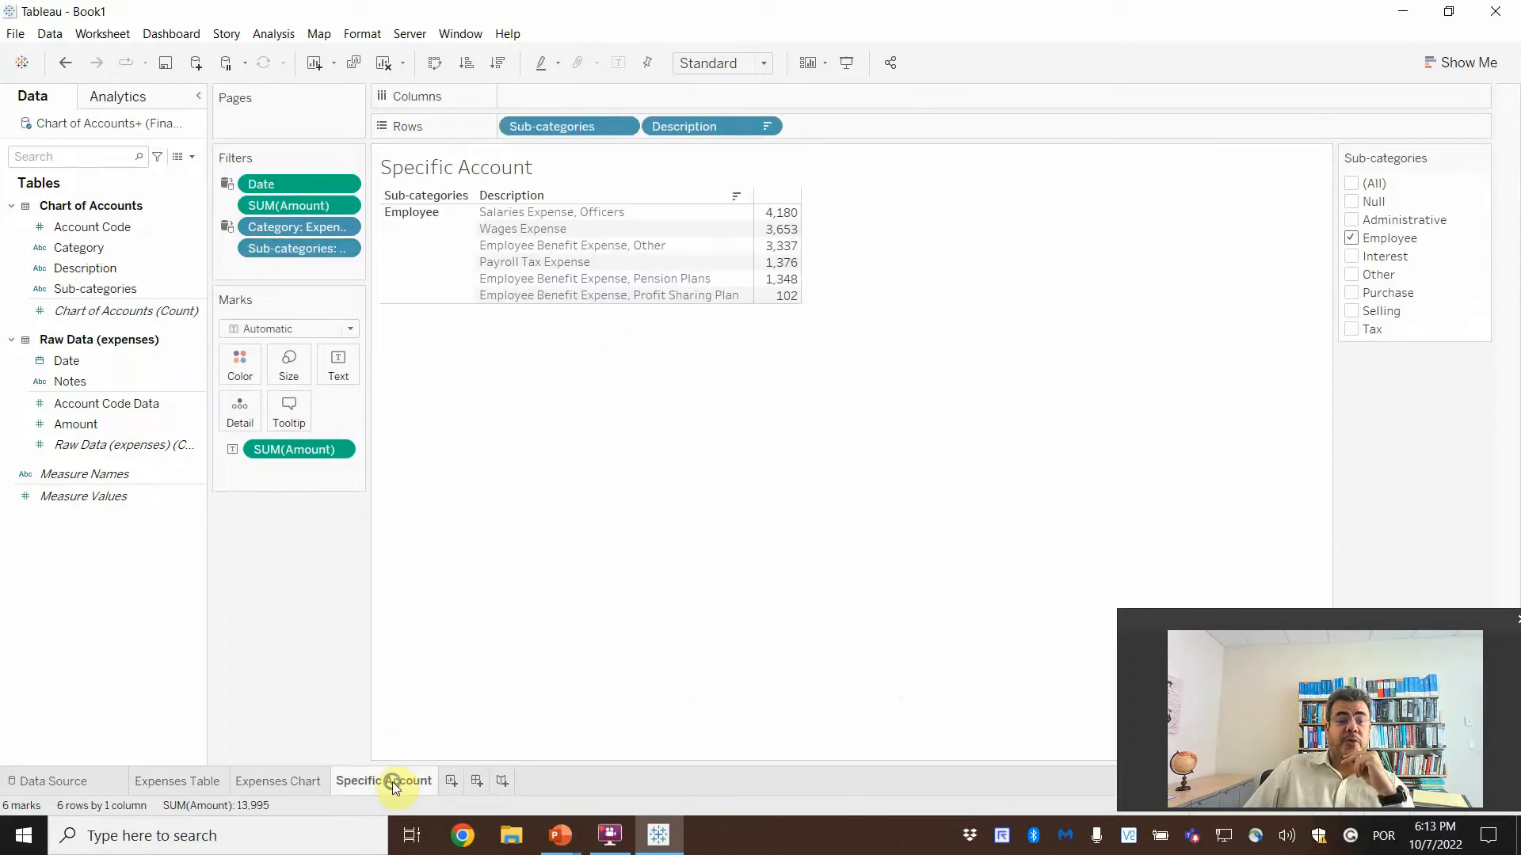
right_click(392, 782)
left_click(459, 617)
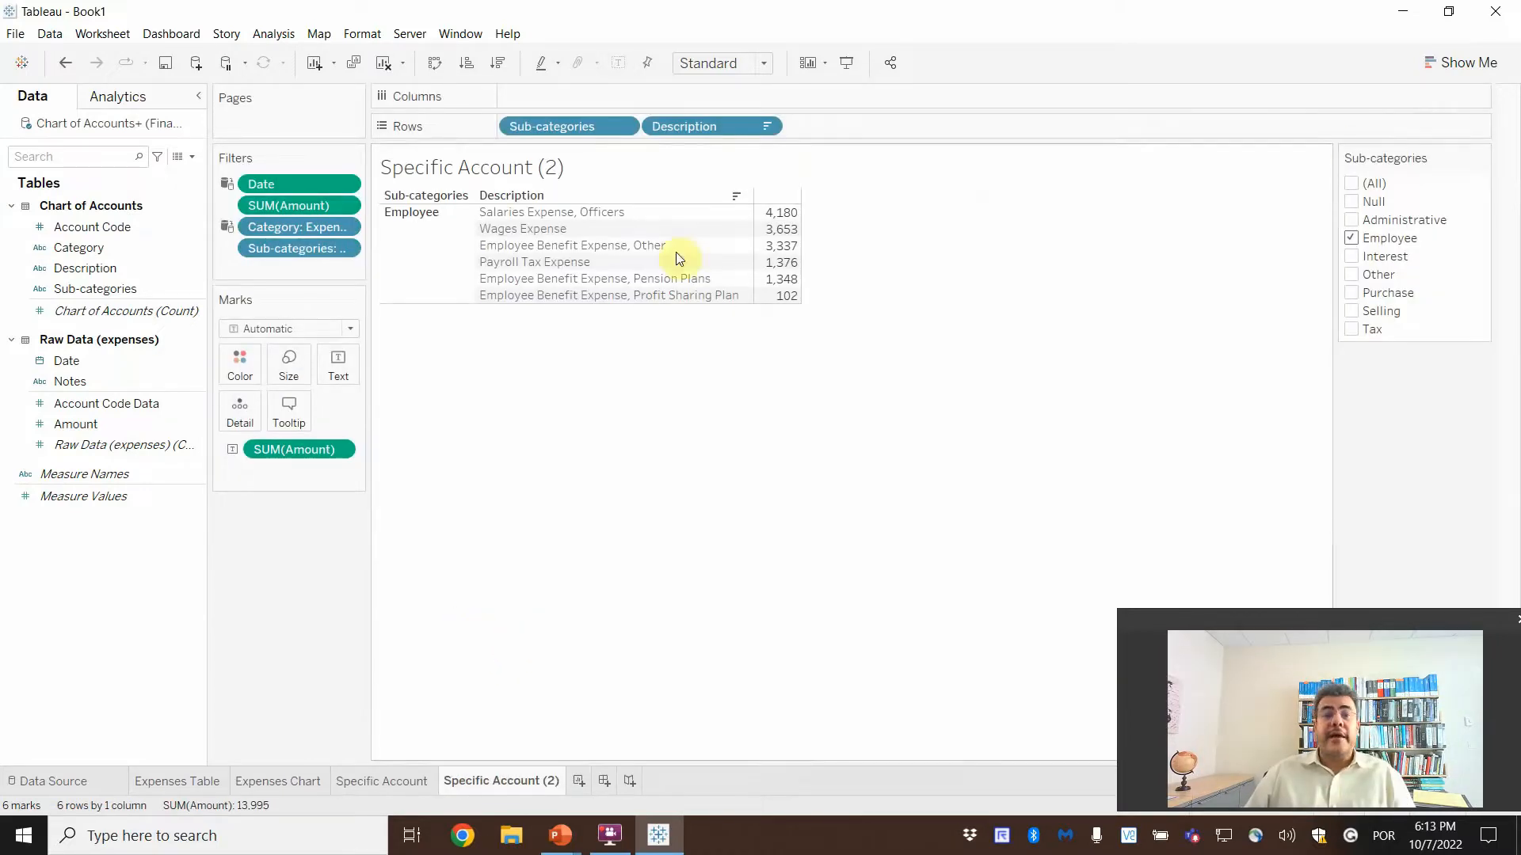
Rename the Specific Account (2) sheet as Specific Account Chart
left_click(388, 780)
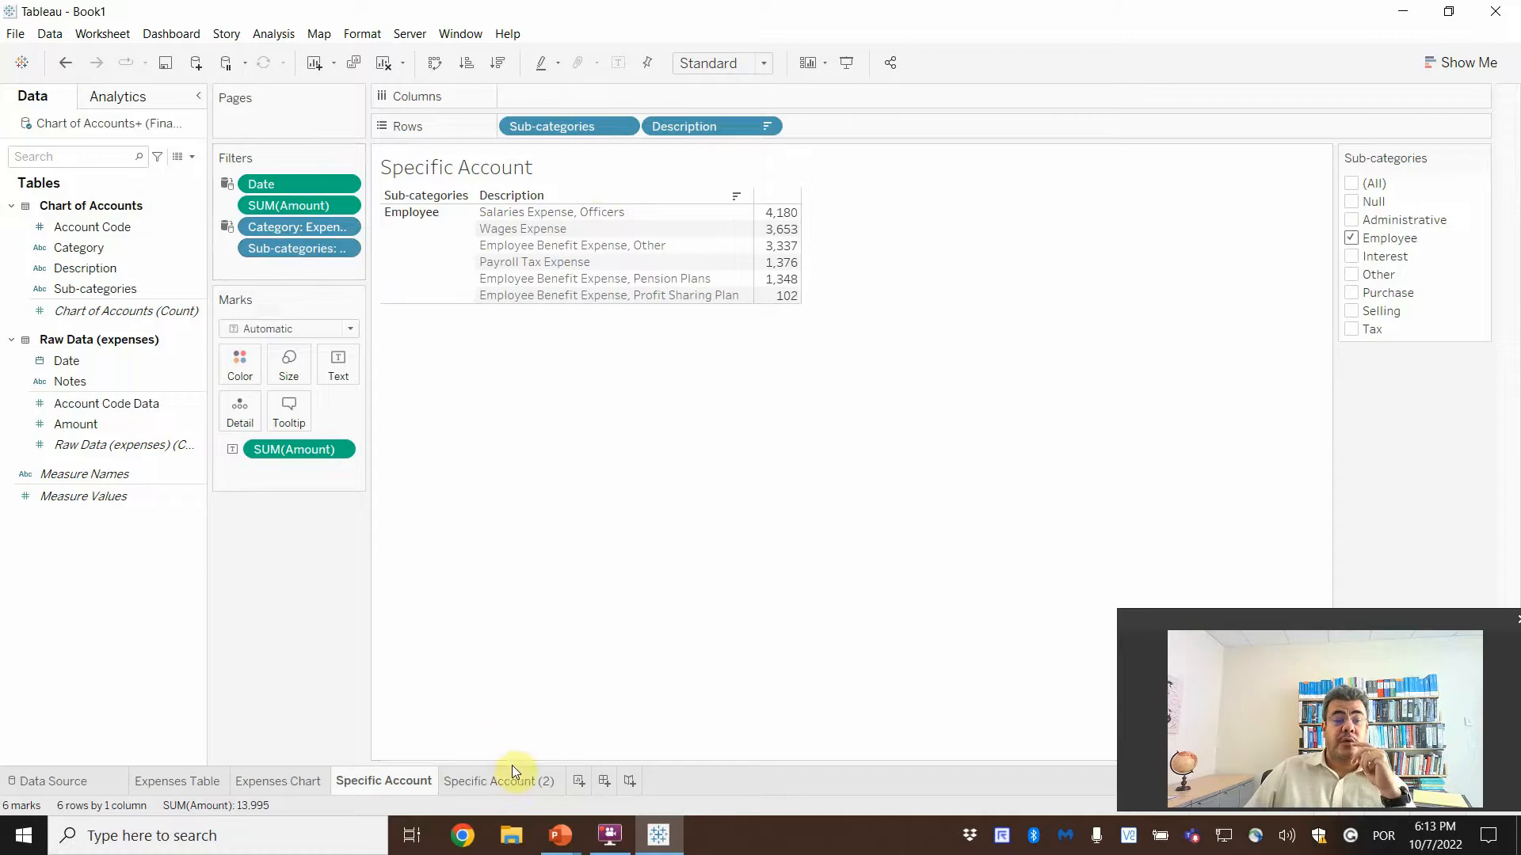
left_click(499, 781)
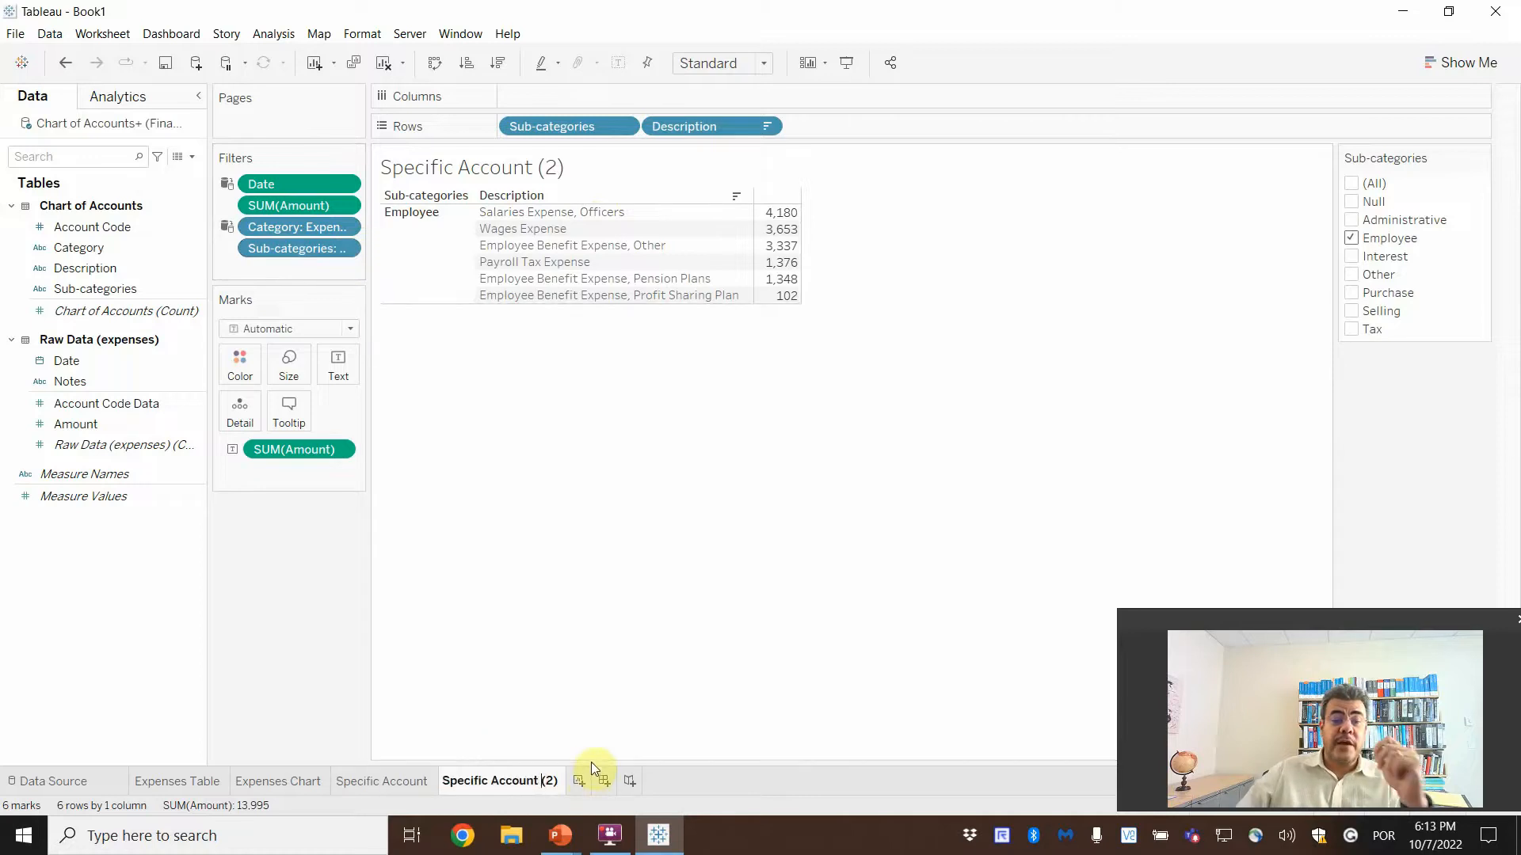
key("Delete")
type("Chart")
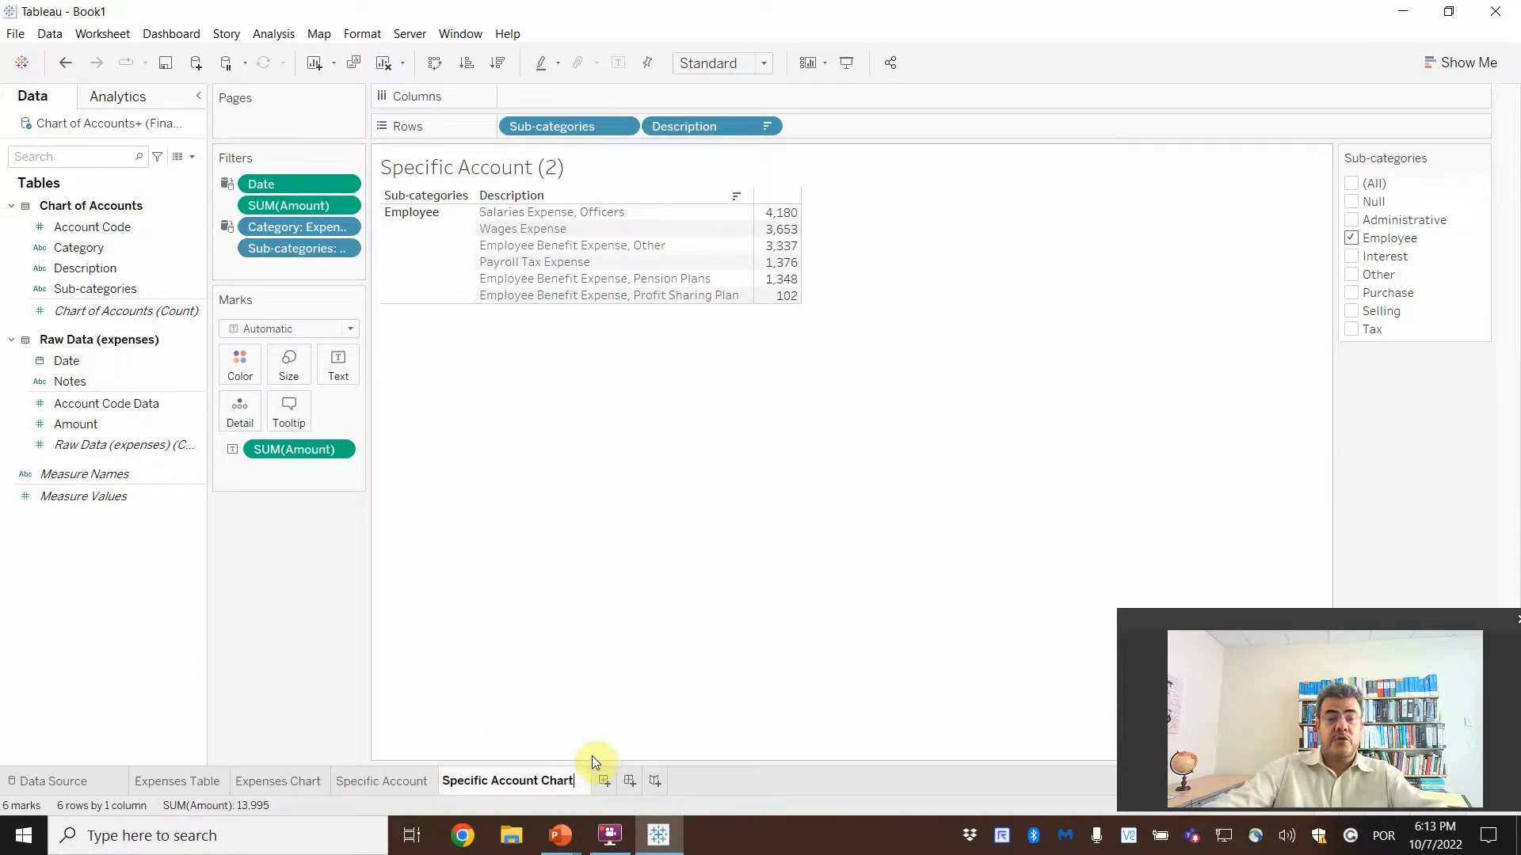
key("Return")
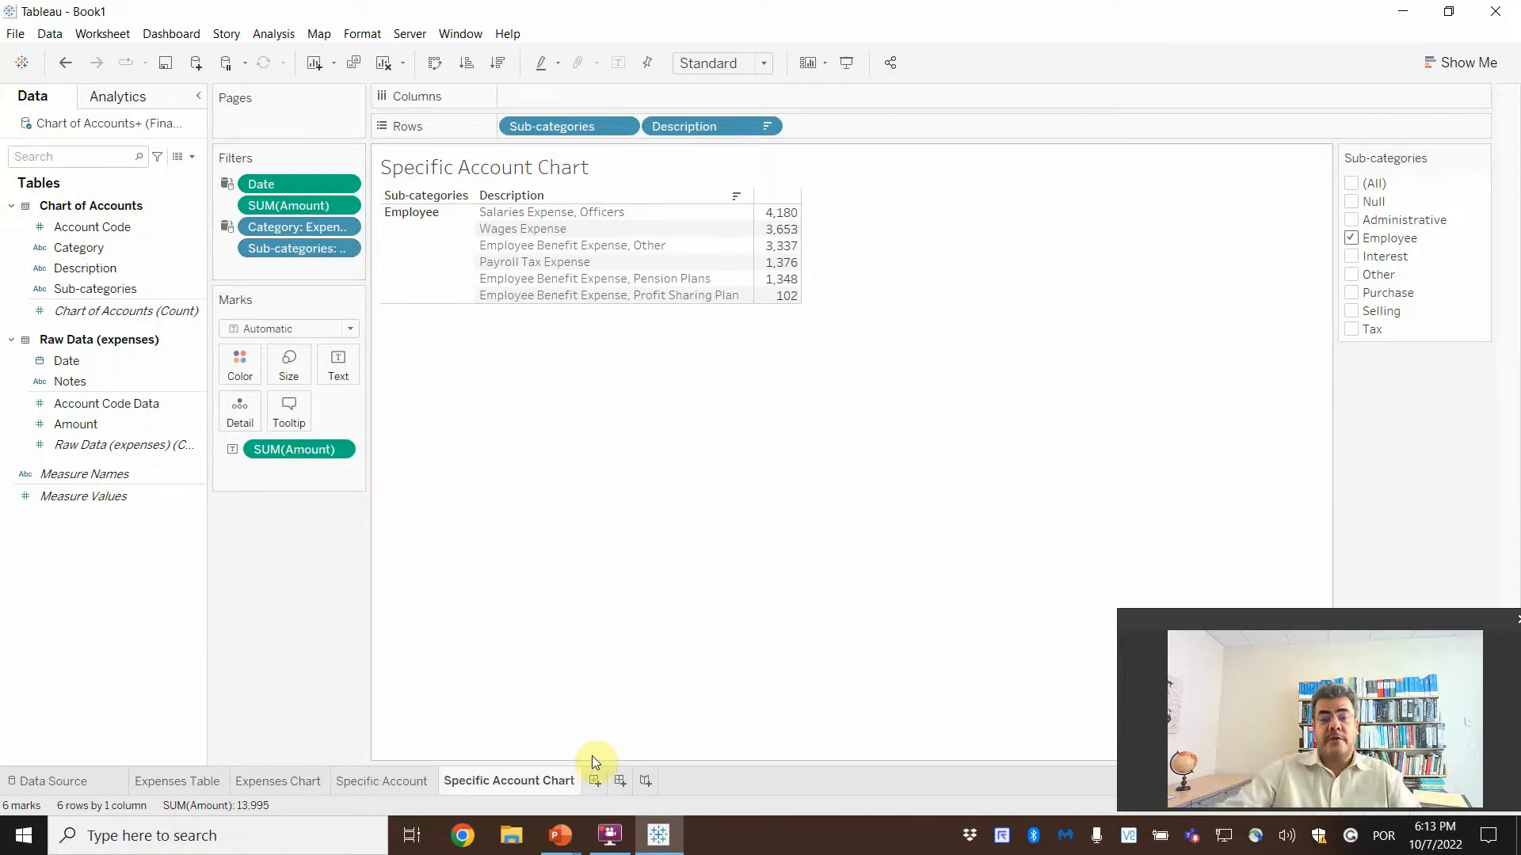
left_click(344, 249)
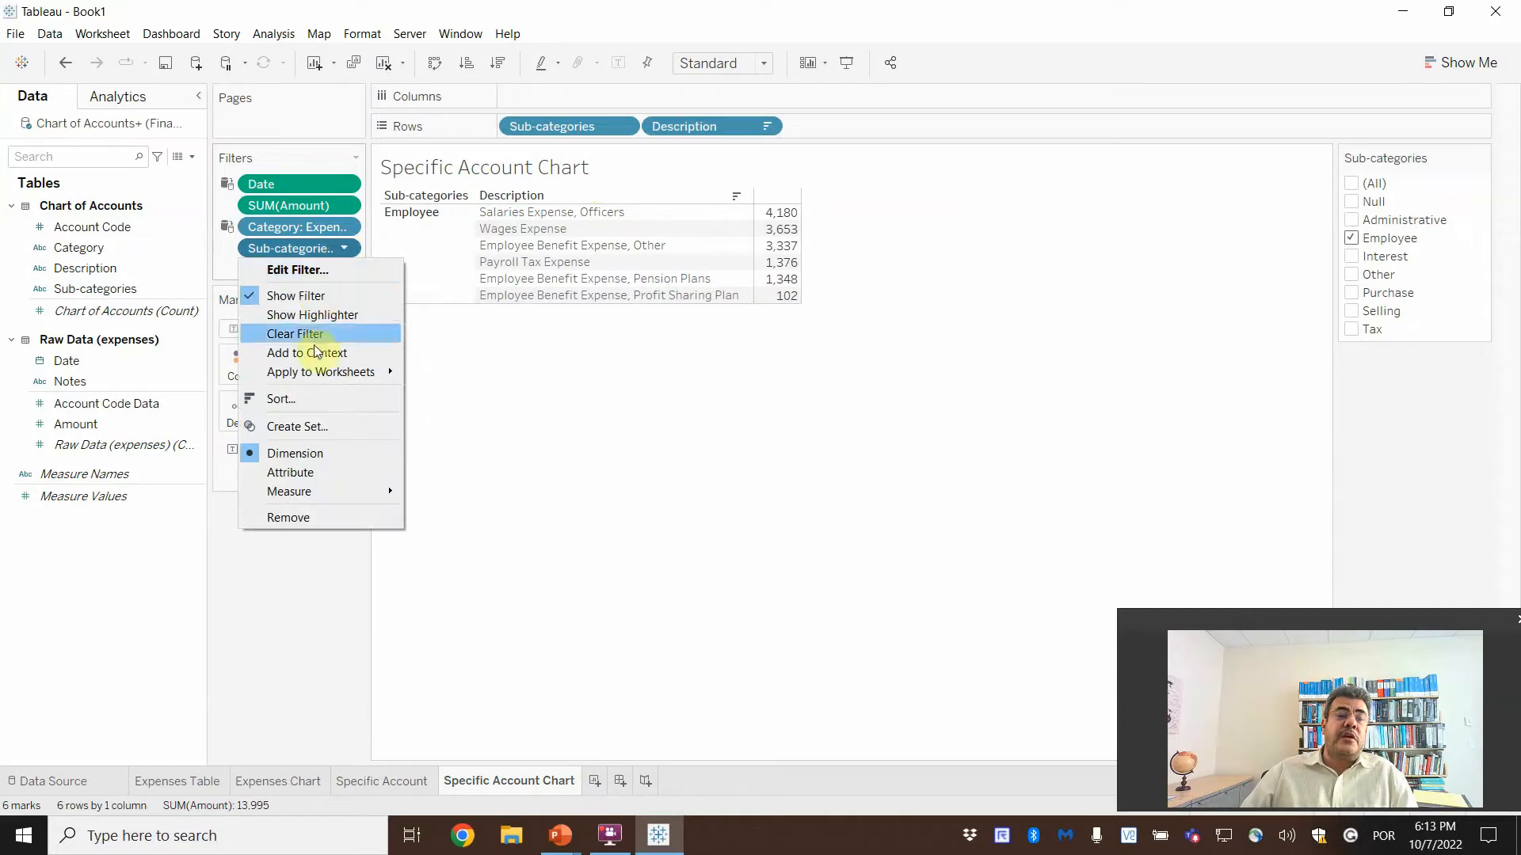
mouse_move(317, 373)
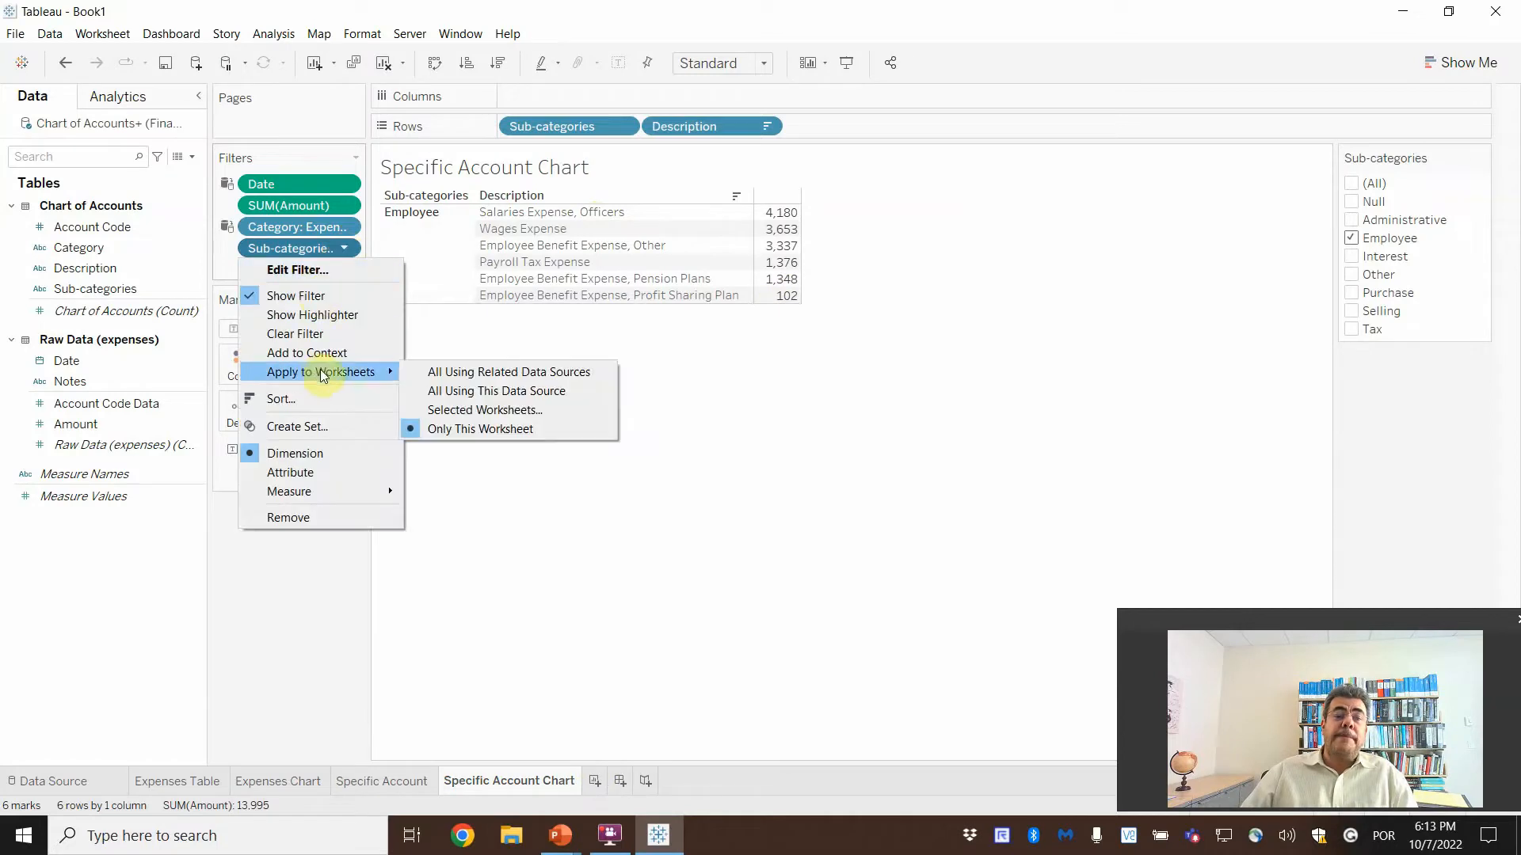
left_click(505, 411)
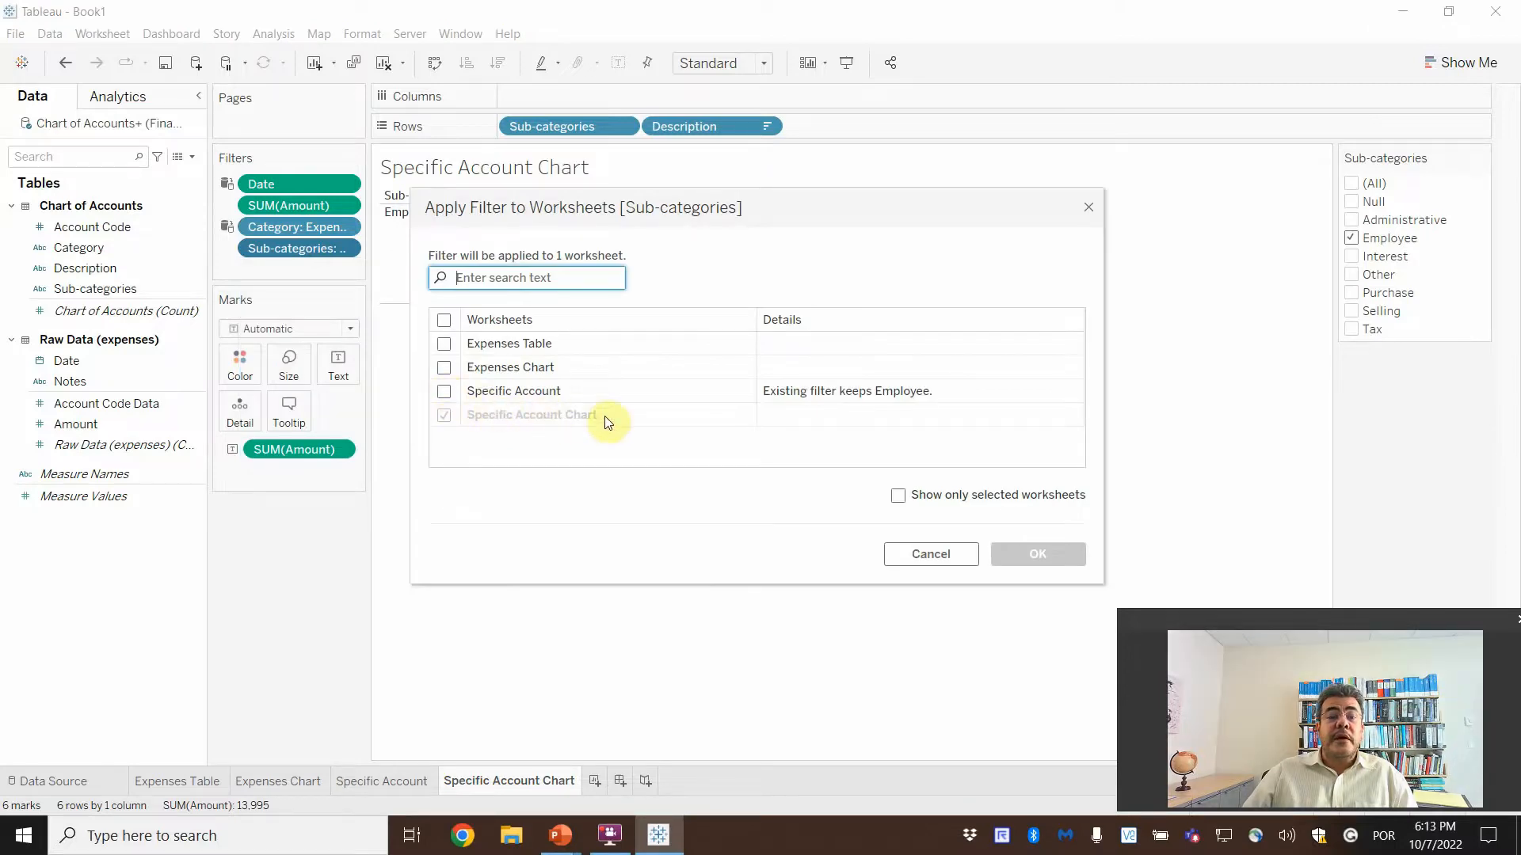
left_click(960, 562)
left_click(369, 786)
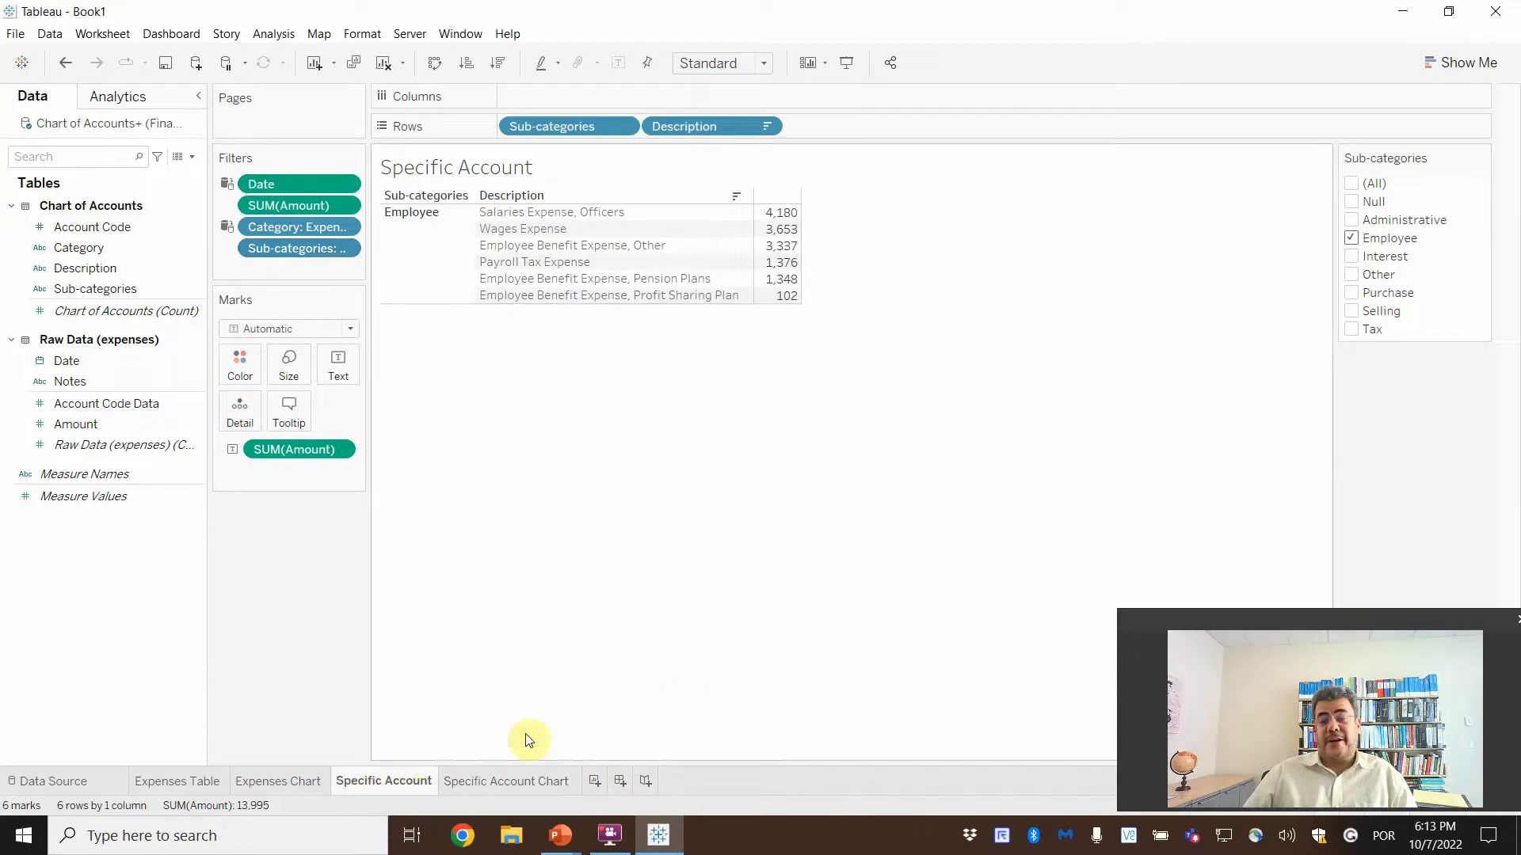
Hide the Sub-categories filter card on the Specific Account Chart sheet
left_click(541, 783)
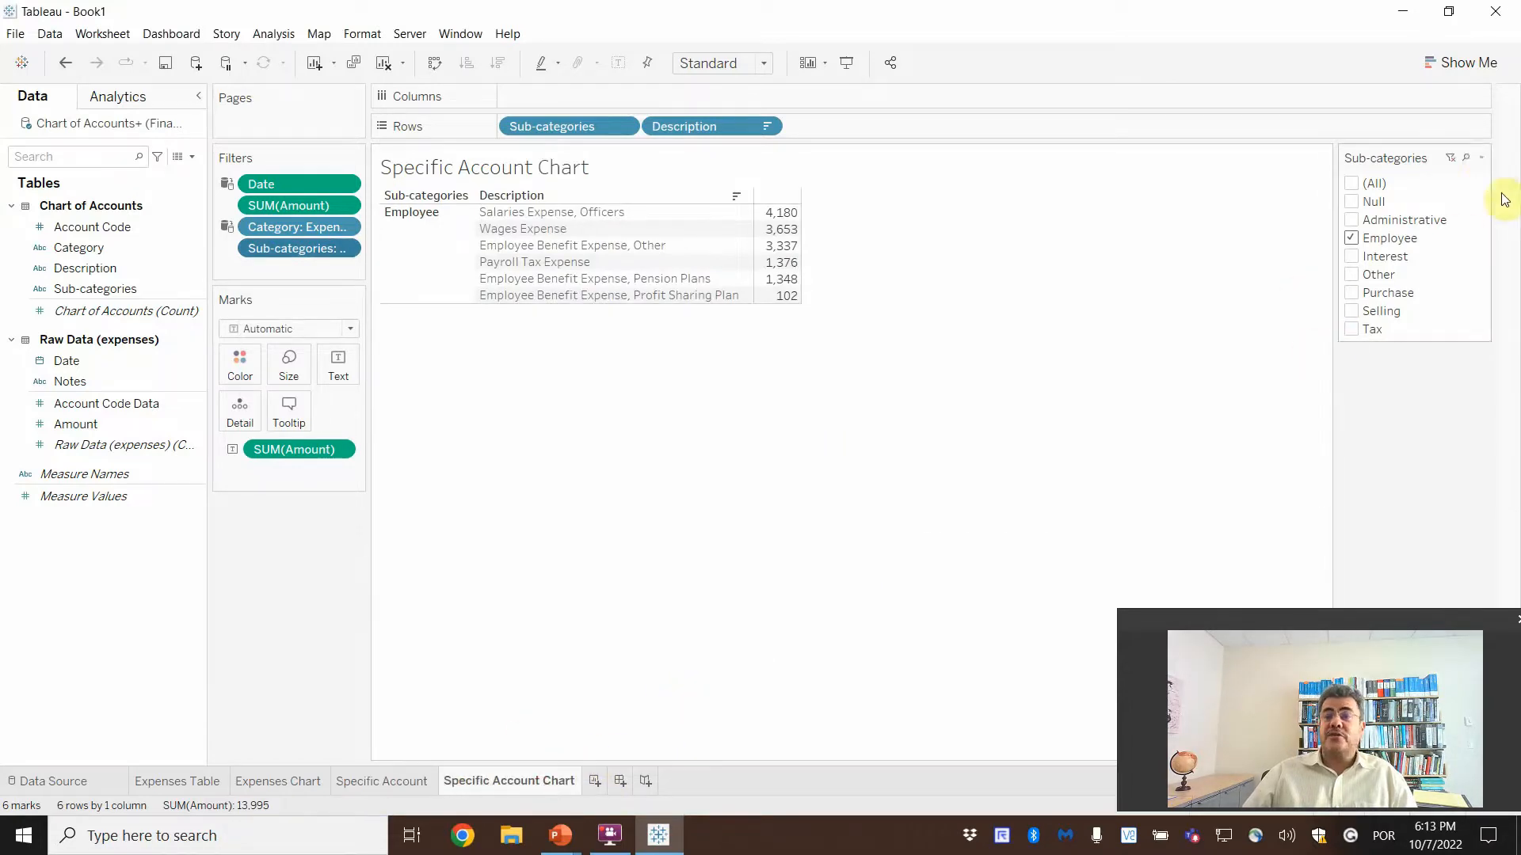
left_click(1481, 157)
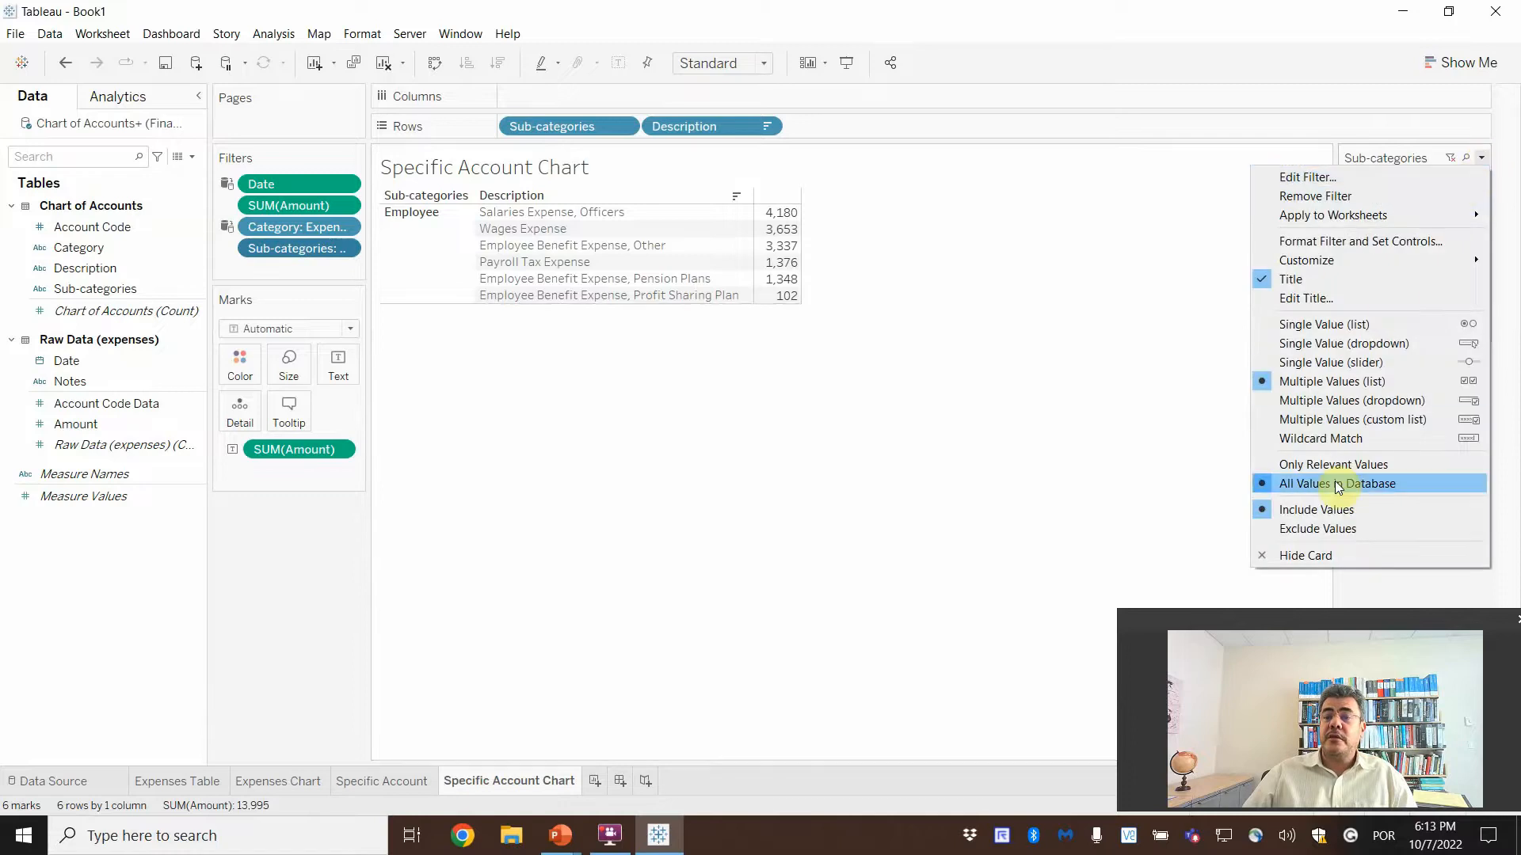
left_click(1323, 552)
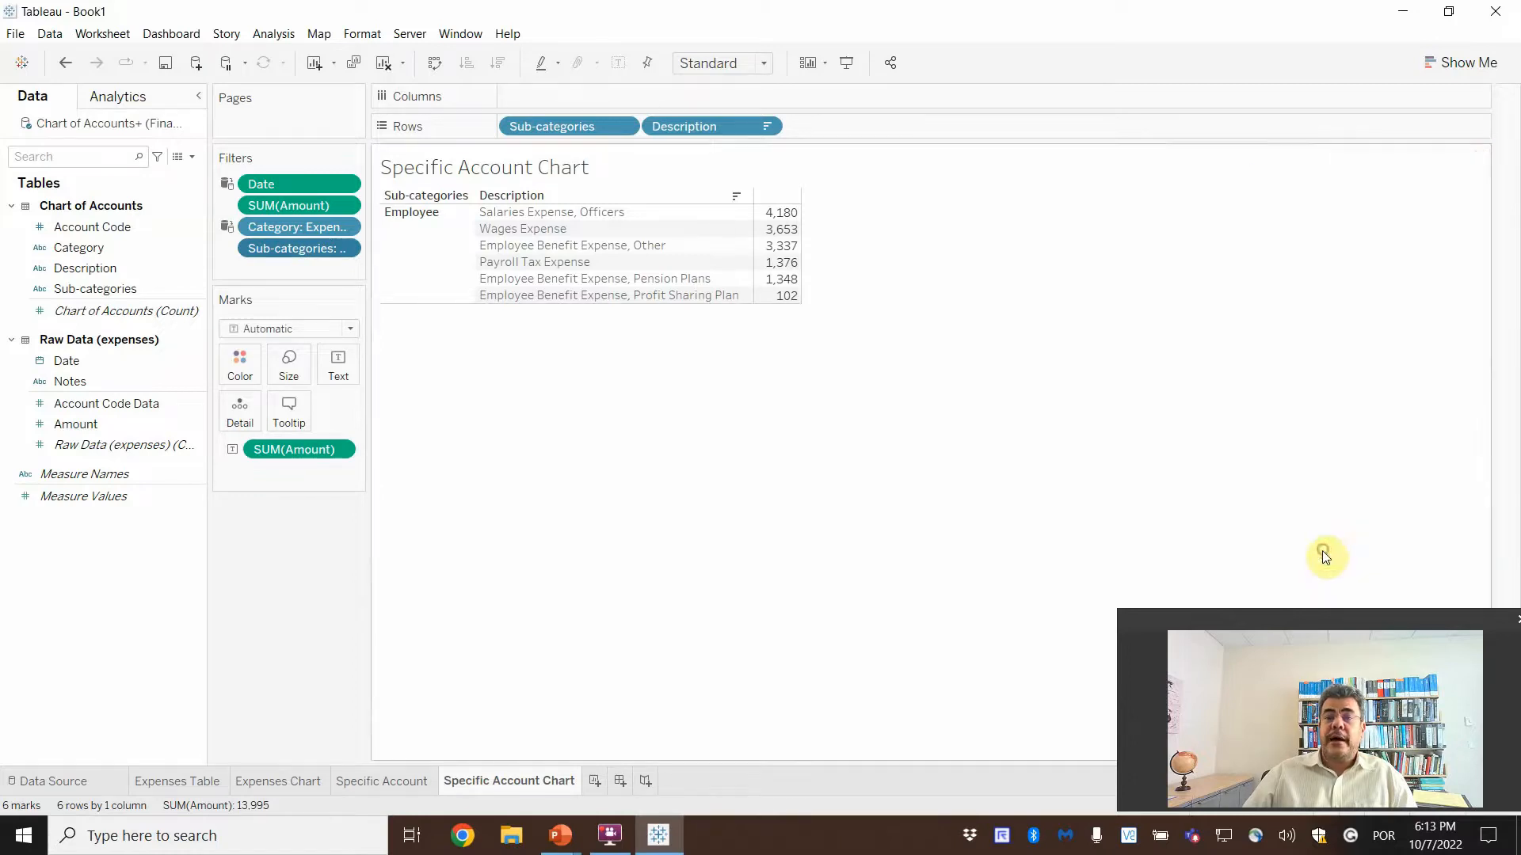
Apply the Specific Account sheet's Sub-categories filter to the Specific Account Chart worksheet as well
left_click(375, 781)
left_click(343, 248)
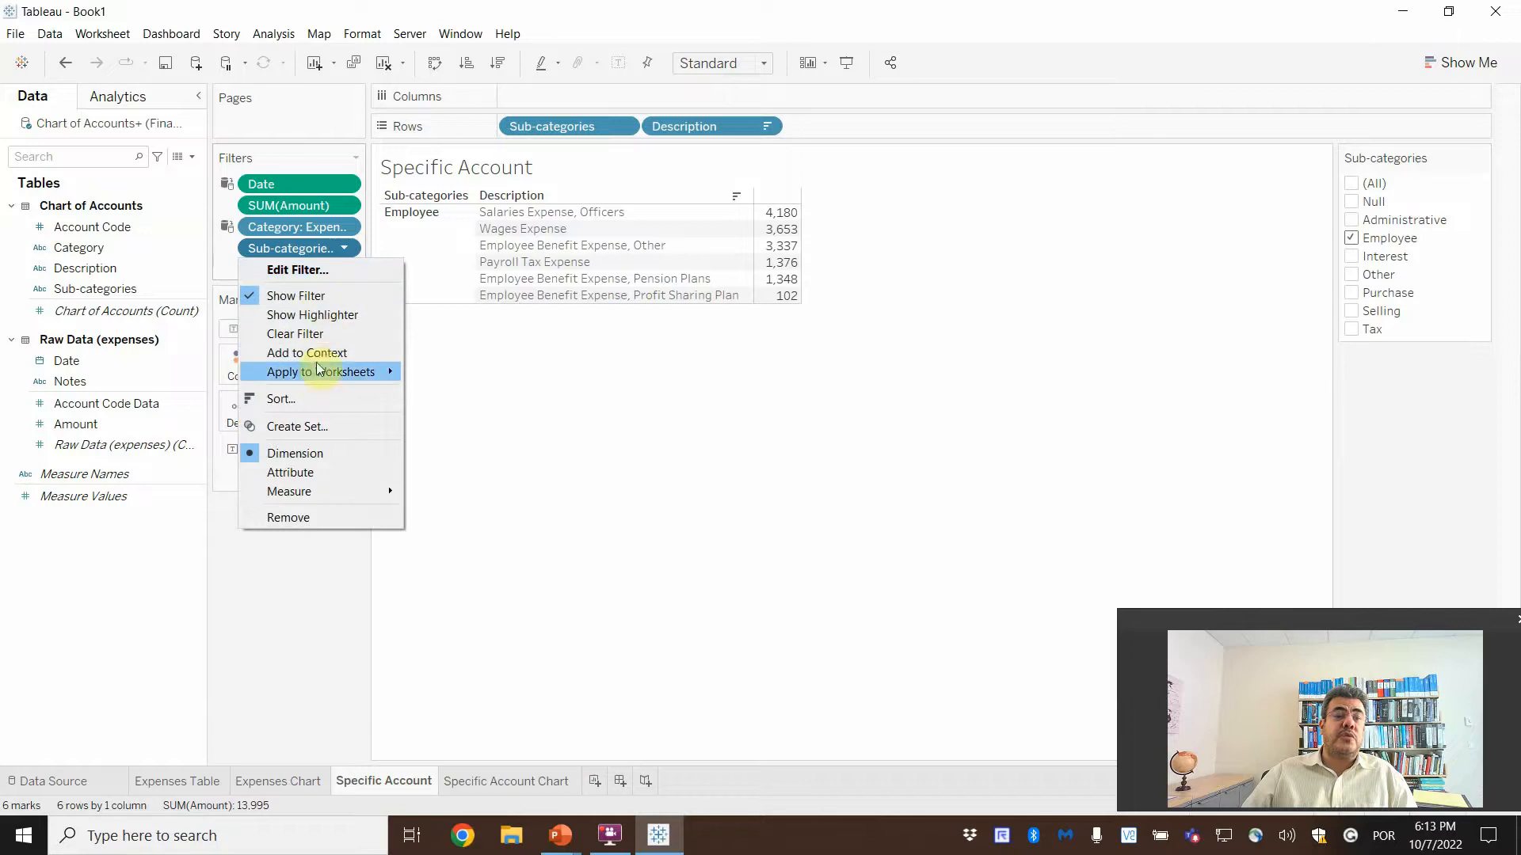
mouse_move(316, 372)
left_click(486, 409)
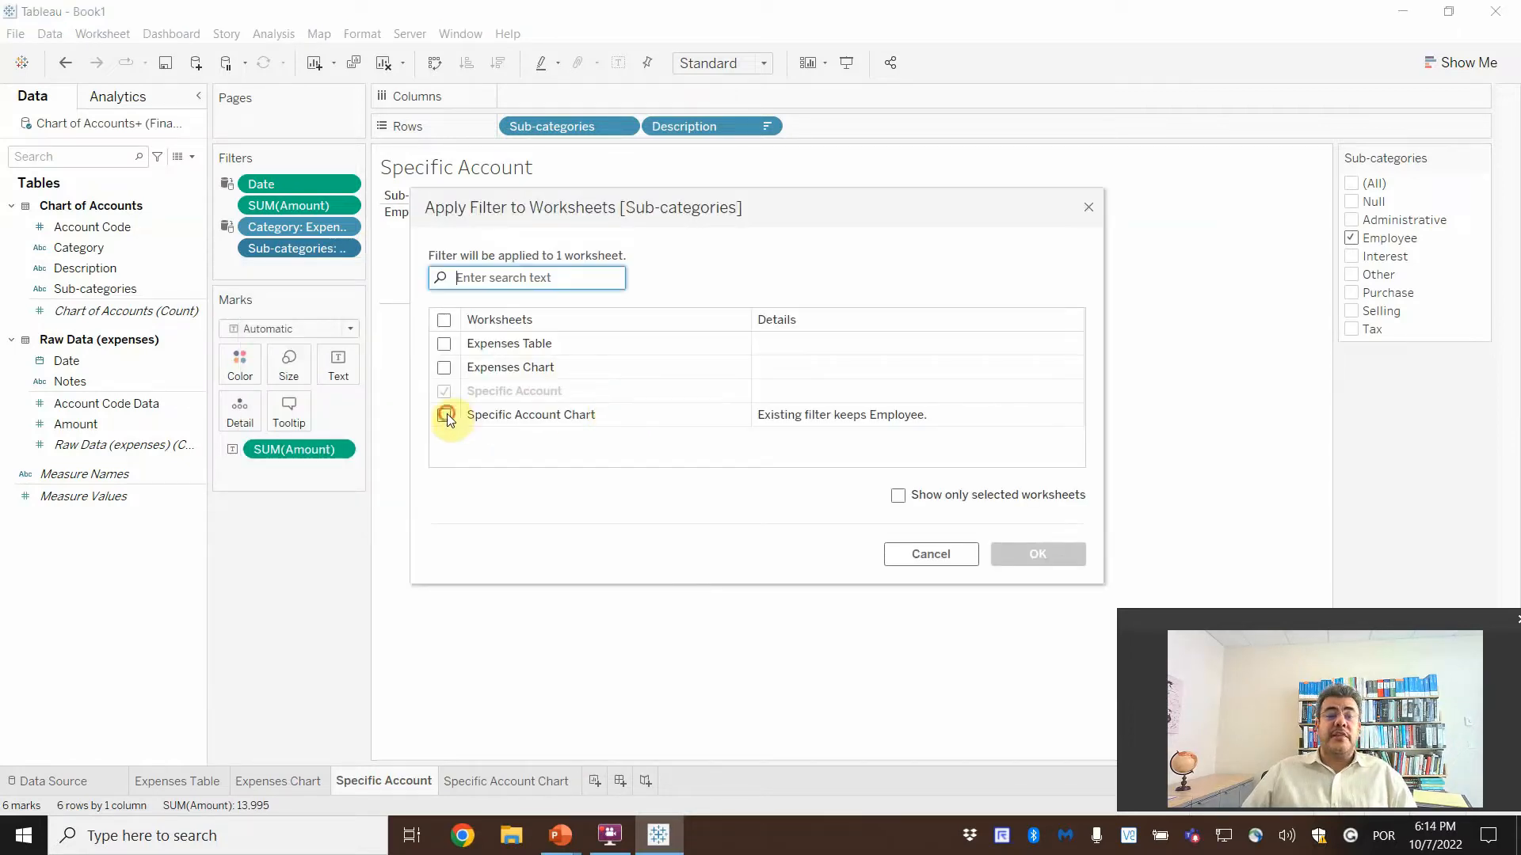
left_click(444, 414)
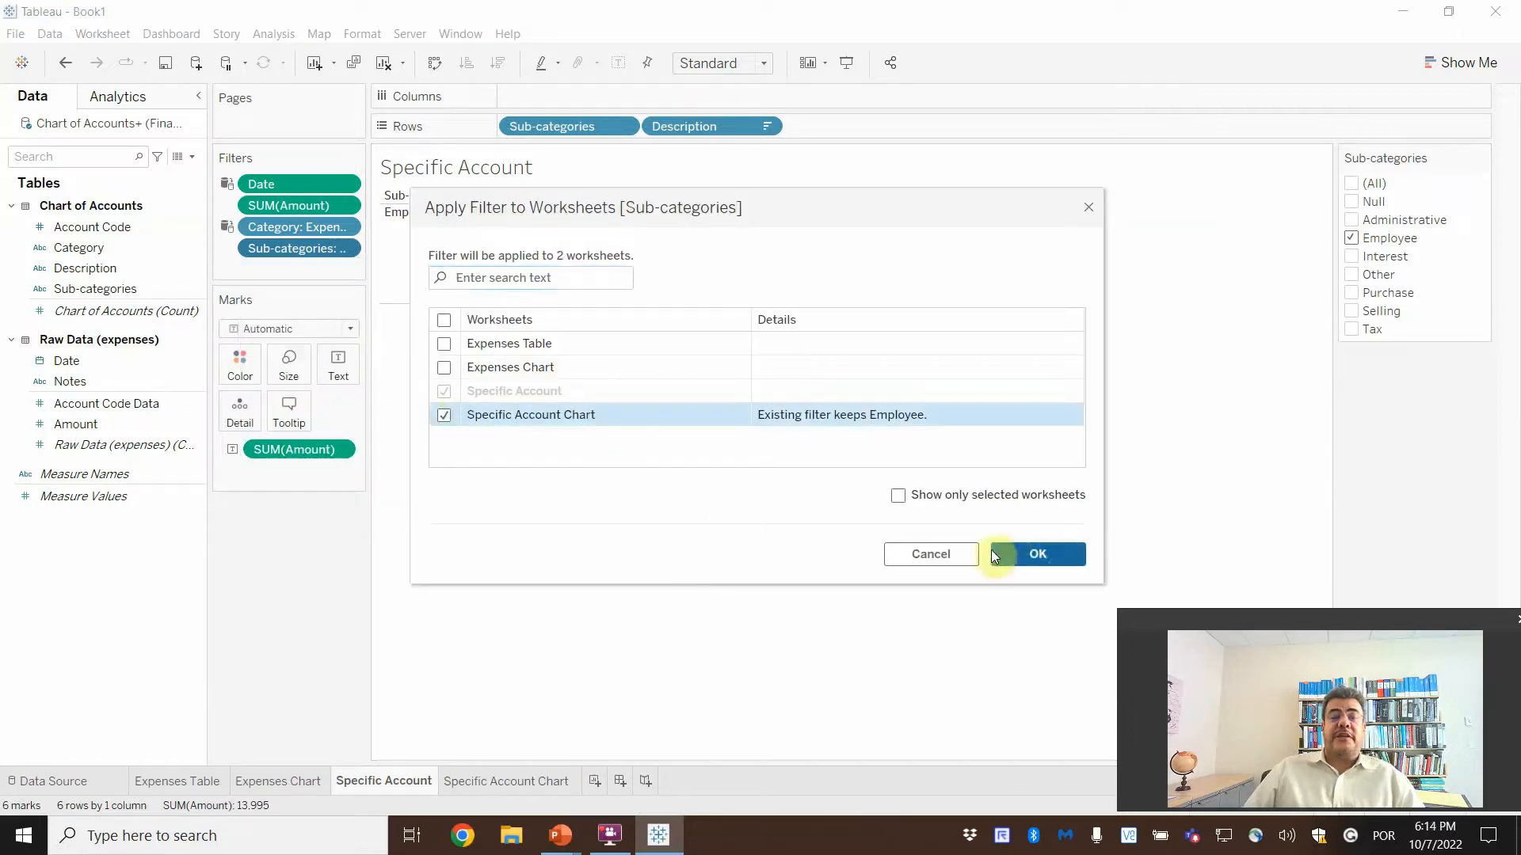
left_click(1045, 553)
Show the Sub-categories filter on the Specific Account Chart sheet
left_click(522, 783)
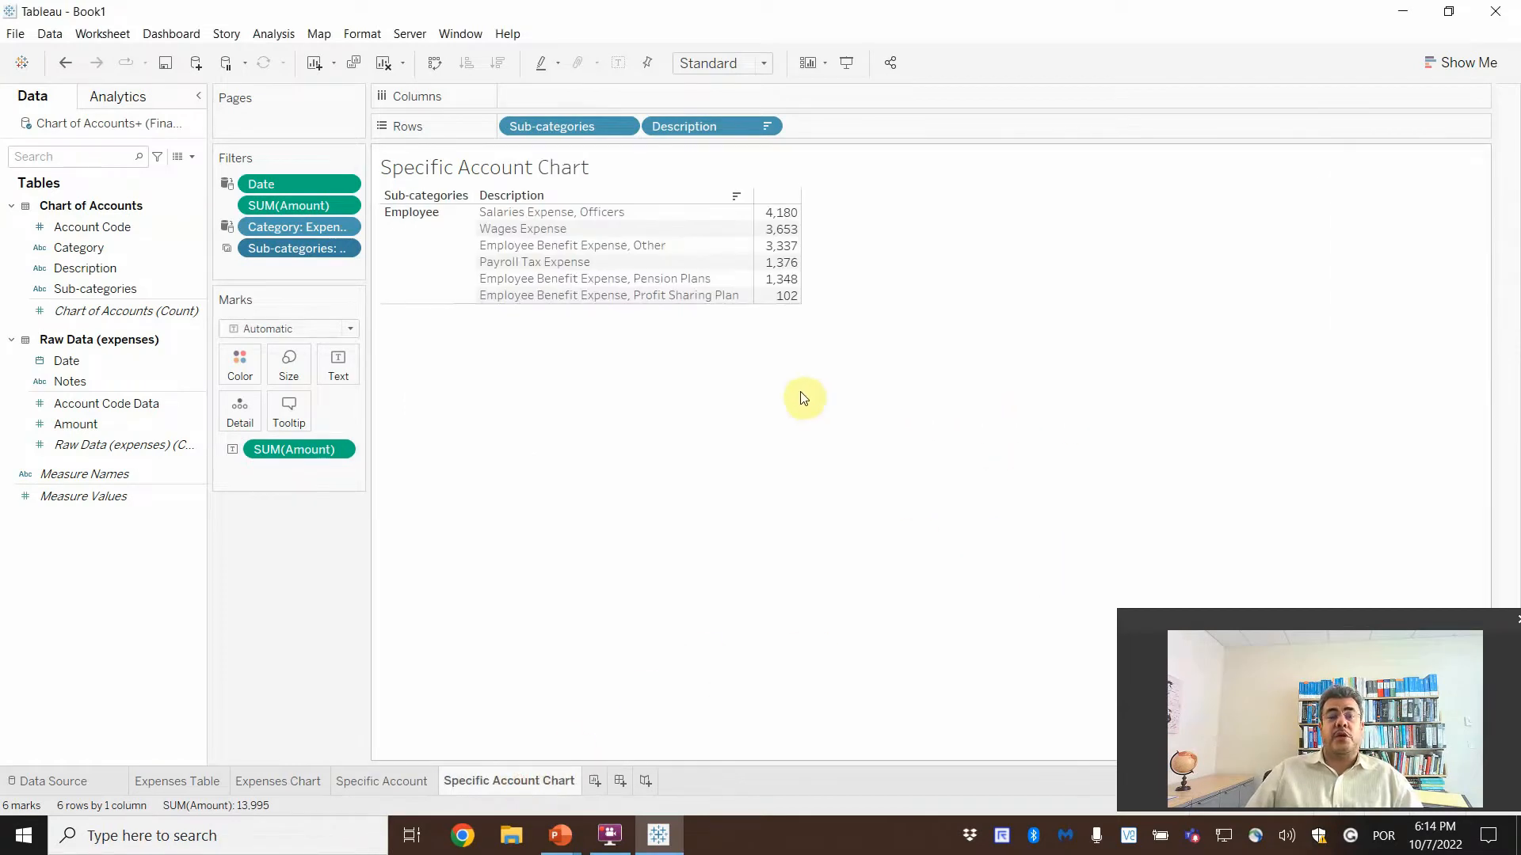
left_click(345, 250)
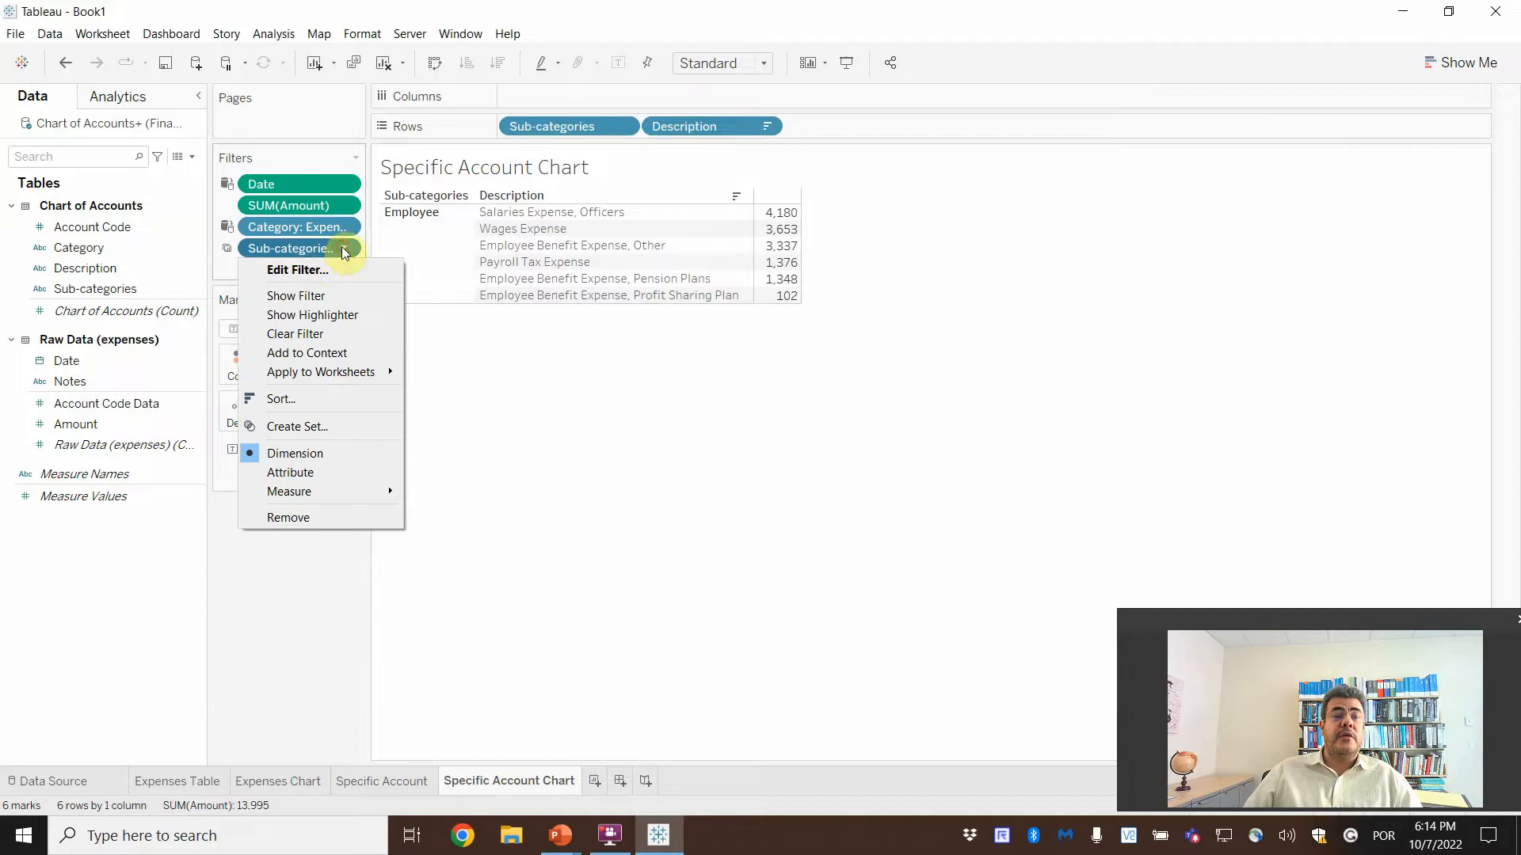
left_click(312, 295)
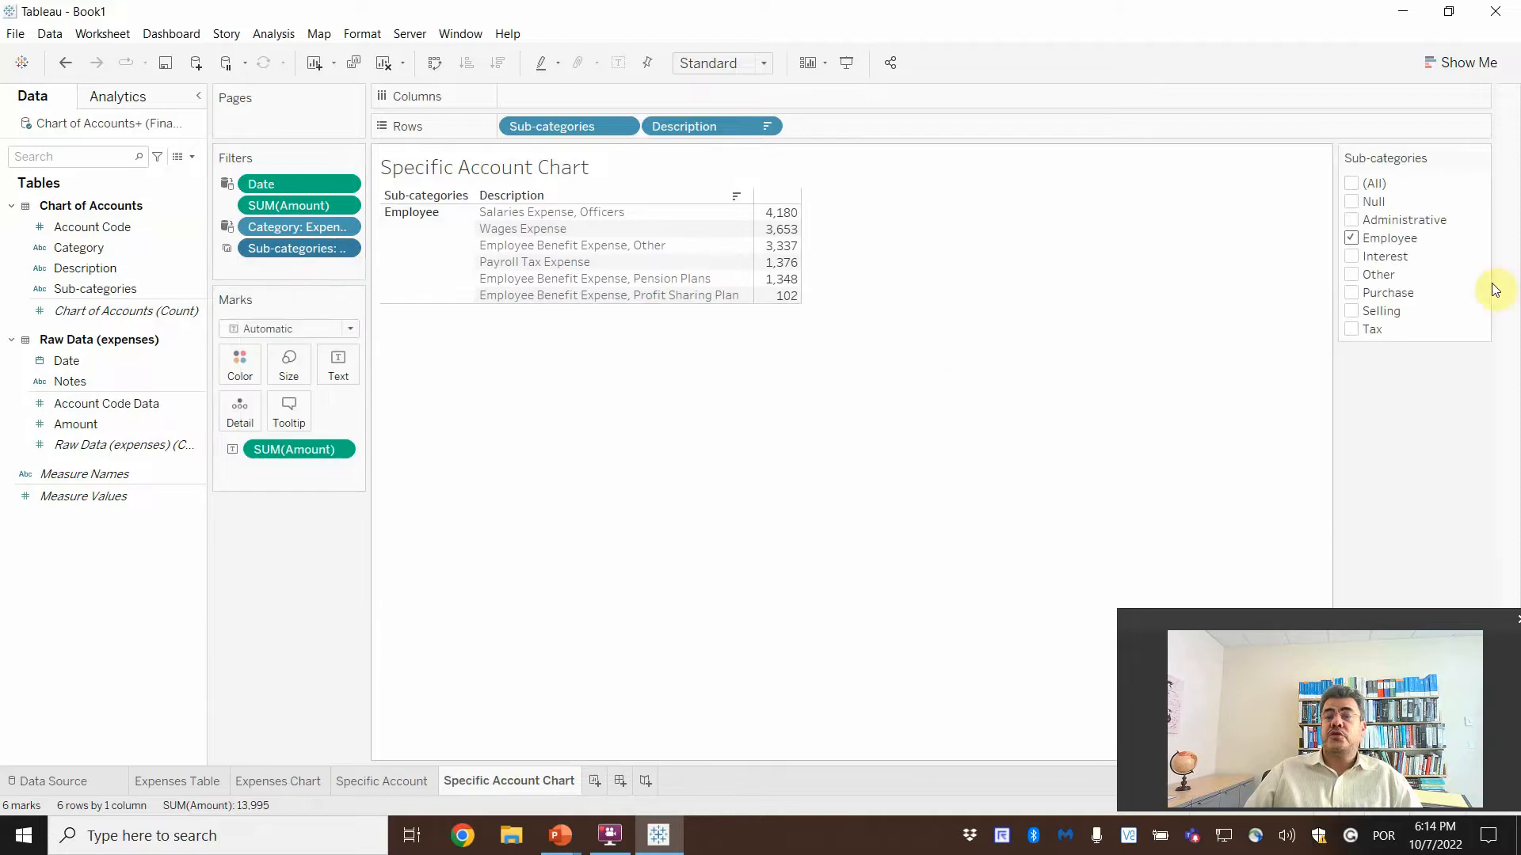
Test the shared Sub-categories filter by temporarily including Administrative and checking the Specific Account sheet, leaving only Employee selected
left_click(1353, 221)
left_click(396, 780)
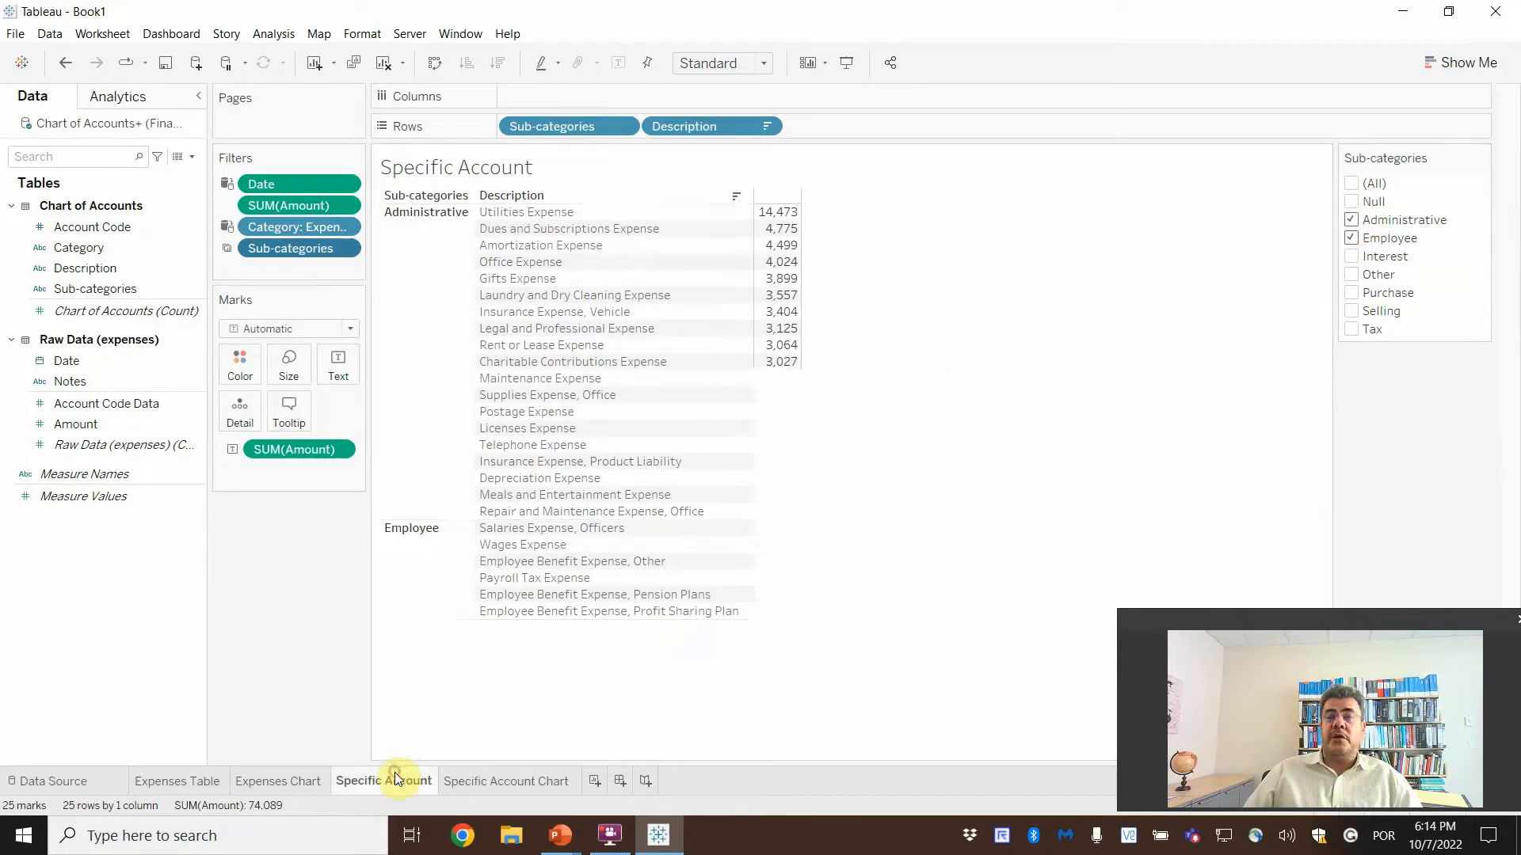
left_click(535, 776)
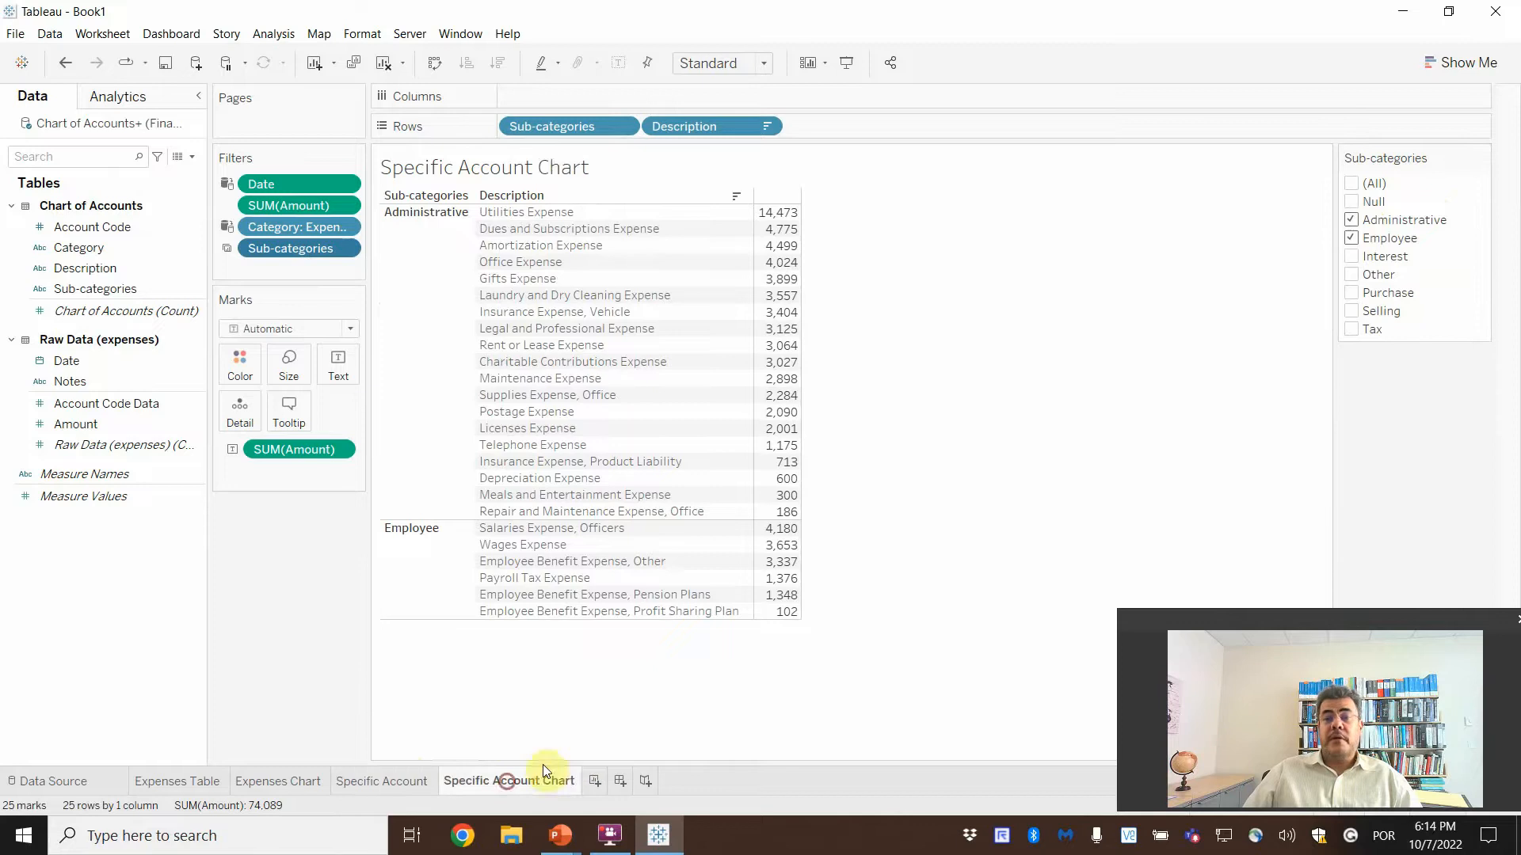
left_click(1353, 223)
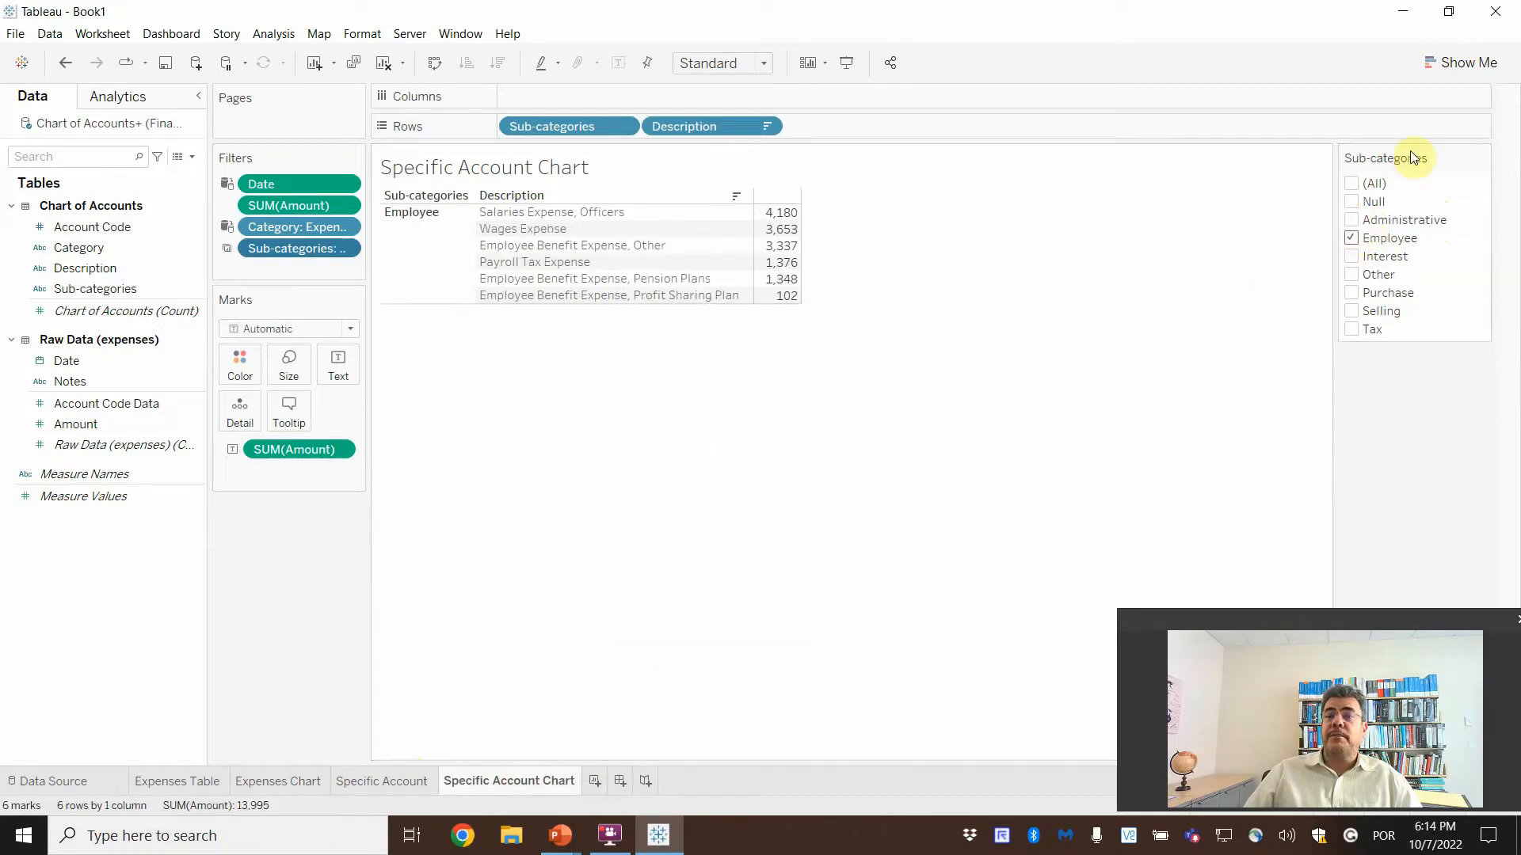
Convert the Specific Account Chart to horizontal bars and widen the Description column until the account names fit
left_click(1466, 69)
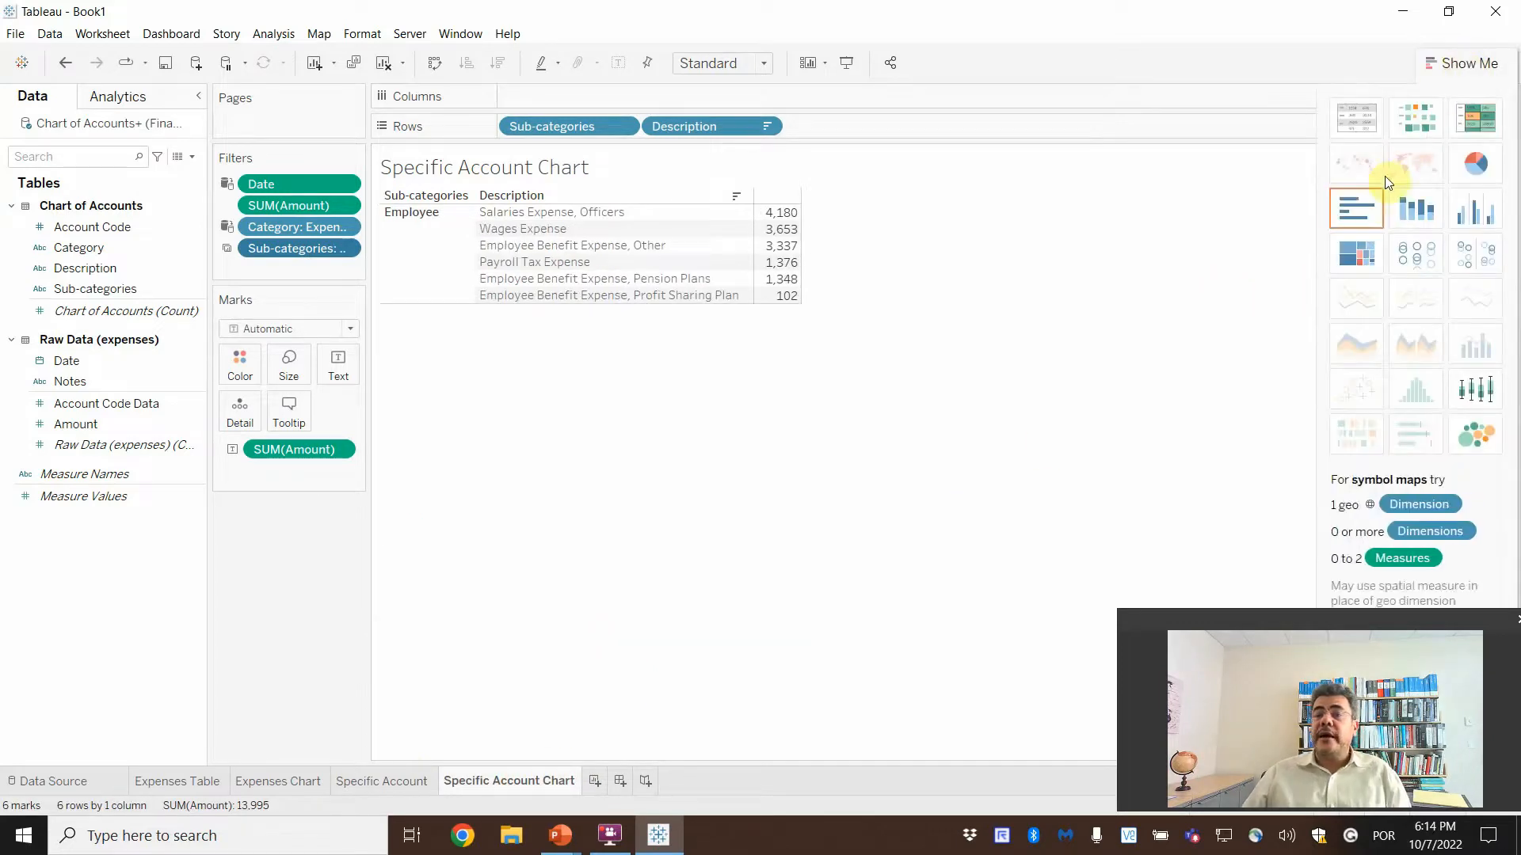
left_click(1361, 210)
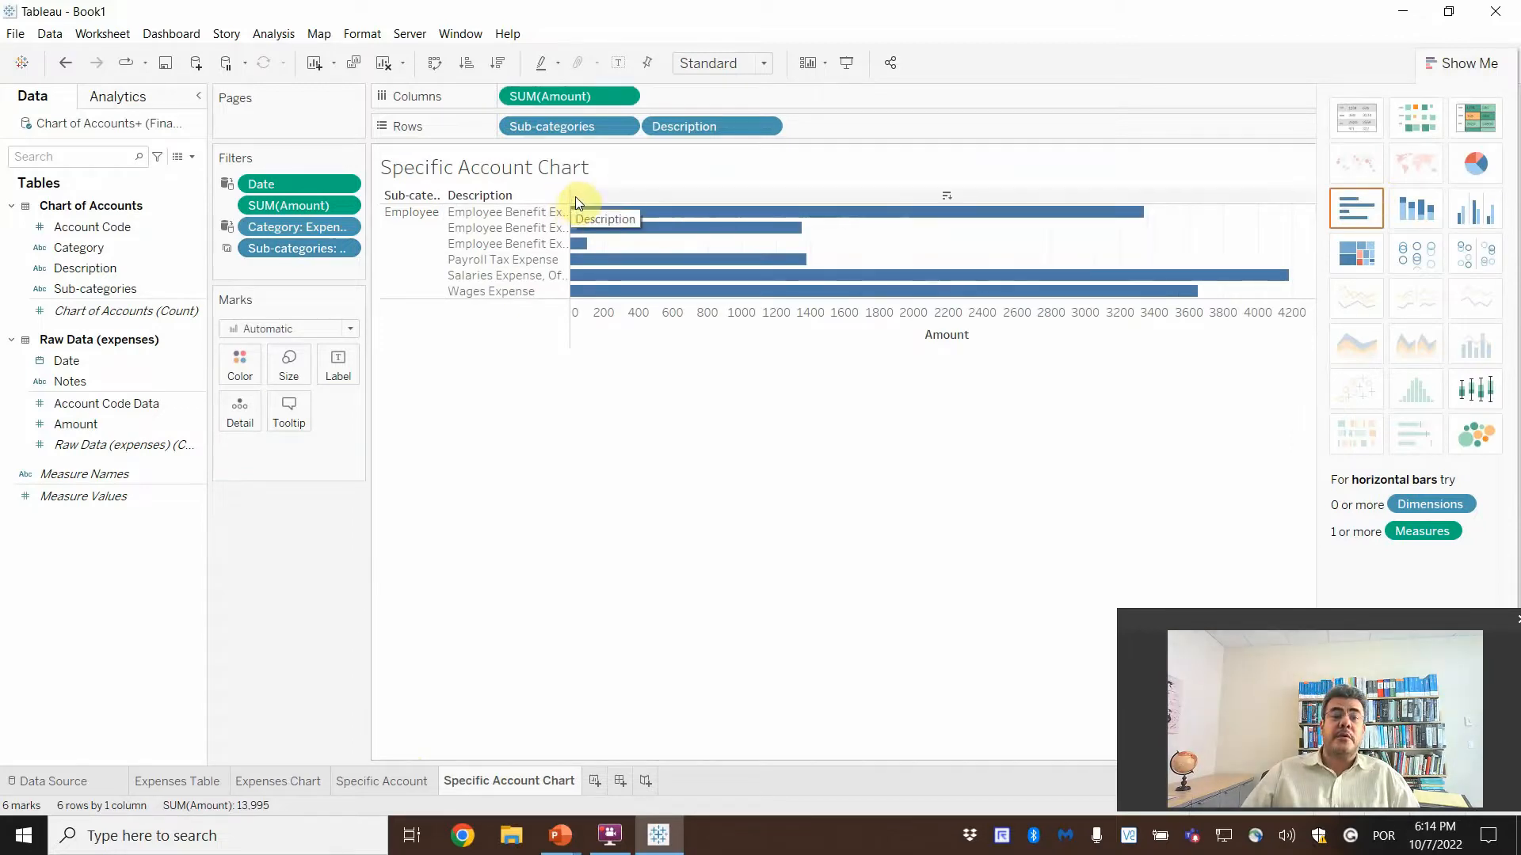
left_click_drag(570, 215, 729, 229)
left_click(771, 228)
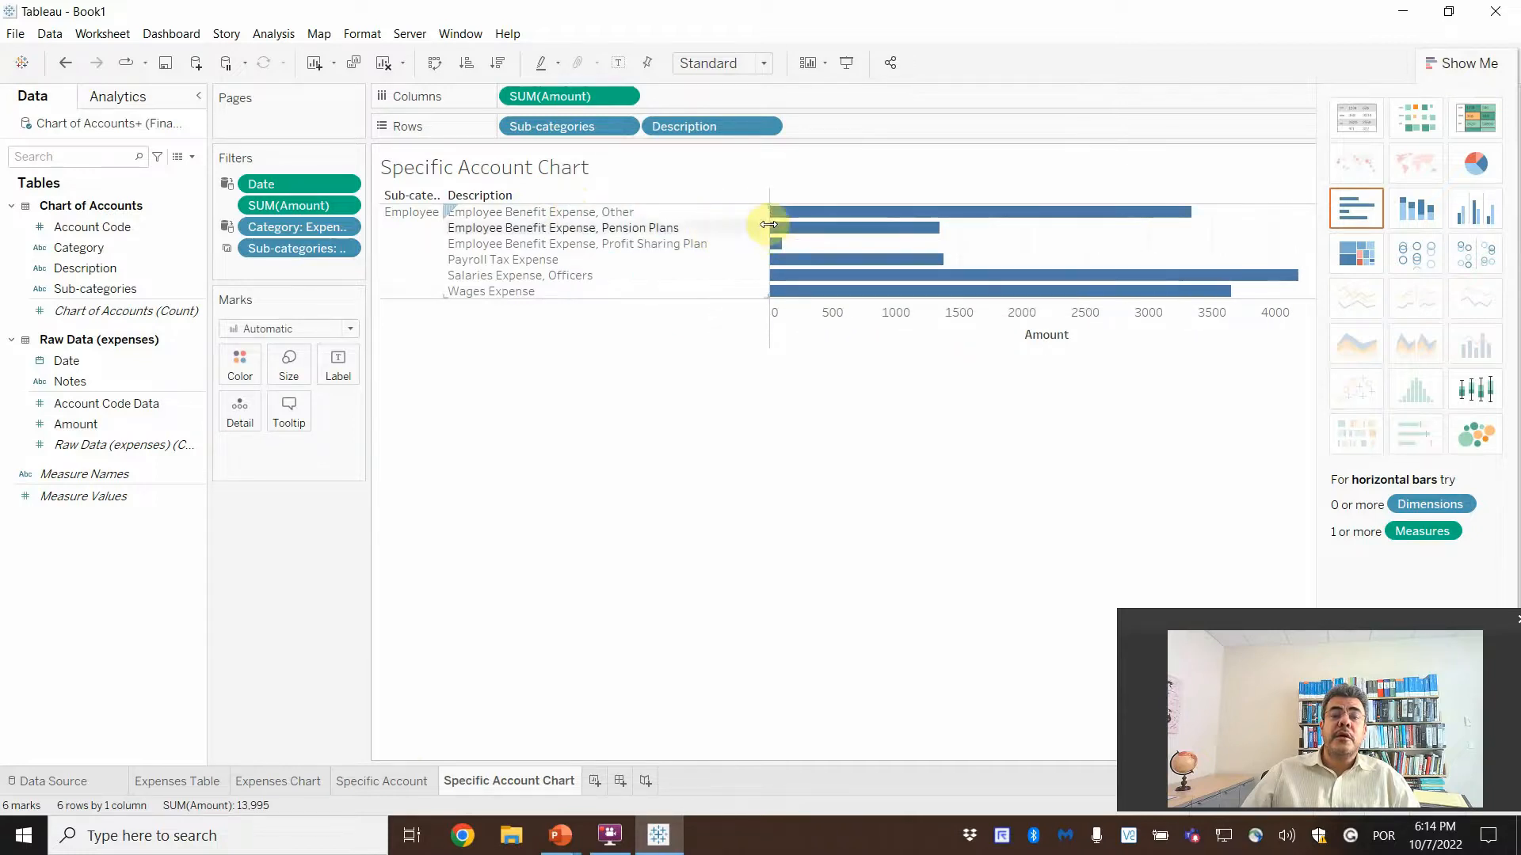
left_click_drag(725, 227, 727, 227)
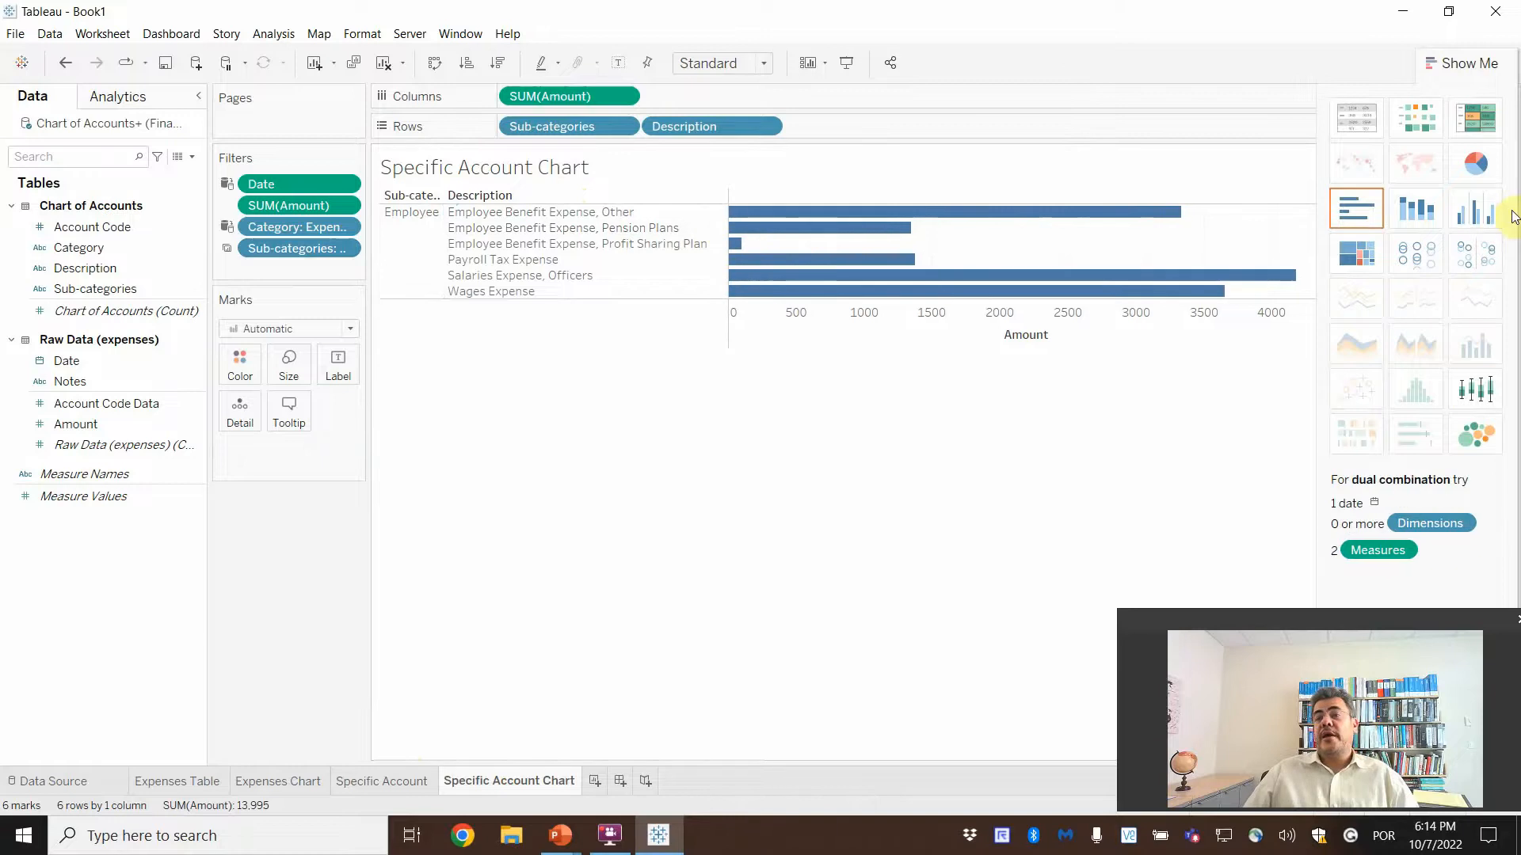
left_click(1487, 61)
Review the Specific Account, Specific Account Chart, Expenses Chart and Expenses Table sheets
left_click(373, 778)
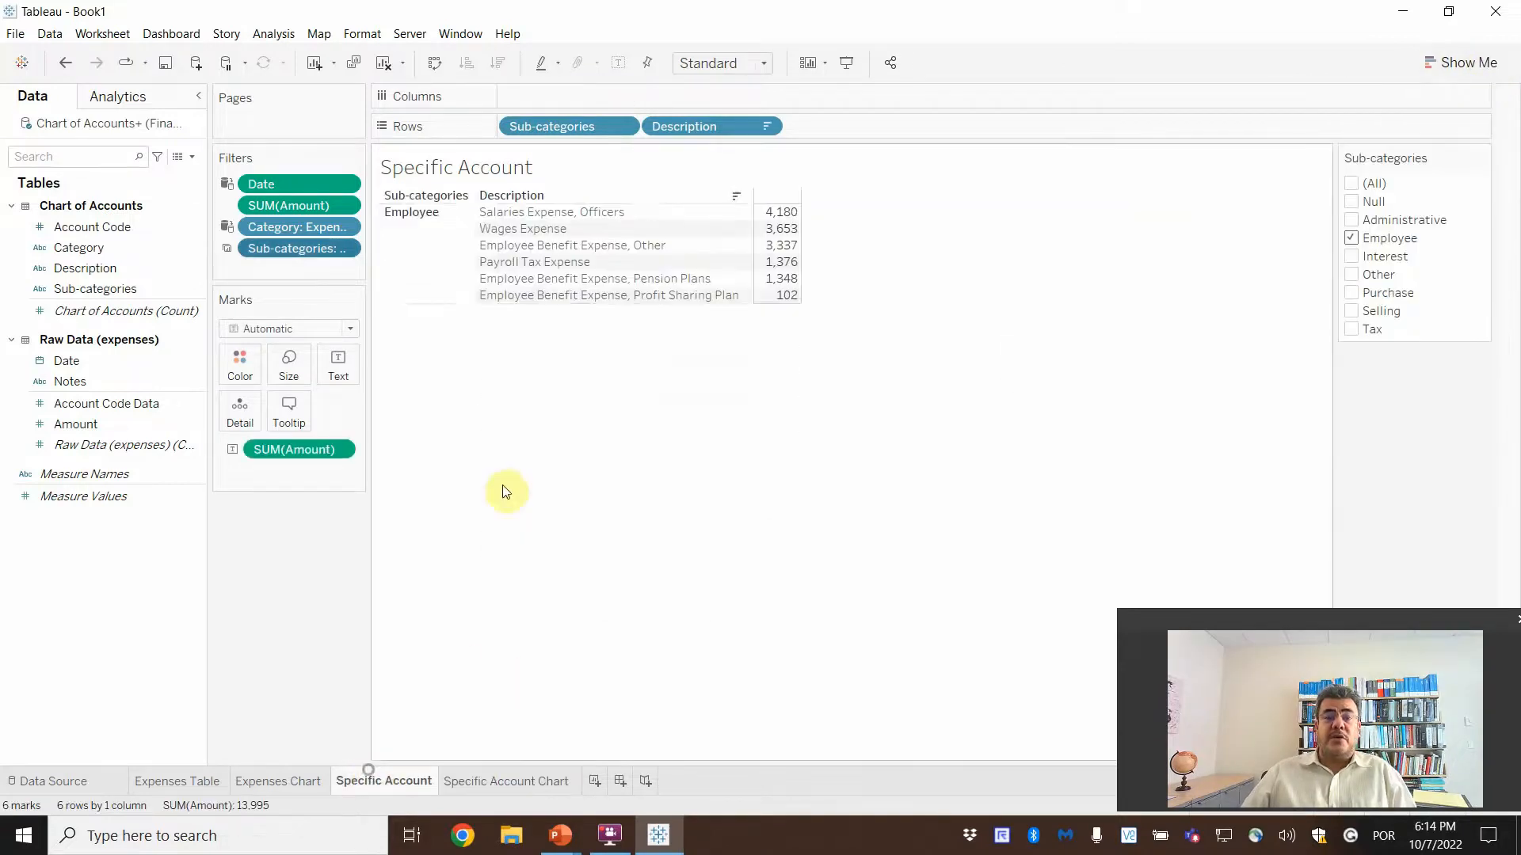
left_click(480, 782)
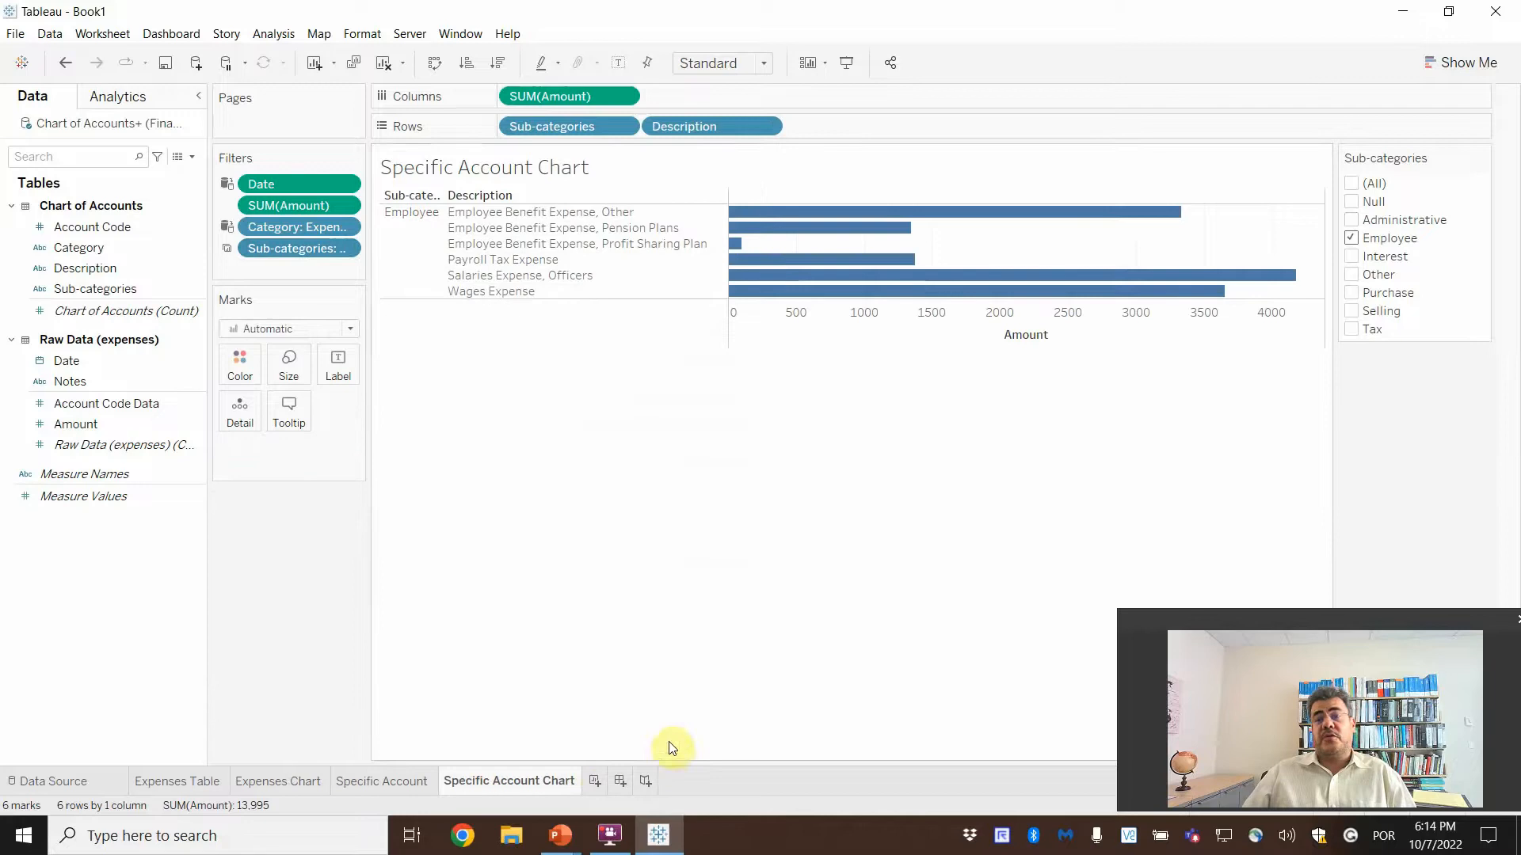
left_click(261, 781)
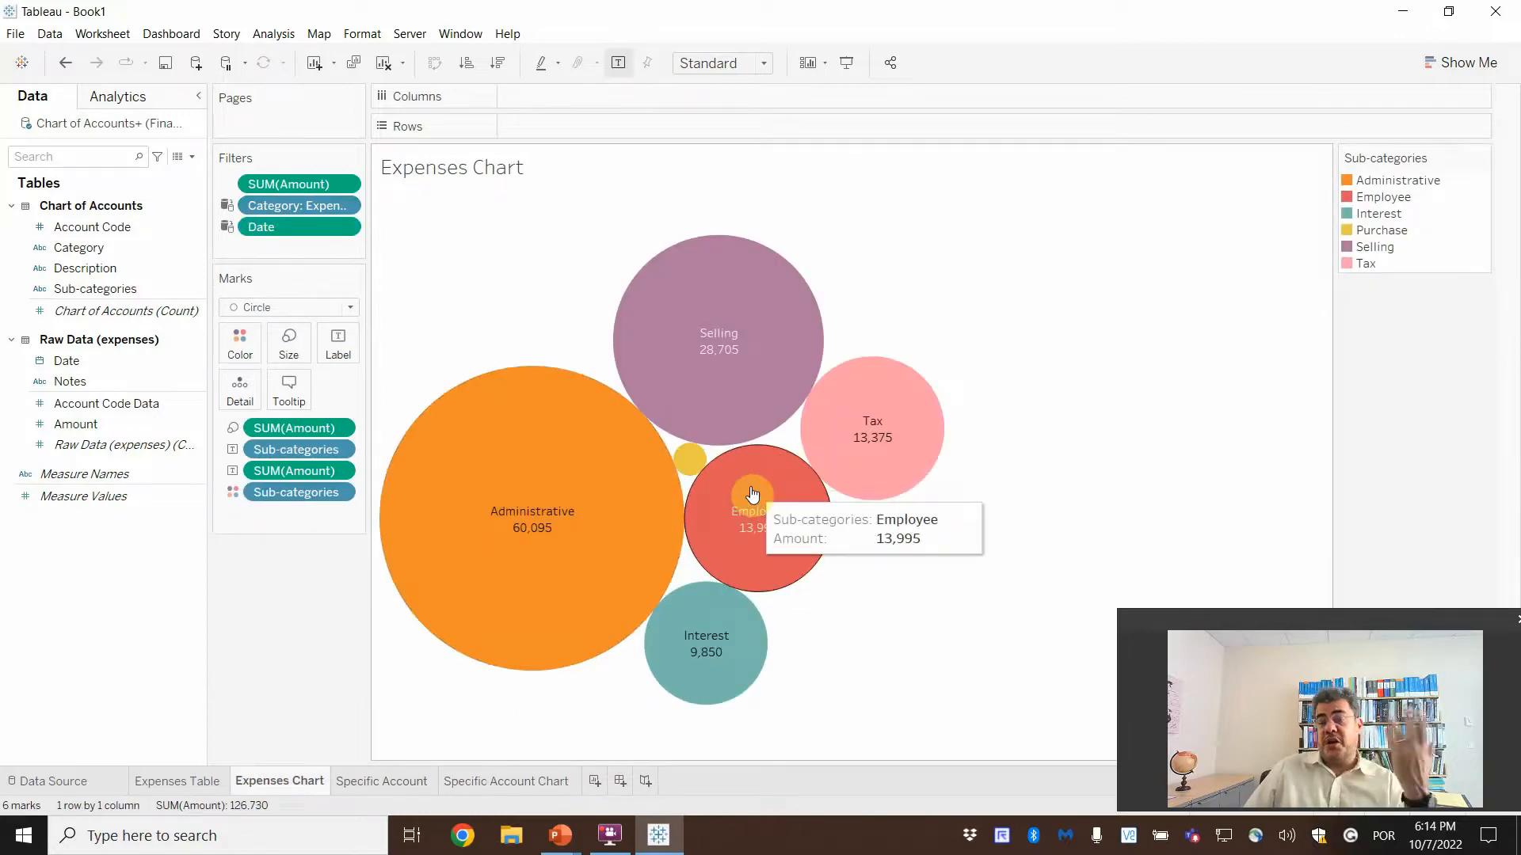
left_click(390, 784)
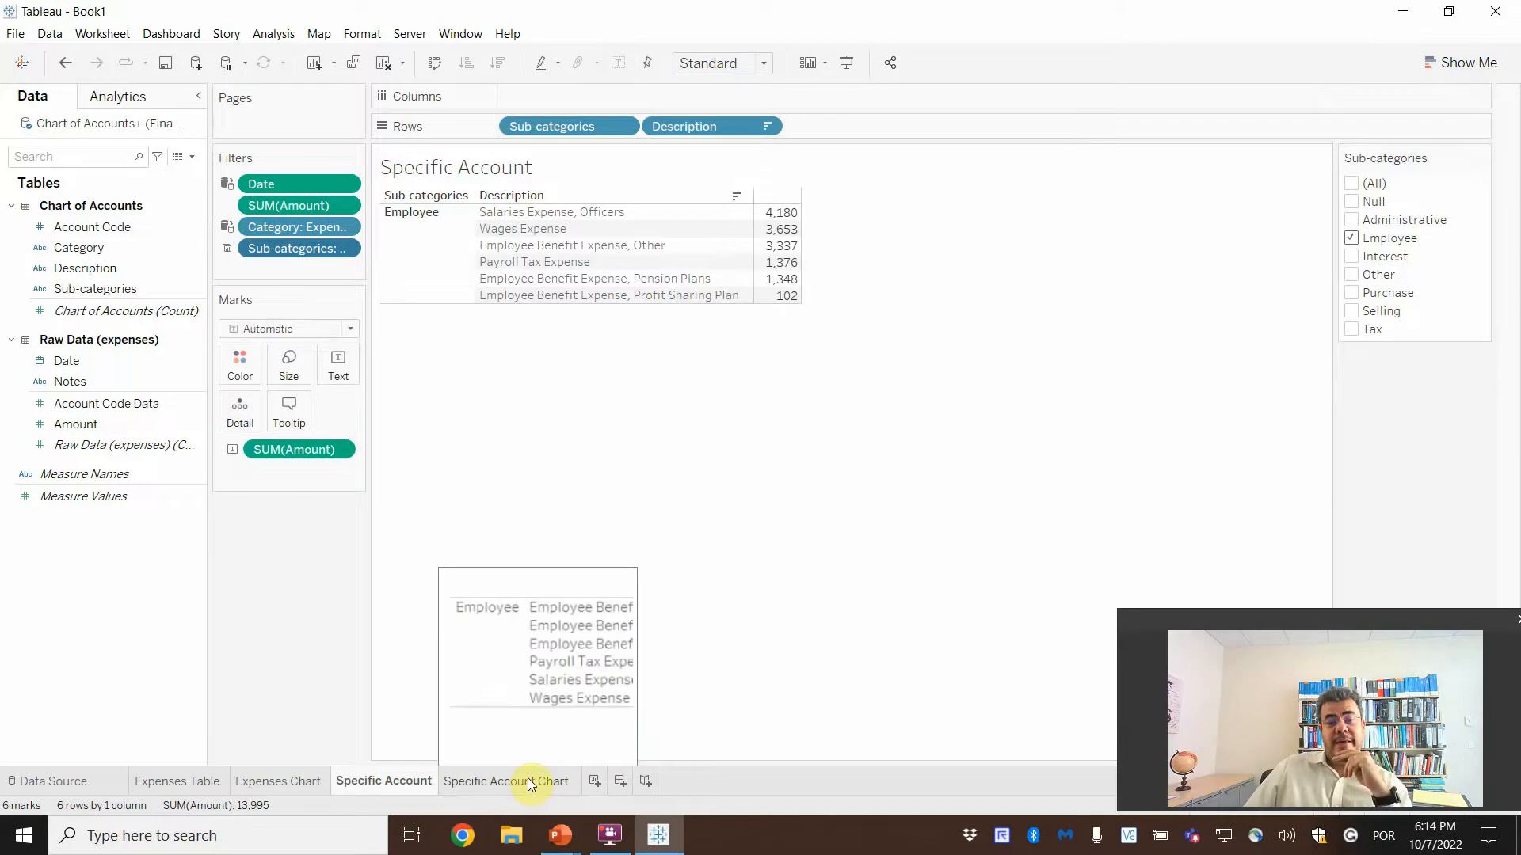
left_click(529, 781)
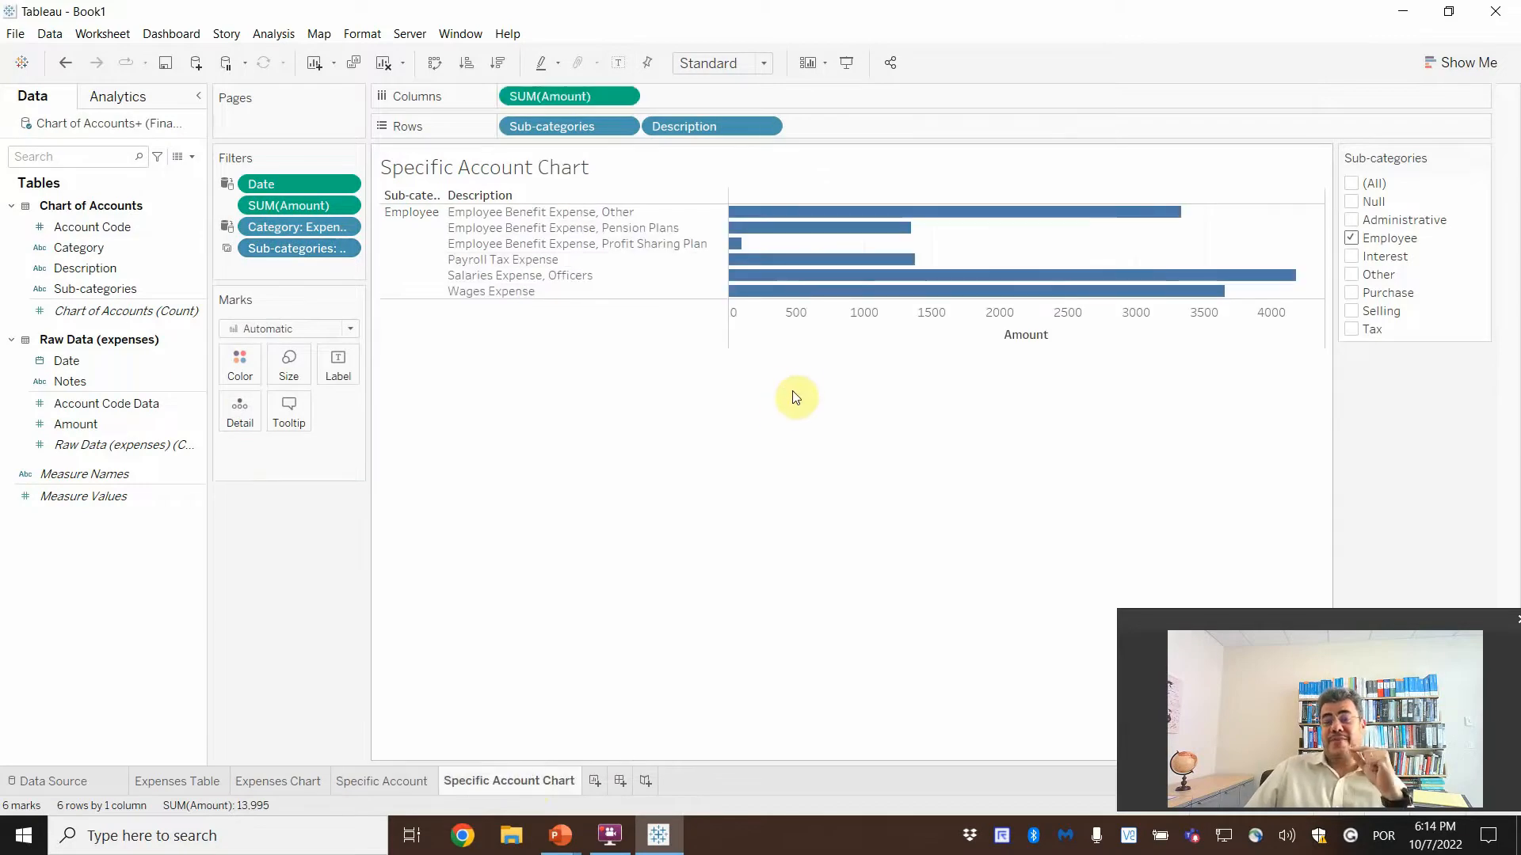
left_click(168, 782)
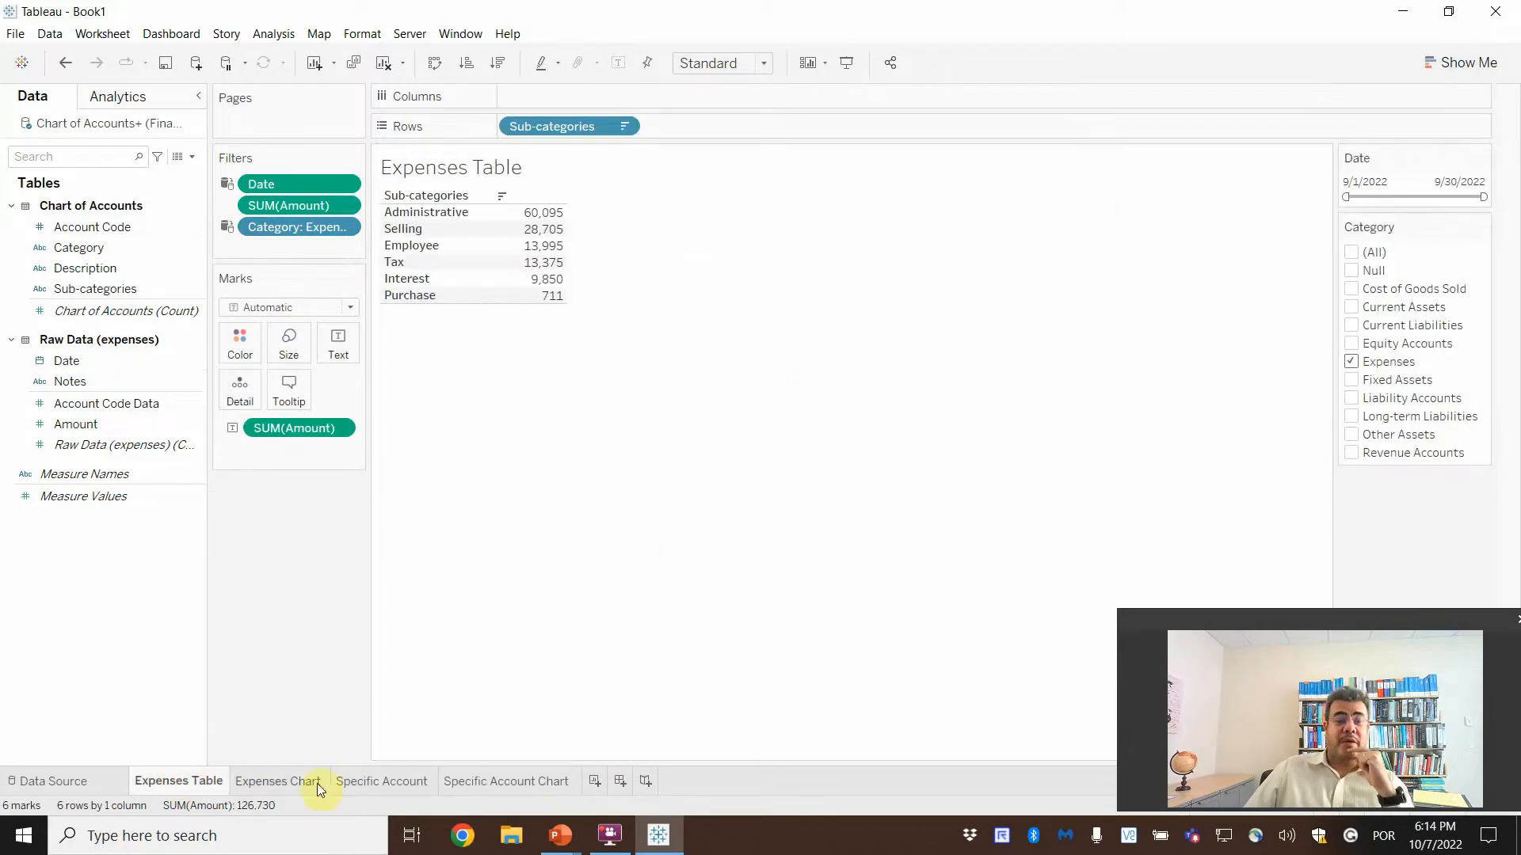
left_click(360, 782)
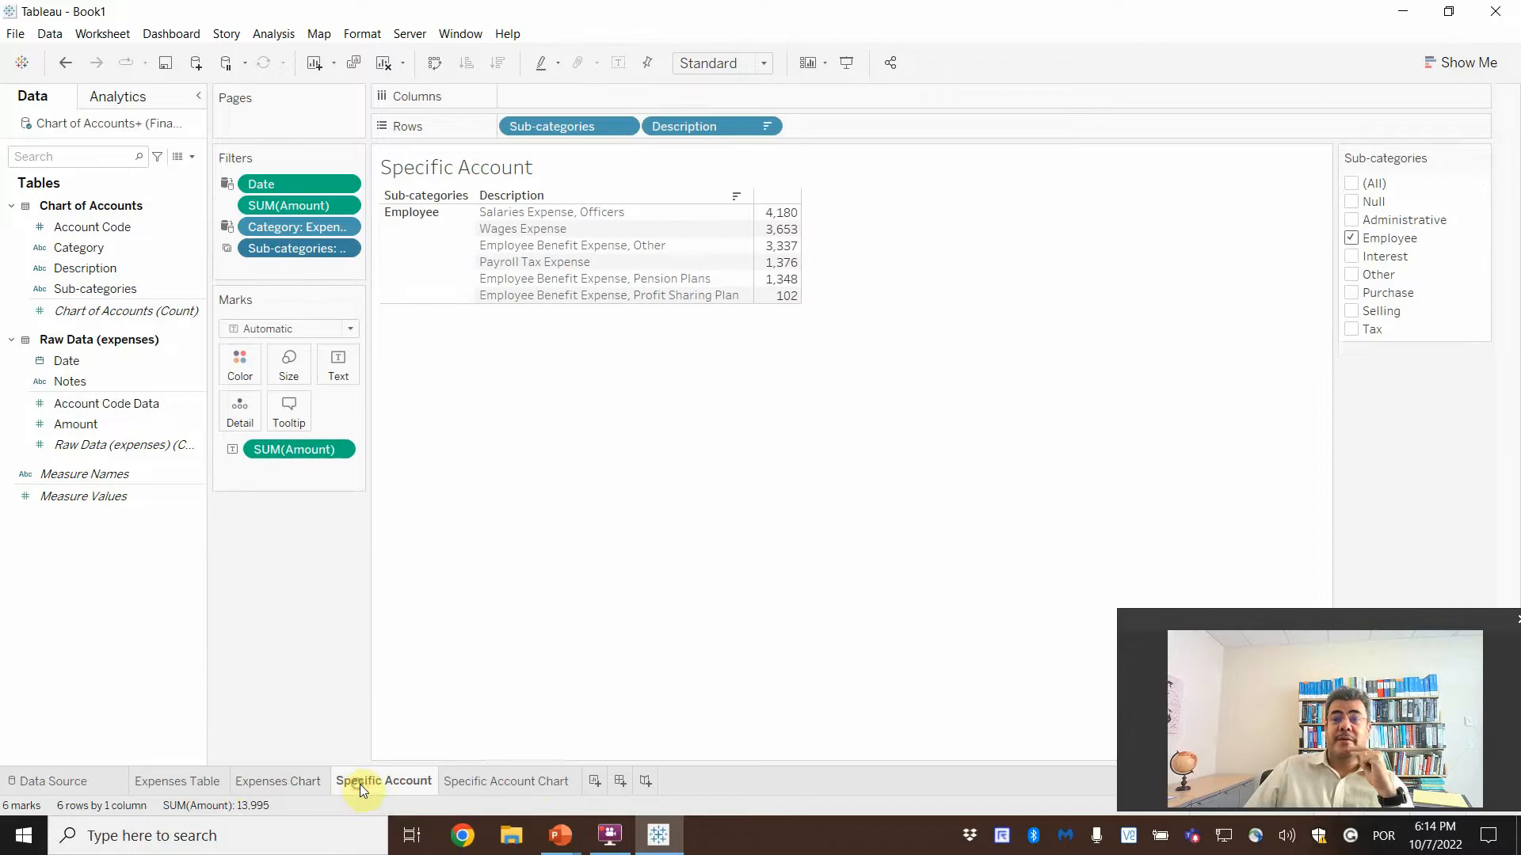
left_click(475, 781)
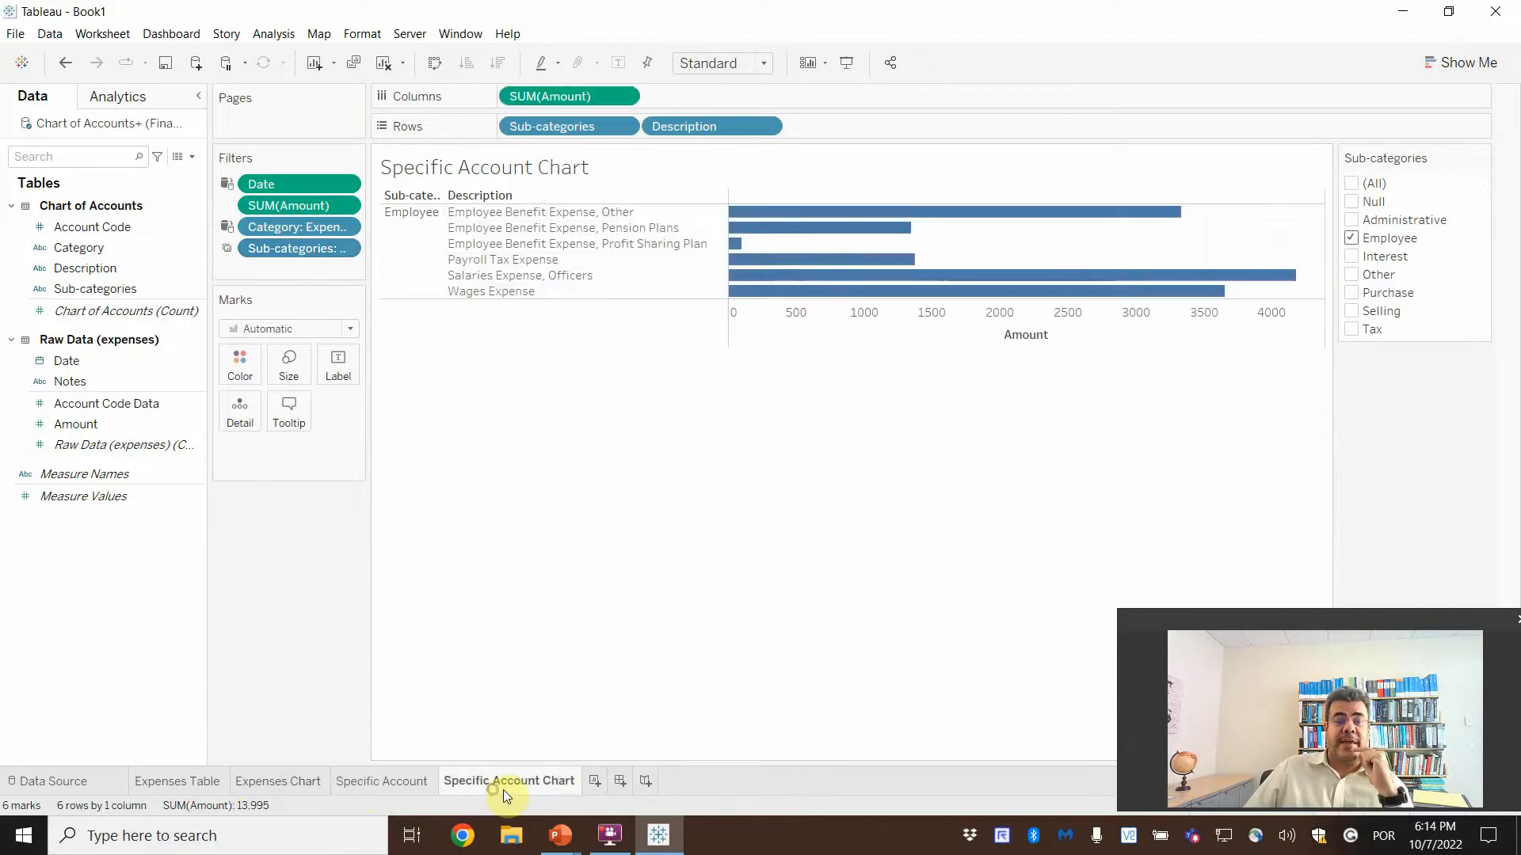
Create a new dashboard named Expenses and show its title
left_click(621, 781)
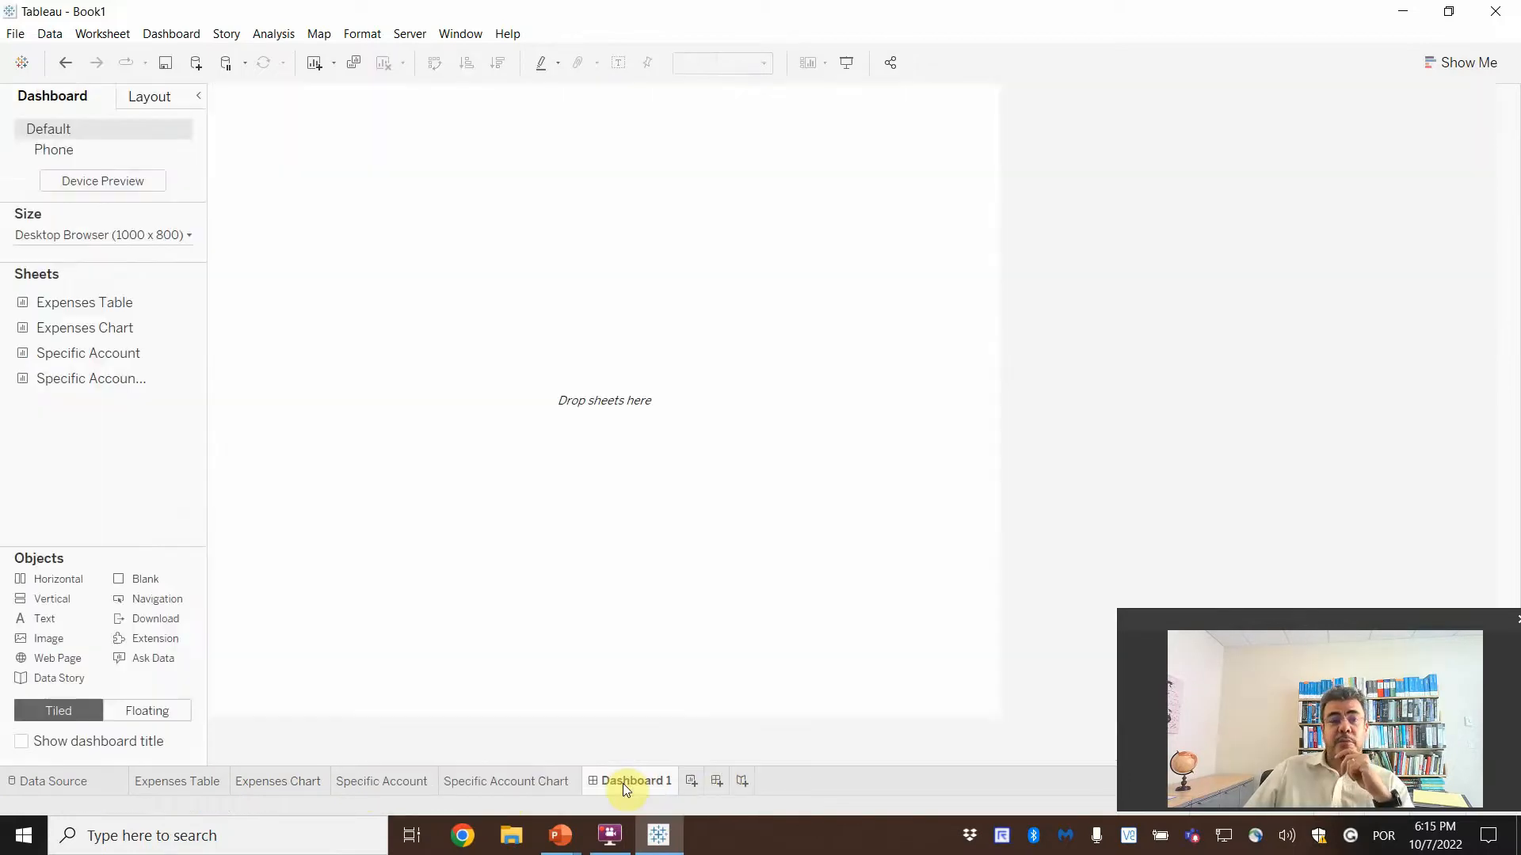
double_click(623, 782)
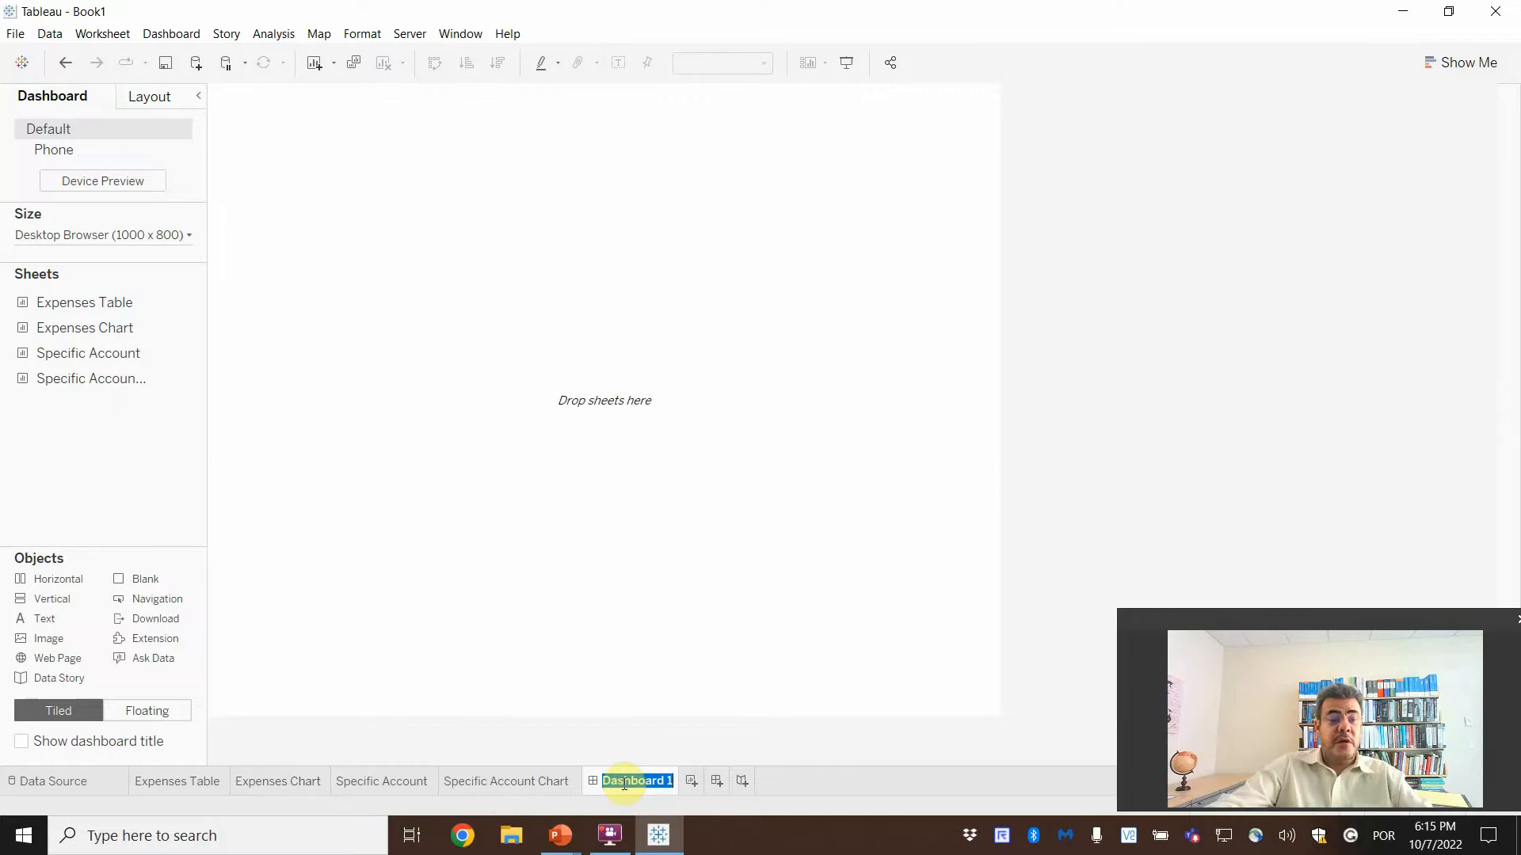
type("Expenses")
key("Return")
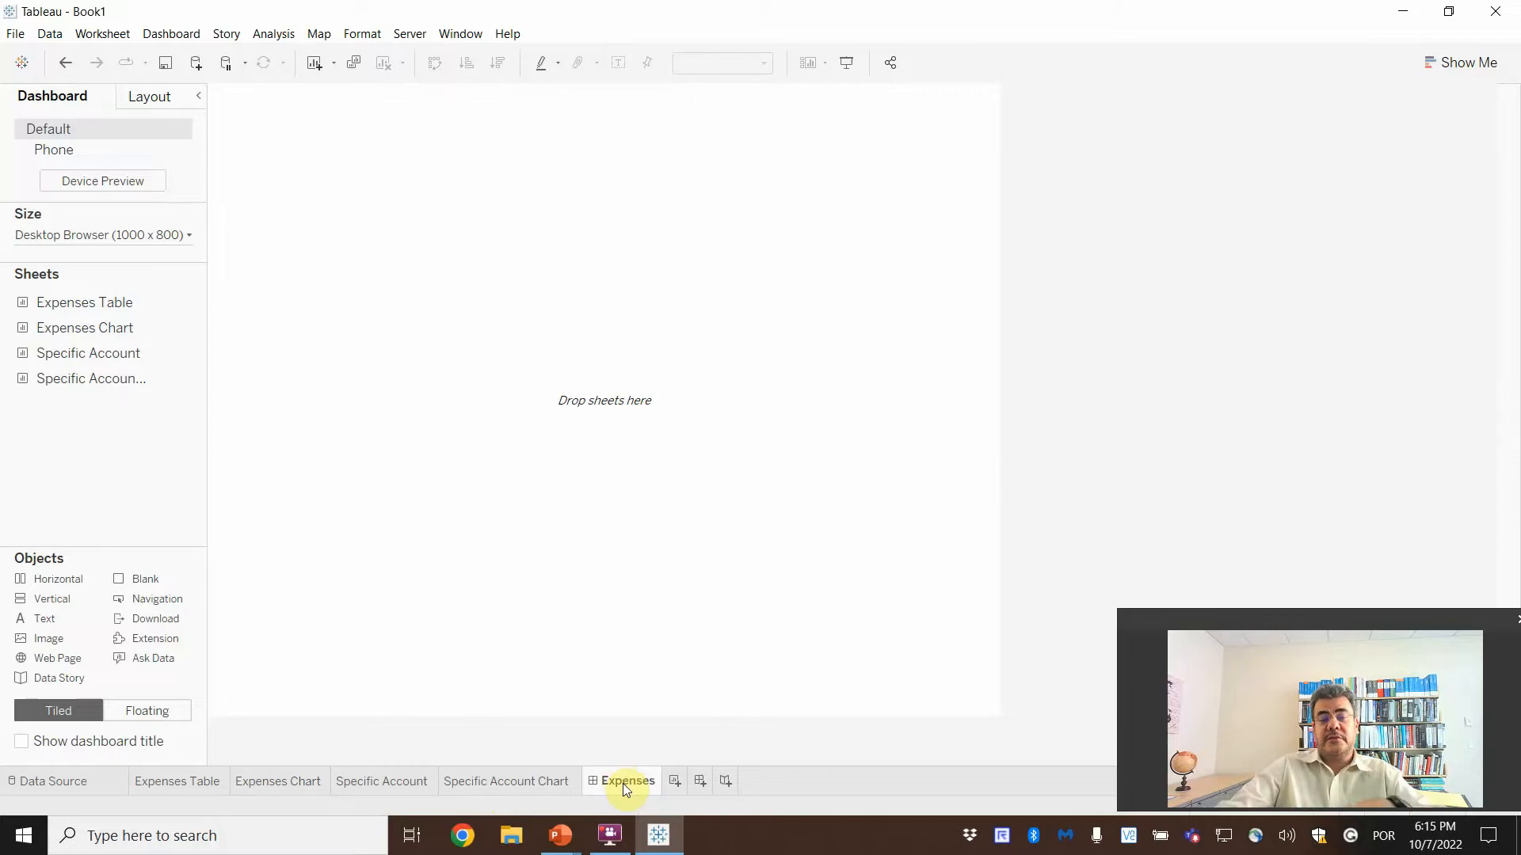
left_click(181, 36)
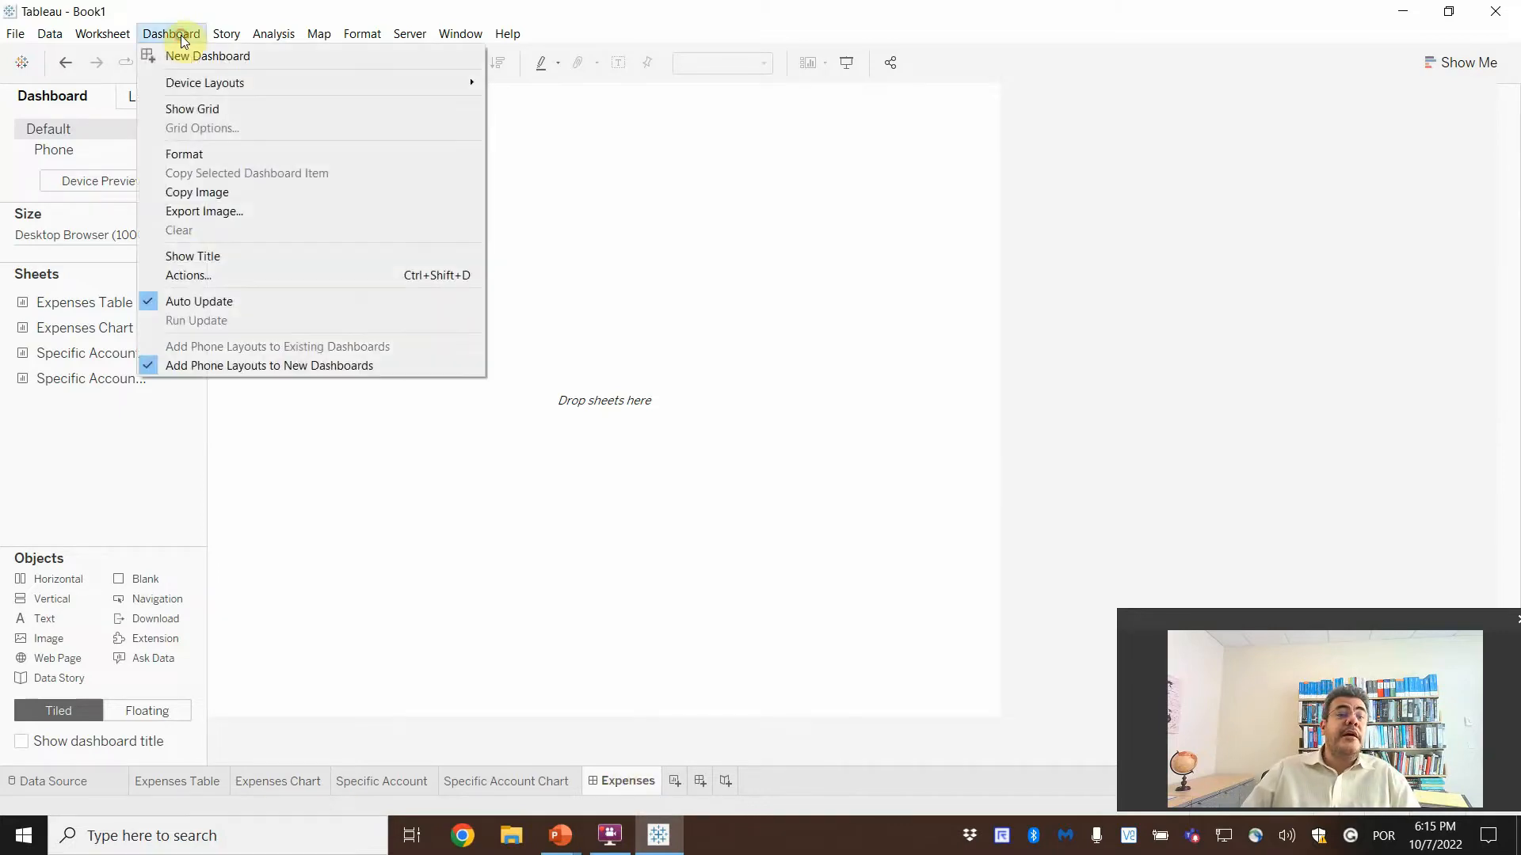
left_click(208, 256)
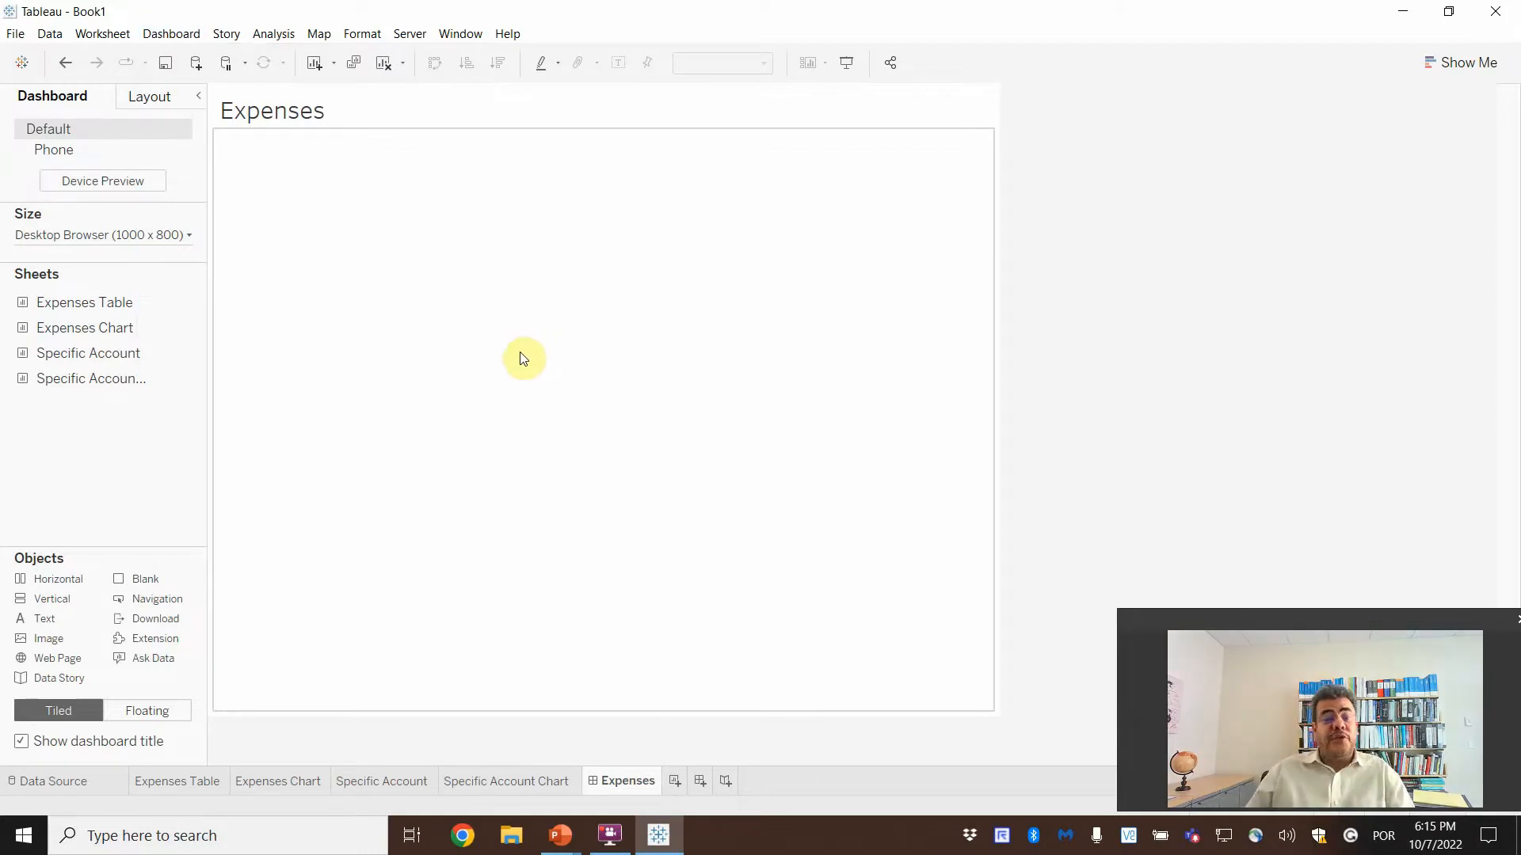
Add the four sheets to the dashboard in a two-by-two grid, with both expenses sheets above their specific account counterparts
double_click(70, 307)
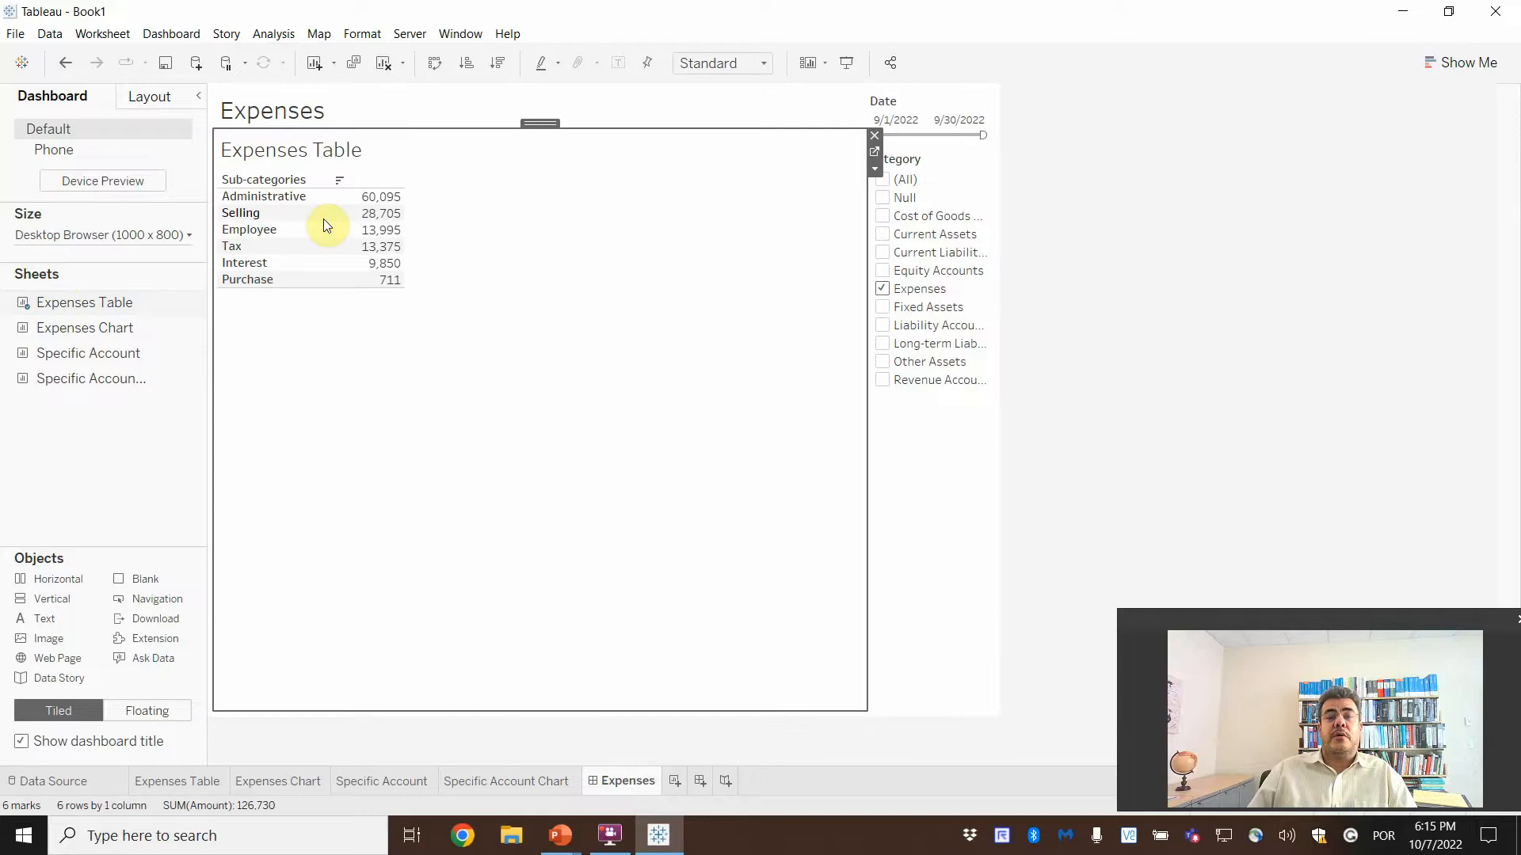
left_click_drag(49, 327, 769, 339)
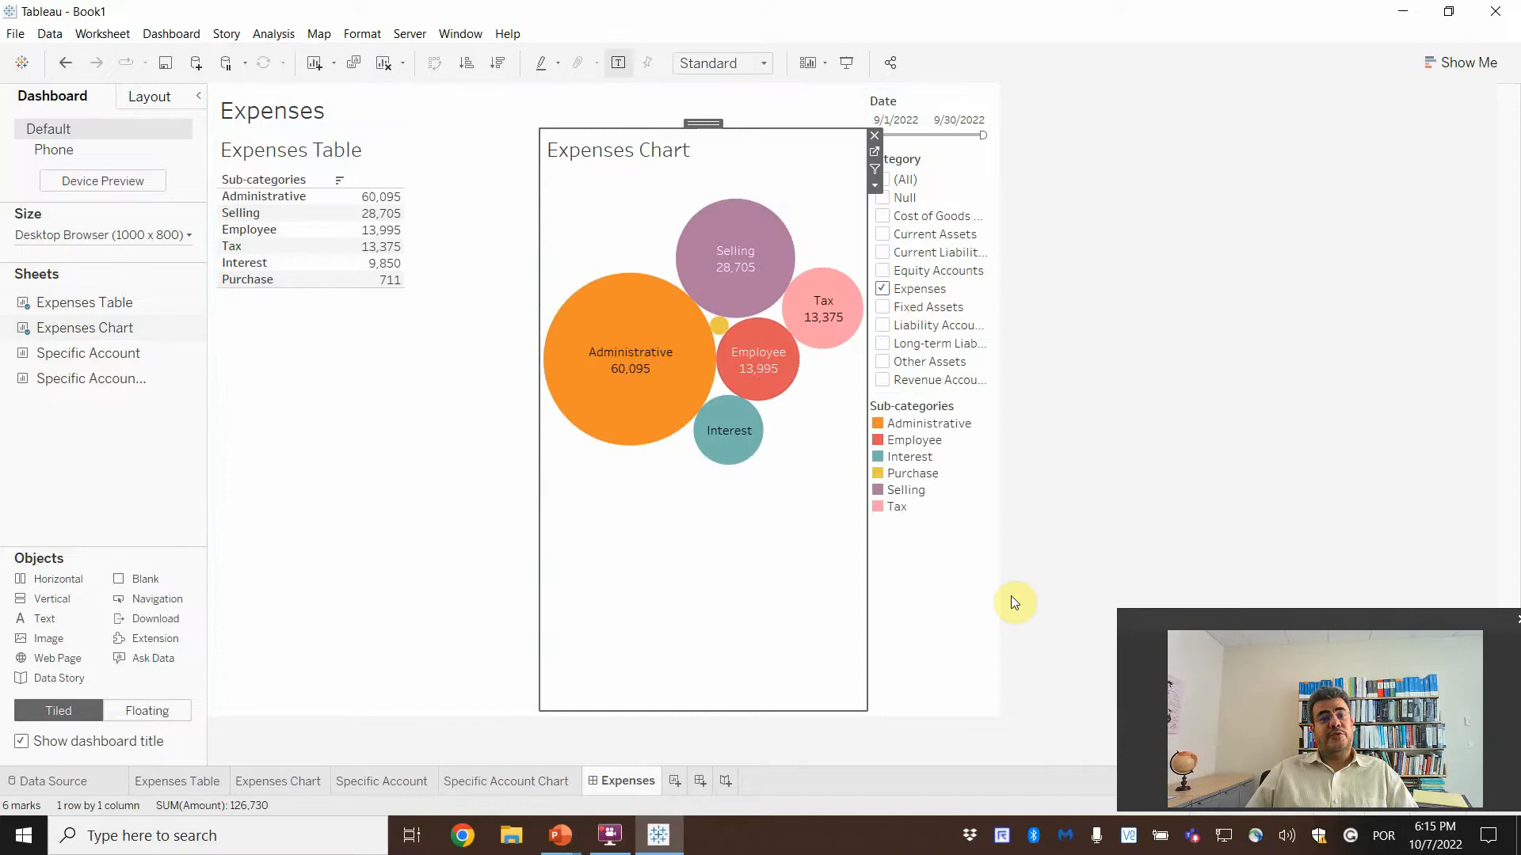
left_click_drag(79, 355, 372, 571)
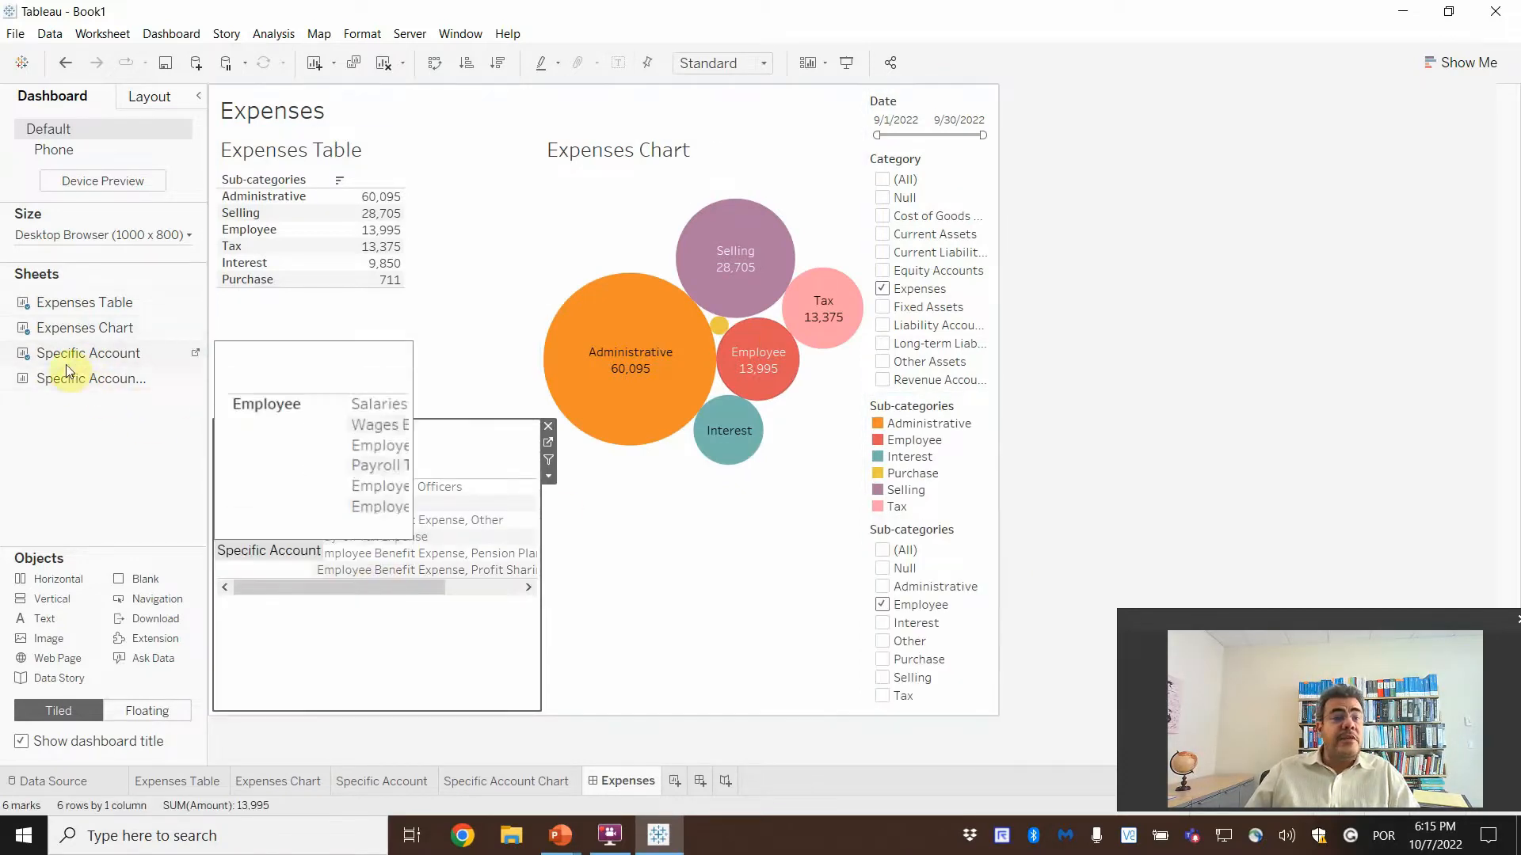
left_click_drag(71, 379, 774, 584)
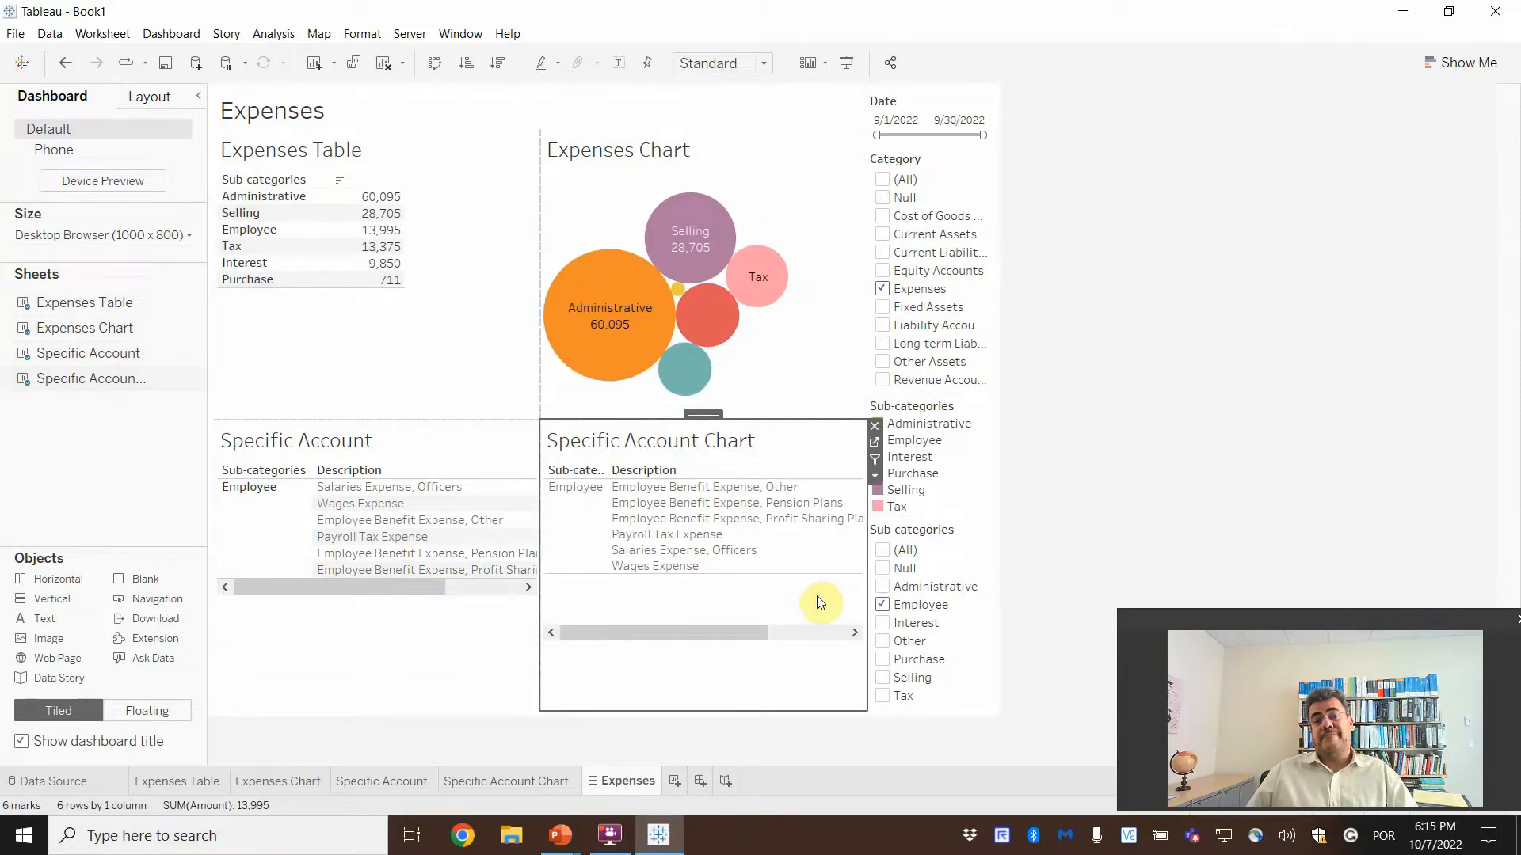
Hide the title of the Expenses Table sheet on the dashboard
left_click(333, 186)
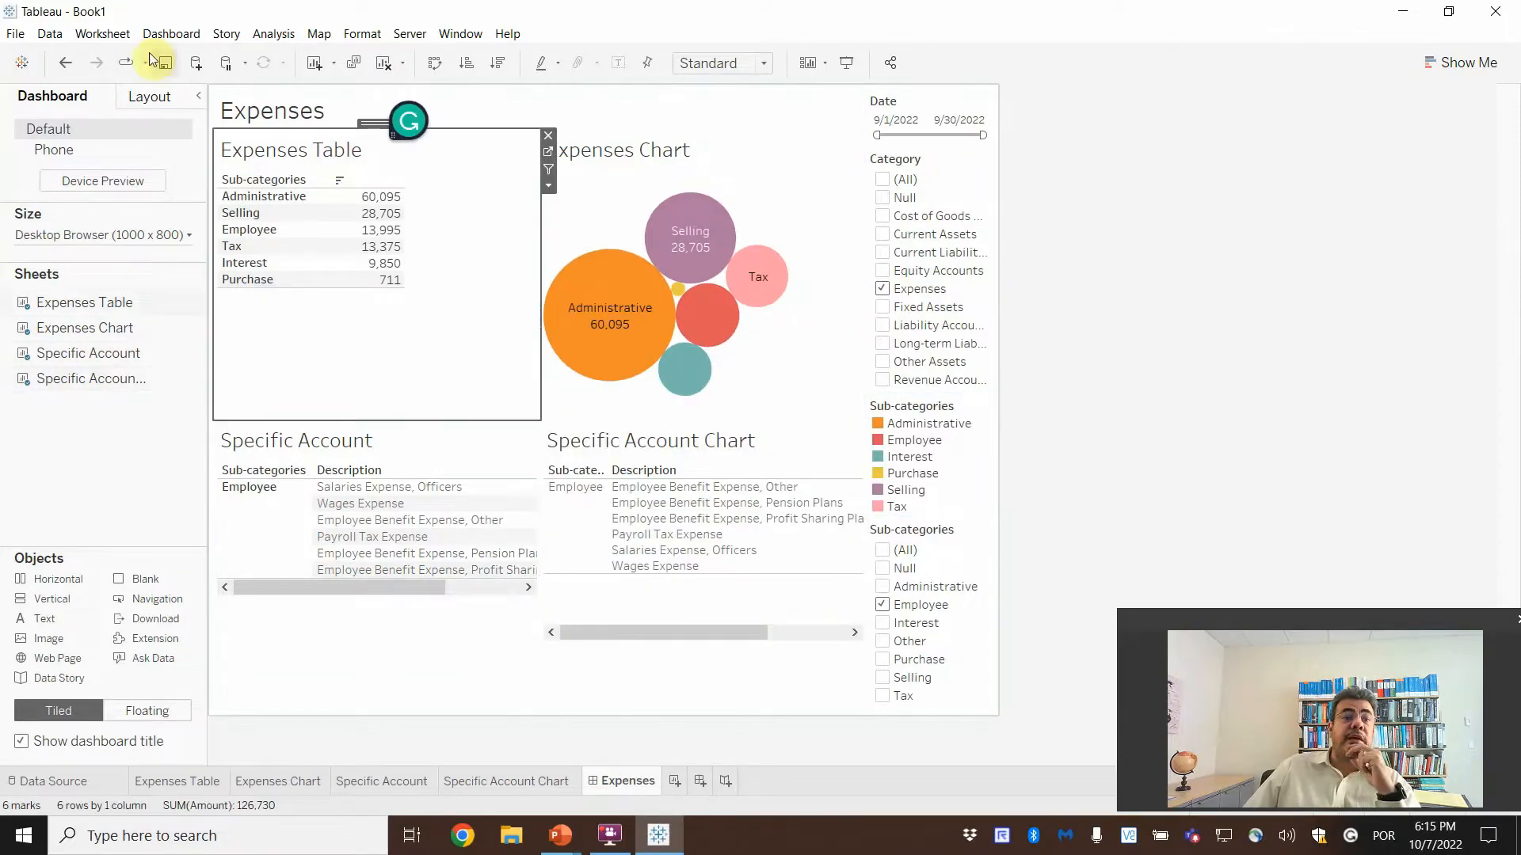
left_click(87, 38)
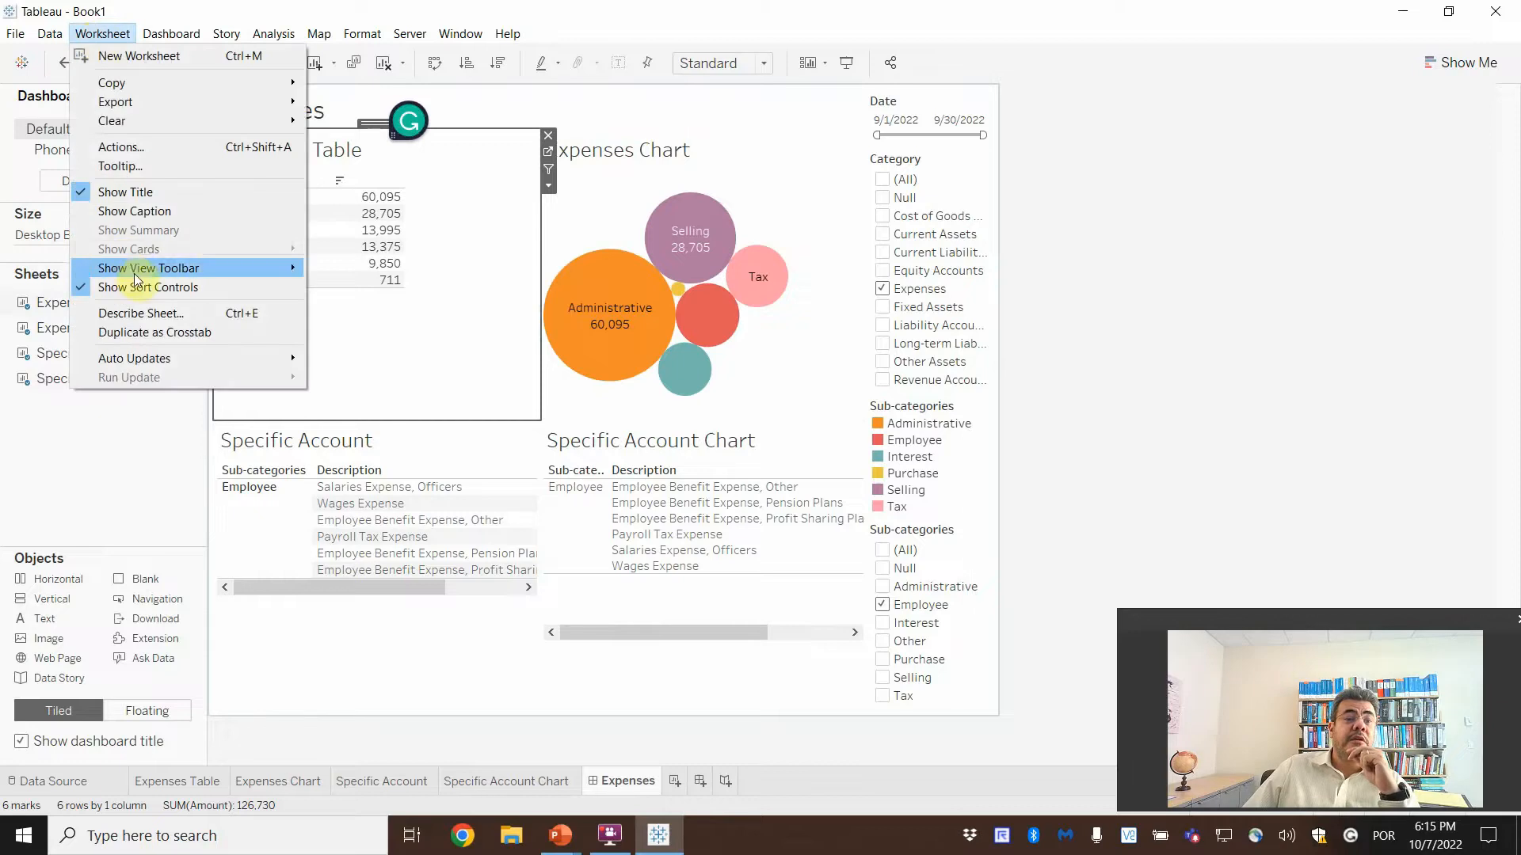
left_click(139, 193)
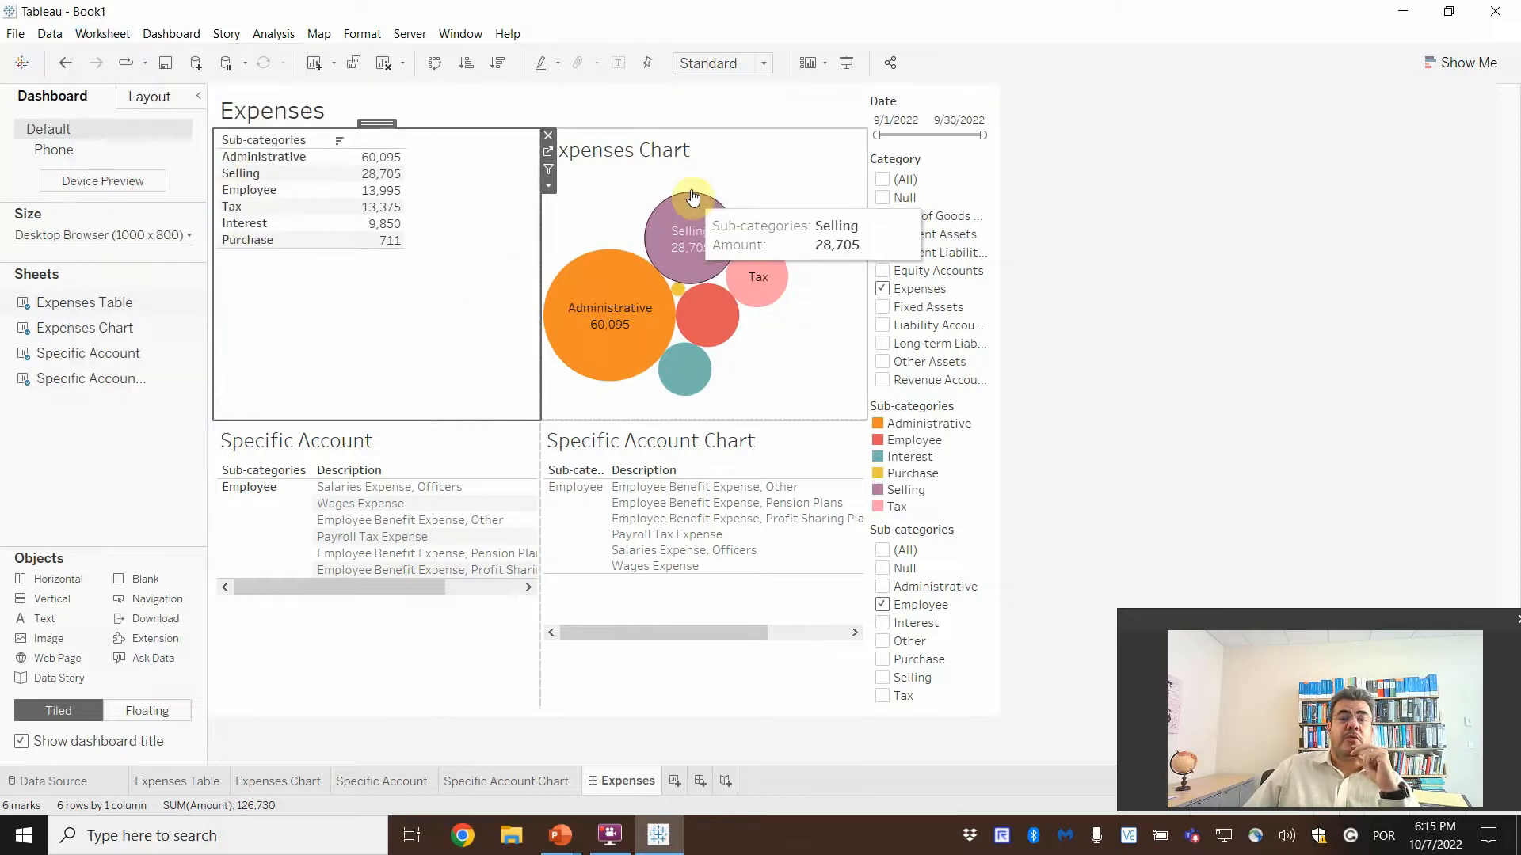
Hide the Expenses Chart title on the dashboard and narrow the Expenses Table so the chart sits close beside its values
left_click(701, 165)
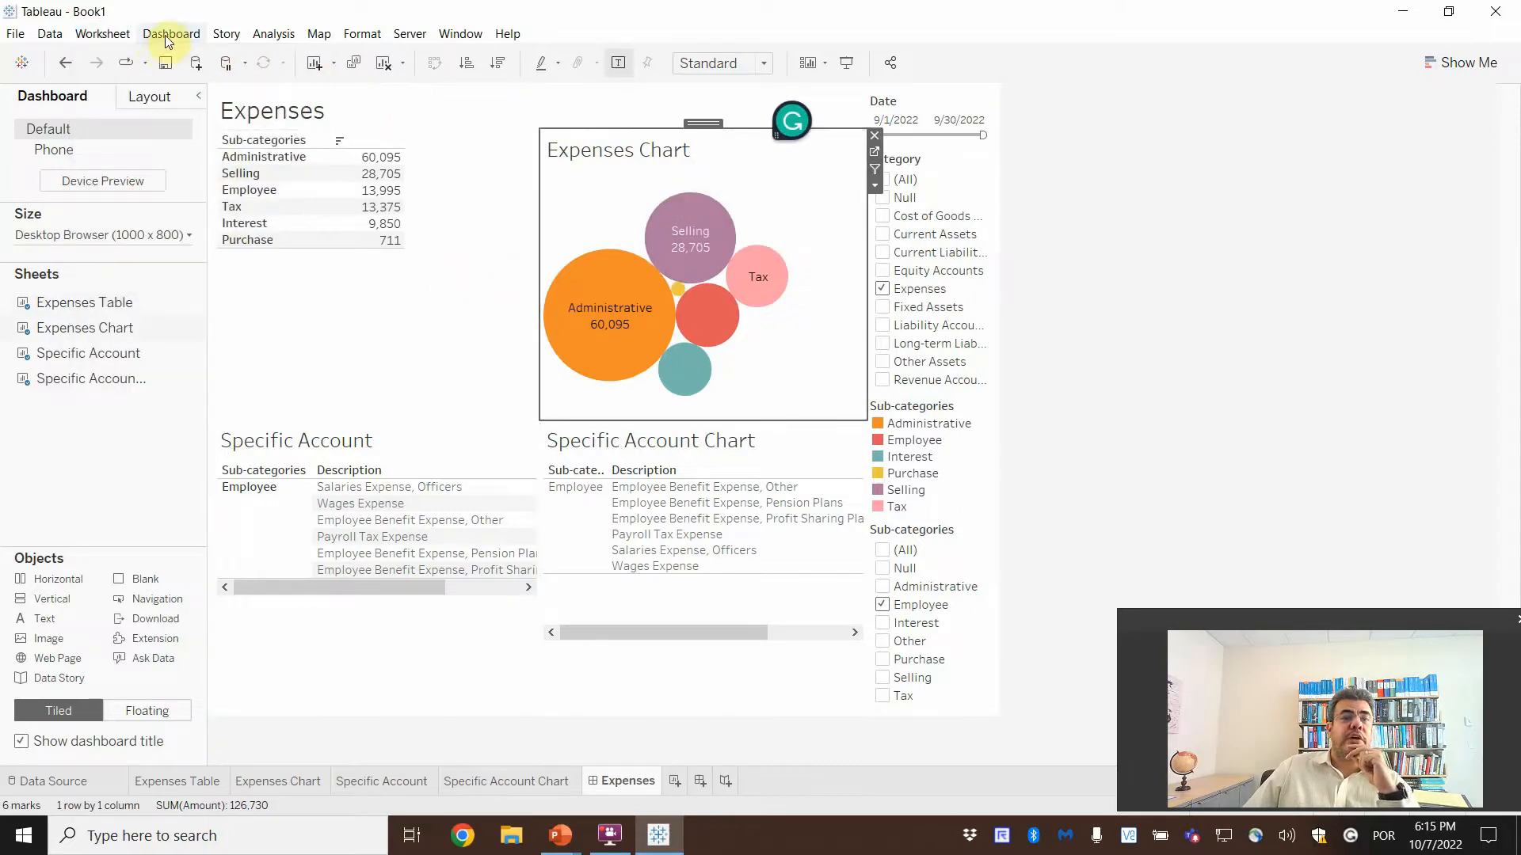
left_click(103, 33)
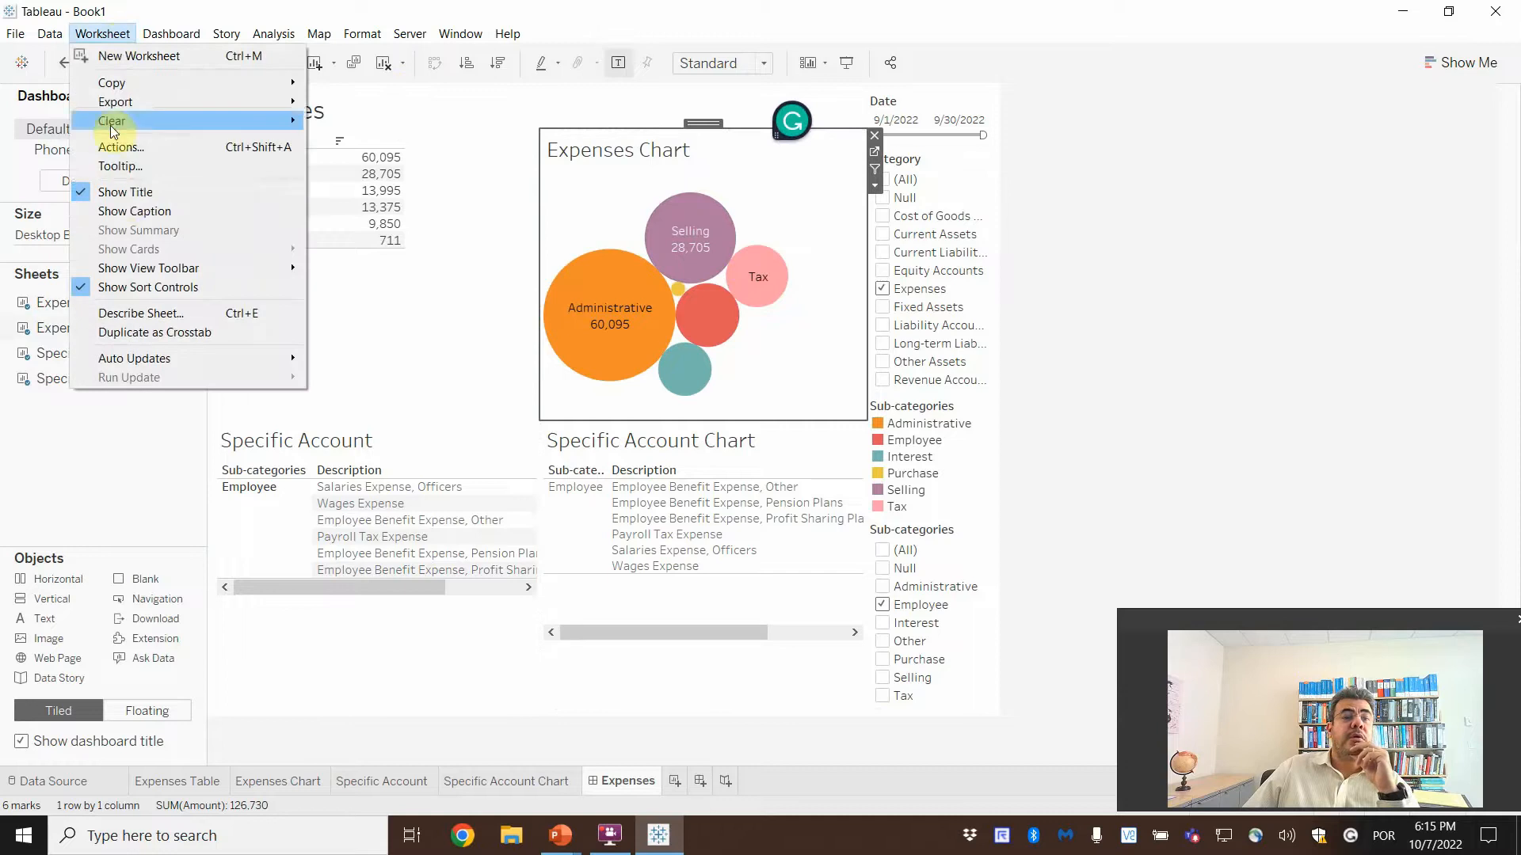
left_click(127, 197)
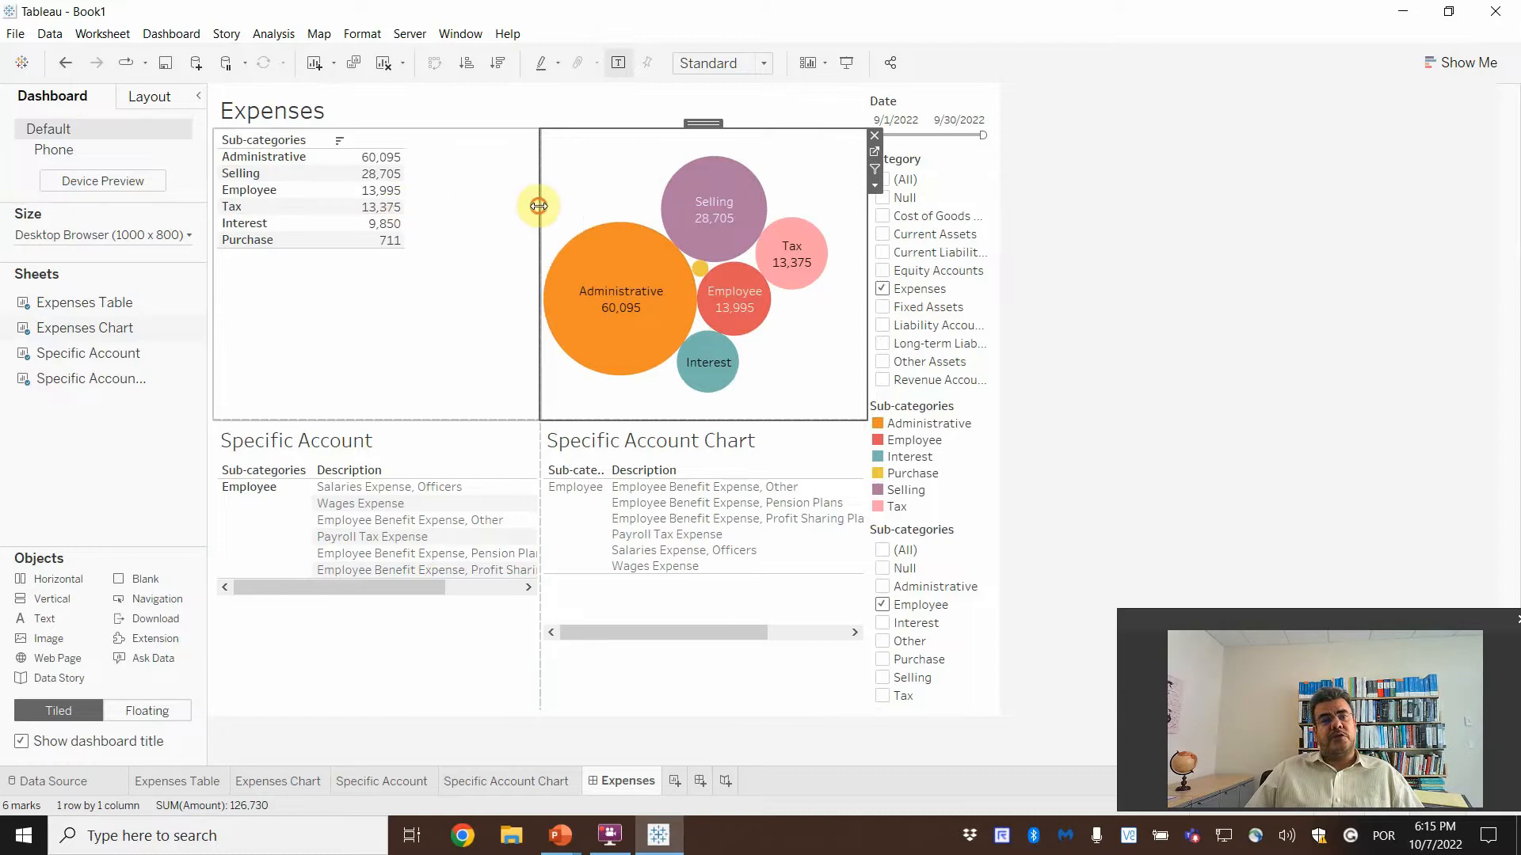
left_click_drag(538, 205, 419, 210)
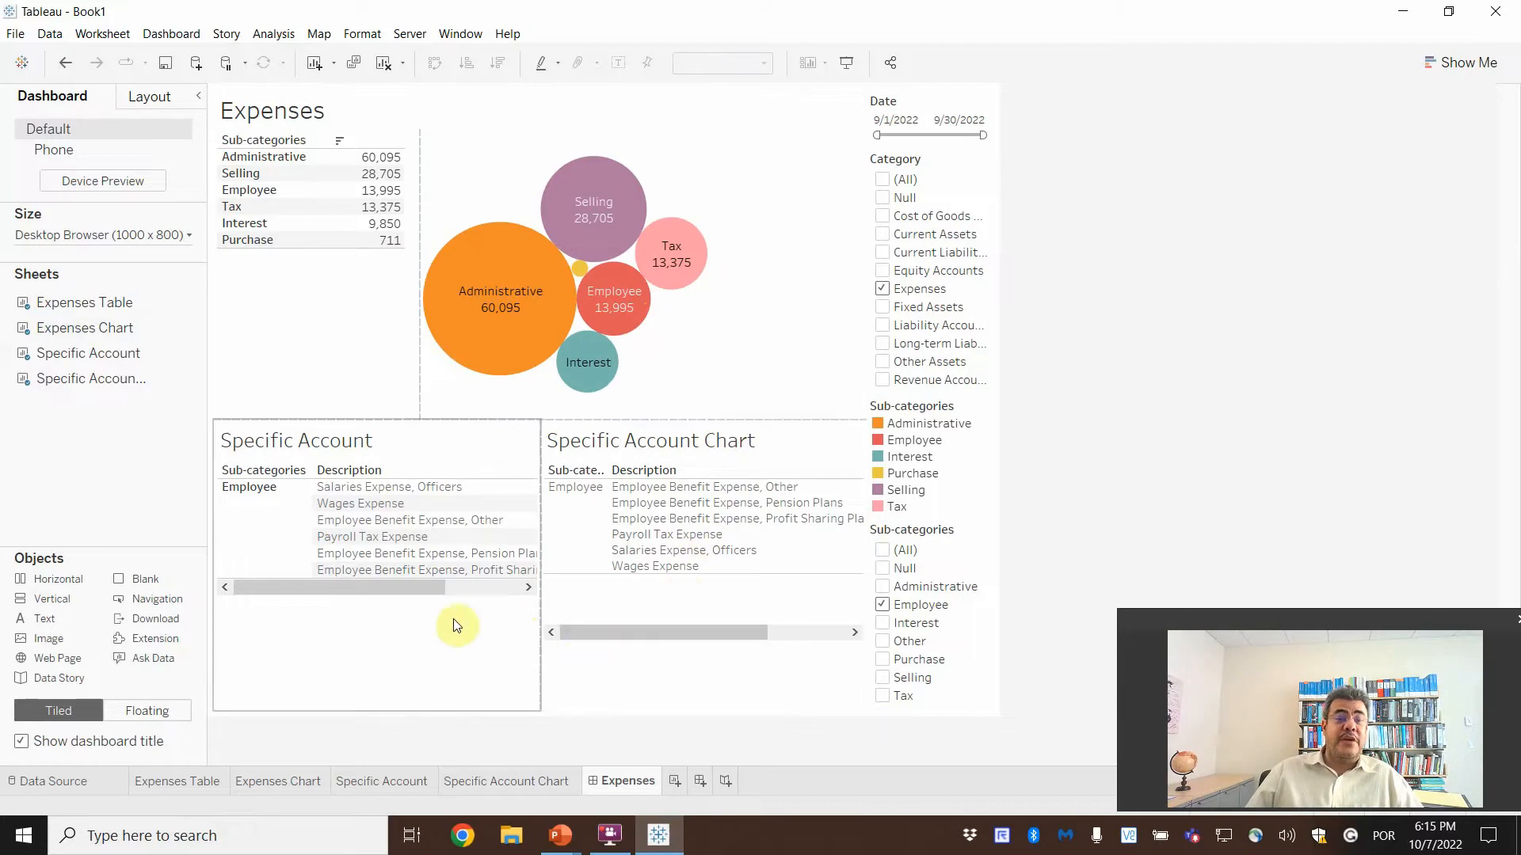
Move the Specific Account Chart into a full-width row beneath the other dashboard content and reduce its height
left_click_drag(402, 588, 482, 582)
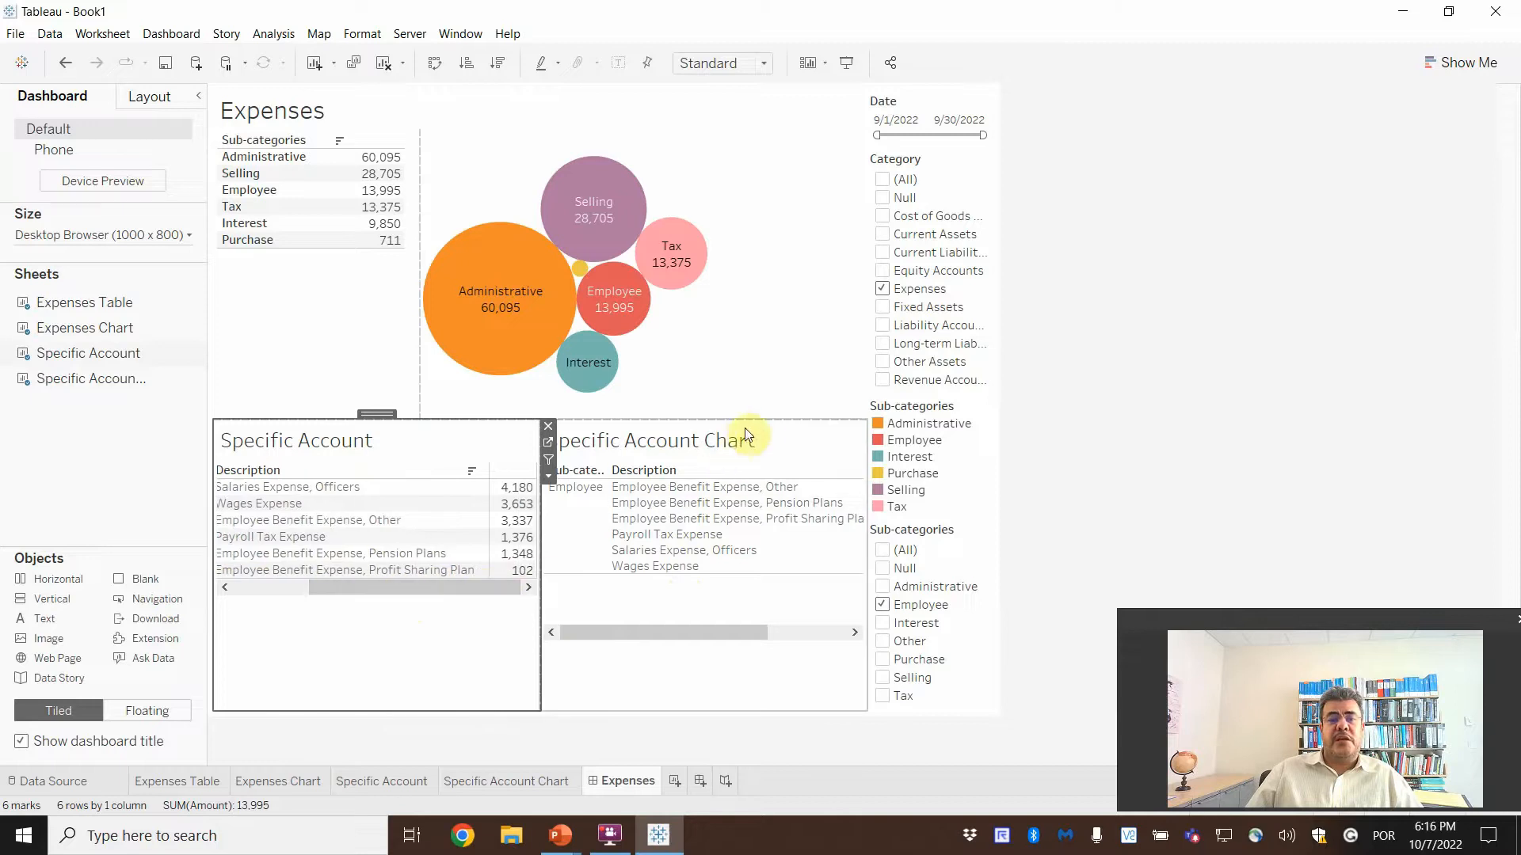
left_click_drag(706, 631, 631, 631)
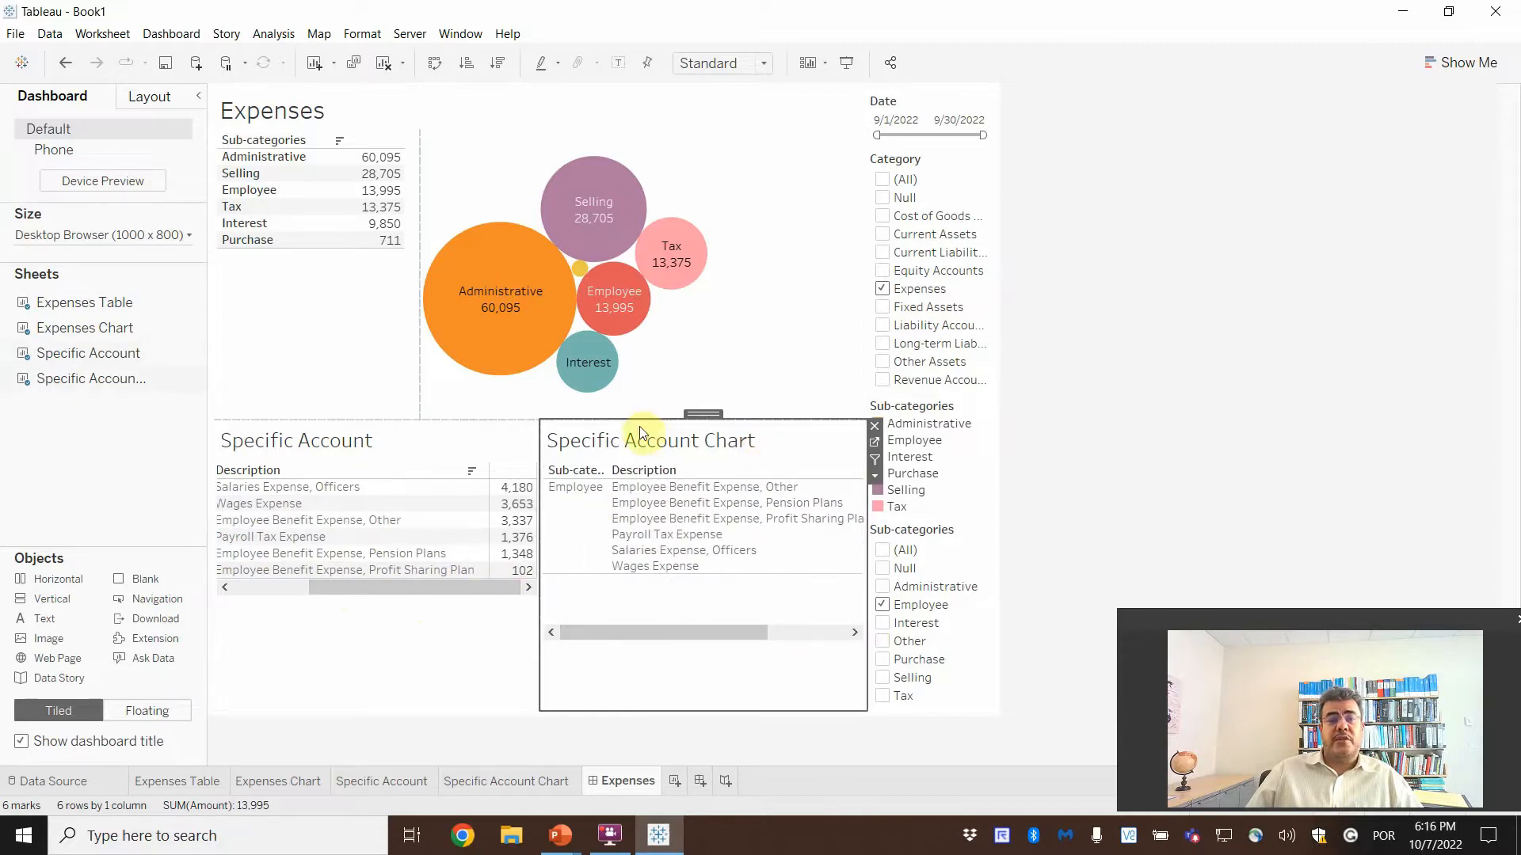
left_click_drag(697, 420, 672, 486)
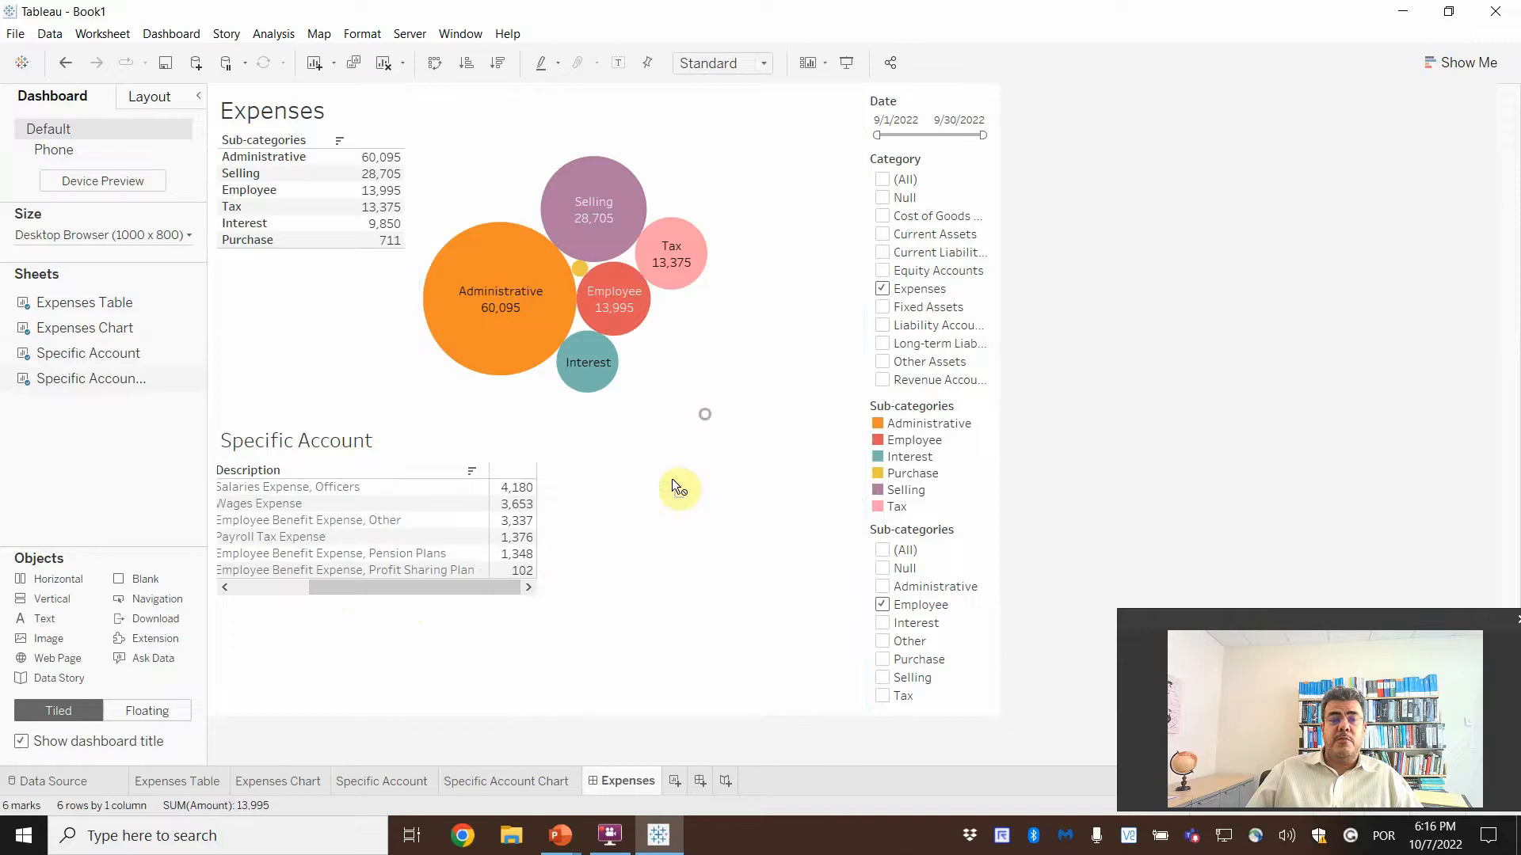
left_click_drag(578, 624, 510, 703)
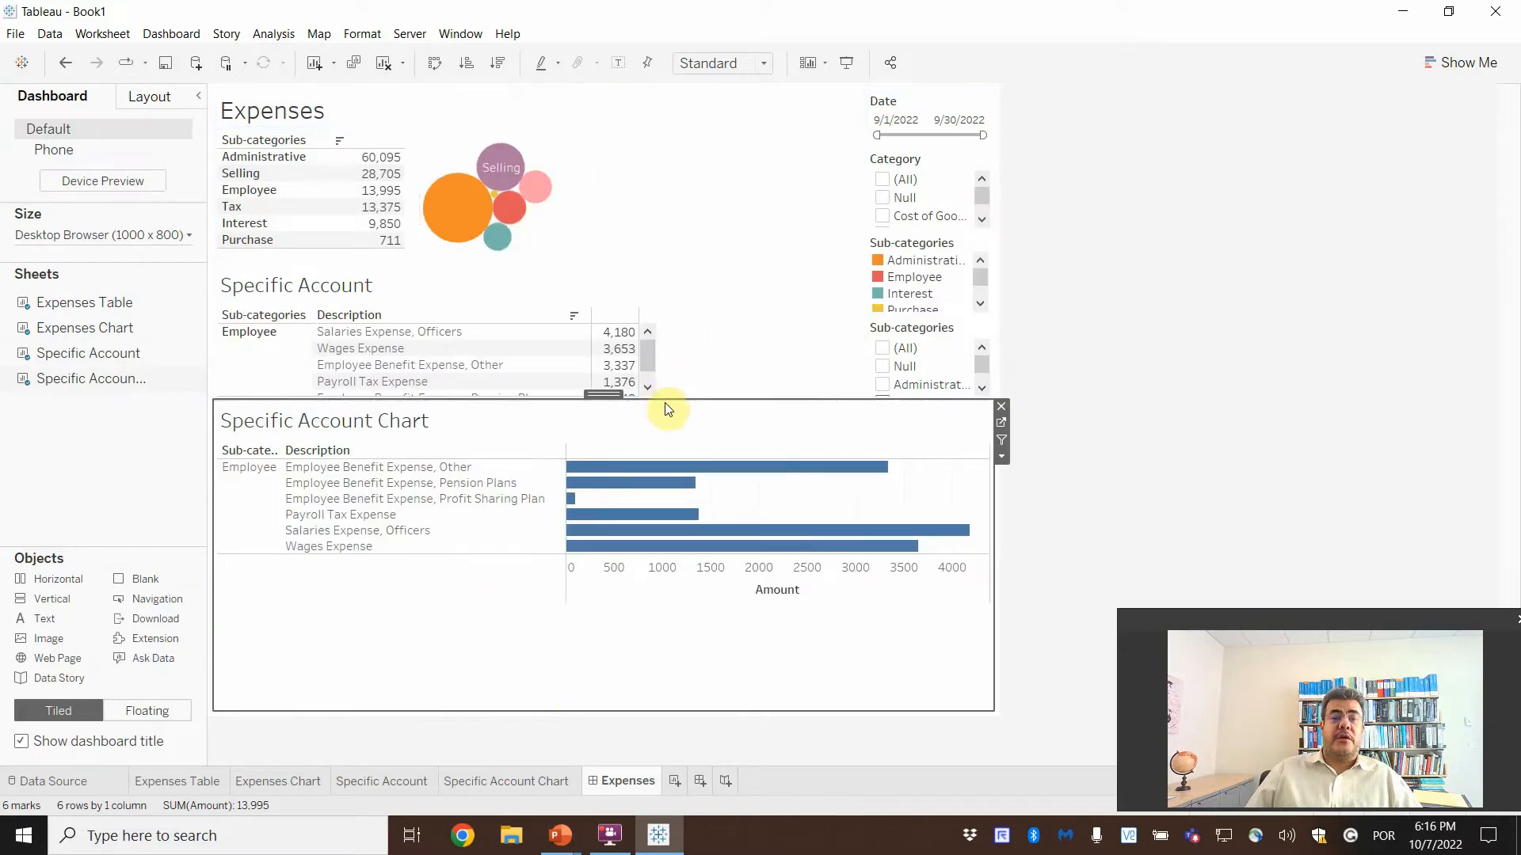
left_click_drag(666, 409, 629, 519)
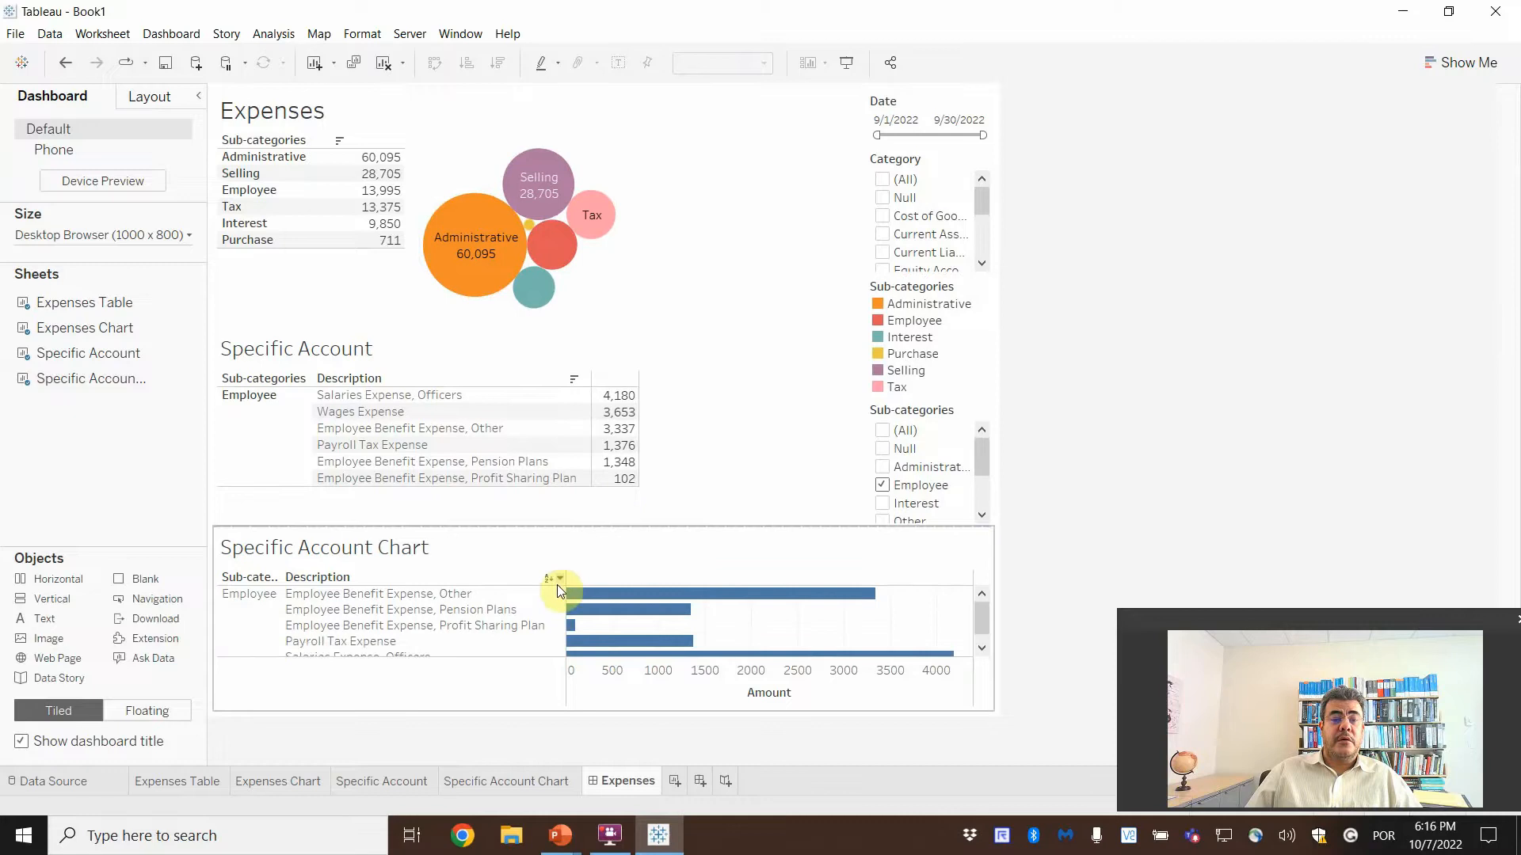
mouse_move(986, 620)
left_mouse_down()
mouse_move(984, 653)
mouse_move(971, 610)
left_mouse_up()
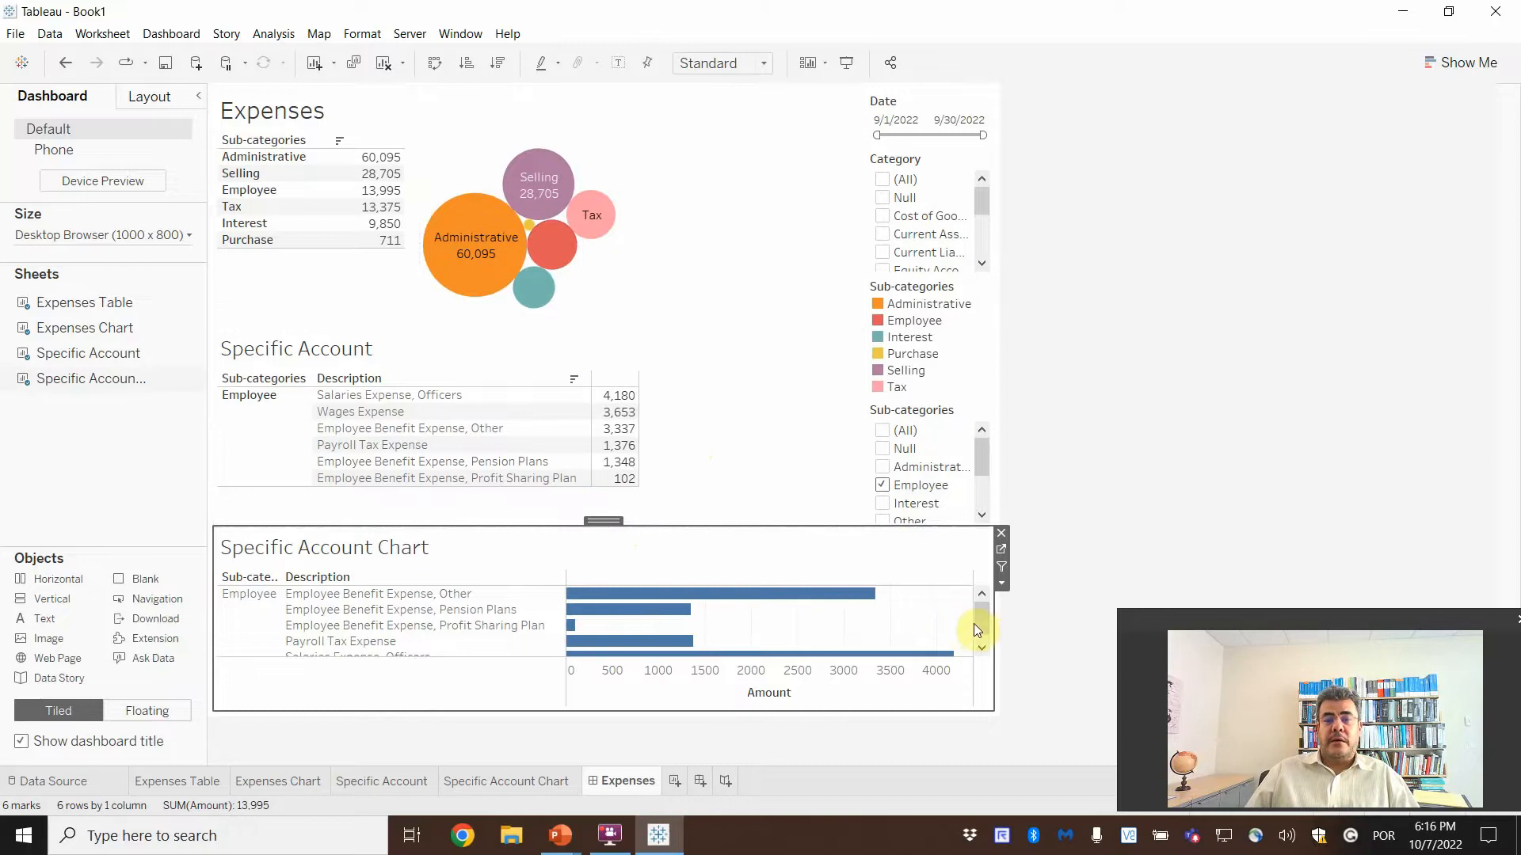
mouse_move(981, 623)
left_mouse_down()
mouse_move(982, 646)
mouse_move(984, 621)
left_mouse_up()
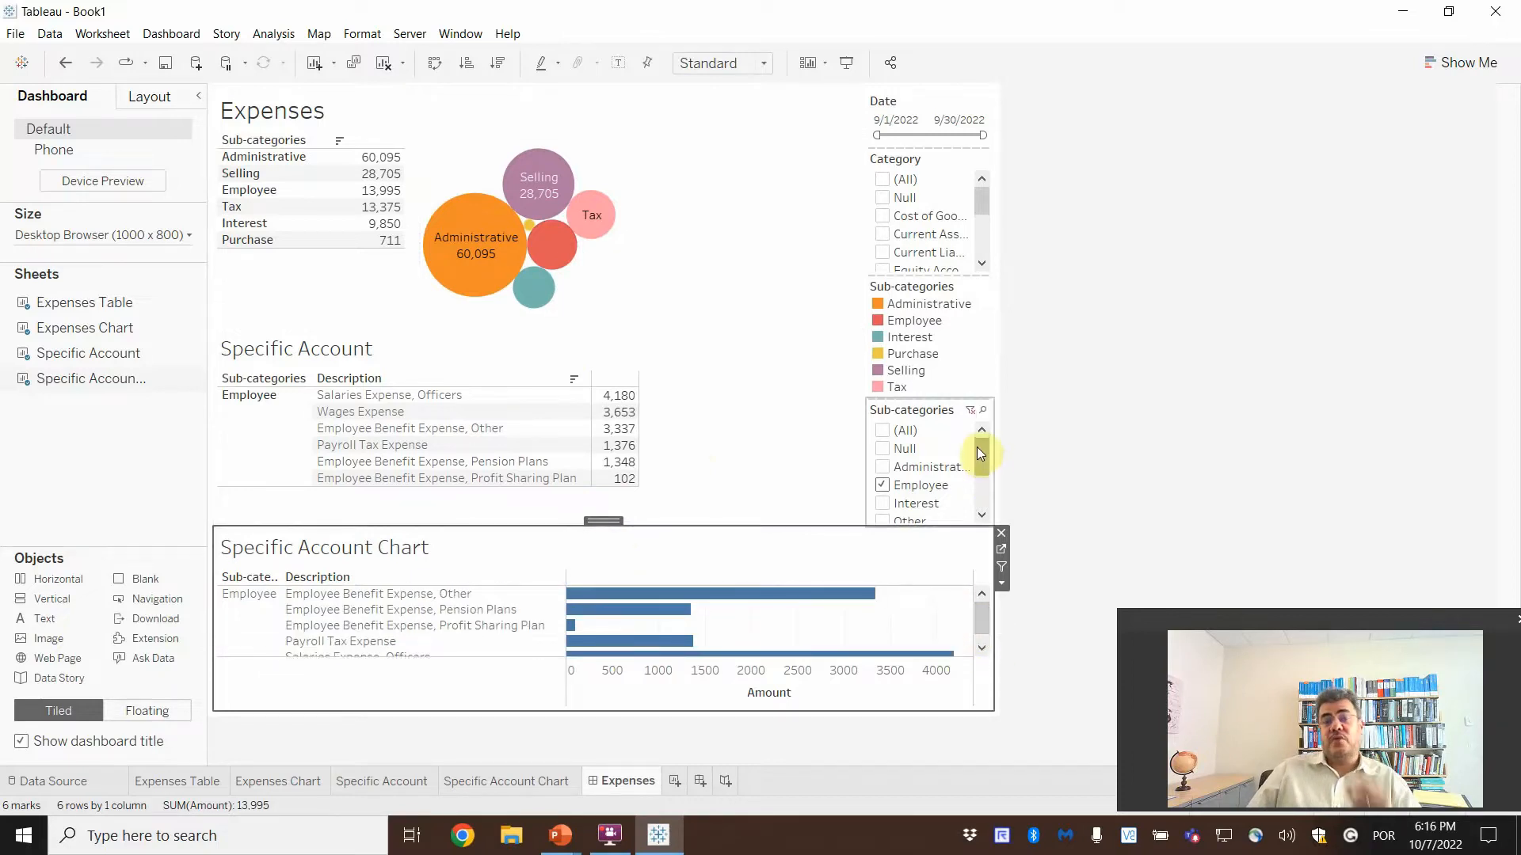
Change the Expenses Chart sheet from packed bubbles to horizontal bars and return to the Expenses dashboard
mouse_move(546, 281)
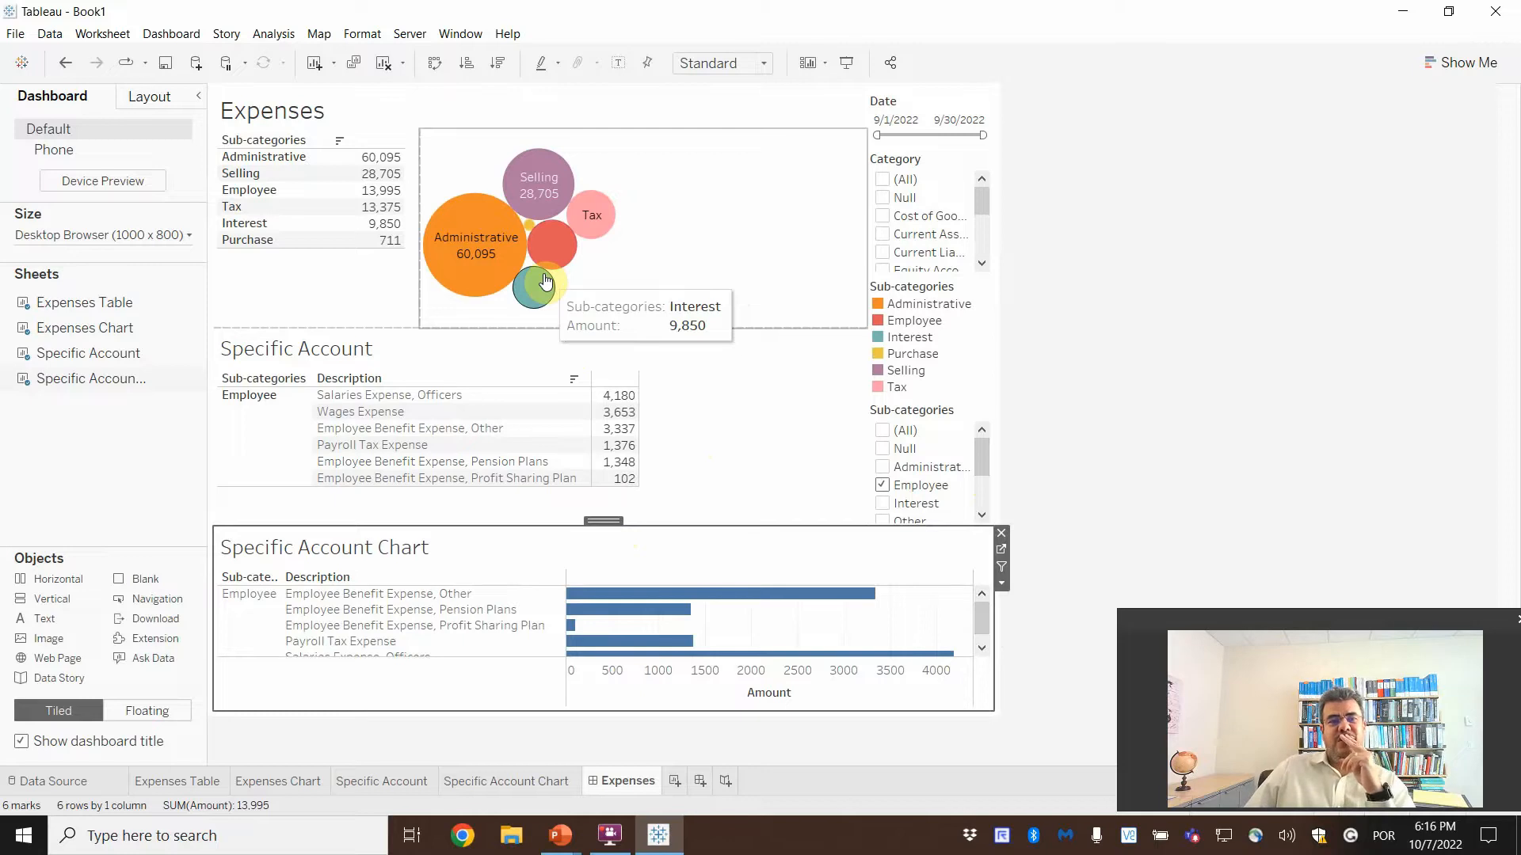
mouse_move(542, 208)
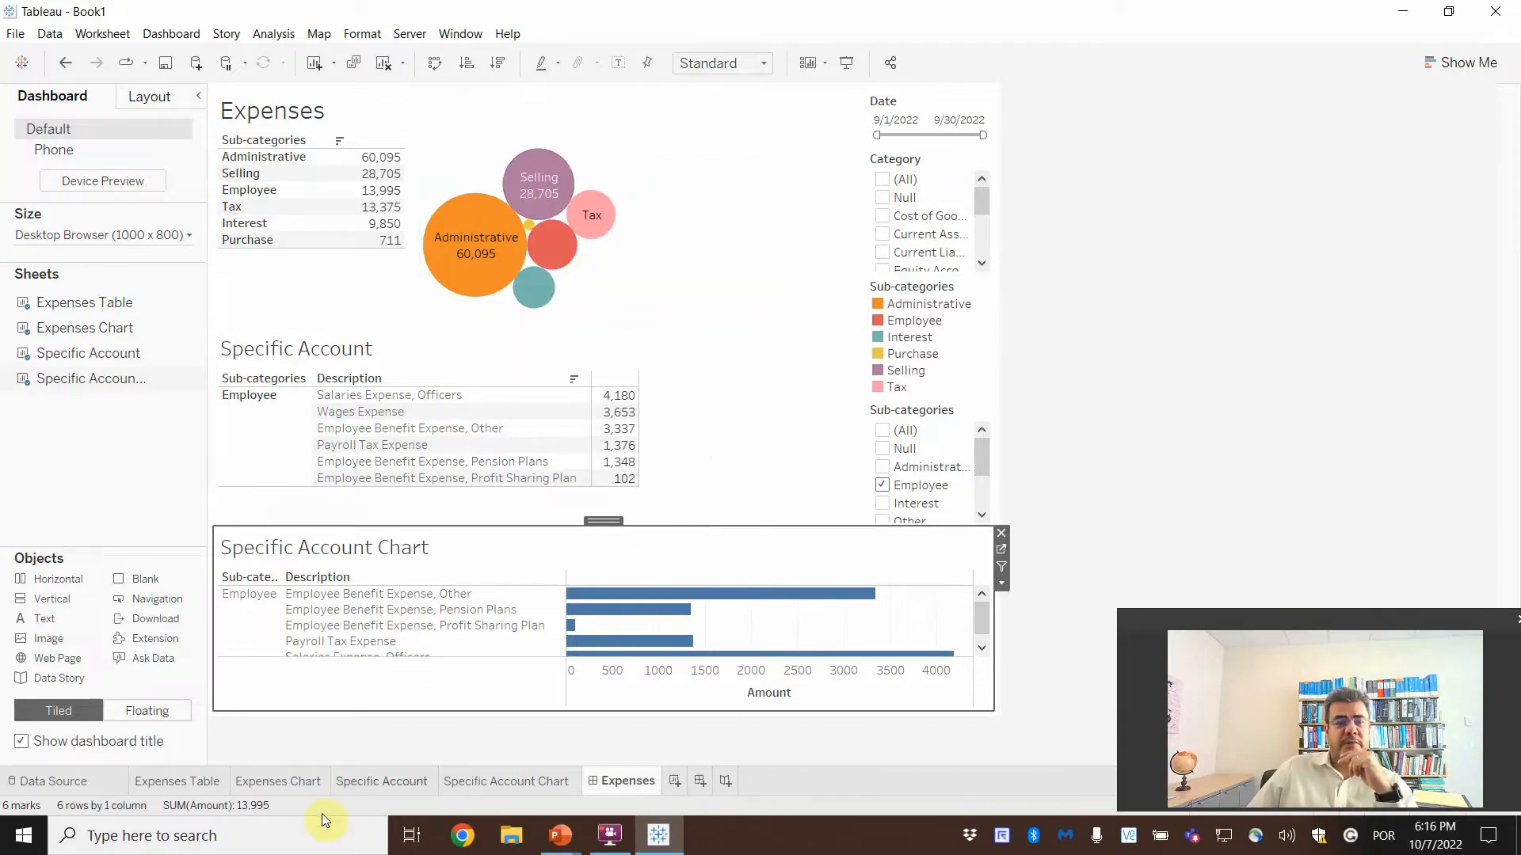
left_click(284, 787)
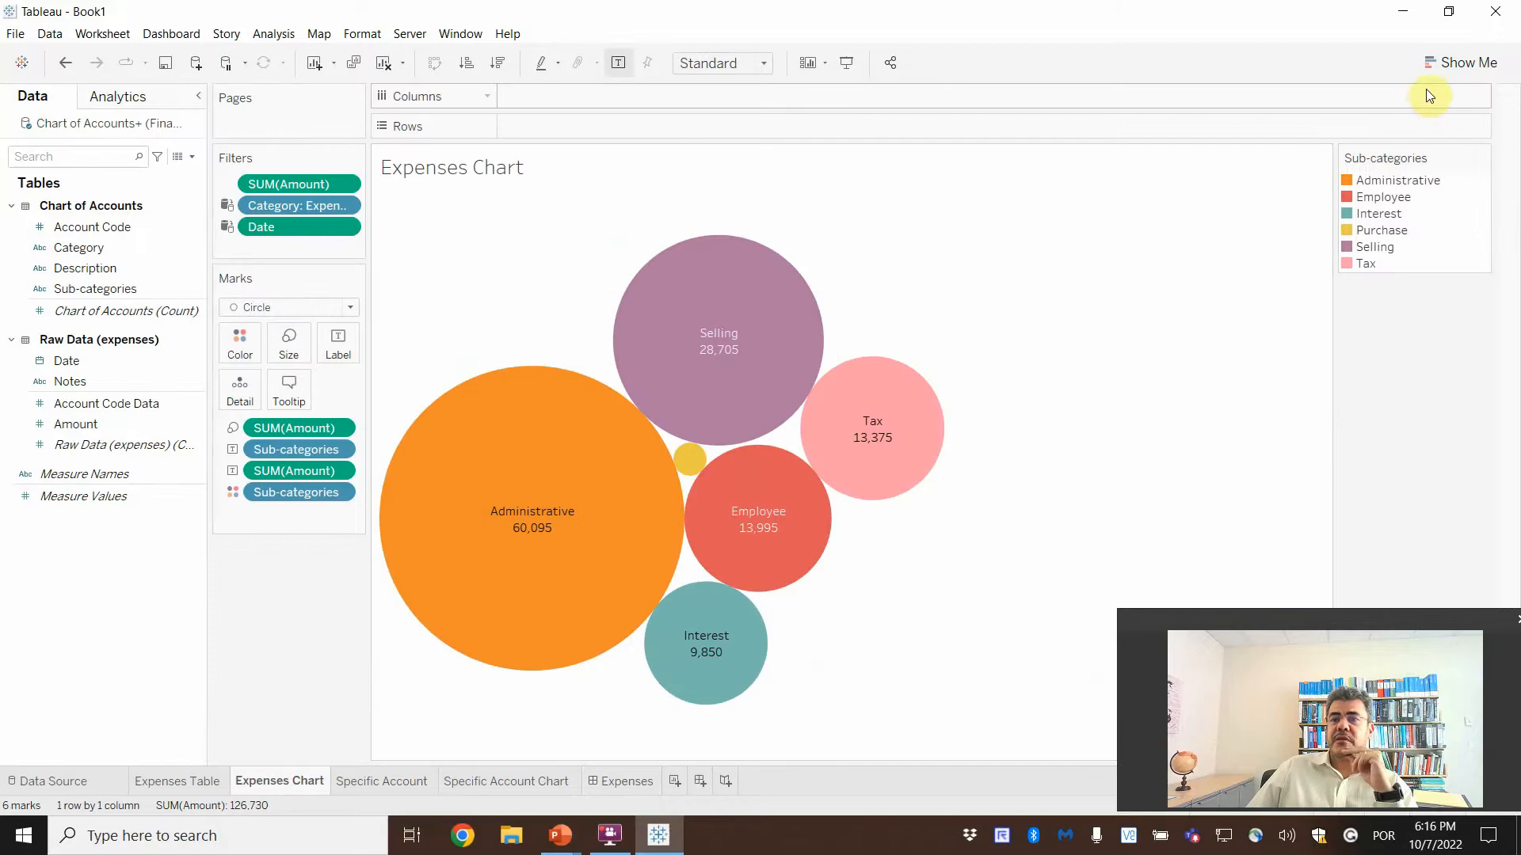
left_click(1445, 67)
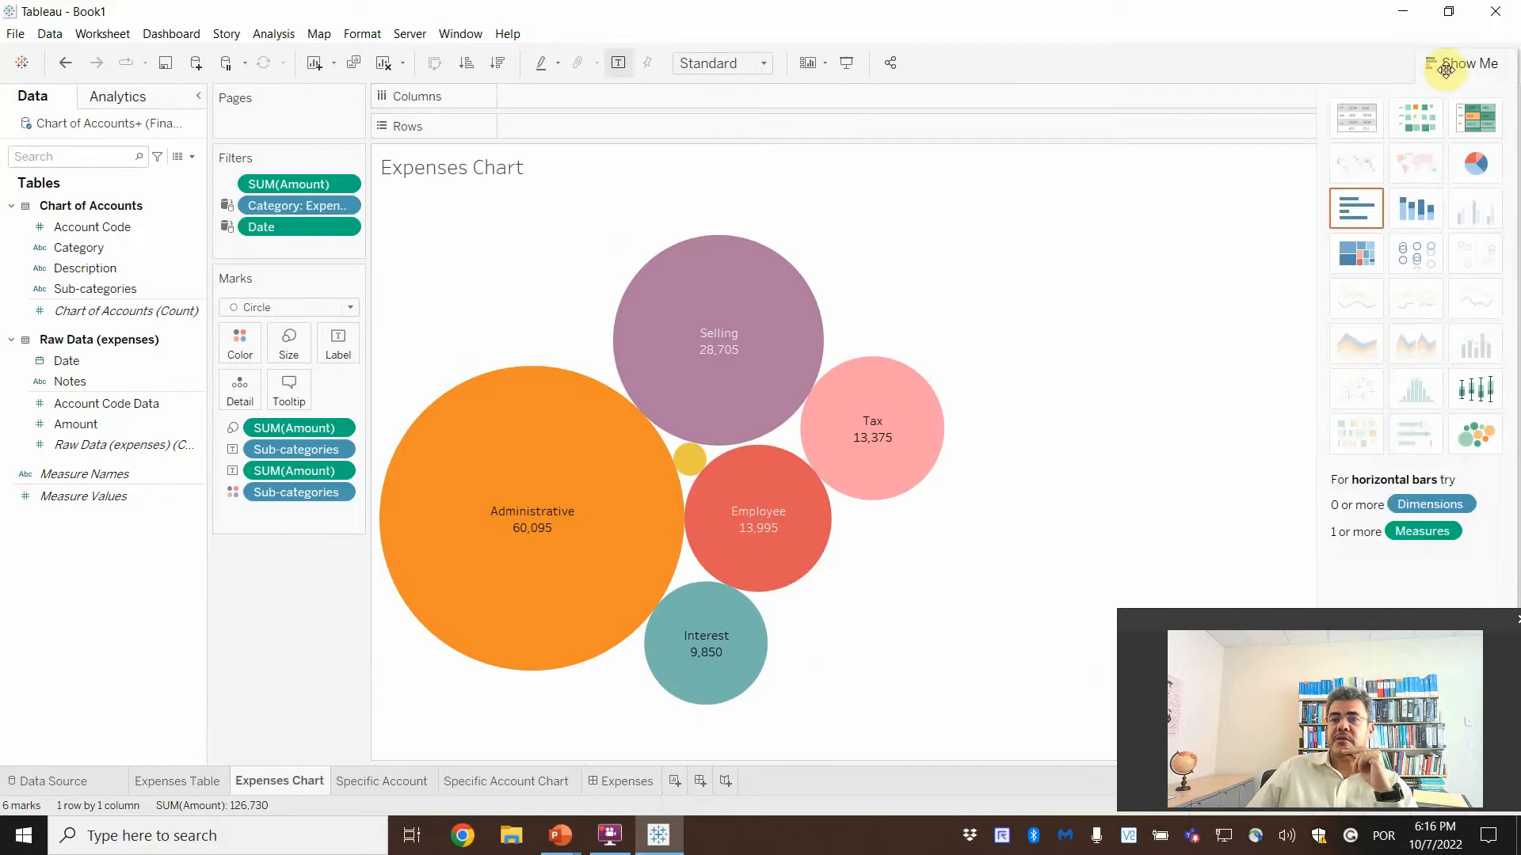
left_click(1365, 215)
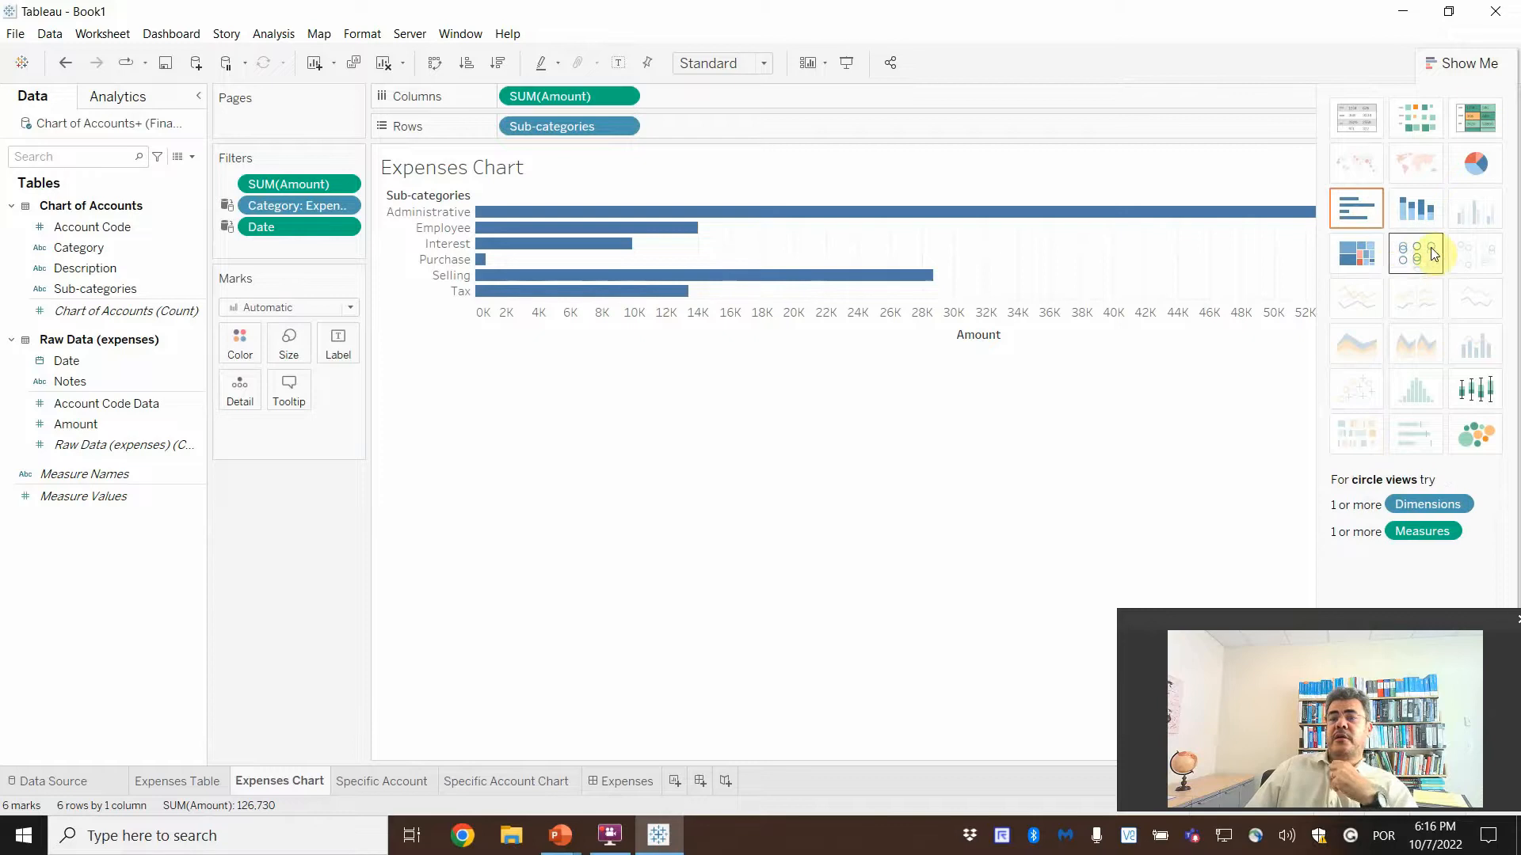
left_click(606, 784)
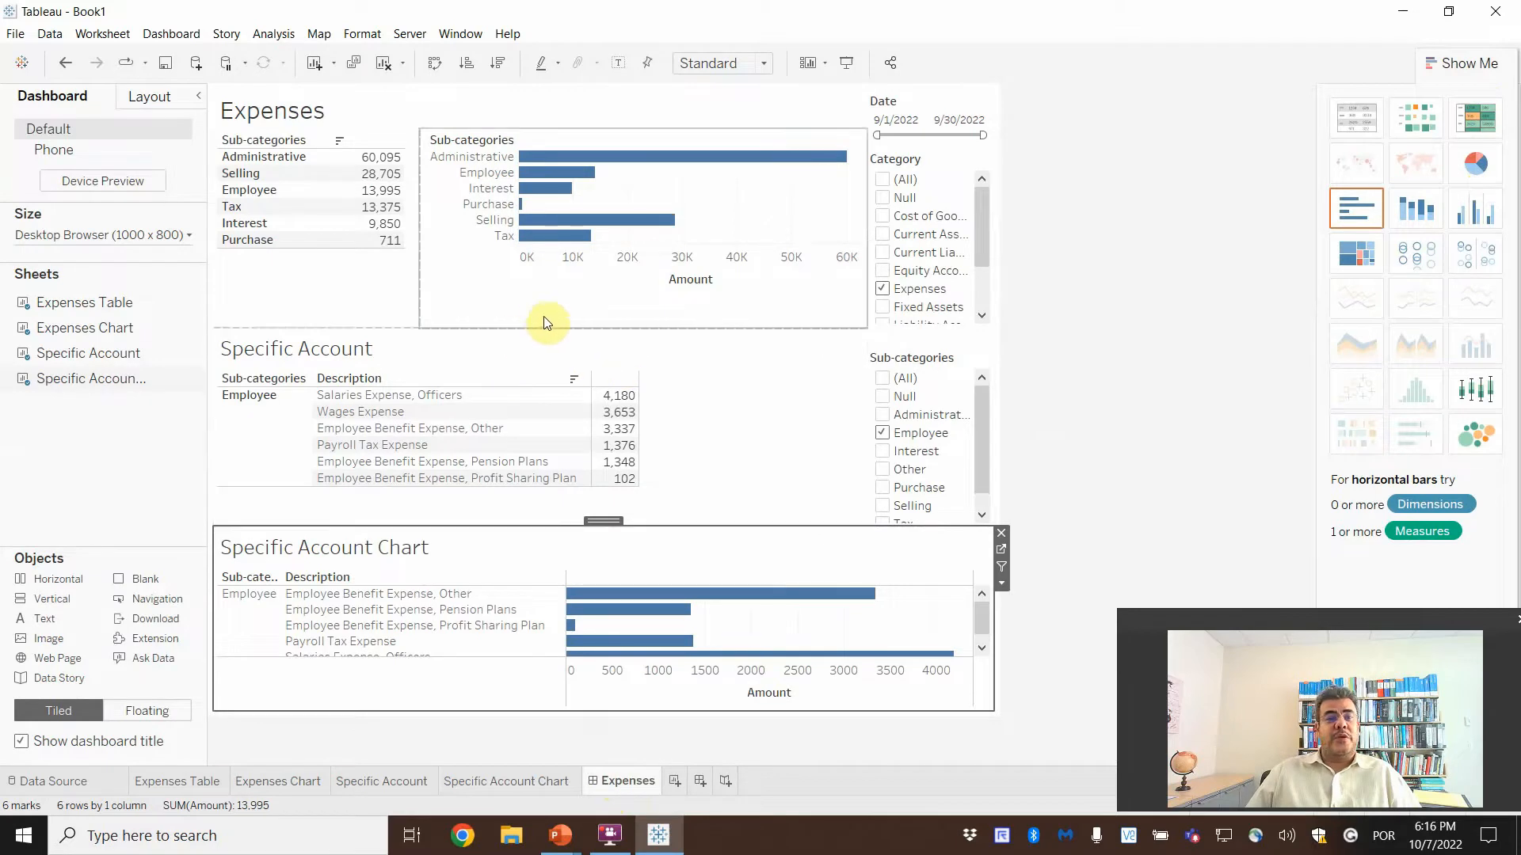
Raise the upper edges of the Specific Account table and the Specific Account Chart to give the chart more height
left_click(533, 347)
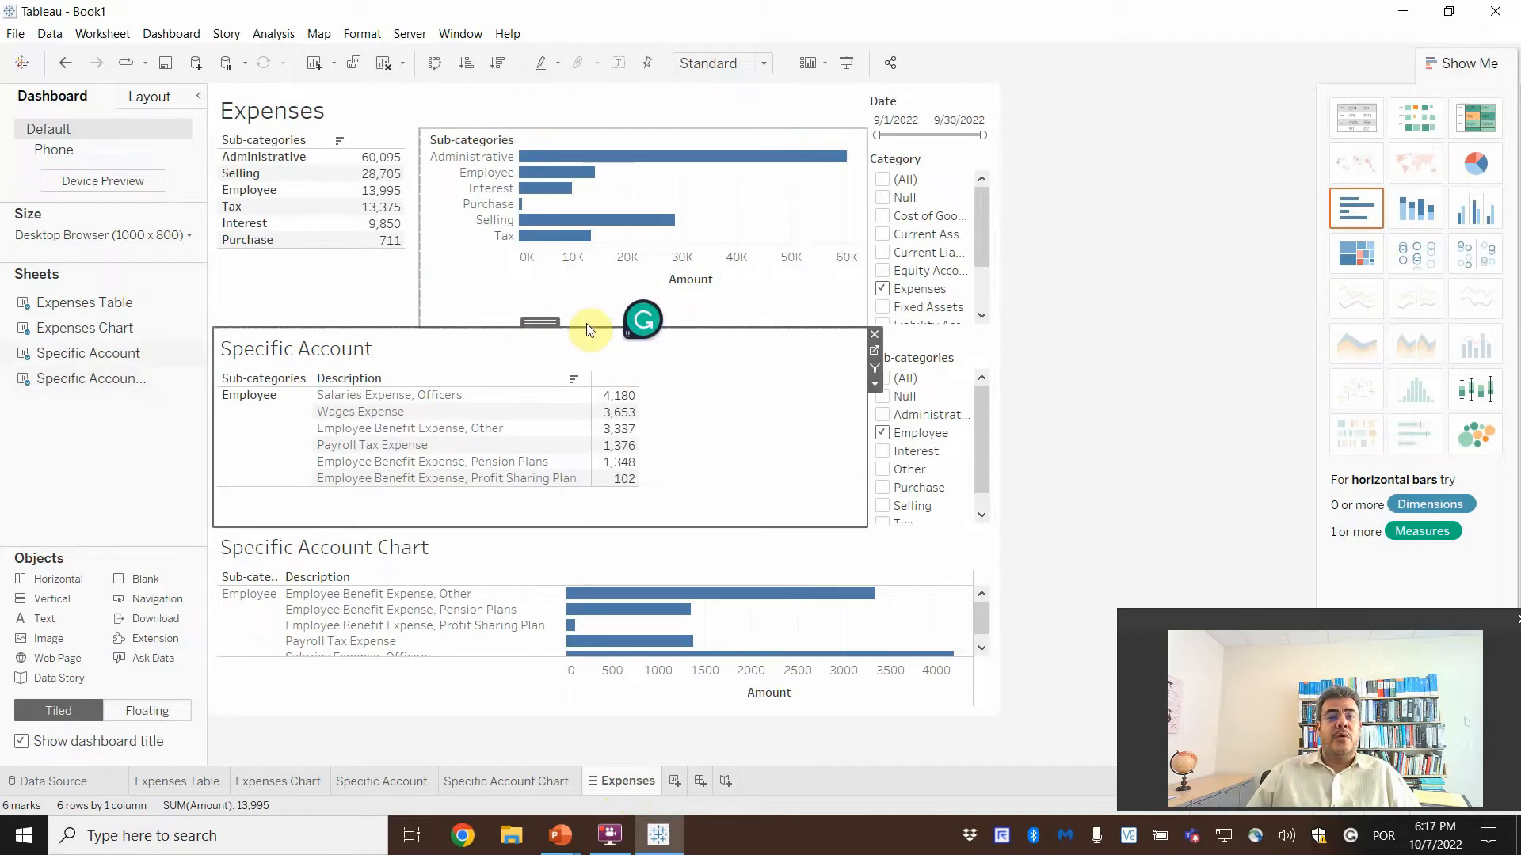
left_click_drag(589, 326, 597, 309)
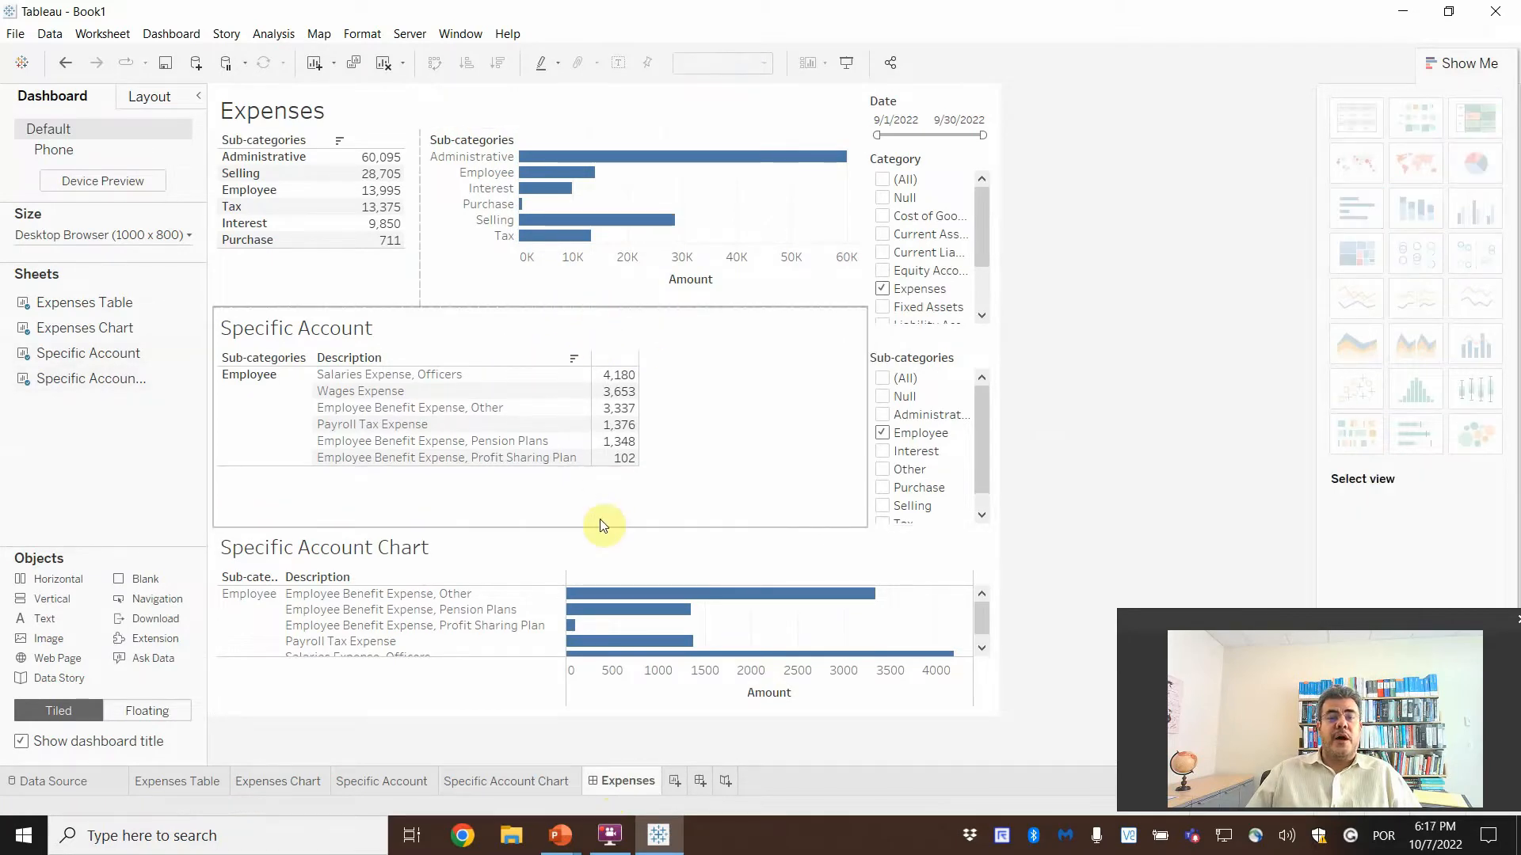
left_click(598, 547)
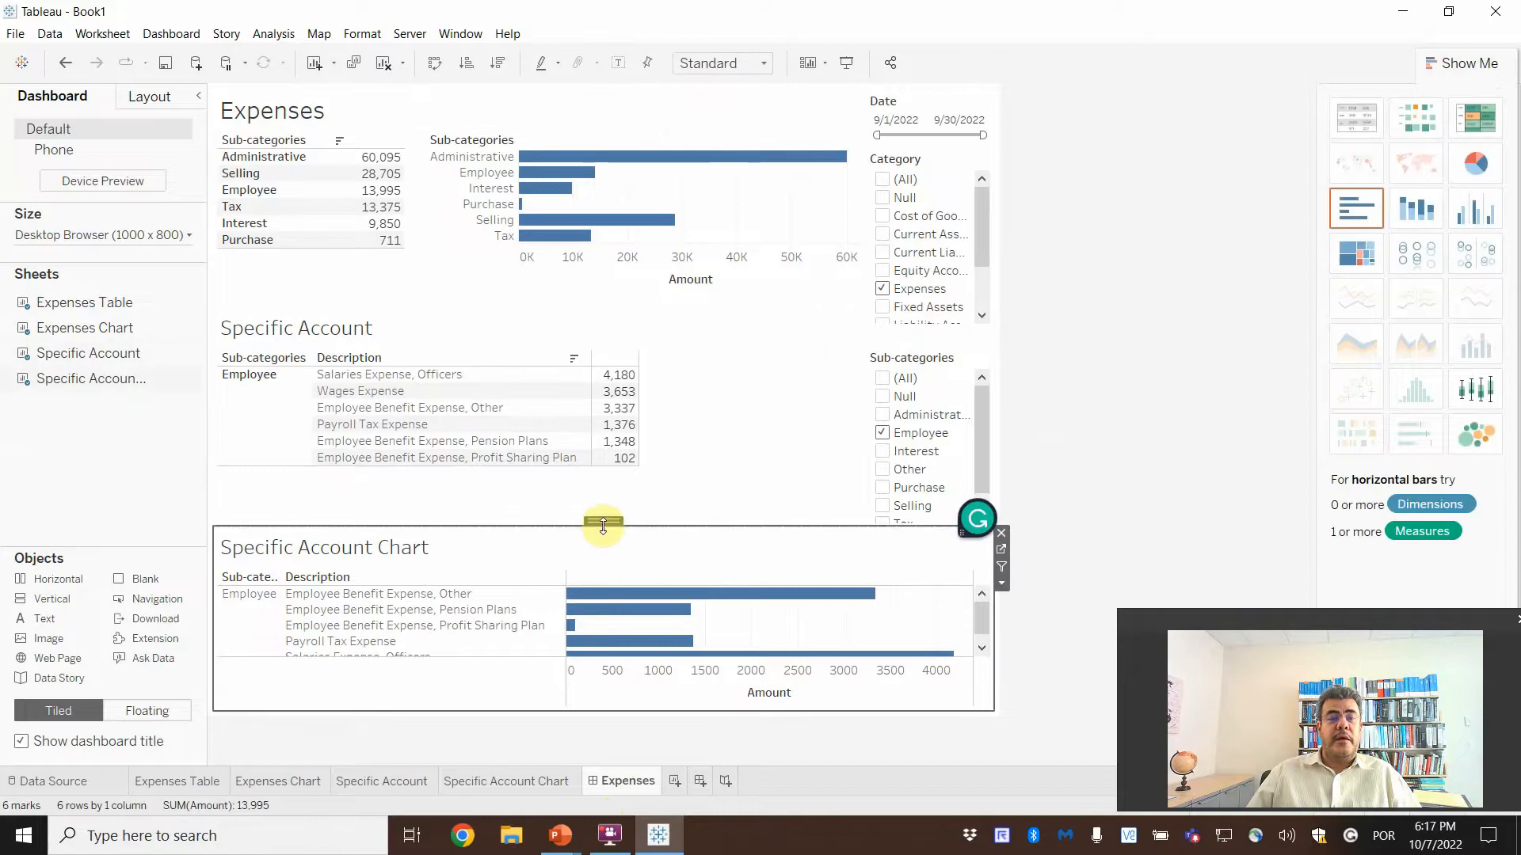
left_click_drag(605, 523, 612, 493)
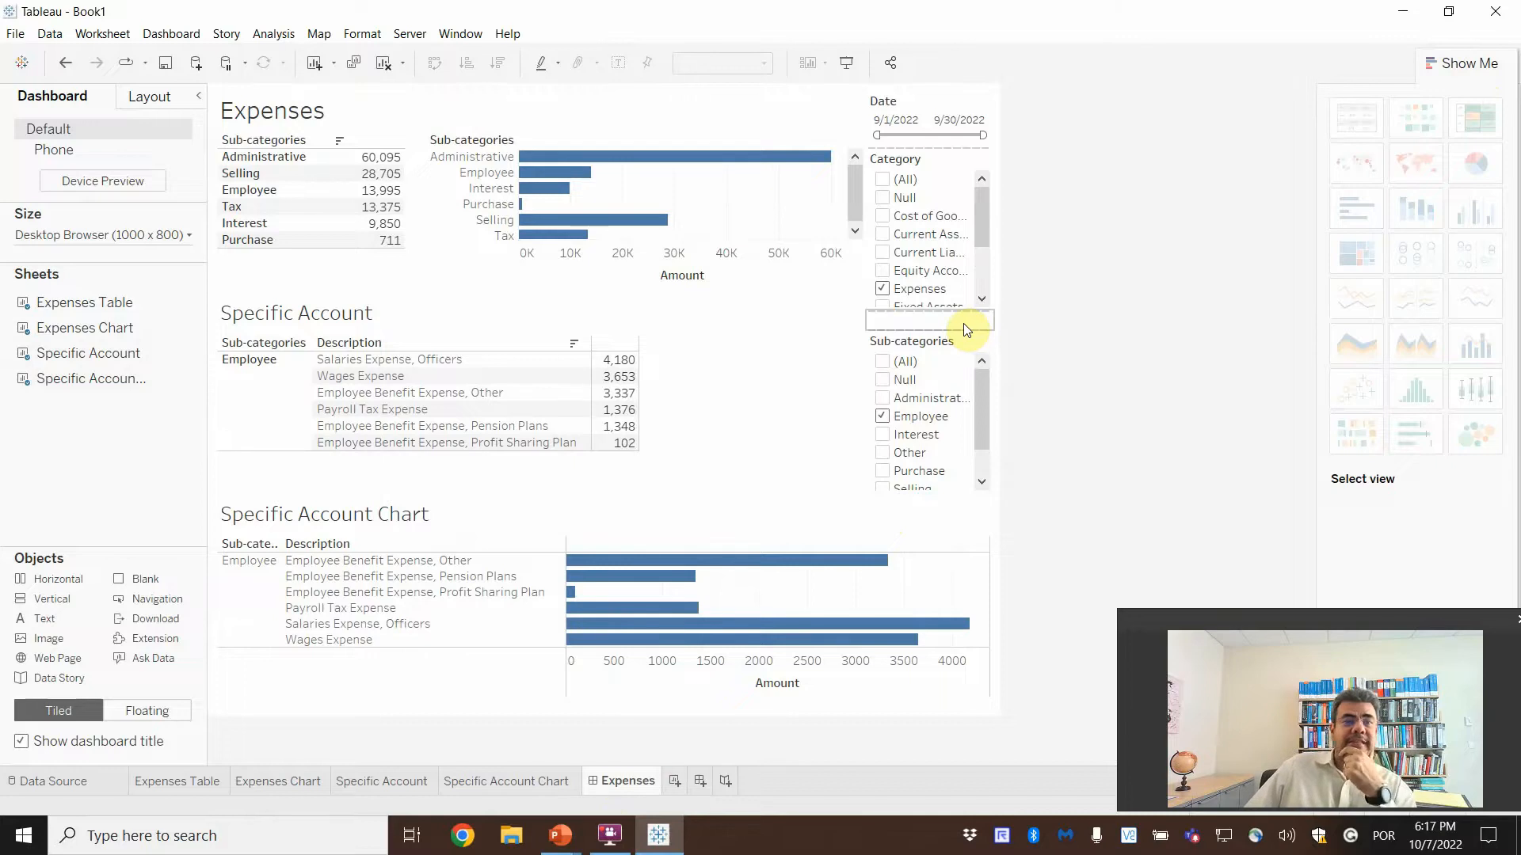
Center the Expenses dashboard title
double_click(339, 118)
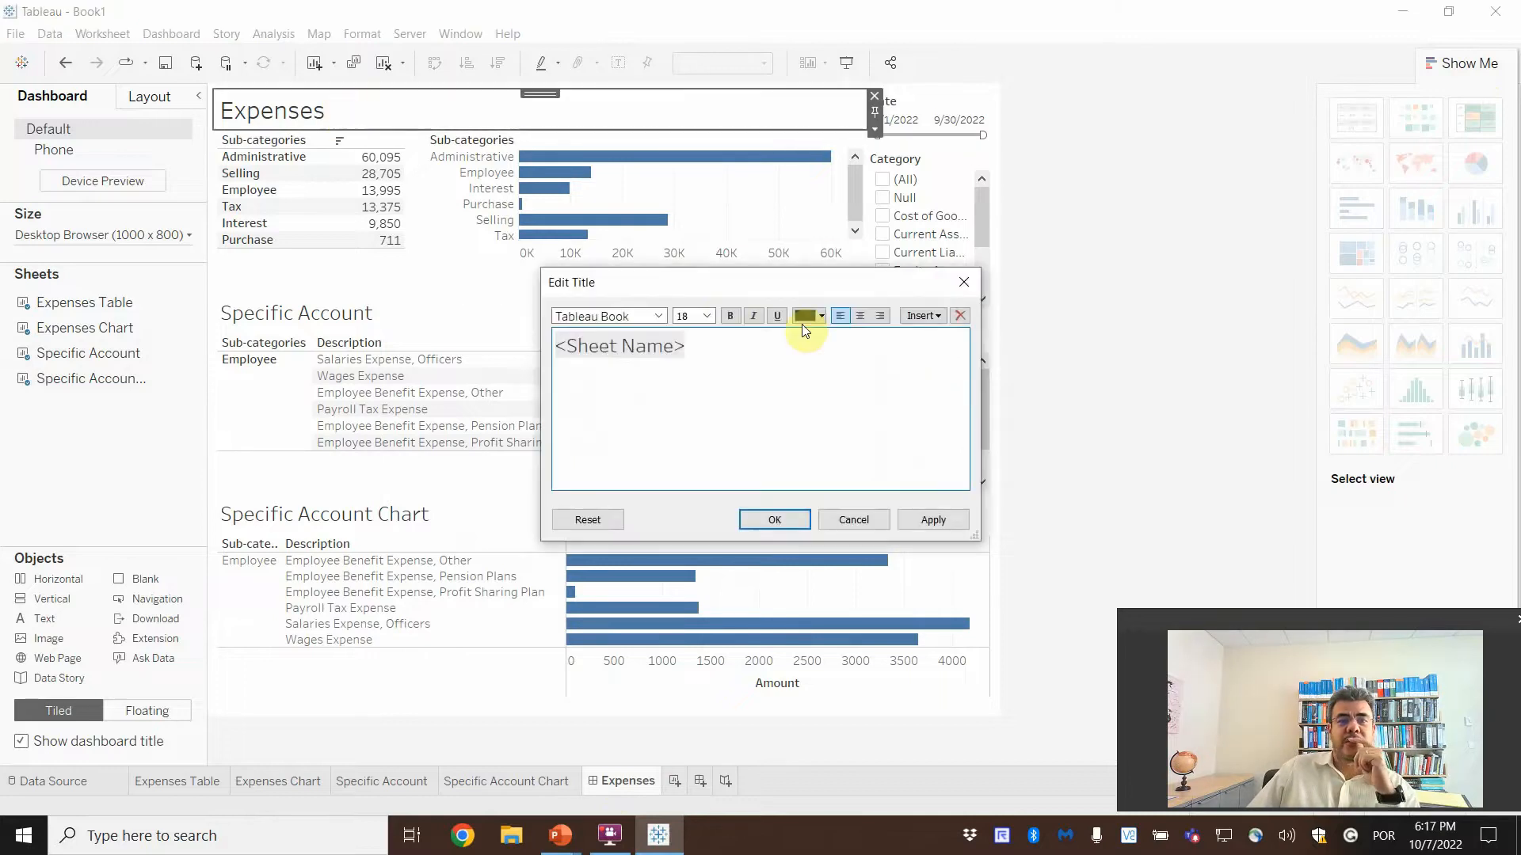
left_click(866, 315)
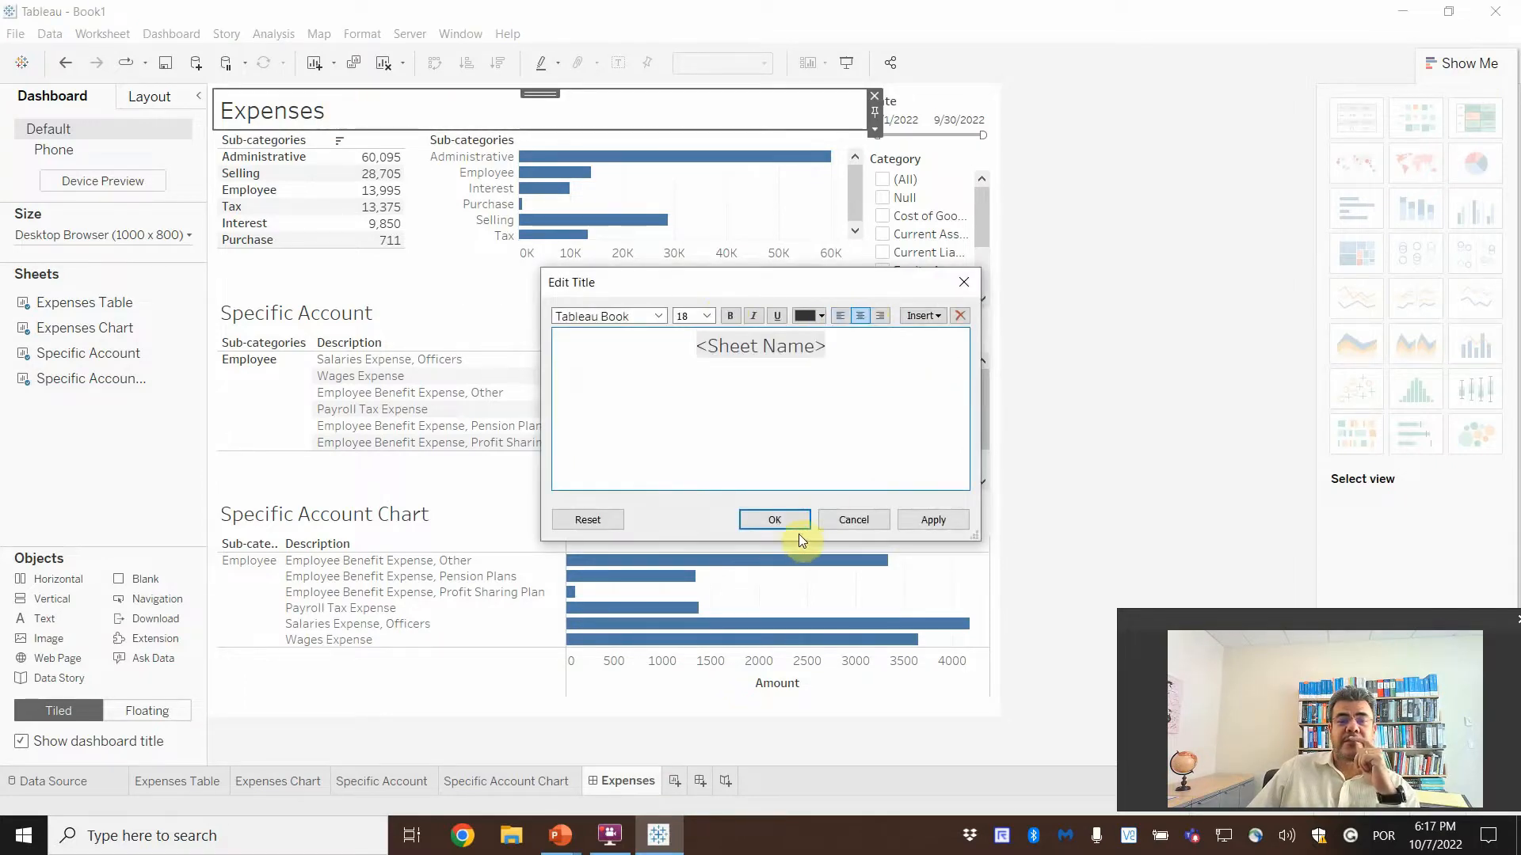
left_click(916, 523)
left_click(739, 520)
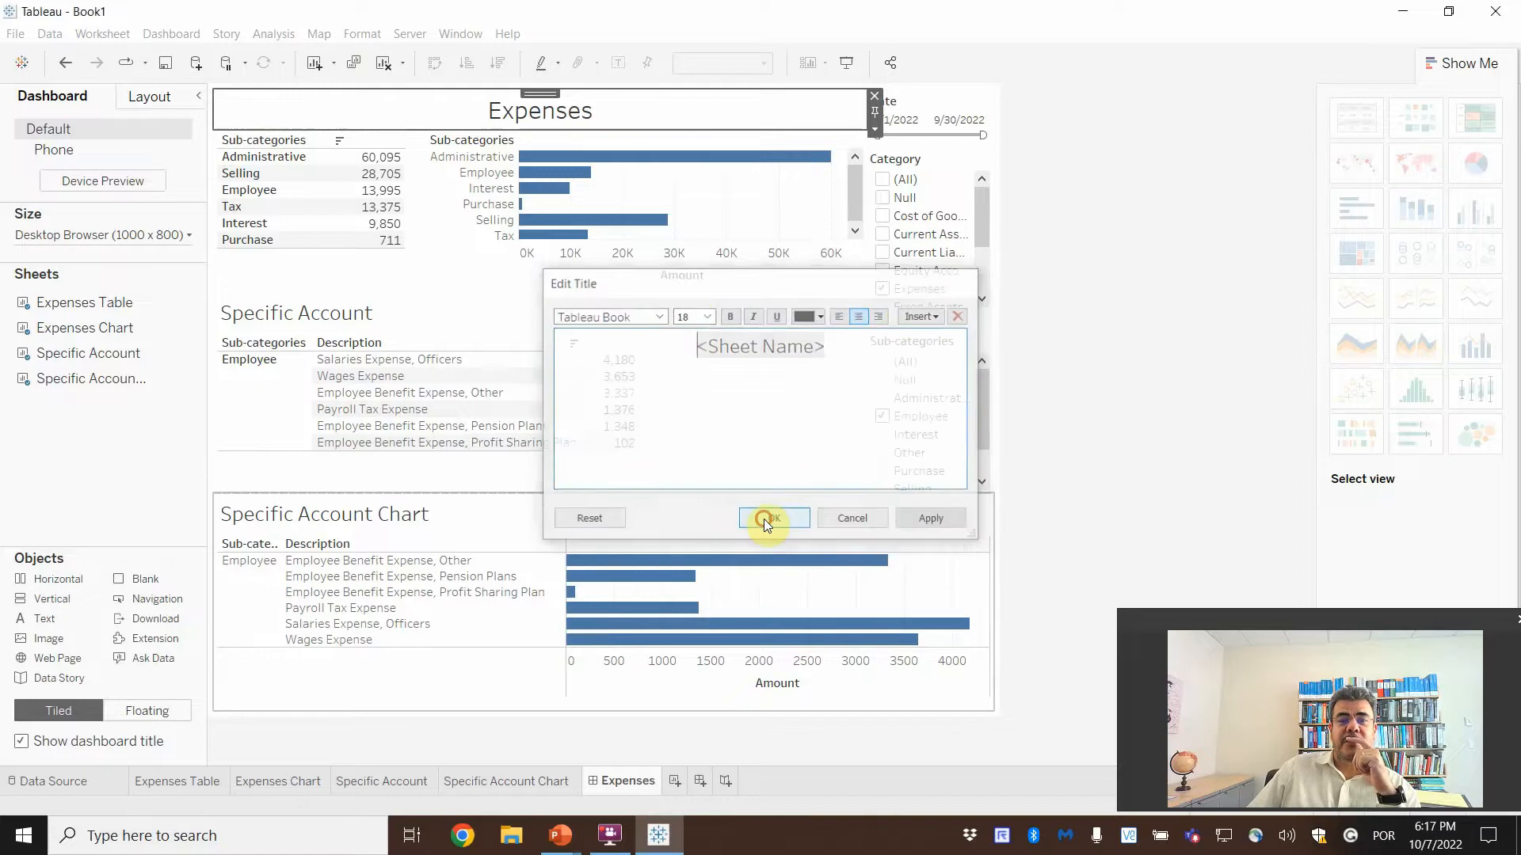
left_click(1113, 358)
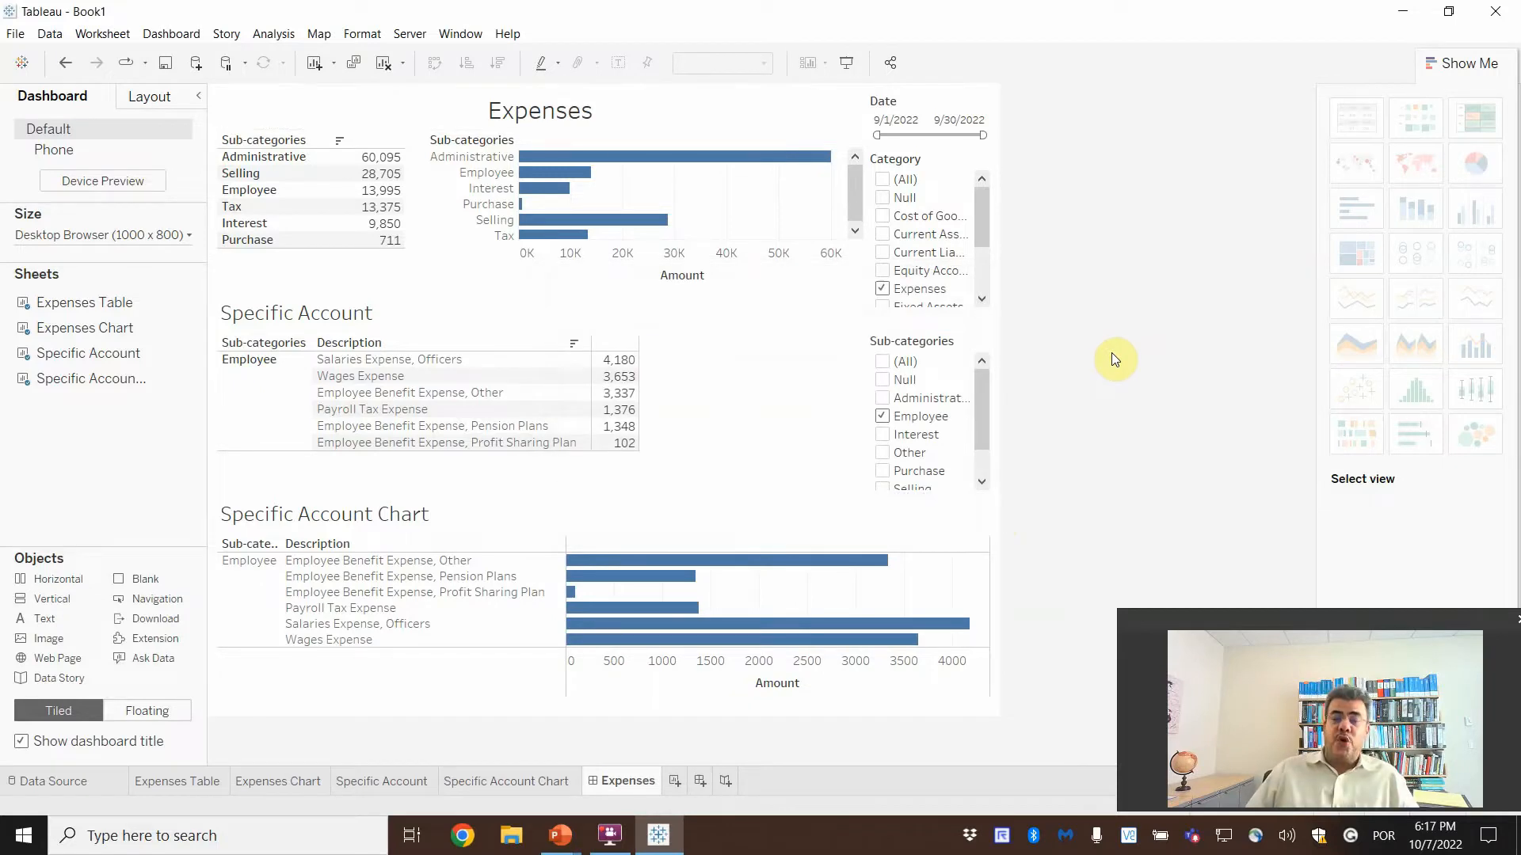
Filter the specific account table and chart to the Administrative sub-category only, and inspect the chart's bars
left_click(882, 399)
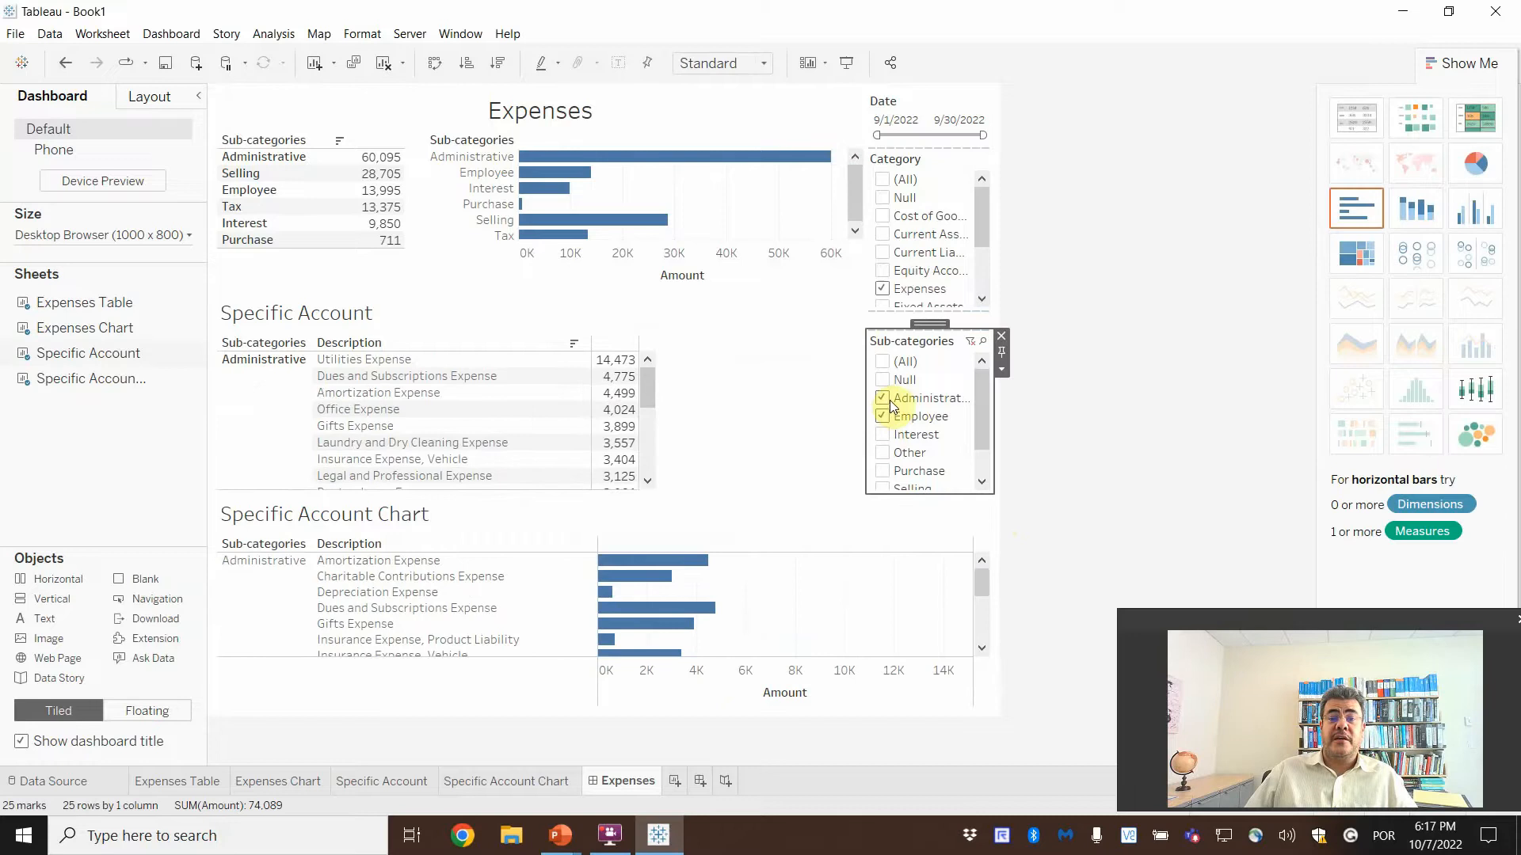
left_click(882, 400)
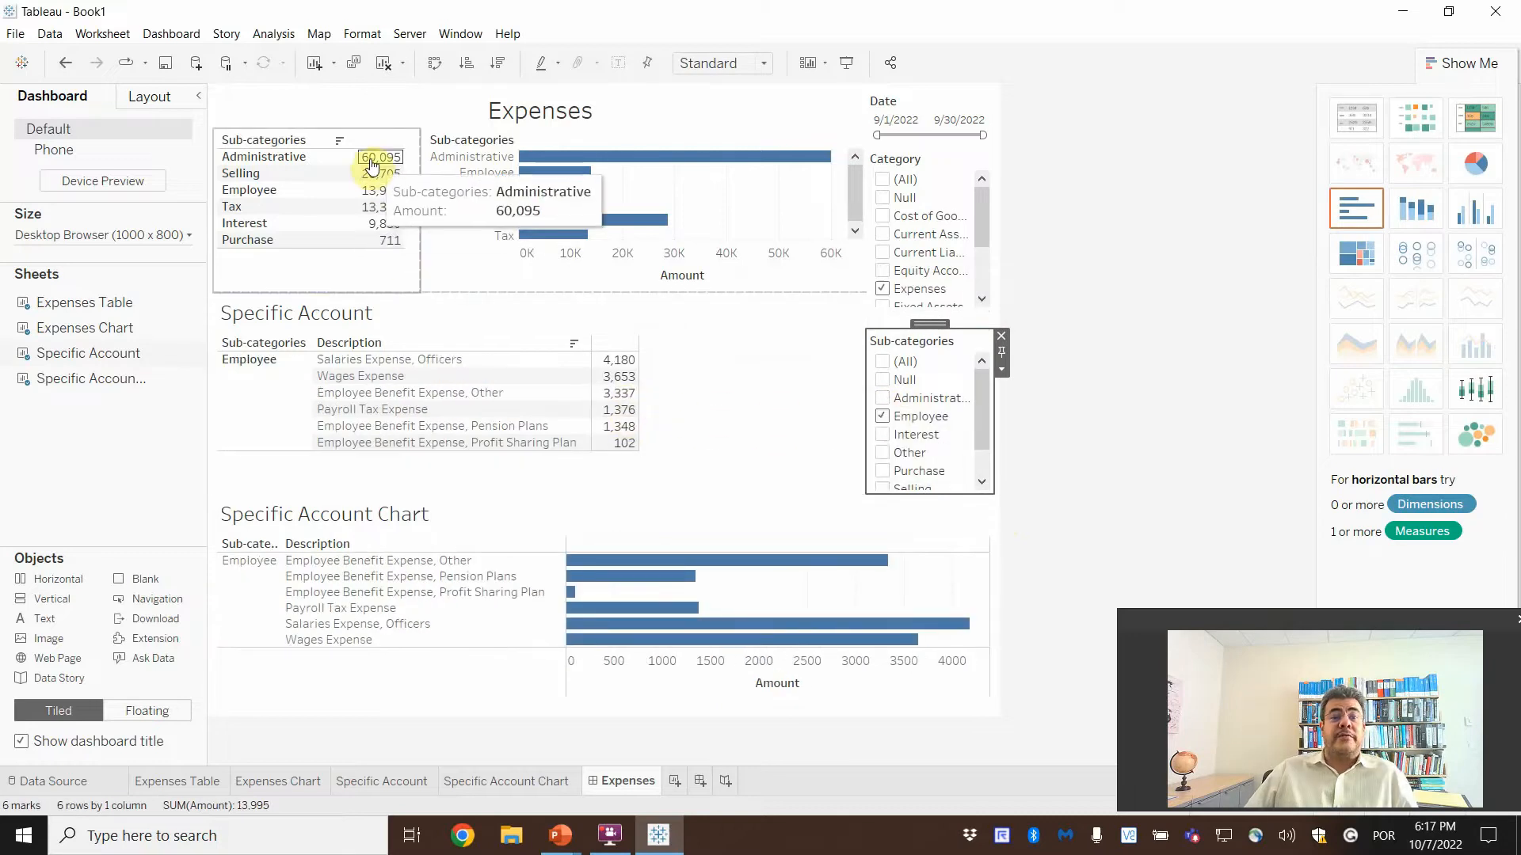
left_click(883, 399)
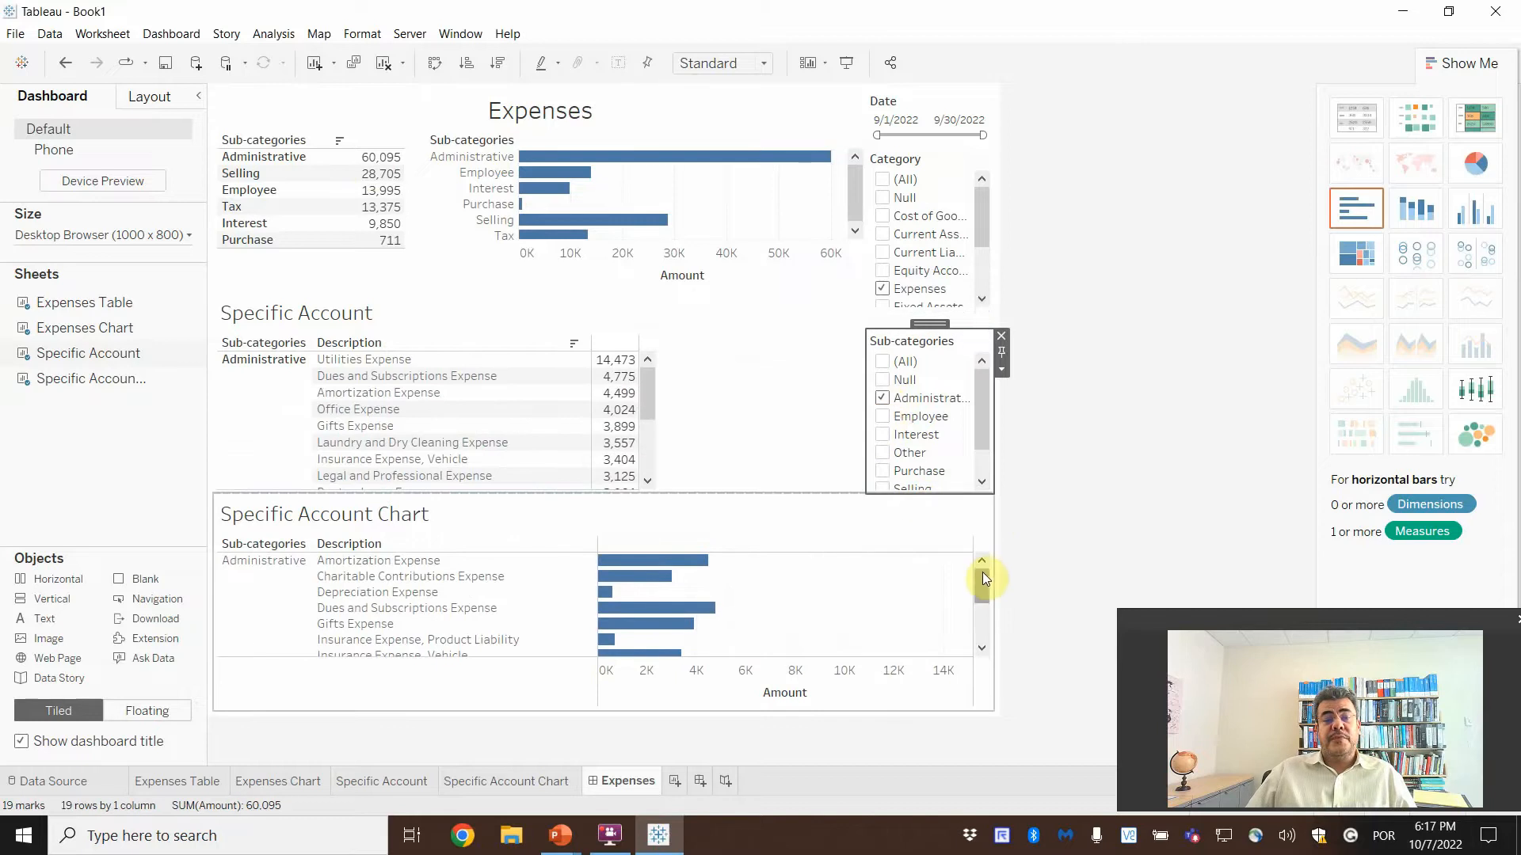
mouse_move(669, 569)
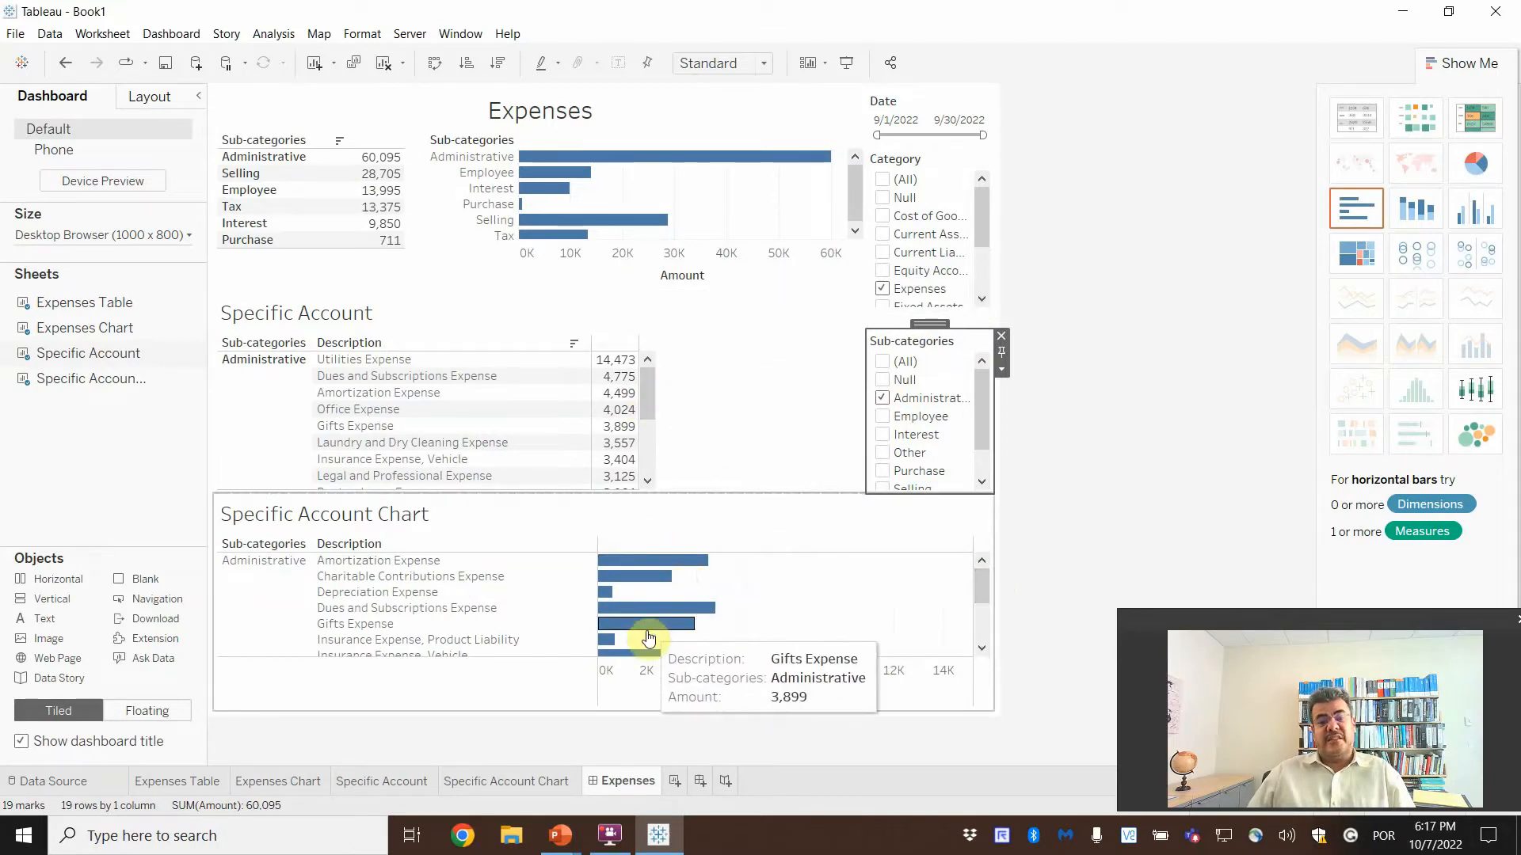
mouse_move(657, 618)
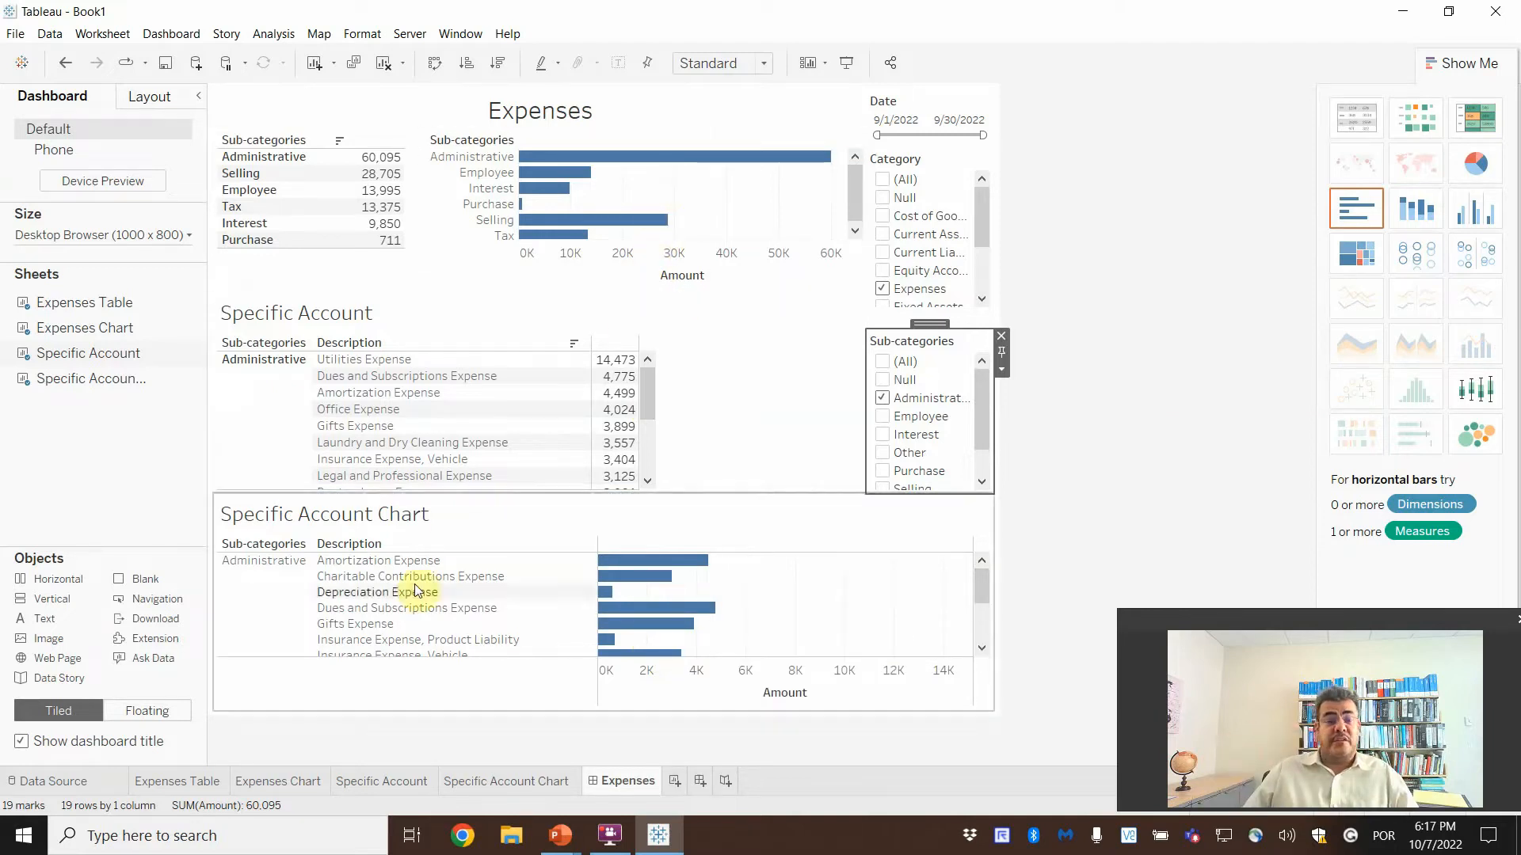
Sort the Expenses Chart sheet's sub-categories in descending order of amount and return to the Expenses dashboard
left_click(302, 784)
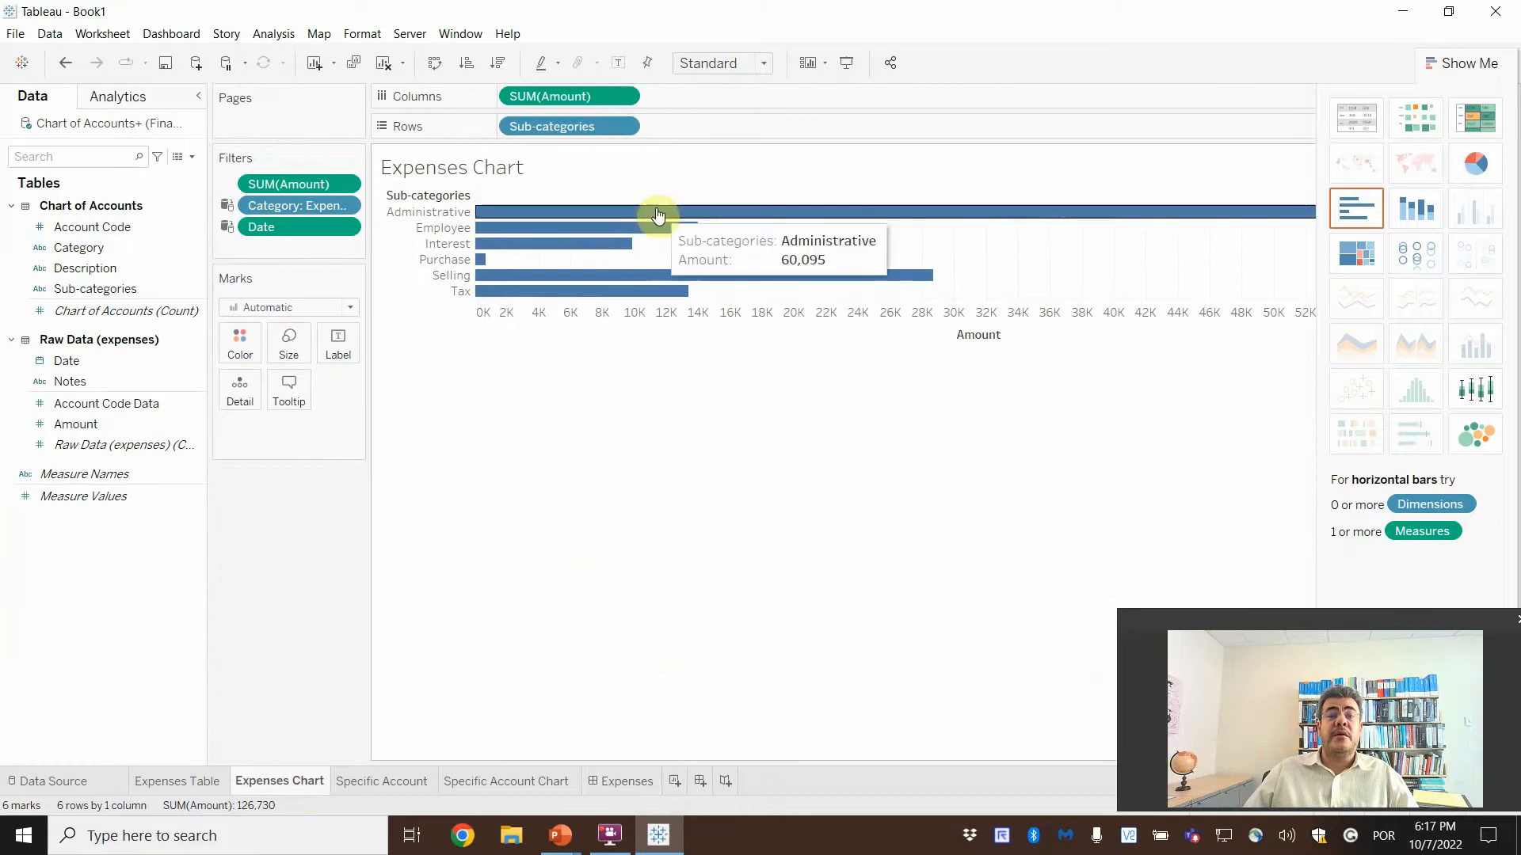
left_click(499, 64)
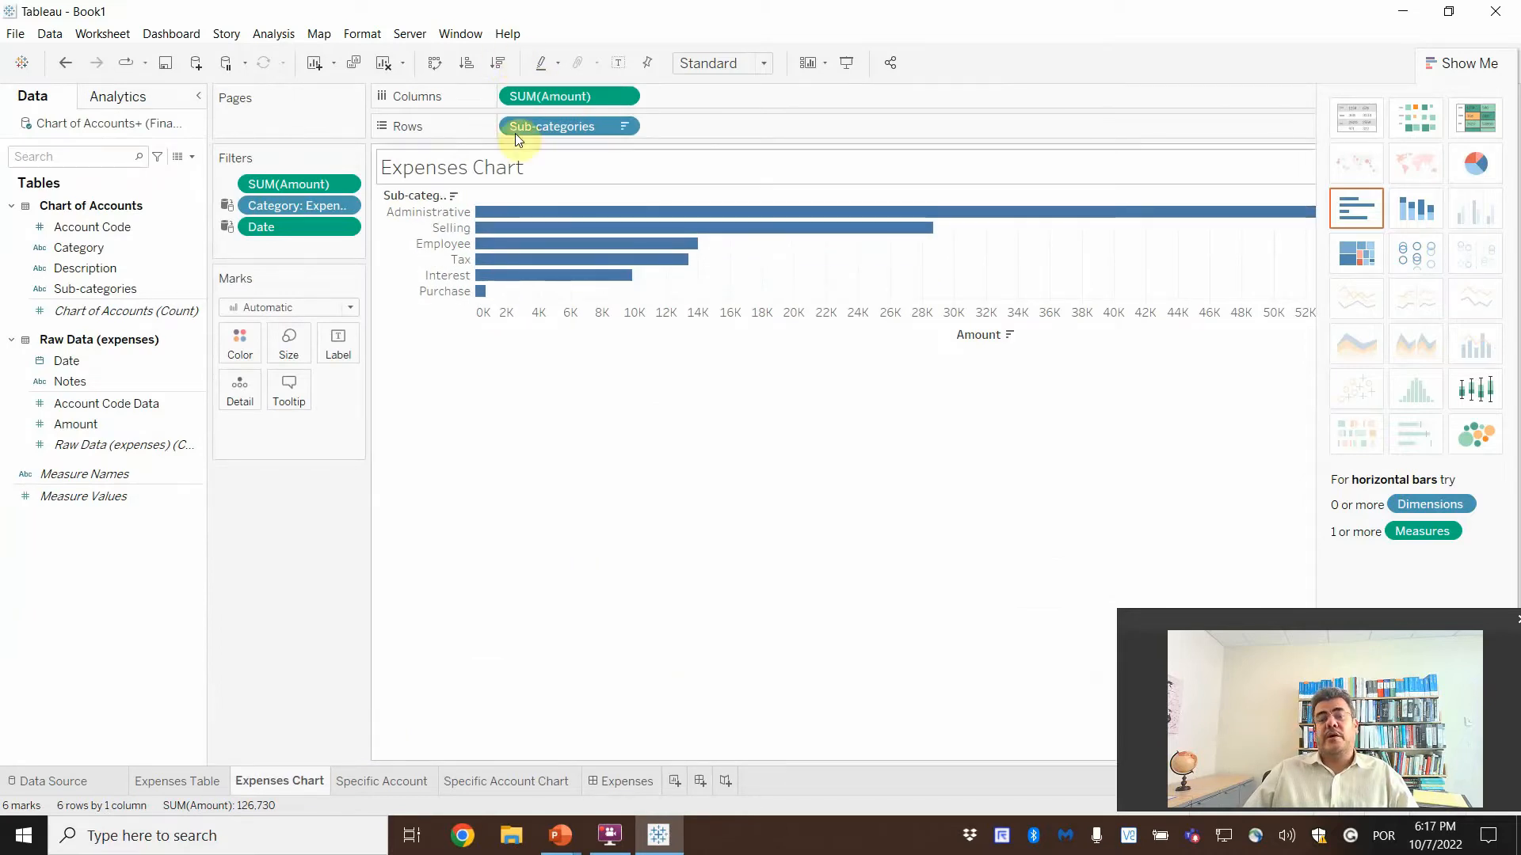
left_click(625, 780)
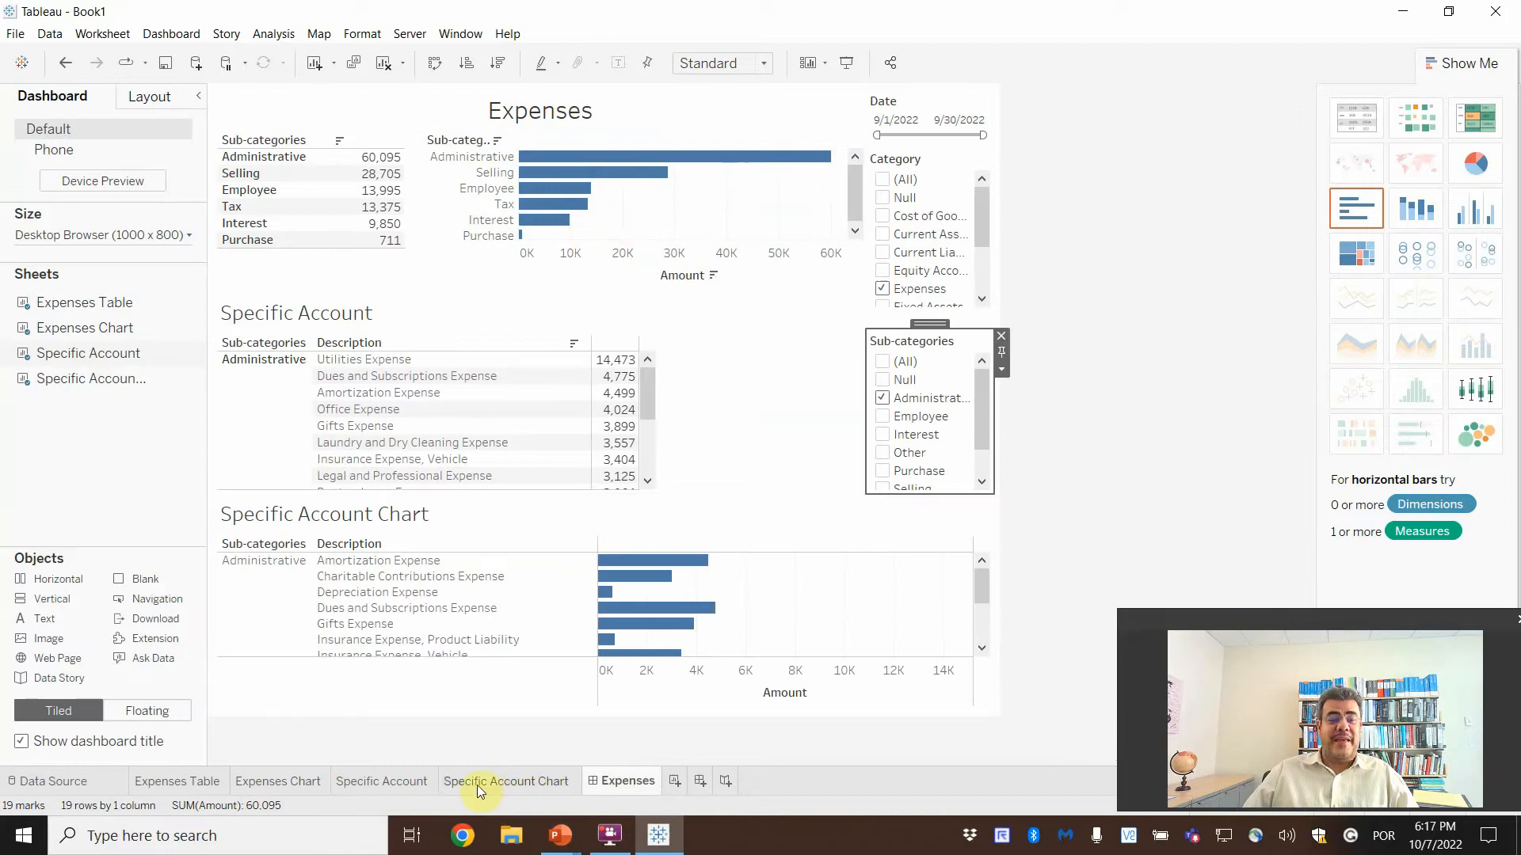
mouse_move(607, 586)
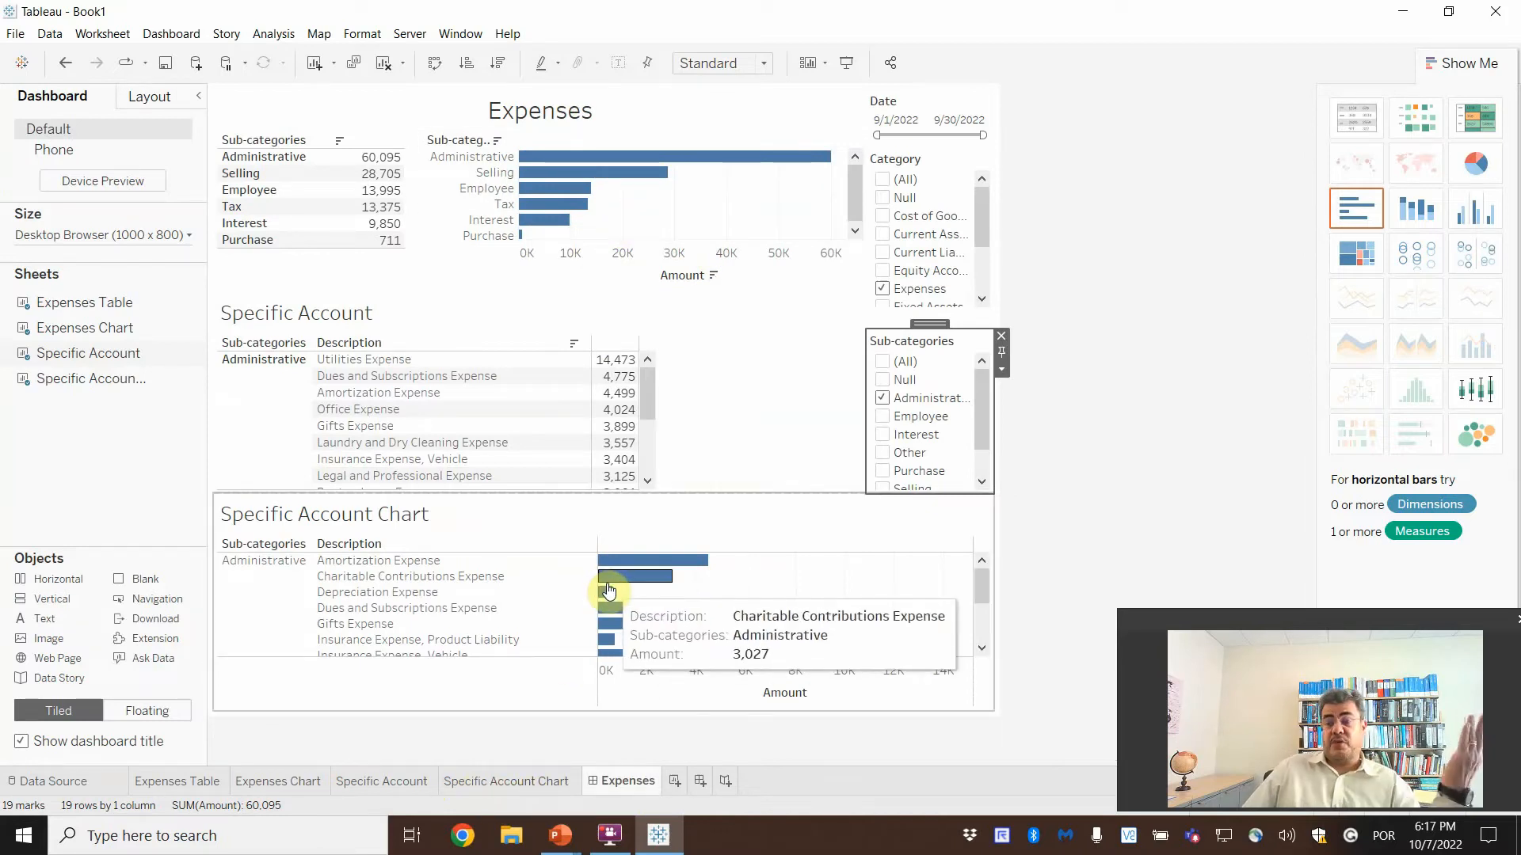
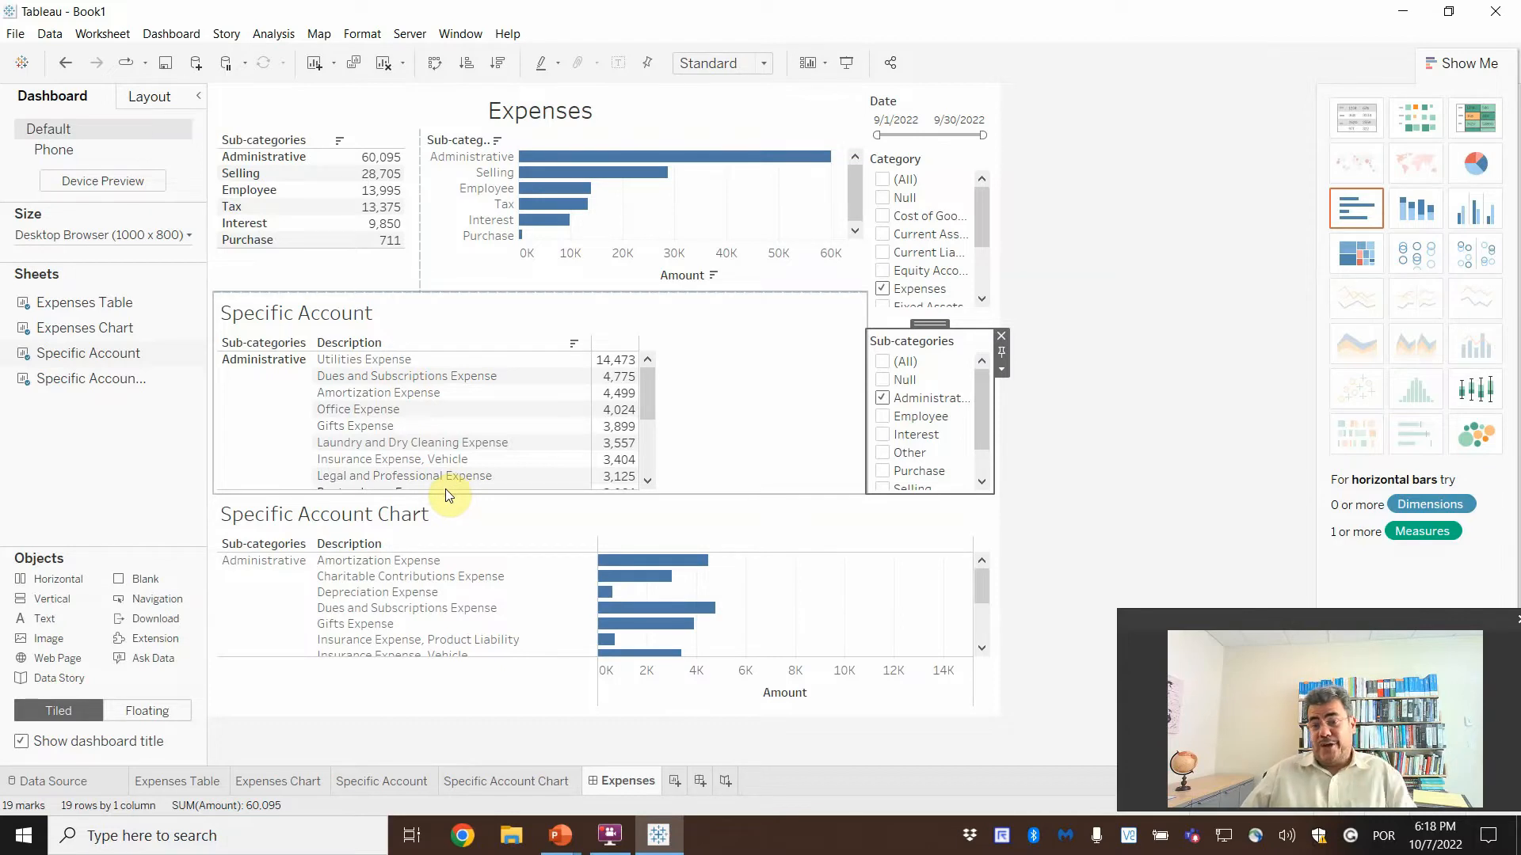
Sort the Specific Account Chart sheet's descriptions in descending order of amount and return to the Expenses dashboard
left_click(497, 787)
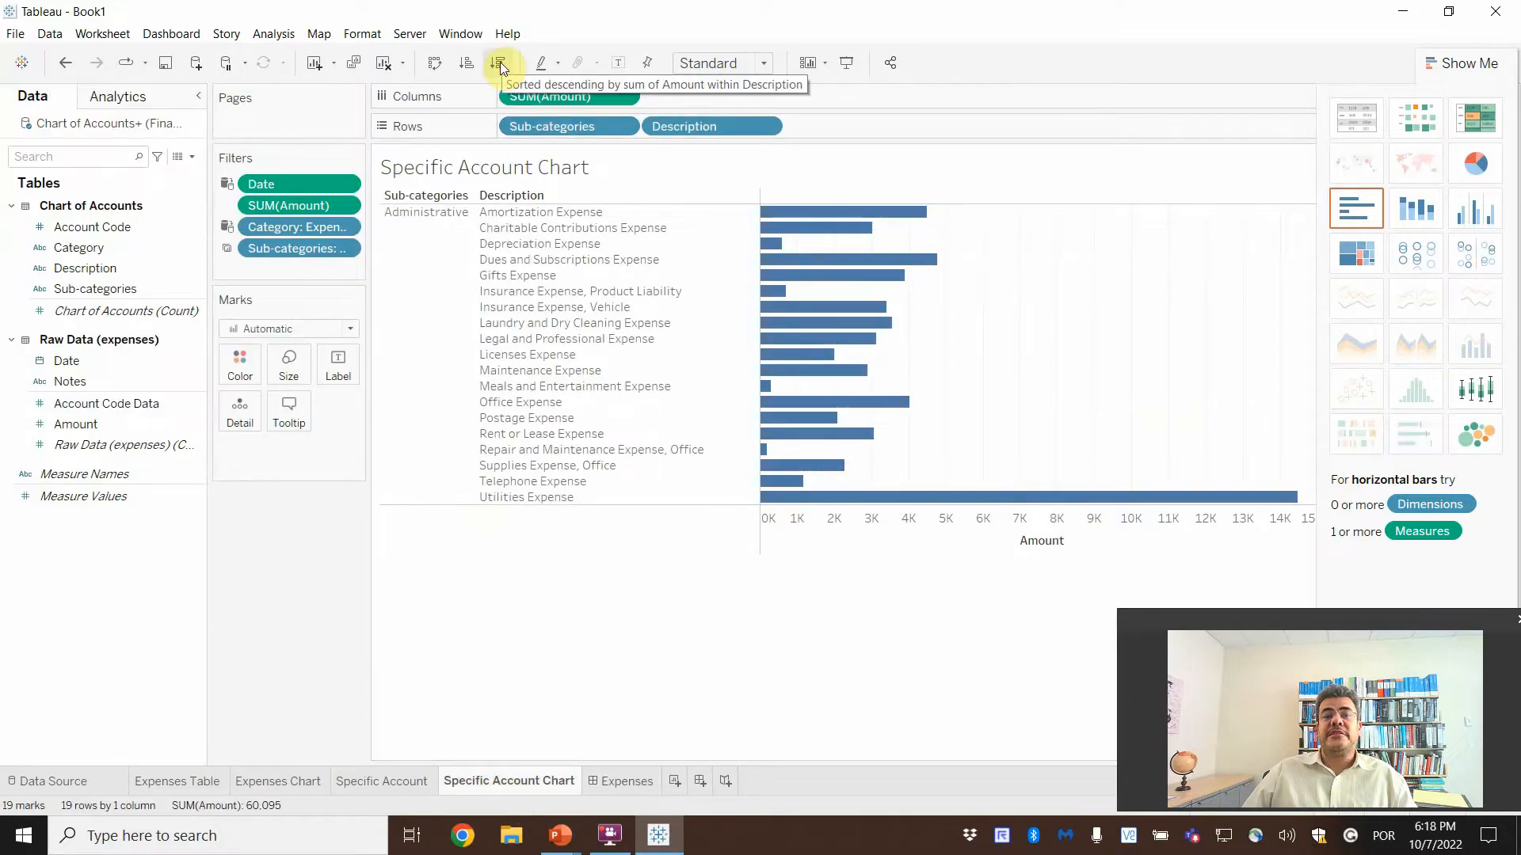
left_click(468, 62)
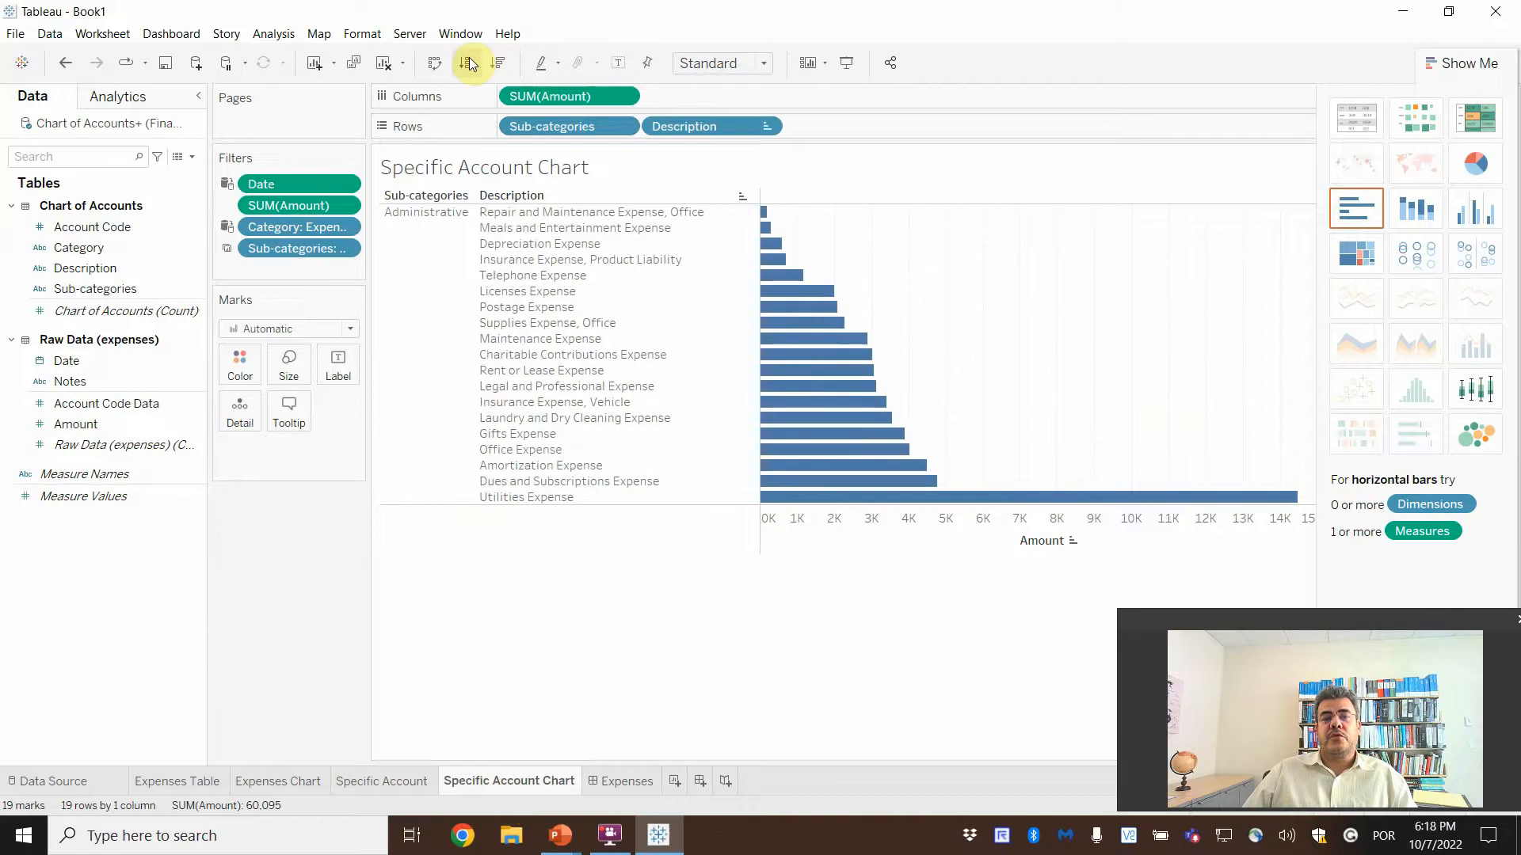
left_click(497, 63)
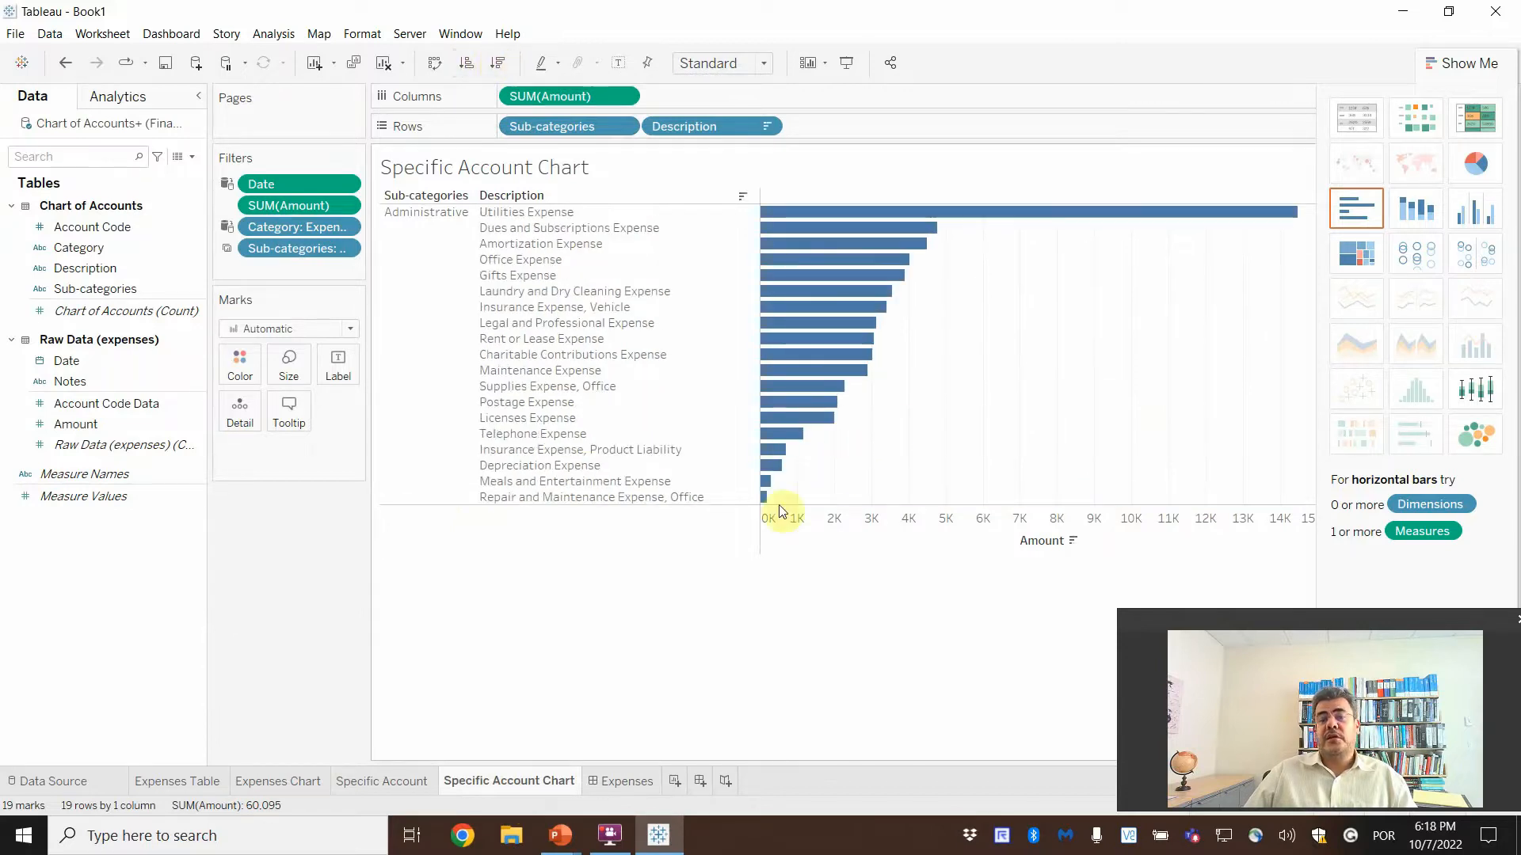
left_click(624, 781)
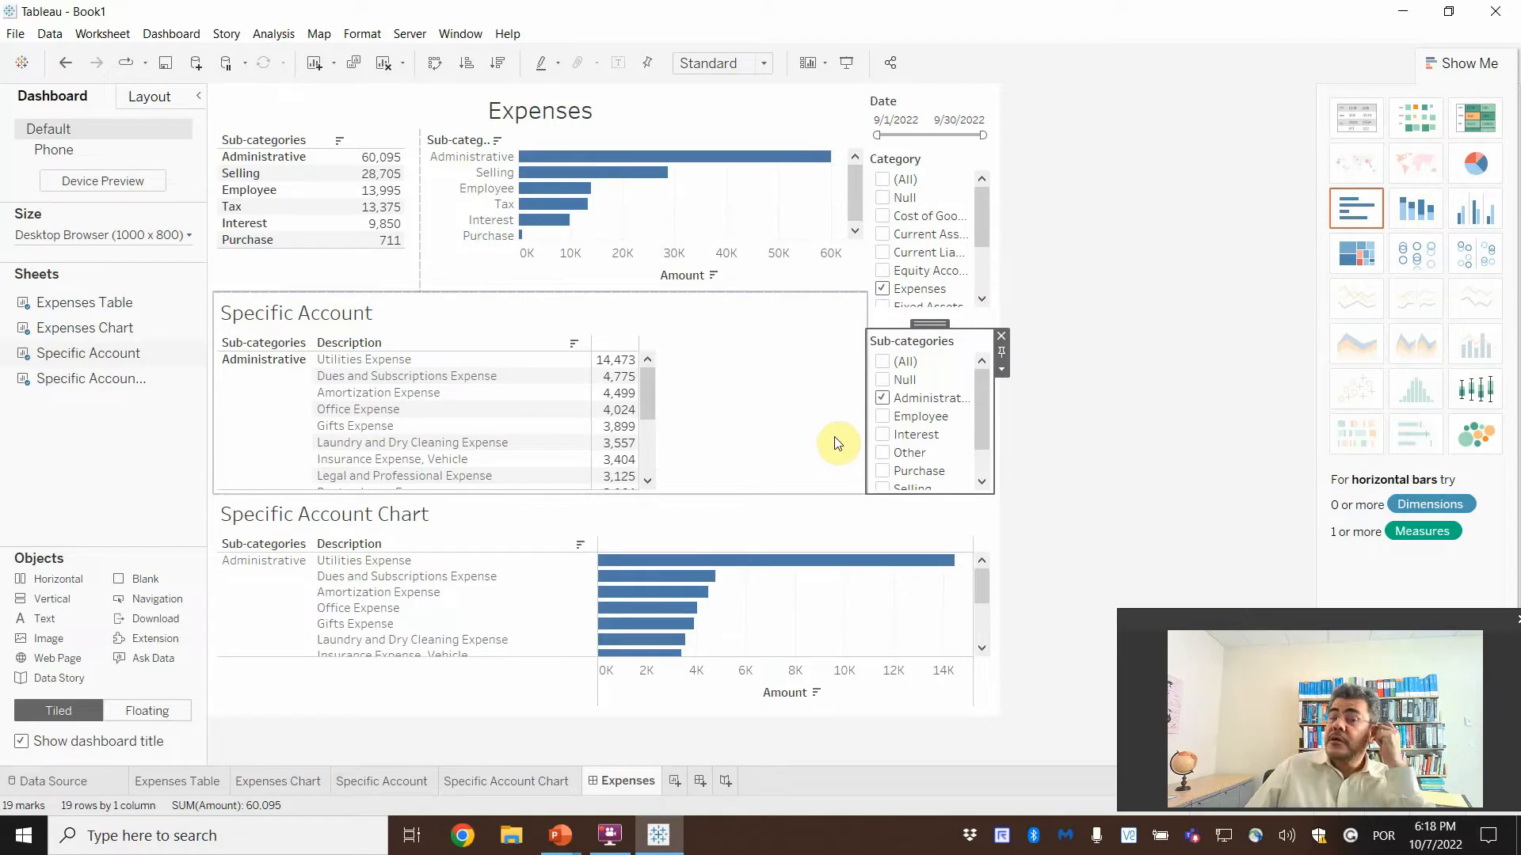
Filter the specific account table and chart to the Selling sub-category only, and look over the chart
left_click(883, 398)
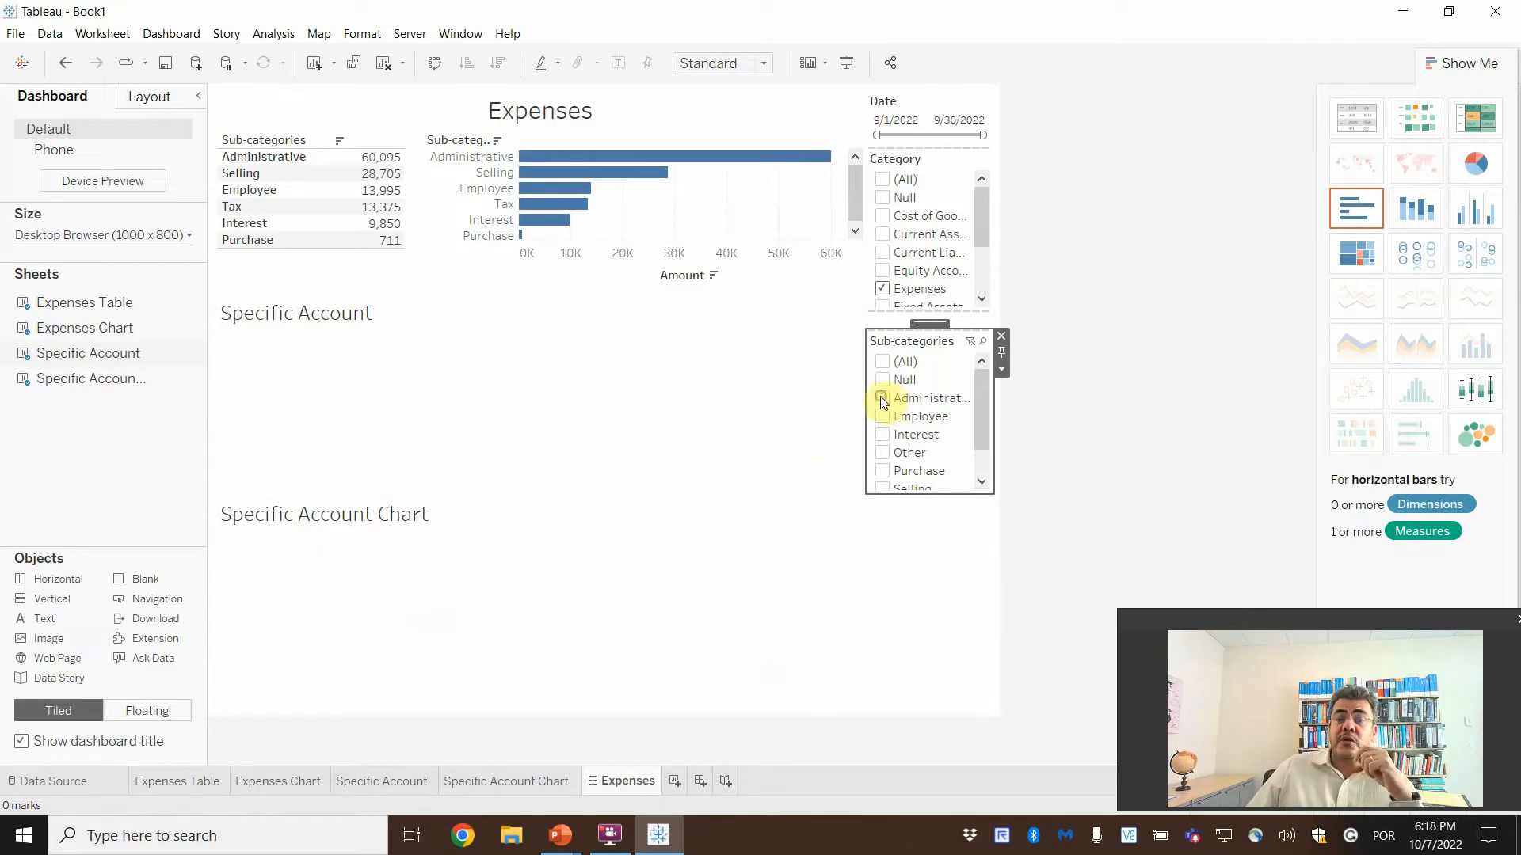
left_click(883, 487)
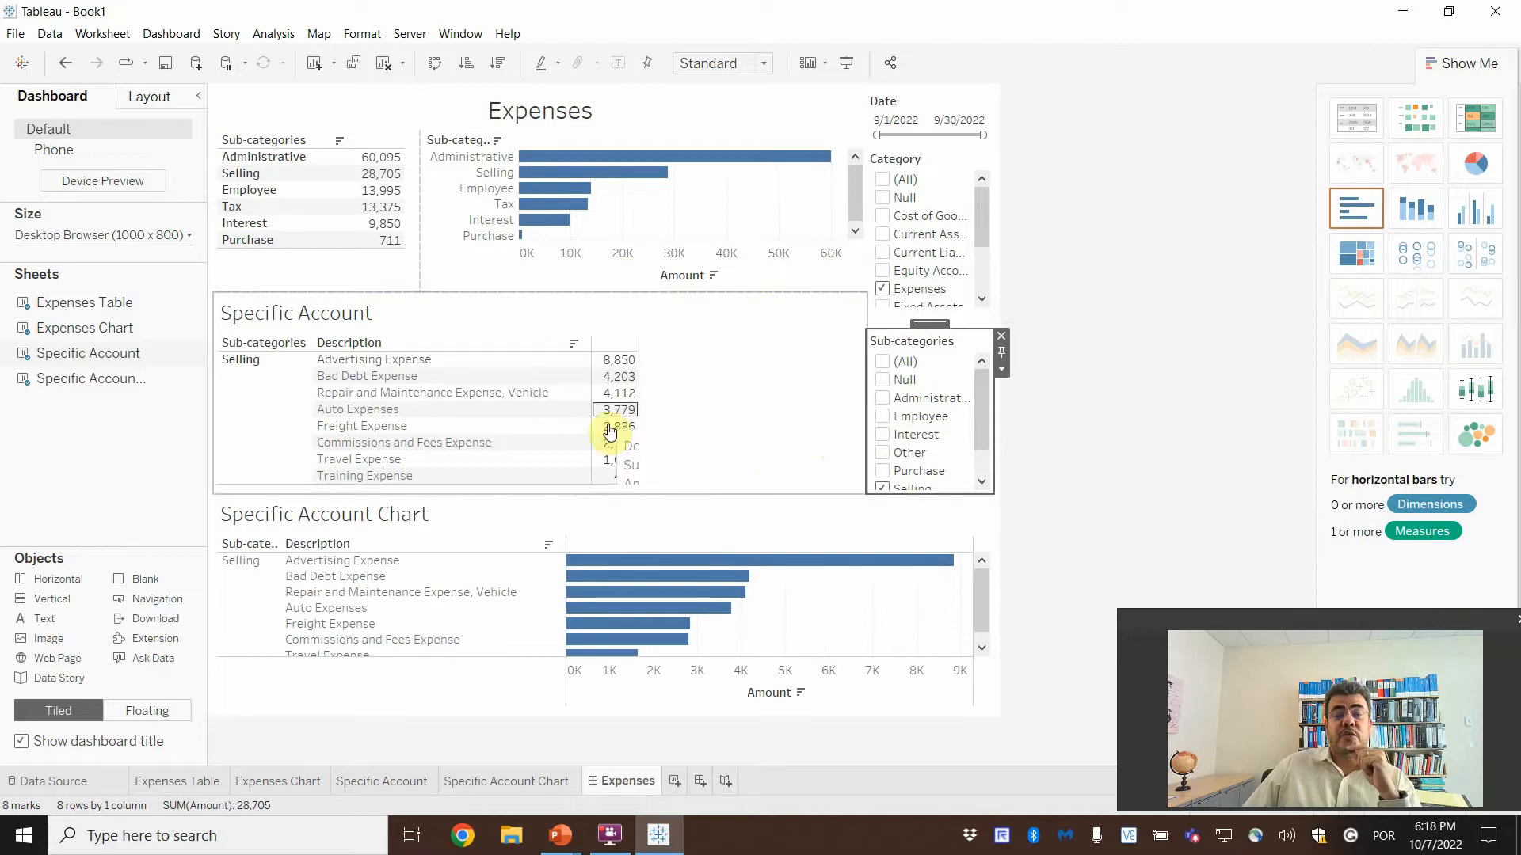
mouse_move(980, 607)
left_mouse_down()
mouse_move(985, 623)
mouse_move(987, 582)
left_mouse_up()
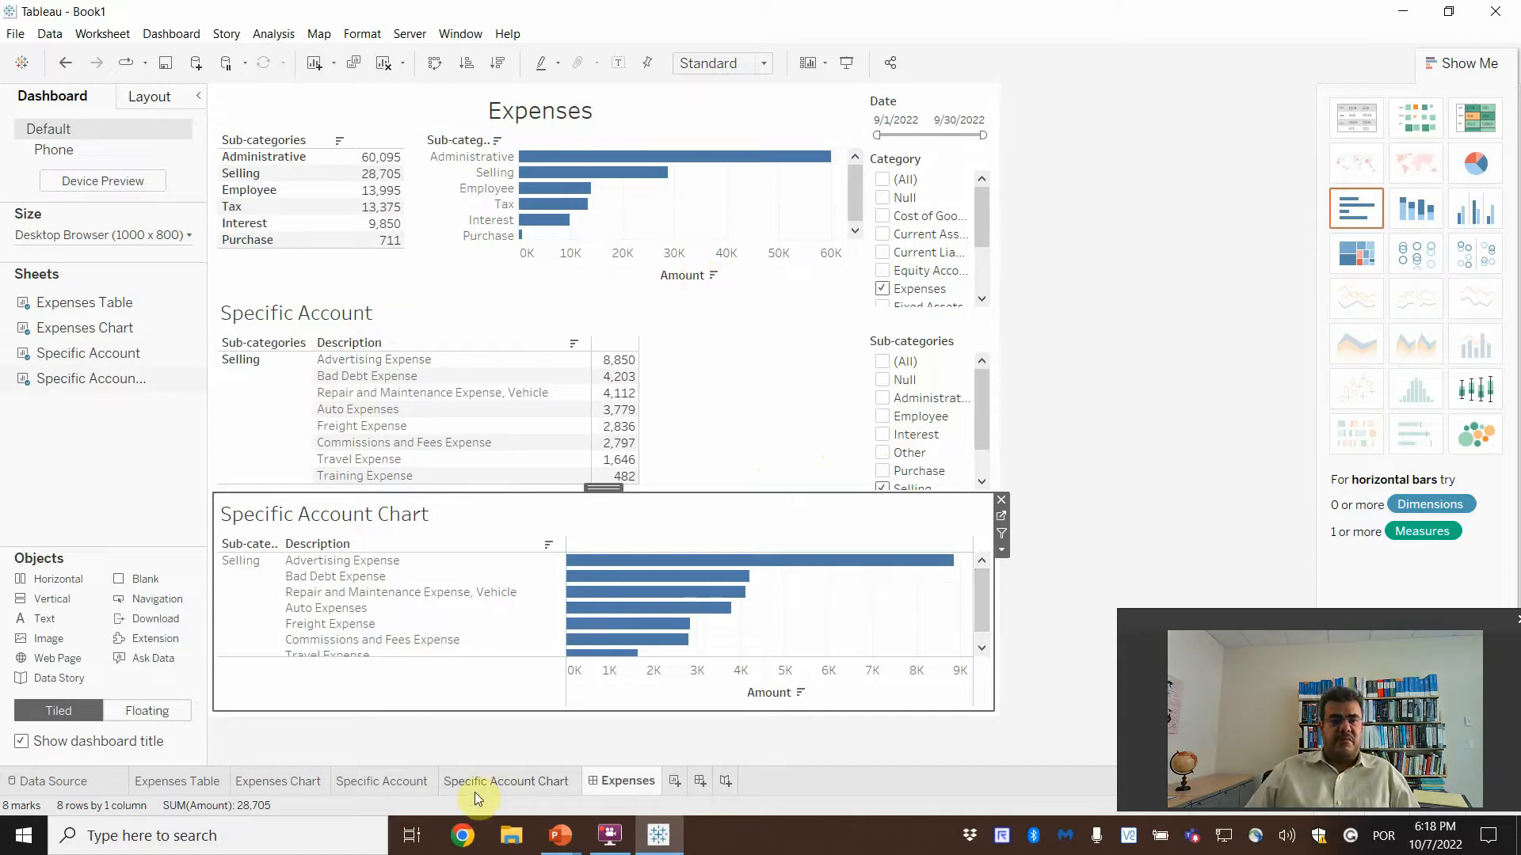
Clear the Amount axis title from the Expenses Chart sheet
left_click(301, 781)
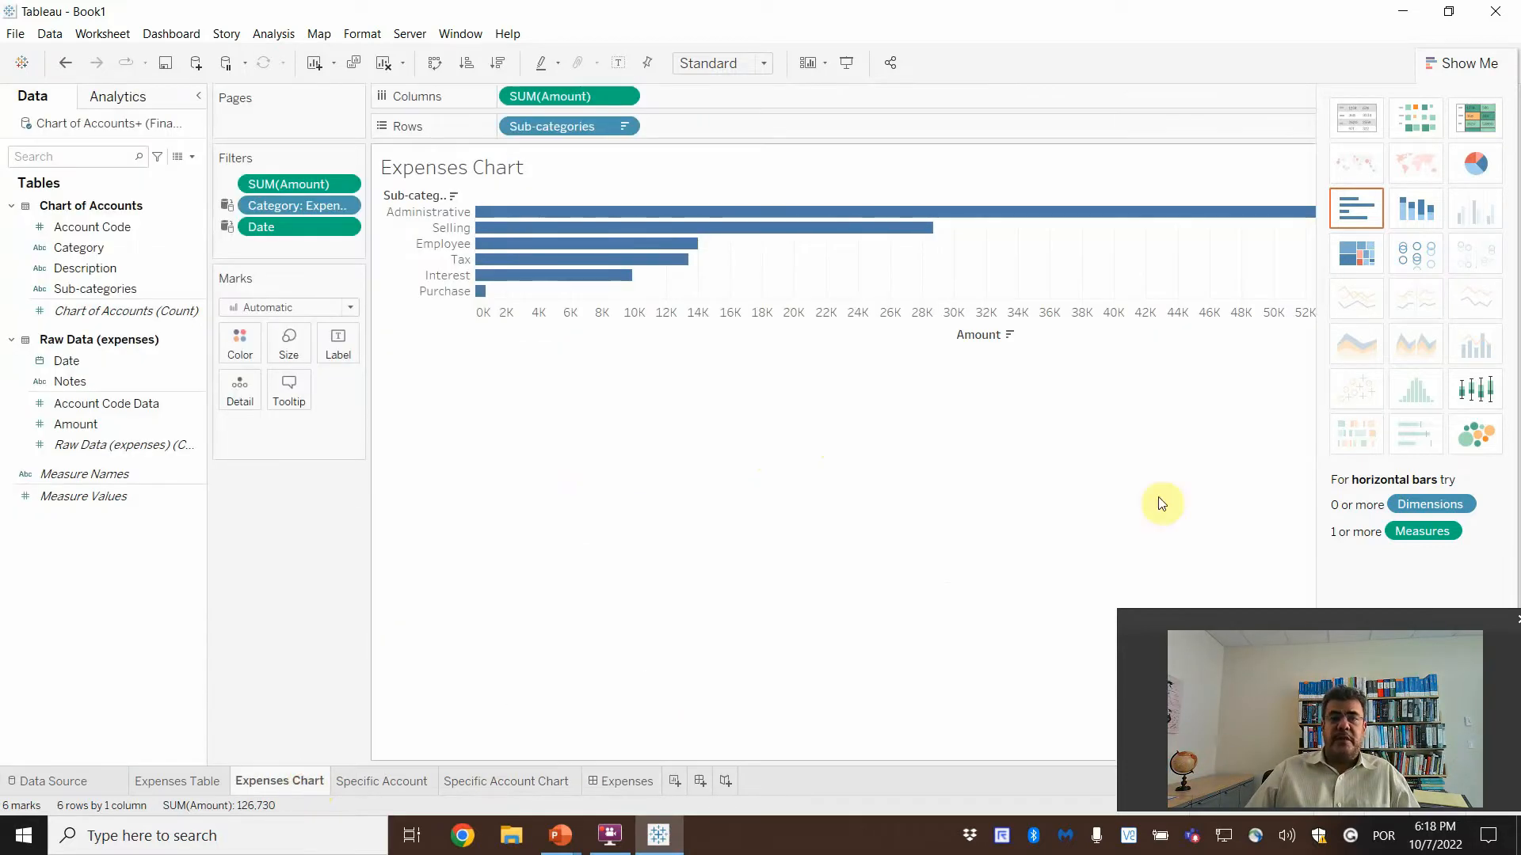
double_click(983, 334)
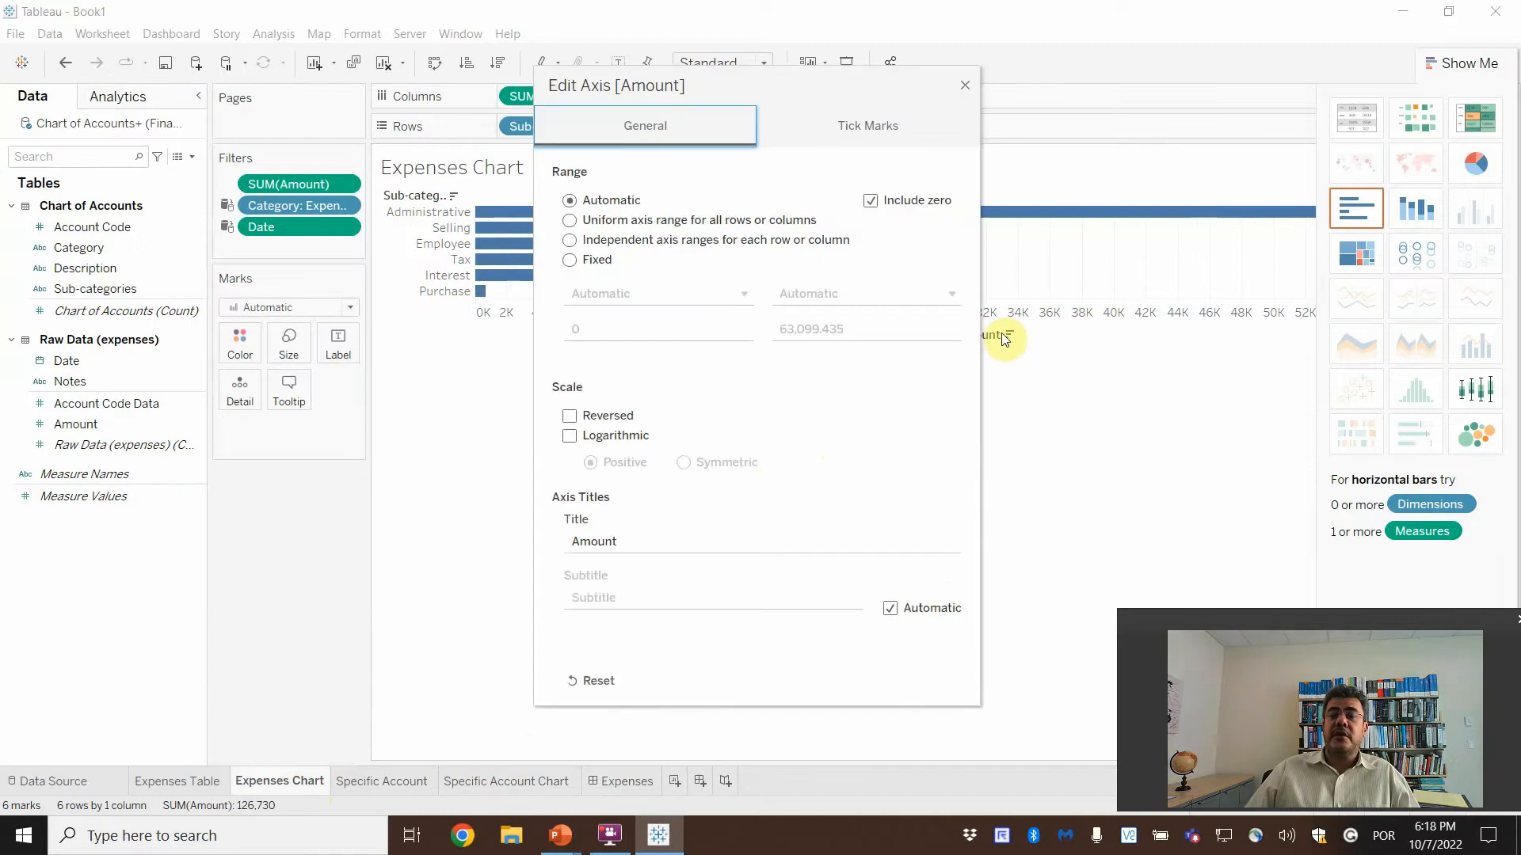
left_click(625, 539)
key("Home")
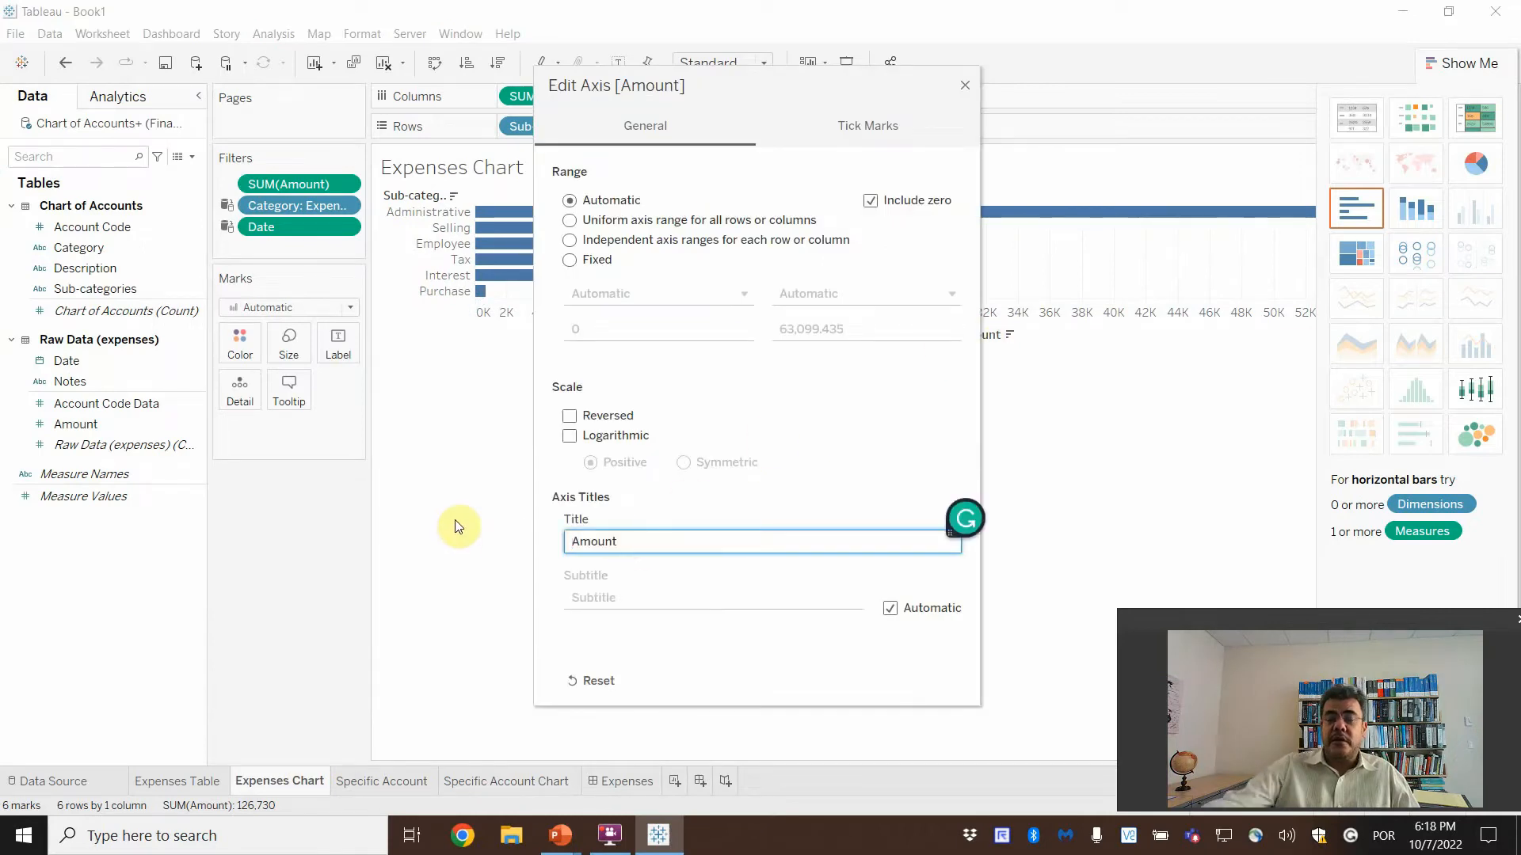
key("Delete")
key("Delete")
key("Delete")
key("Delete")
key("Delete")
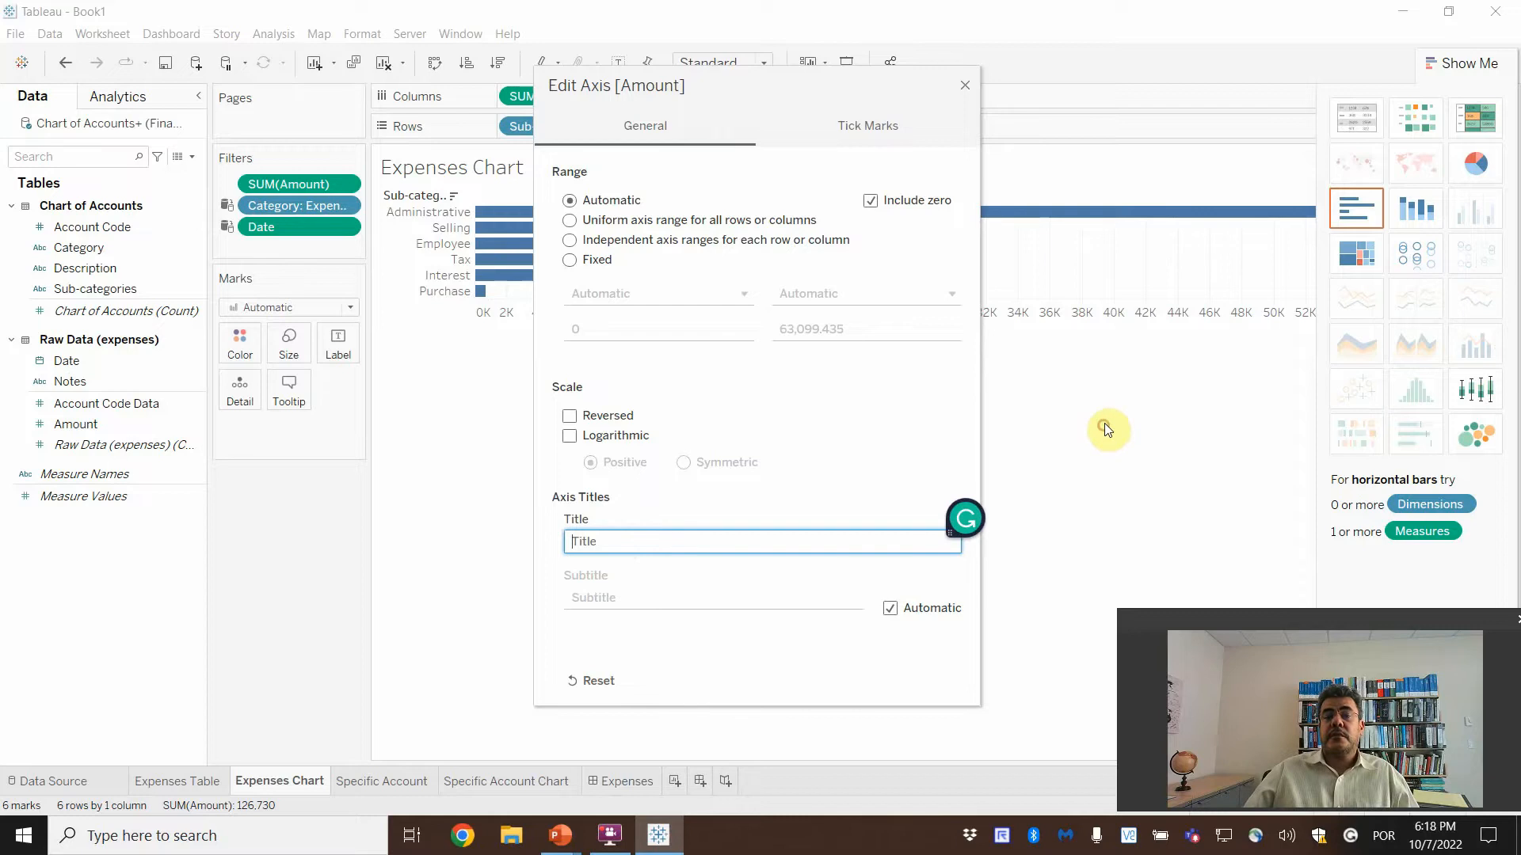
left_click(965, 86)
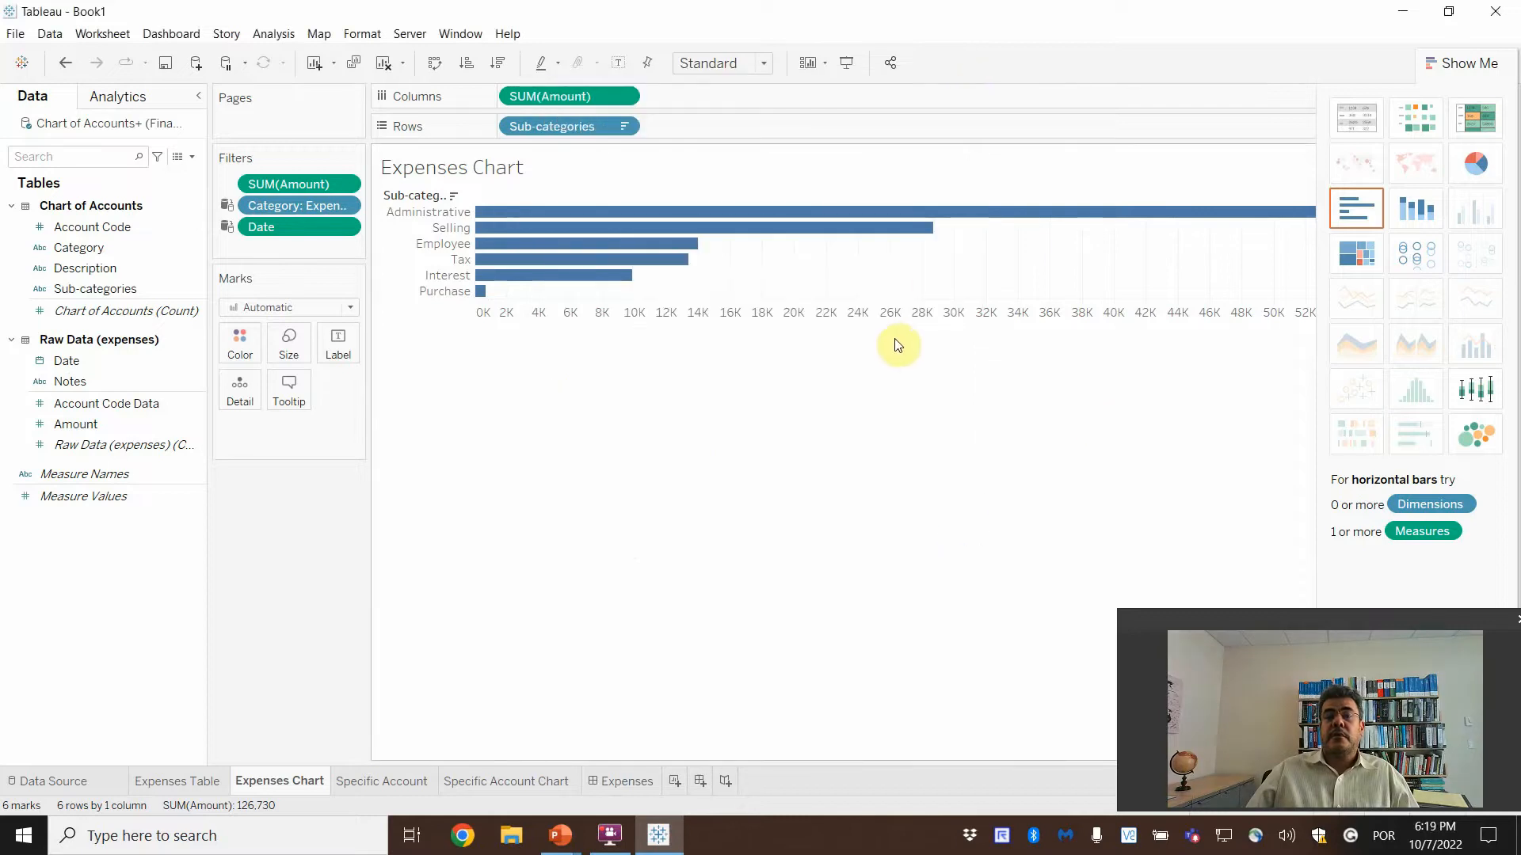
Return to the Expenses dashboard and raise the upper edge of the Specific Account table slightly
left_click(598, 784)
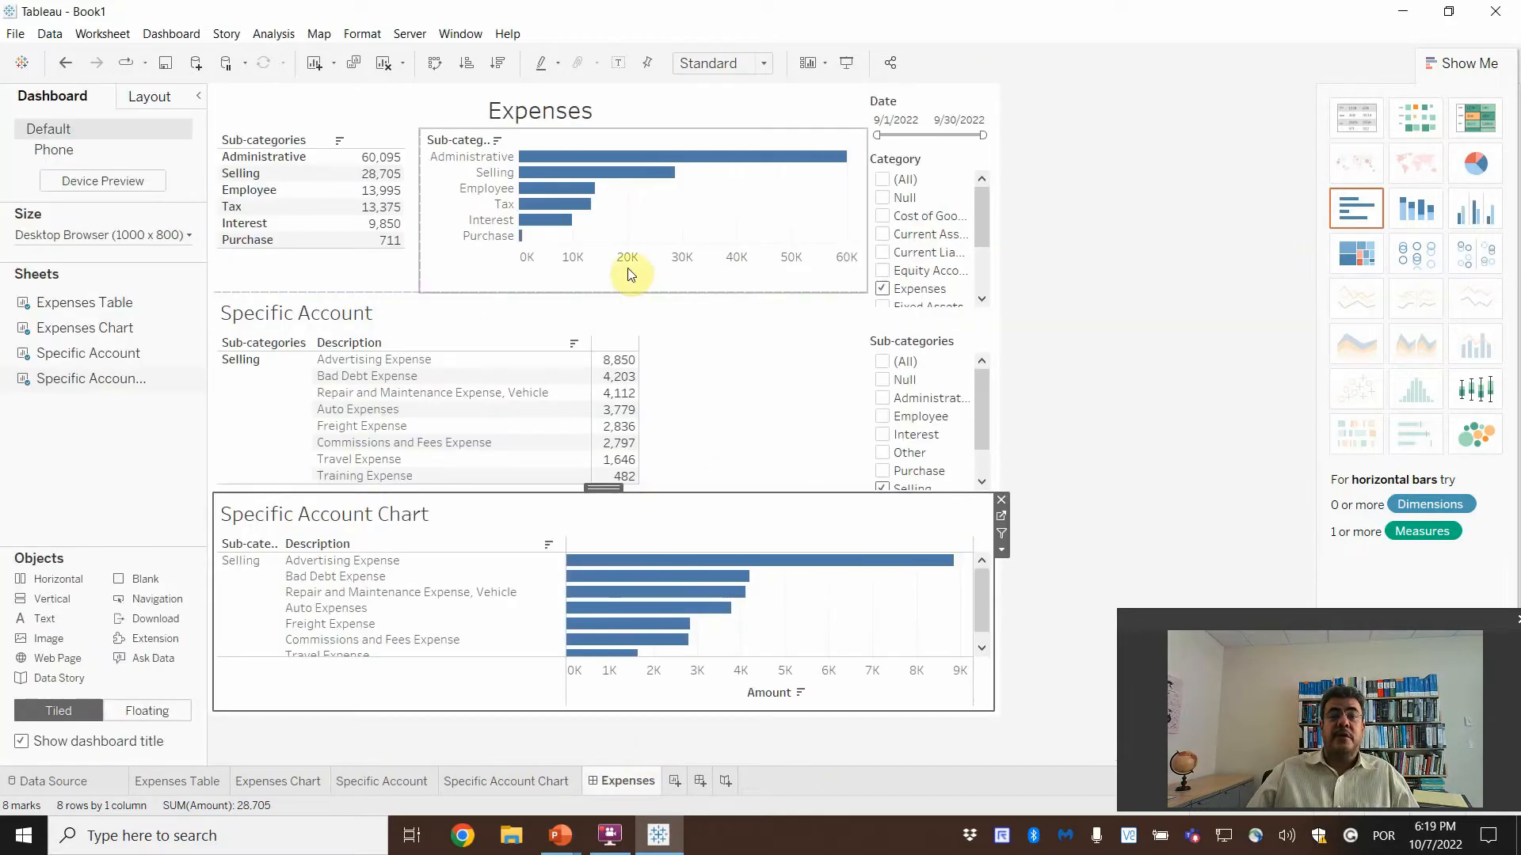
left_click(637, 315)
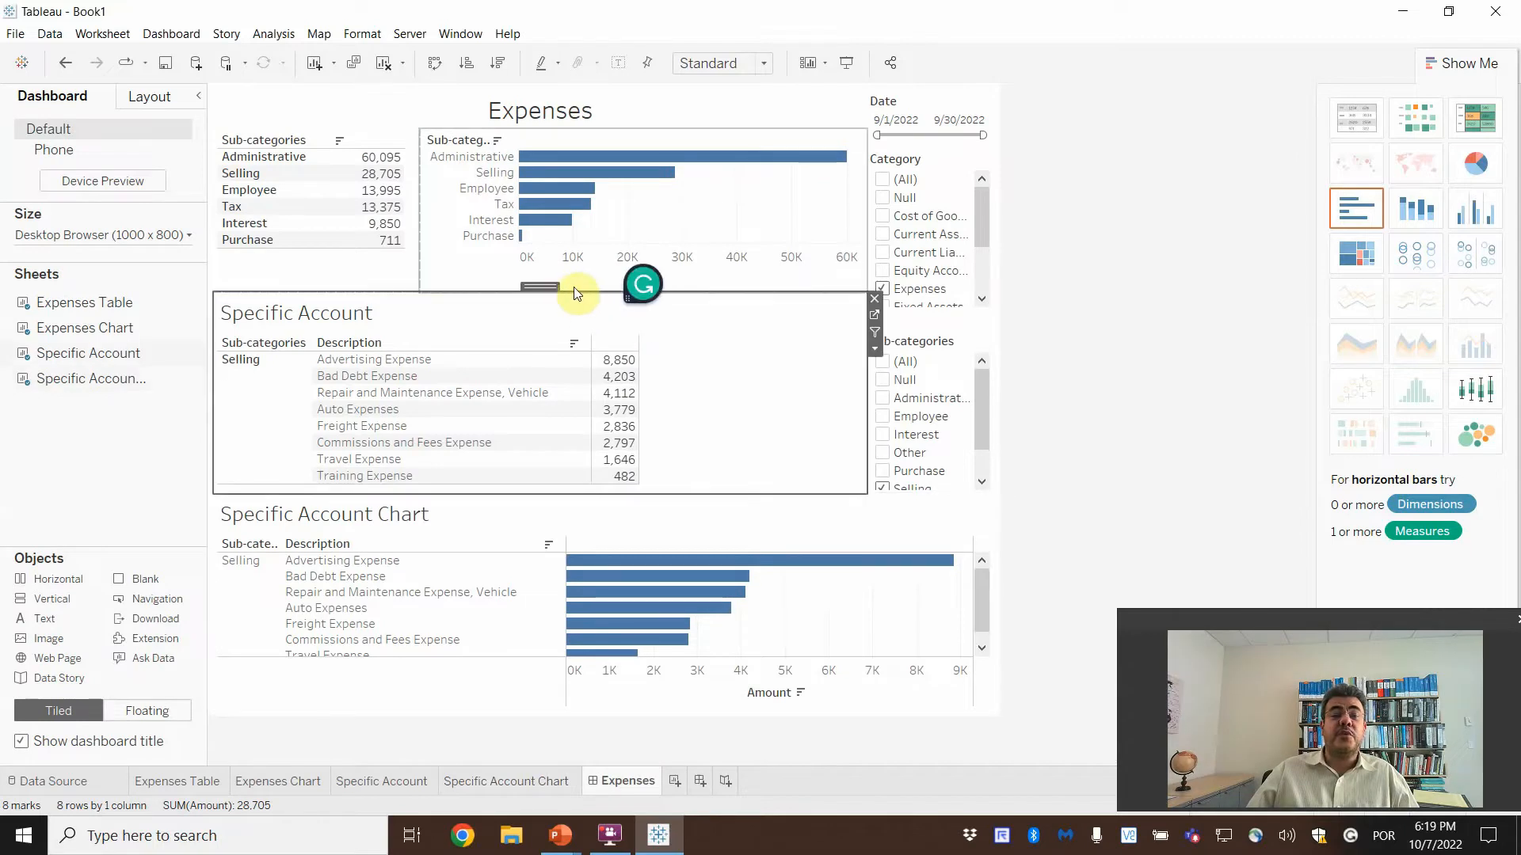
left_click_drag(582, 290, 586, 279)
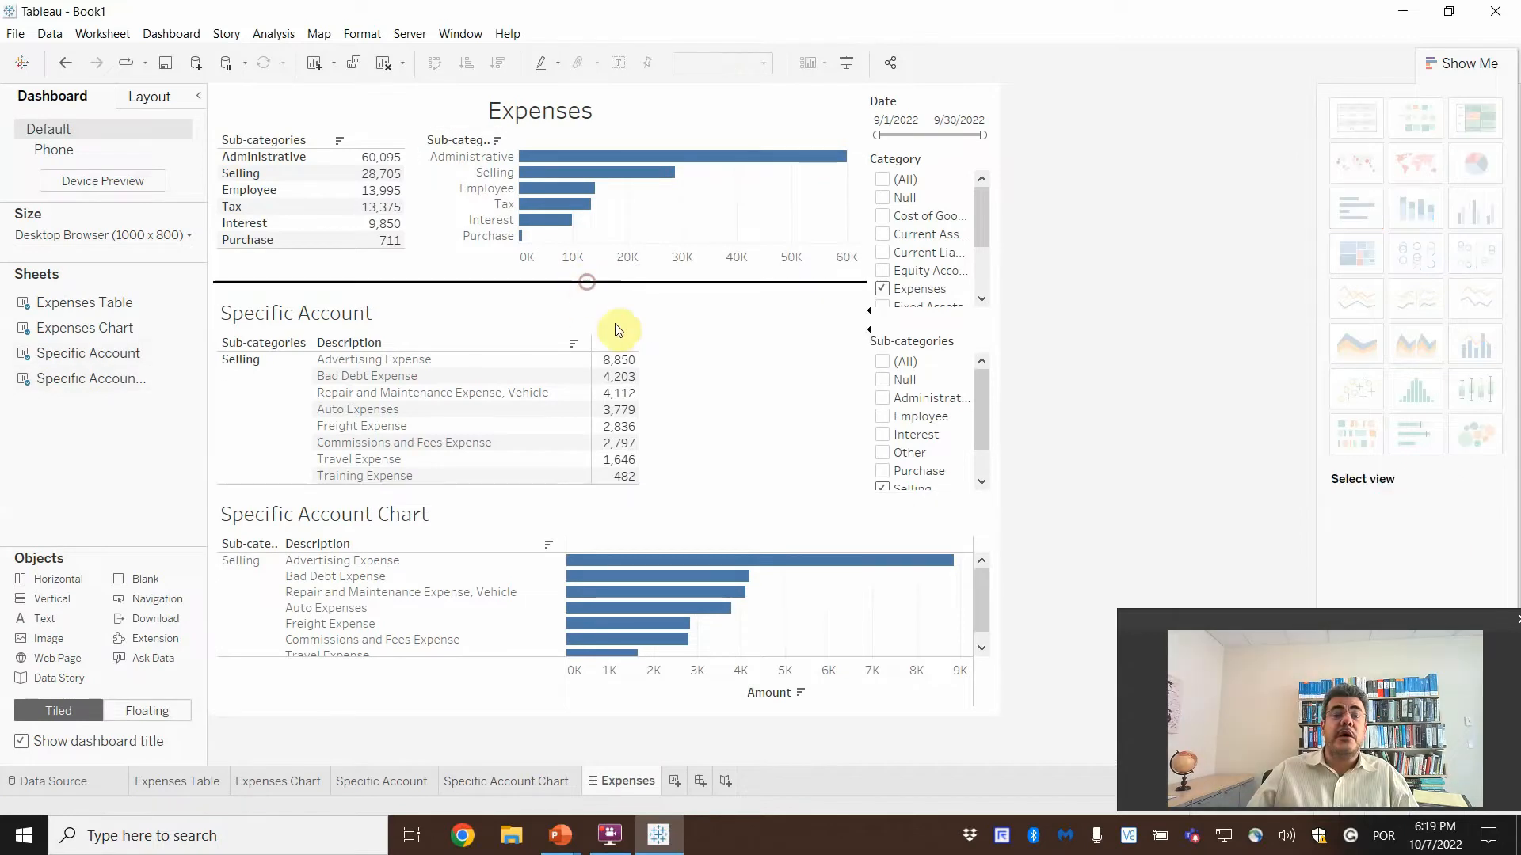
Clear the Amount axis title from the Specific Account Chart sheet and return to the Expenses dashboard
left_click(503, 784)
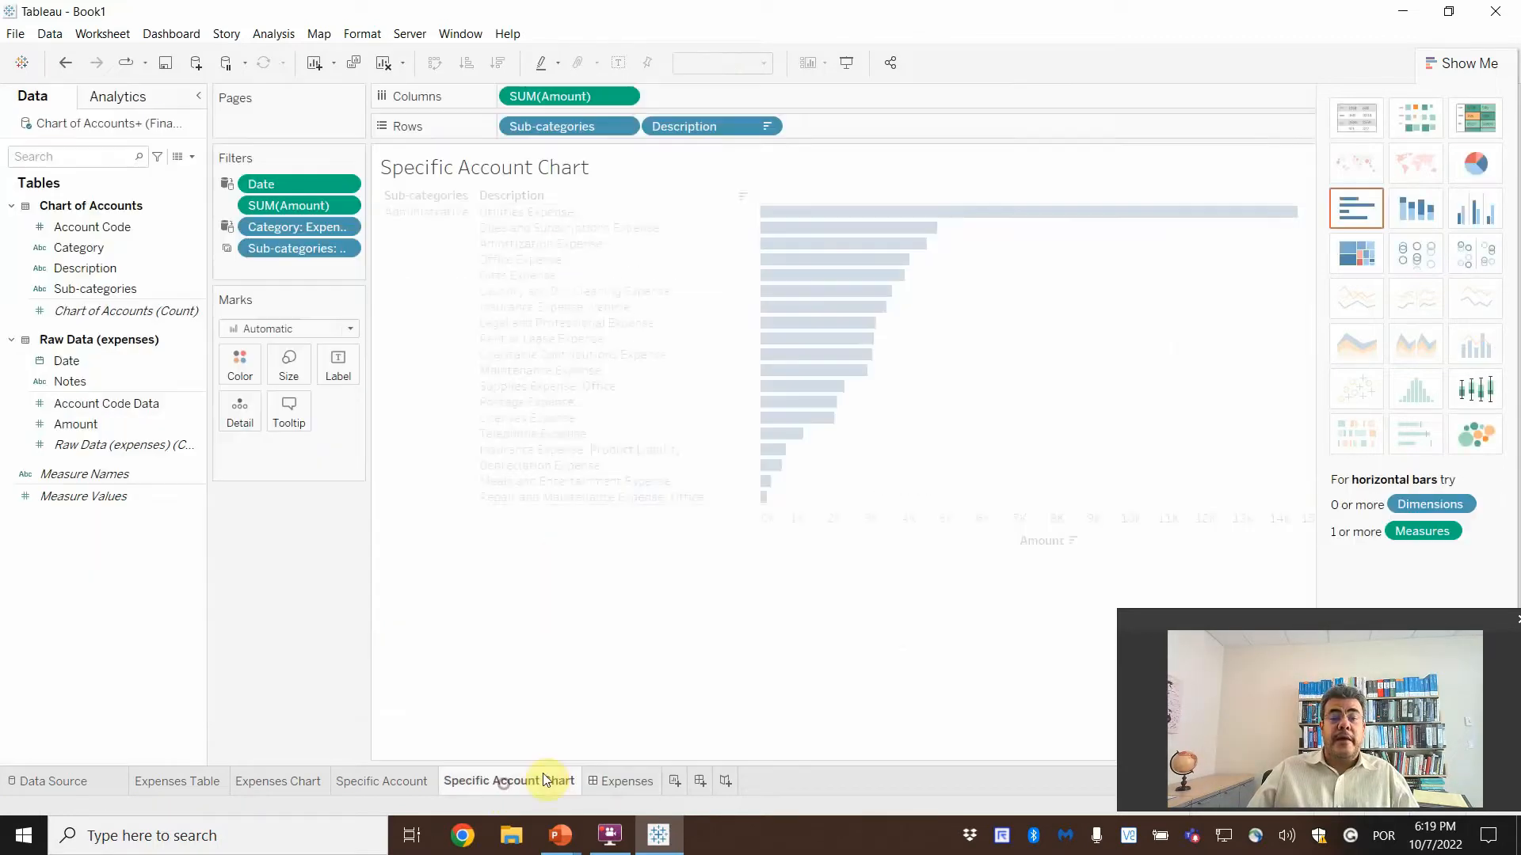
double_click(933, 374)
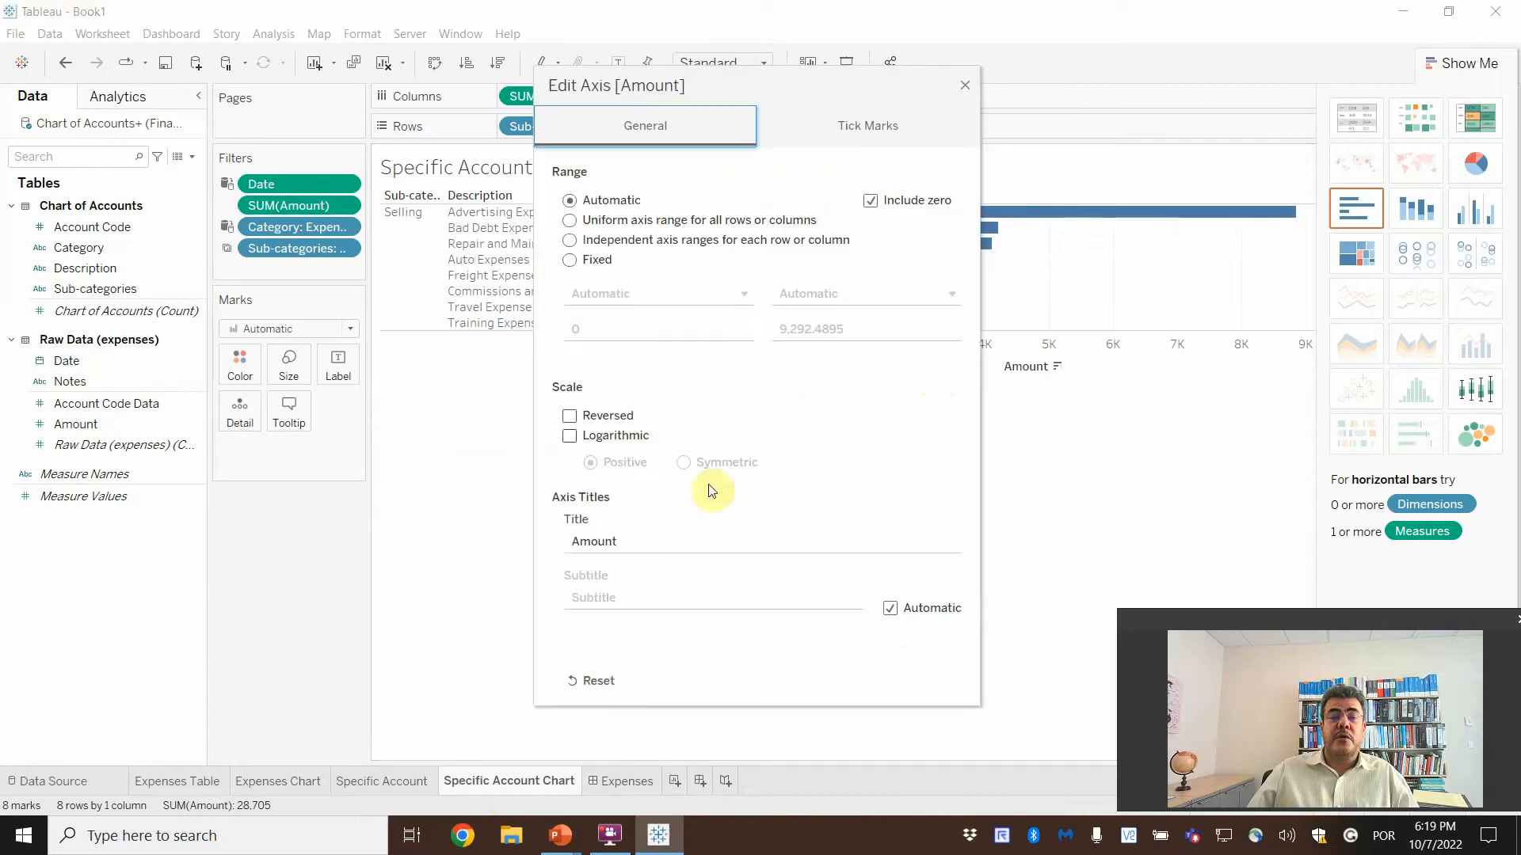
left_click(628, 545)
left_click_drag(631, 543, 484, 532)
key("BackSpace")
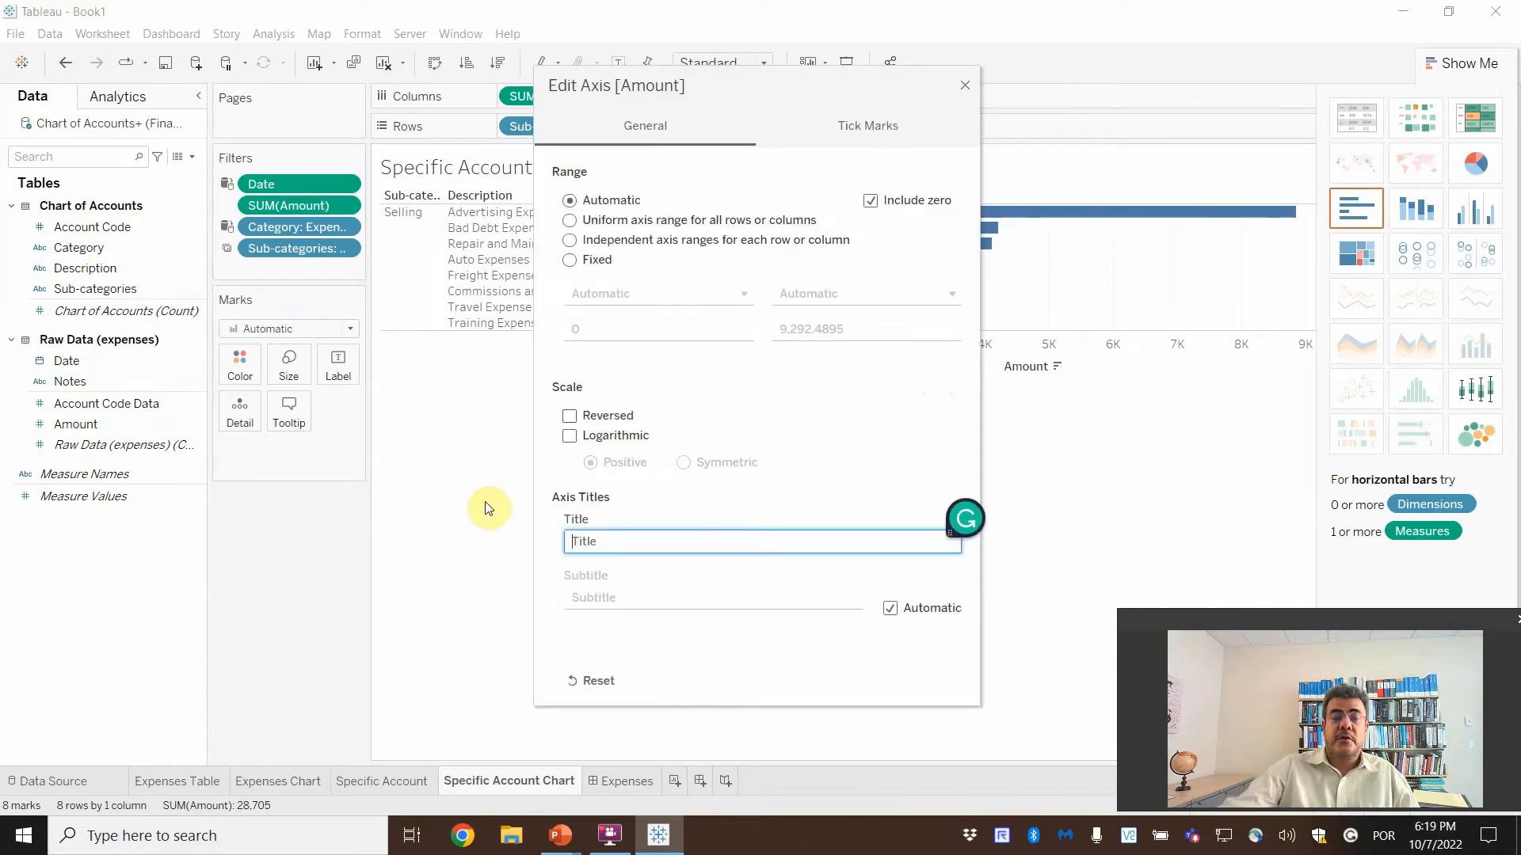
left_click(965, 85)
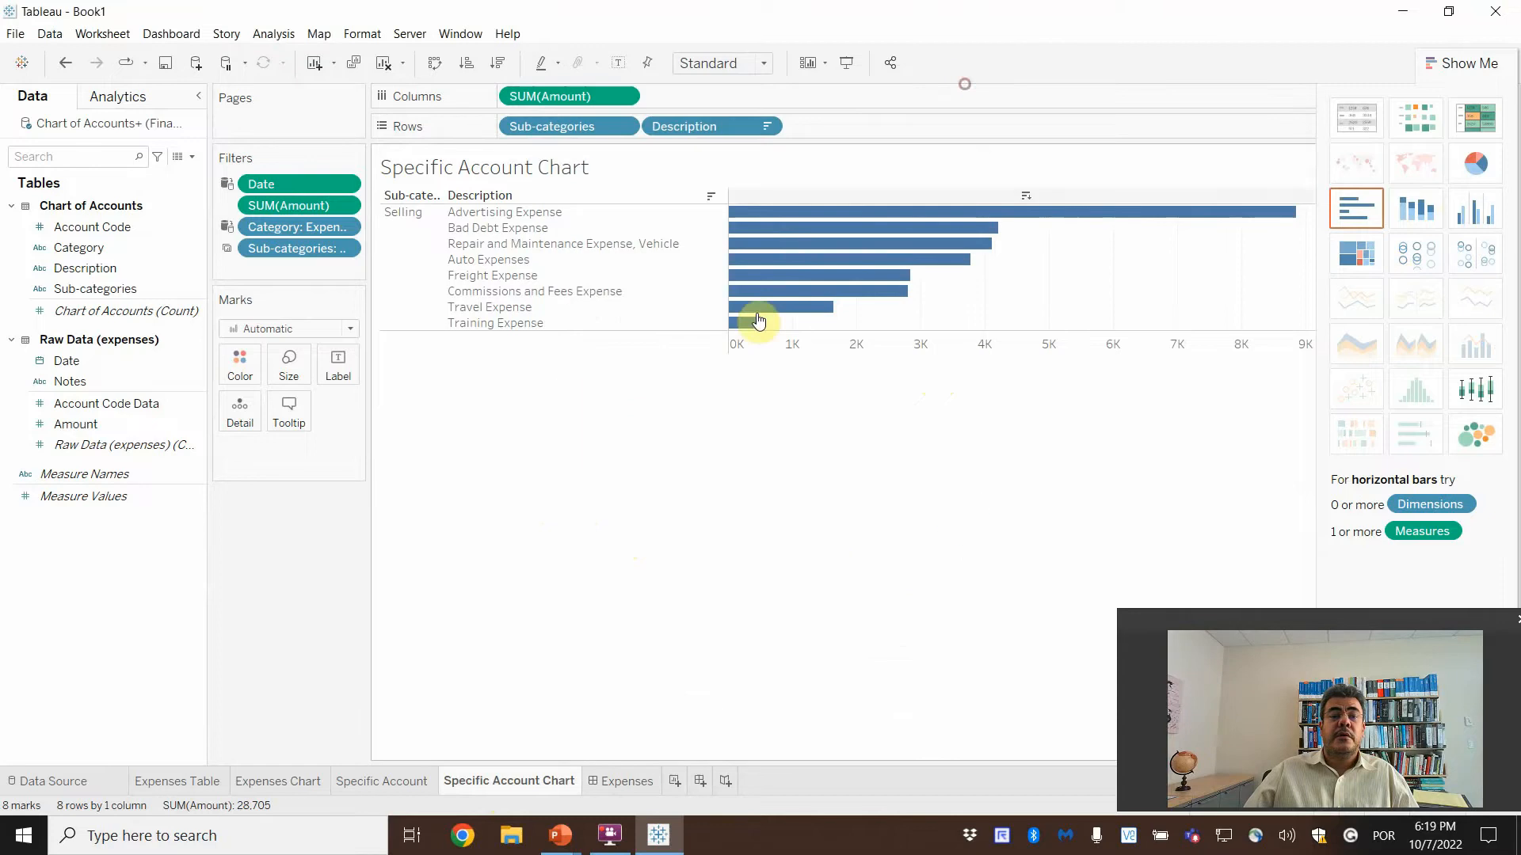
left_click(625, 782)
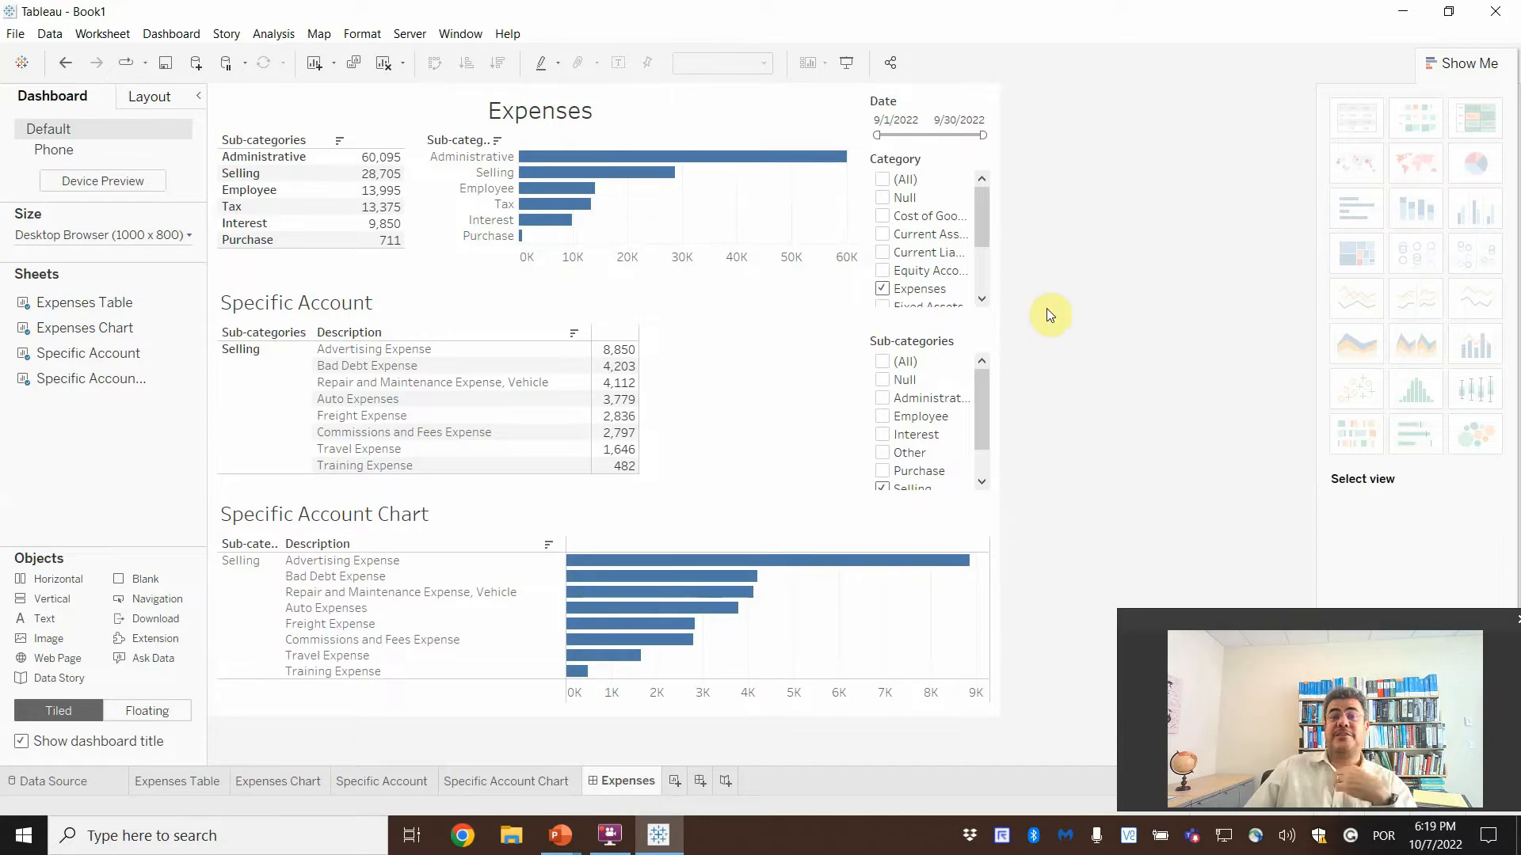
Set the start of the Date filter range to 9/10/2022 and check the sub-category amounts
left_click(900, 120)
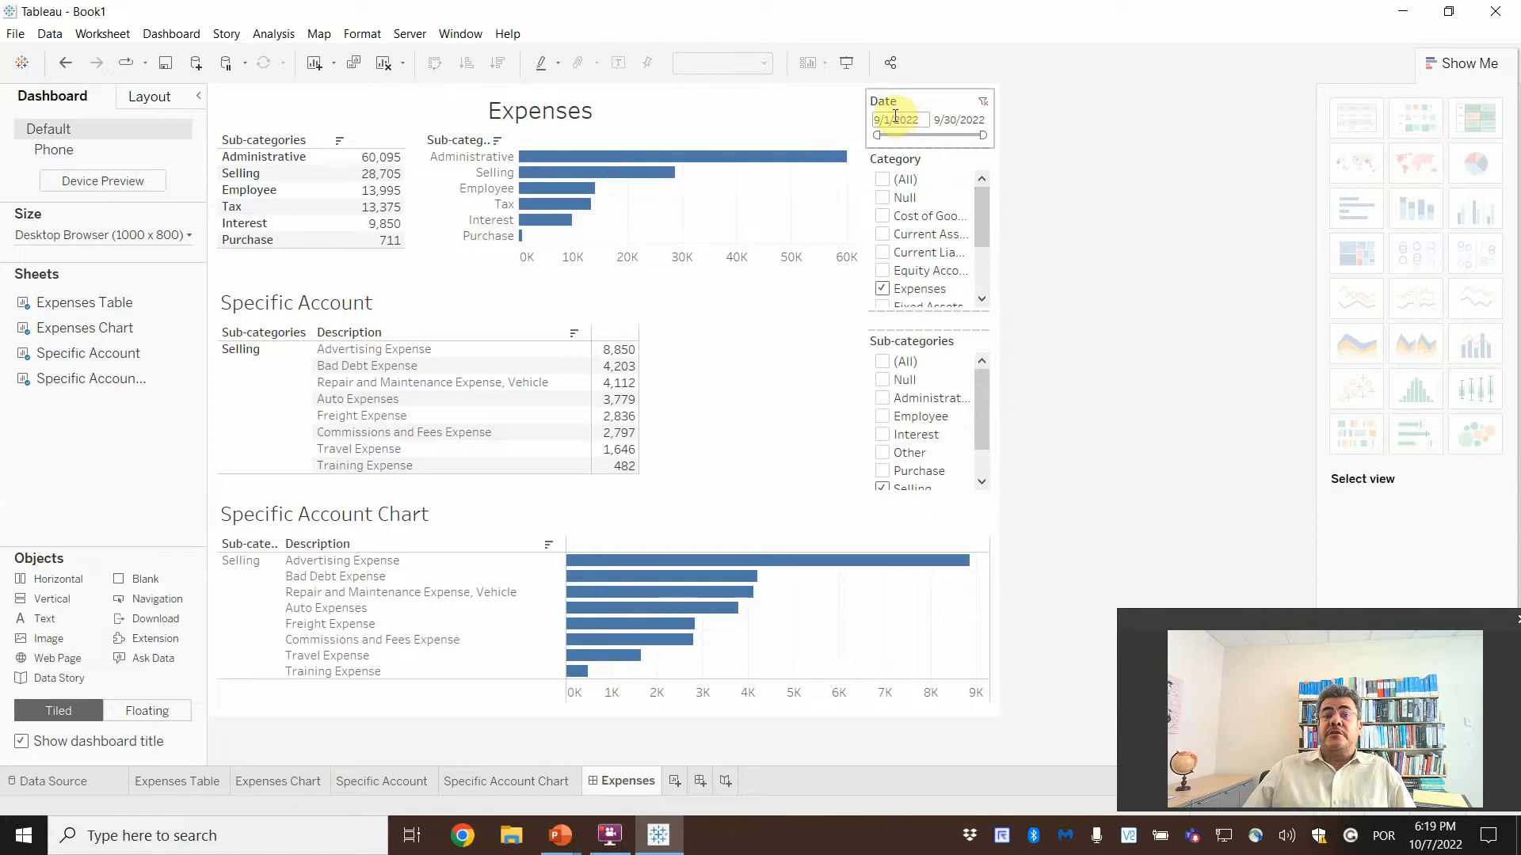
left_click_drag(877, 134, 908, 135)
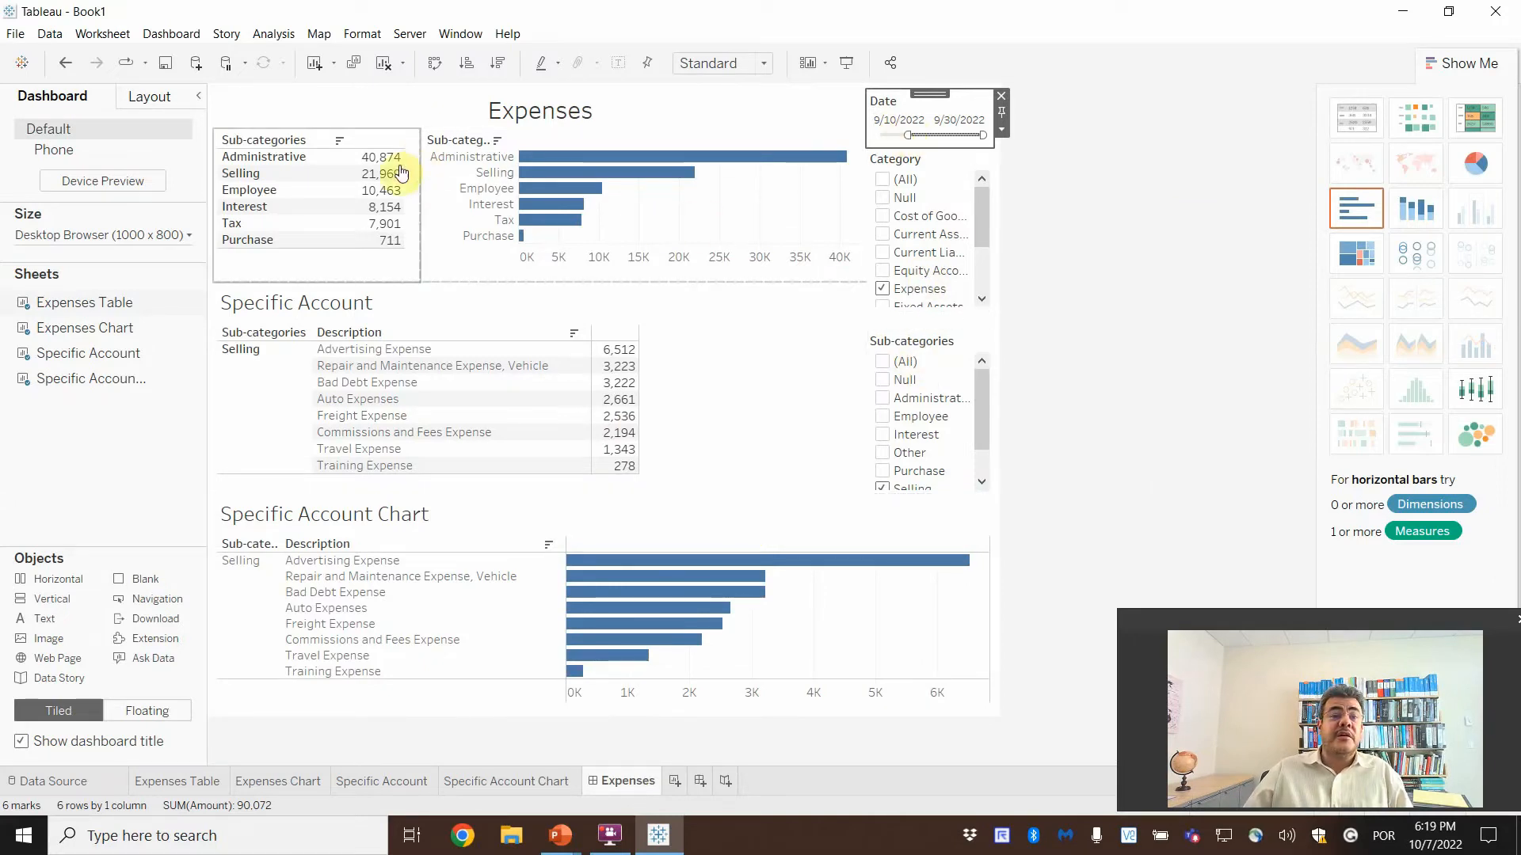
mouse_move(394, 168)
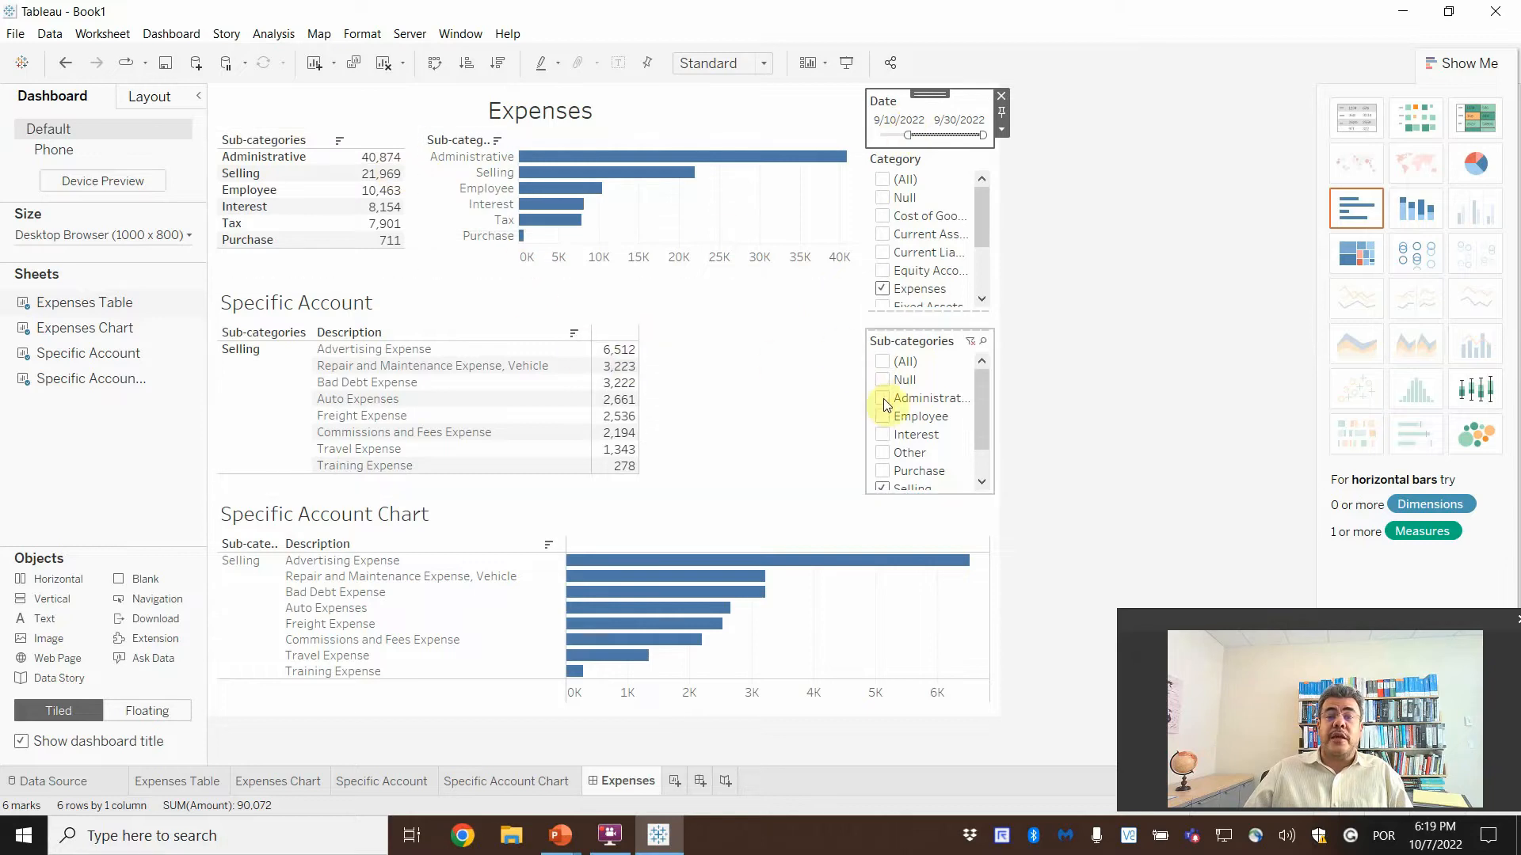
Switch the Sub-categories filter from Selling to Administrative and move the Date filter's start back to 9/1/2022
left_click(883, 488)
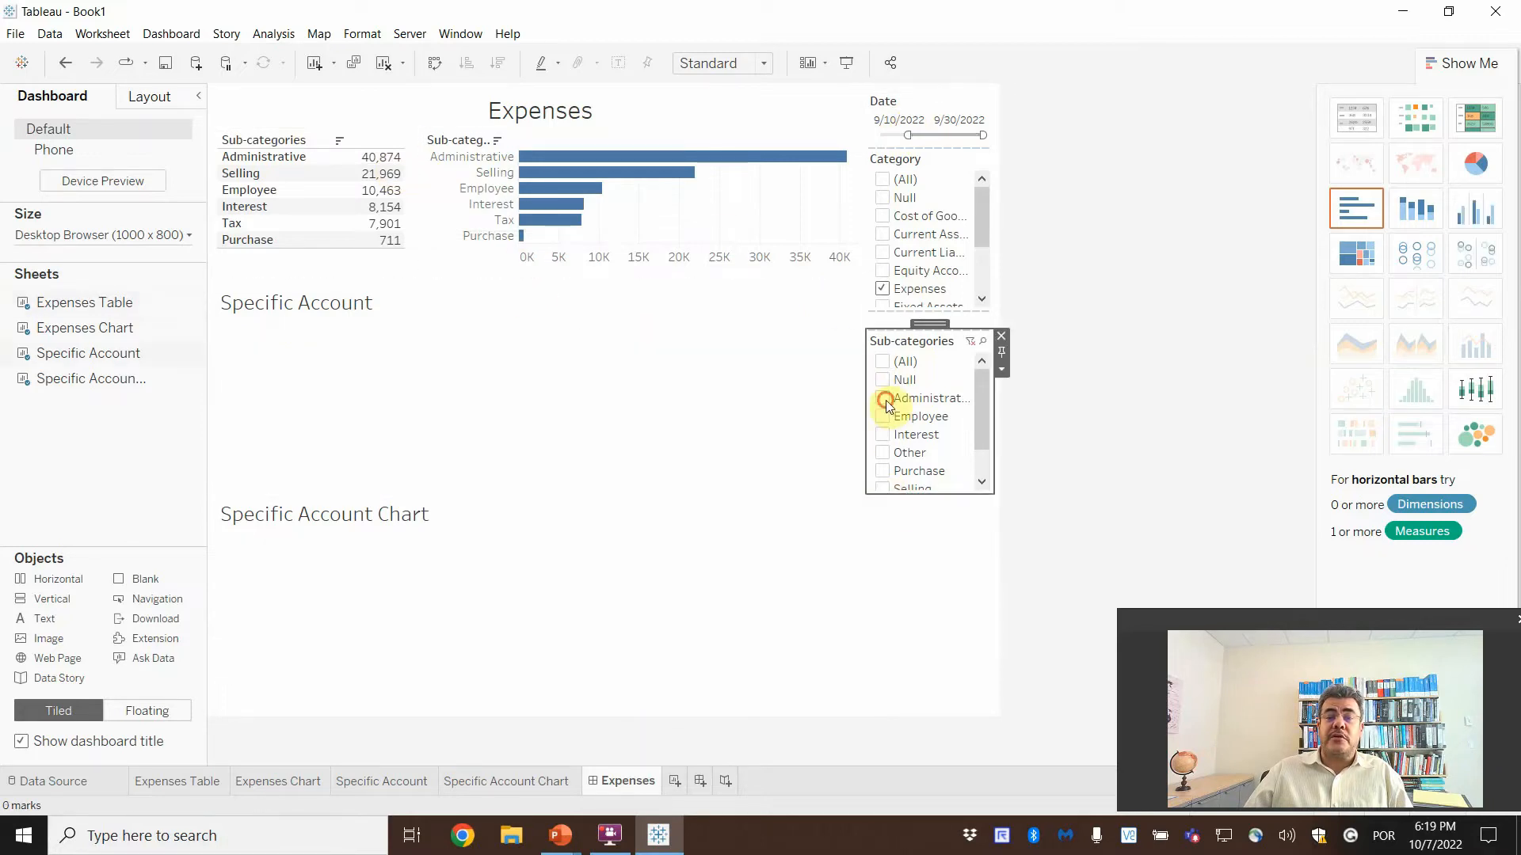
left_click(883, 399)
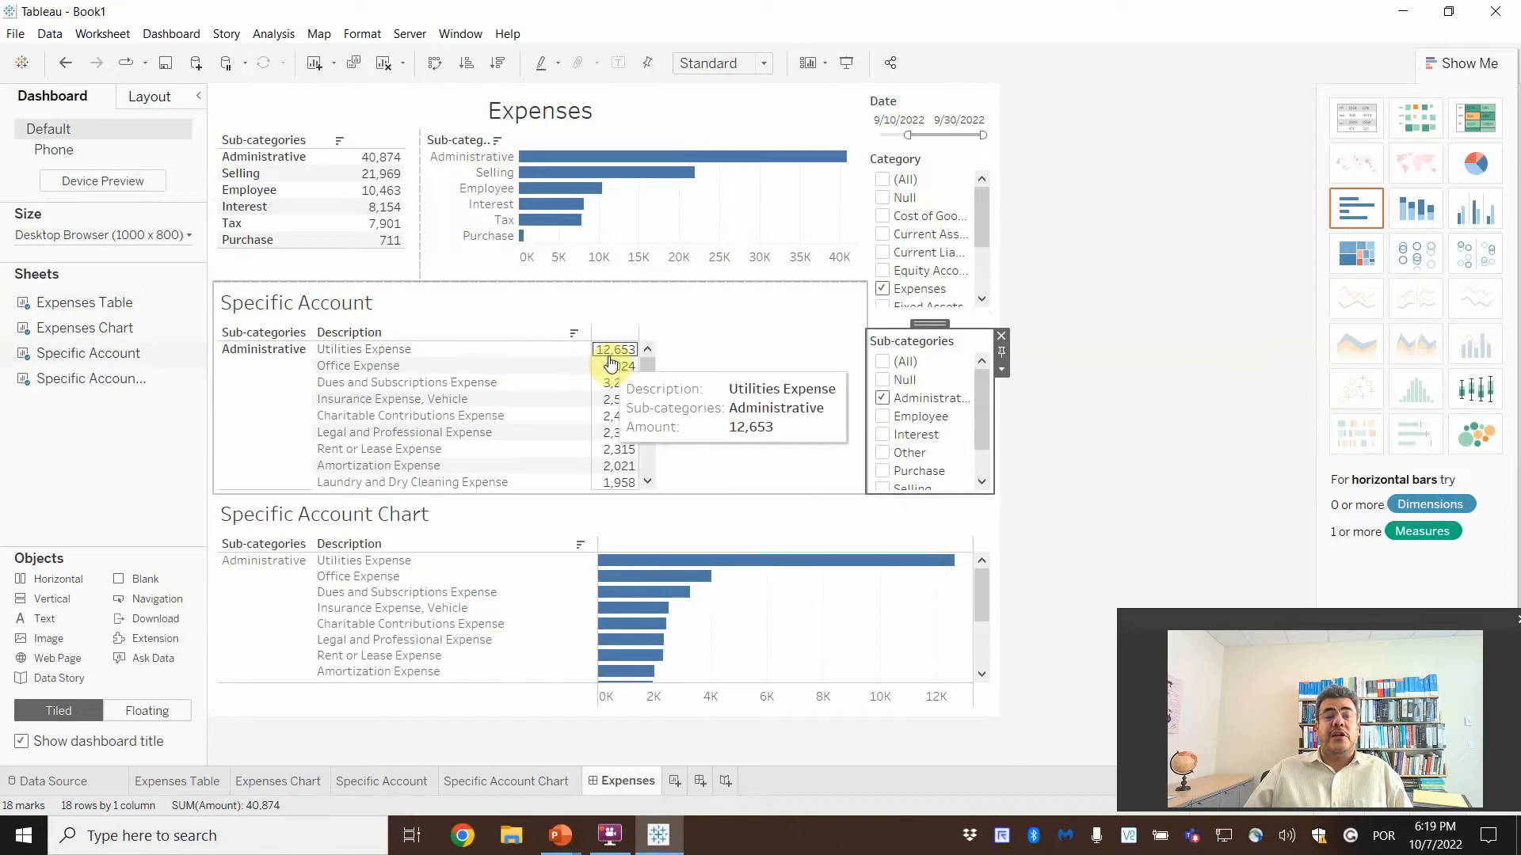
left_click_drag(911, 135, 877, 135)
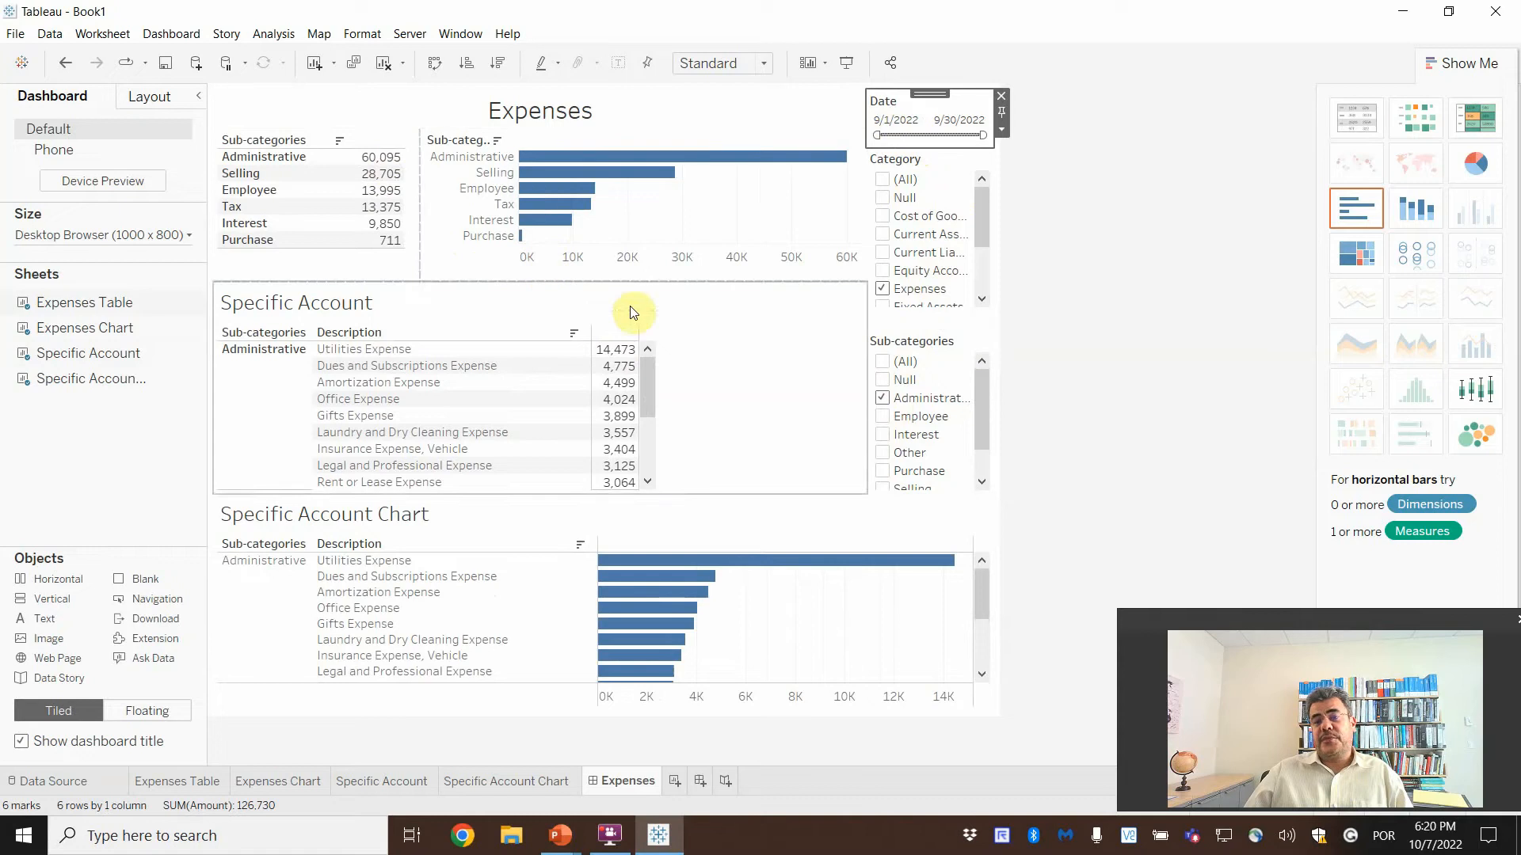
Set the Date filter's start date to 9/15/2022 by picking it from the calendar
mouse_move(877, 134)
left_mouse_down()
mouse_move(903, 135)
mouse_move(875, 135)
left_mouse_up()
left_click(897, 122)
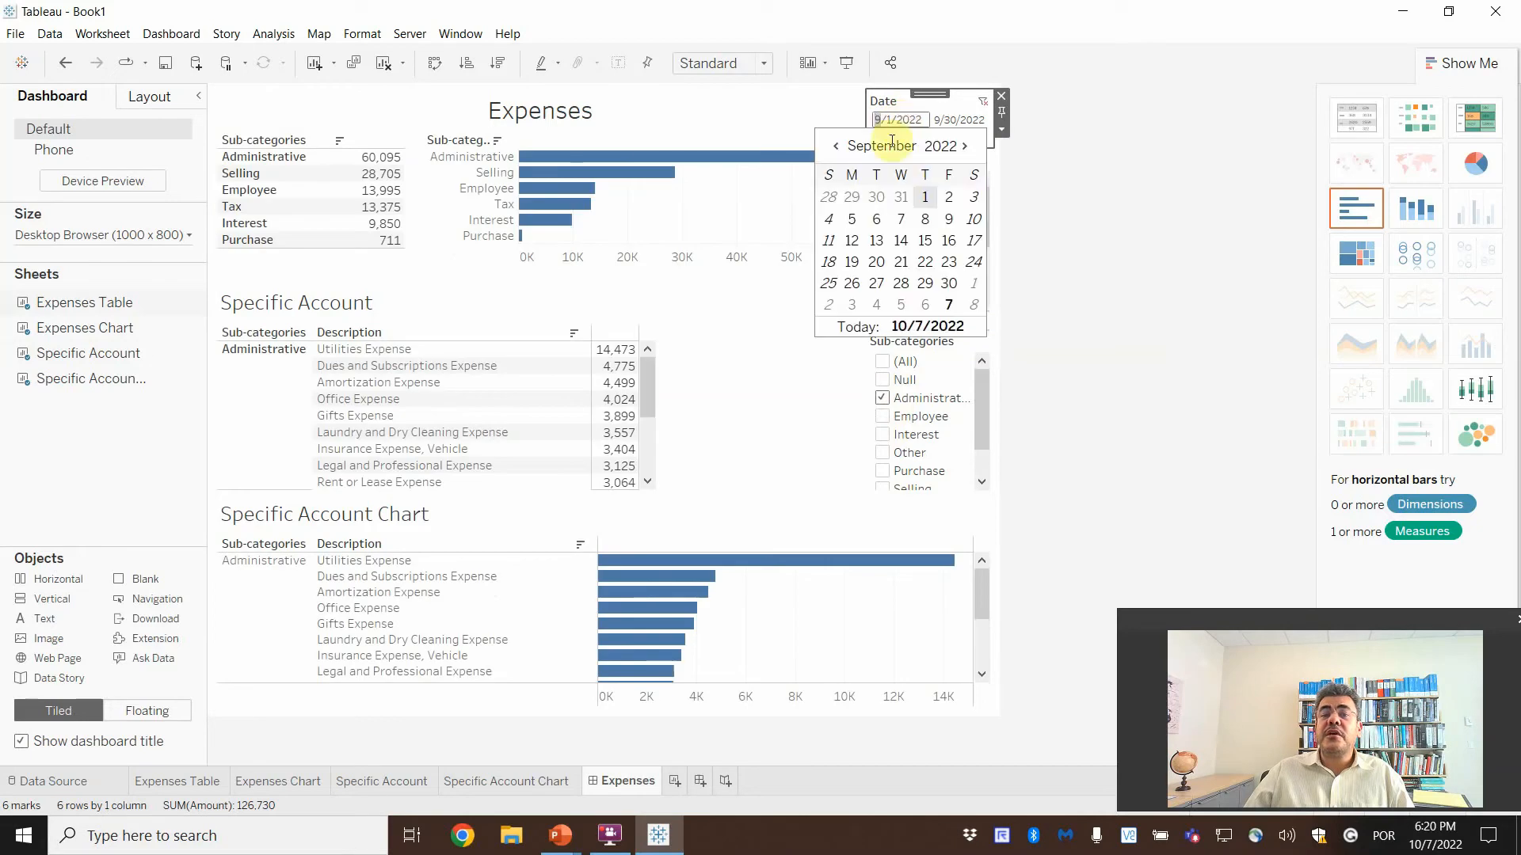
left_click(925, 241)
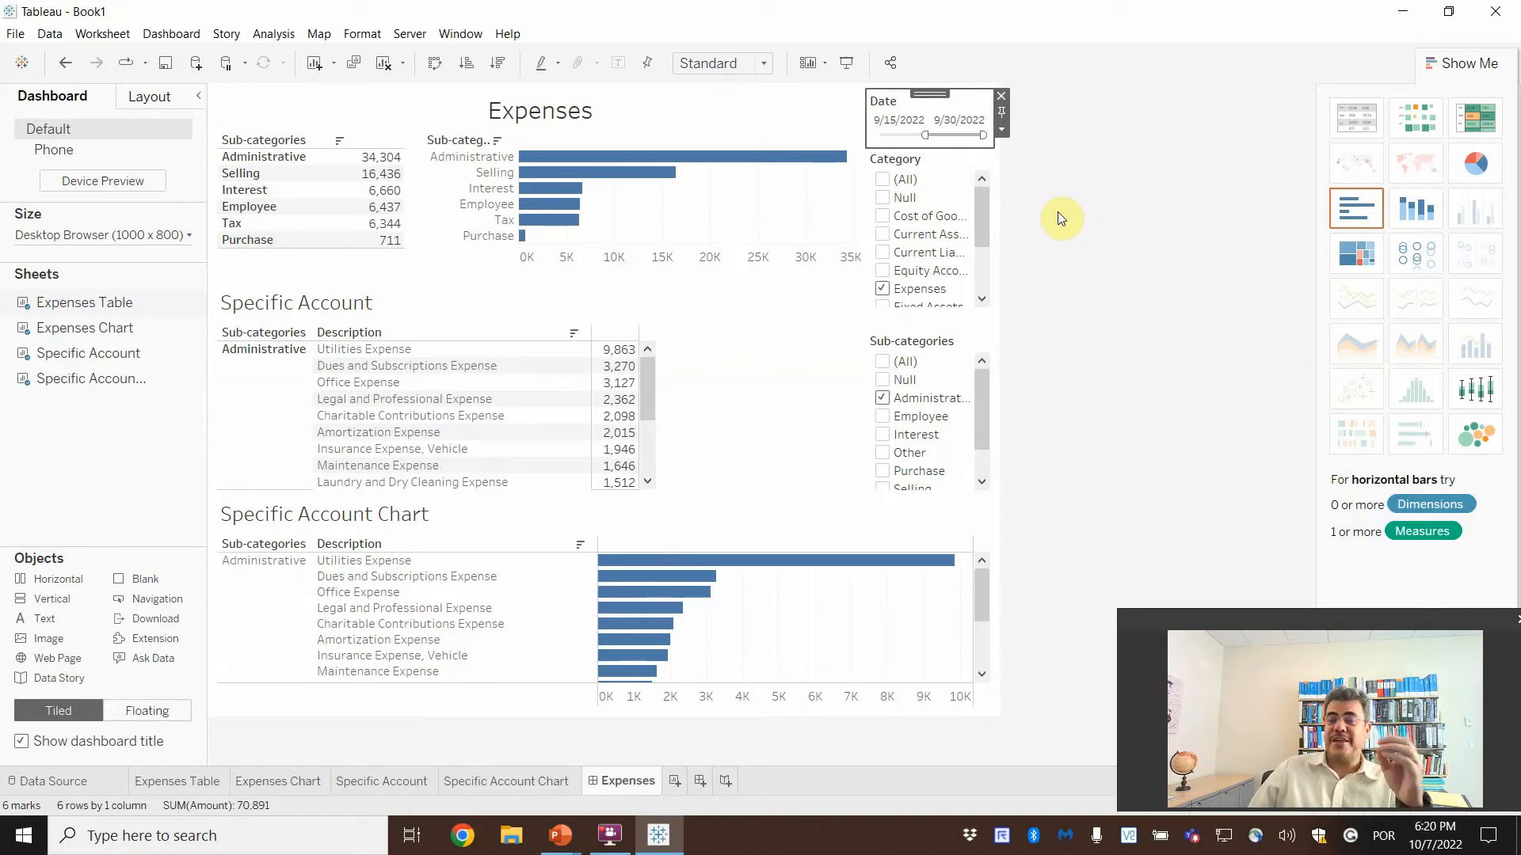
Preview the Expenses dashboard in presentation mode, return to editing, and review the workbook's save and export options
left_click(846, 71)
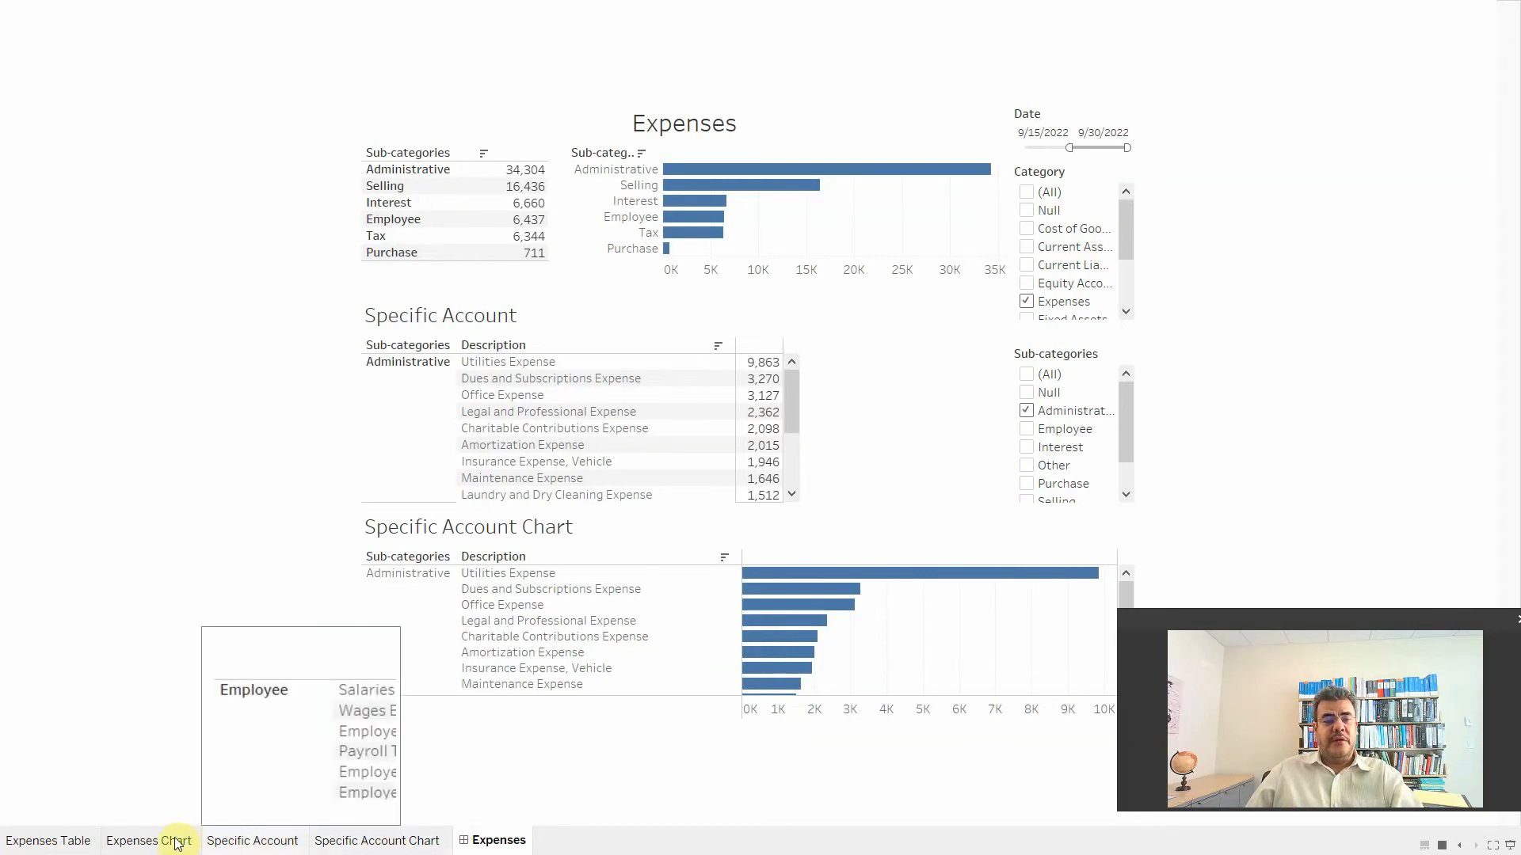
key("Escape")
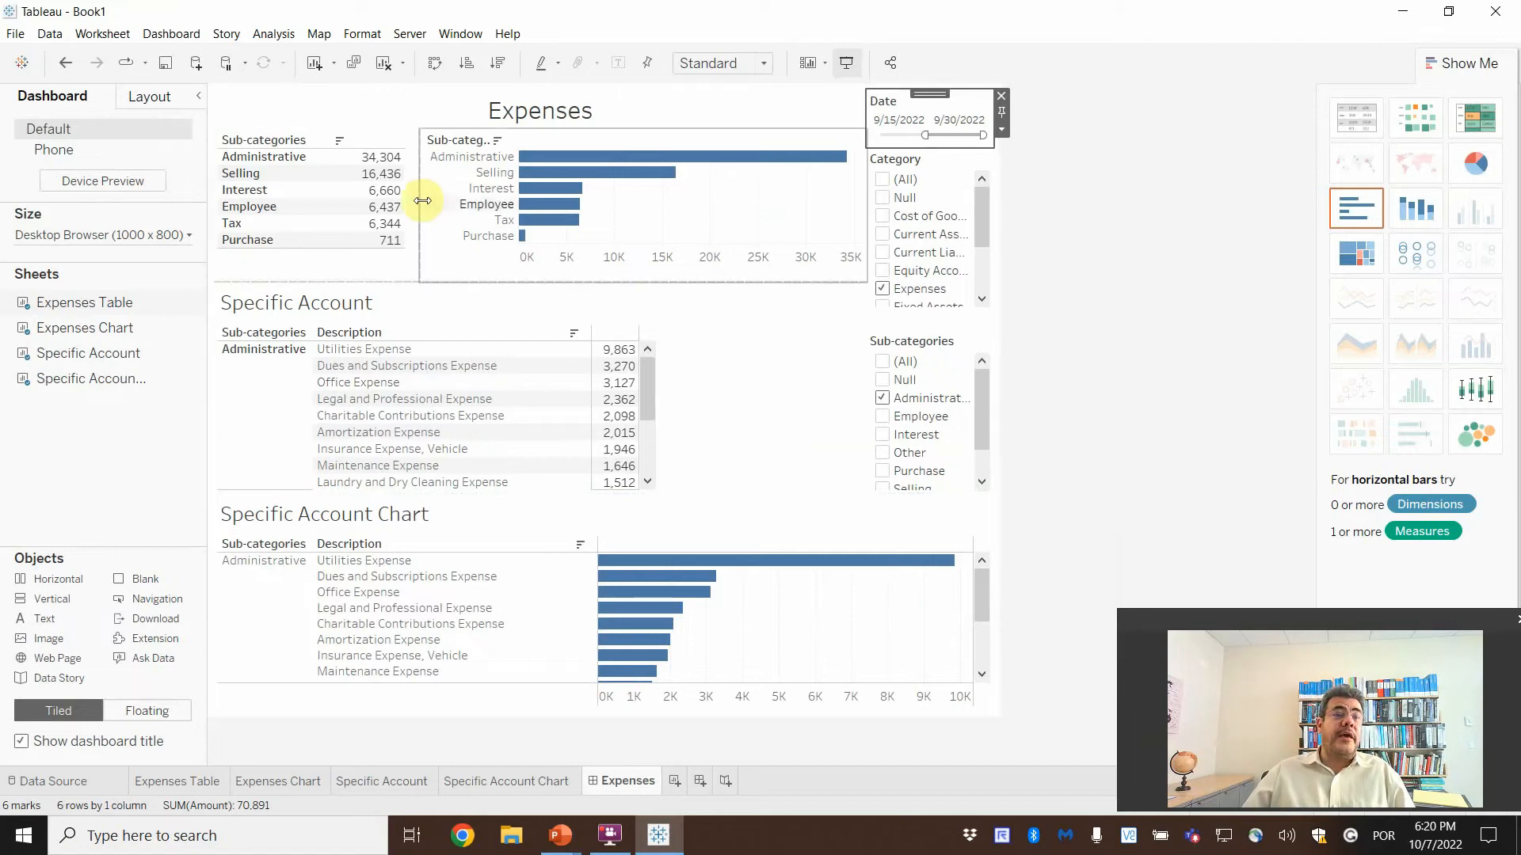
left_click(17, 33)
mouse_move(44, 35)
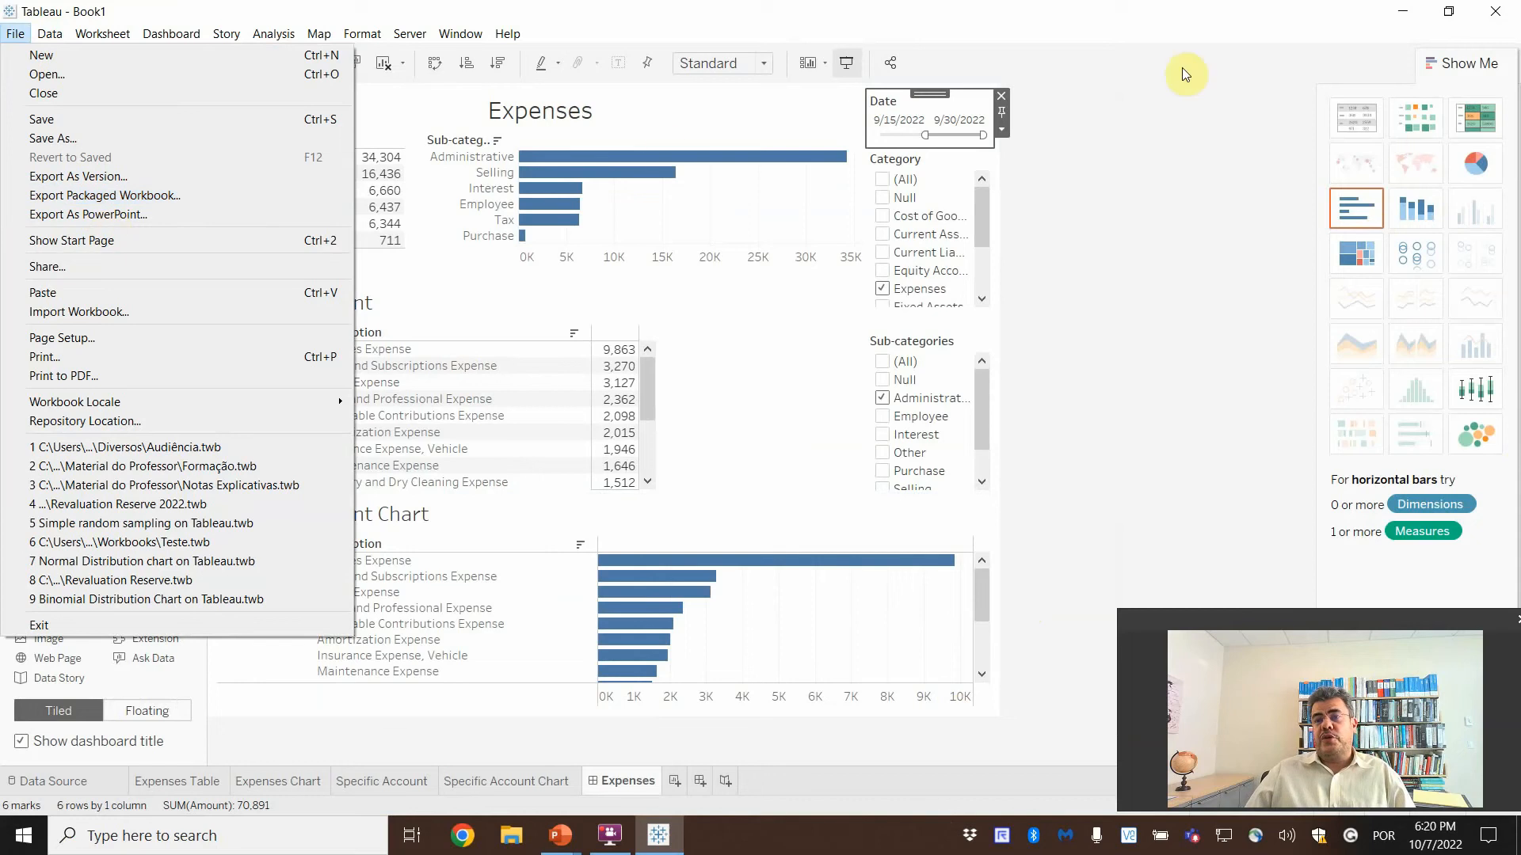
left_click(1134, 348)
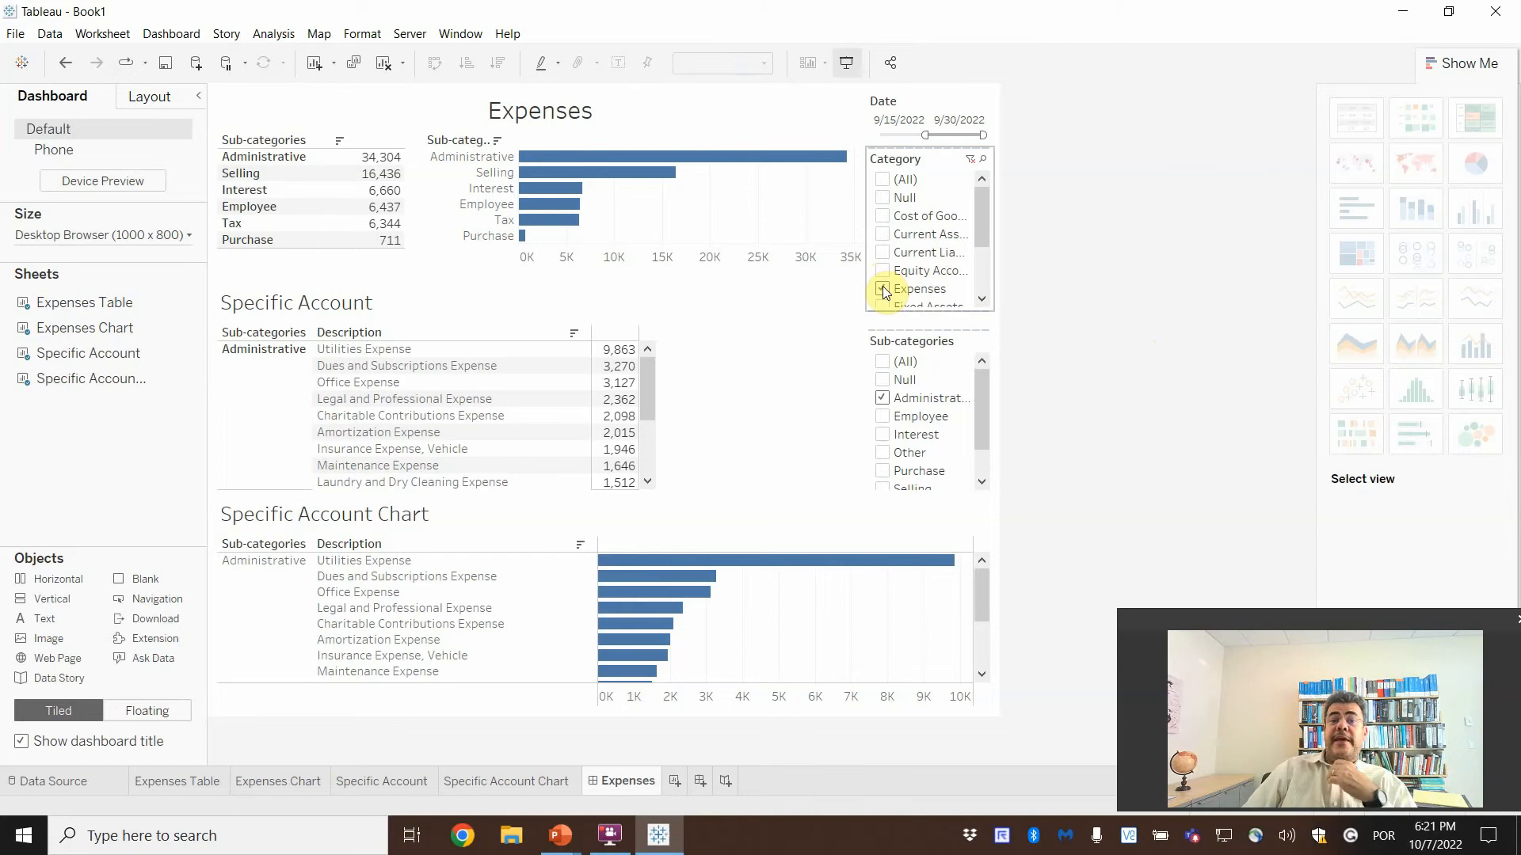
Filter the dashboard to the Cost of Goods category instead of Expenses and look through the sub-category choices
left_click(882, 217)
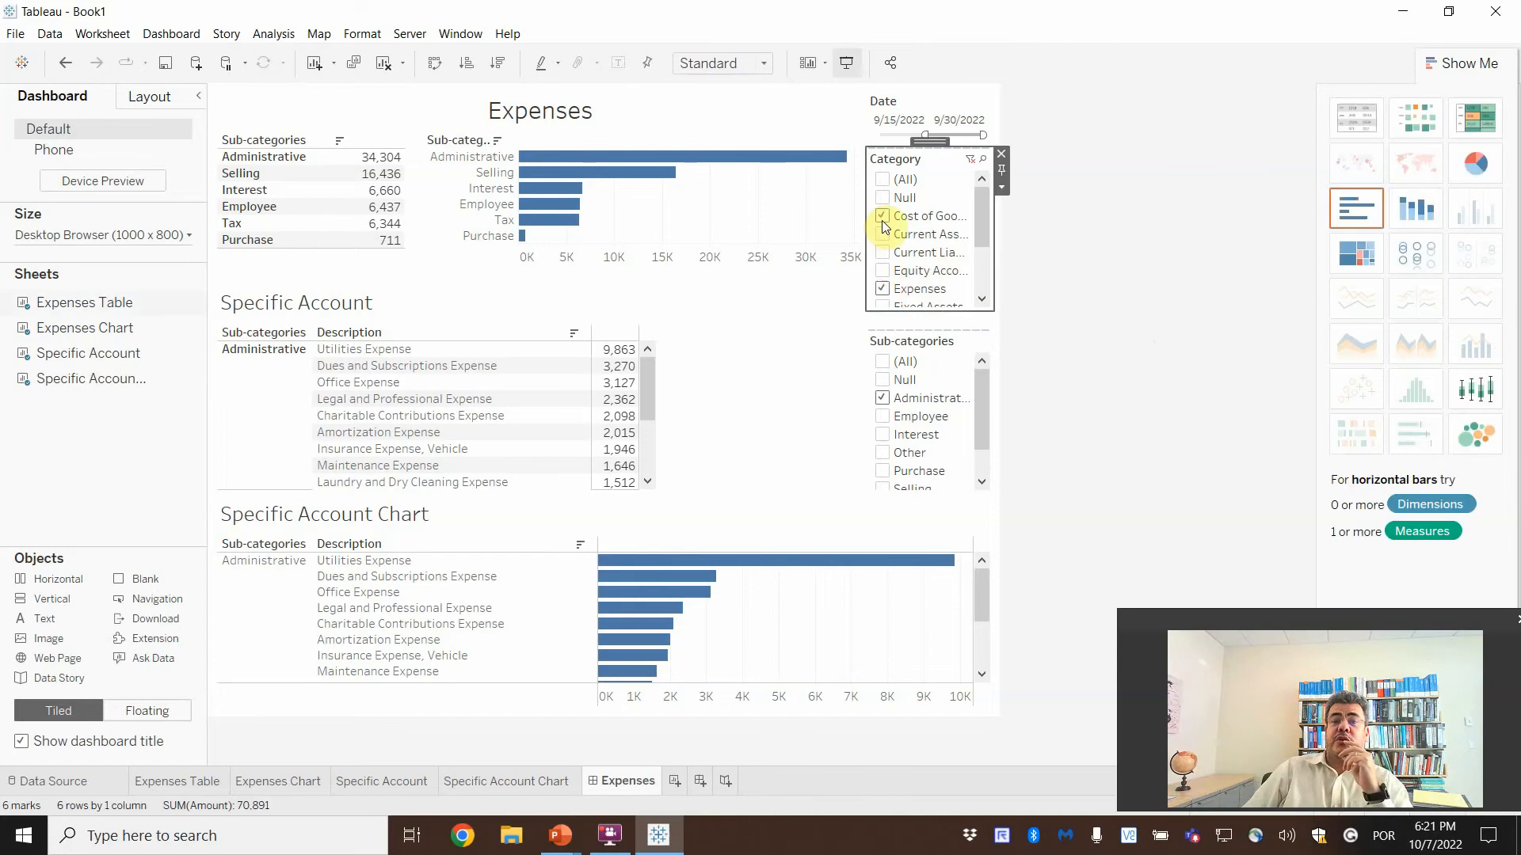
left_click(882, 288)
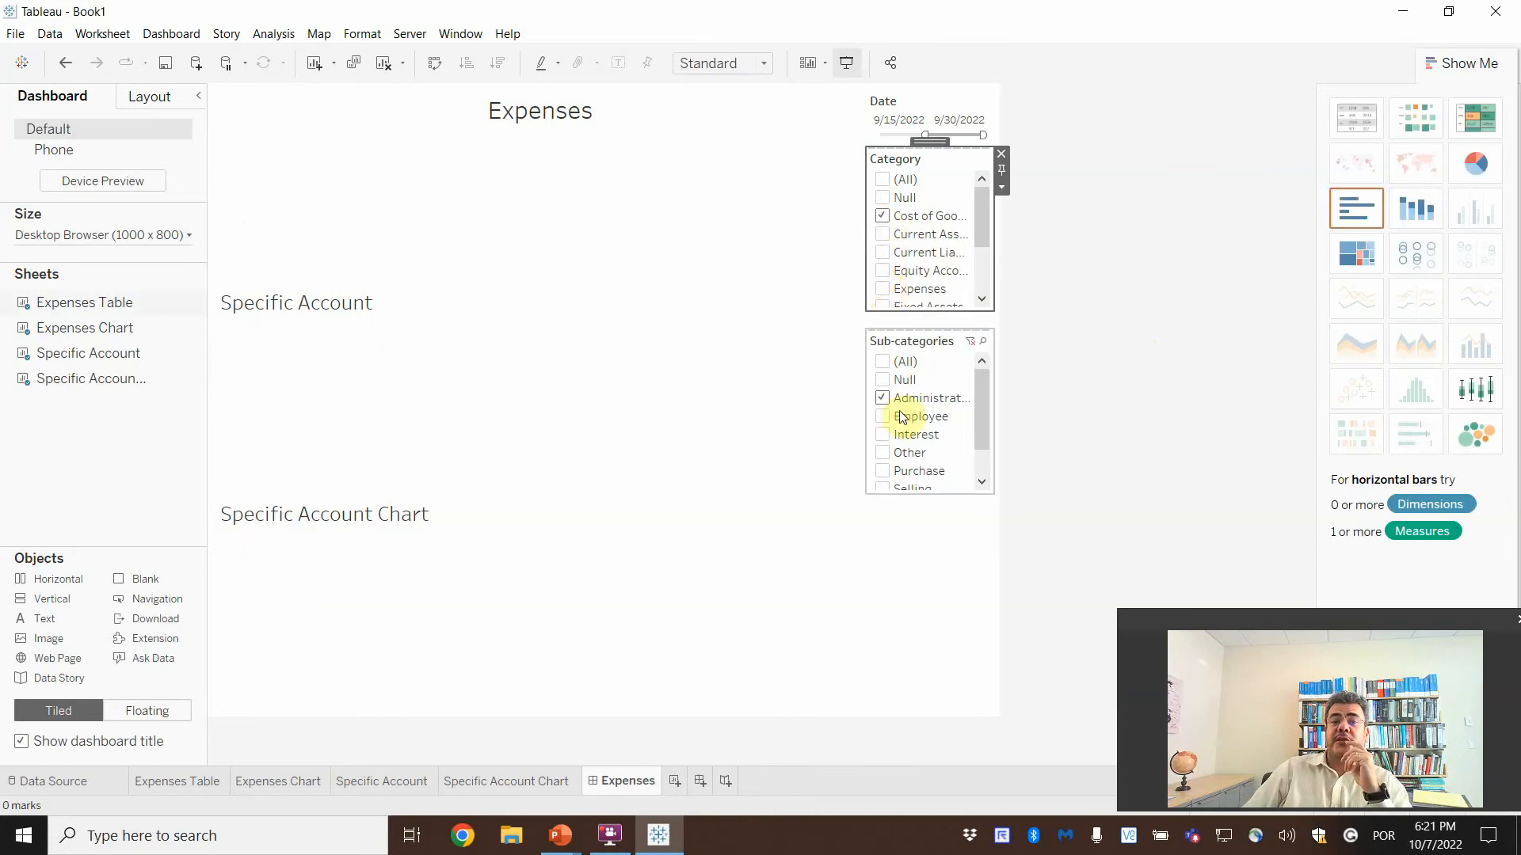
scroll(939, 426, "down", 2)
scroll(945, 432, "up", 2)
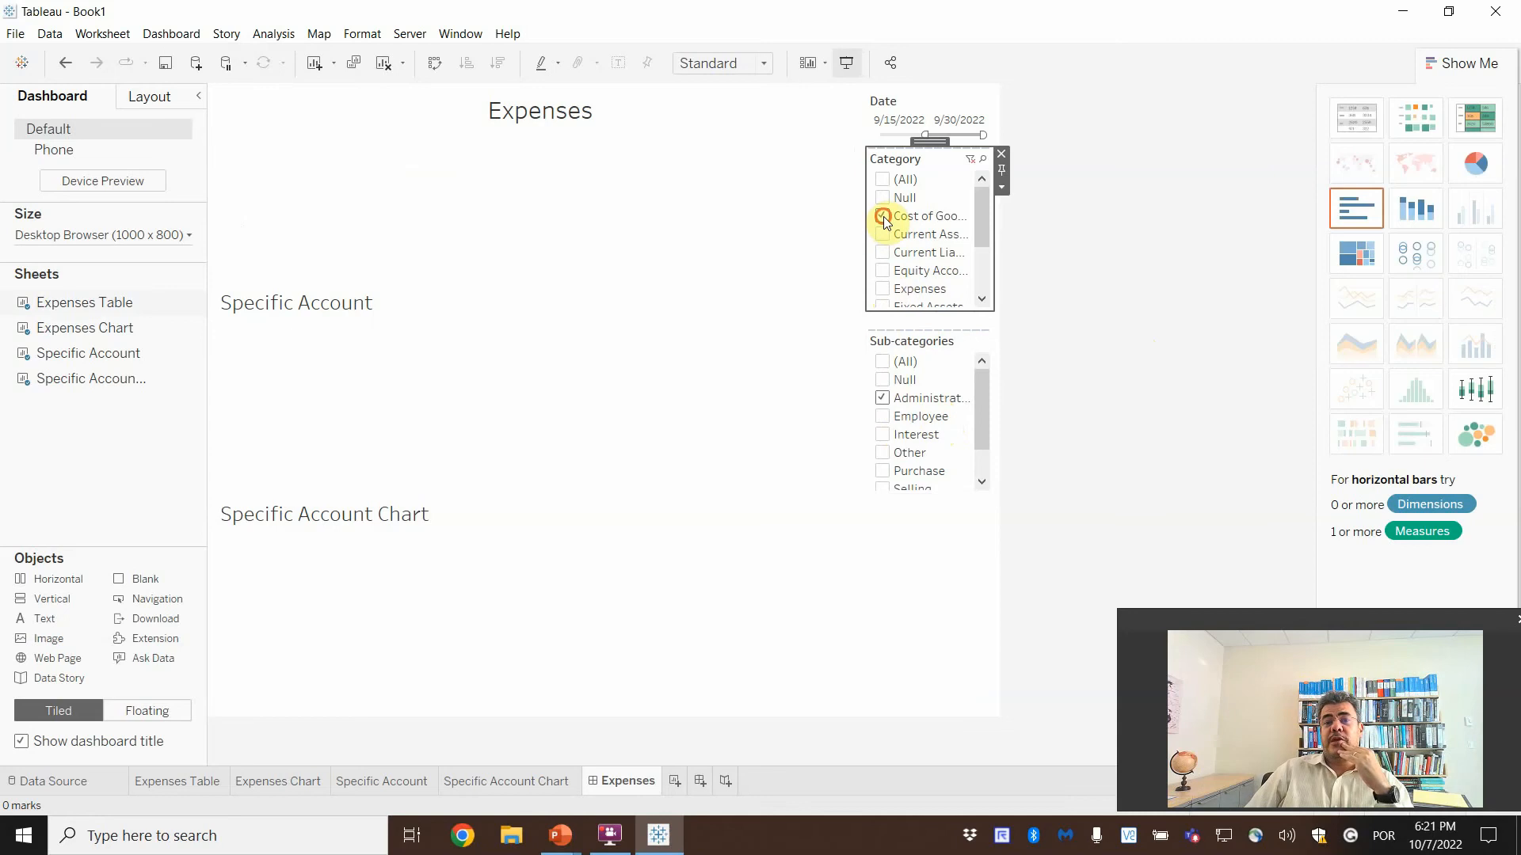
Filter the dashboard to the Expenses category instead of Cost of Goods, and open the Expenses Chart worksheet
left_click(890, 290)
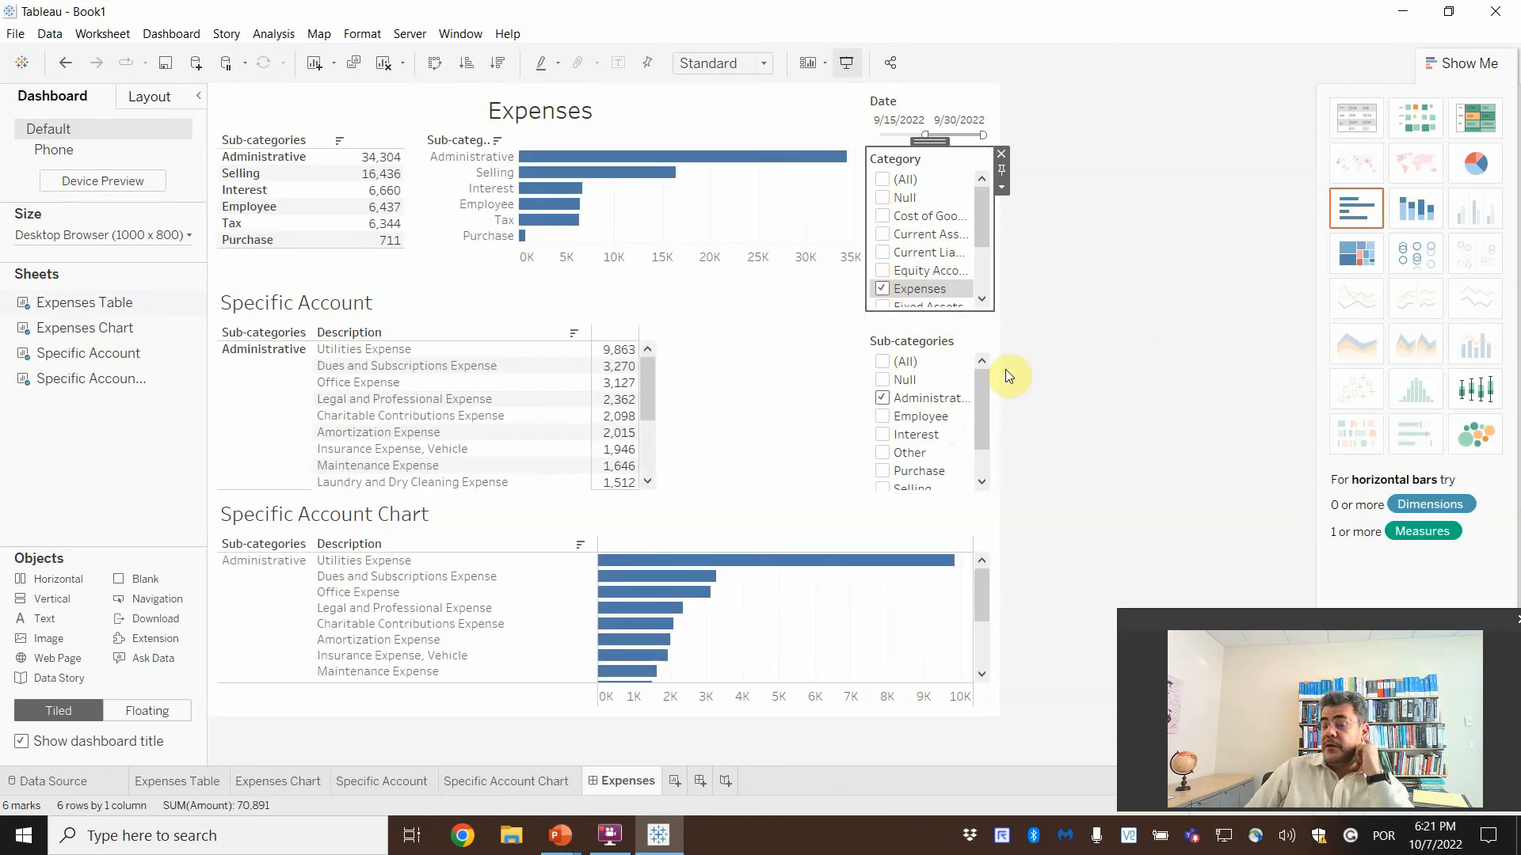
left_click(293, 780)
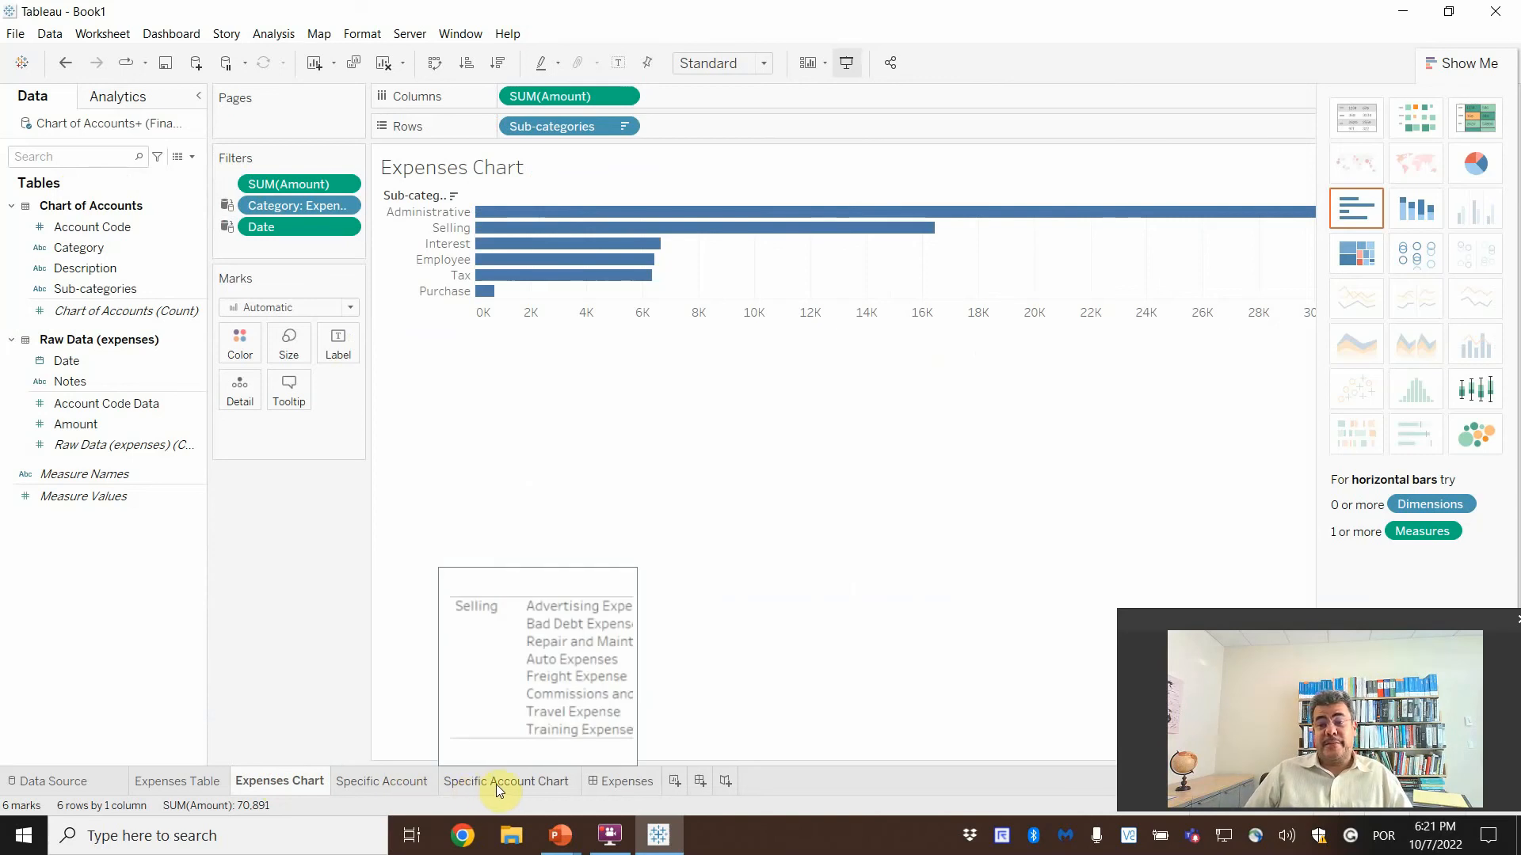
left_click(604, 841)
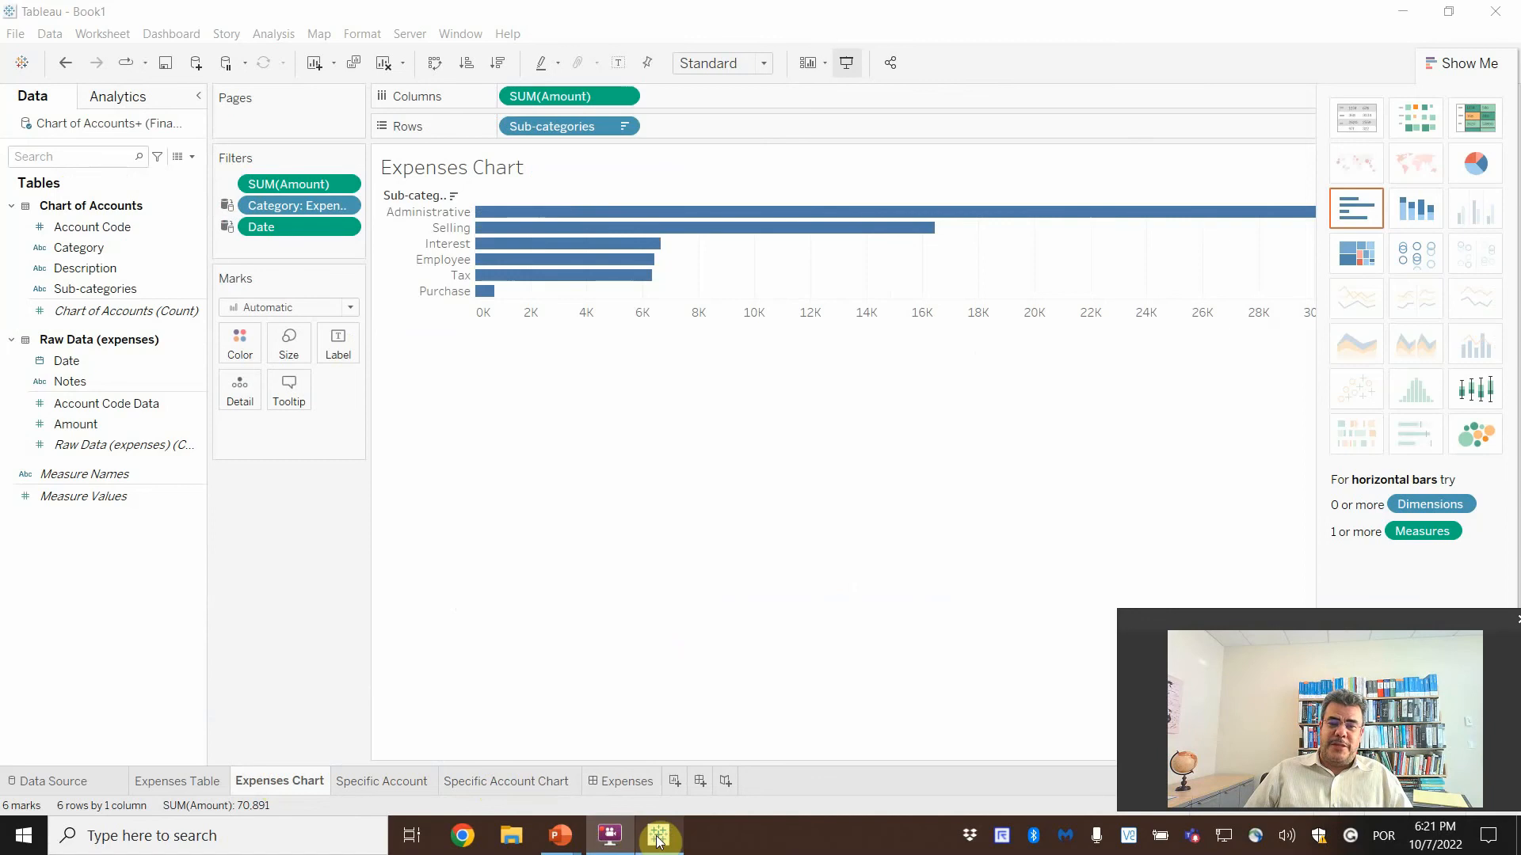
left_click(879, 567)
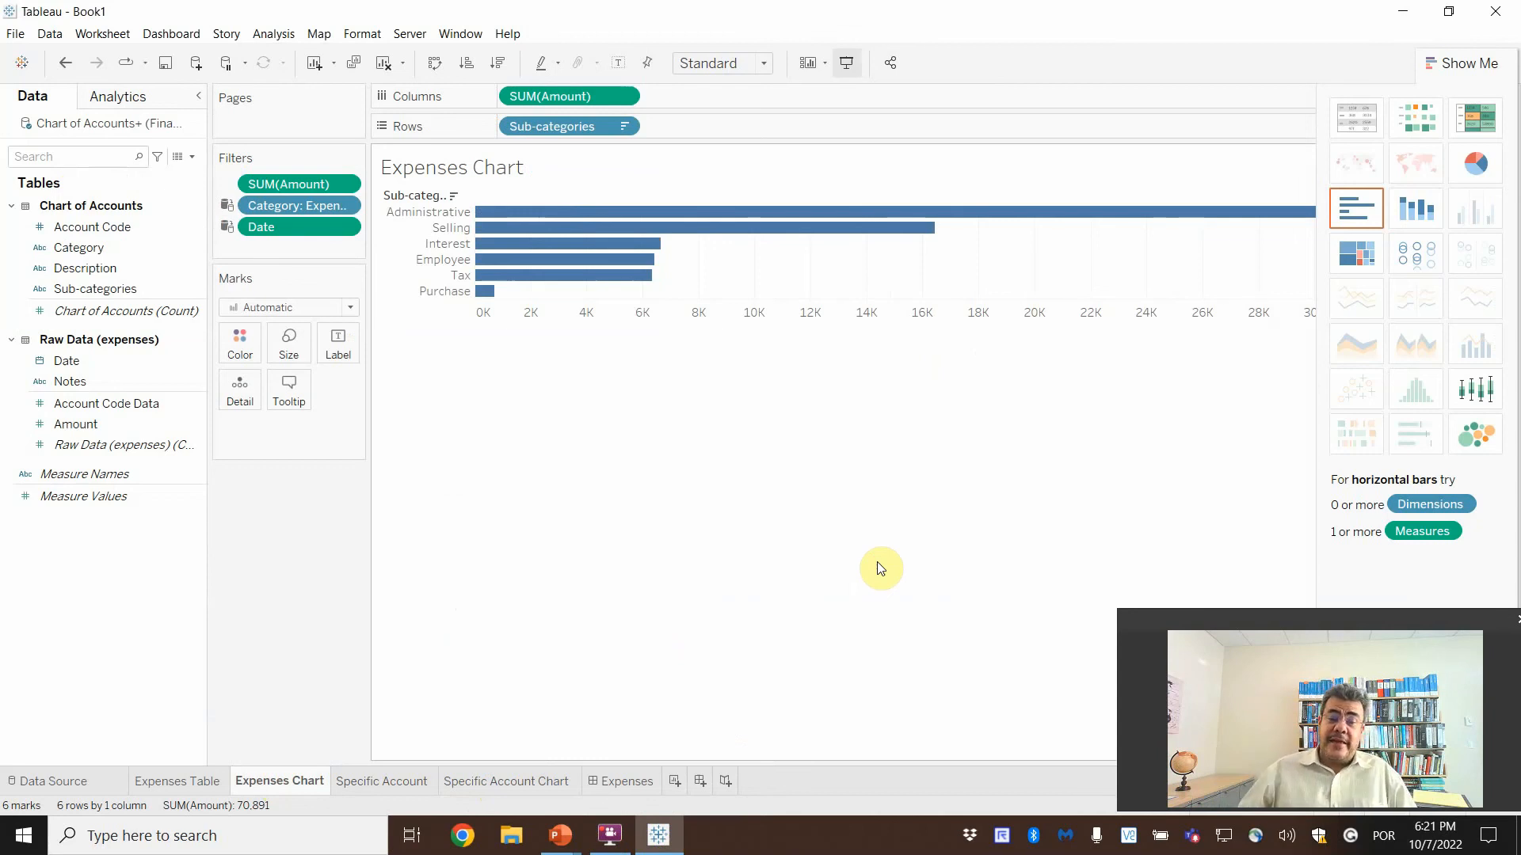
Switch to the PowerPoint slide show and advance from the title slide to the closing Thank you slide
mouse_move(563, 833)
left_click(573, 773)
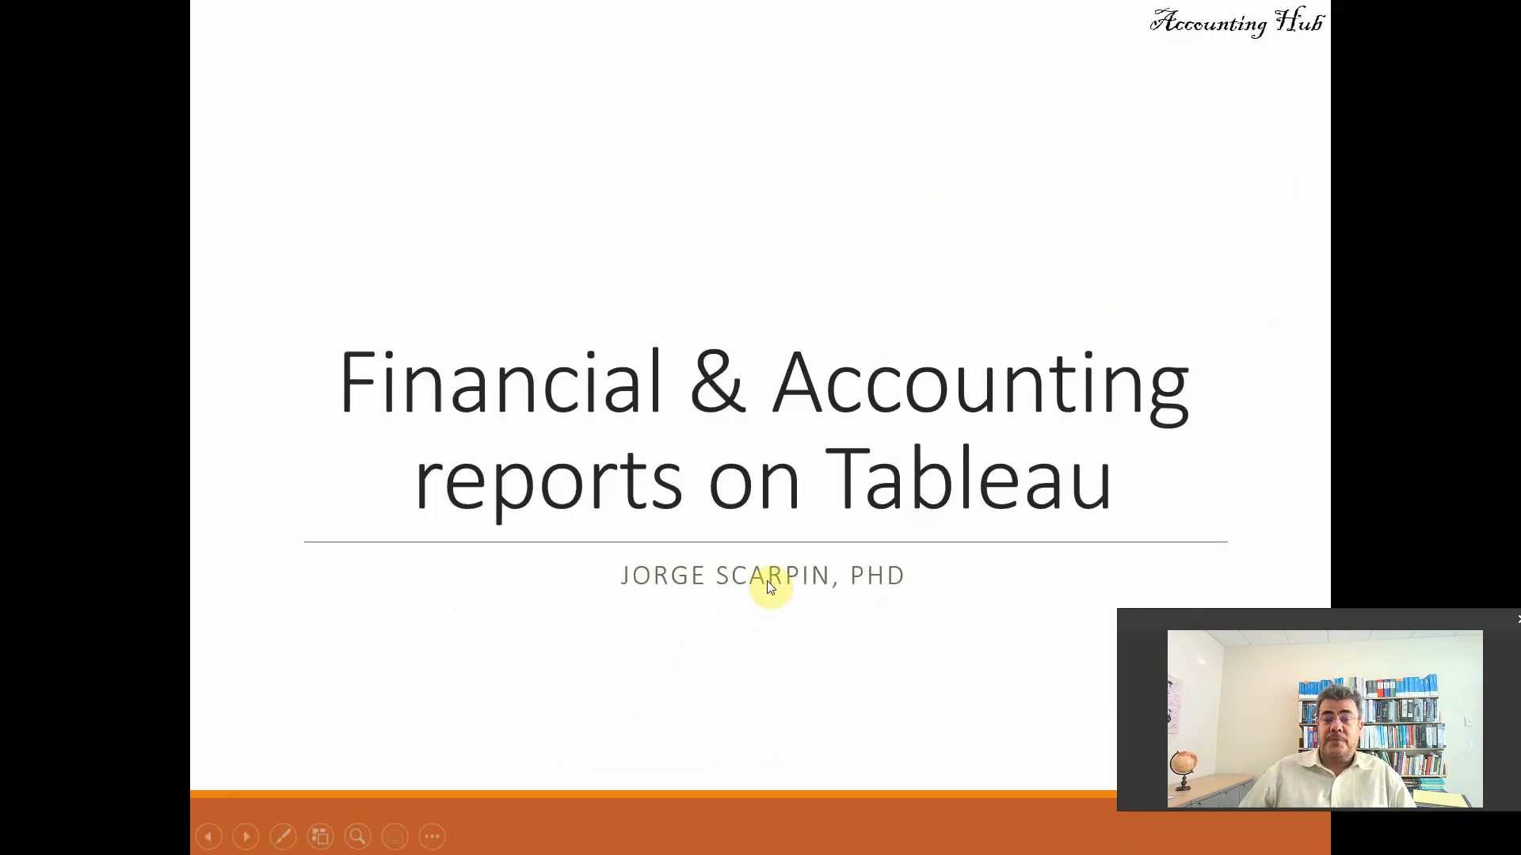
left_click(770, 585)
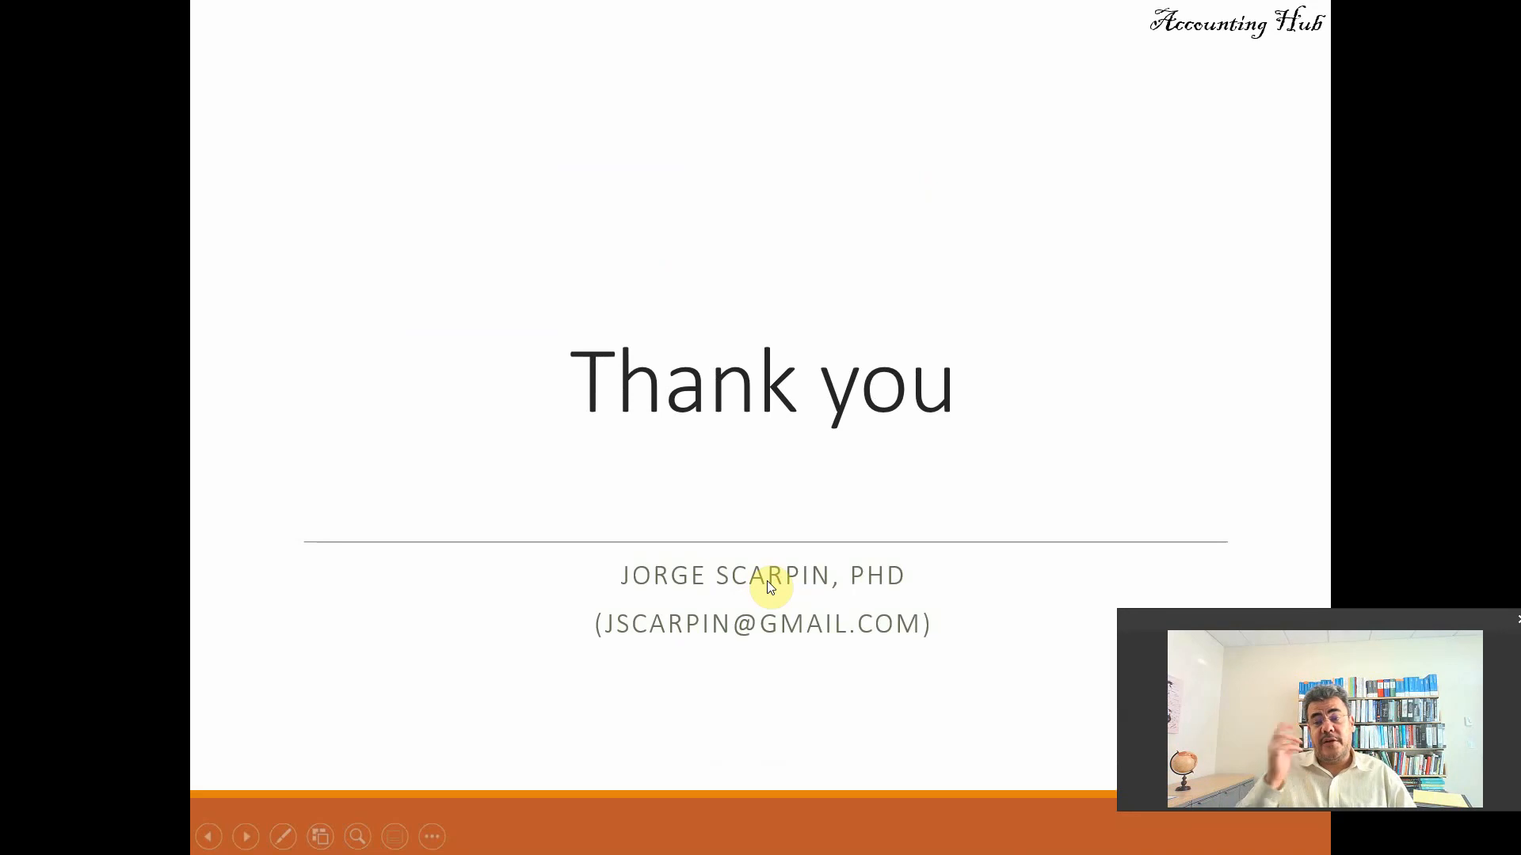